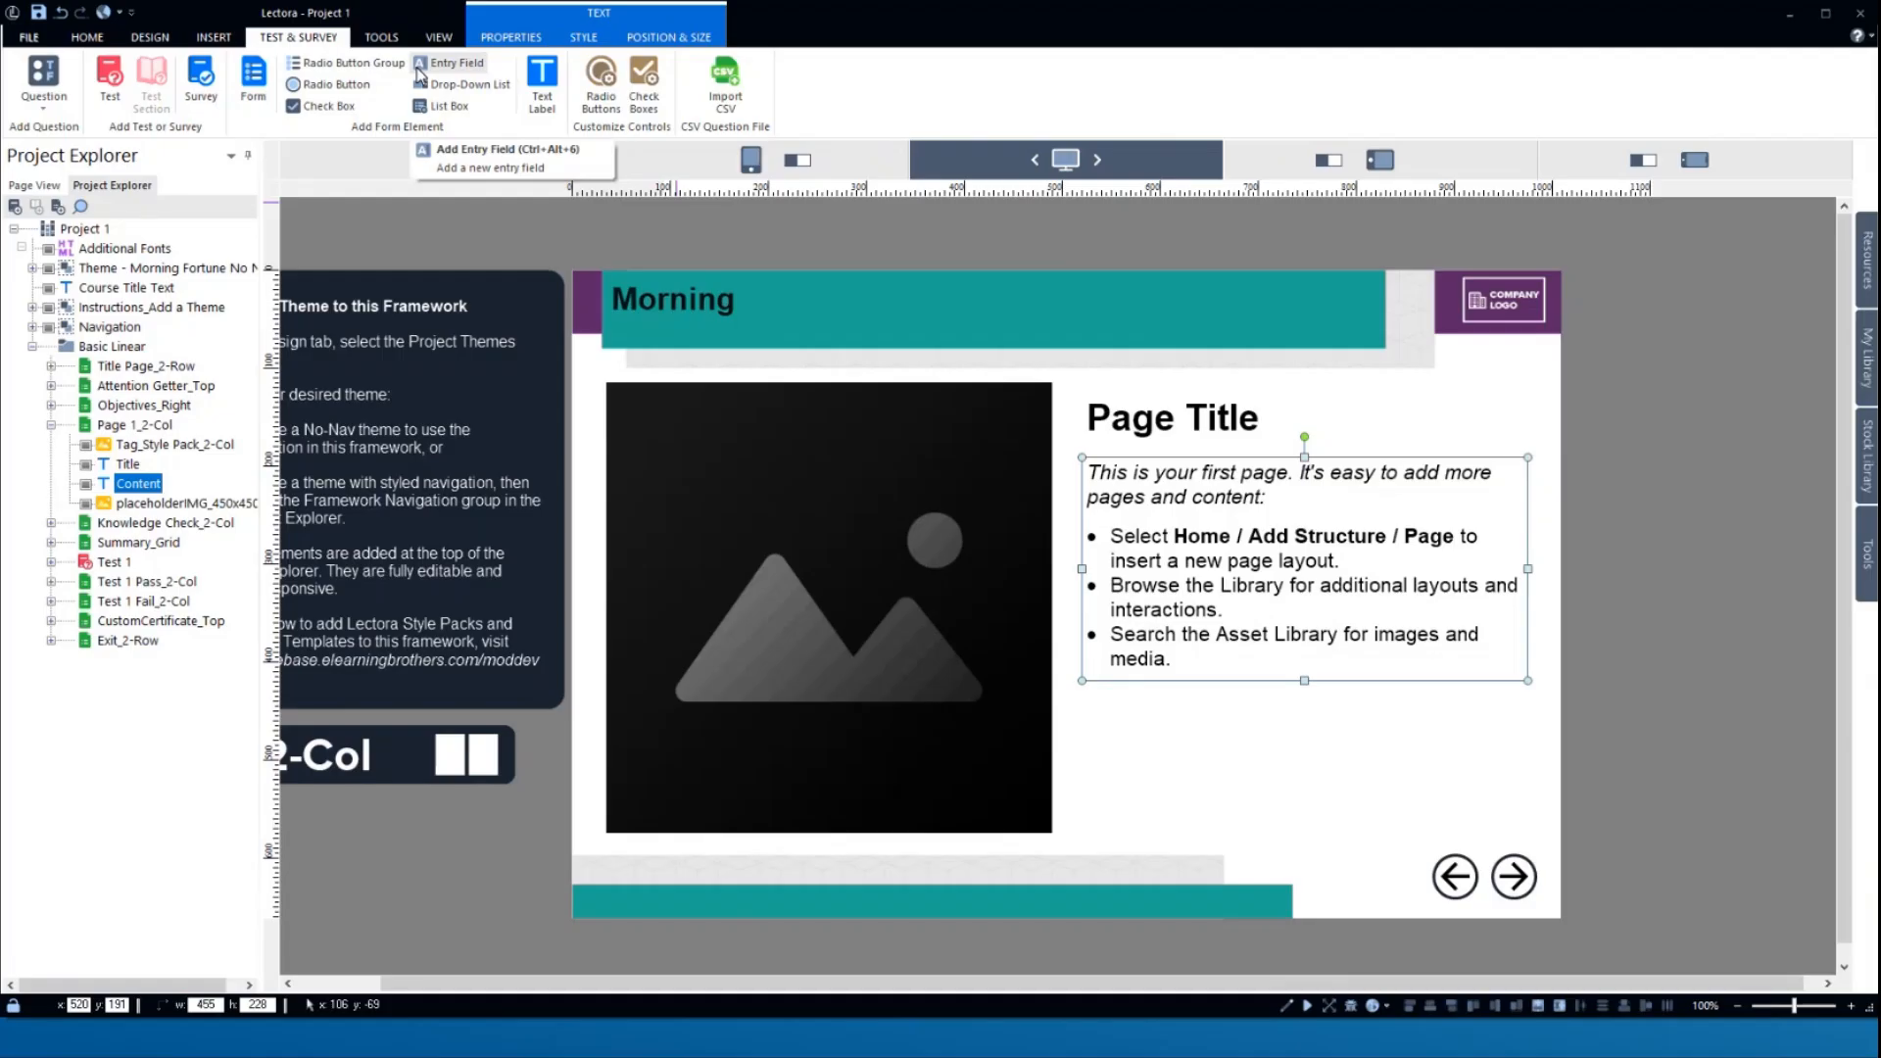
# - Add an entry field to Page 1_2-Col and place it below the bulleted content
pyautogui.click(418, 74)
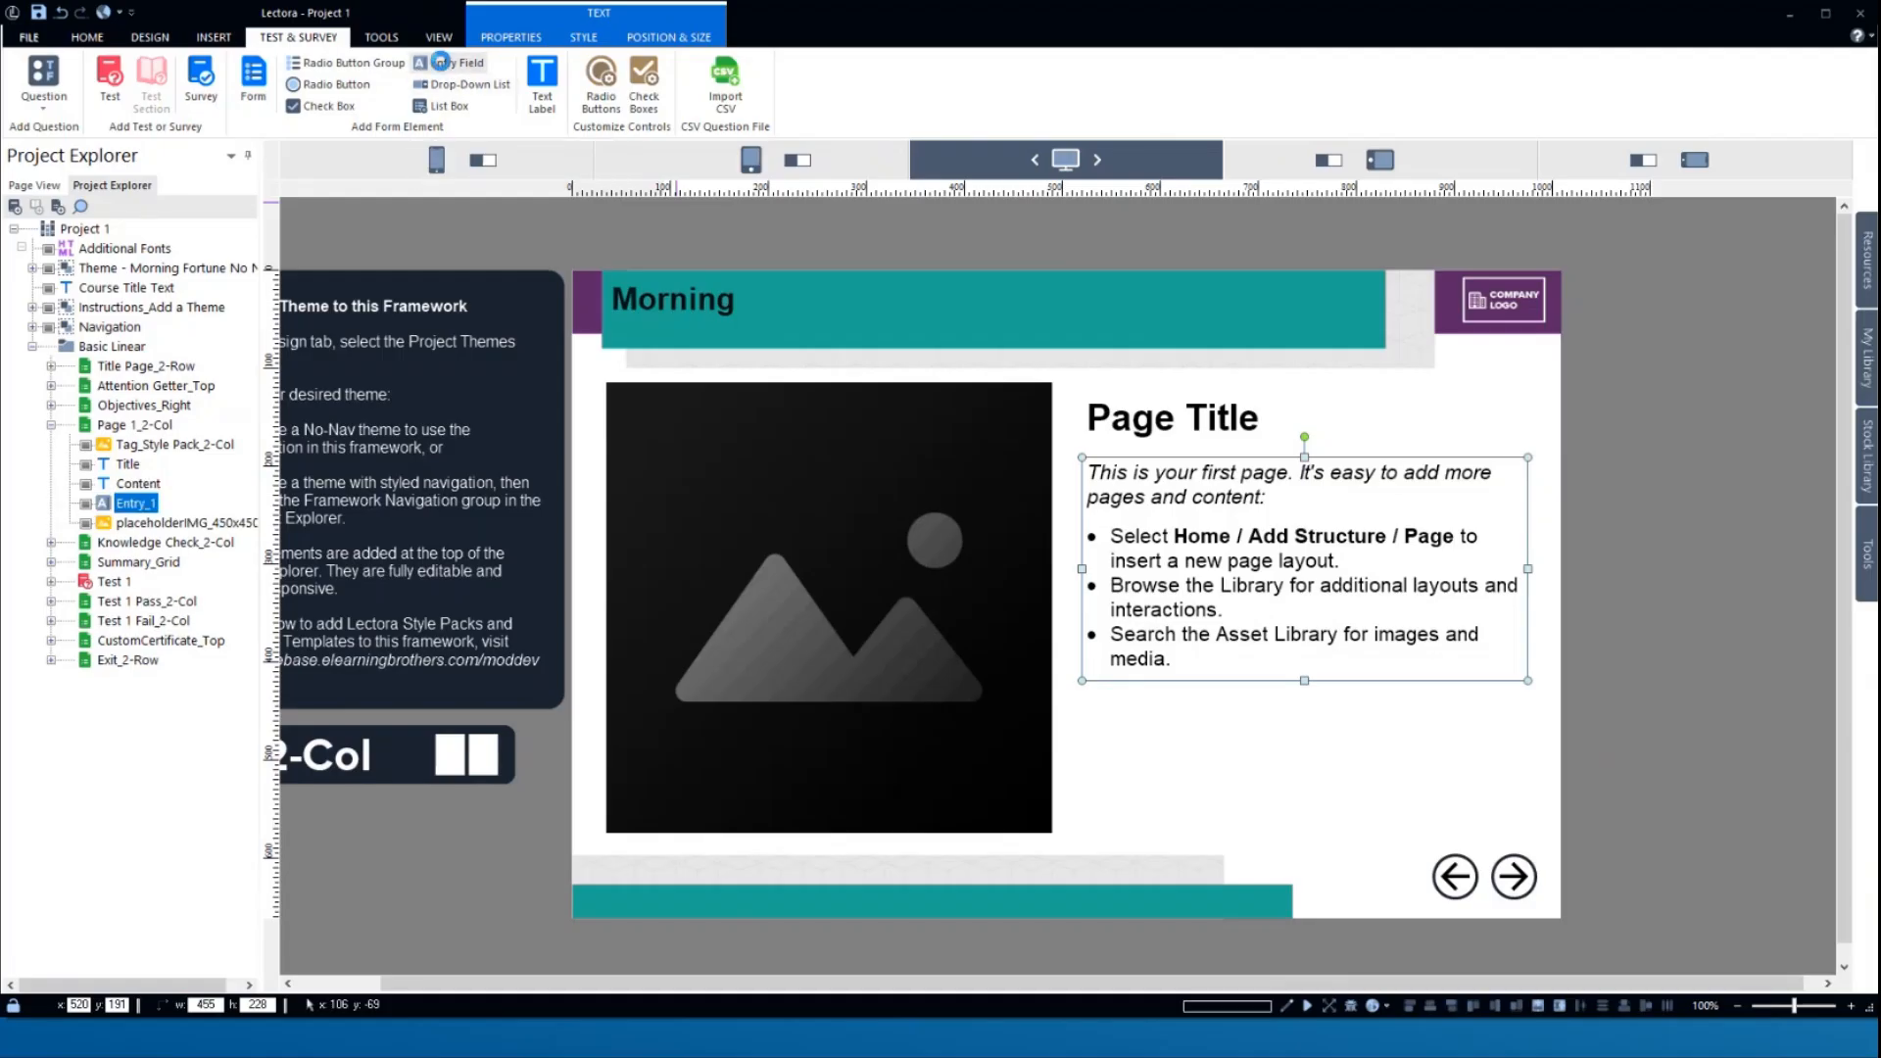
pyautogui.moveTo(1050, 589); pyautogui.dragTo(1299, 725)
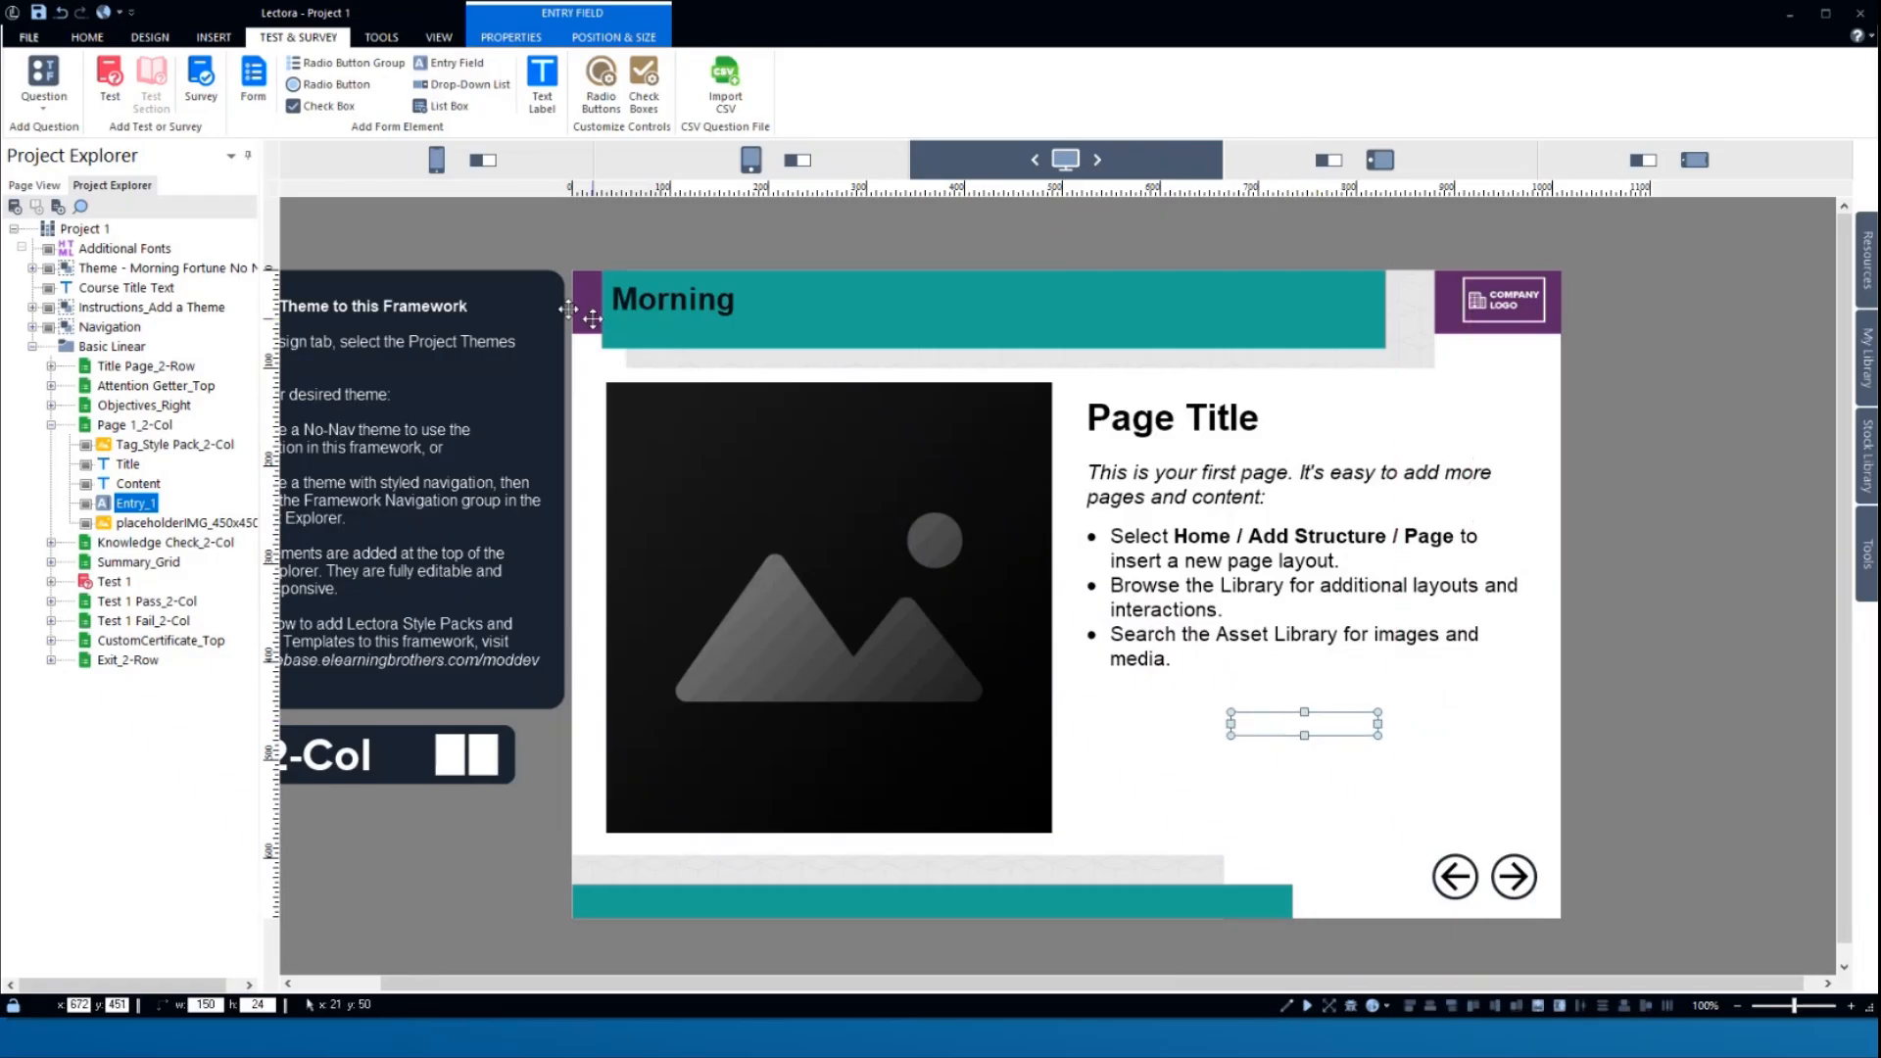
pyautogui.click(496, 35)
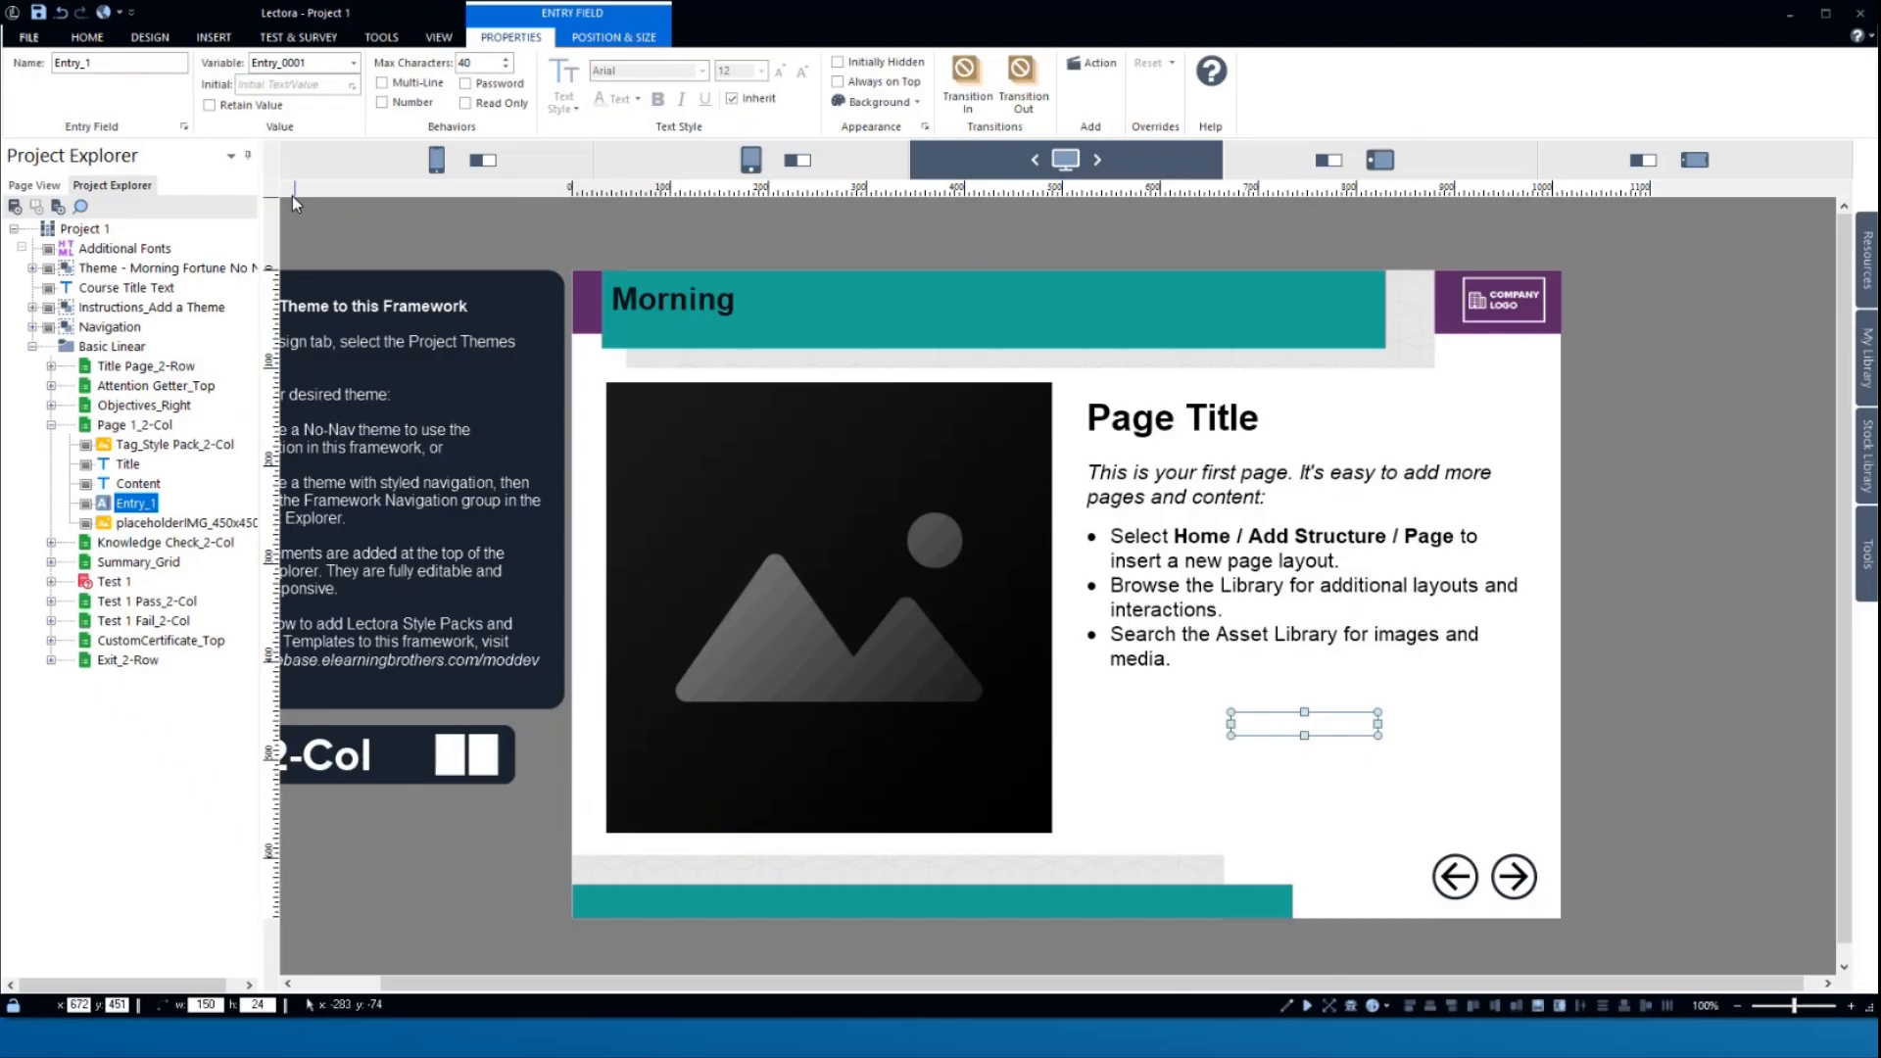
# - Insert a text block below the bulleted content and fill it with the label "Your name:"
pyautogui.click(208, 40)
pyautogui.click(29, 83)
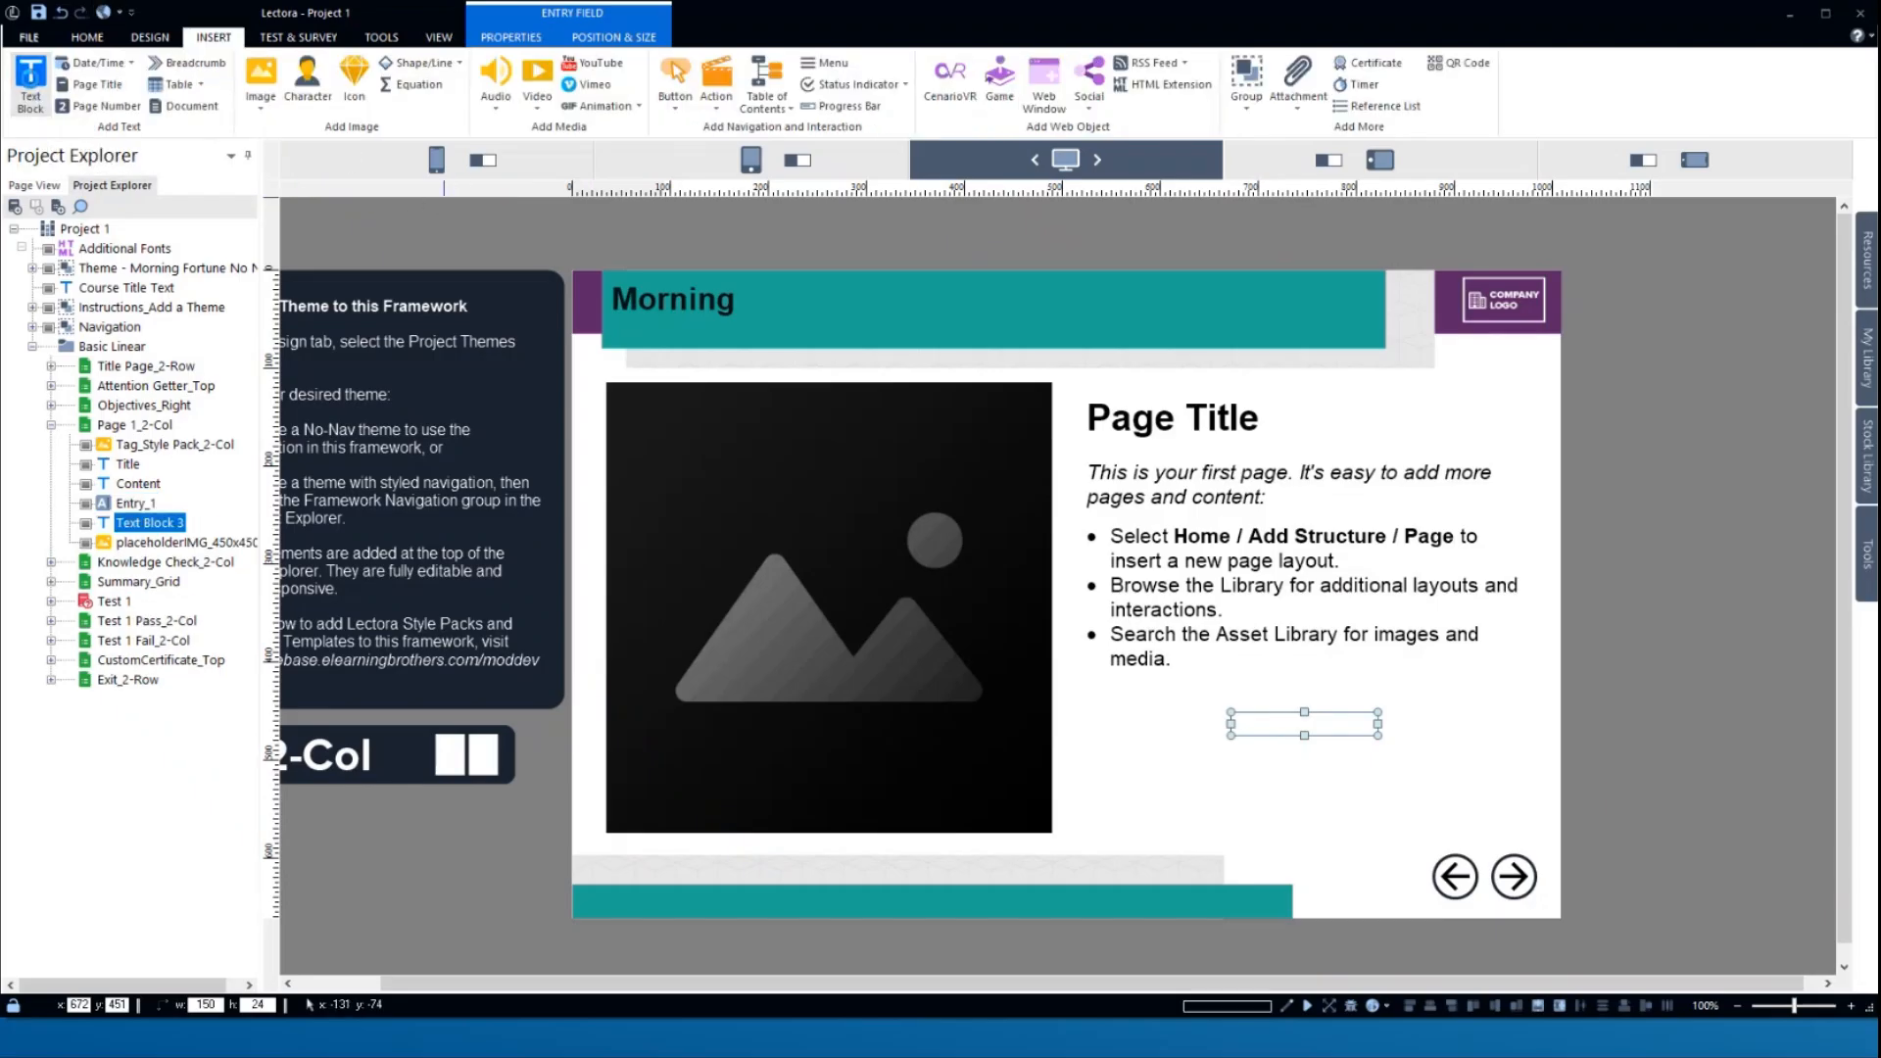
pyautogui.moveTo(1120, 626); pyautogui.dragTo(1173, 752)
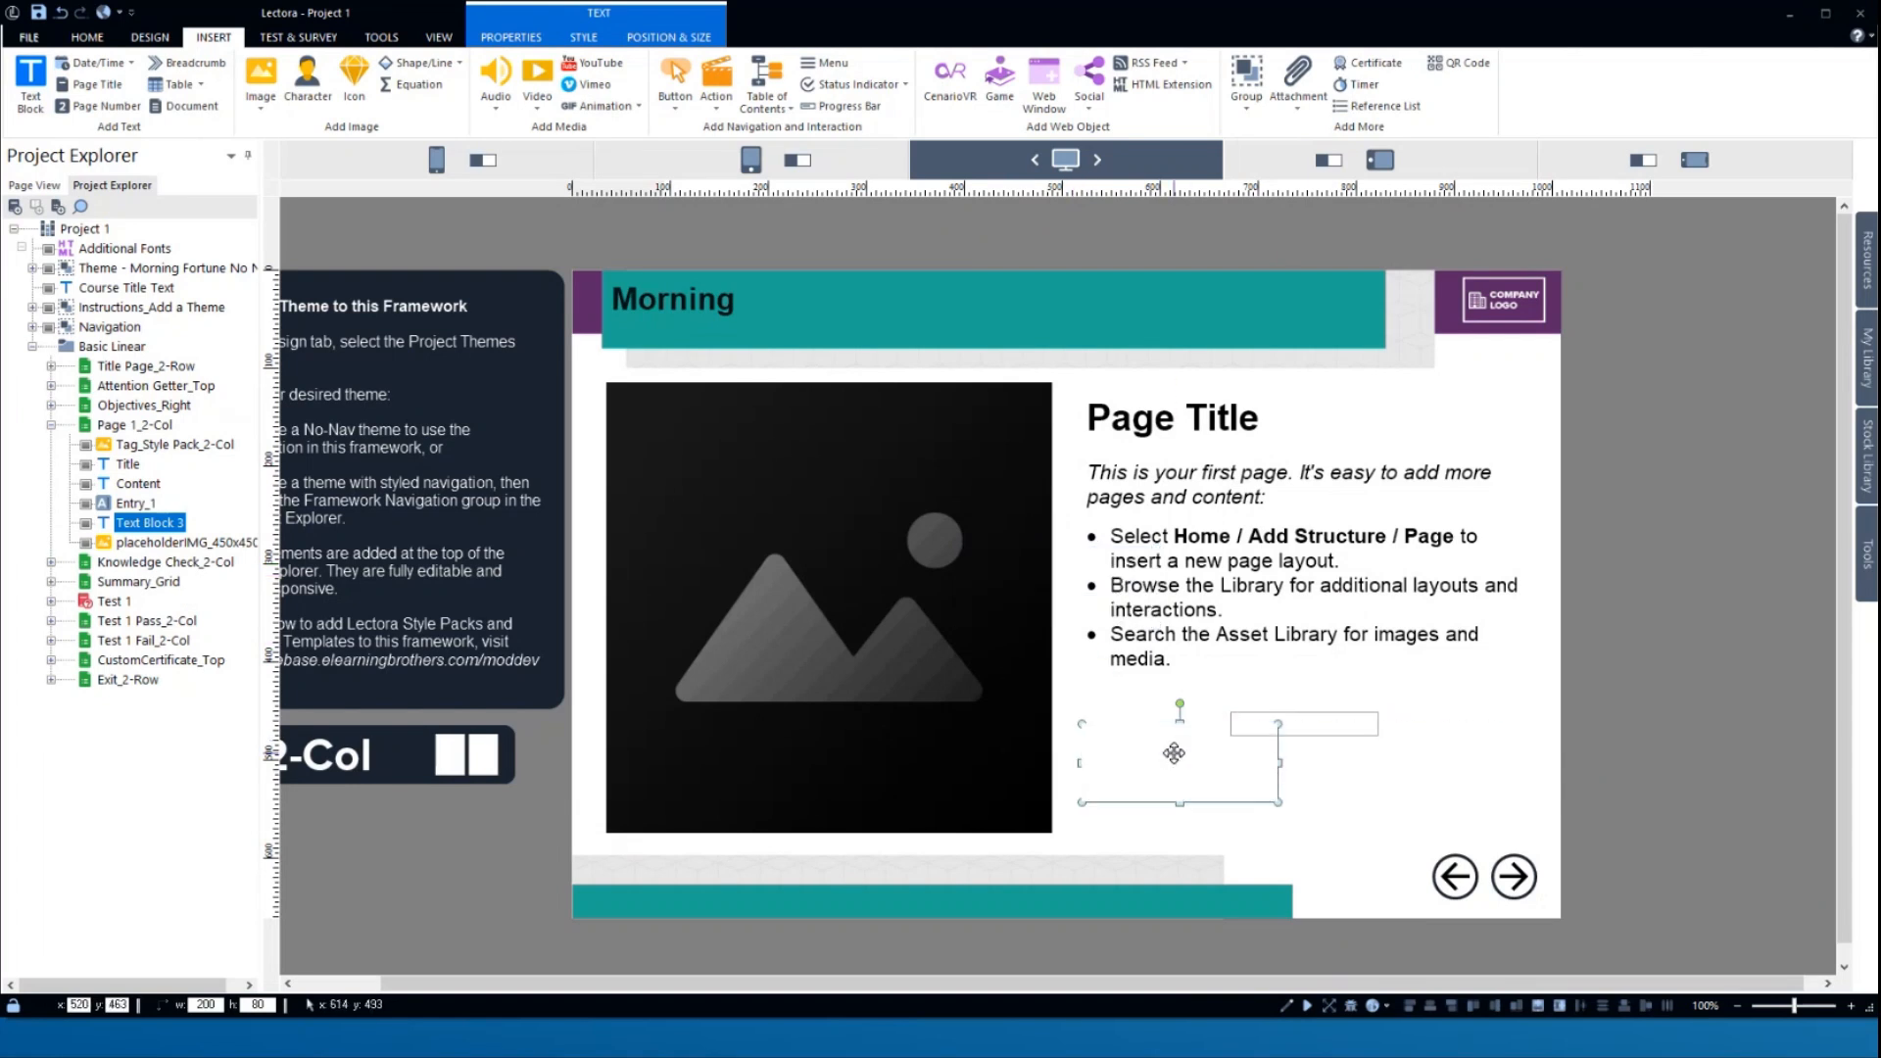
pyautogui.doubleClick(1174, 753)
pyautogui.write('Your name:')
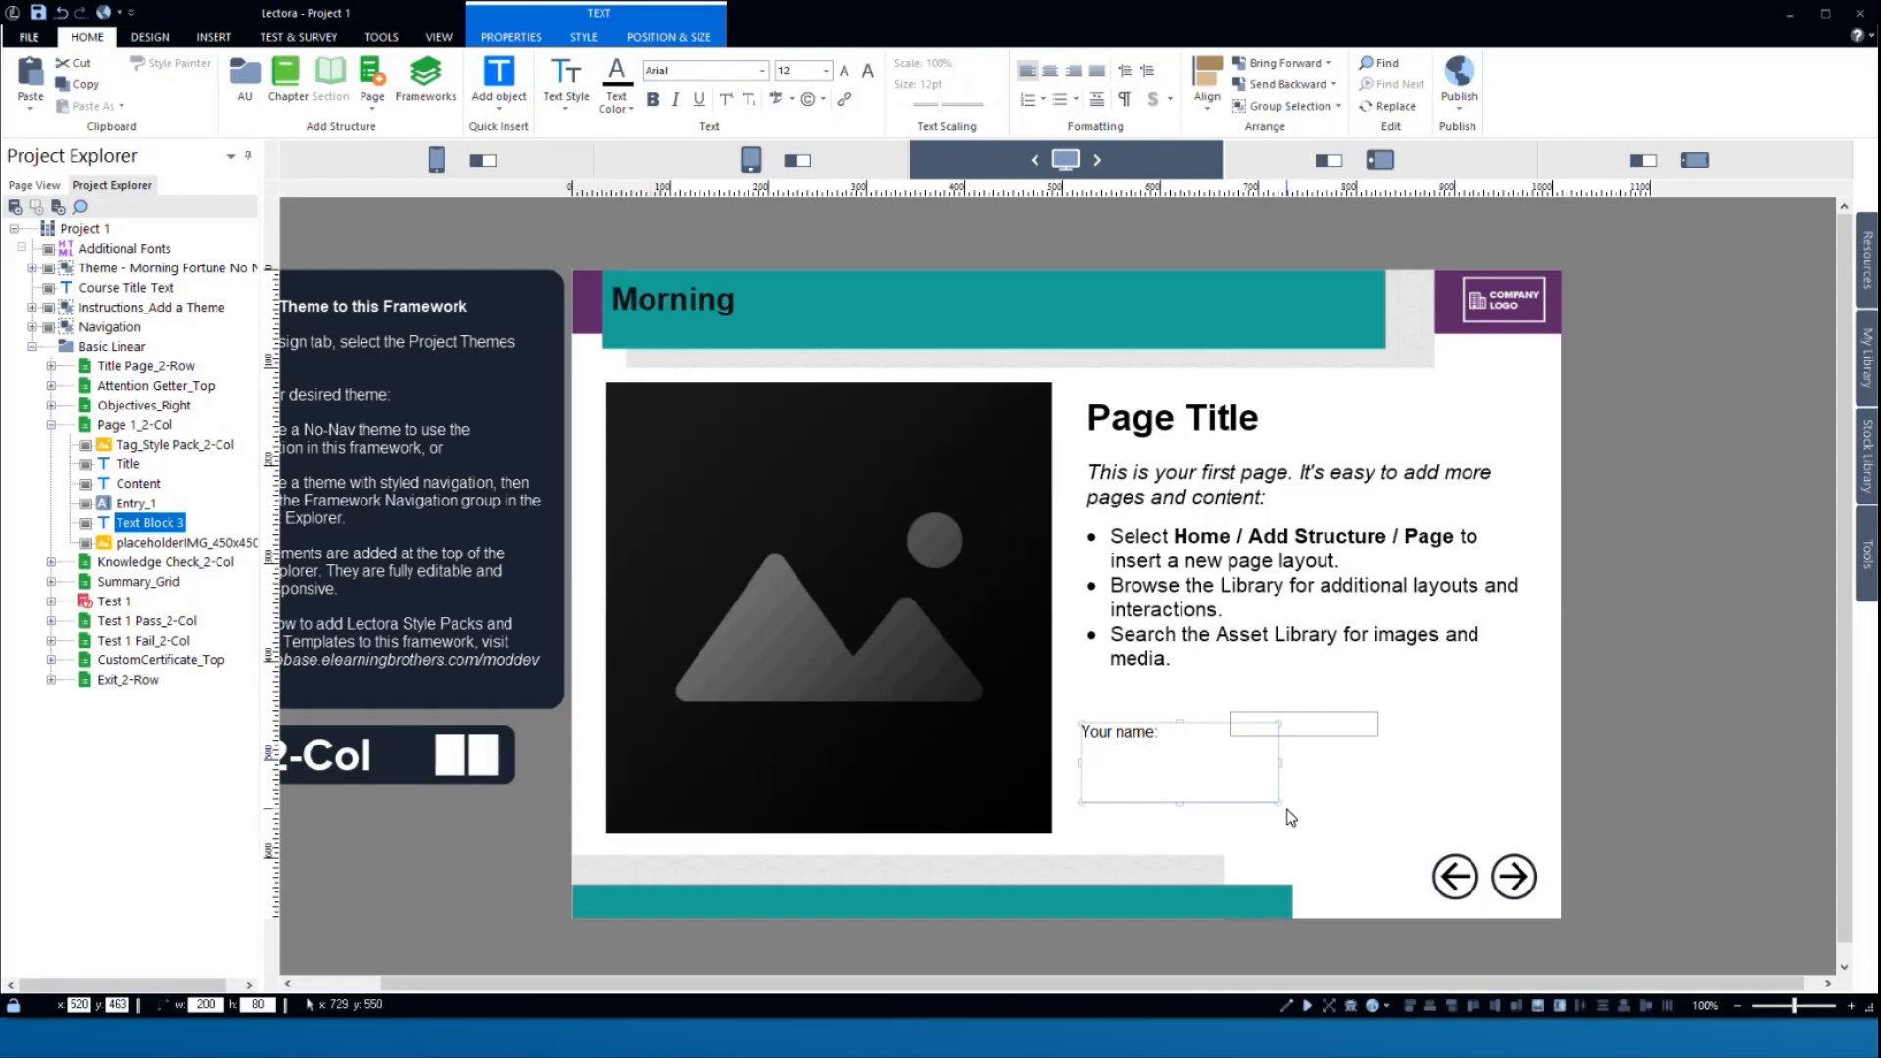
# - Shrink the "Your name:" text block to fit its text and line it up beside the entry field
pyautogui.moveTo(1283, 812); pyautogui.dragTo(1177, 722)
pyautogui.moveTo(1309, 725); pyautogui.dragTo(1279, 721)
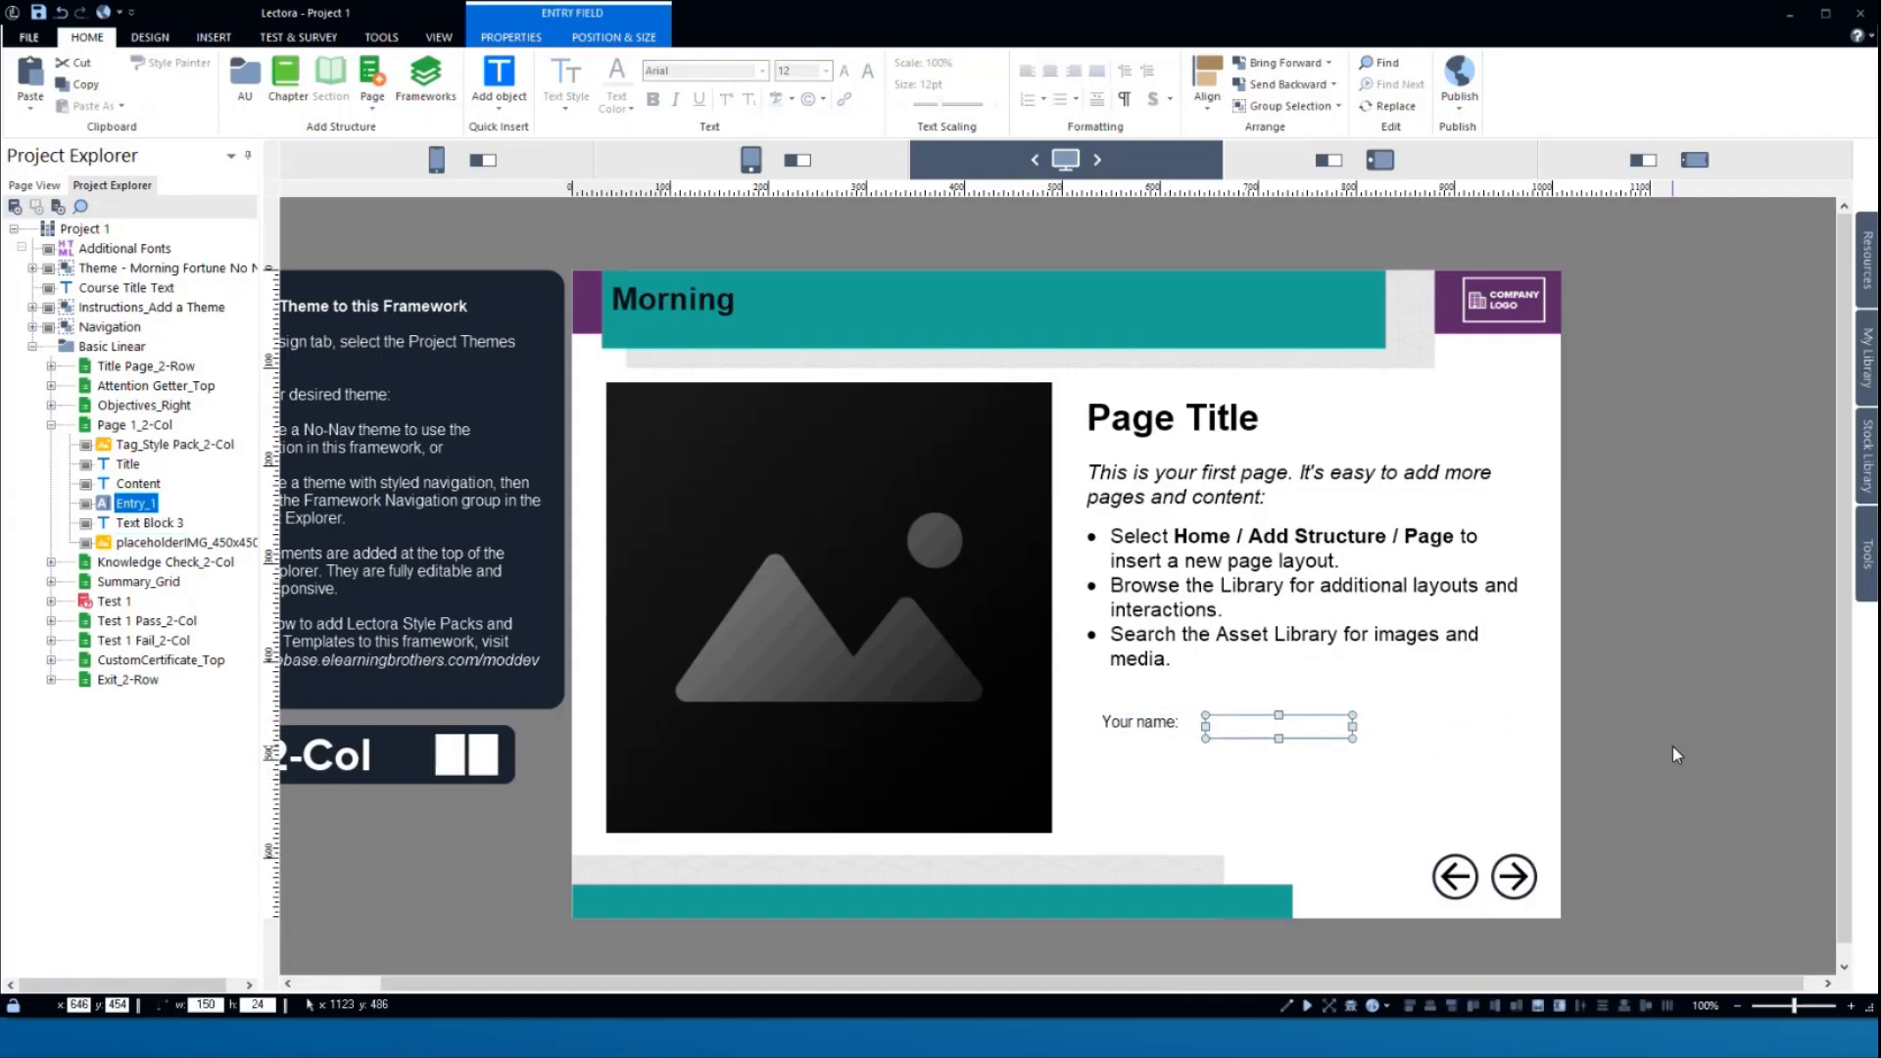
pyautogui.click(1628, 752)
# - Rename the entry field as "Name Field"
pyautogui.click(1277, 726)
pyautogui.click(506, 39)
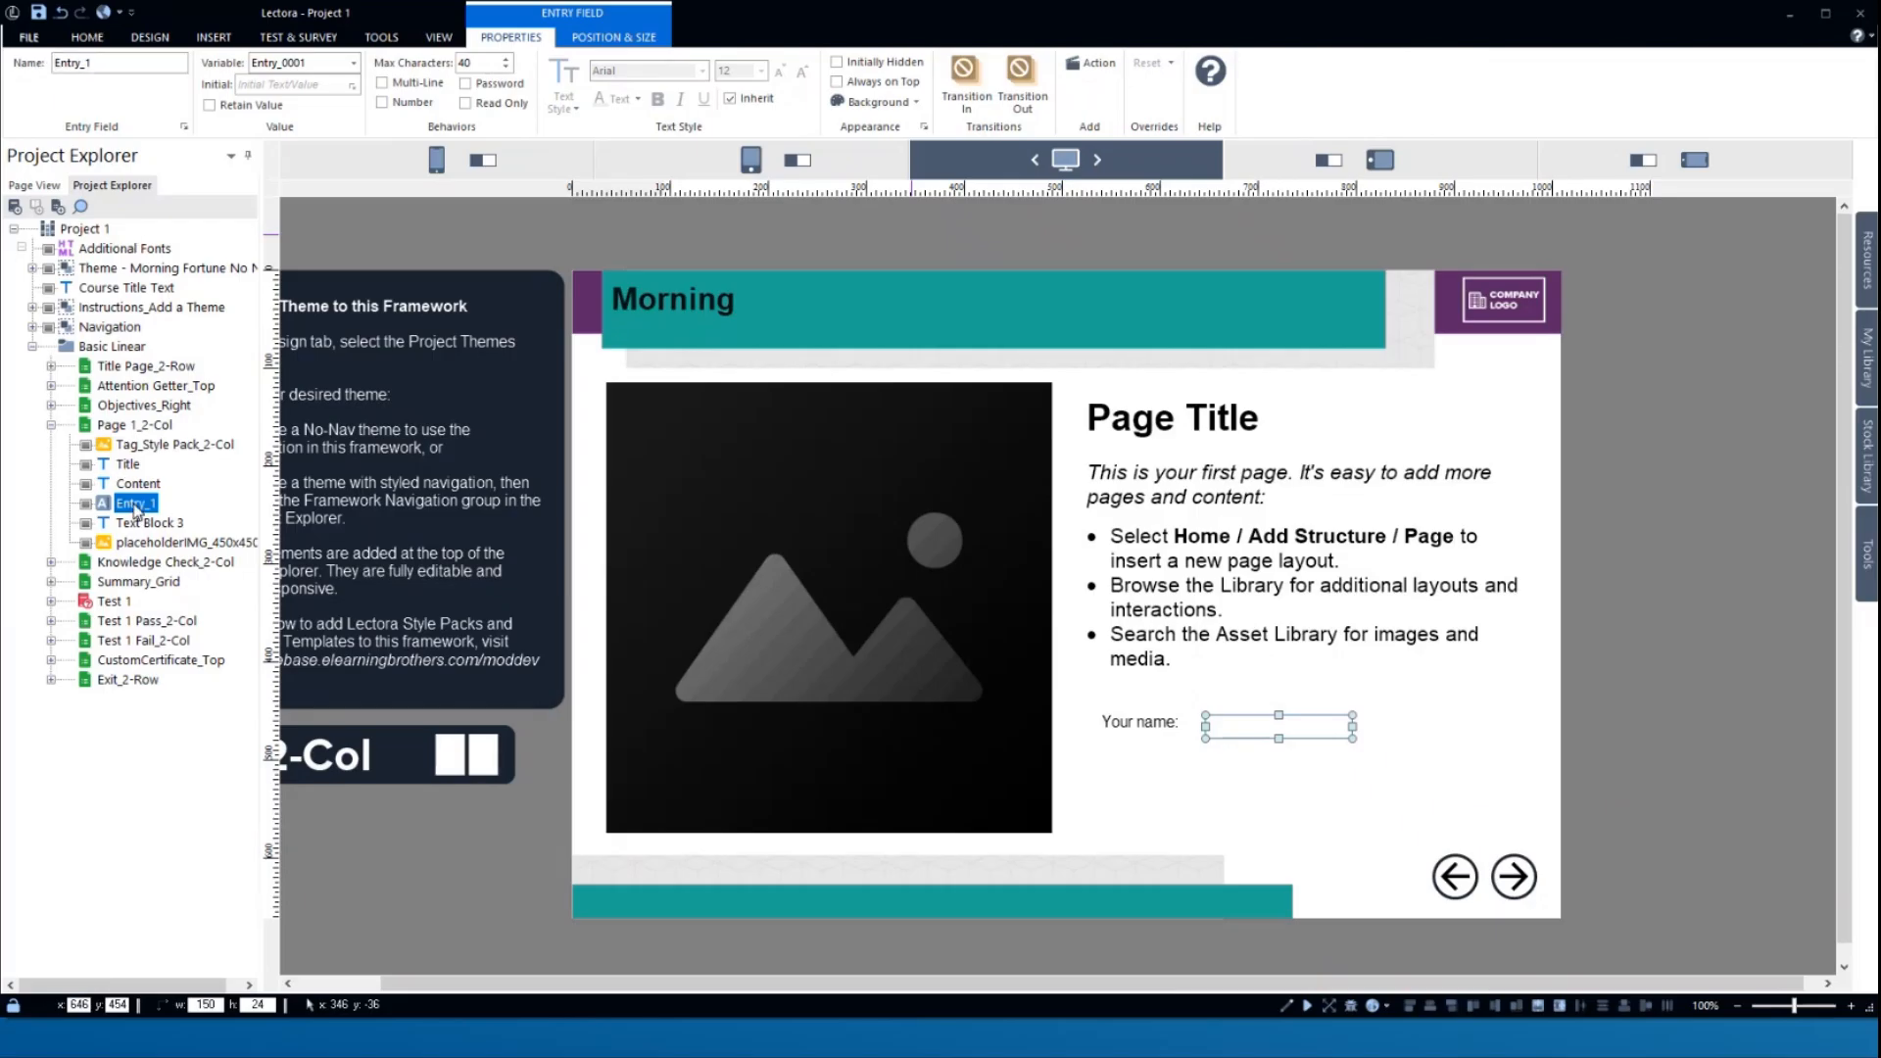
pyautogui.doubleClick(98, 63)
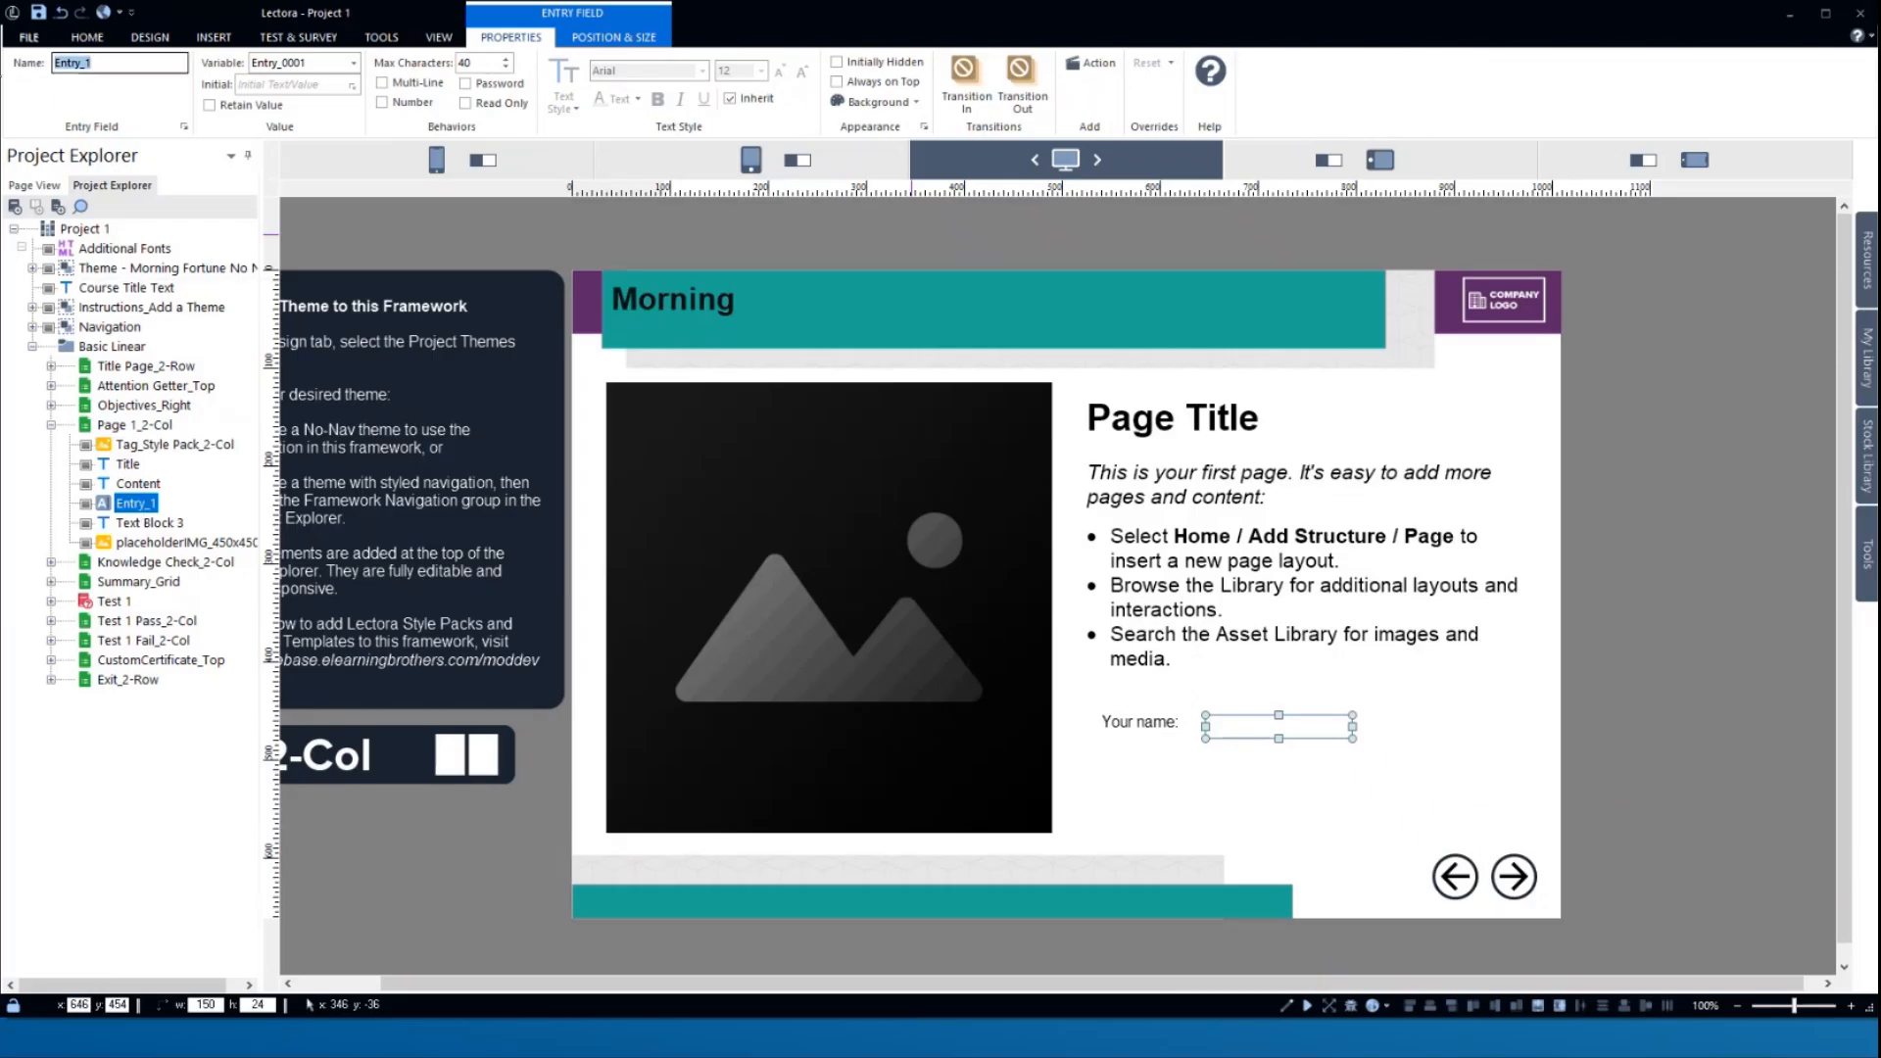
pyautogui.write('Name Field')
pyautogui.press('Return')
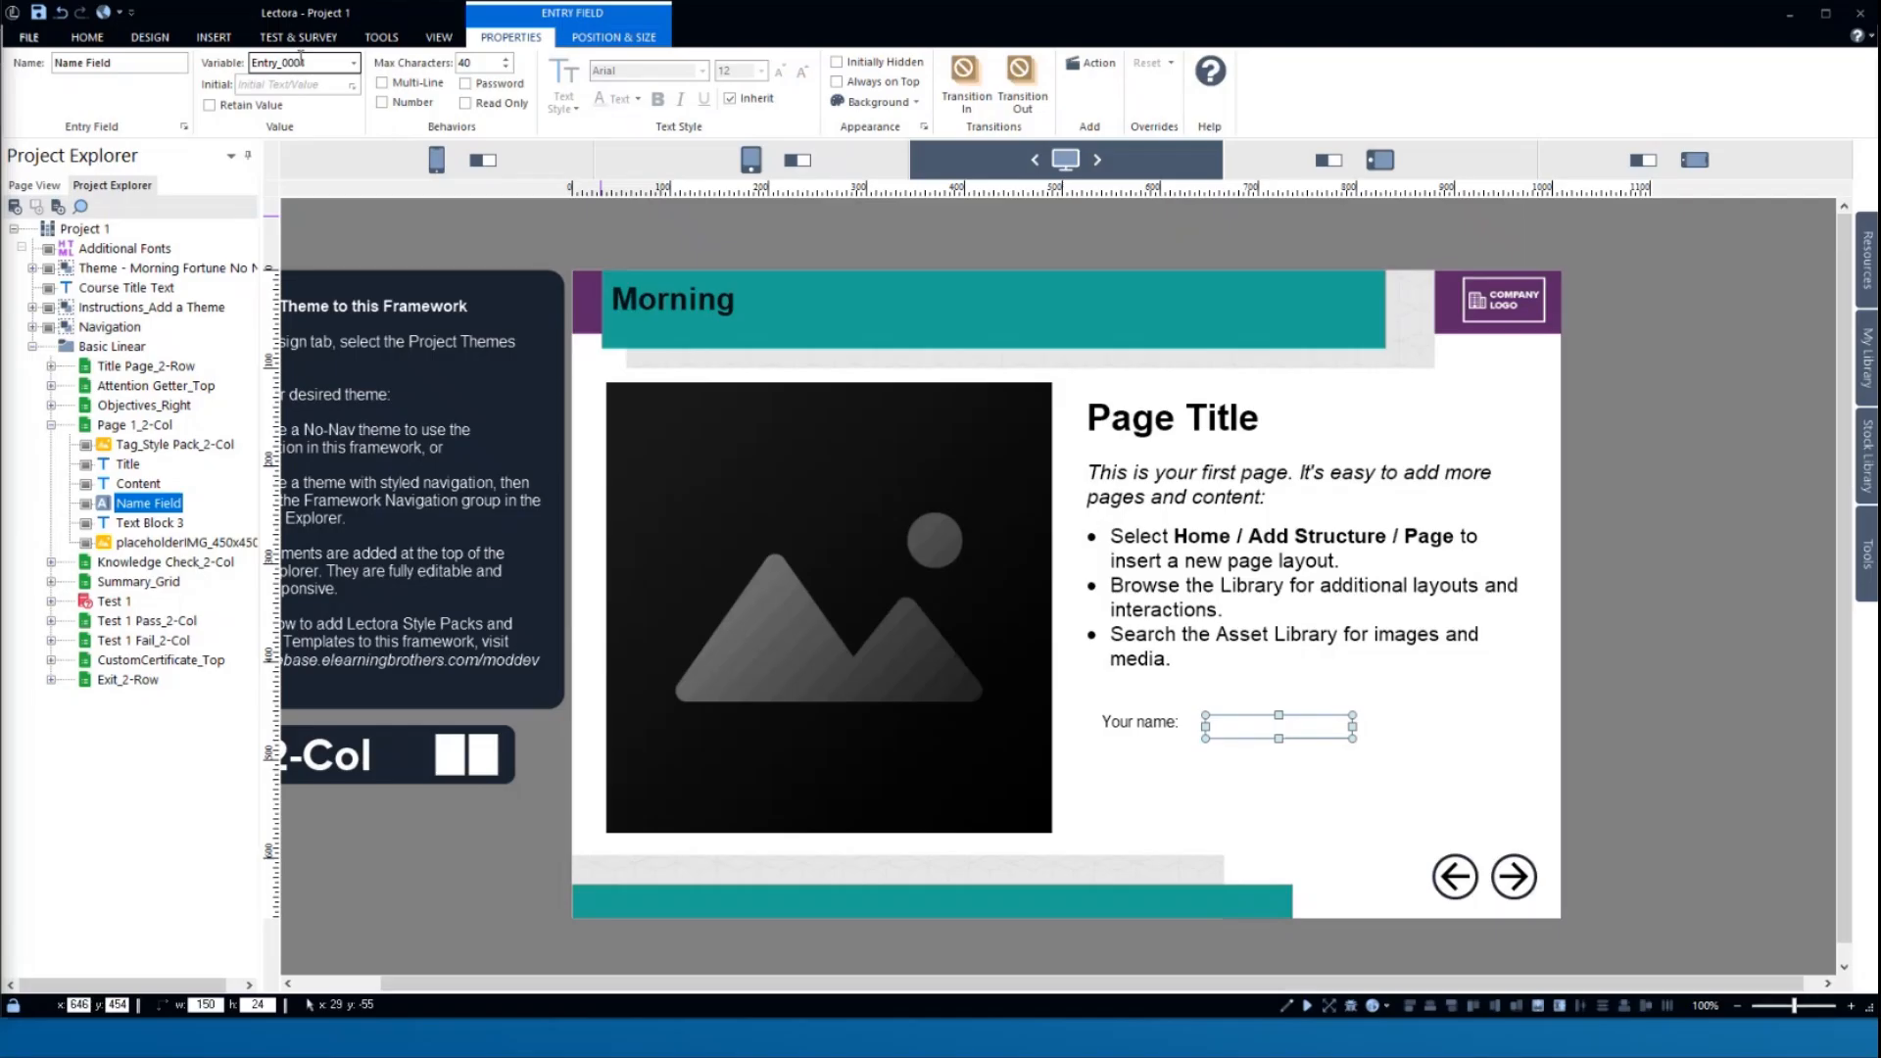
# - Check the variable choices for Name Field, keep Entry_0001, and enable Retain Value
pyautogui.click(354, 64)
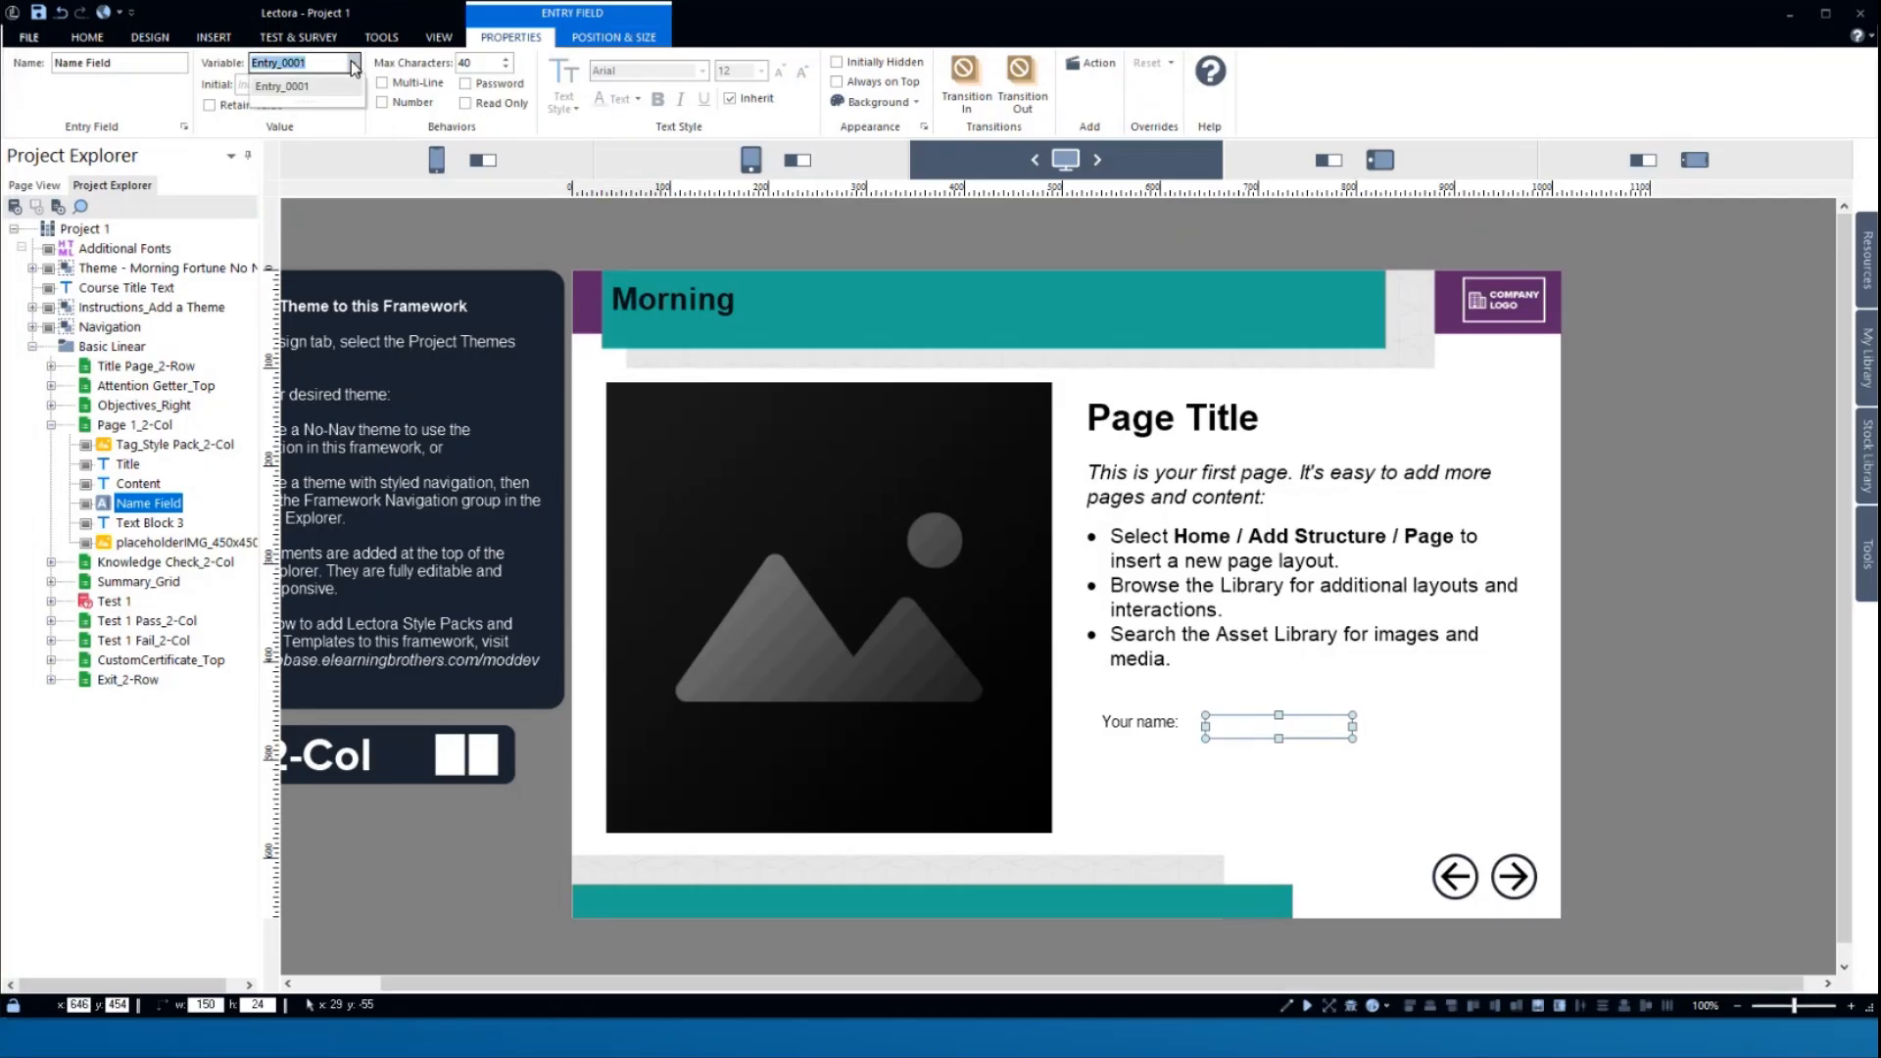
pyautogui.click(211, 67)
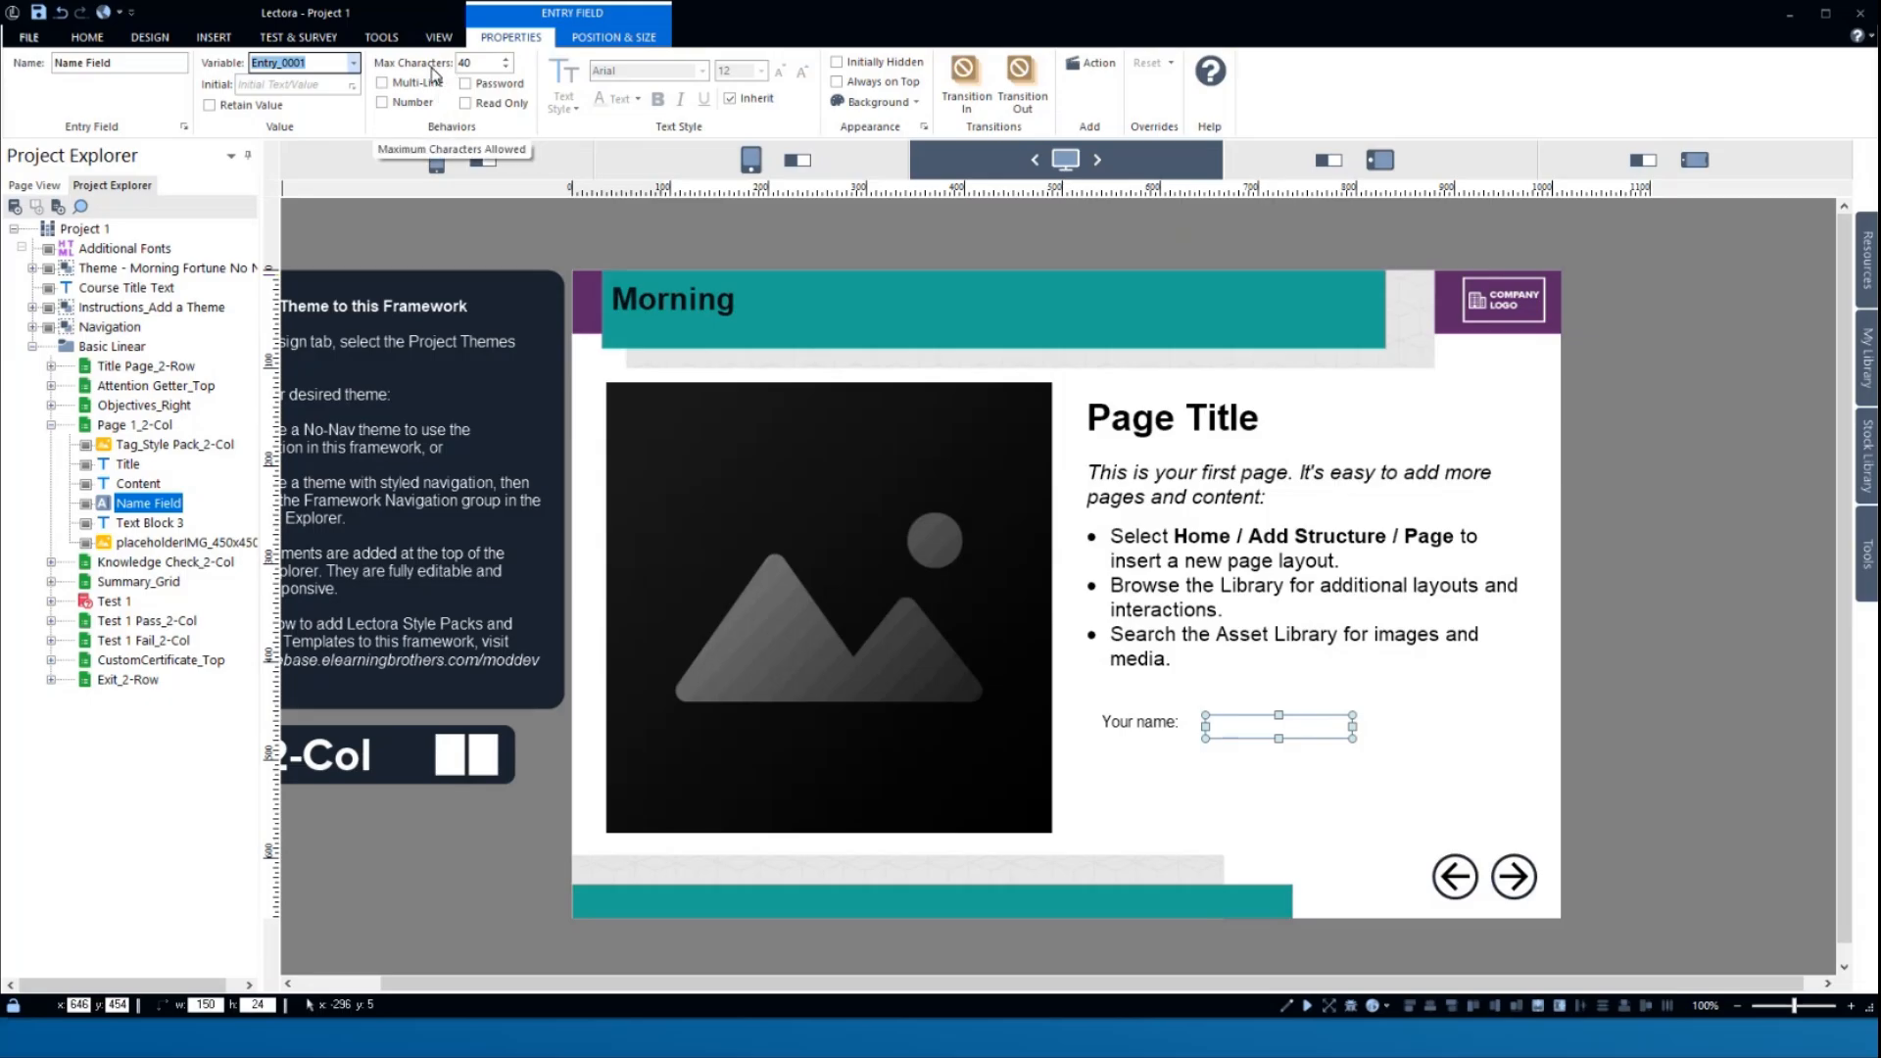
pyautogui.click(469, 66)
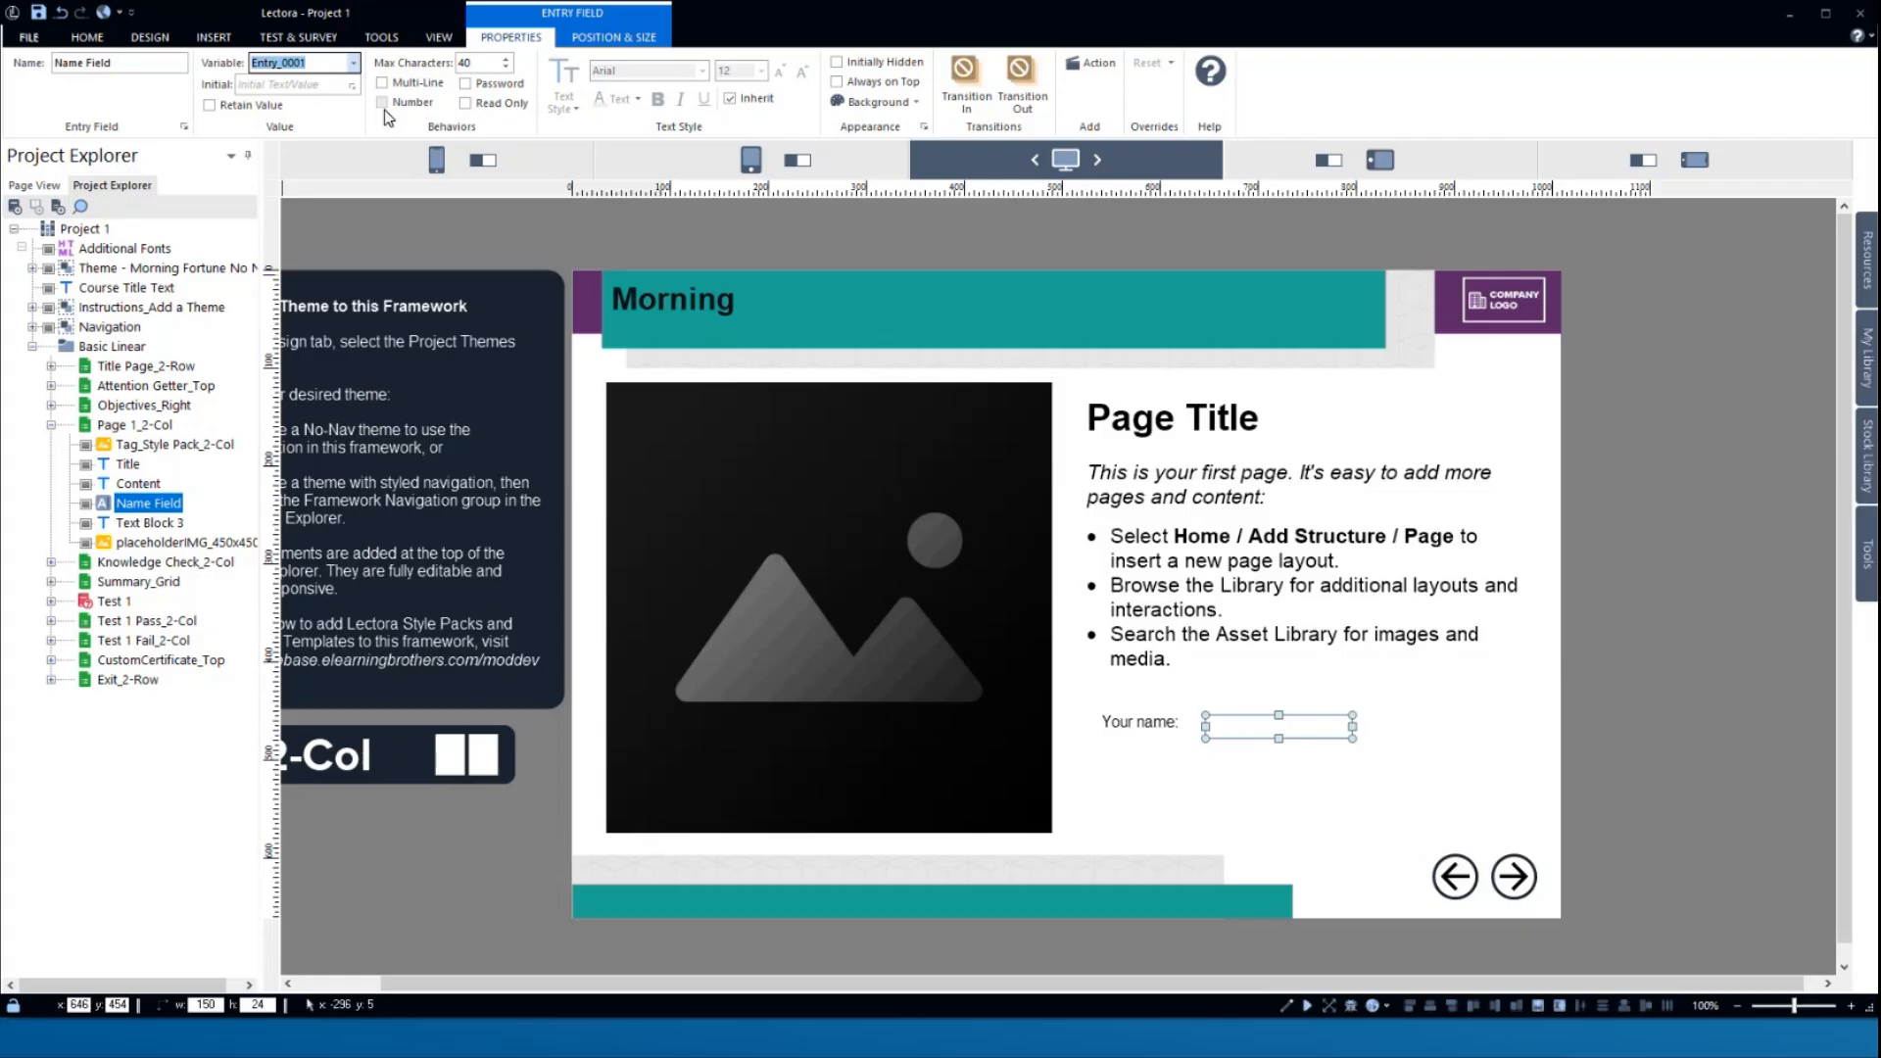
pyautogui.click(209, 105)
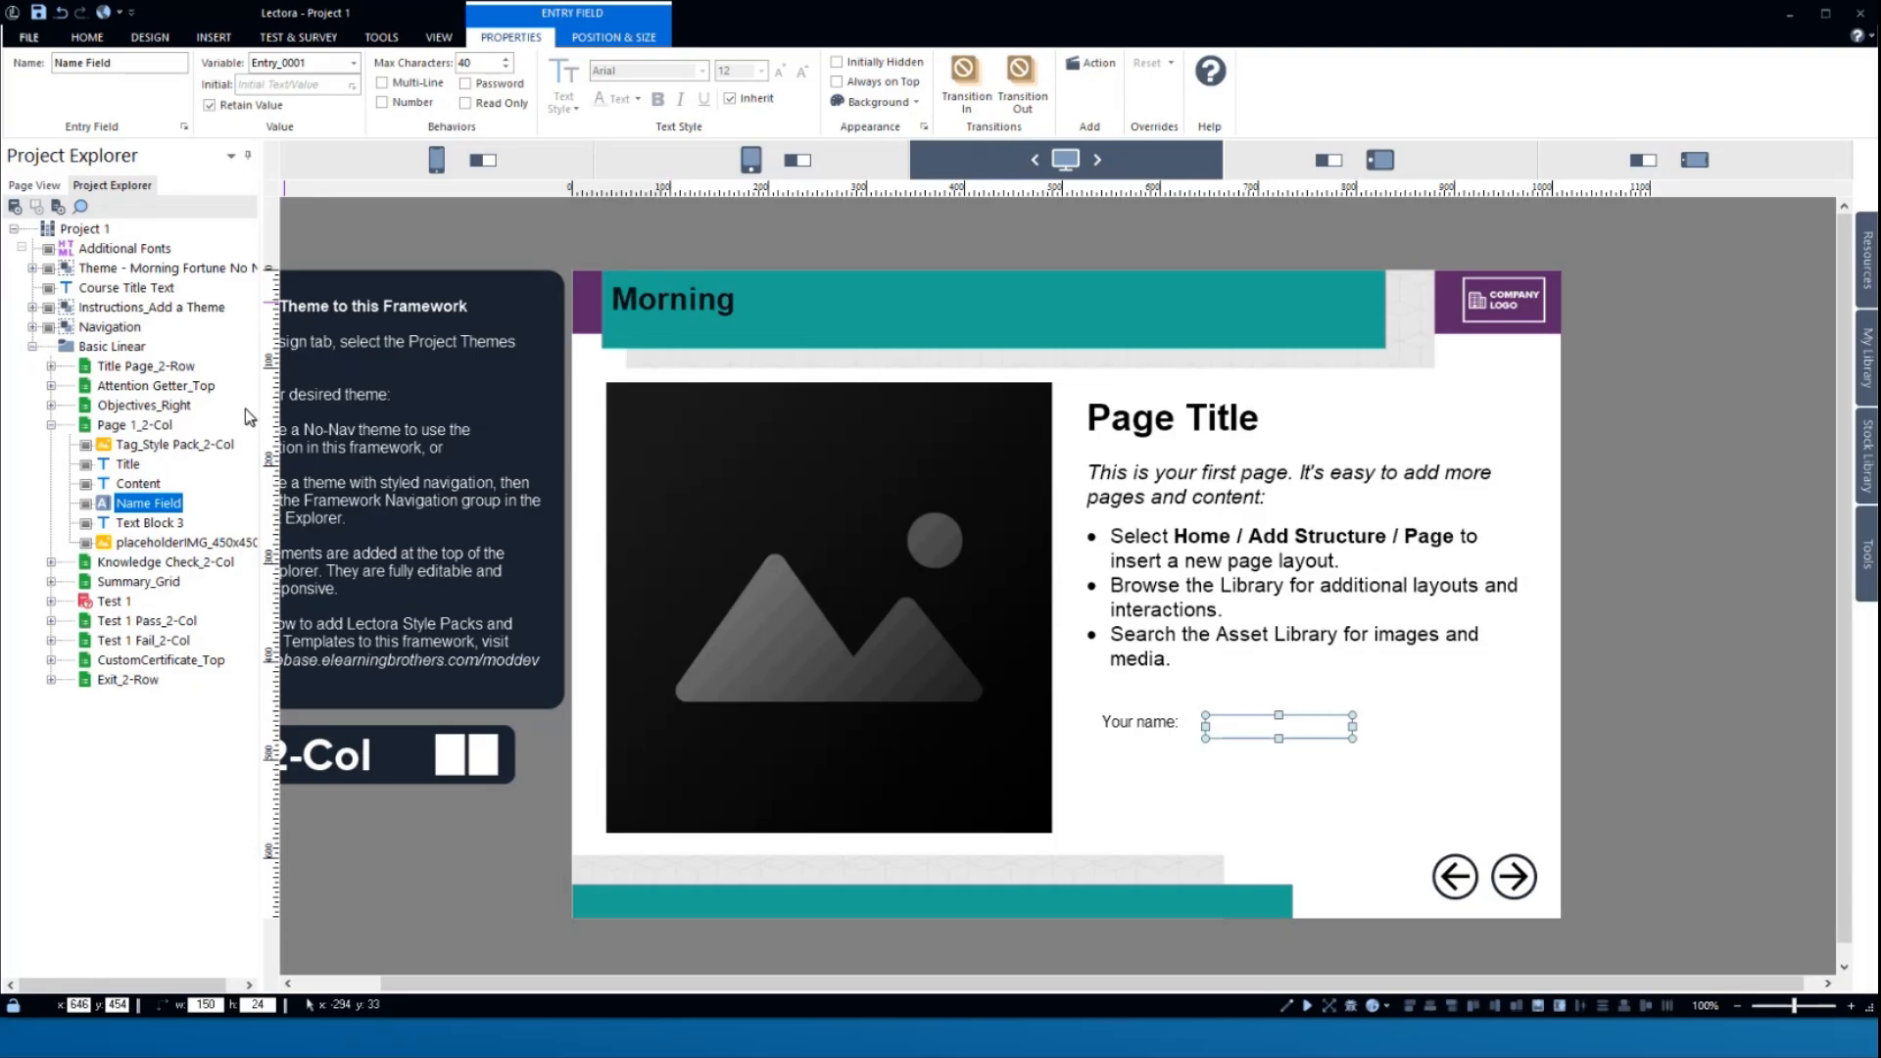
pyautogui.click(1482, 798)
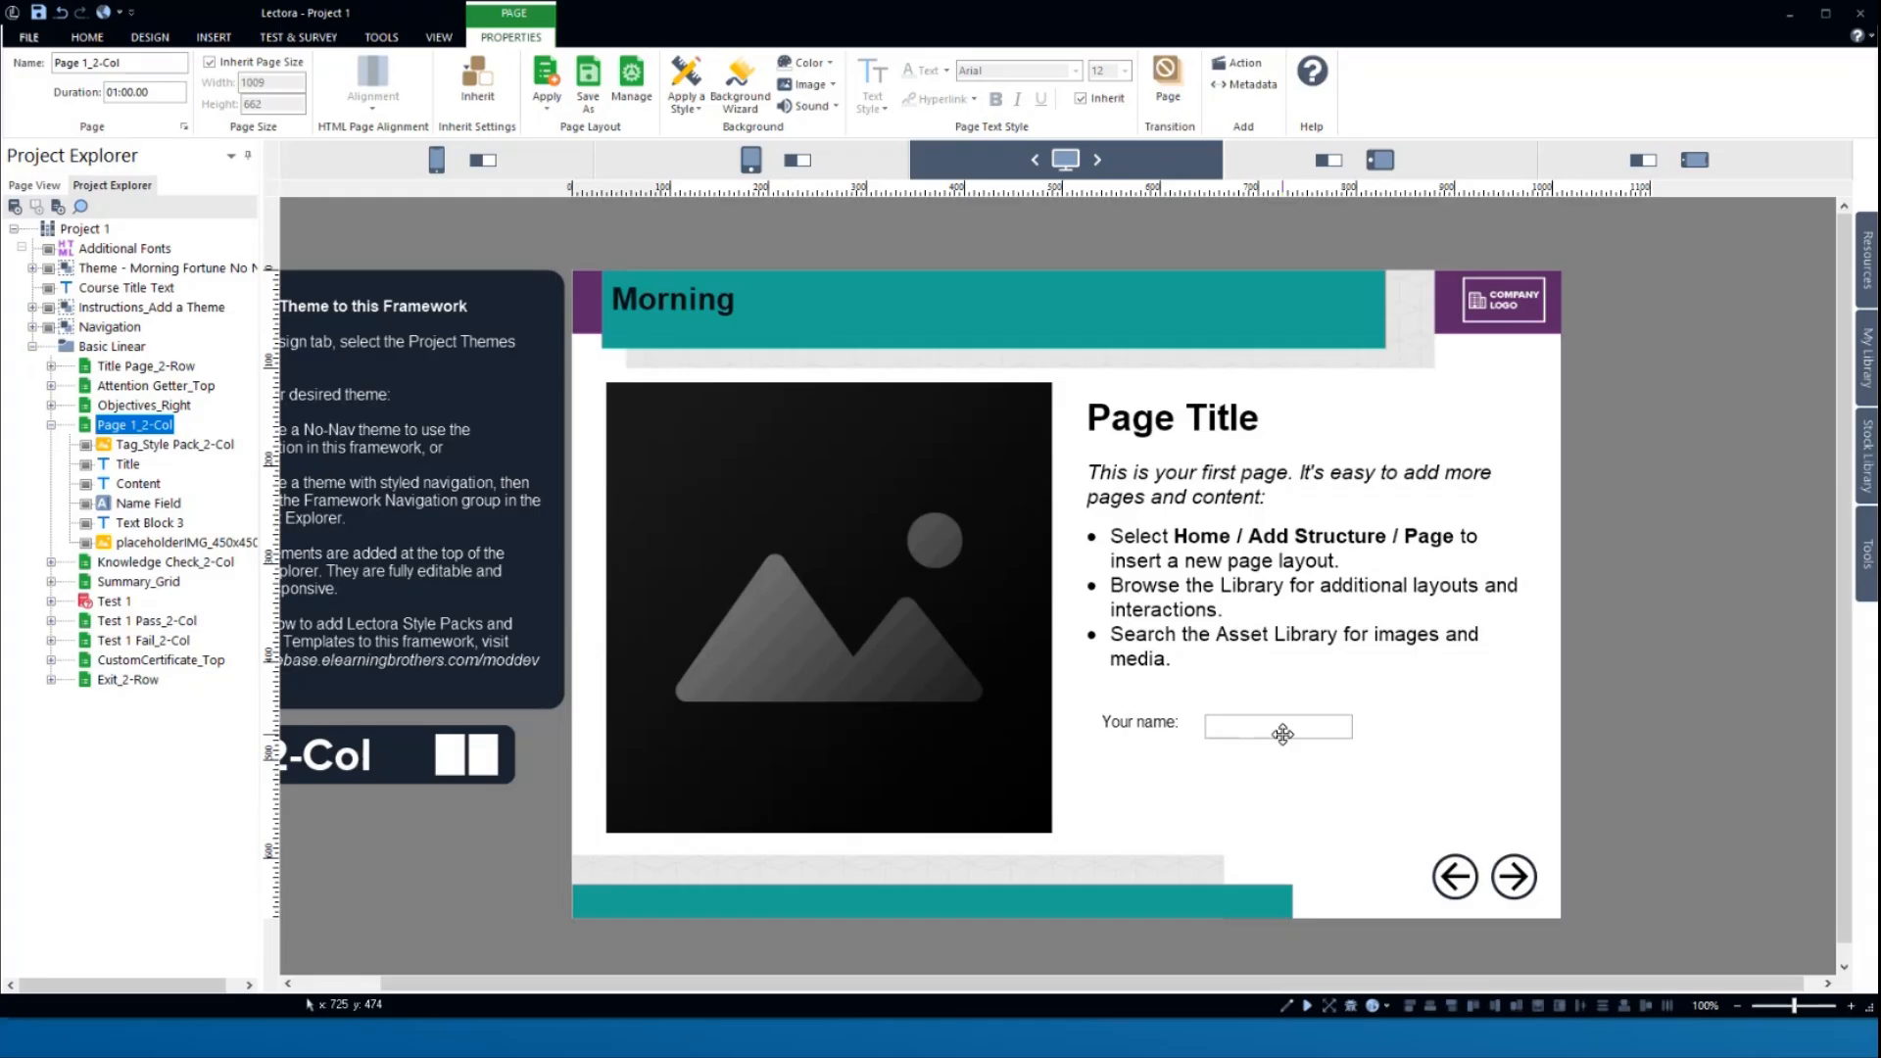
# - On the Knowledge Check_2-Col page, start the question text with "Hi " followed by the Entry_0001 variable
pyautogui.click(132, 564)
pyautogui.click(716, 487)
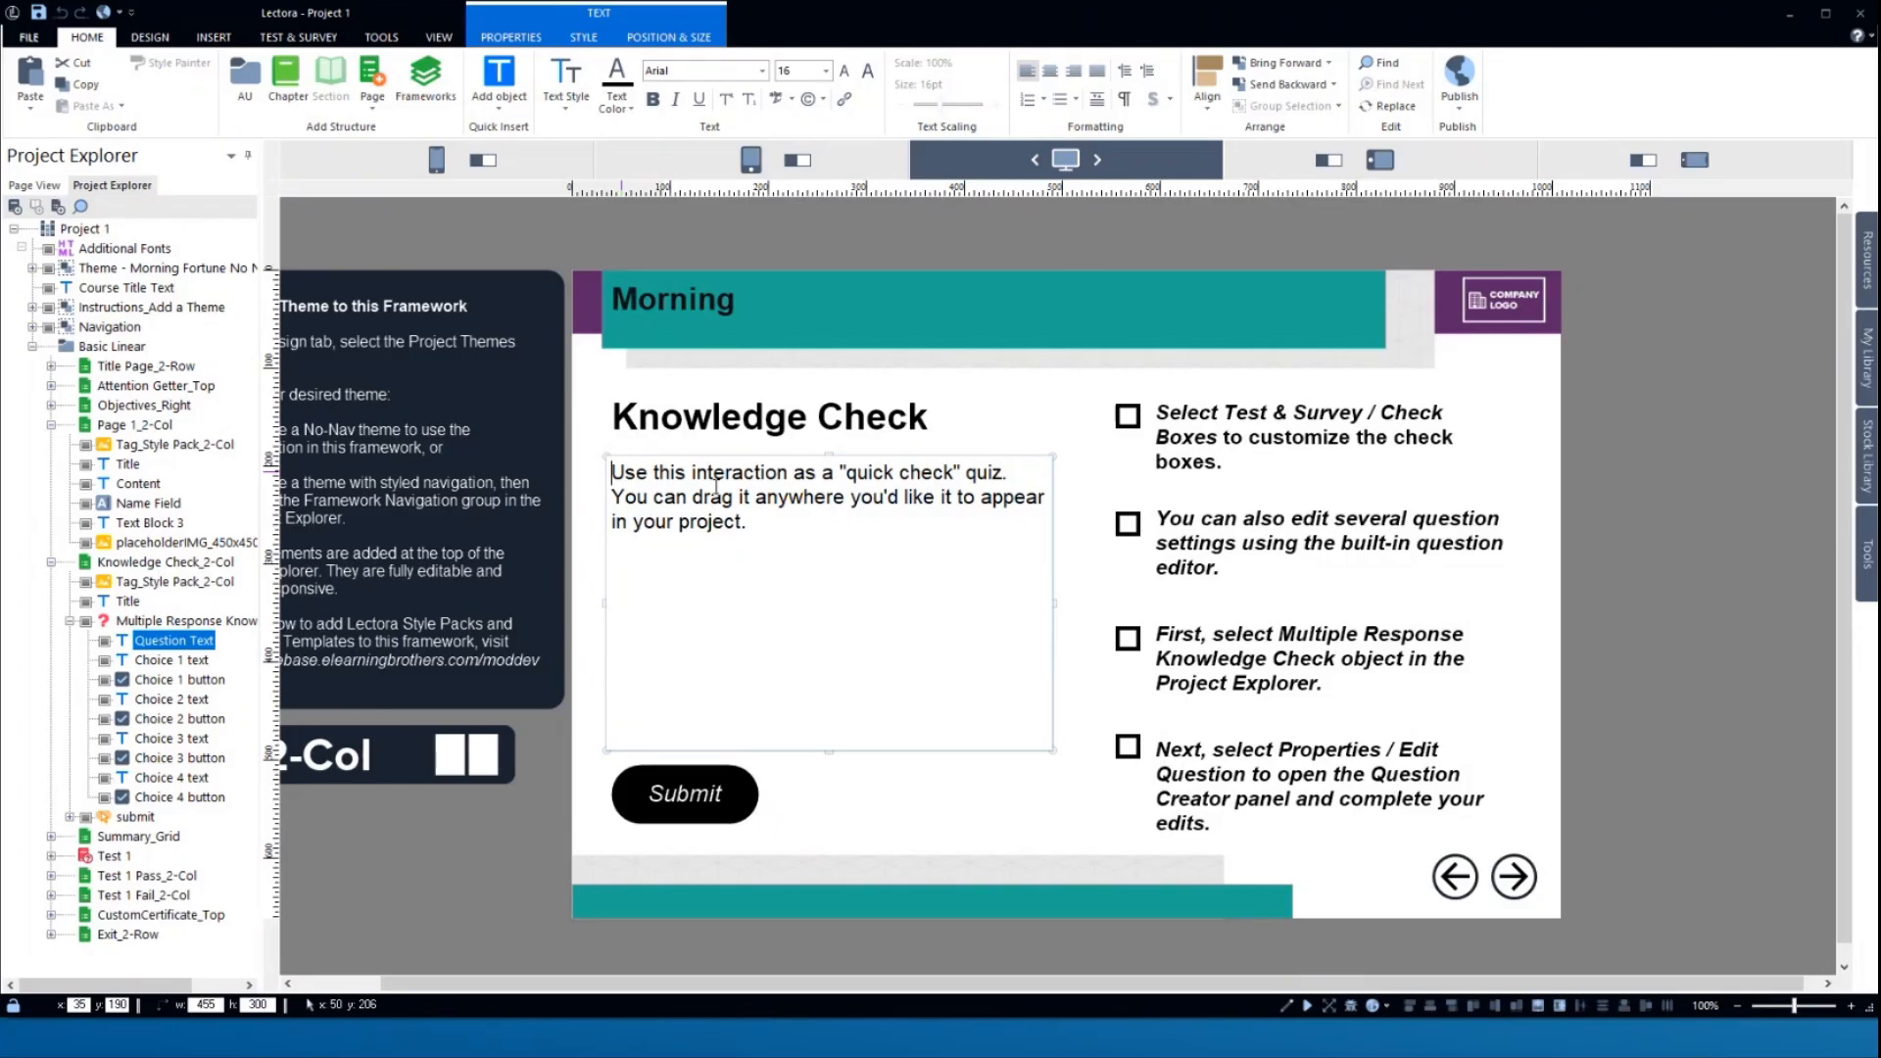
pyautogui.write('Hi')
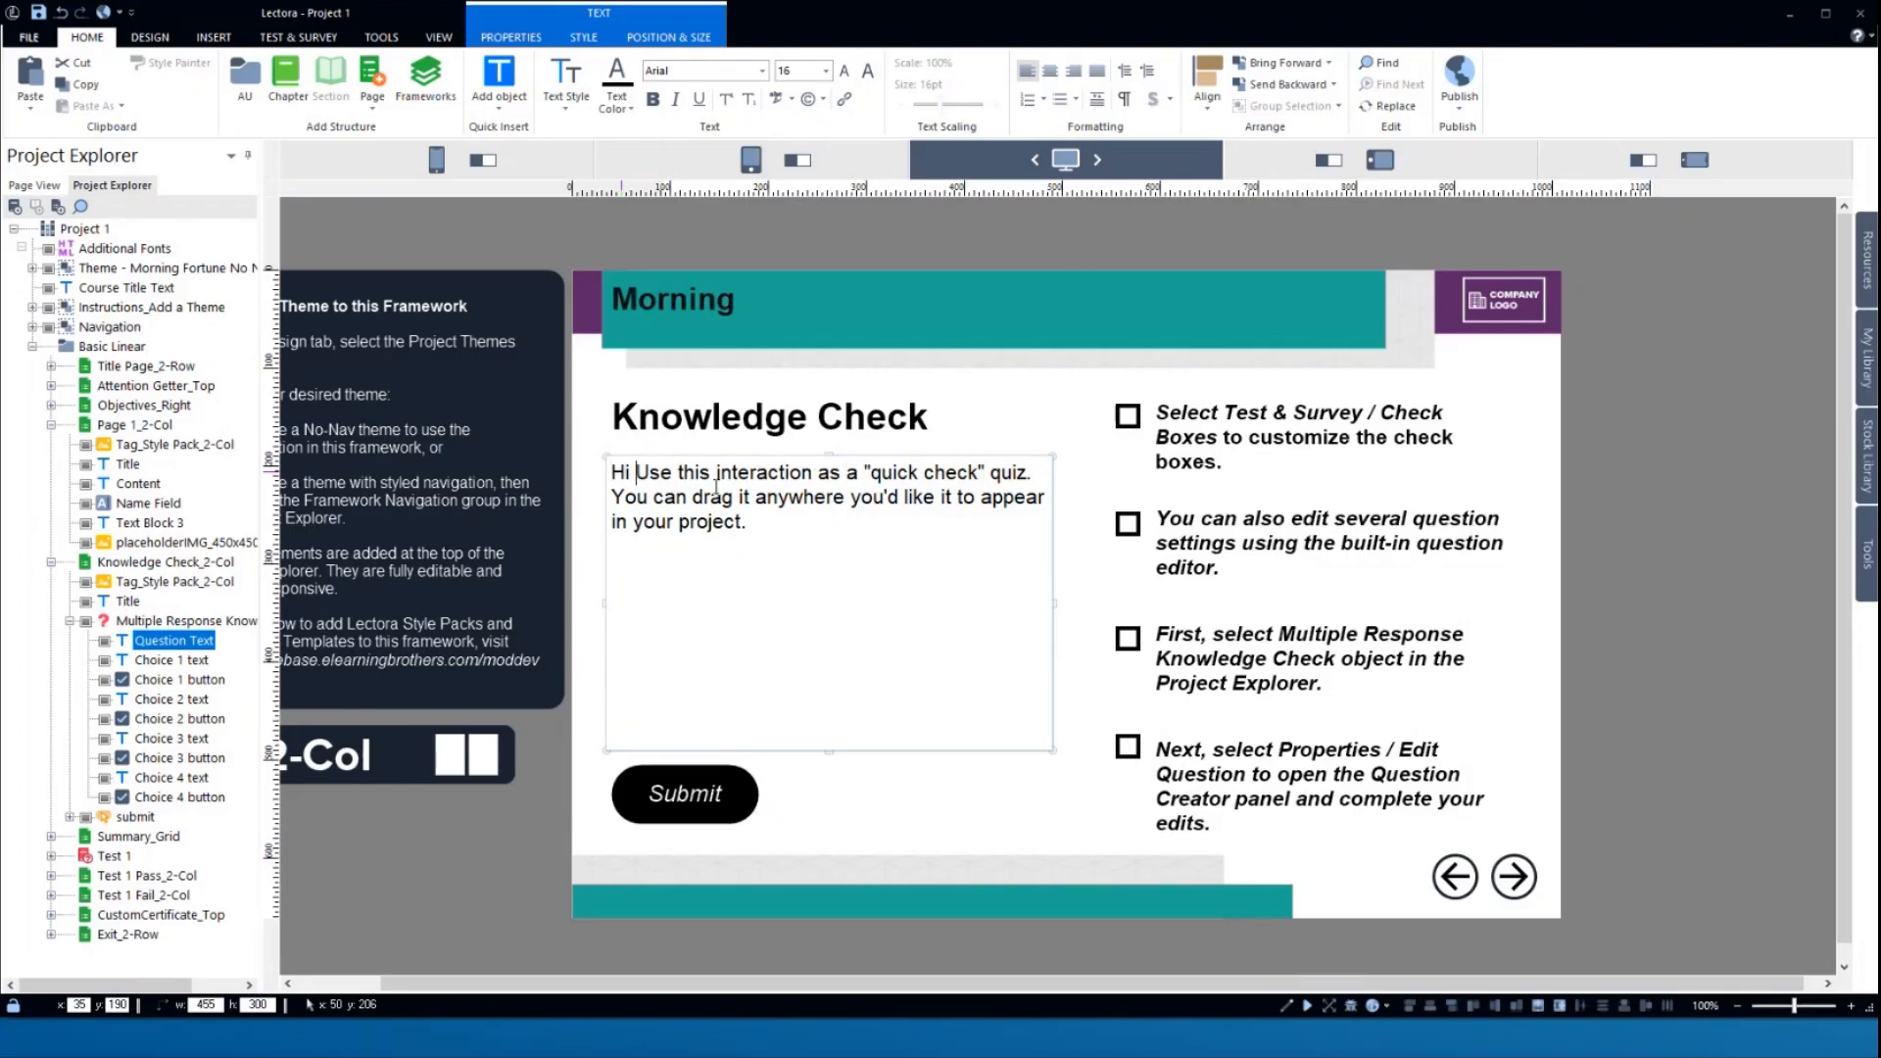
pyautogui.click(511, 37)
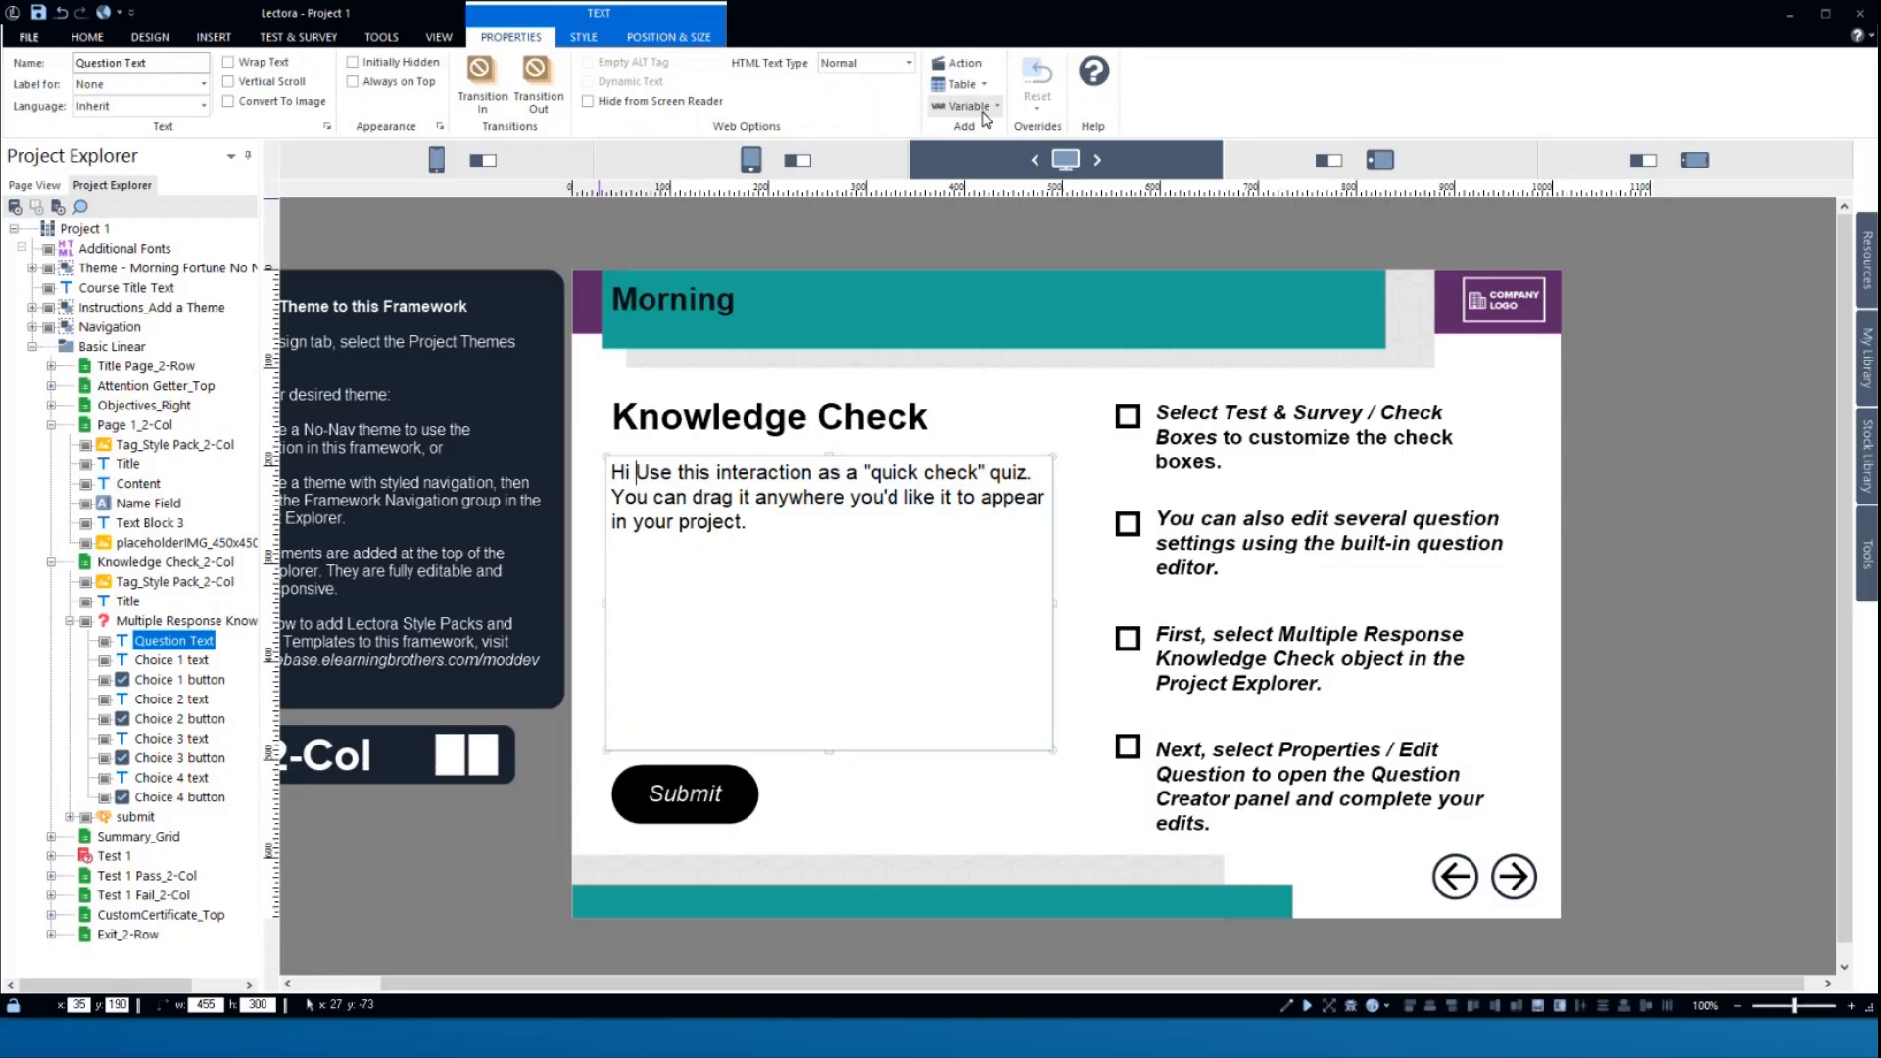
pyautogui.click(995, 108)
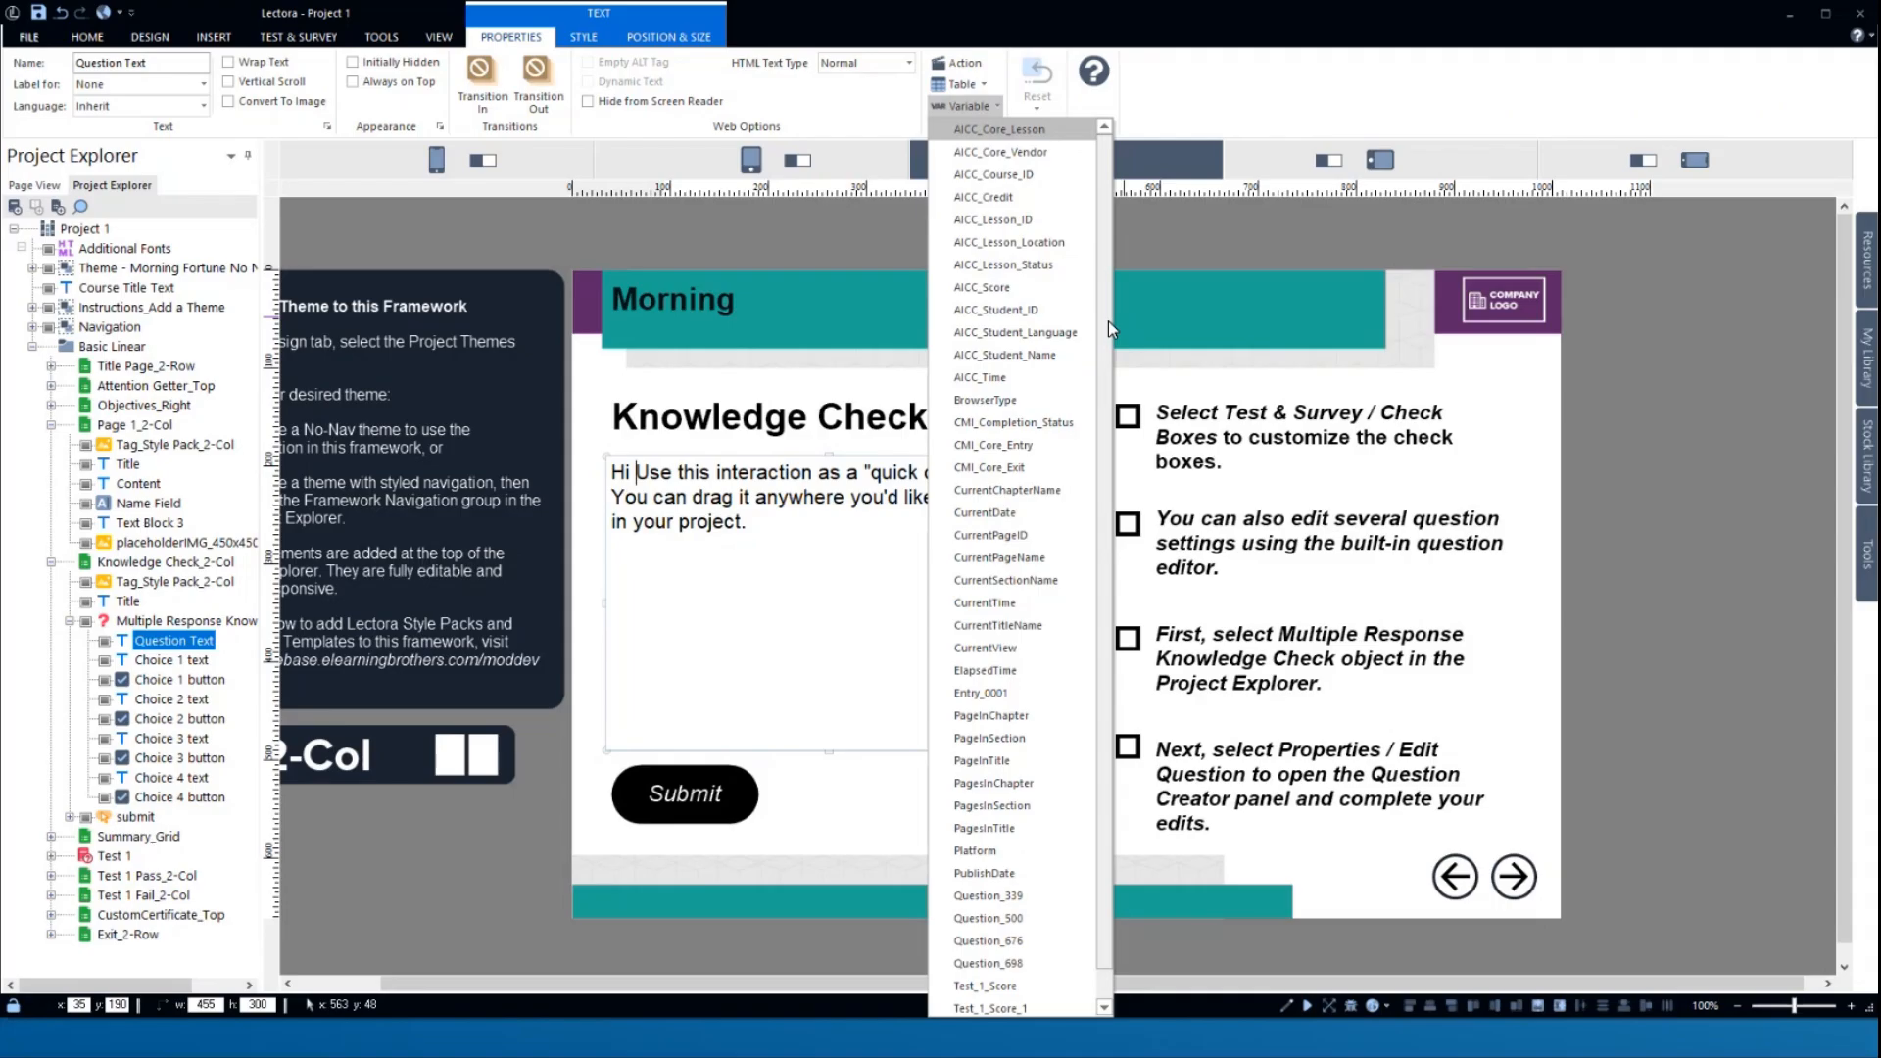
pyautogui.scroll(-1, 1108, 321)
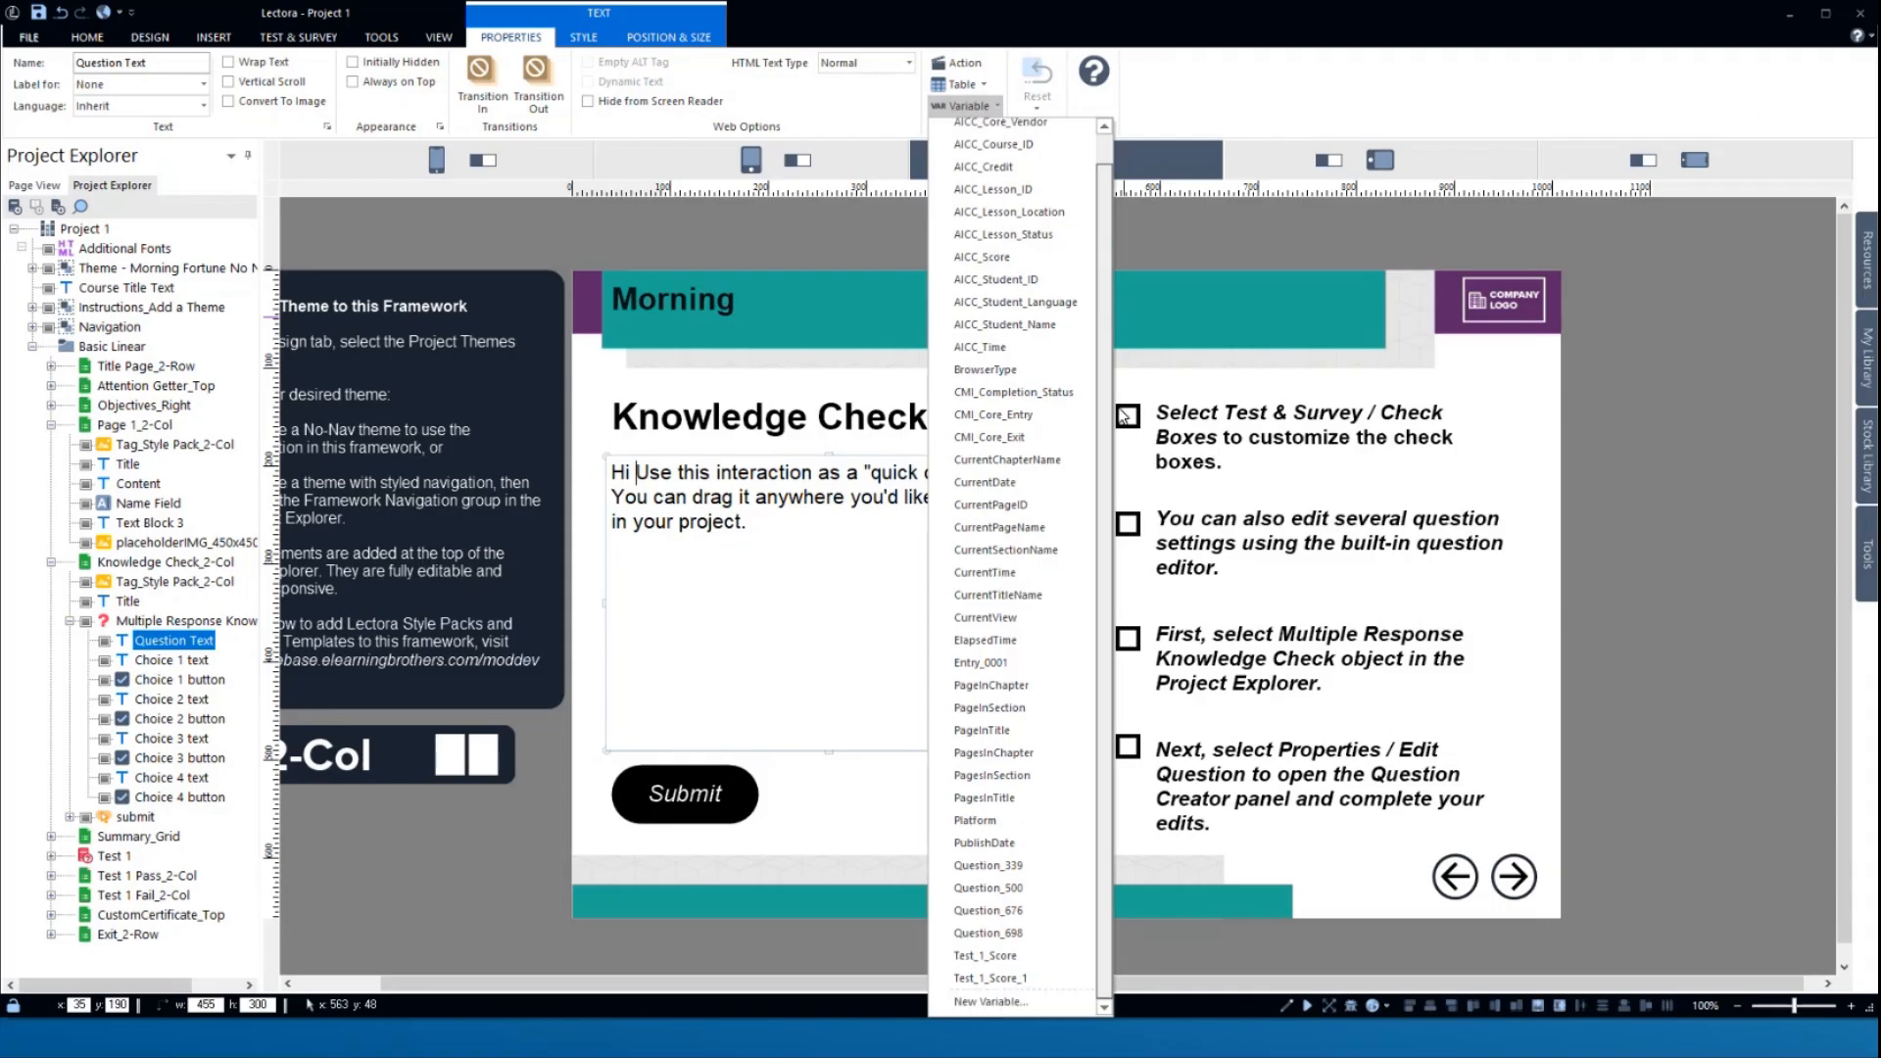
pyautogui.click(995, 663)
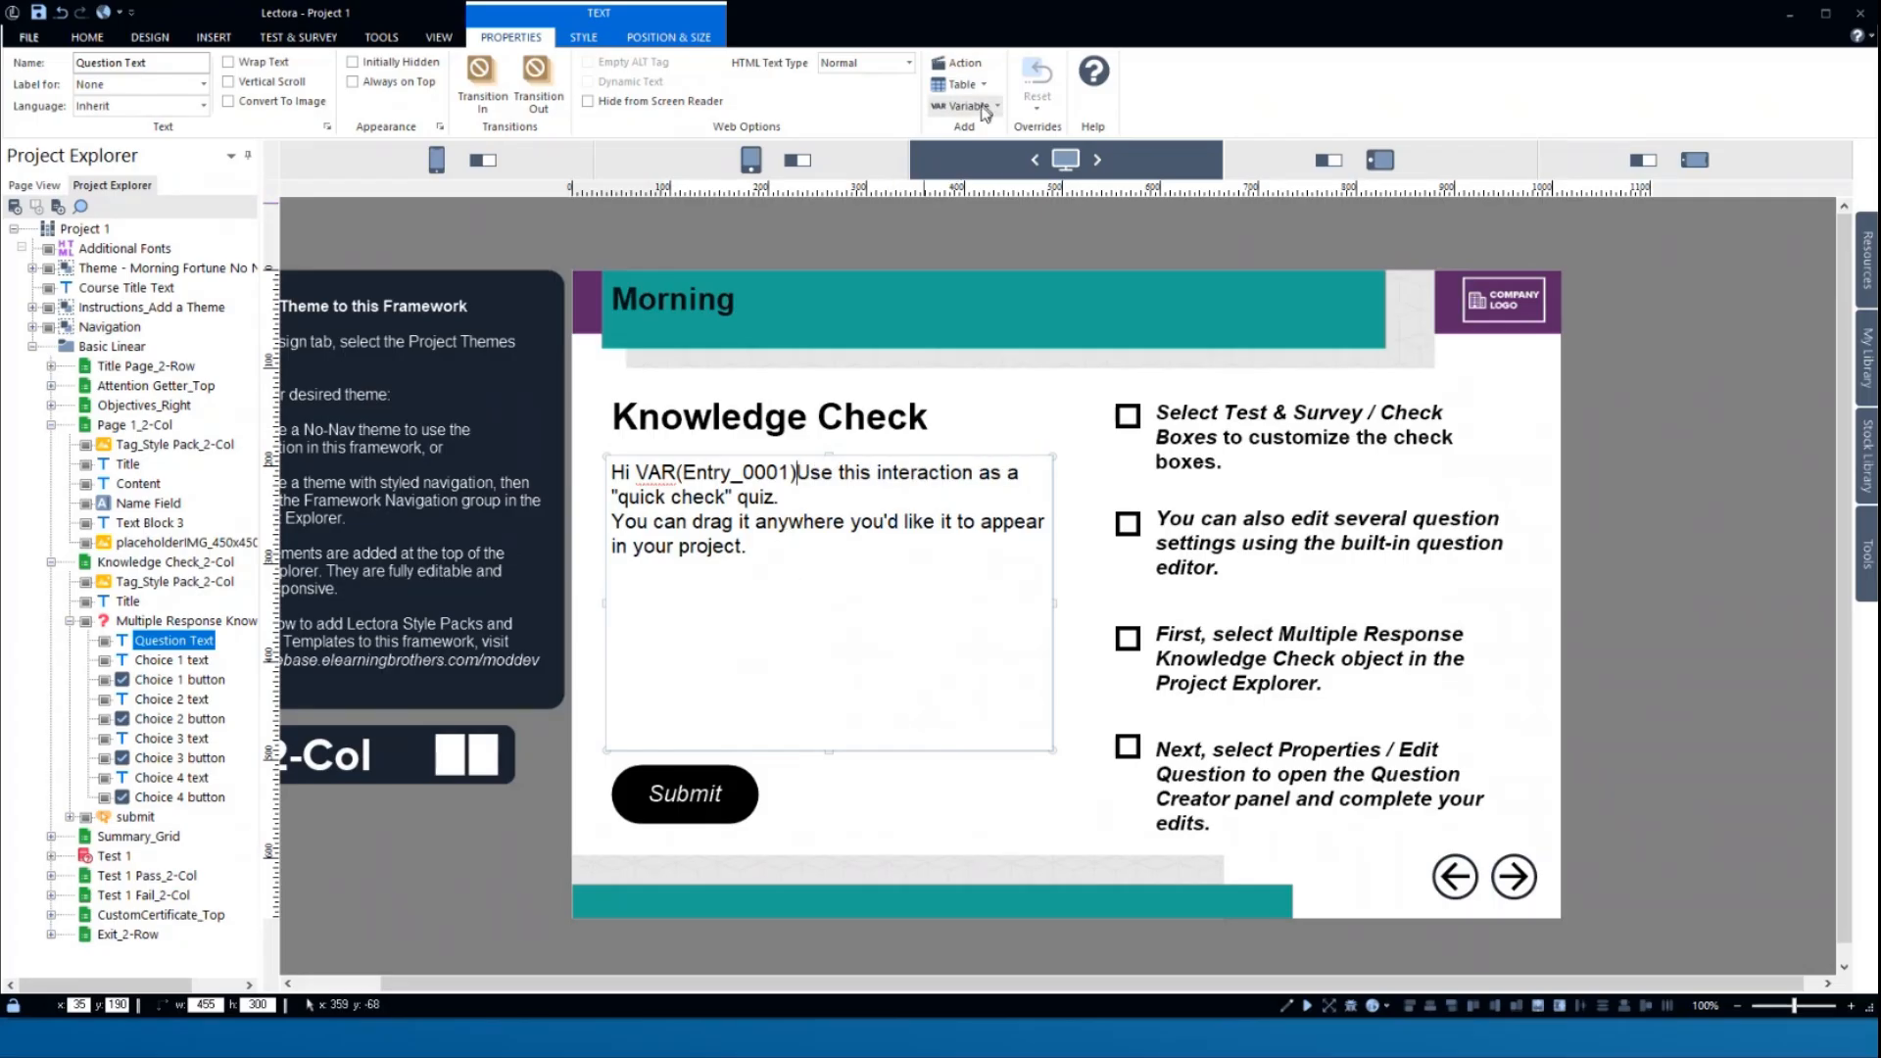
# - Add a comma and space after the variable reference and make the following word a lowercase "use"
pyautogui.press('Delete')
pyautogui.write(', u')
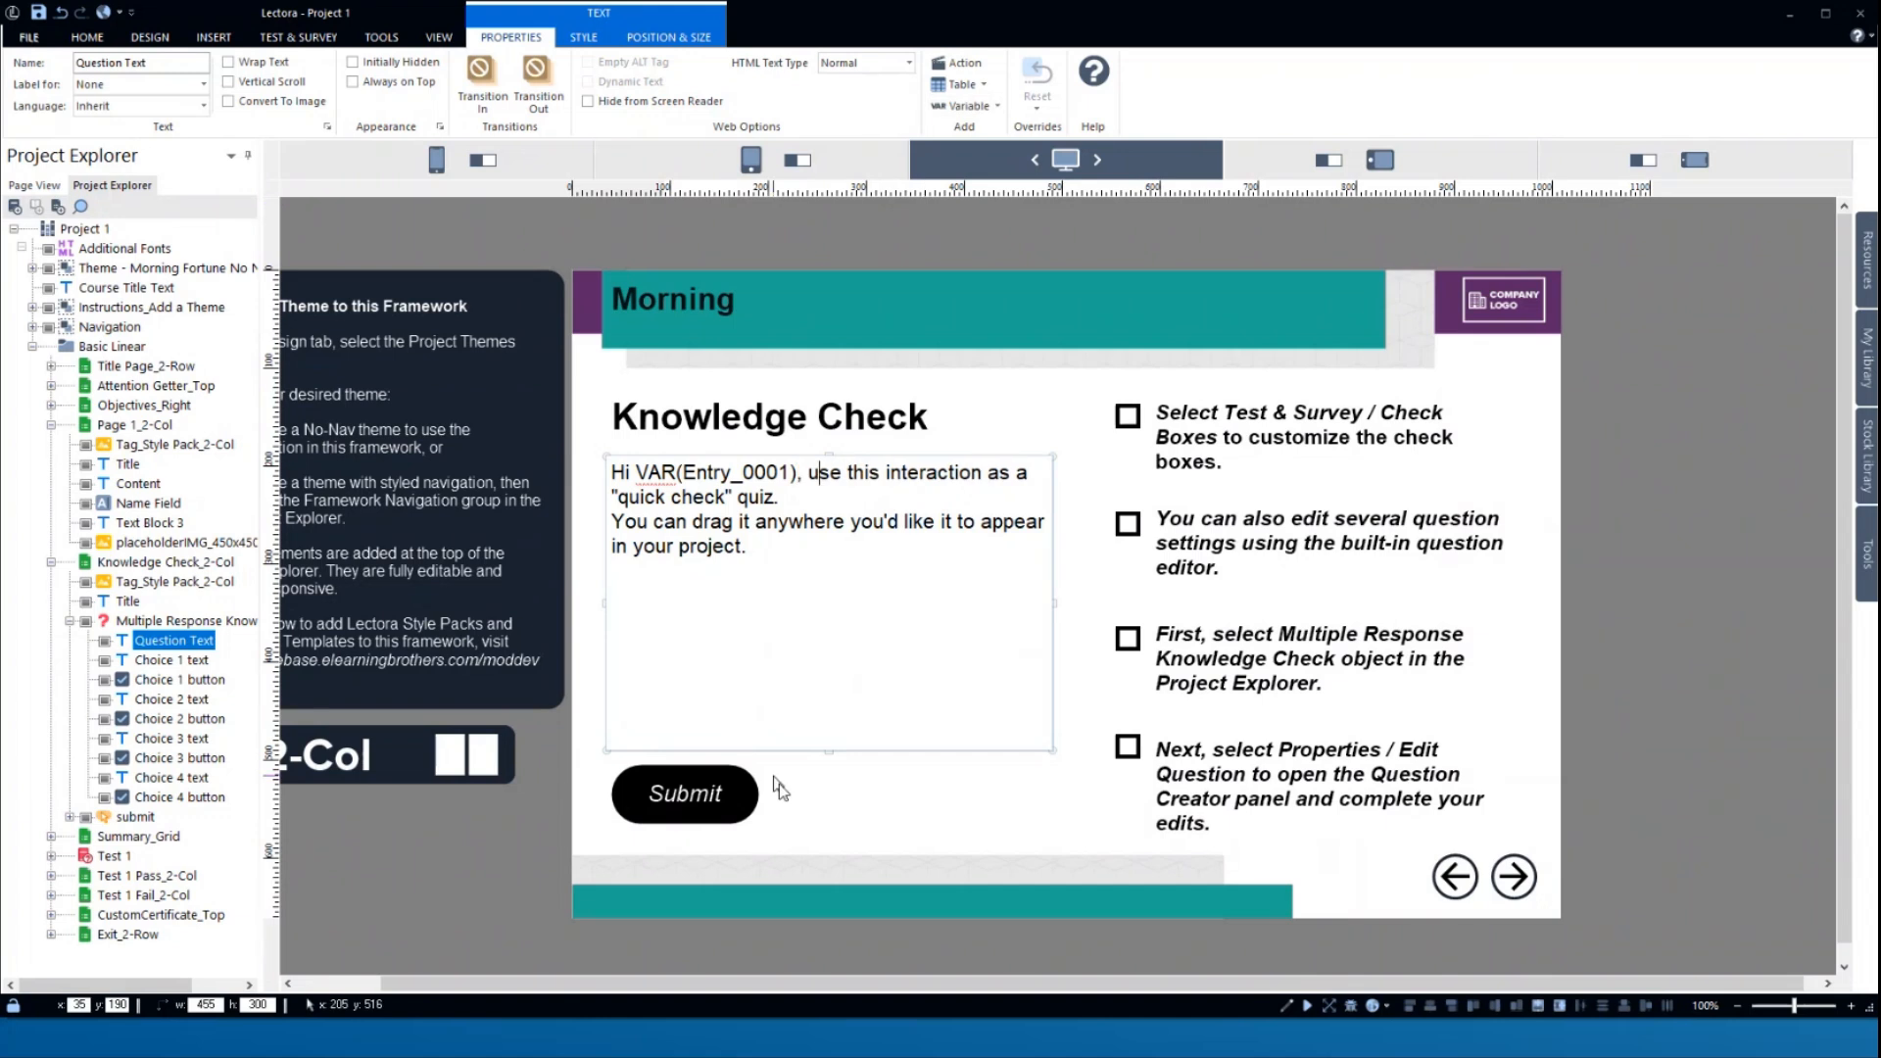
pyautogui.click(526, 807)
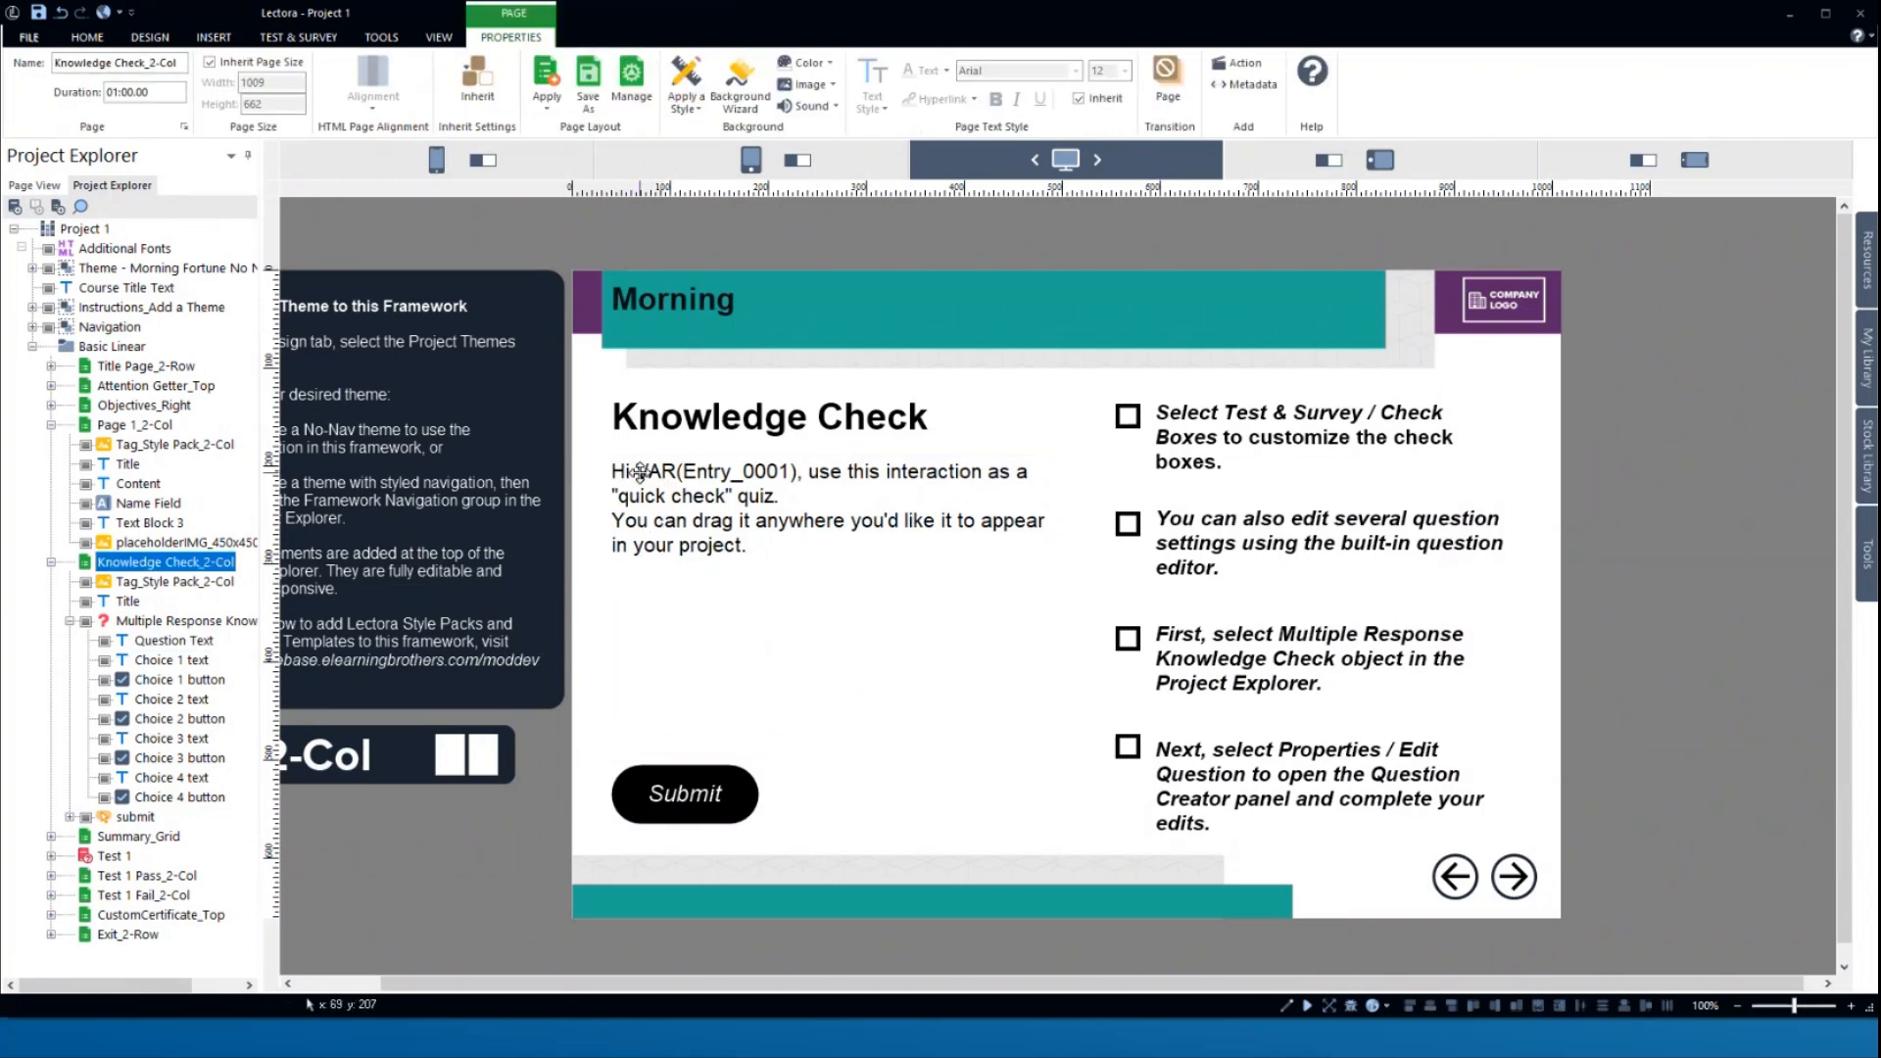
pyautogui.click(849, 461)
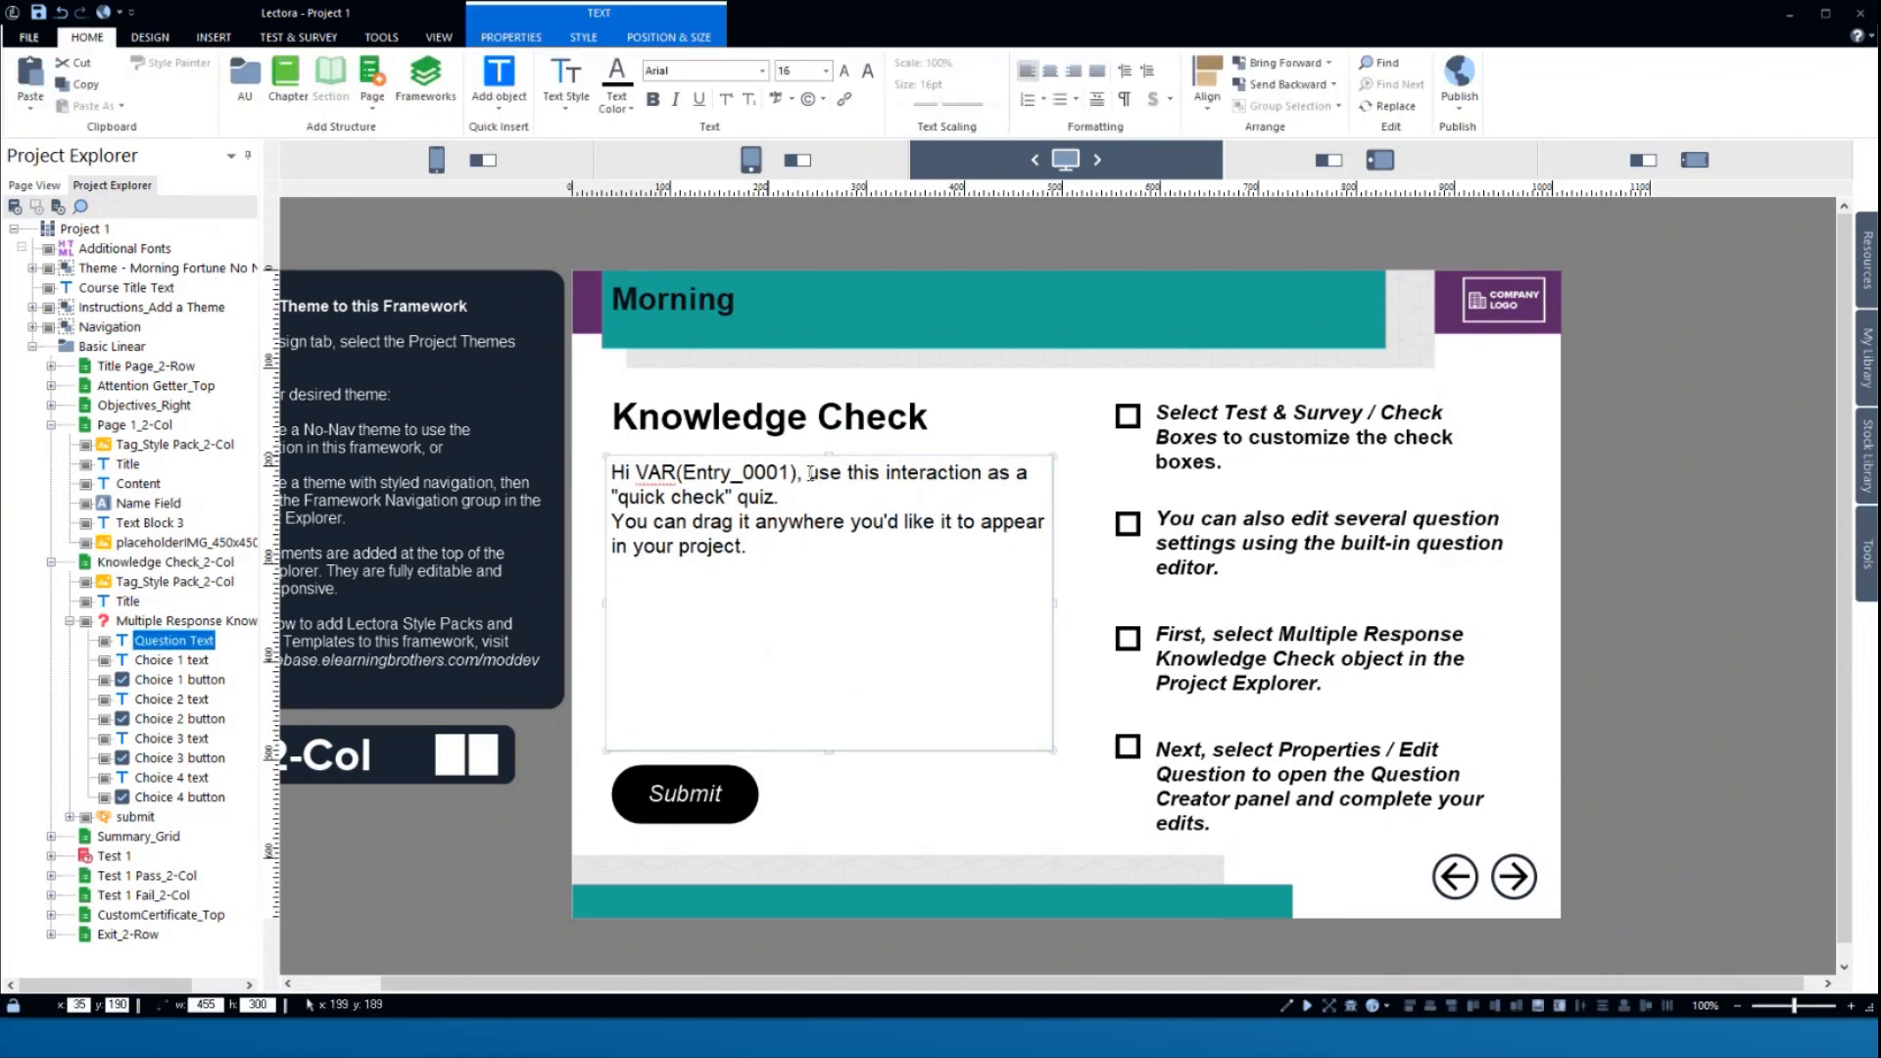
pyautogui.click(502, 849)
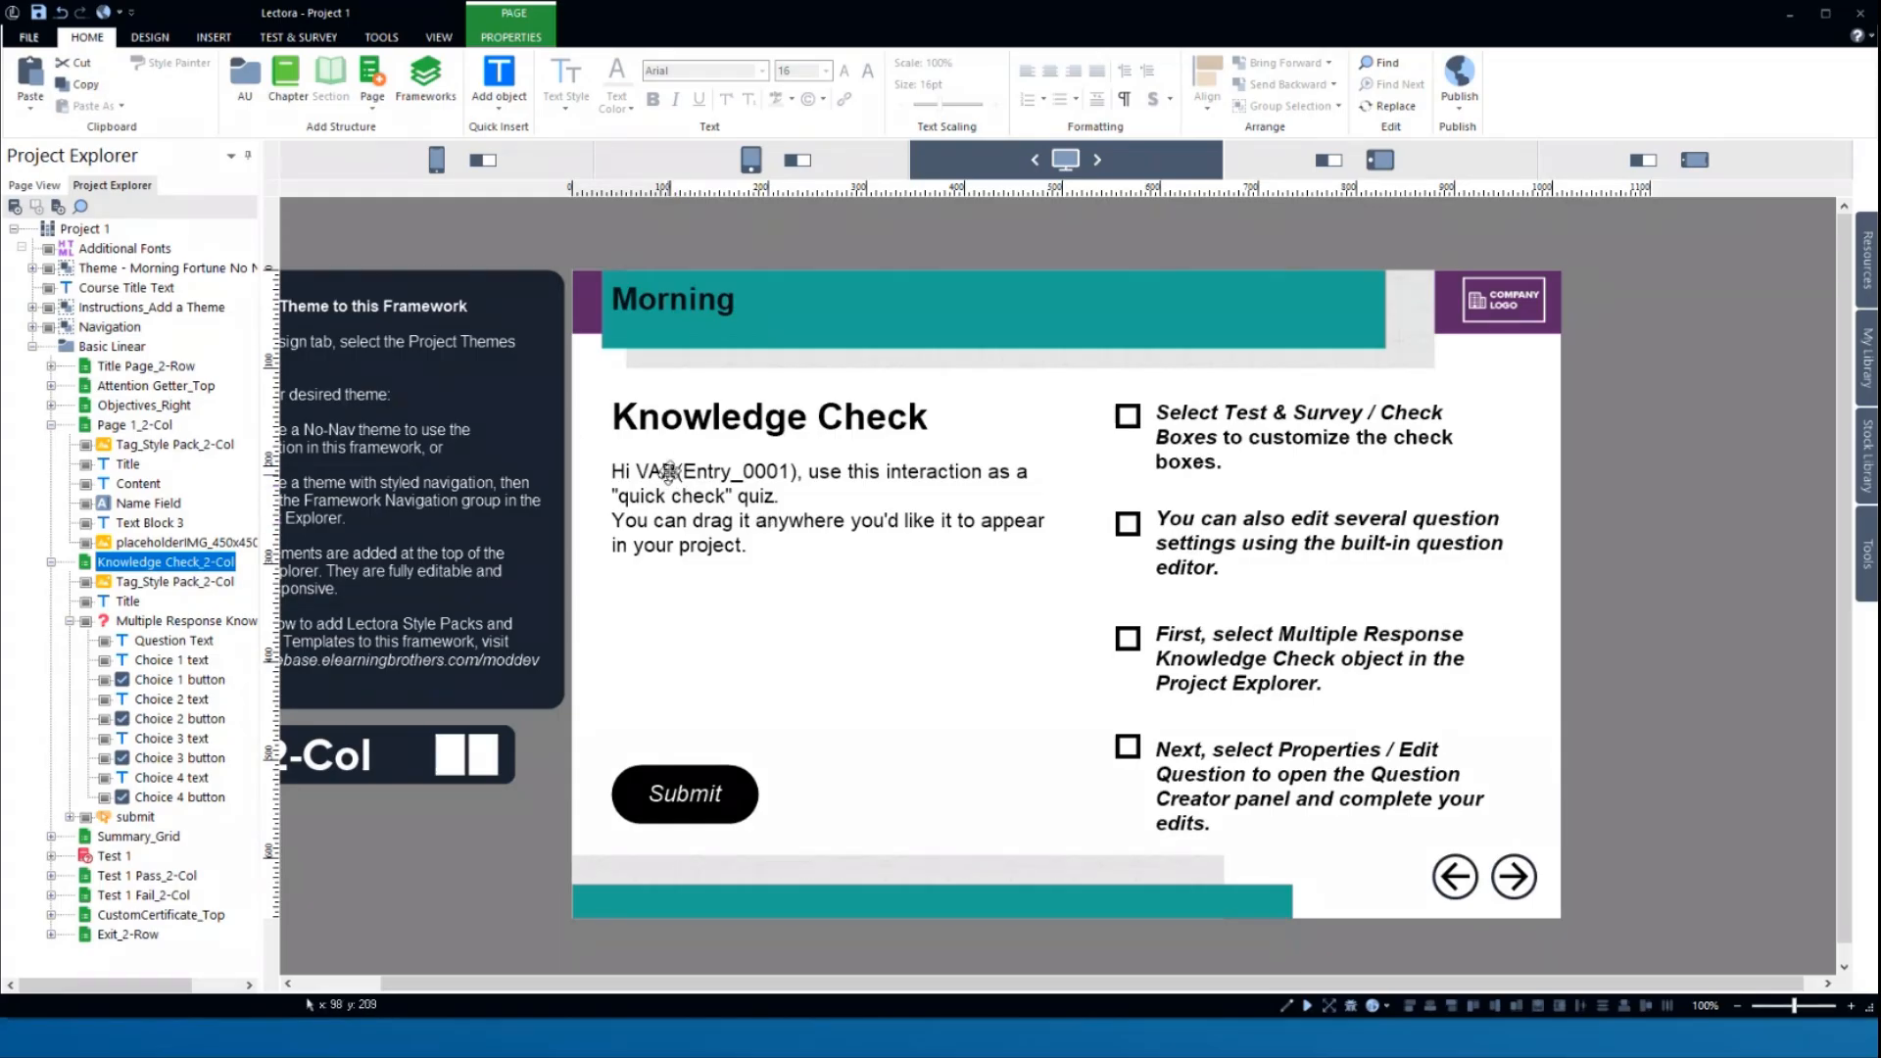
# - Test the course from Page 1_2-Col in Run mode by entering a first name and advancing one page, and return to Edit mode
pyautogui.click(125, 428)
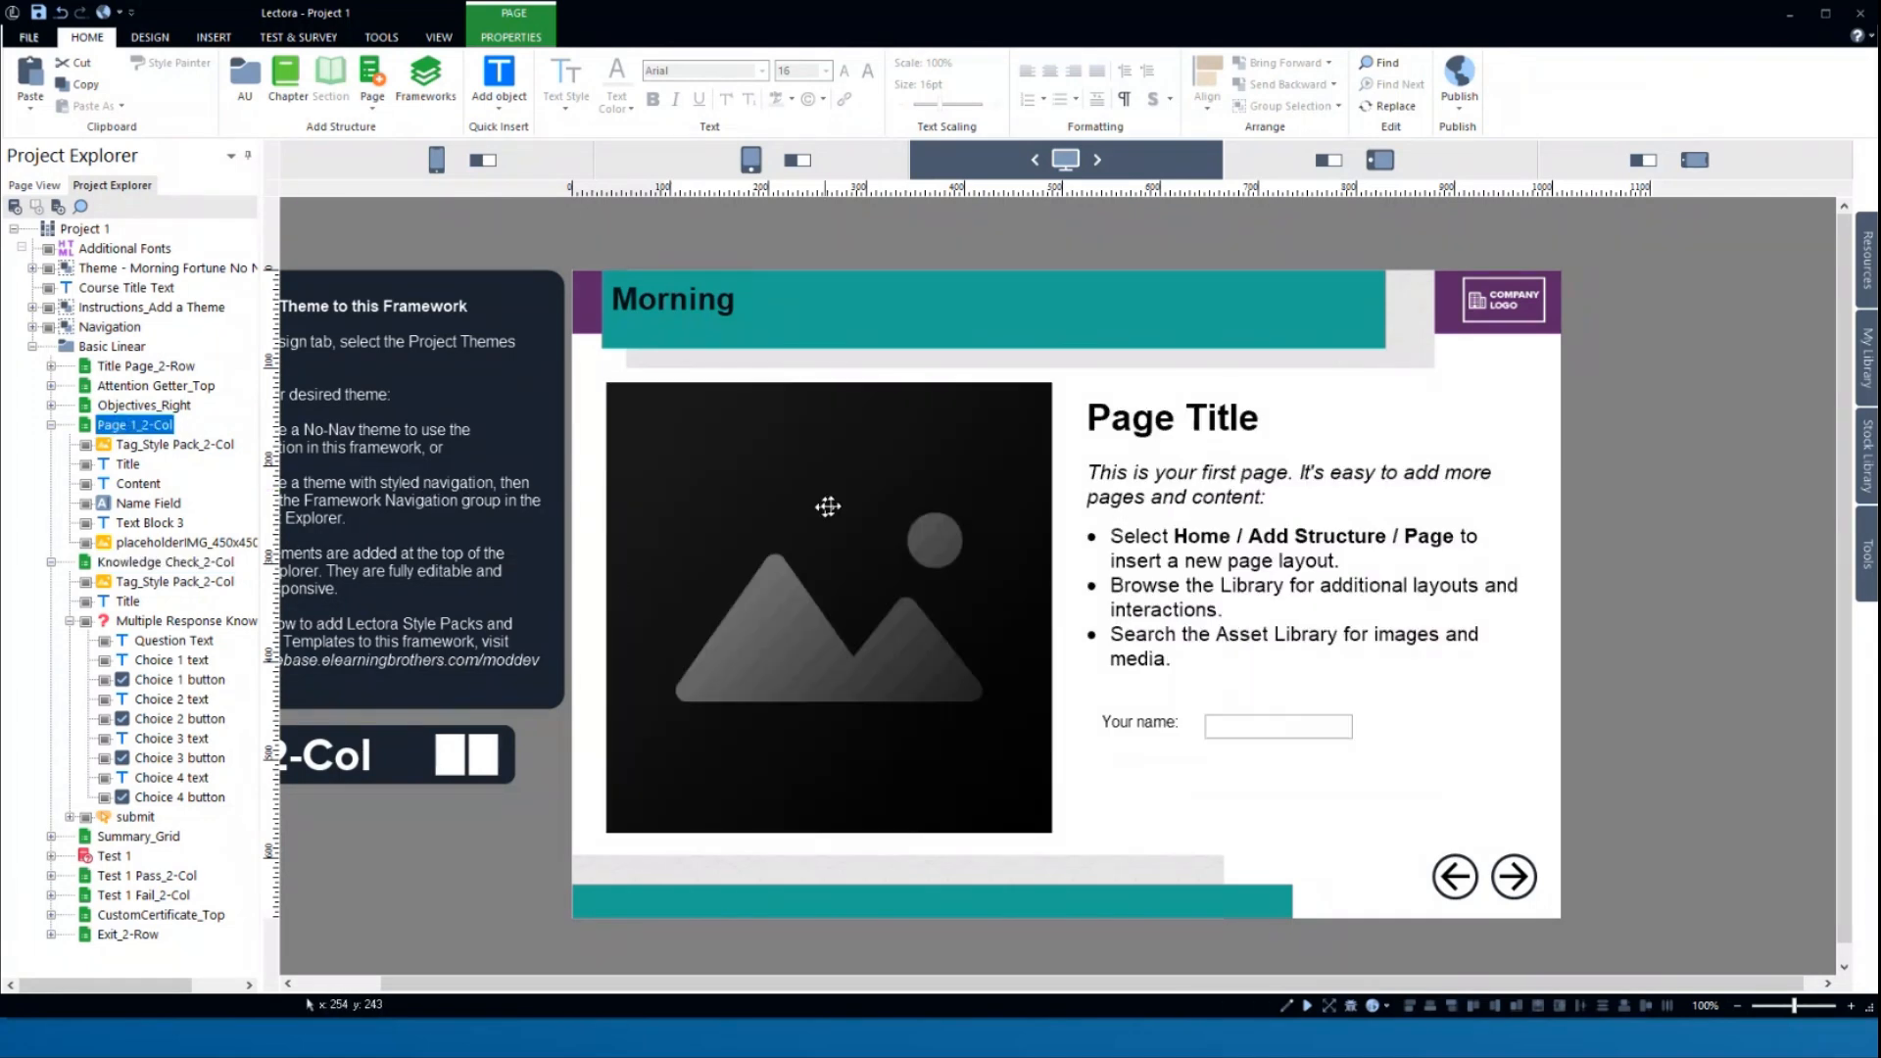
pyautogui.click(1308, 1006)
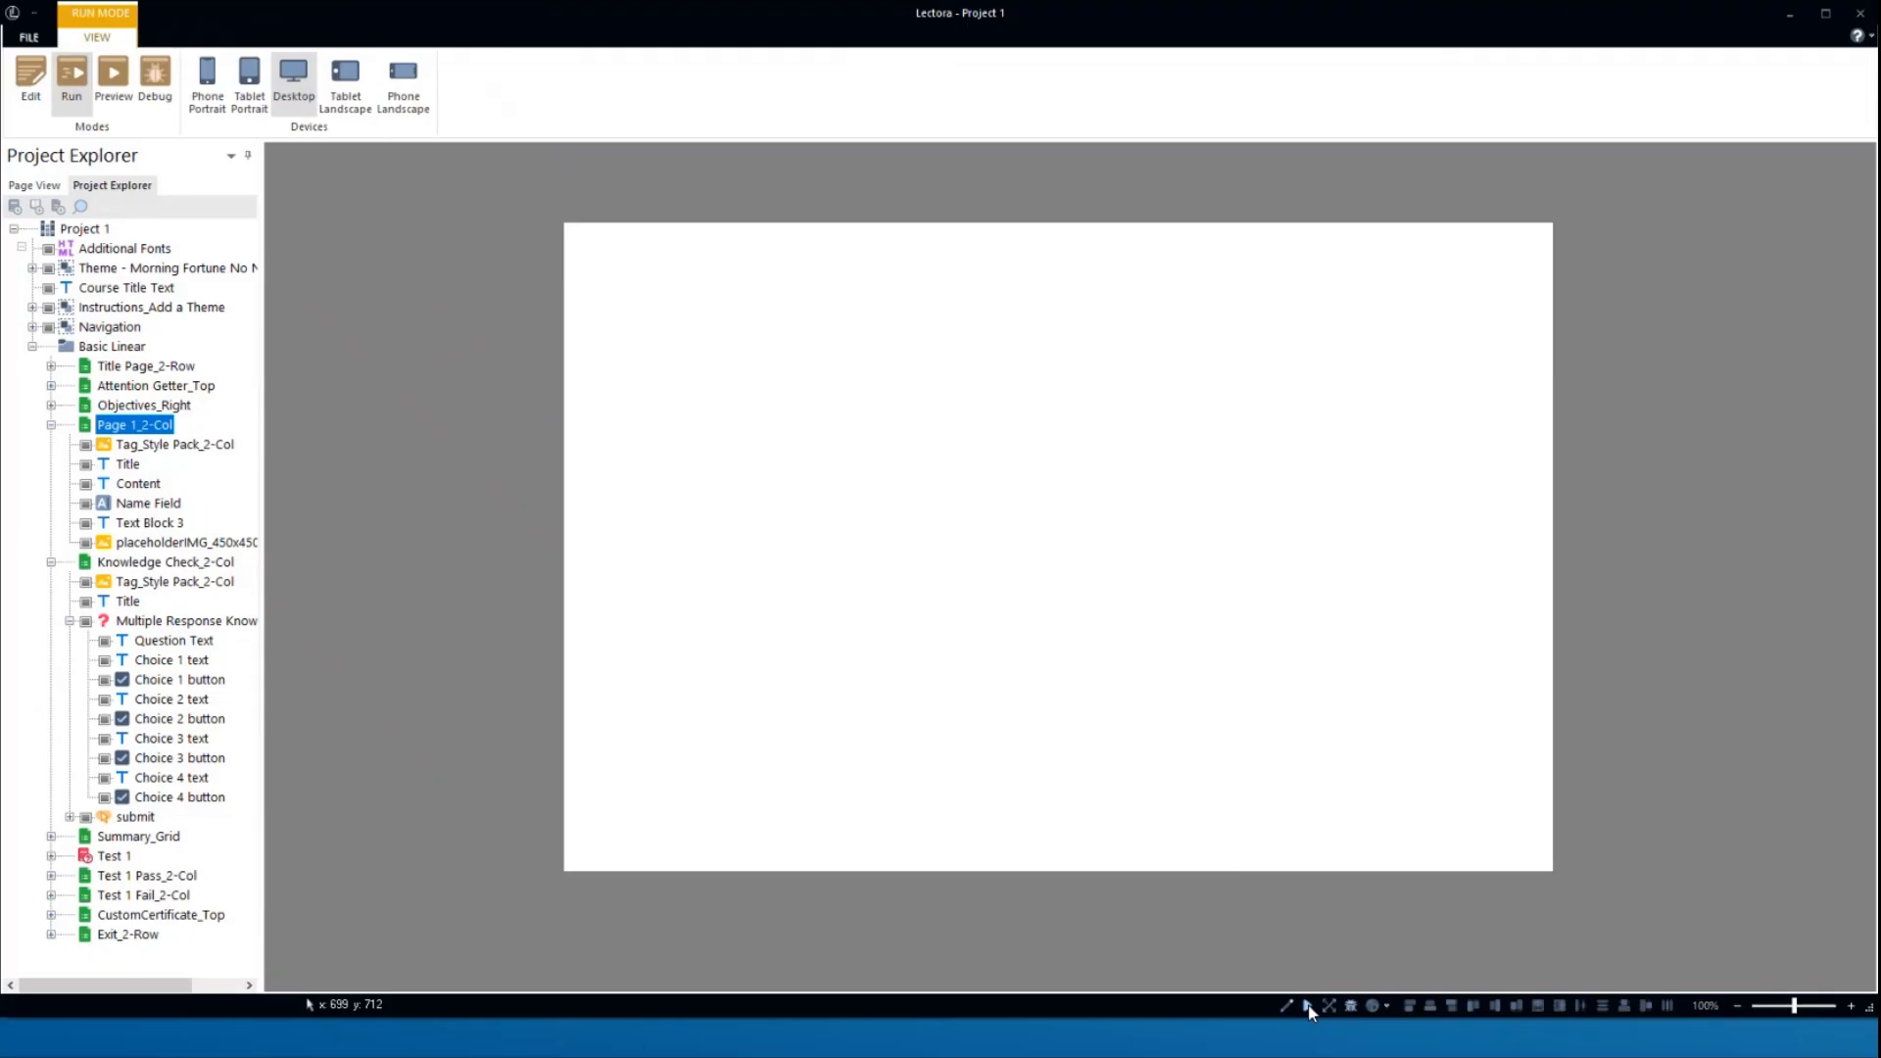
pyautogui.click(1249, 682)
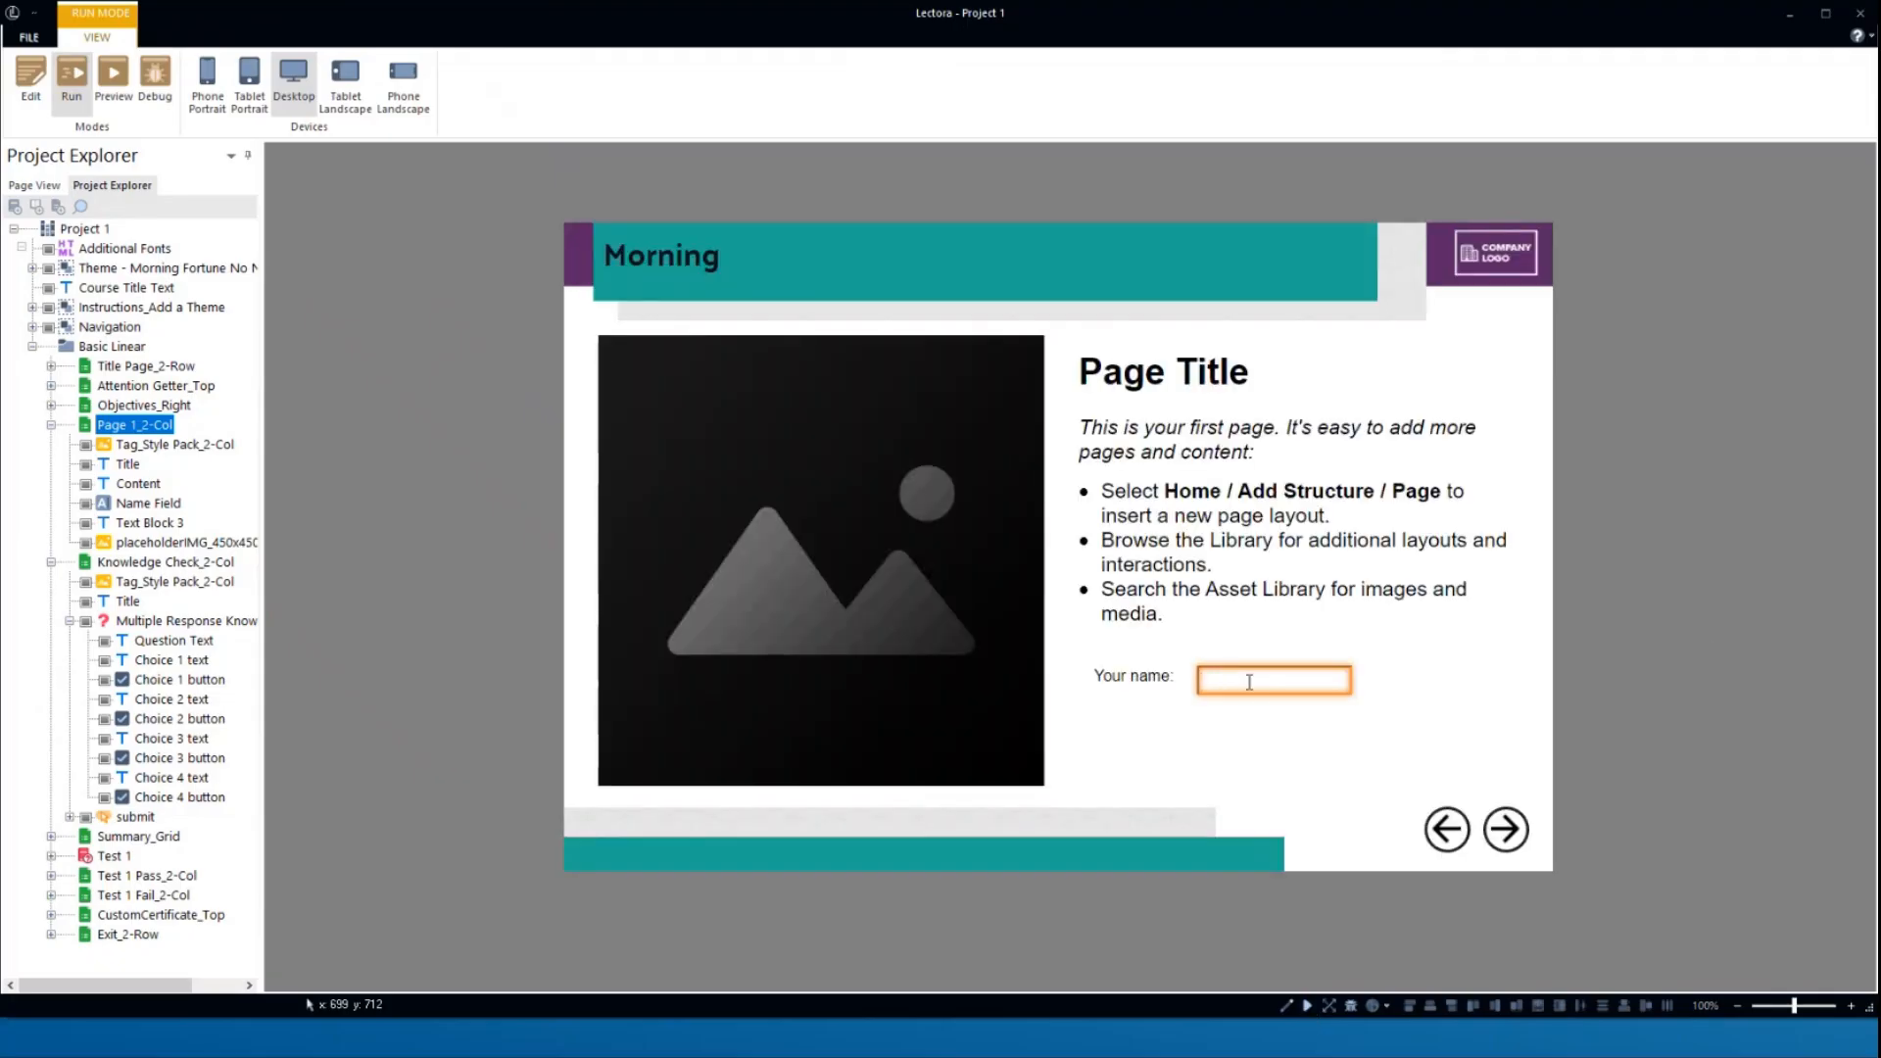
pyautogui.write('Will')
pyautogui.click(1504, 830)
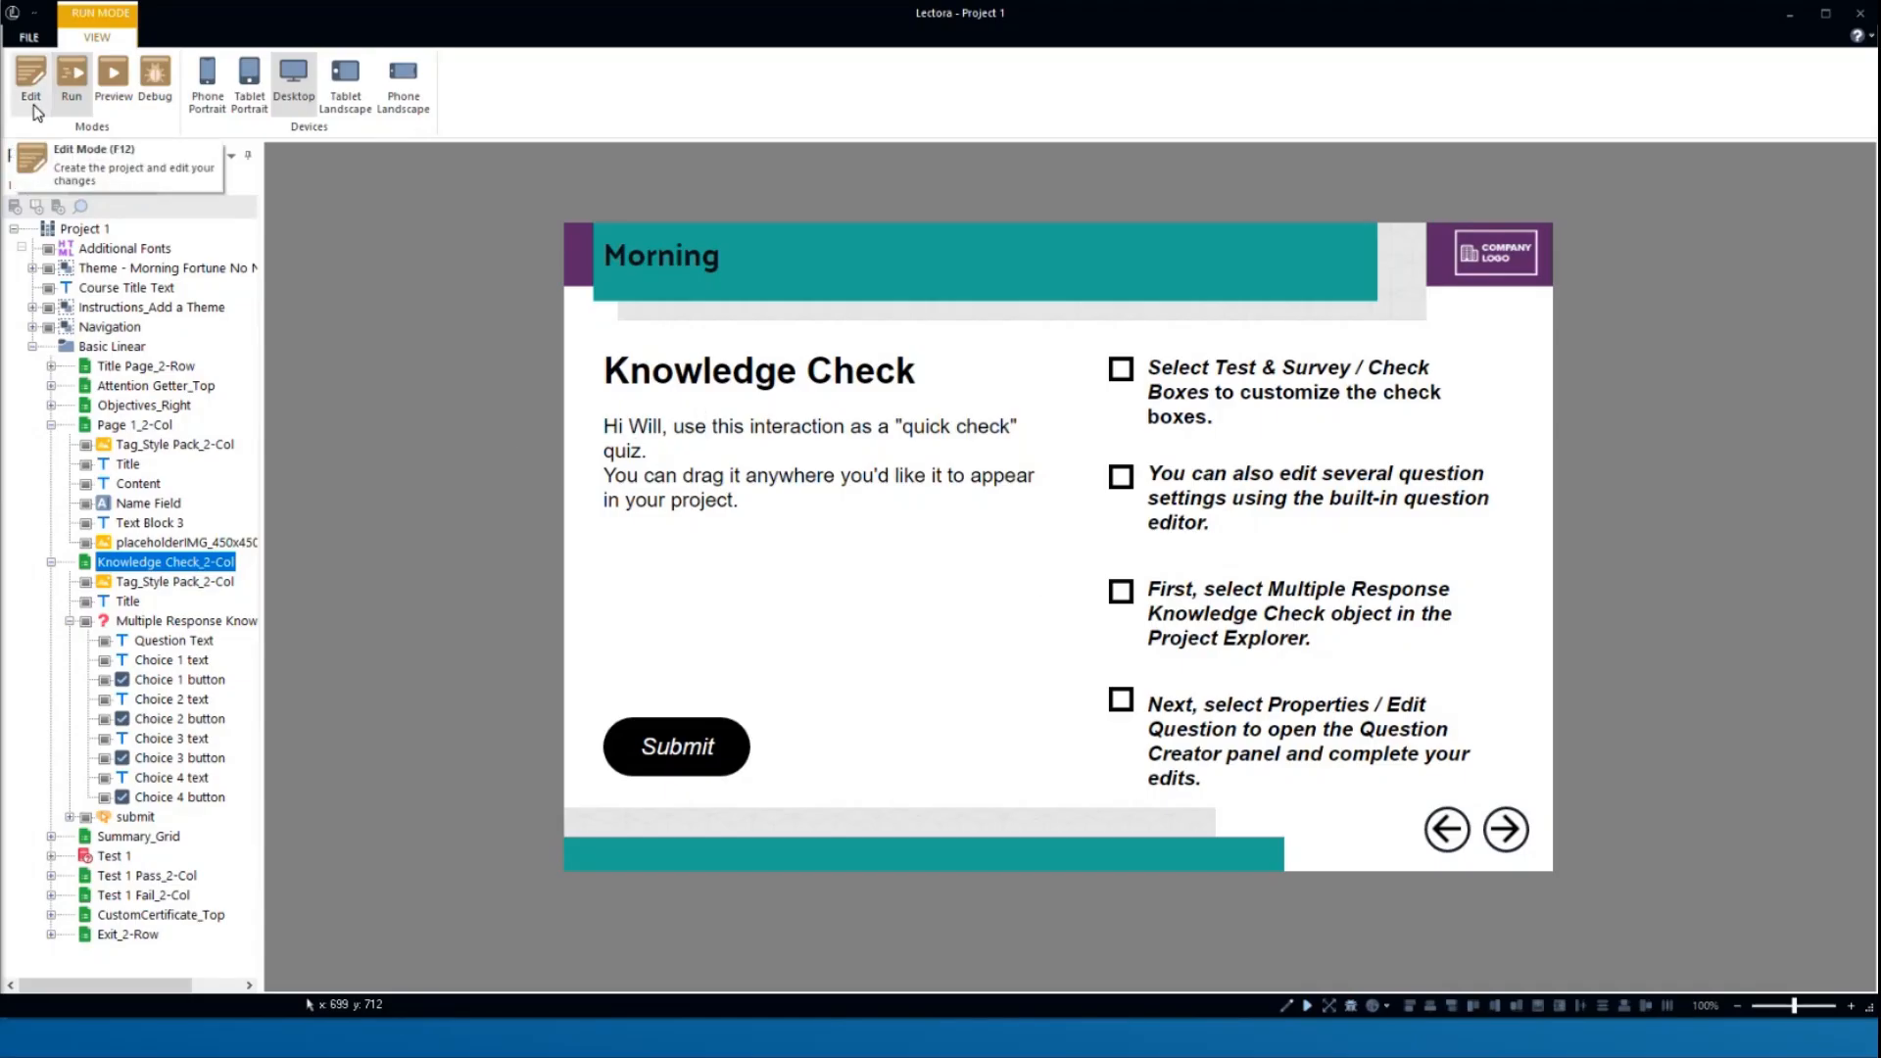
pyautogui.click(31, 78)
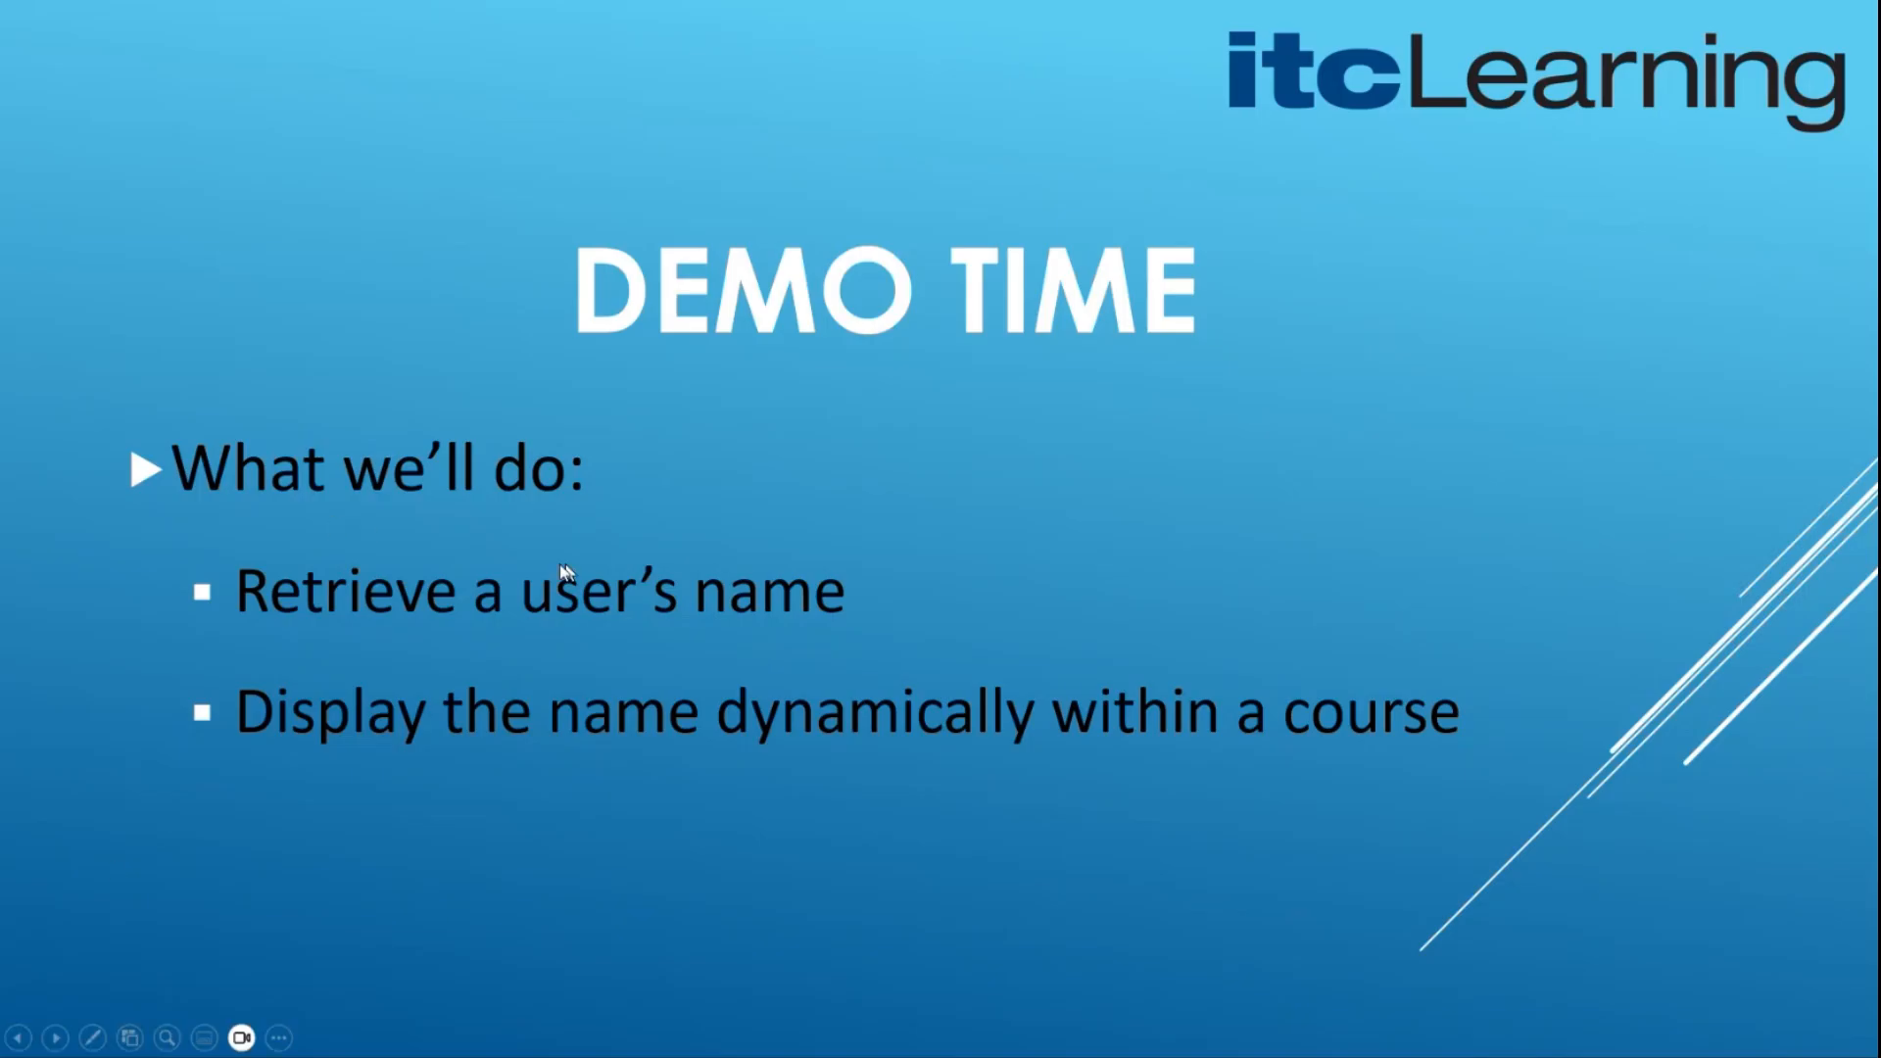
pyautogui.click(56, 1037)
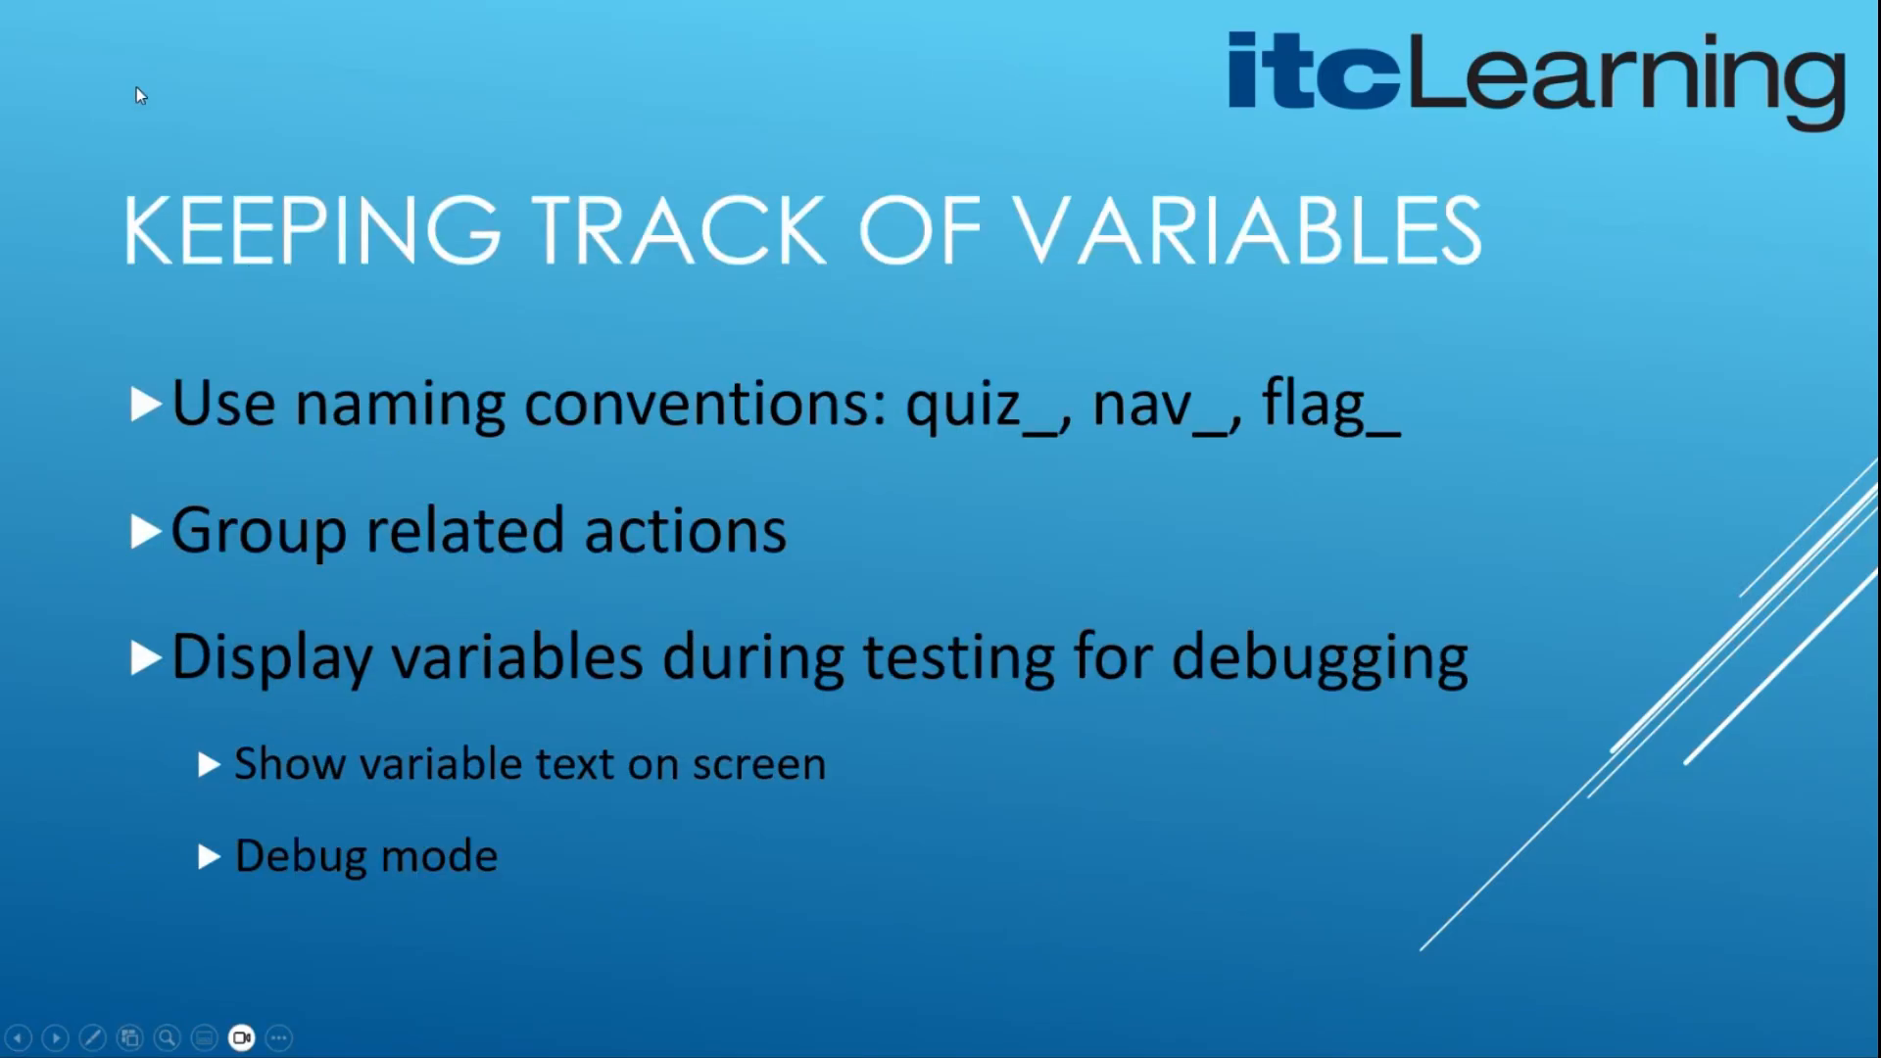
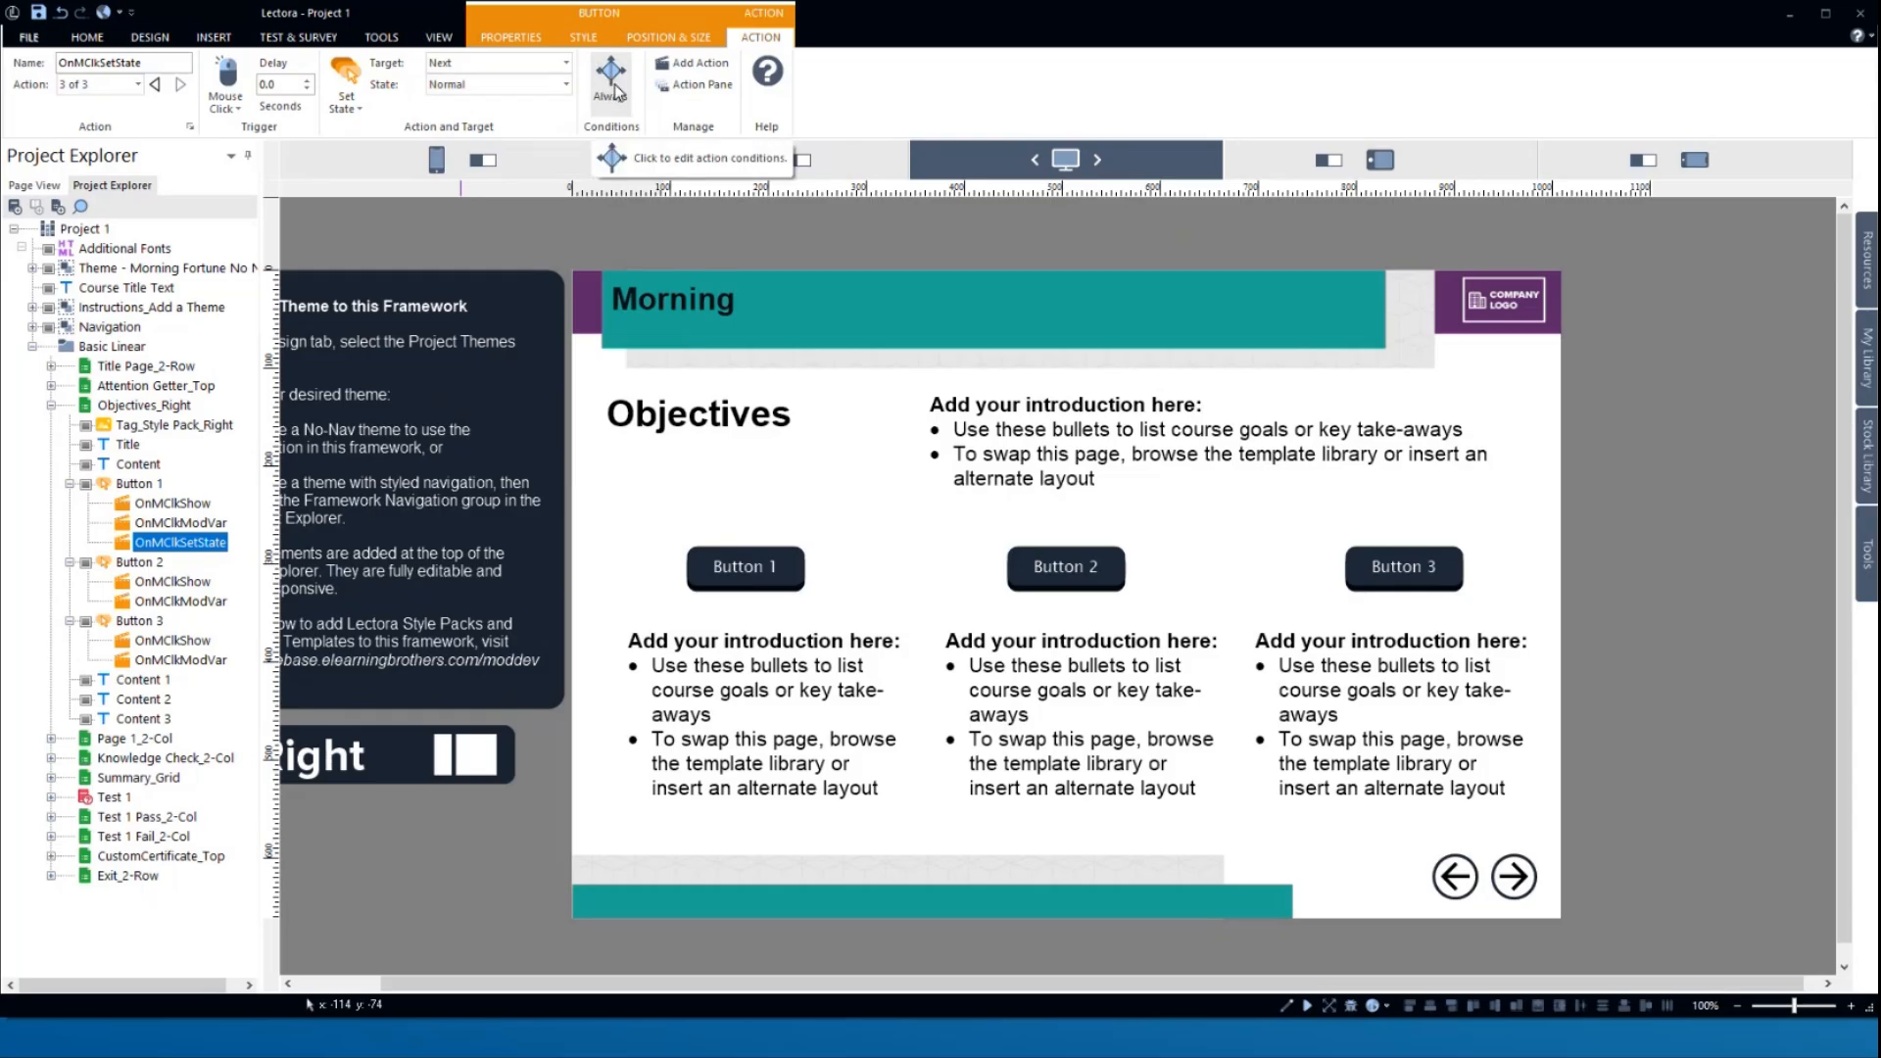
# - For Button 1's set-state action, add a condition requiring the _Reveal variable to contain "a"
pyautogui.click(614, 91)
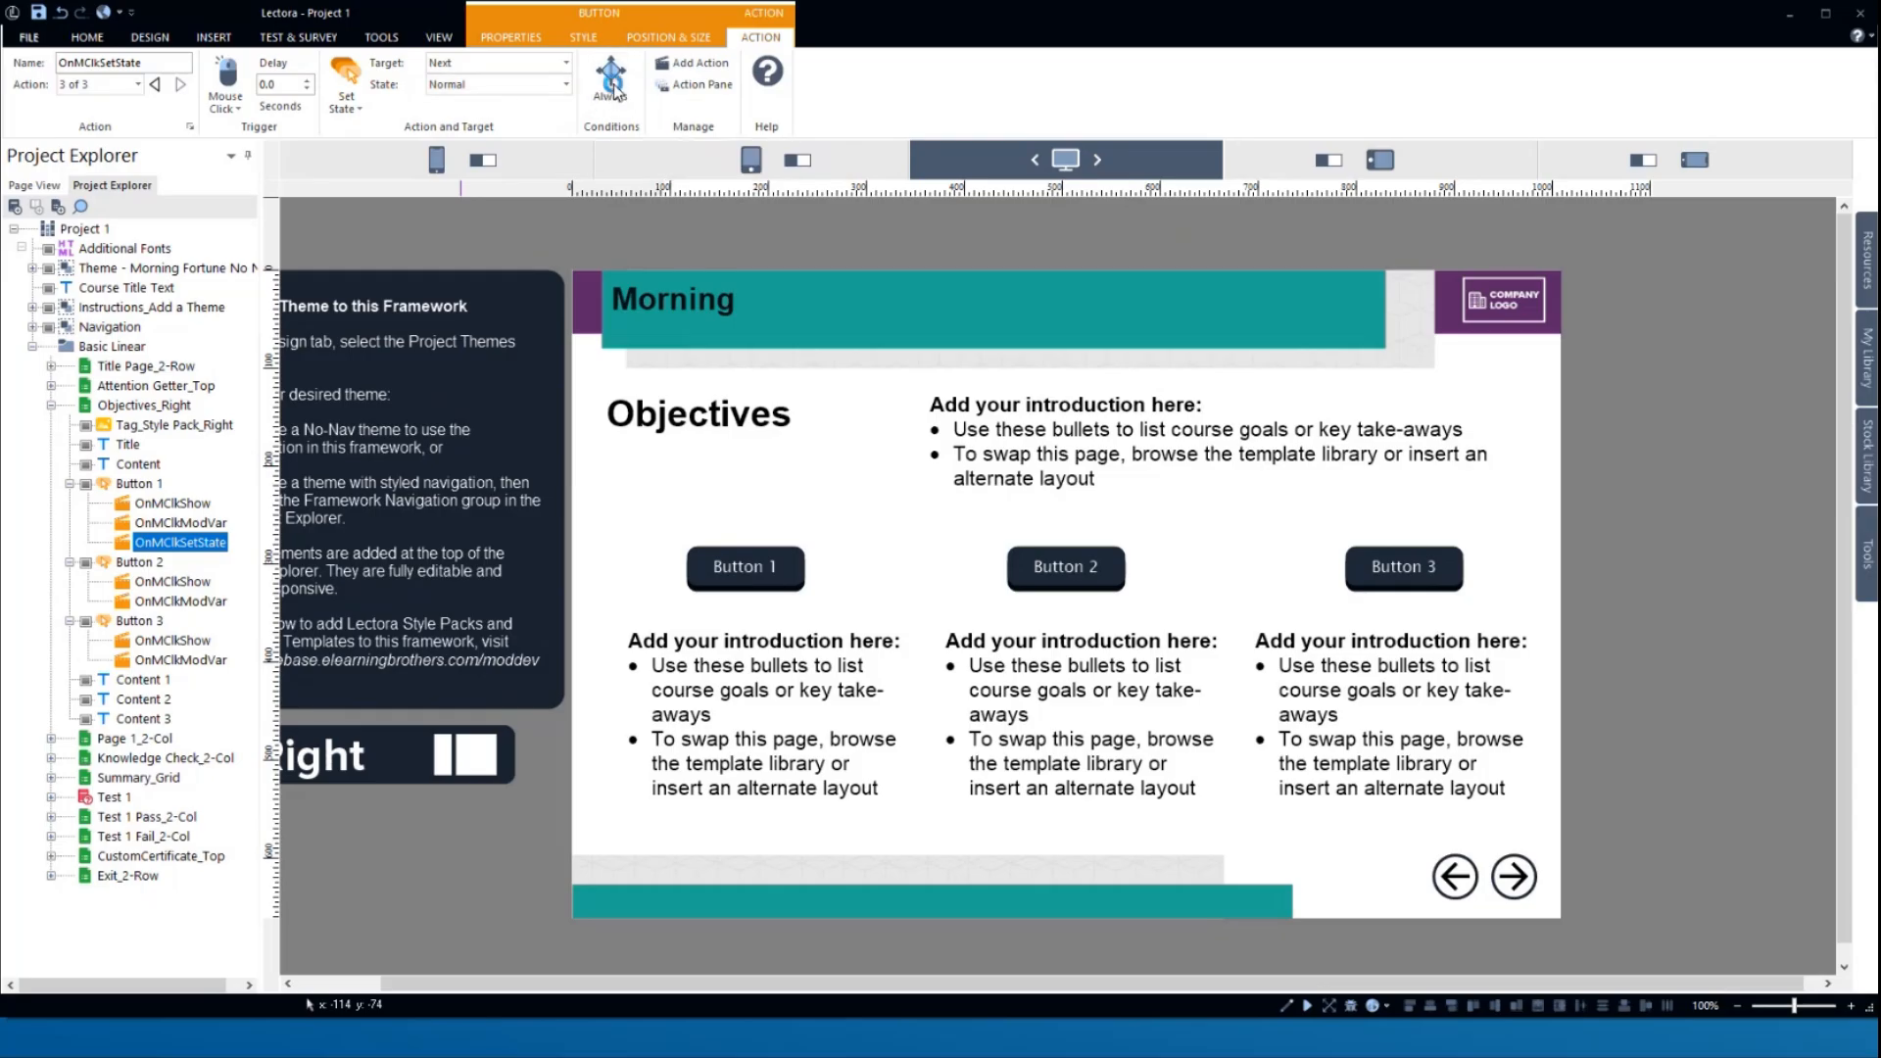
pyautogui.moveTo(787, 304); pyautogui.dragTo(677, 254)
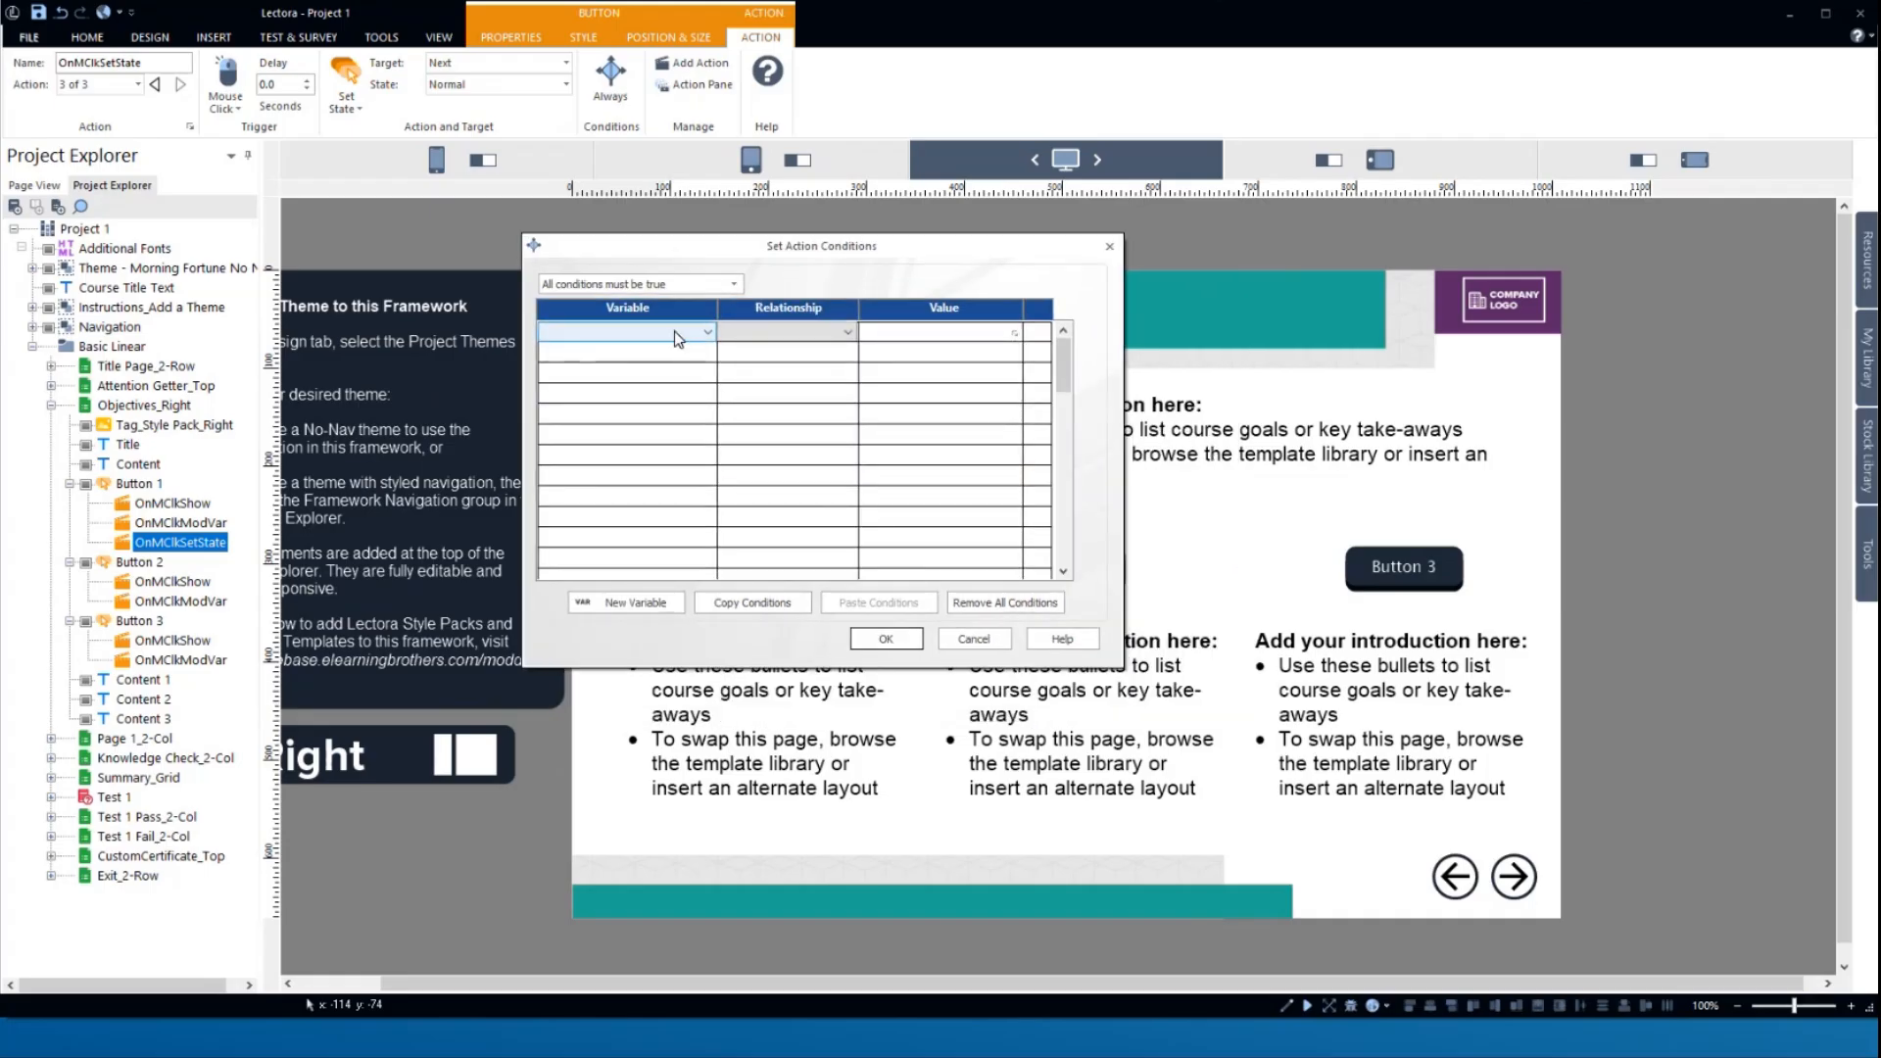
pyautogui.click(680, 339)
pyautogui.click(557, 377)
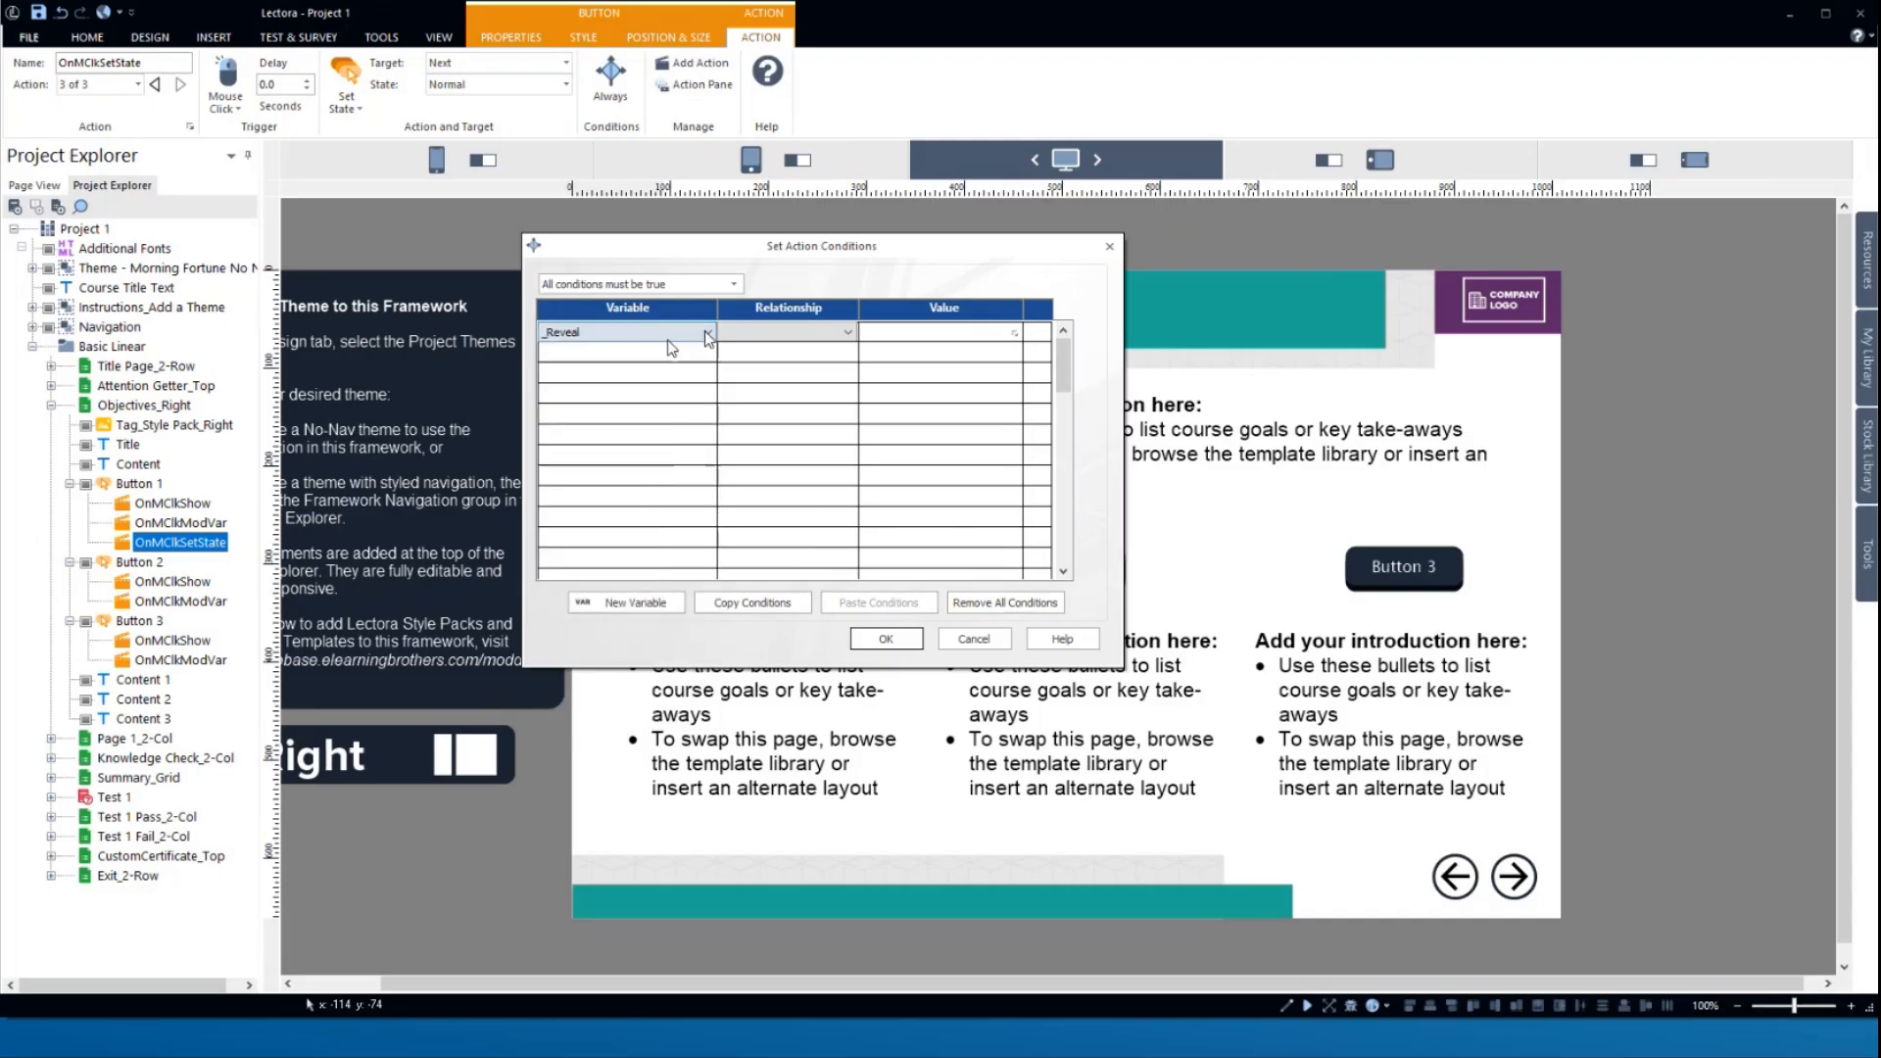
pyautogui.click(784, 332)
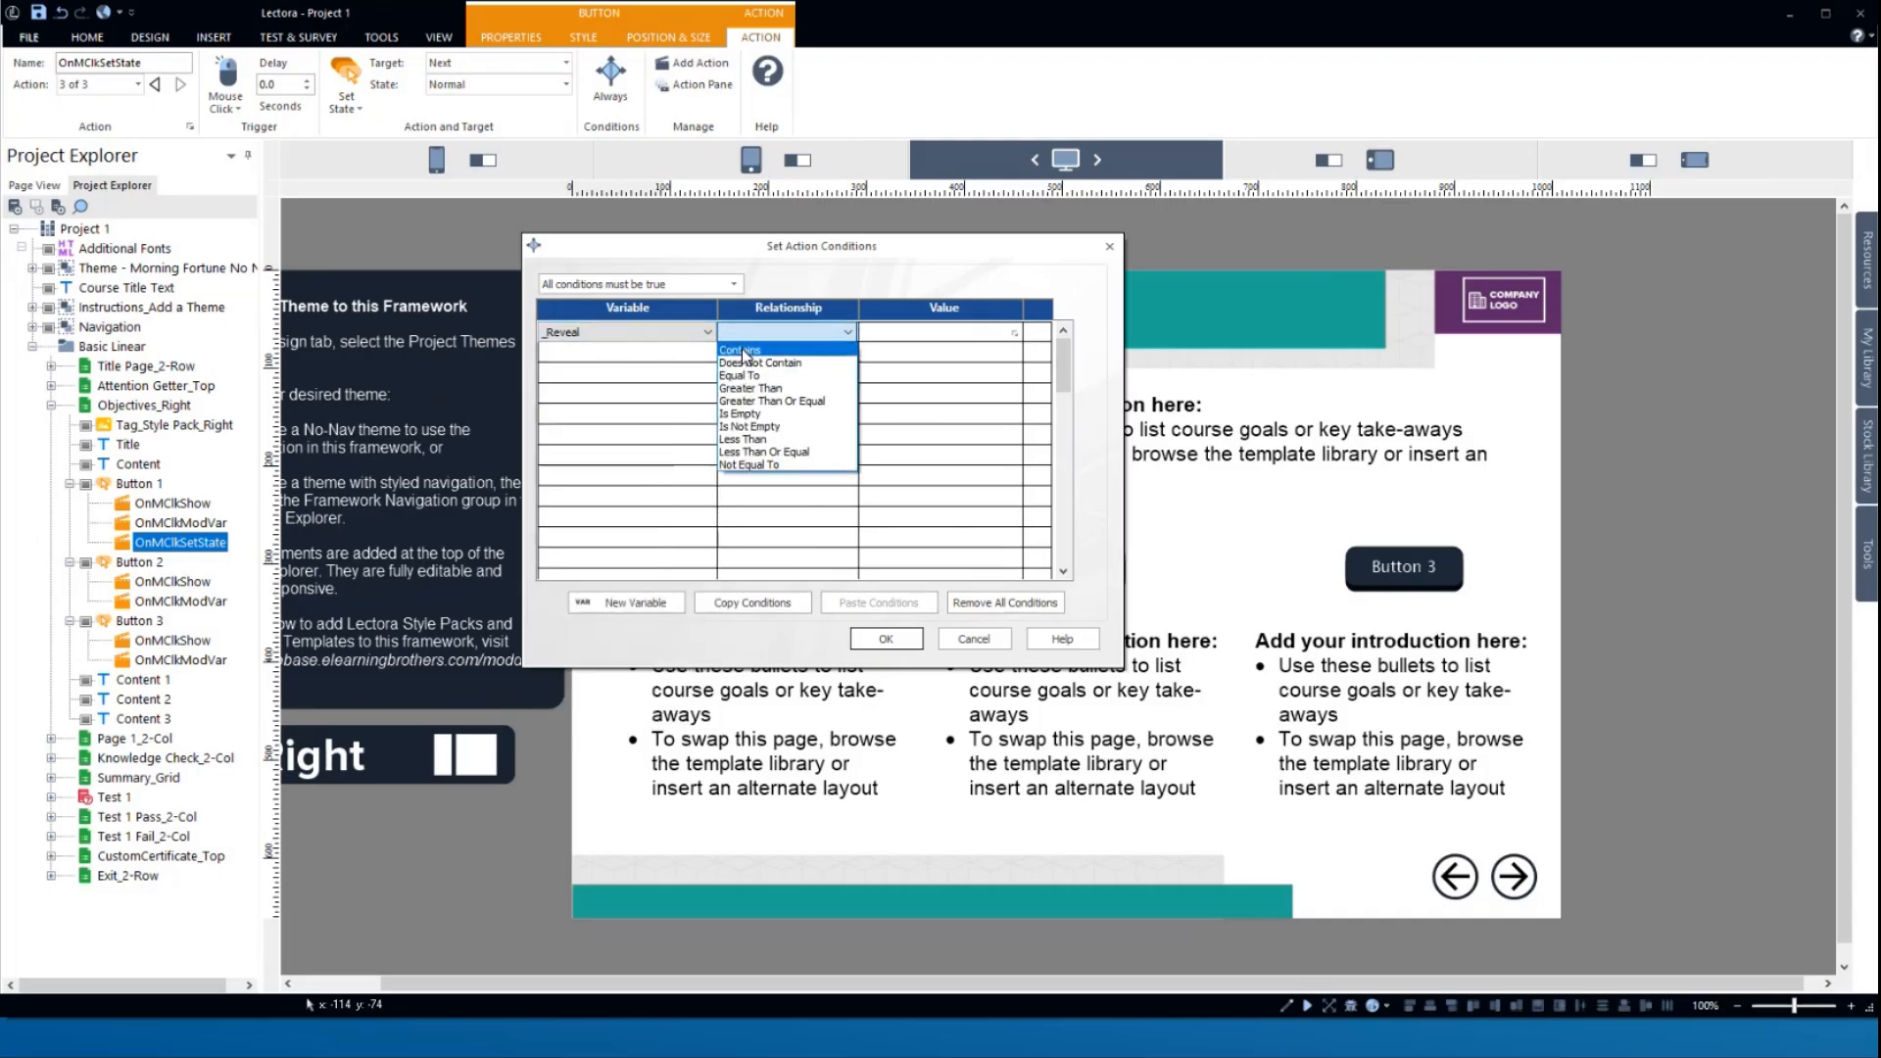
pyautogui.click(742, 349)
pyautogui.click(930, 333)
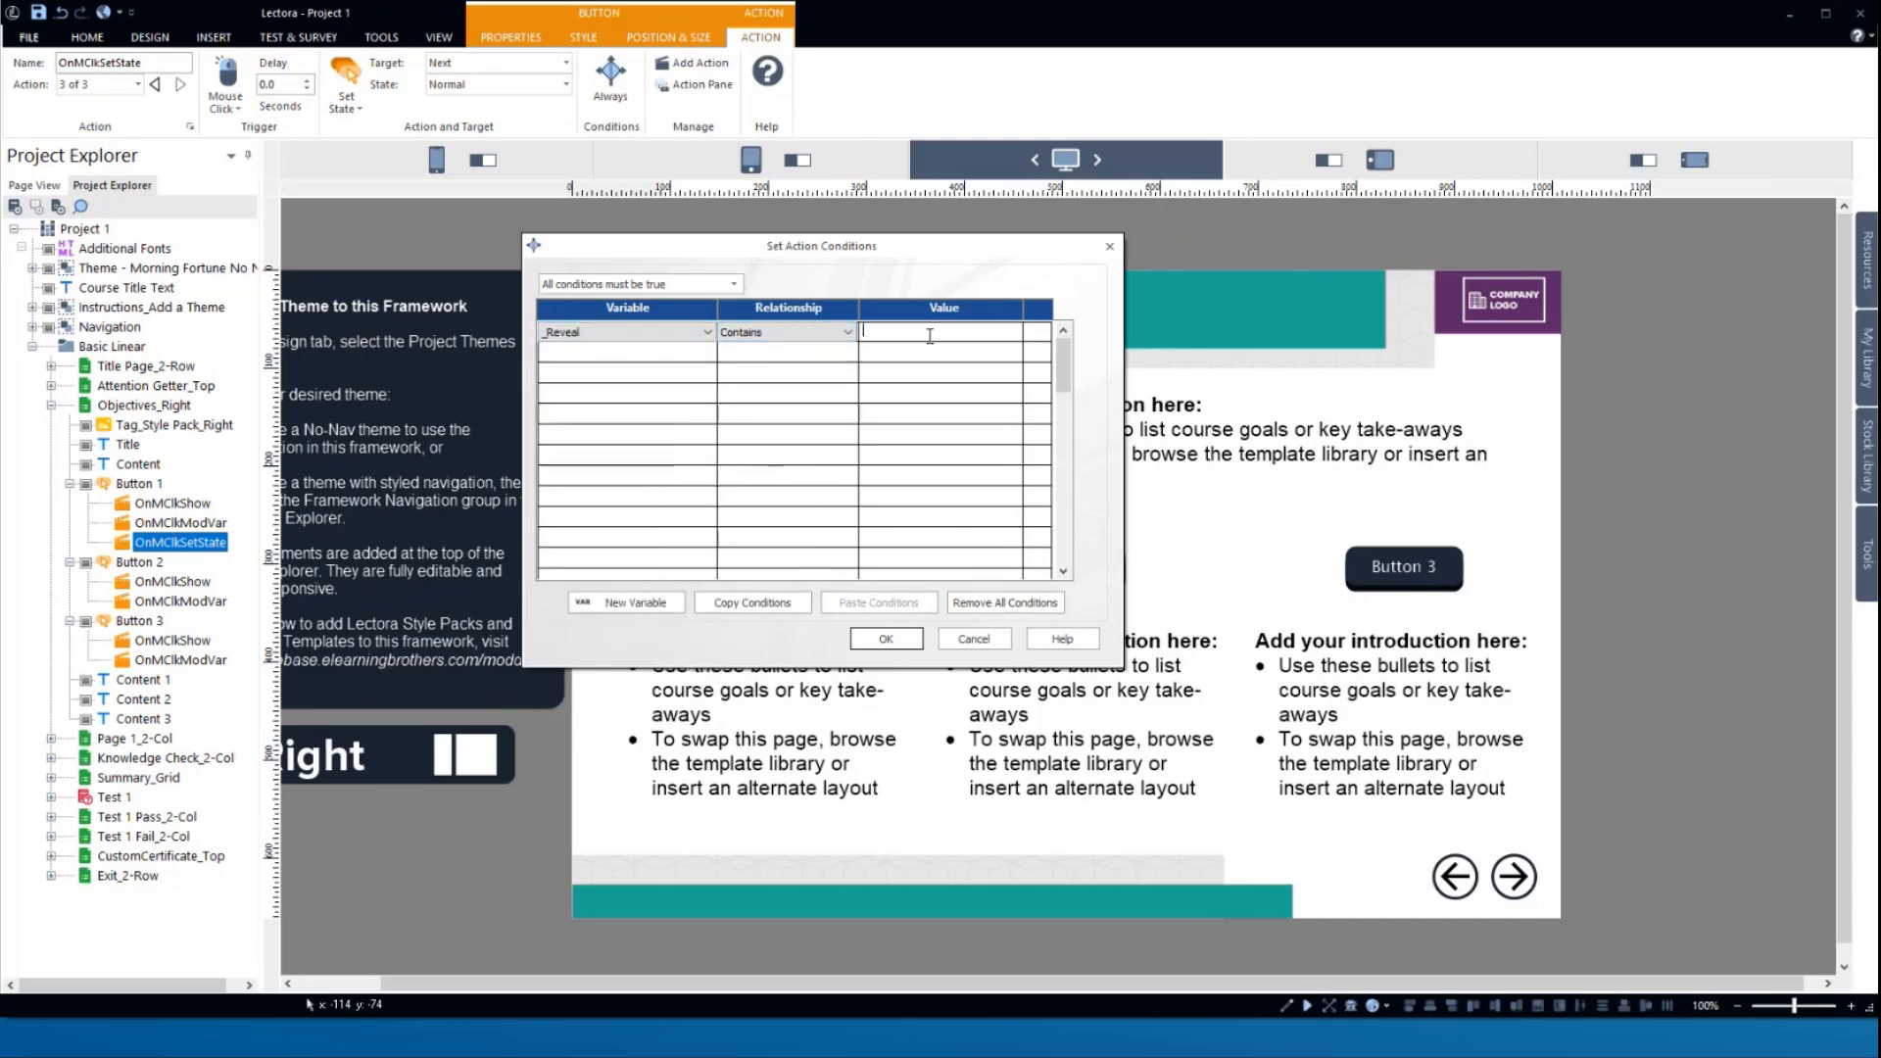
pyautogui.write('a')
# - Add a second condition to Button 1's set-state action requiring _Reveal to contain "b"
pyautogui.click(639, 356)
pyautogui.click(580, 359)
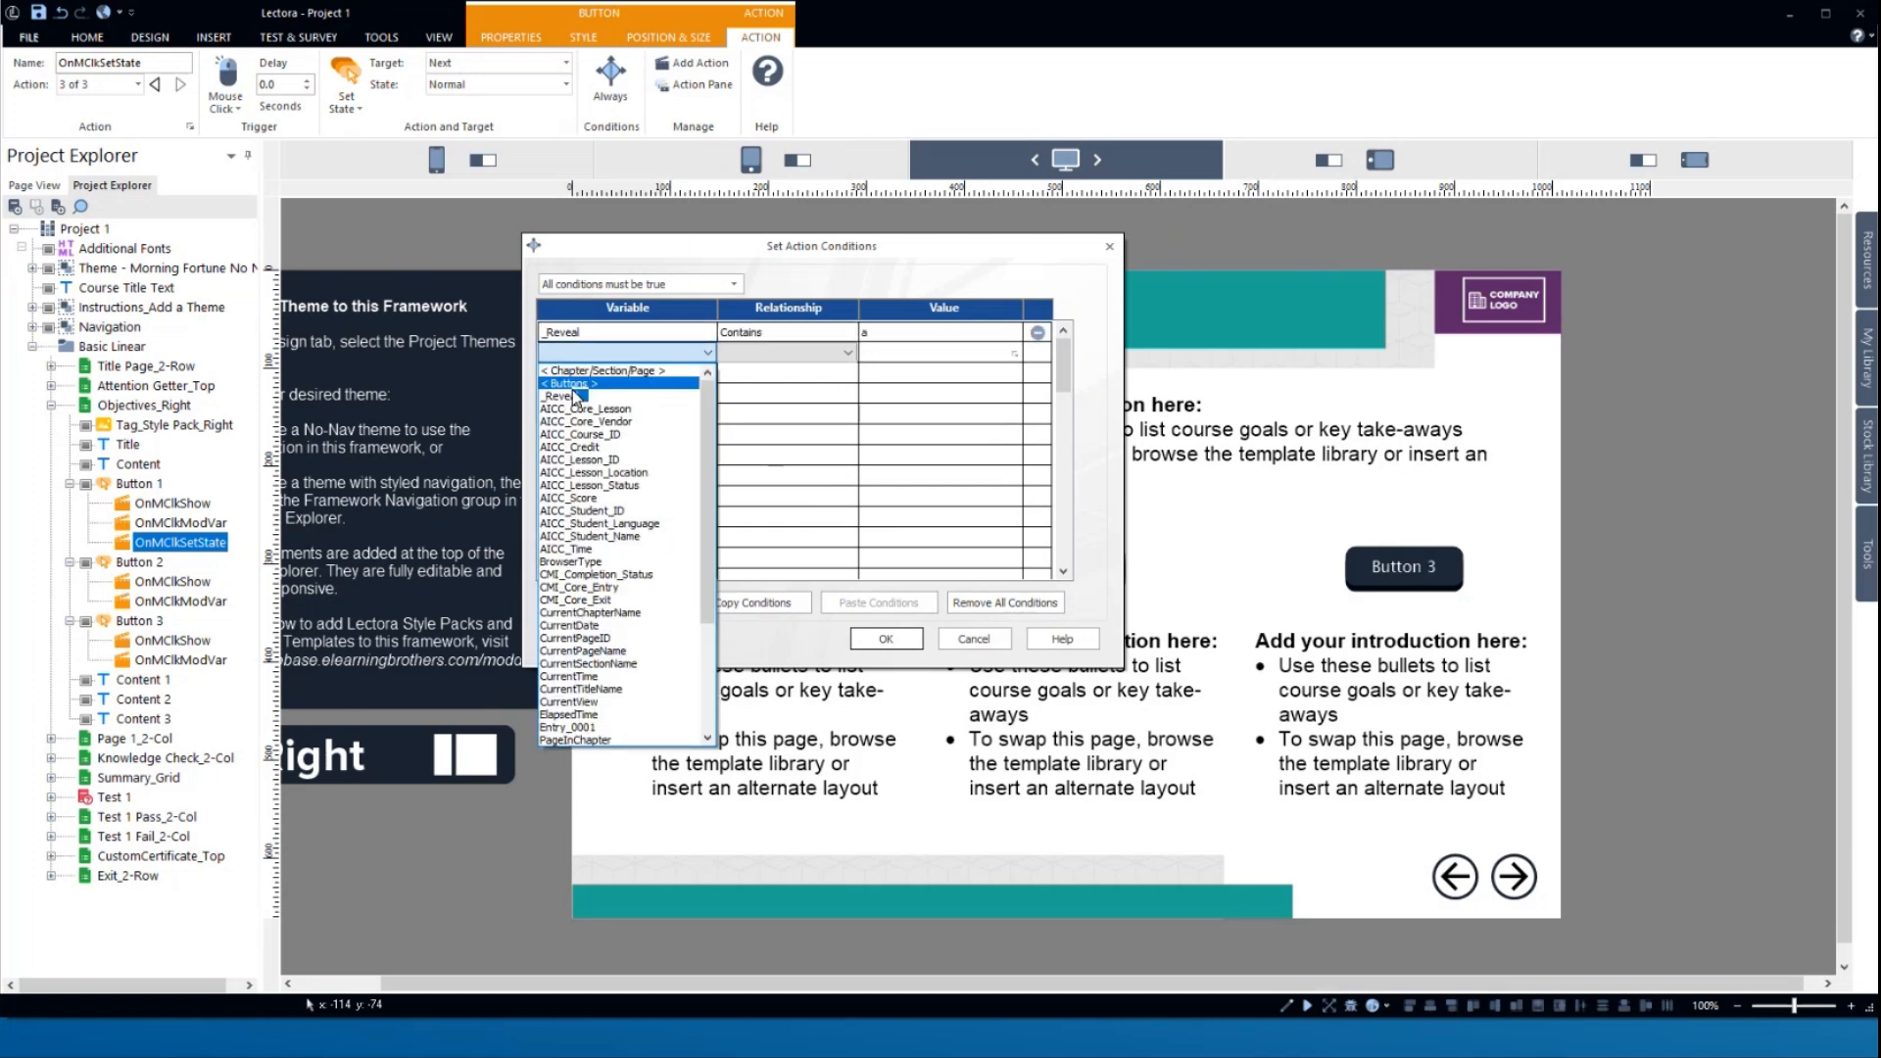
pyautogui.click(575, 396)
pyautogui.click(751, 350)
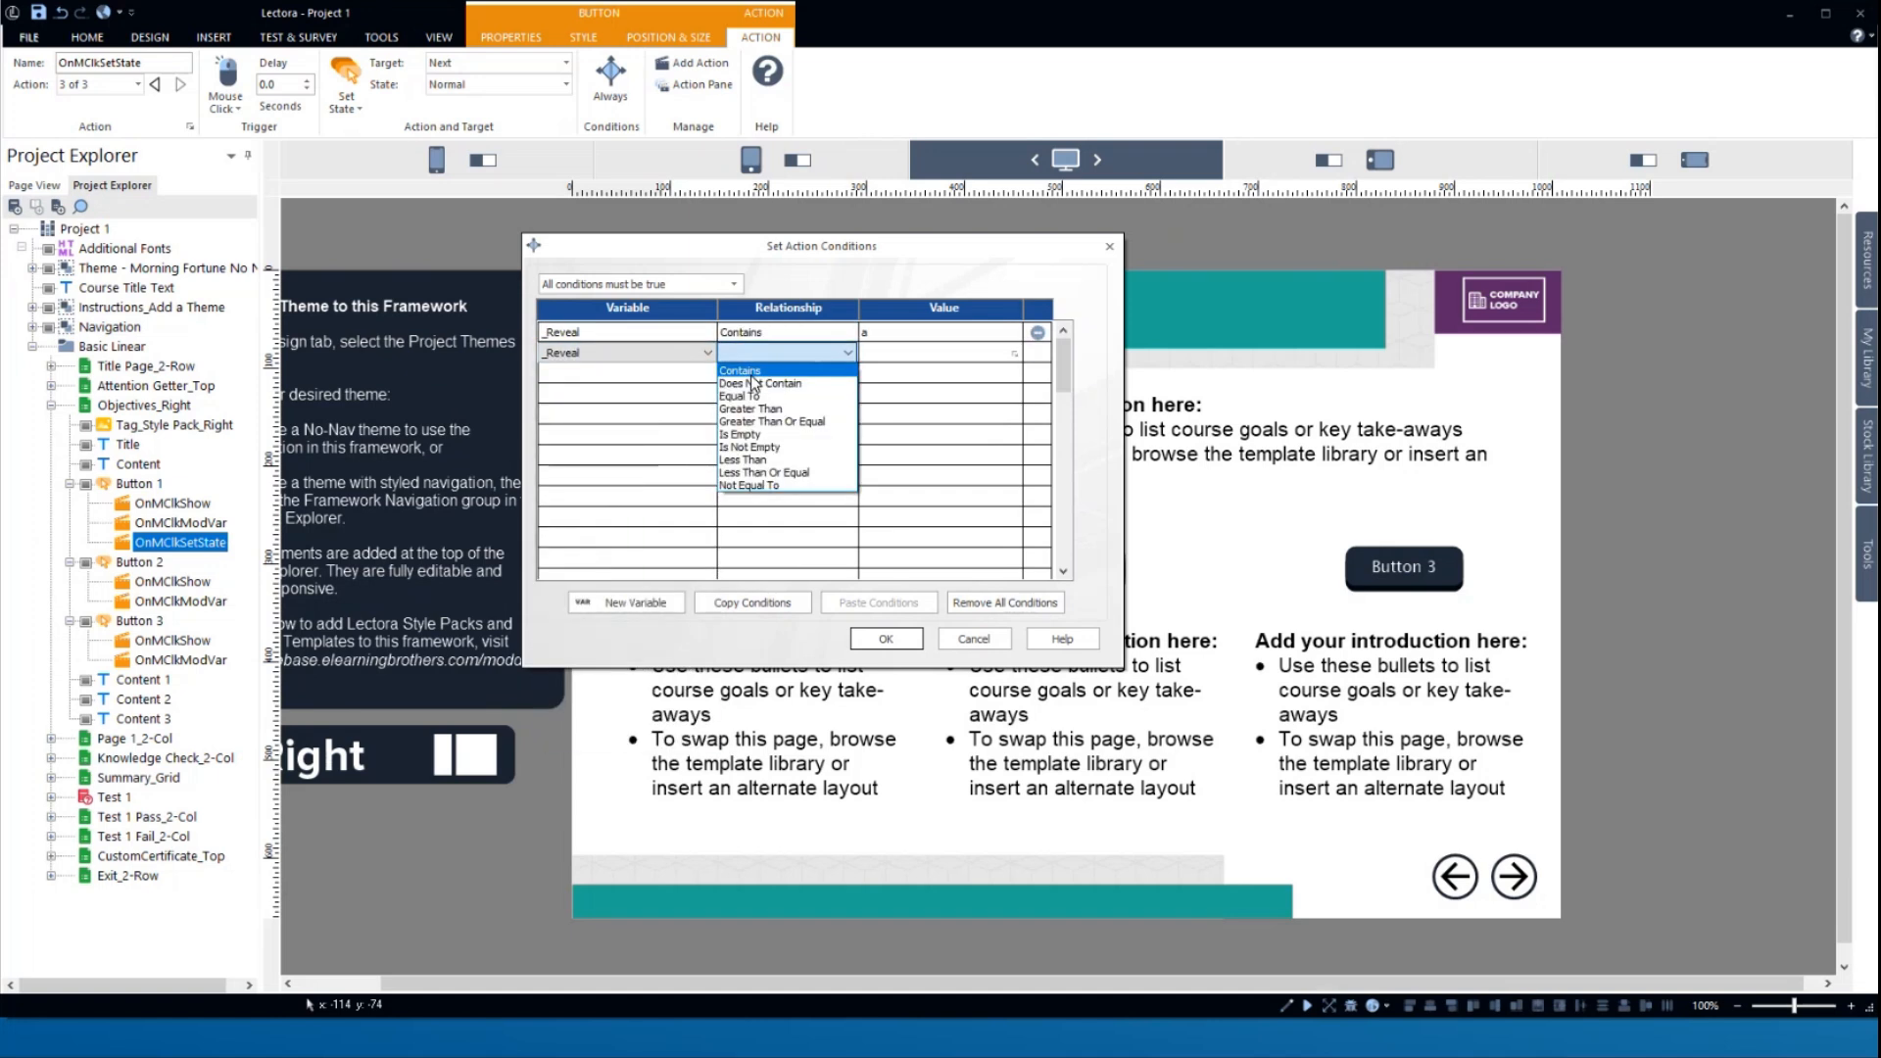
pyautogui.click(754, 372)
pyautogui.write('b')
# - Add a third condition to Button 1's set-state action requiring _Reveal to contain "c"
pyautogui.click(587, 375)
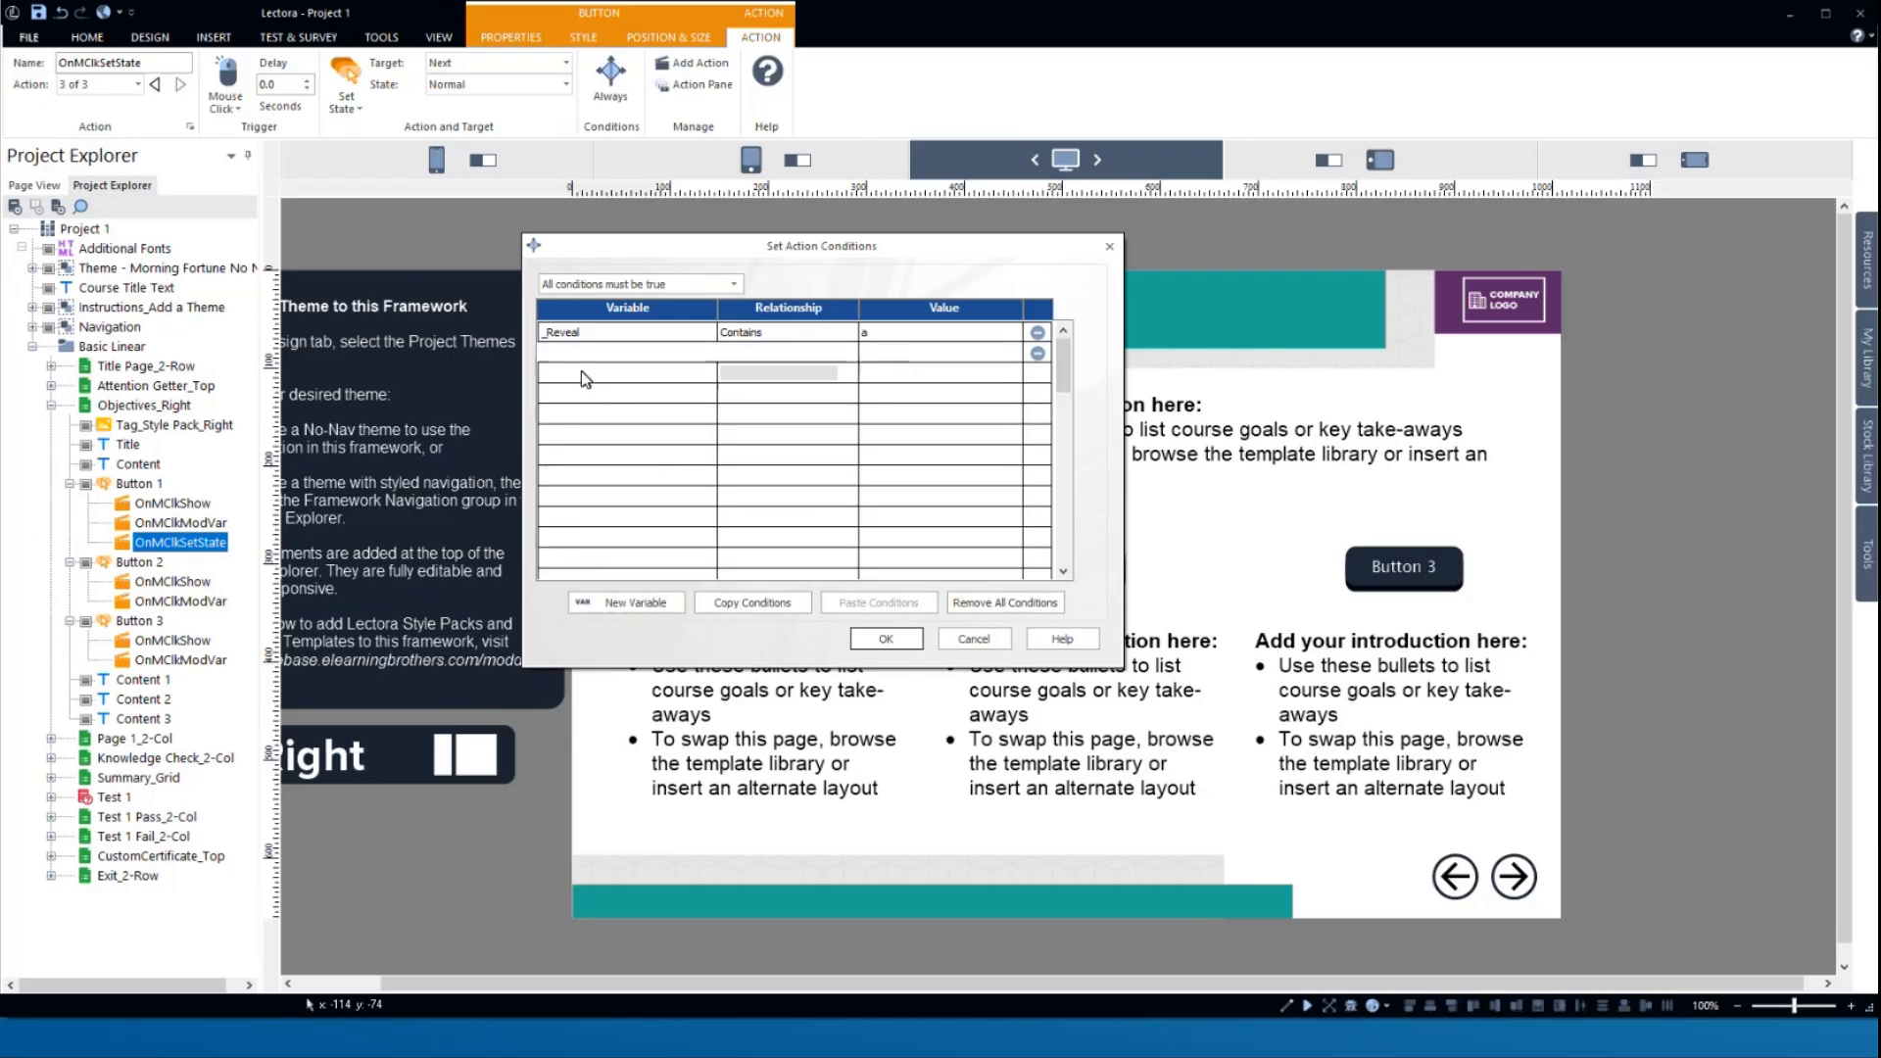
pyautogui.click(587, 376)
pyautogui.click(564, 416)
pyautogui.click(793, 373)
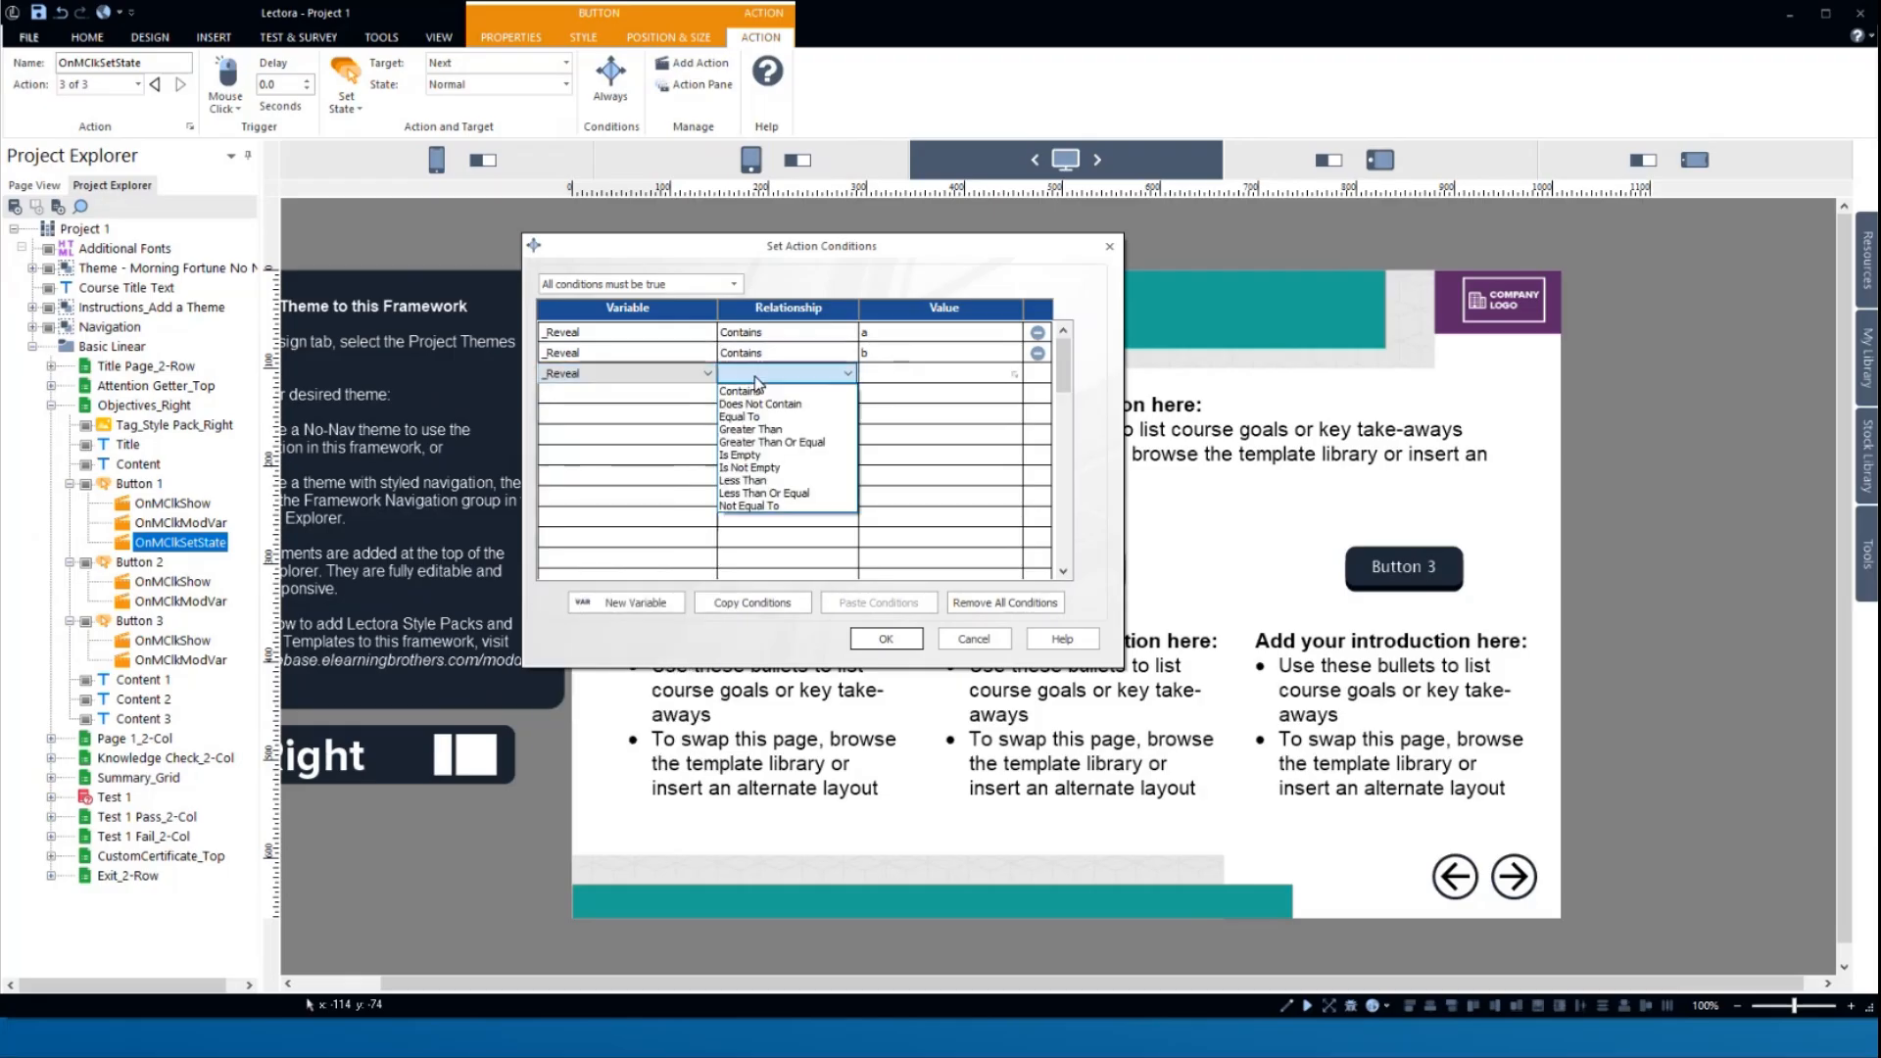
pyautogui.click(755, 395)
pyautogui.click(878, 373)
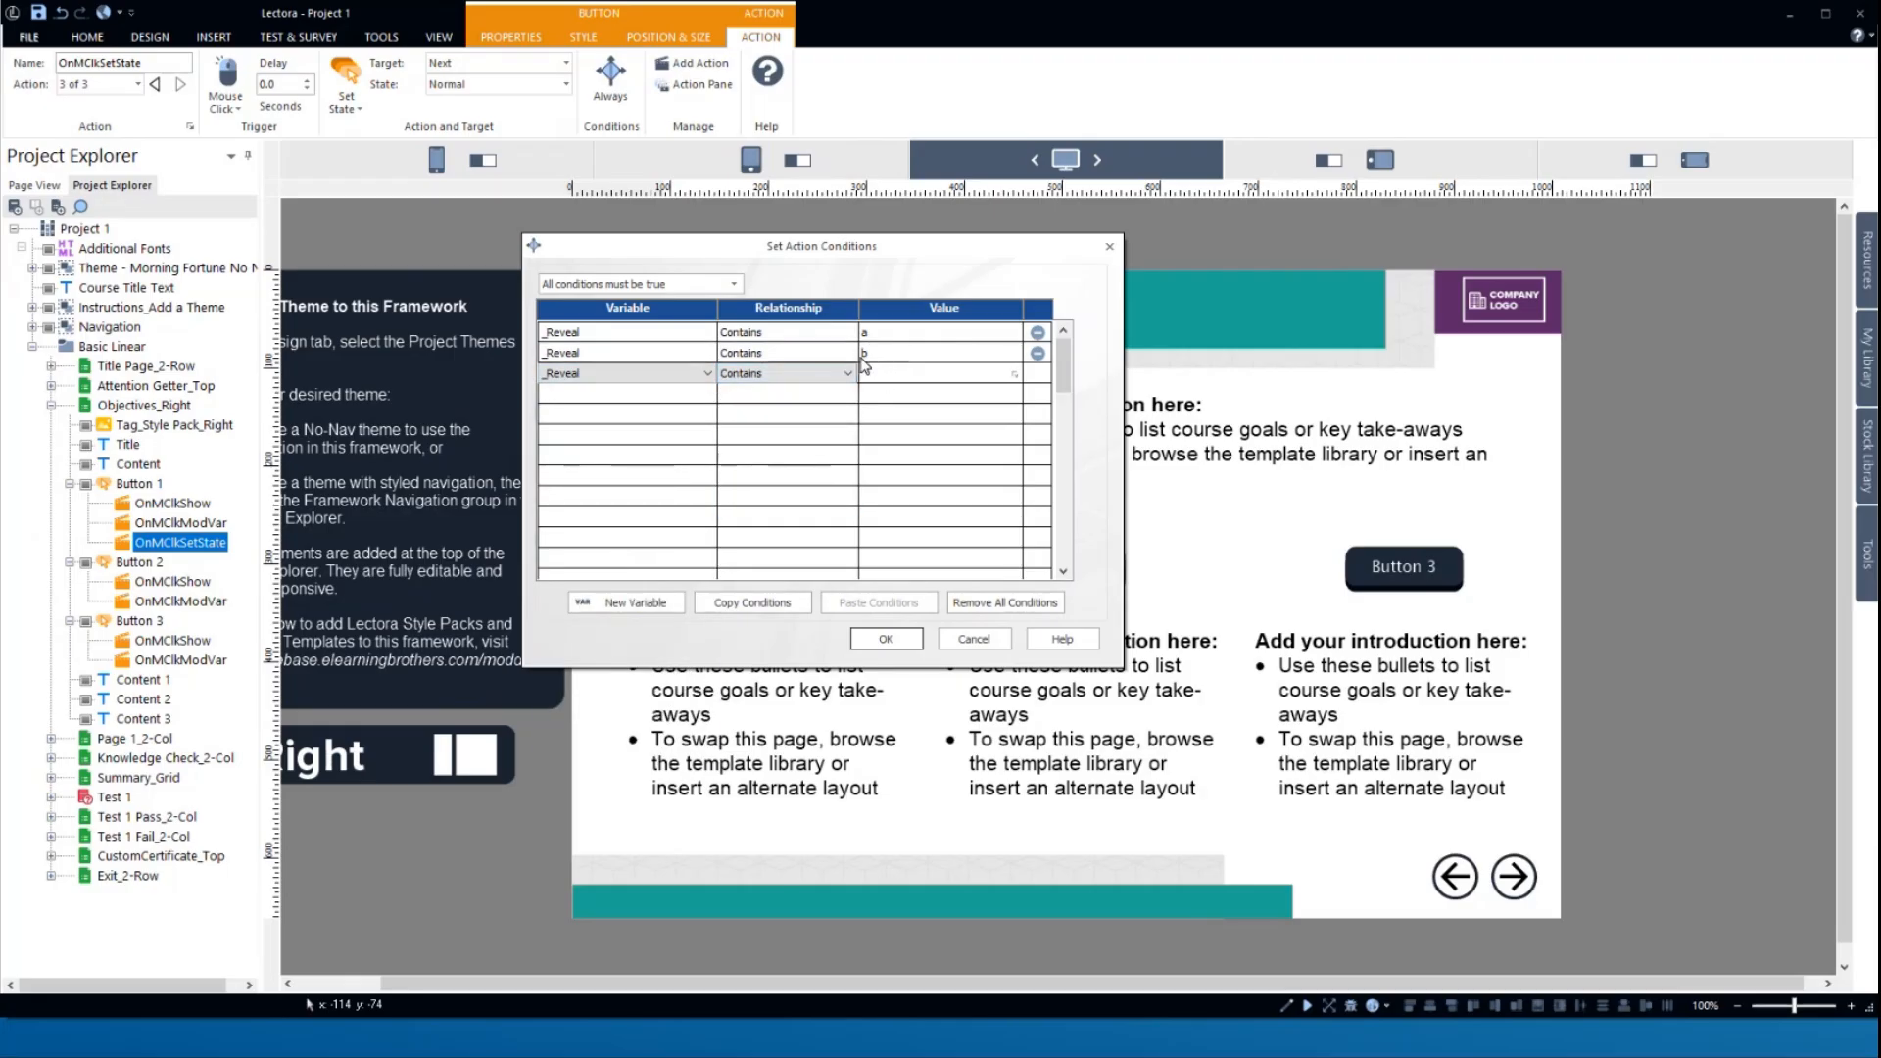
pyautogui.write('c')
# - Check the condition-matching choices, keep "All conditions must be true", and apply the three conditions to the action
pyautogui.click(733, 284)
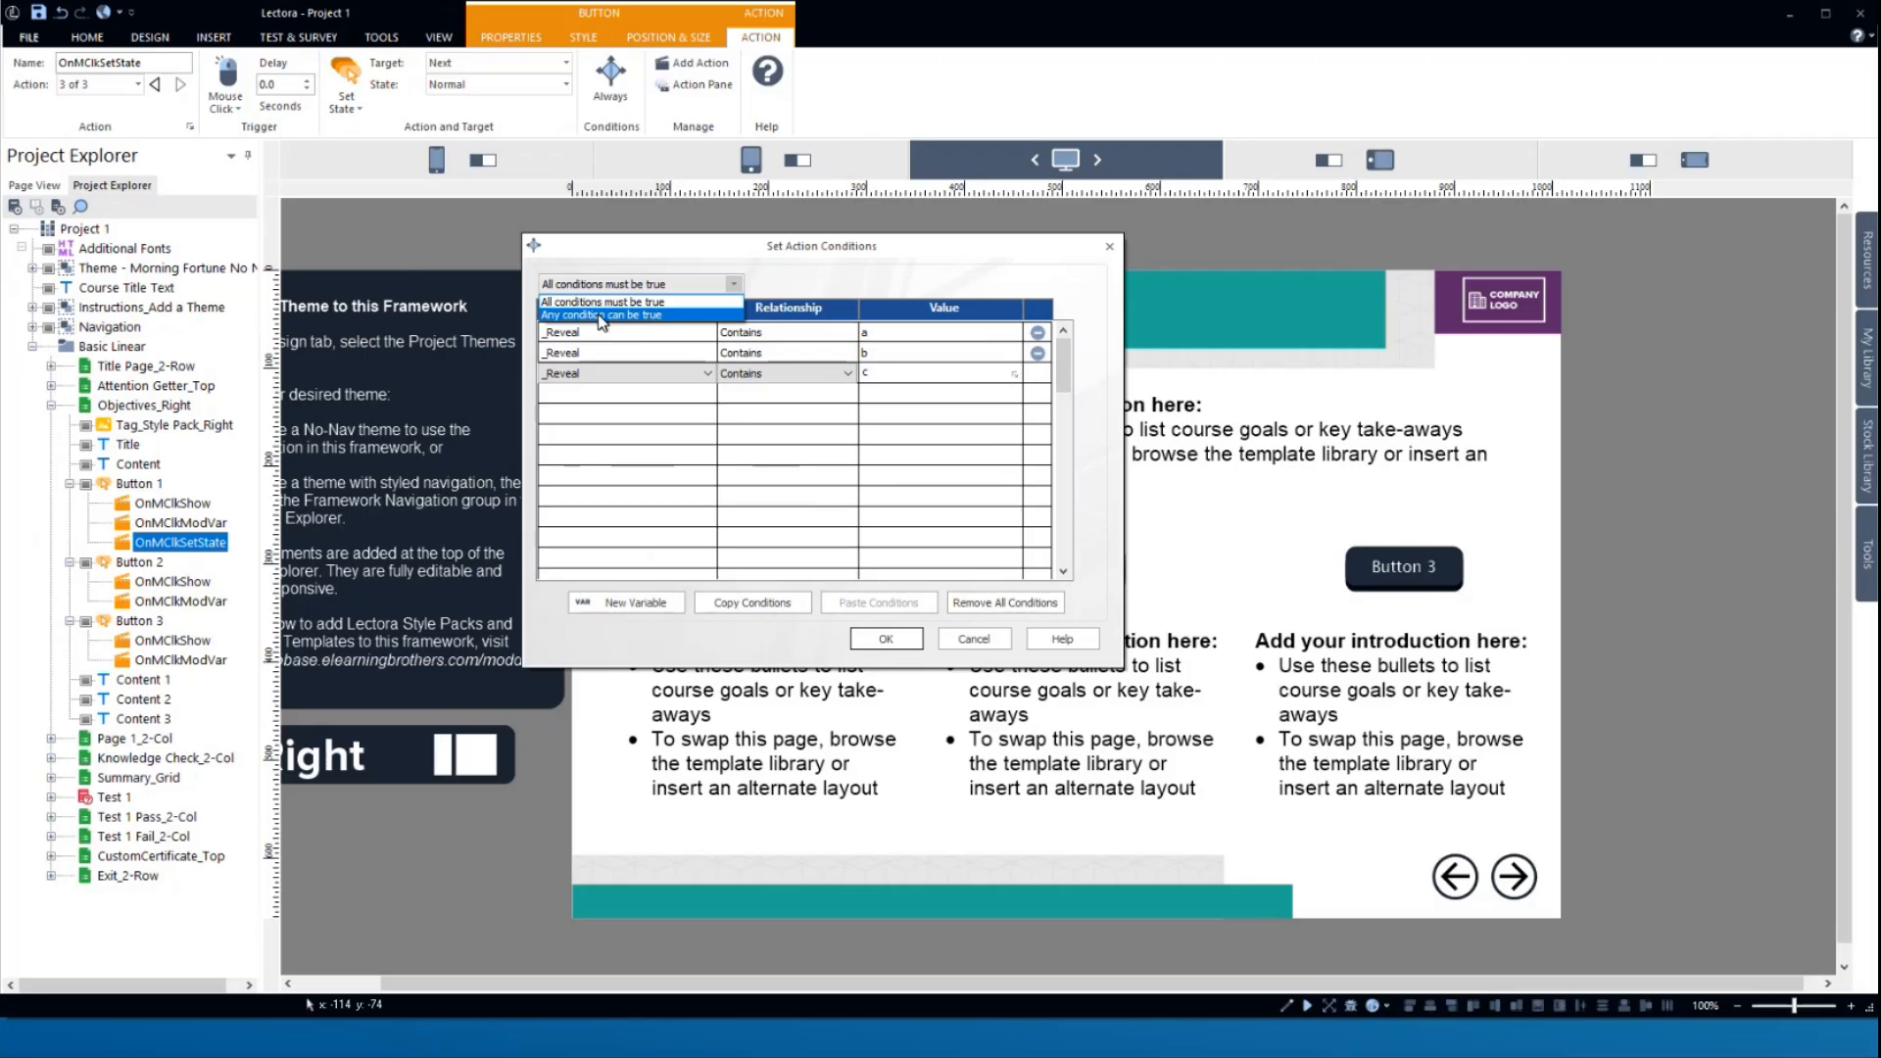
pyautogui.click(771, 429)
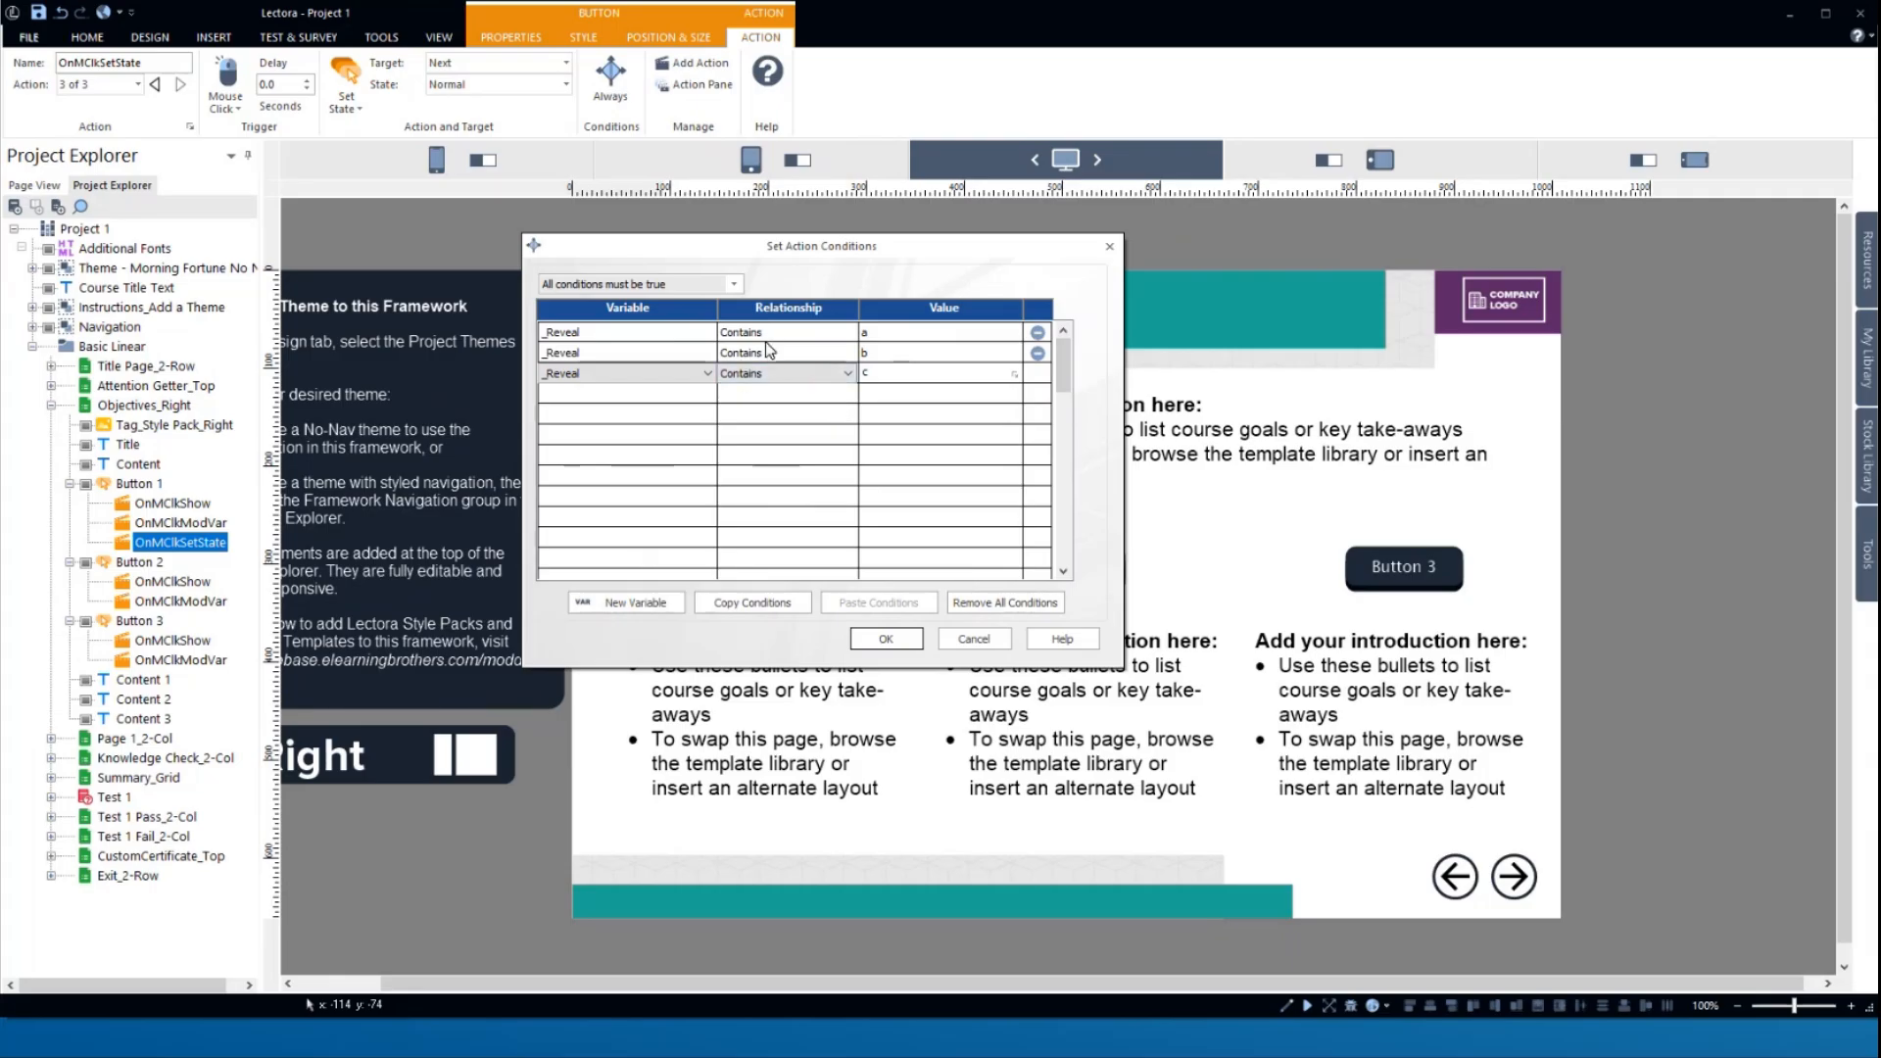
pyautogui.click(734, 284)
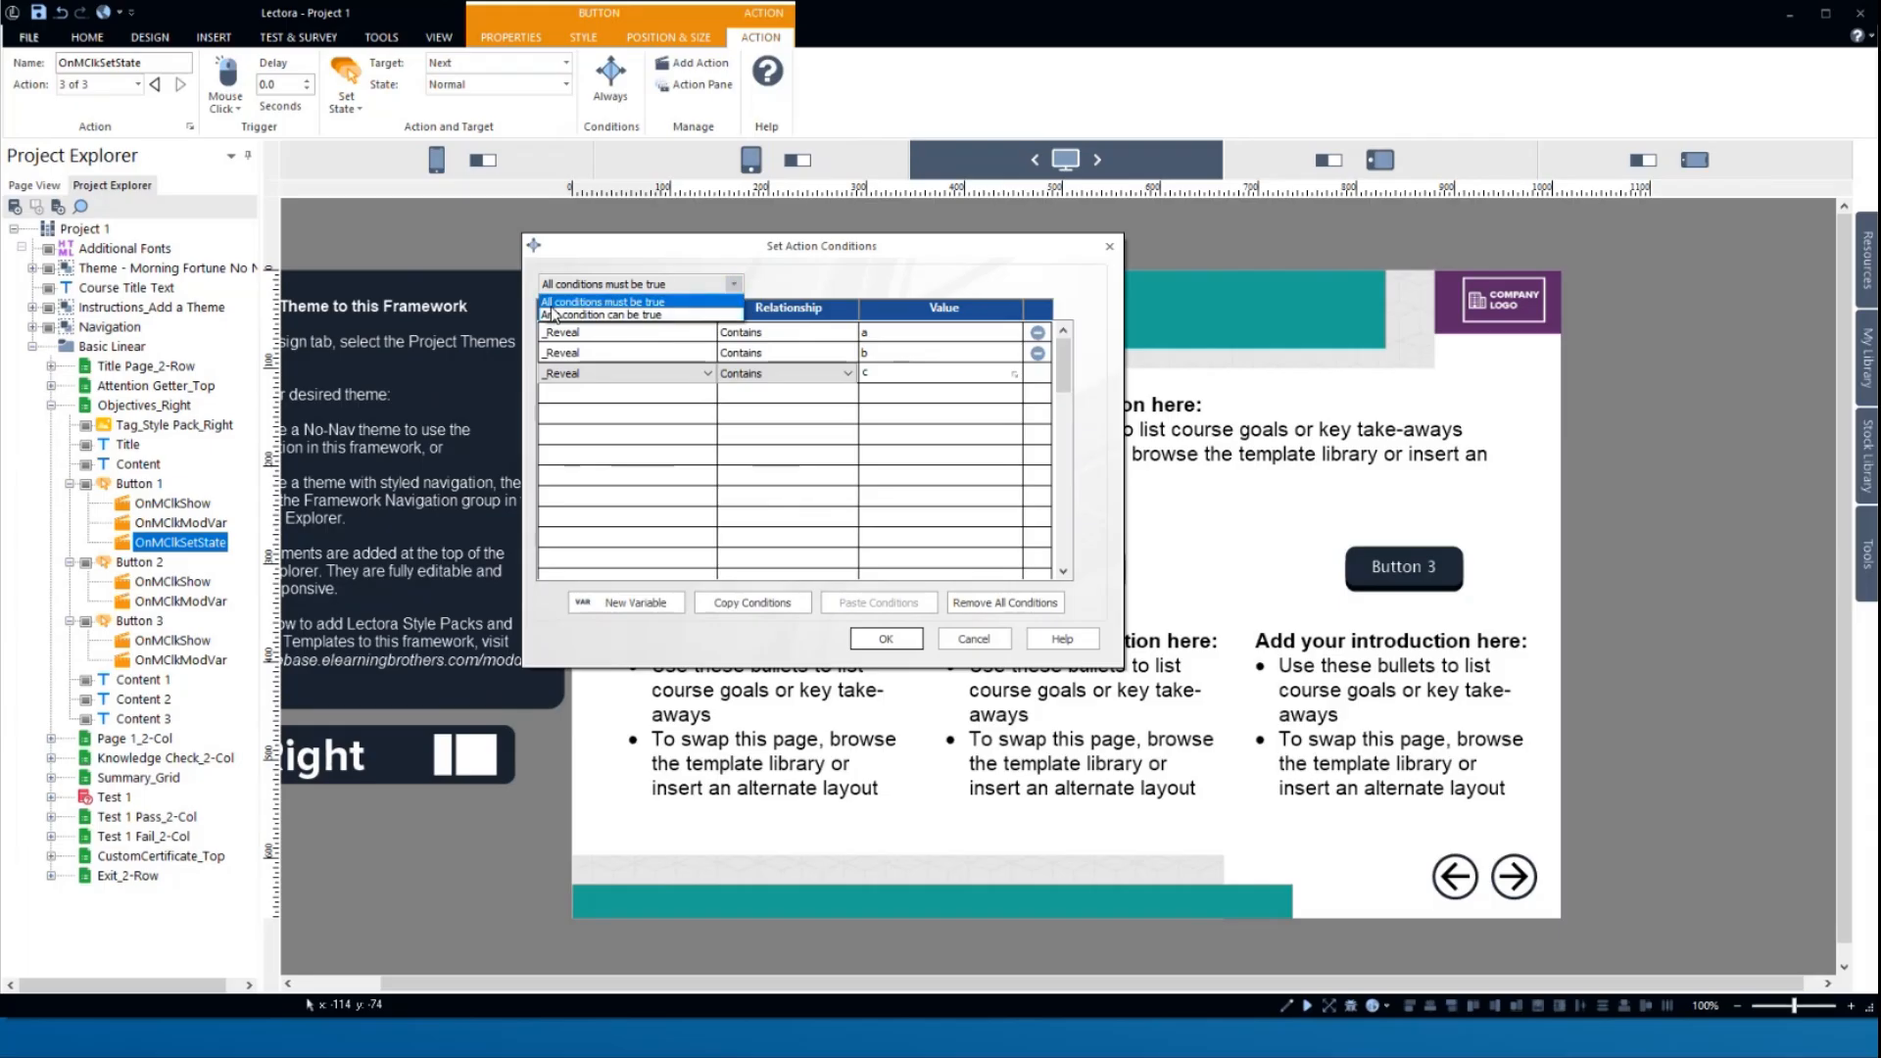
pyautogui.click(615, 303)
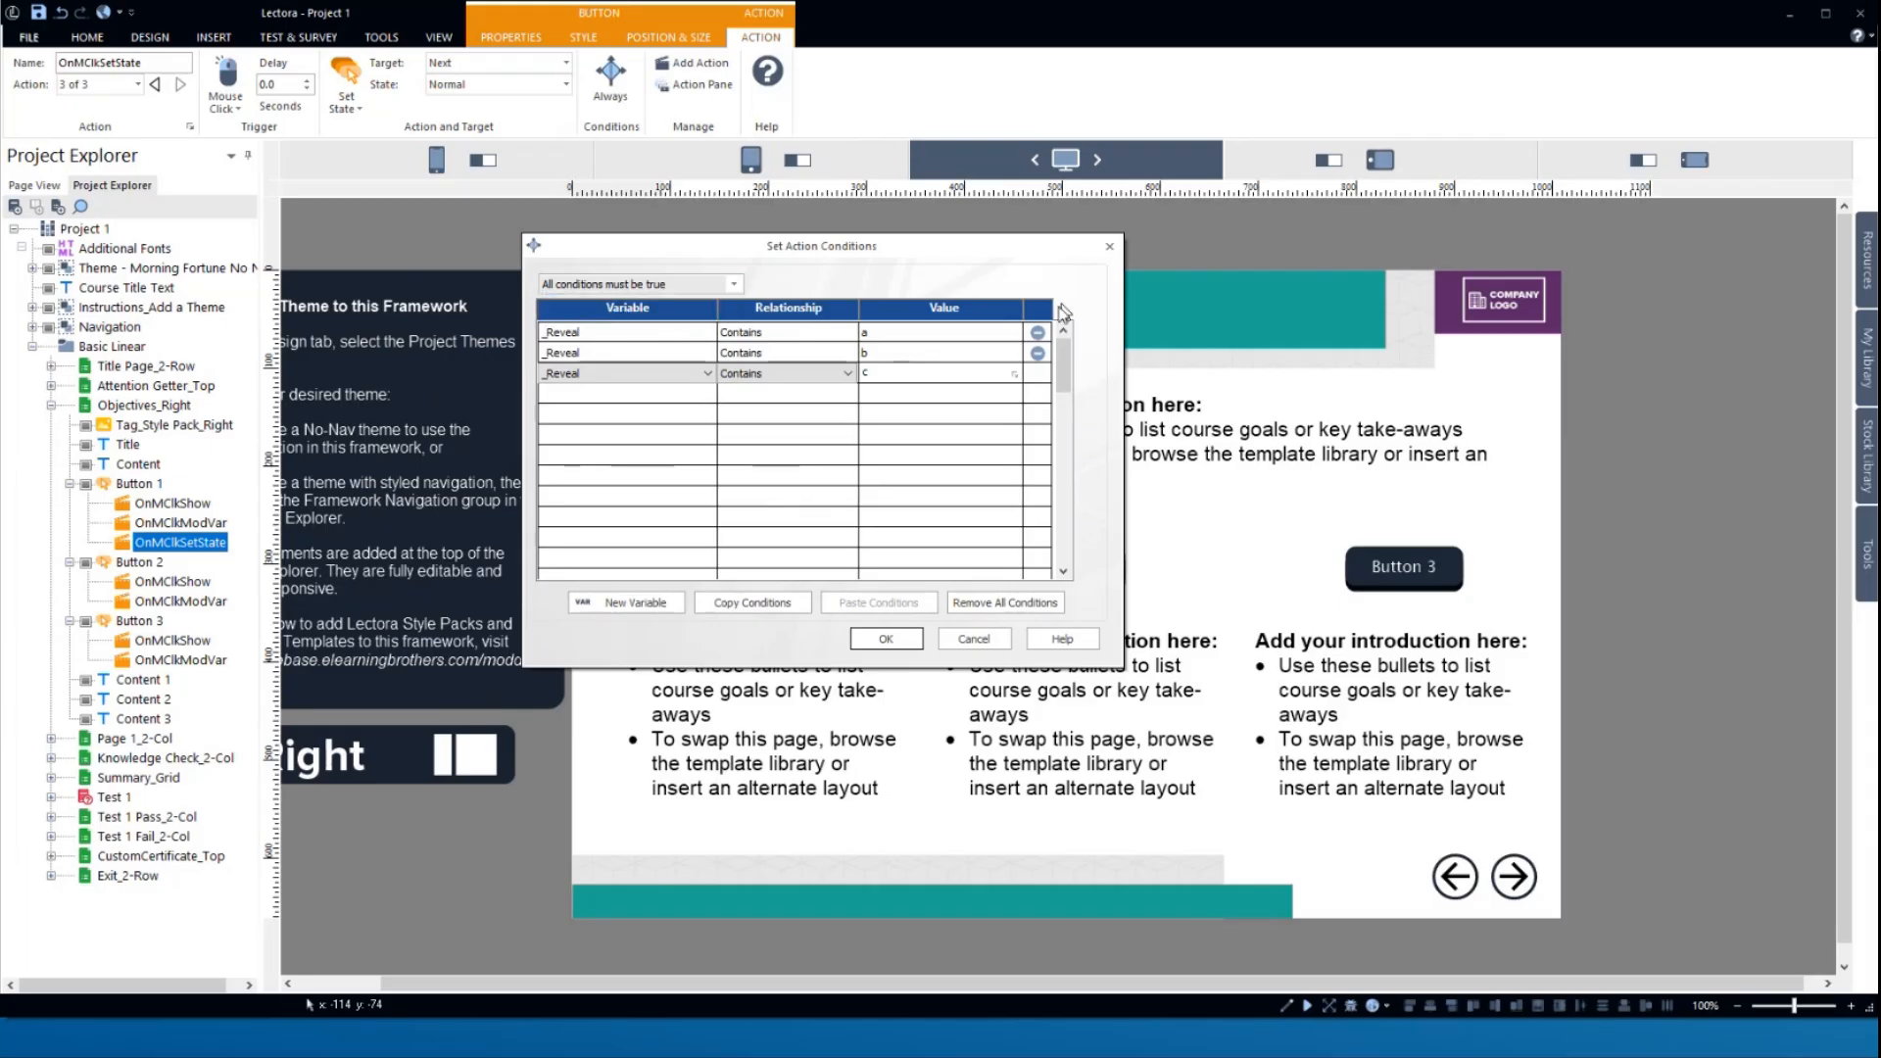
pyautogui.click(888, 639)
# - Copy Button 1's conditional OnMClkSetState action and paste it after the modify-variable actions of Button 2 and Button 3
pyautogui.click(170, 526)
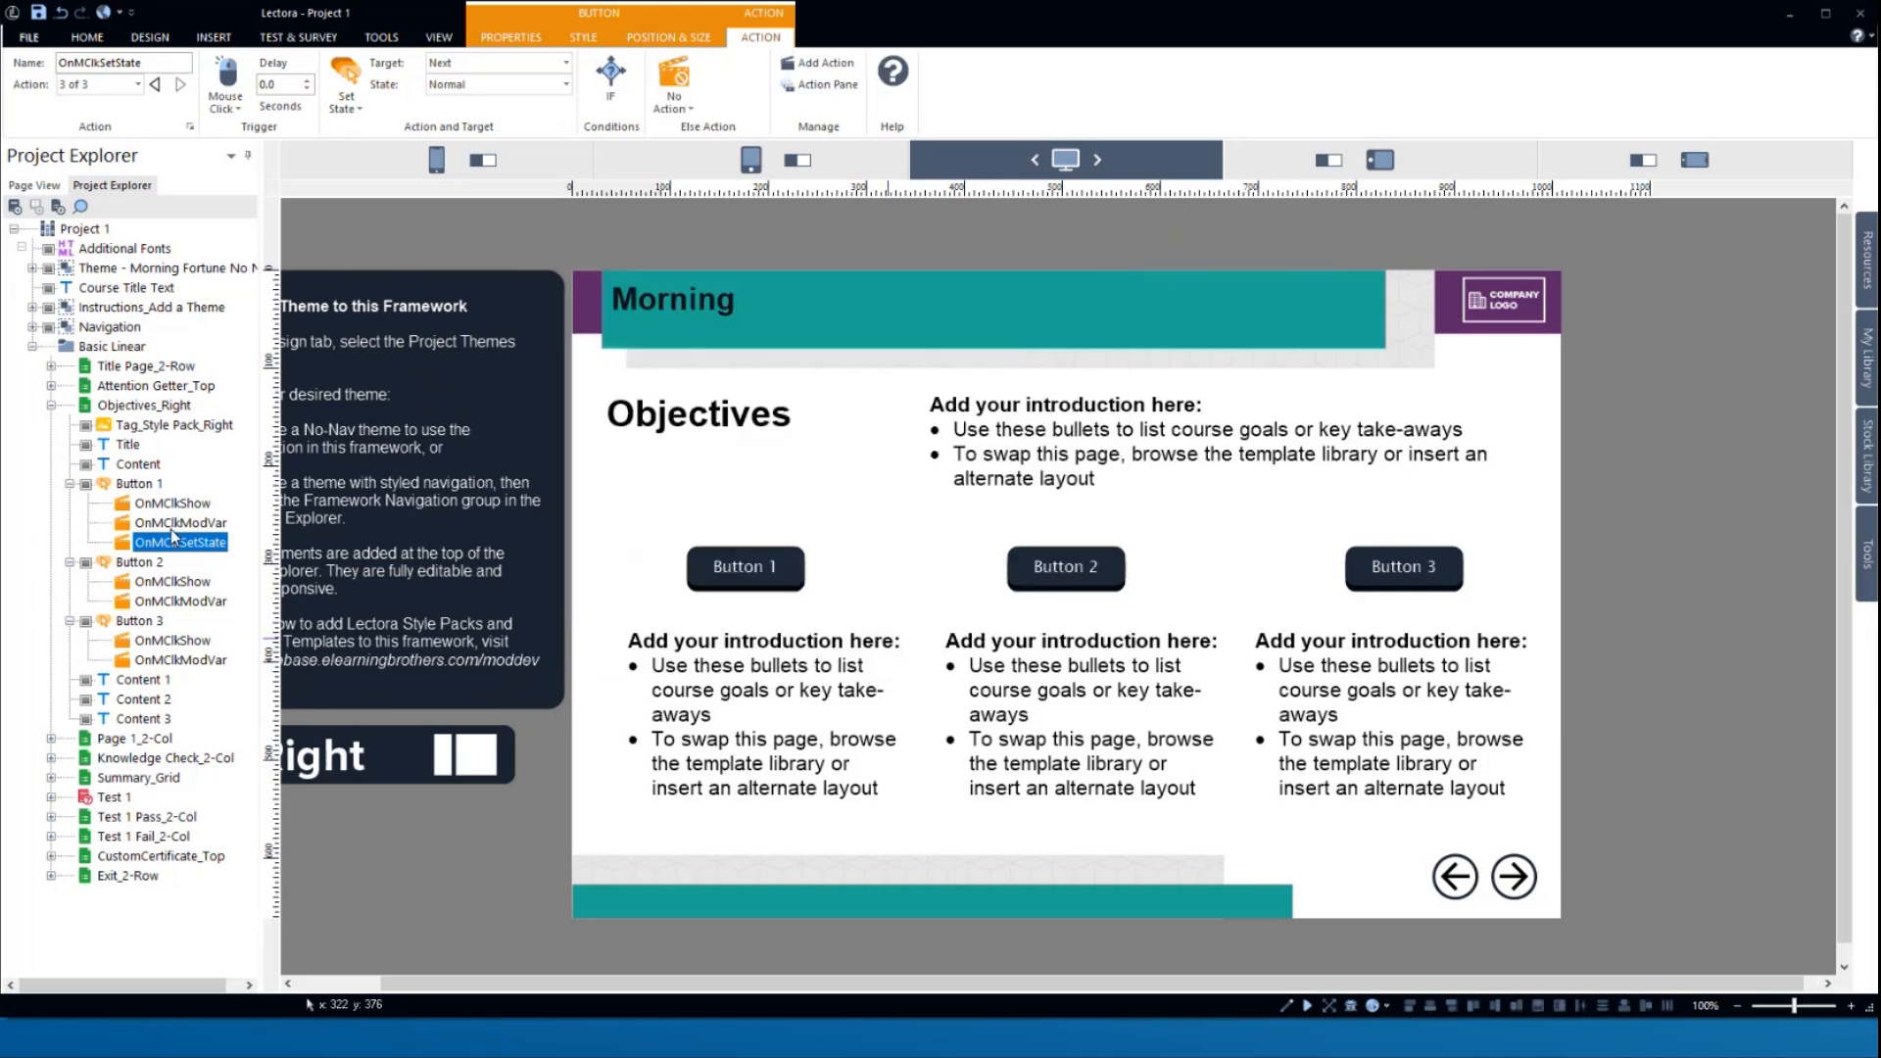
pyautogui.click(182, 543)
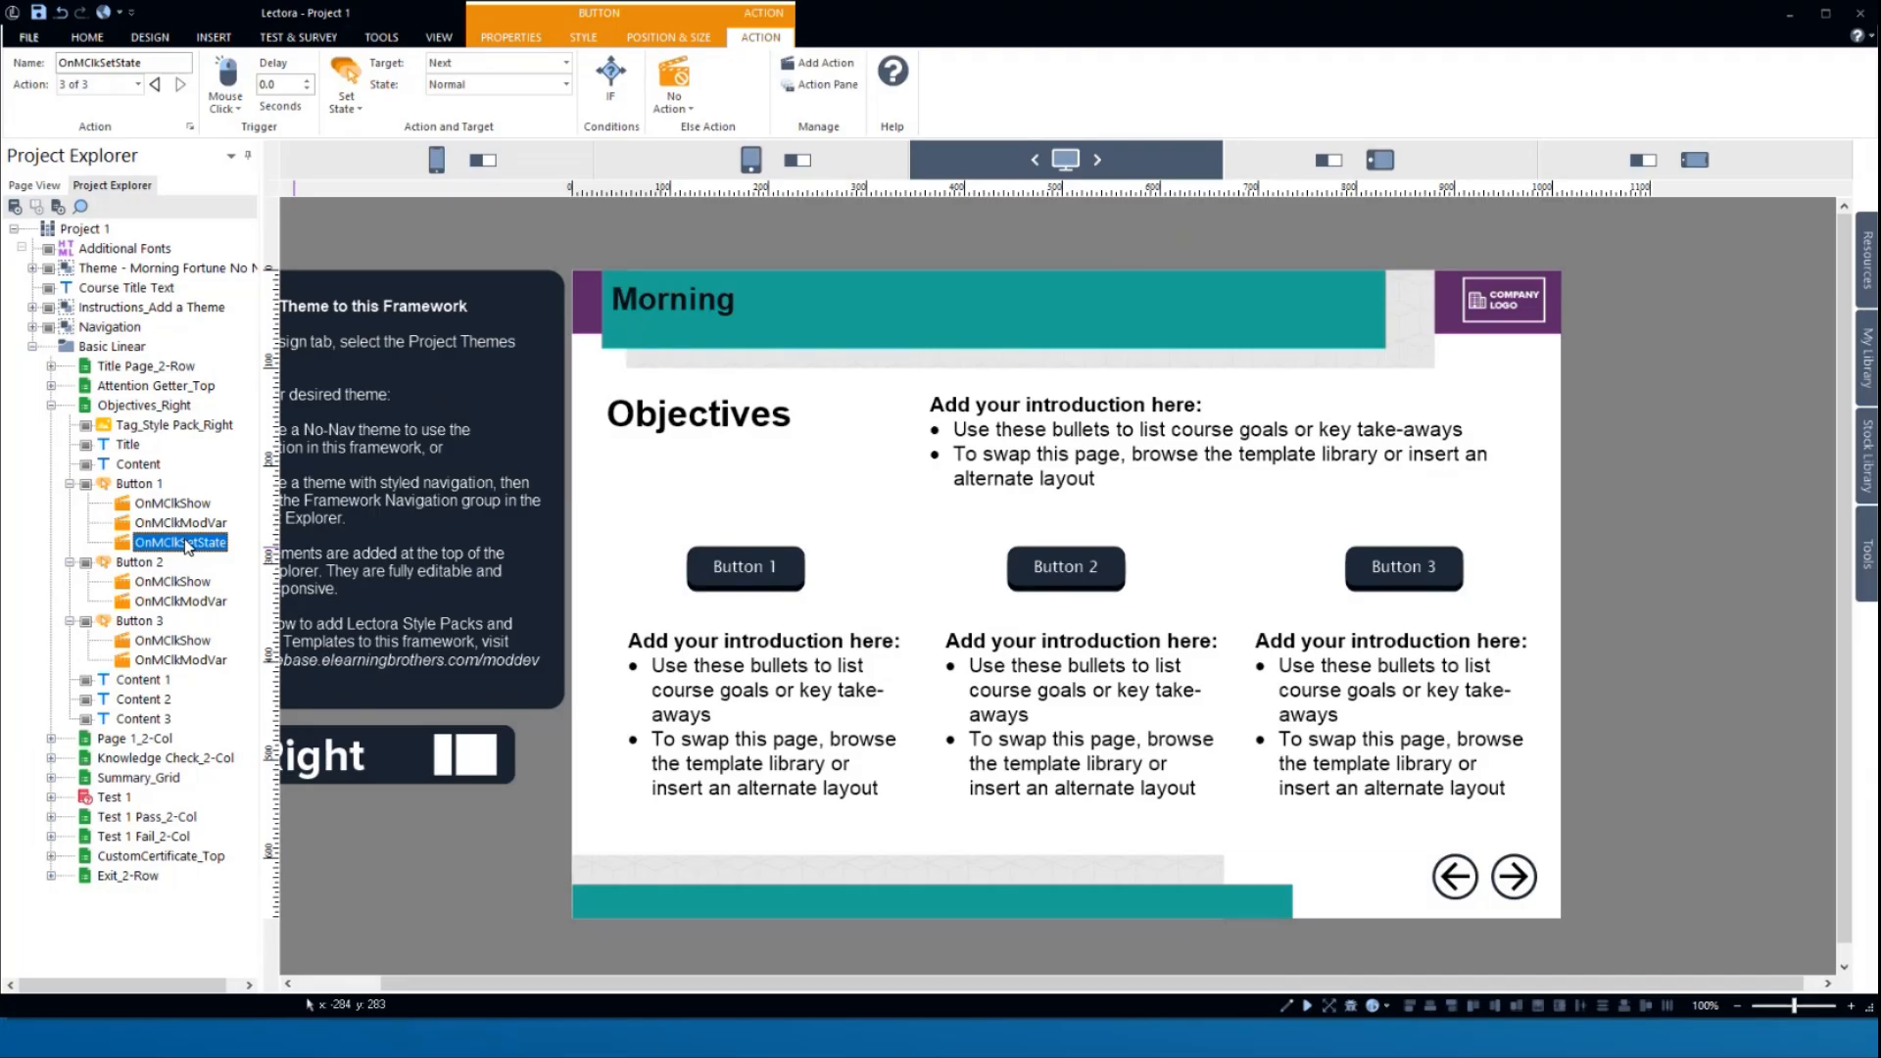
pyautogui.click(178, 604)
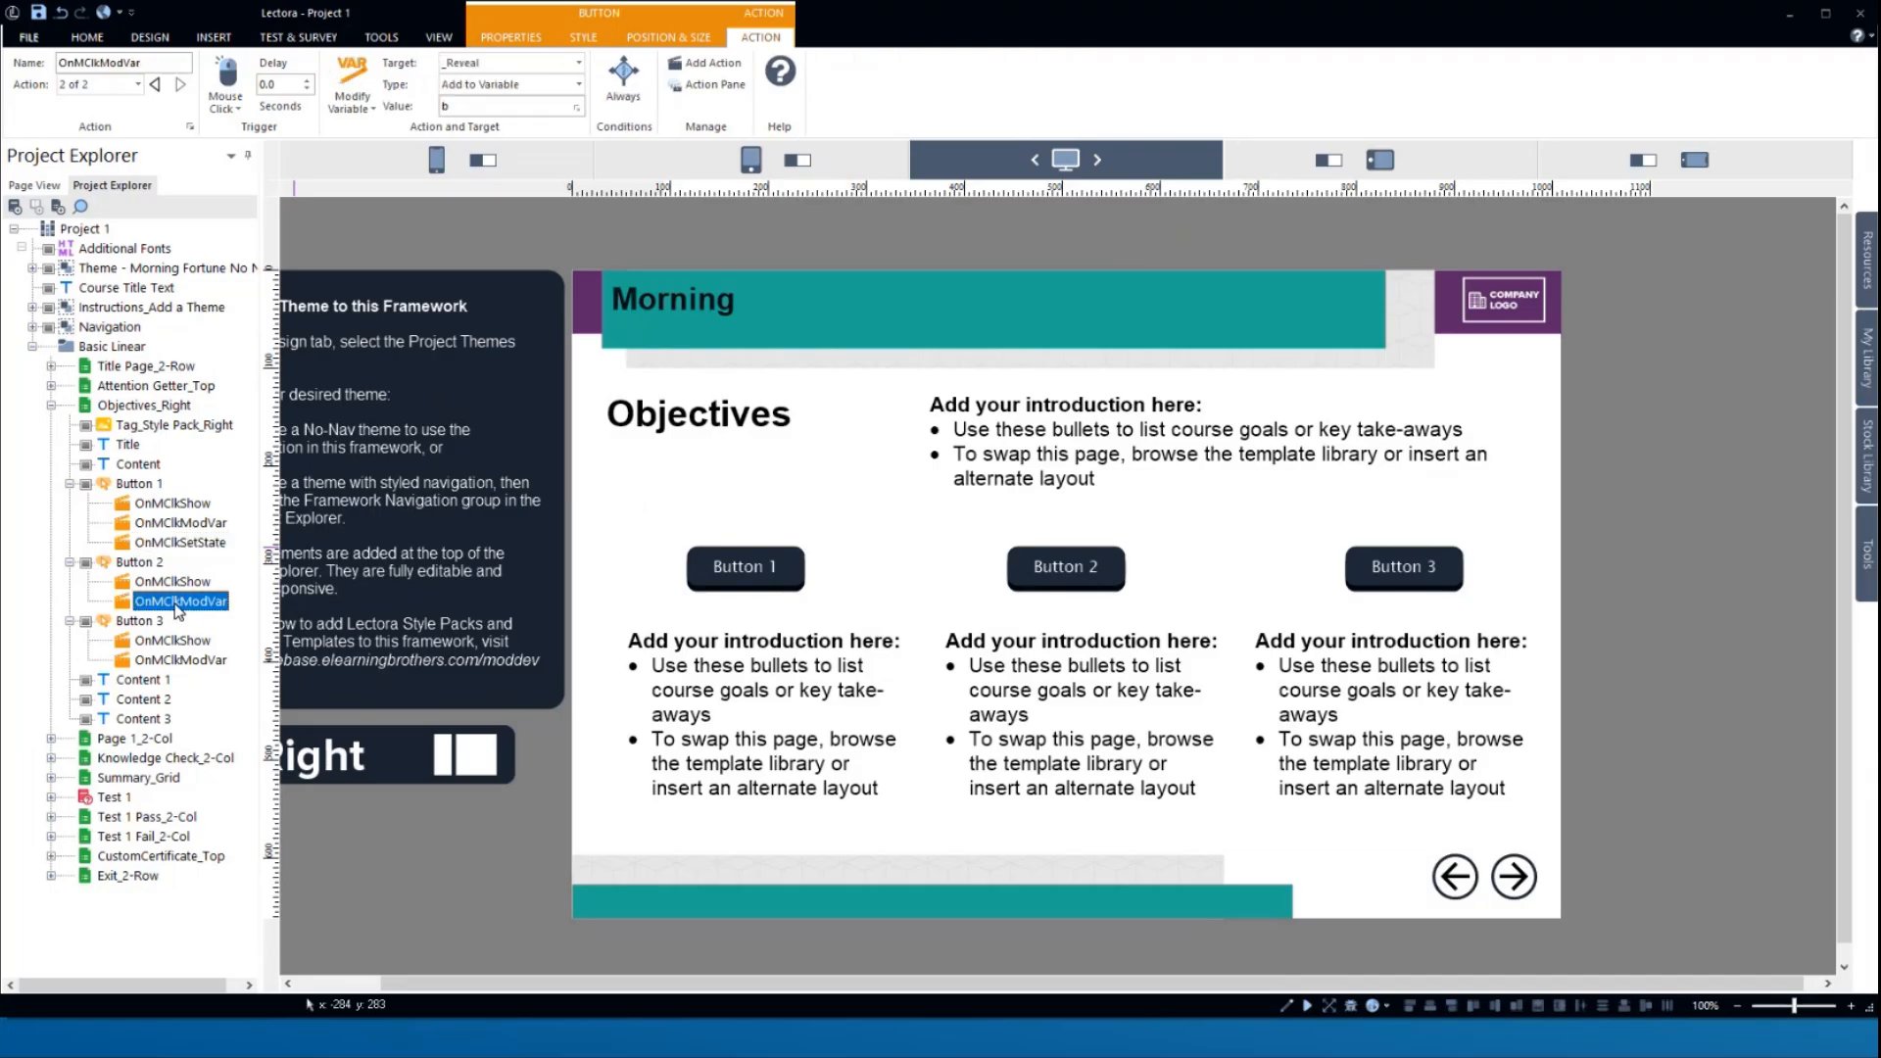
pyautogui.hotkey('ctrl', 'v')
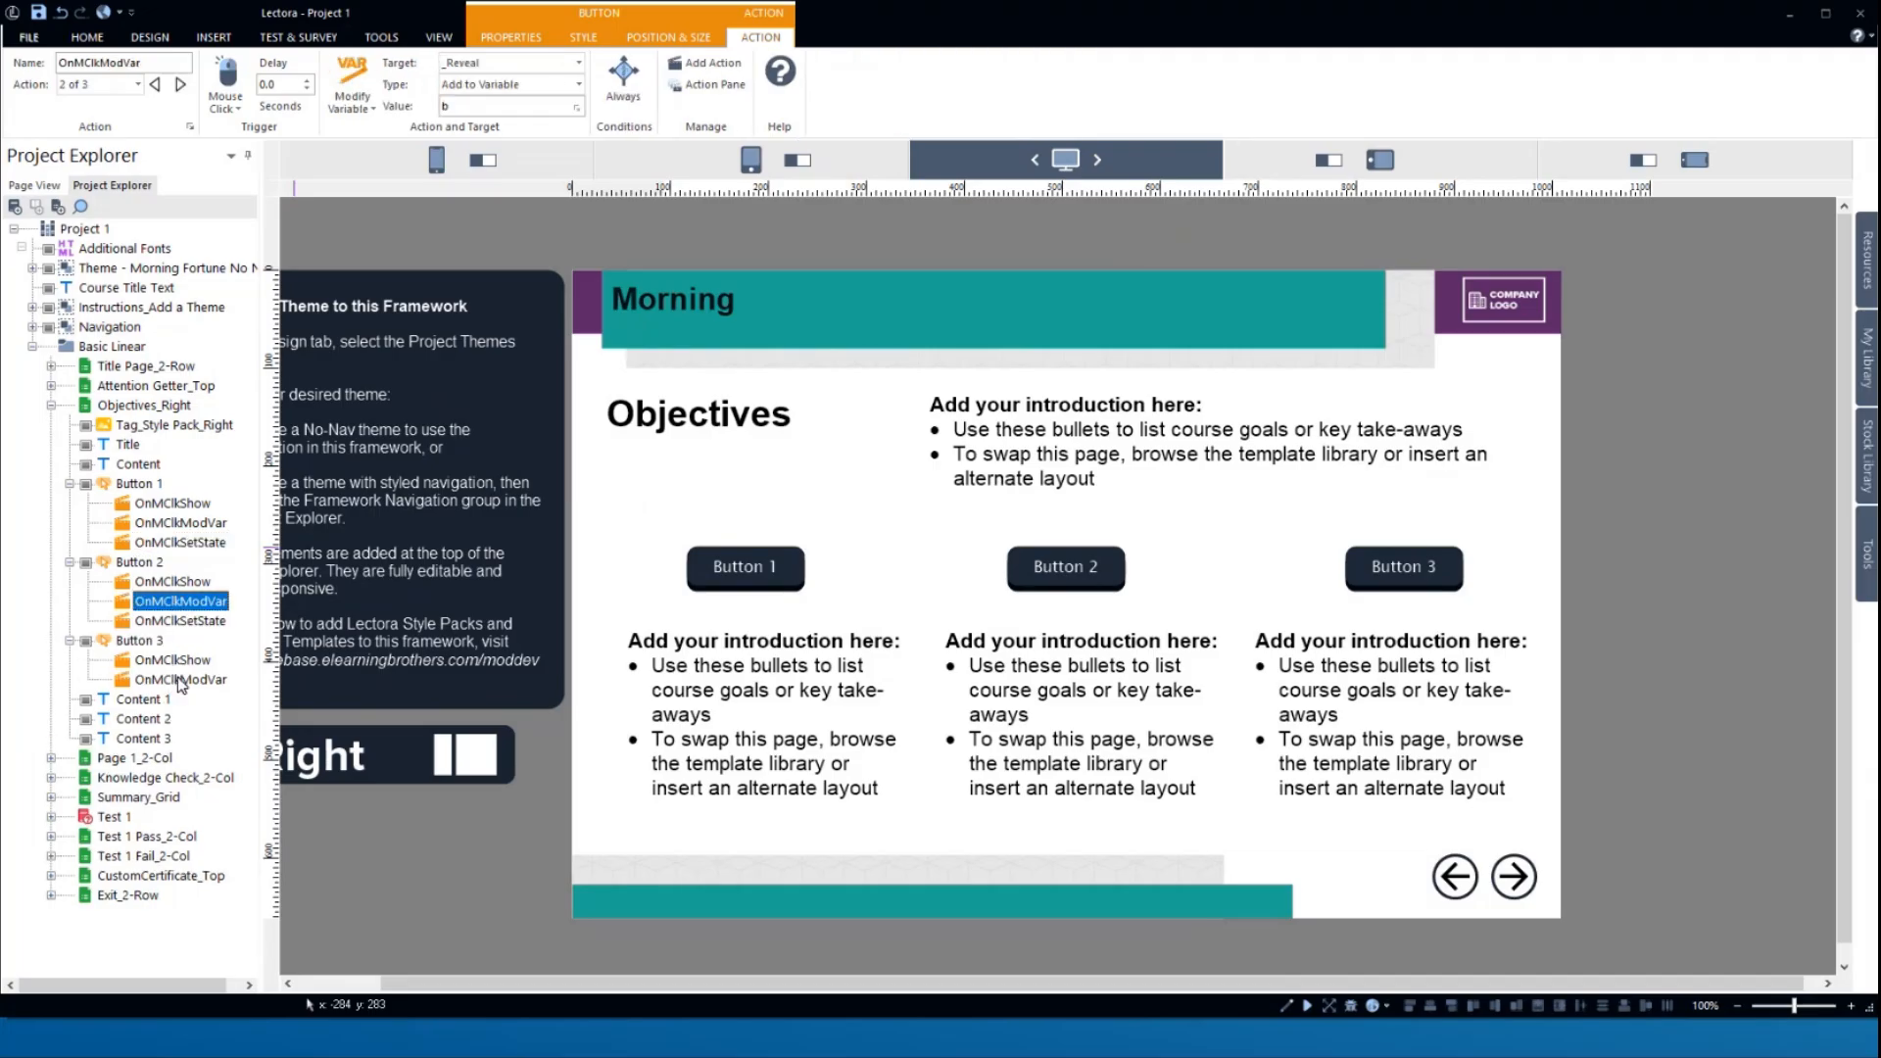
pyautogui.click(180, 680)
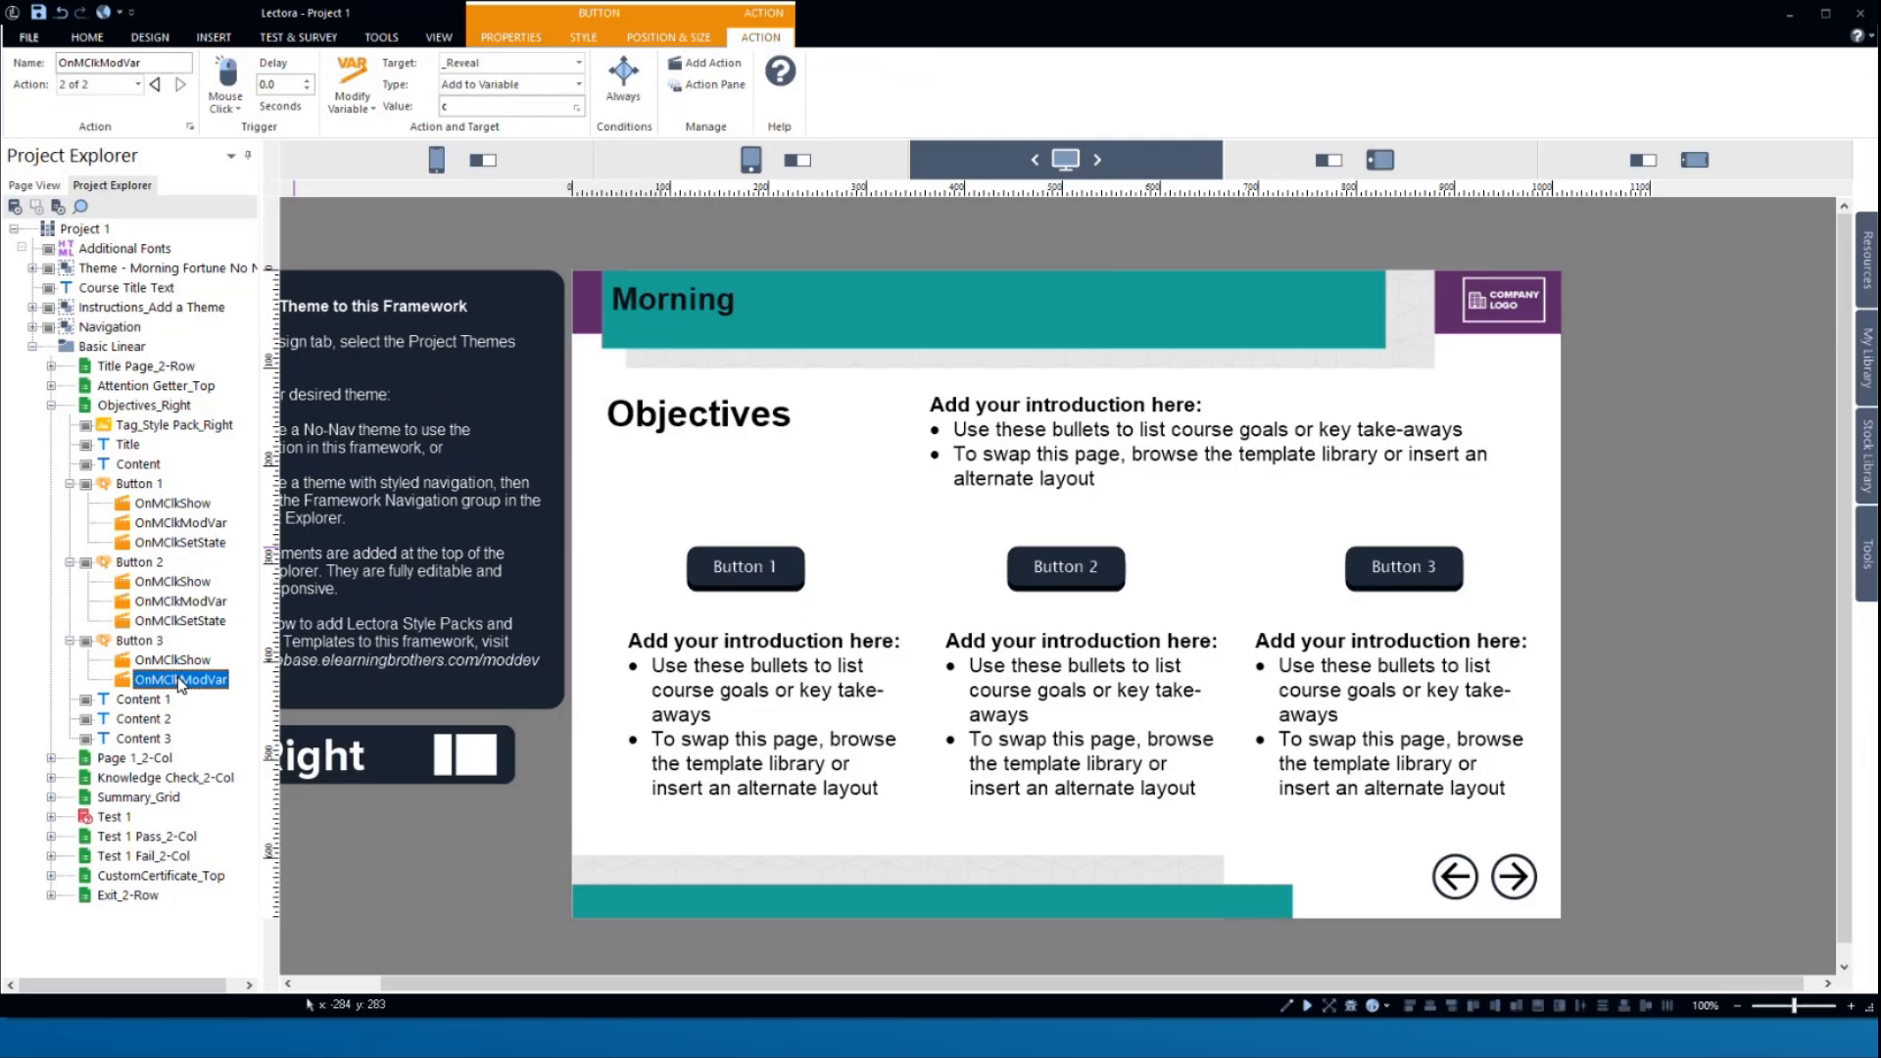
pyautogui.hotkey('ctrl', 'v')
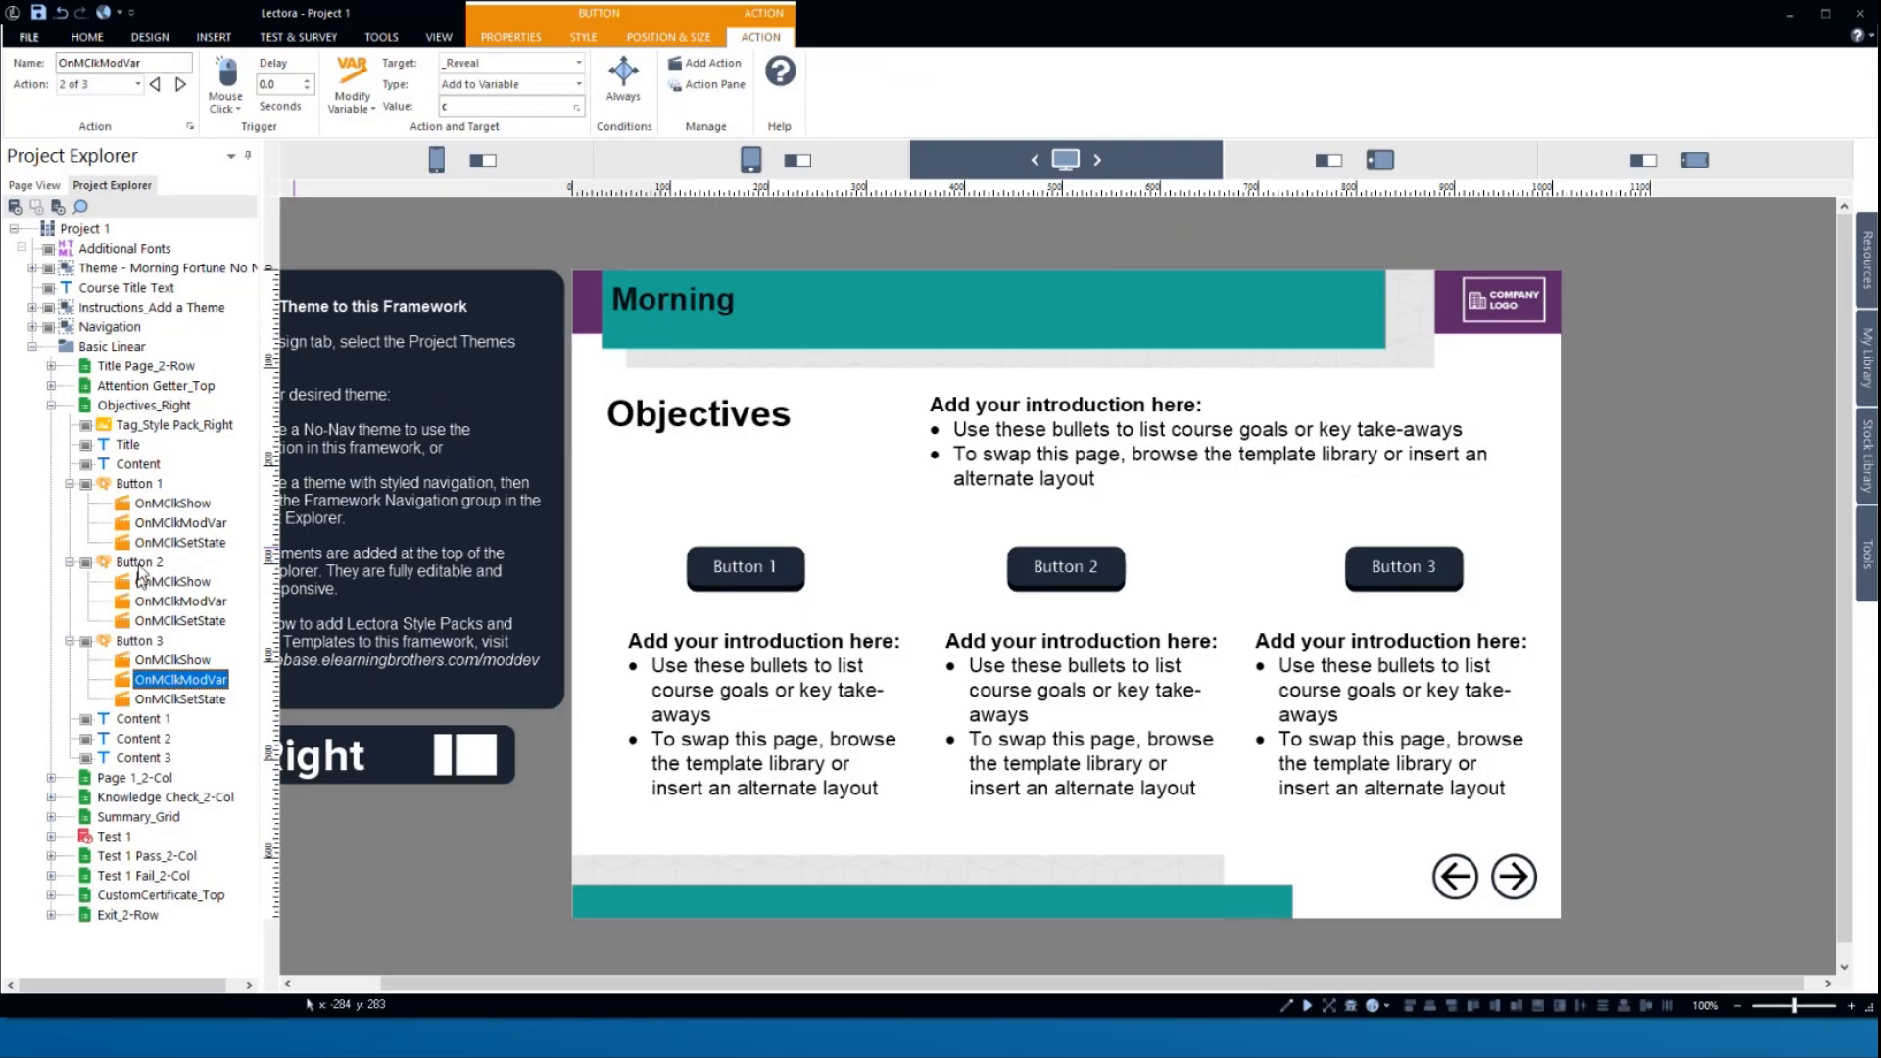
pyautogui.click(173, 504)
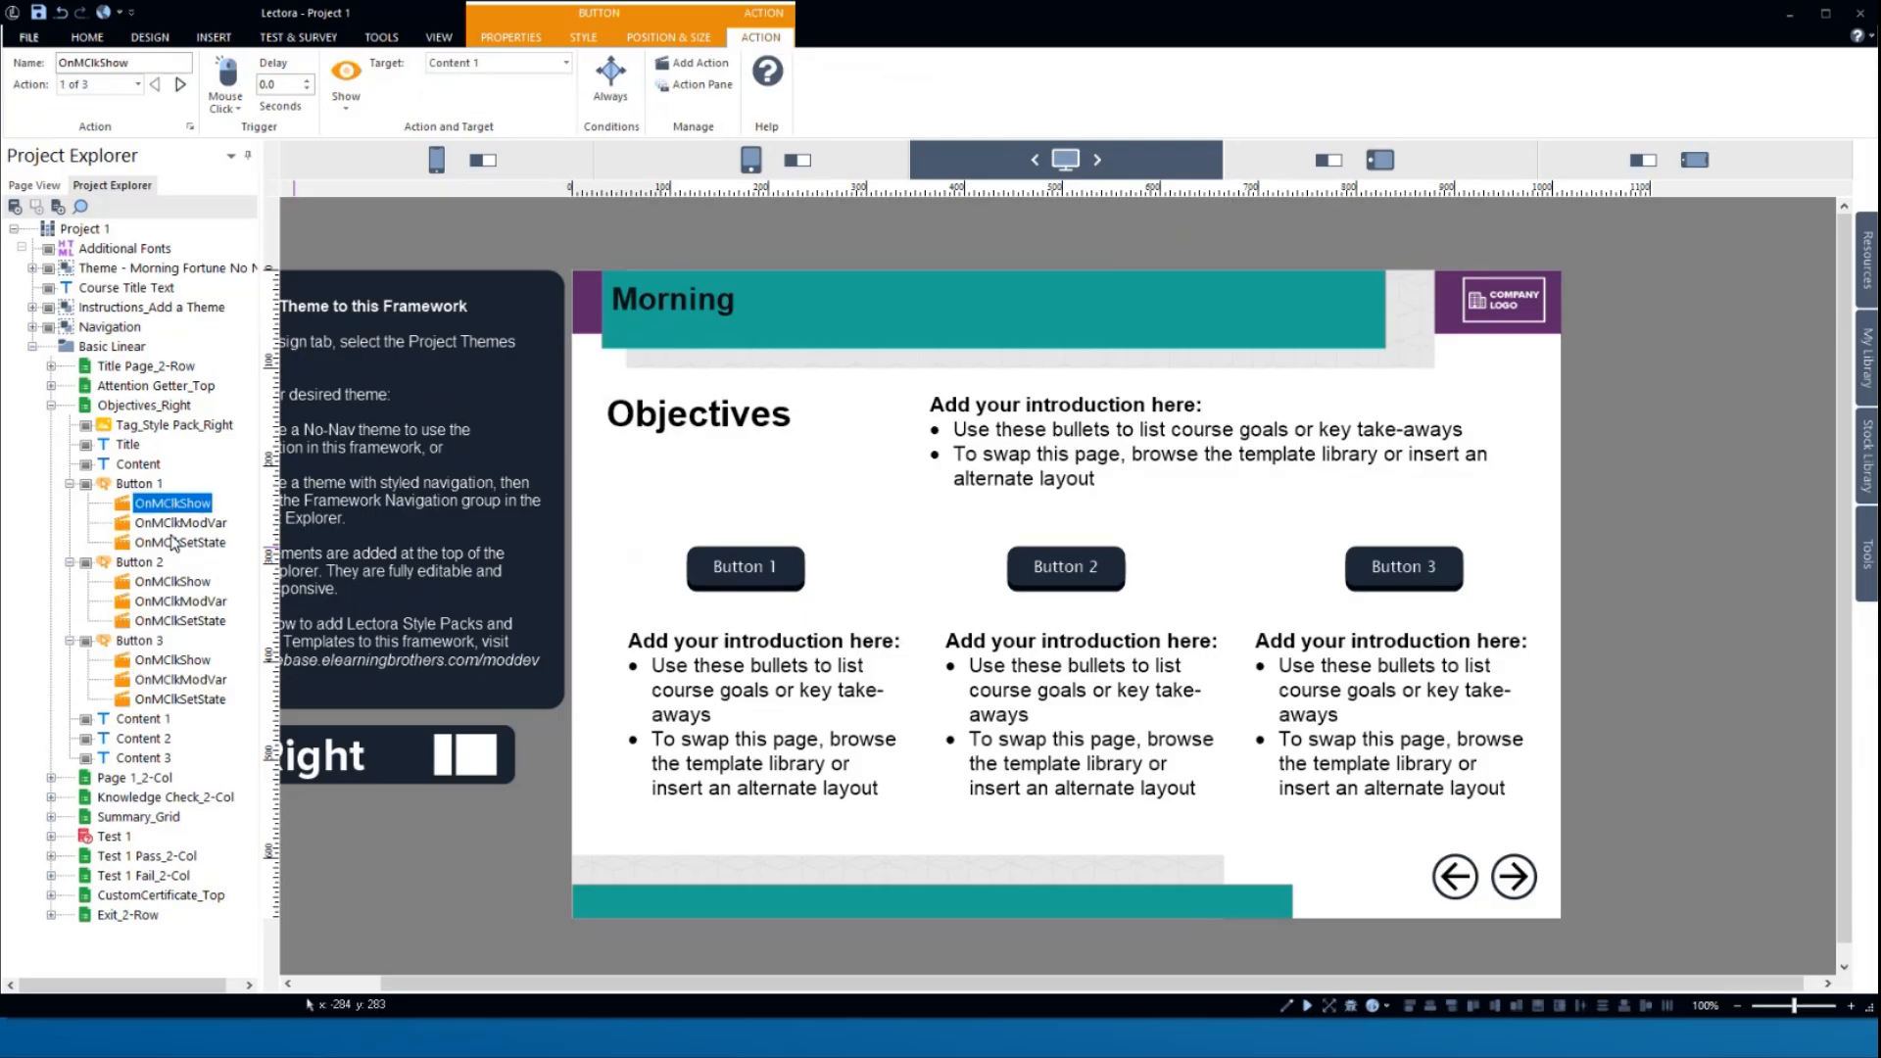
pyautogui.click(179, 523)
pyautogui.click(186, 545)
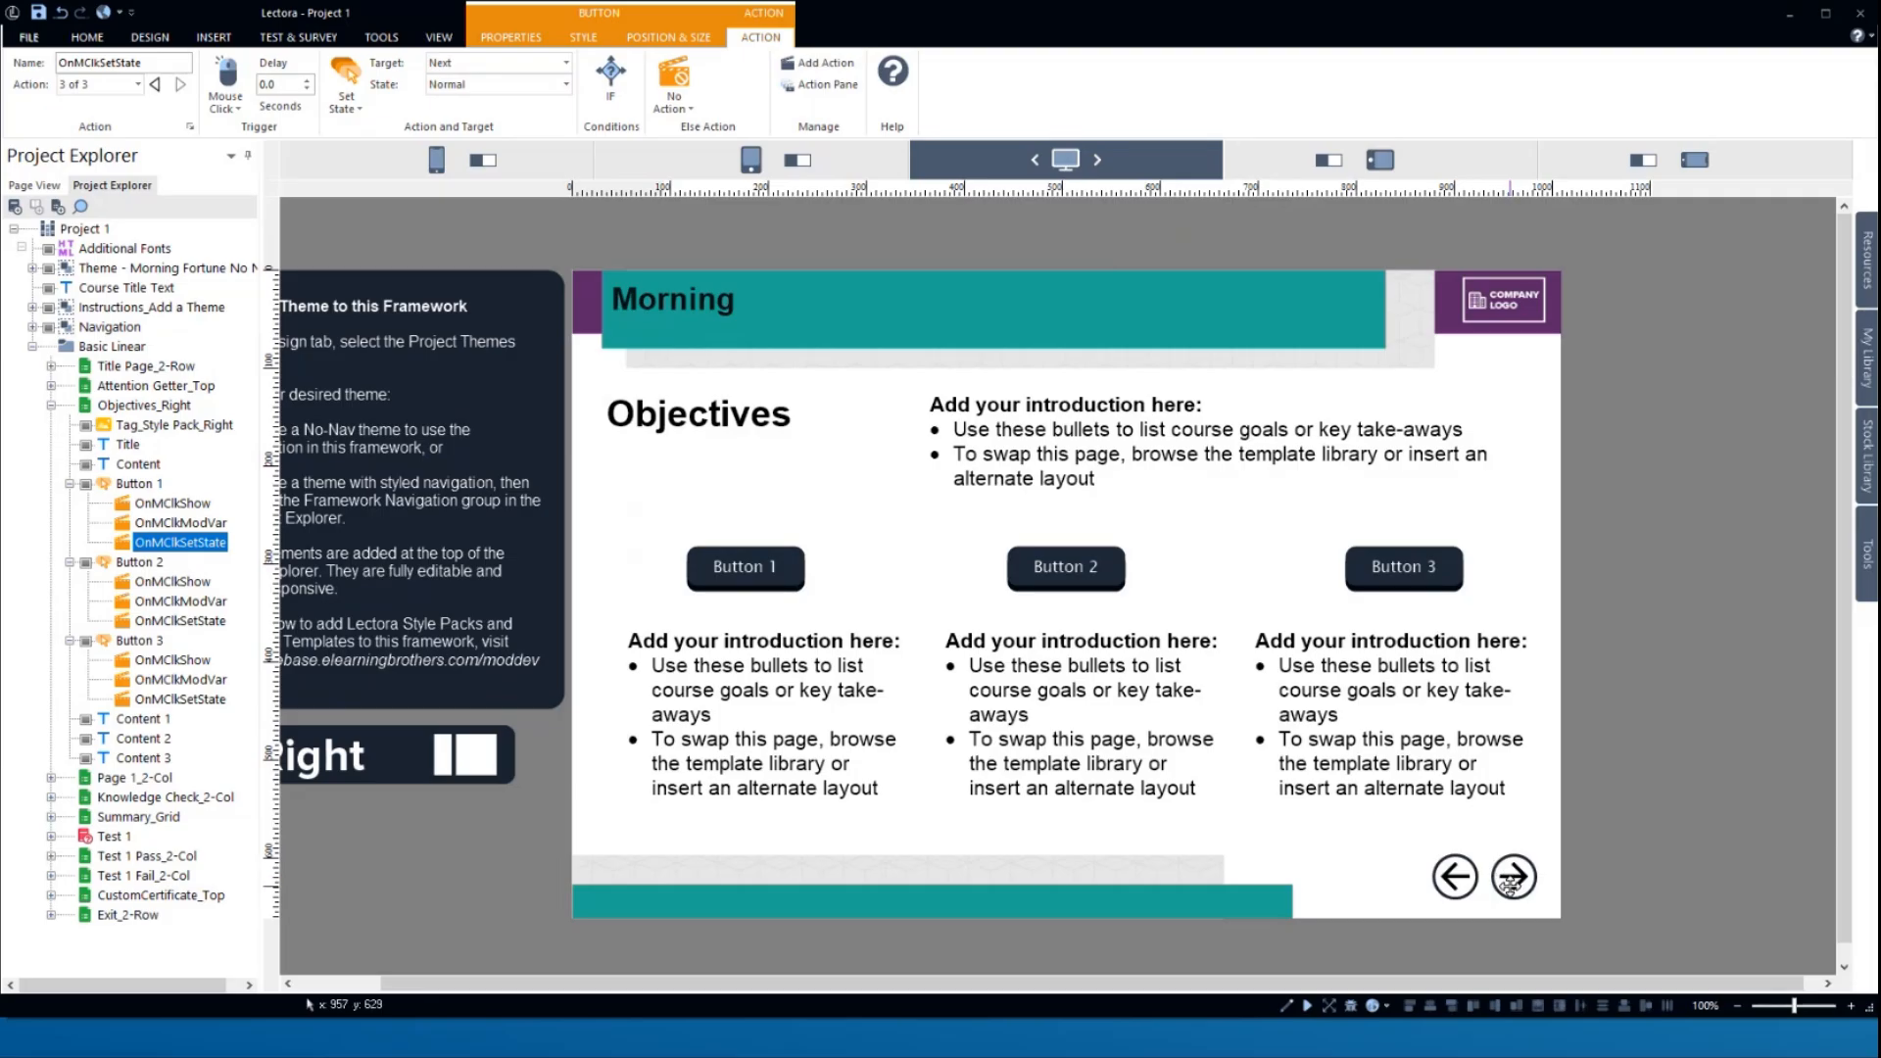
# - Add an on-show Set State action to the Objectives_Right page that sets the Next button to Disabled
pyautogui.click(141, 408)
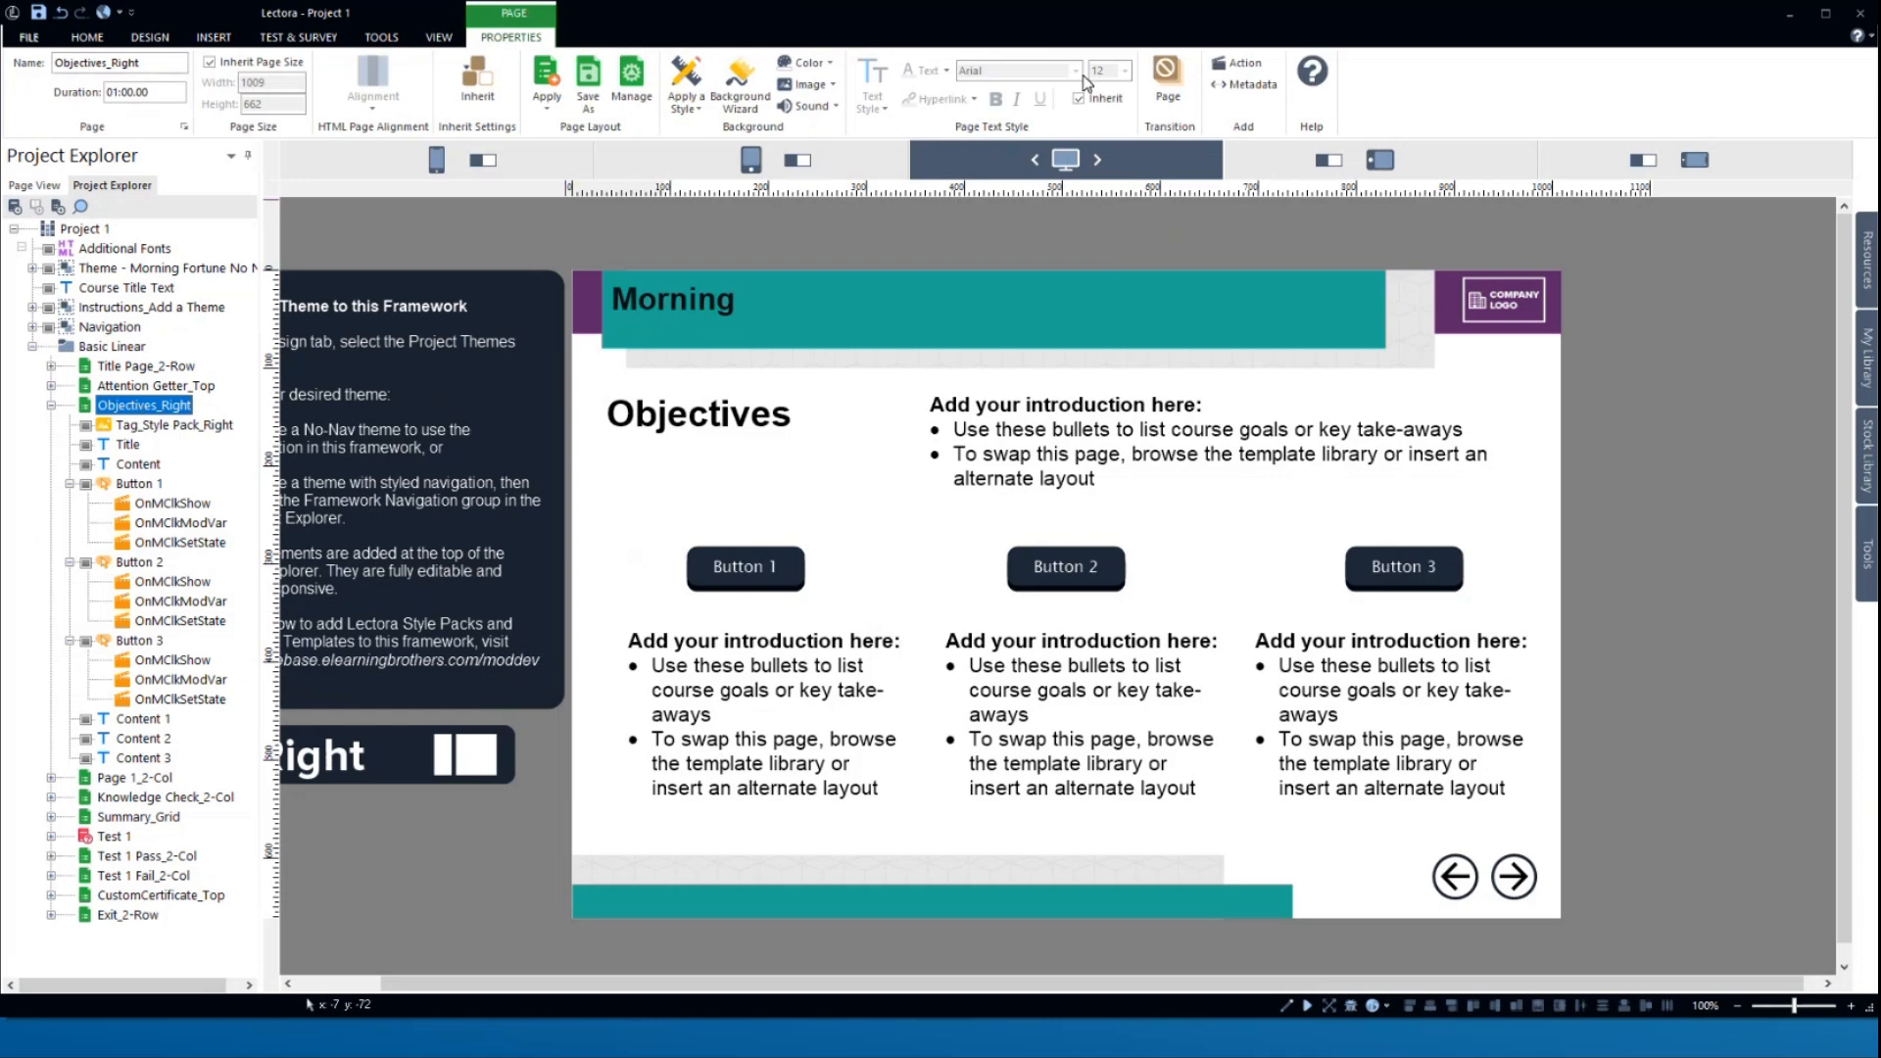
pyautogui.click(1264, 69)
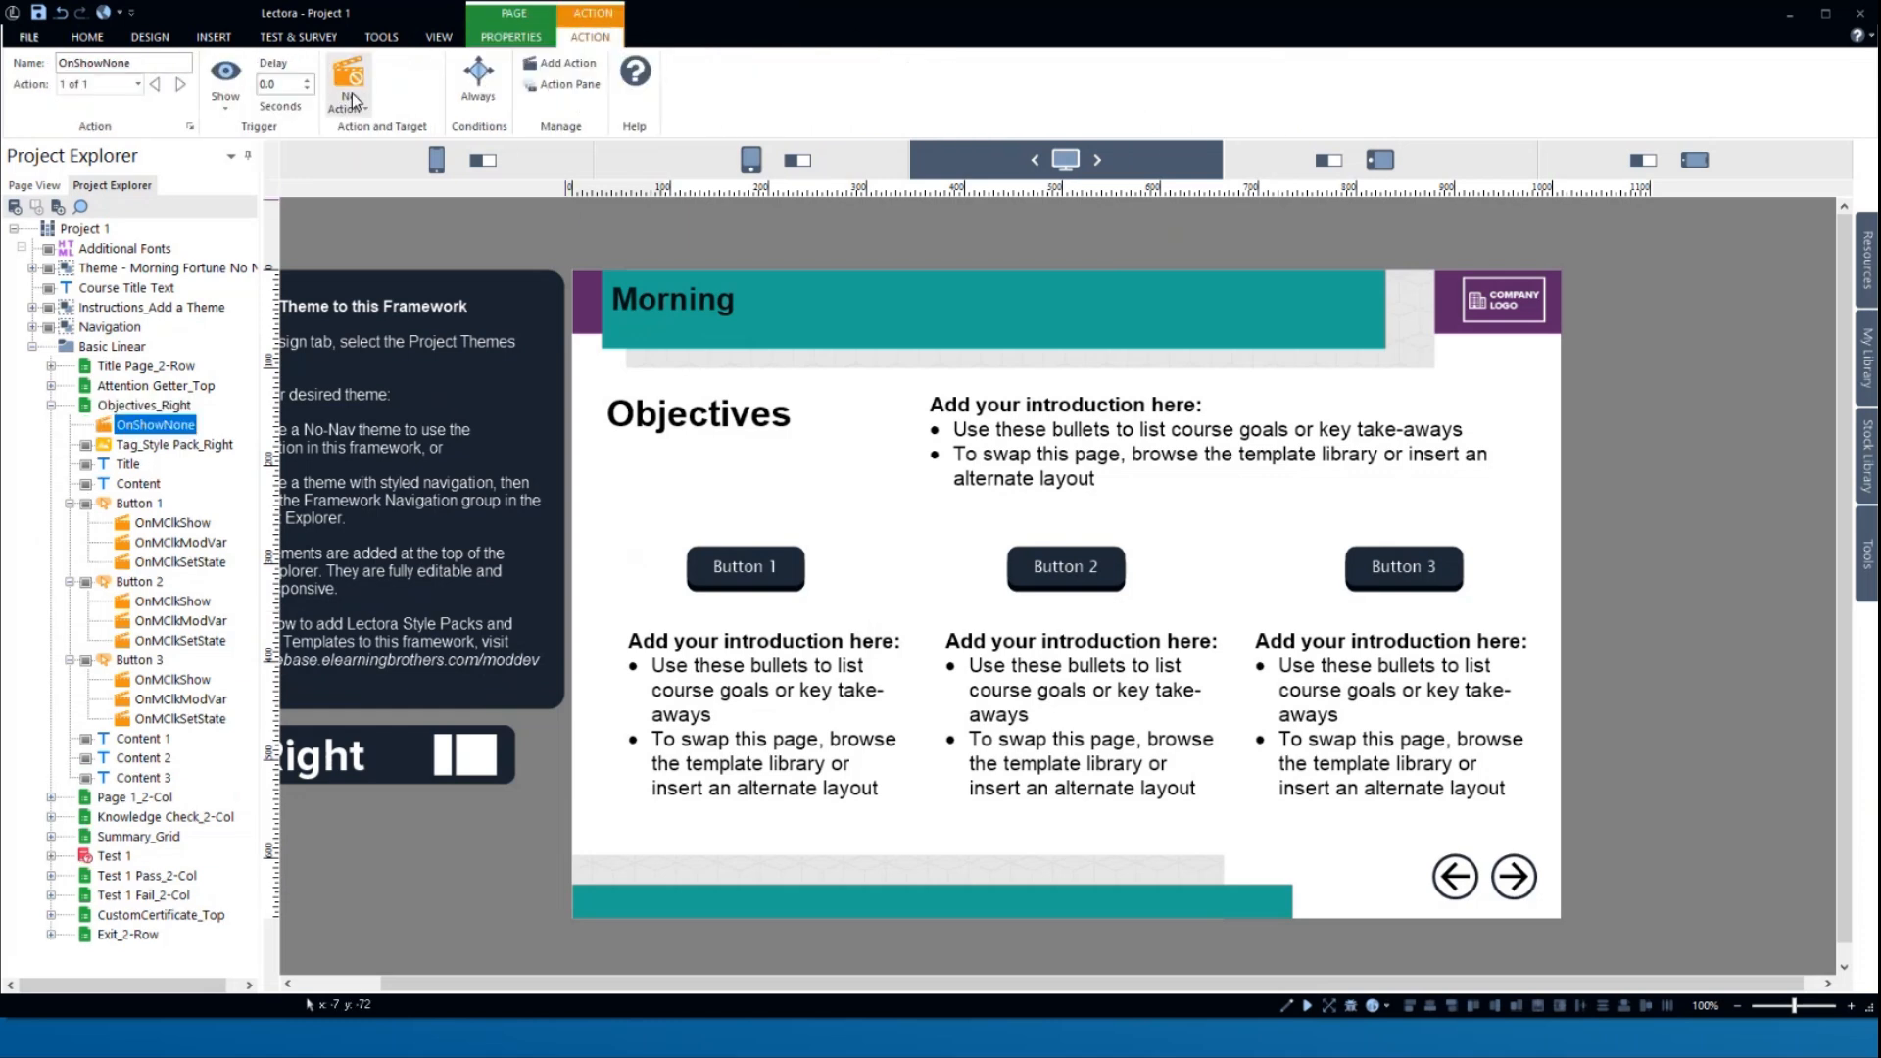
pyautogui.click(347, 100)
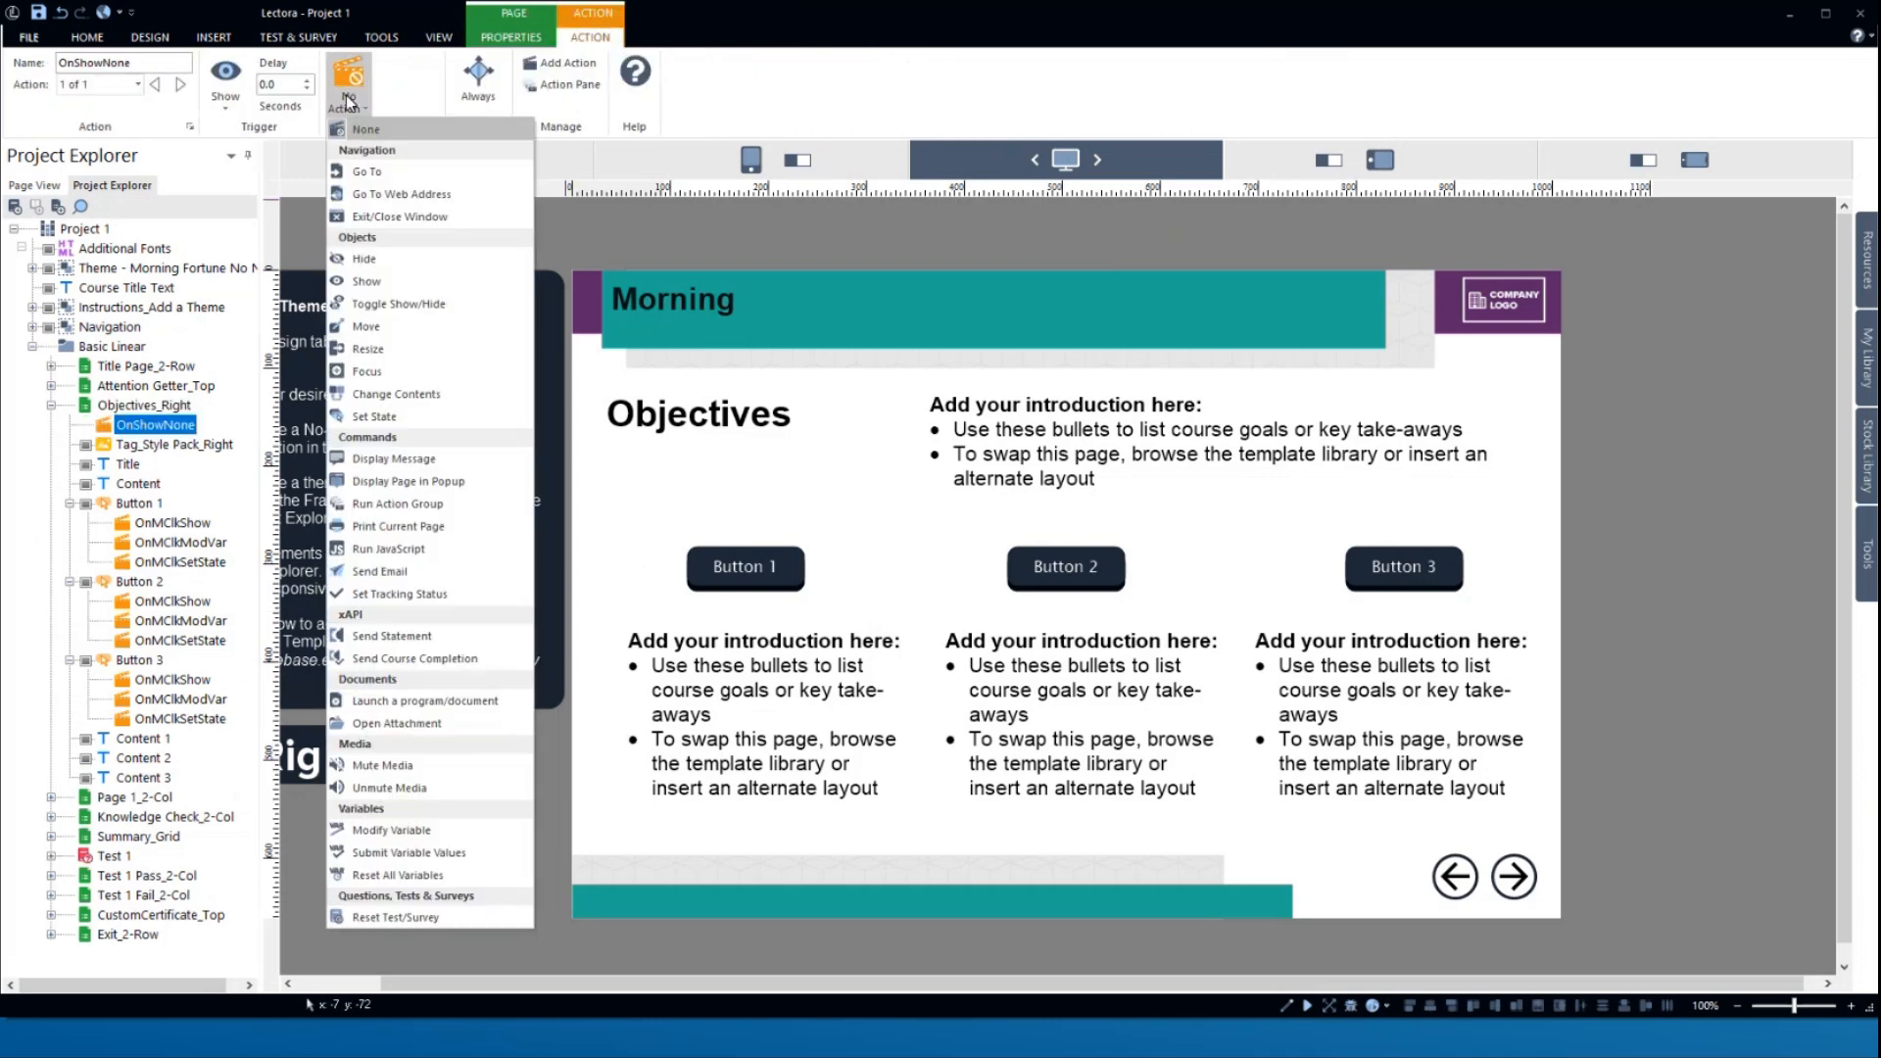
pyautogui.click(372, 407)
pyautogui.click(500, 62)
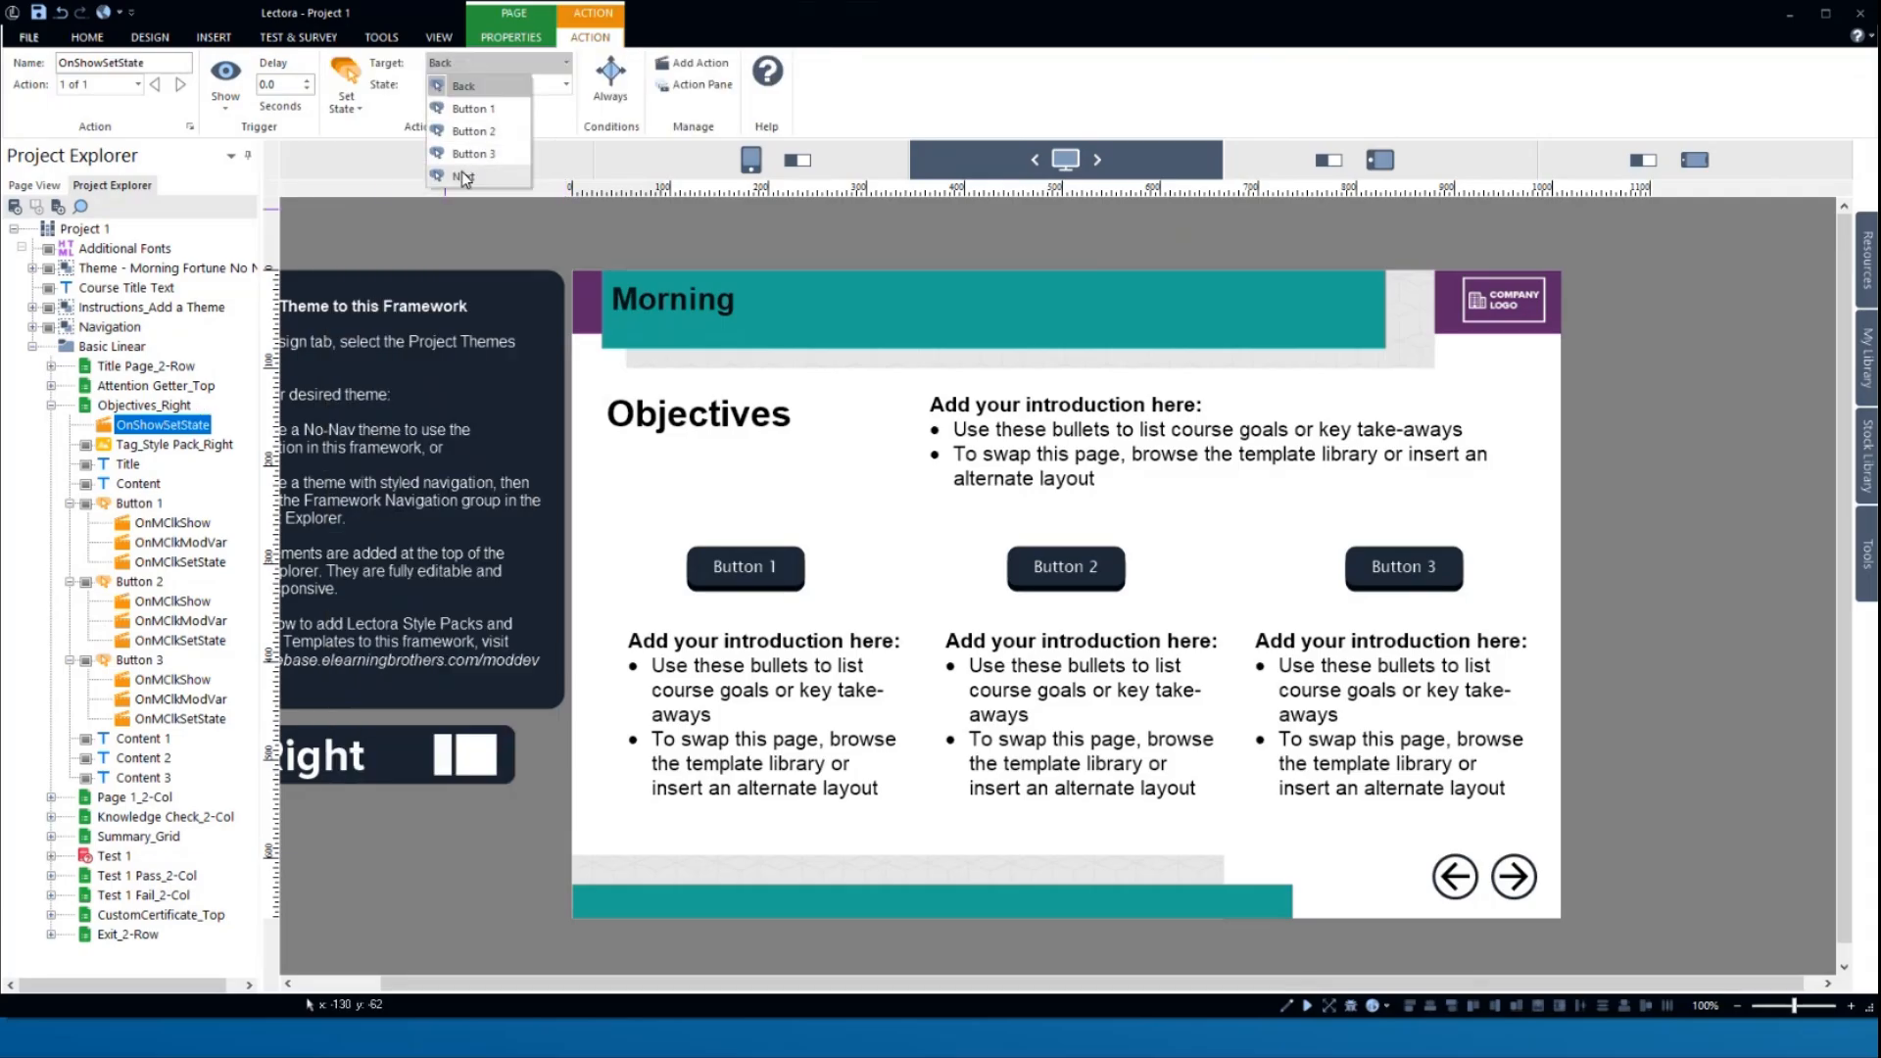
pyautogui.click(462, 172)
pyautogui.click(466, 84)
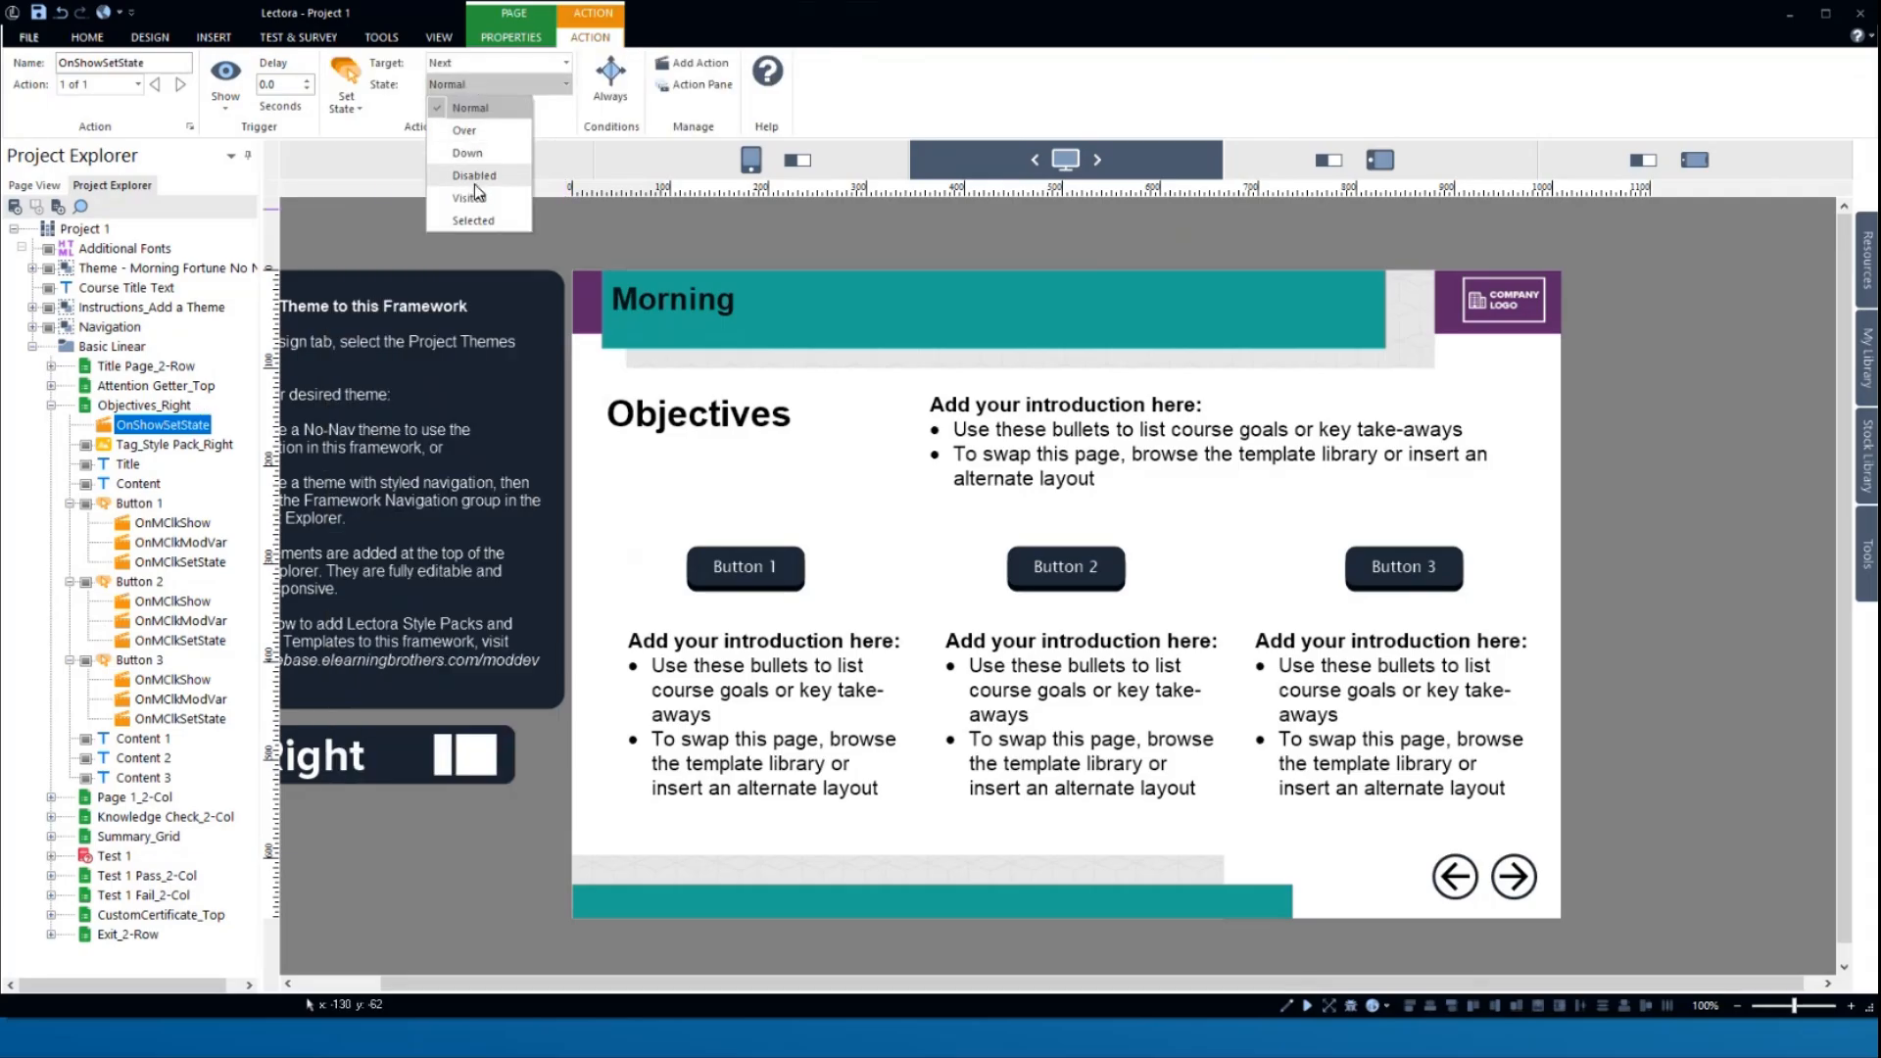
pyautogui.click(474, 178)
# - Add a condition to the page's set-state action with _Reveal, Does Not Contain and the value "a"
pyautogui.click(614, 78)
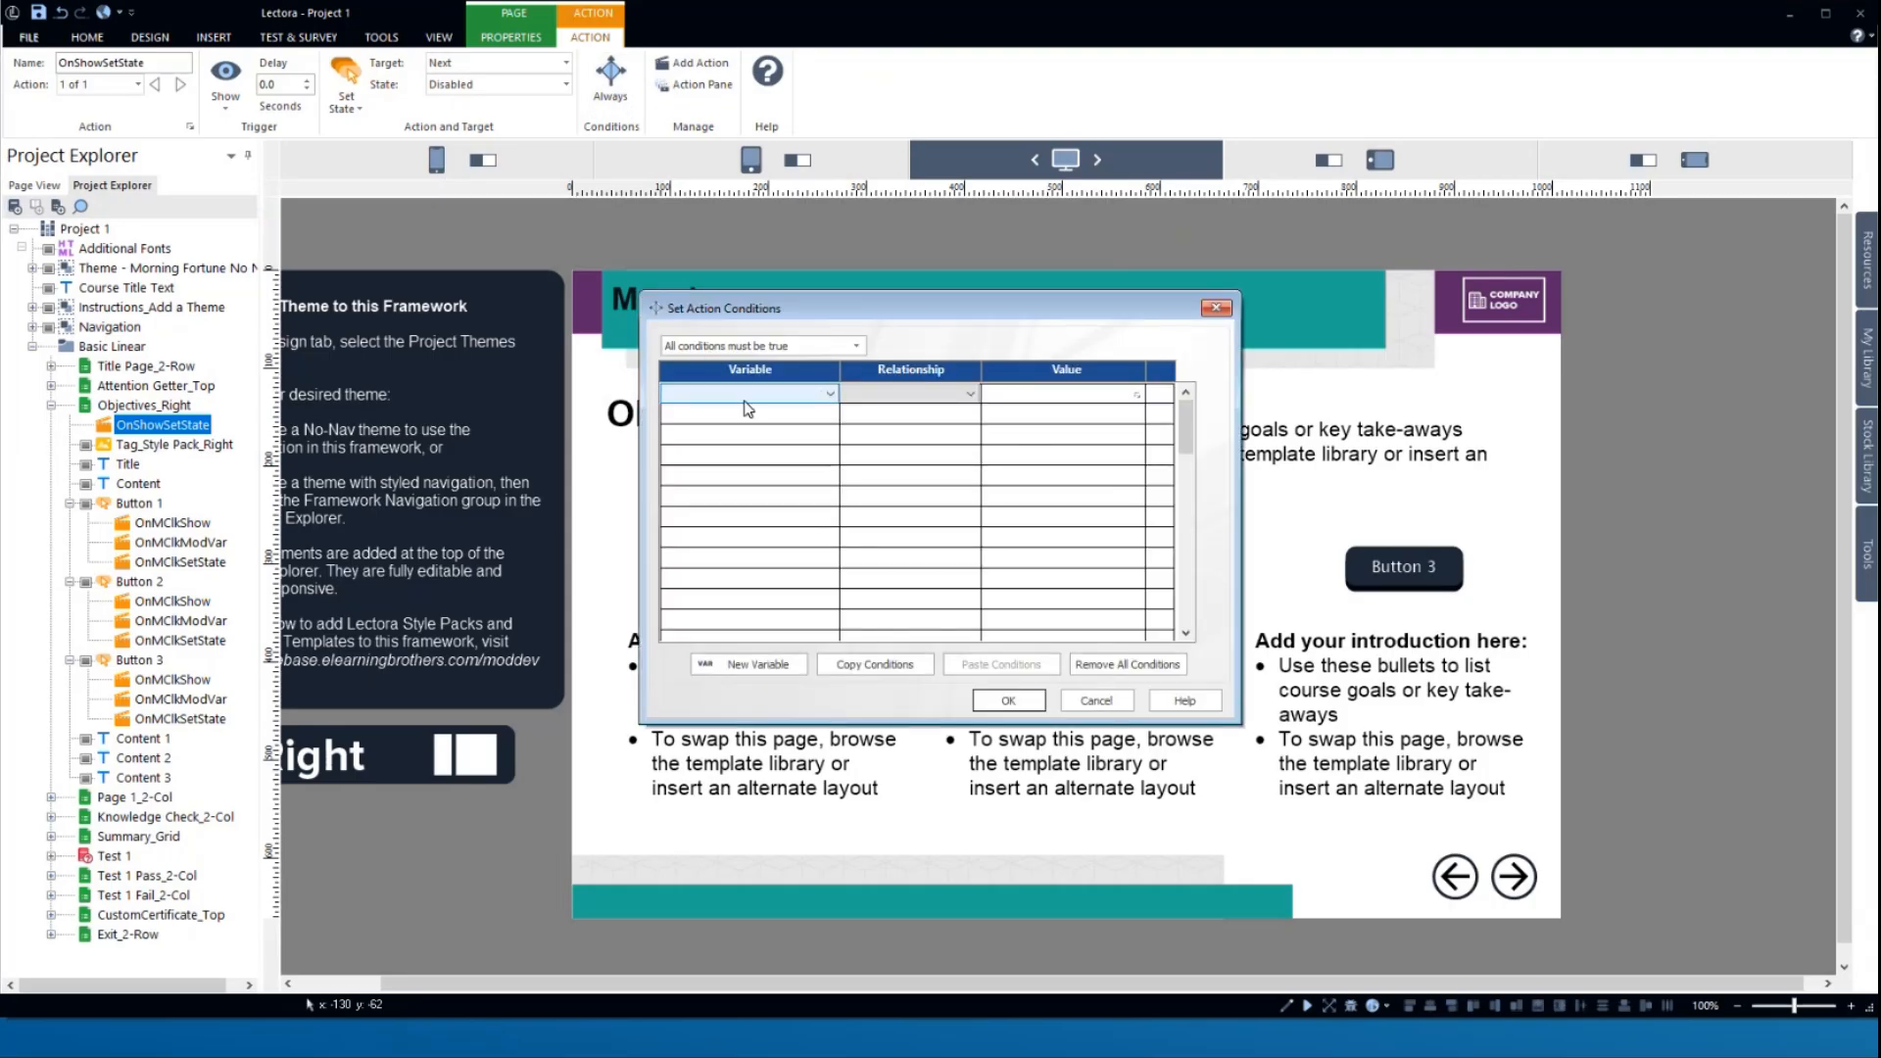
pyautogui.click(743, 393)
pyautogui.click(839, 414)
pyautogui.click(906, 393)
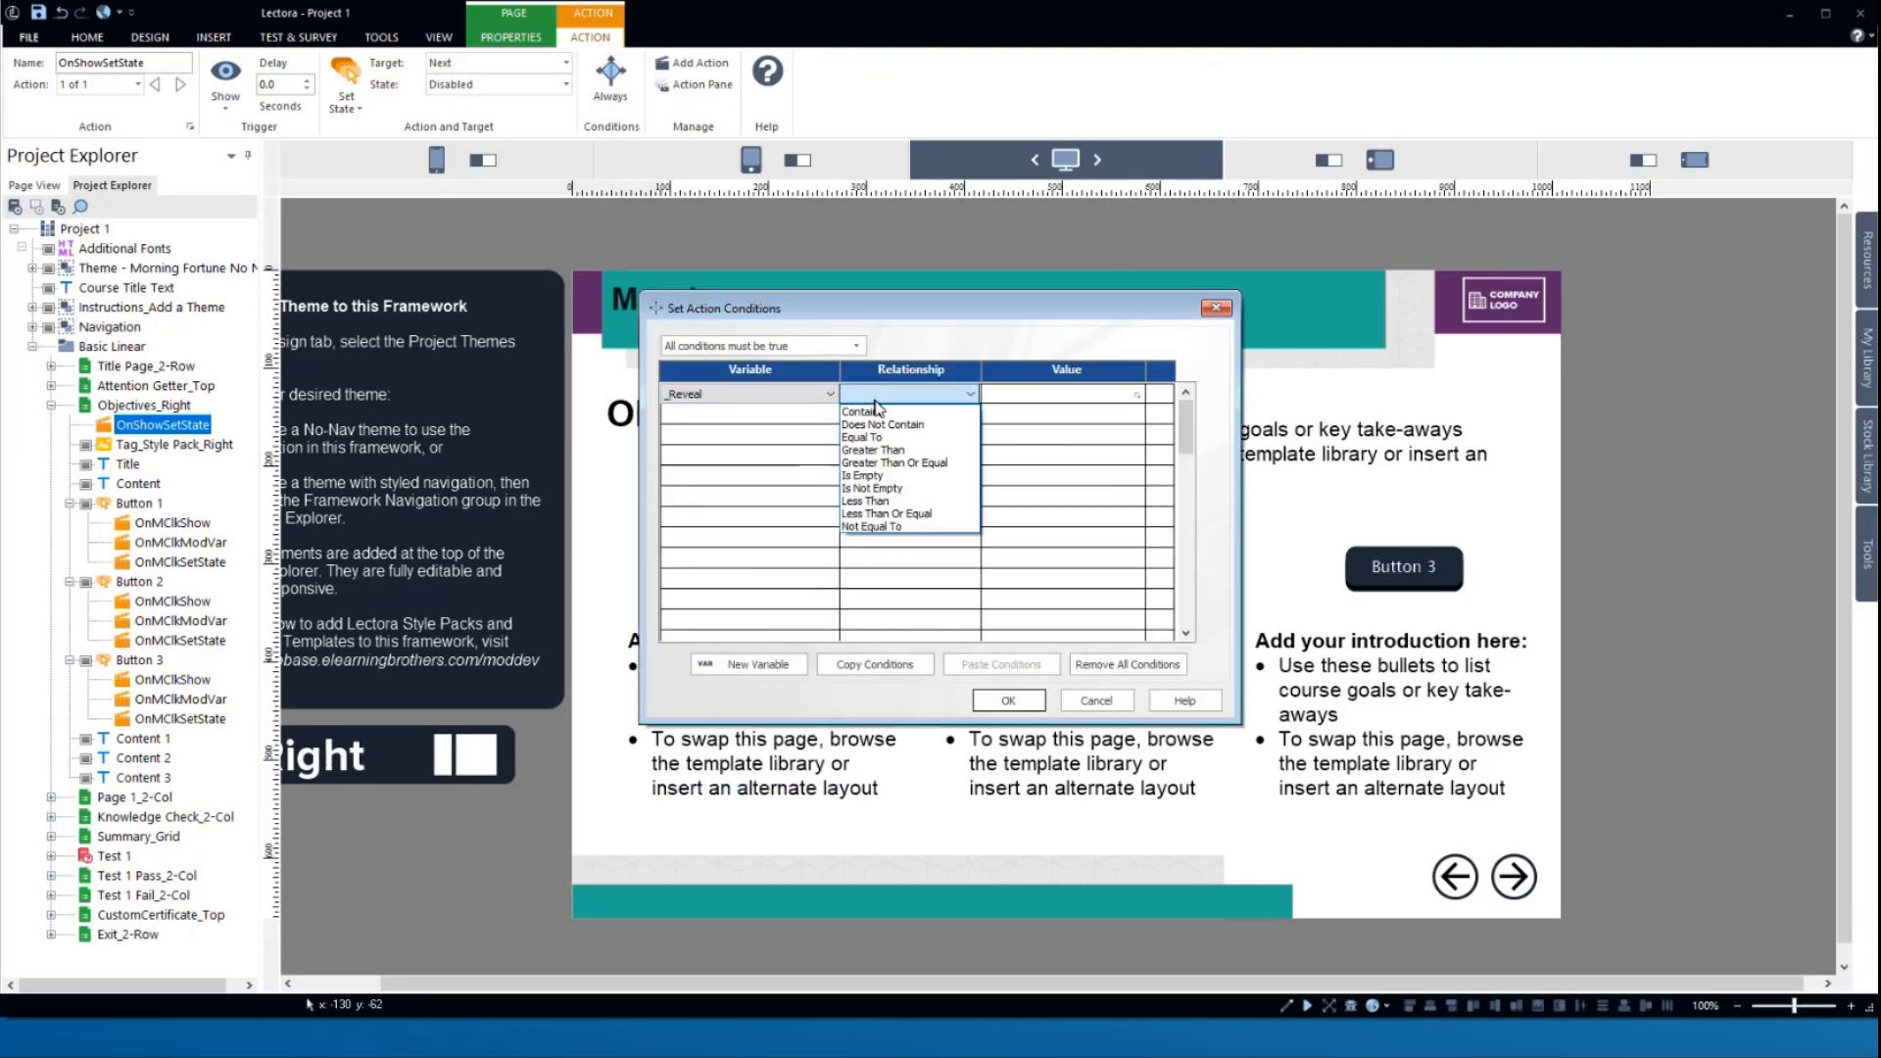
pyautogui.click(901, 485)
pyautogui.click(1009, 393)
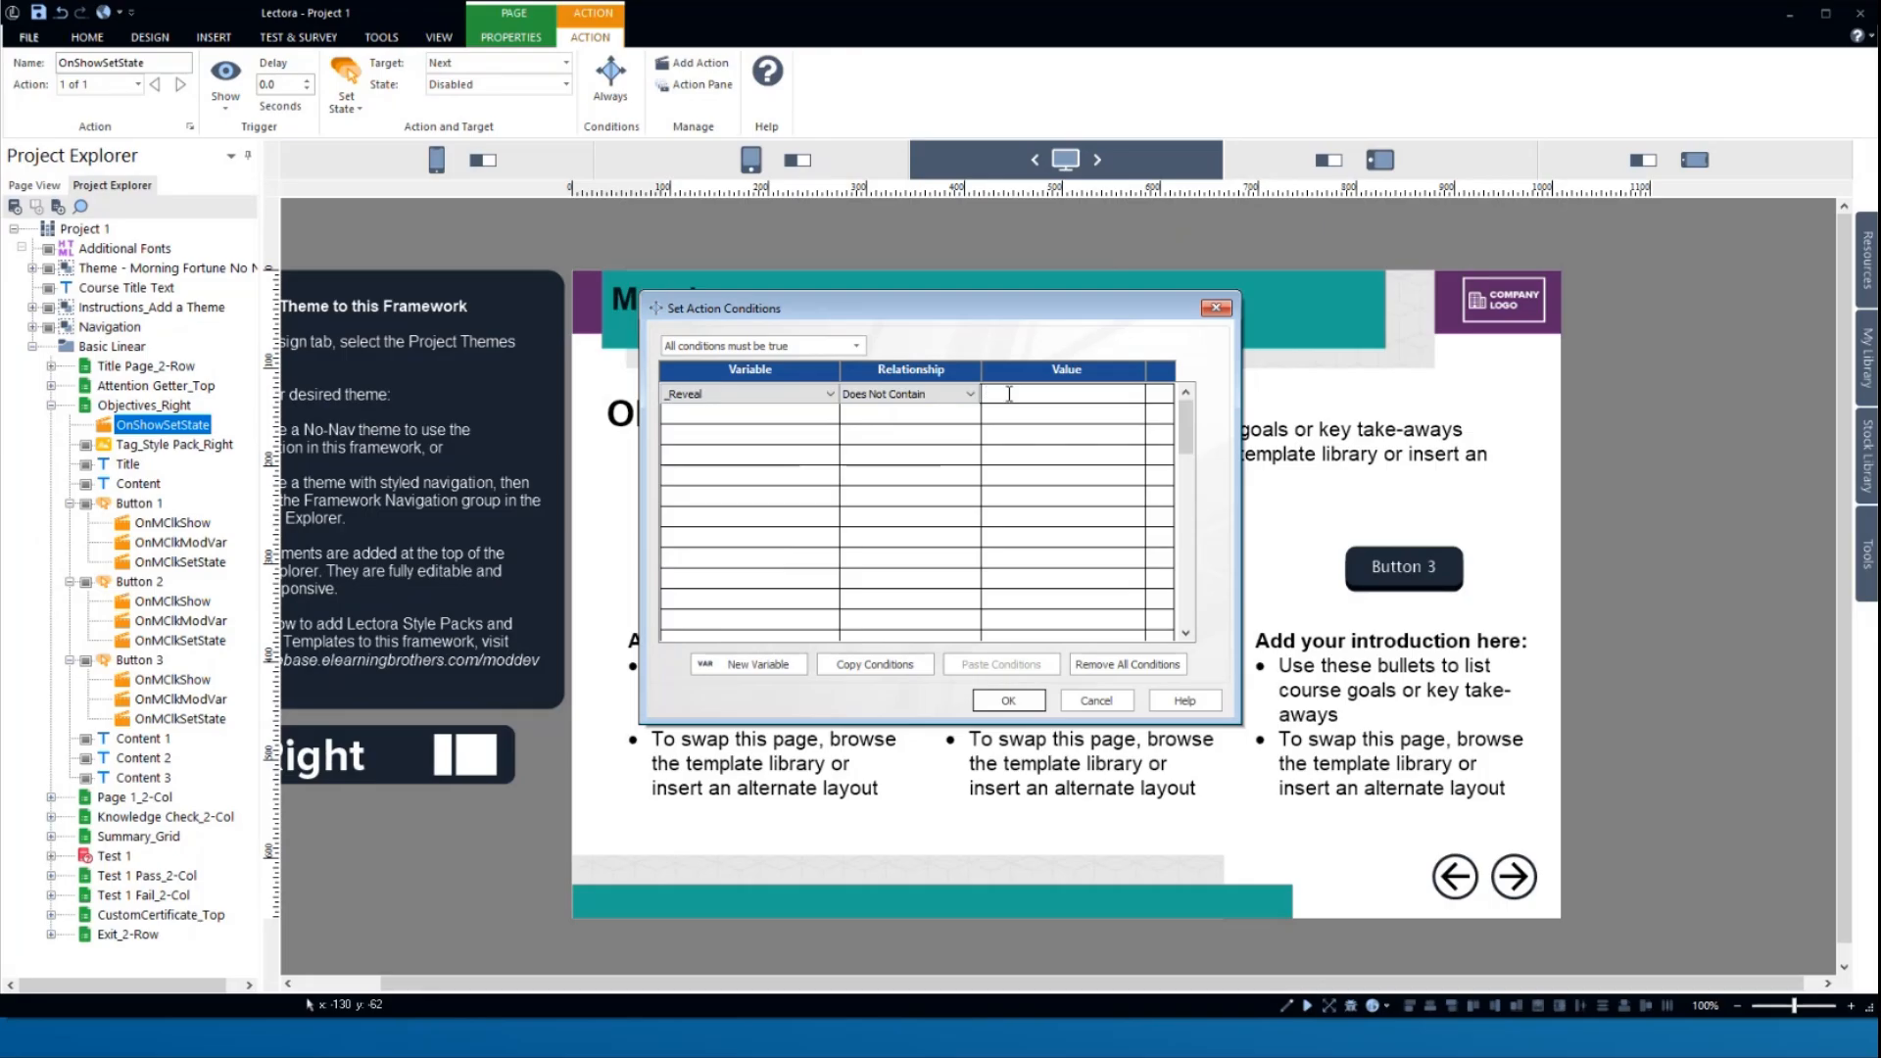
pyautogui.write('a')
# - Duplicate the Does Not Contain condition twice and set the copies' values to "b" and "c"
pyautogui.click(874, 662)
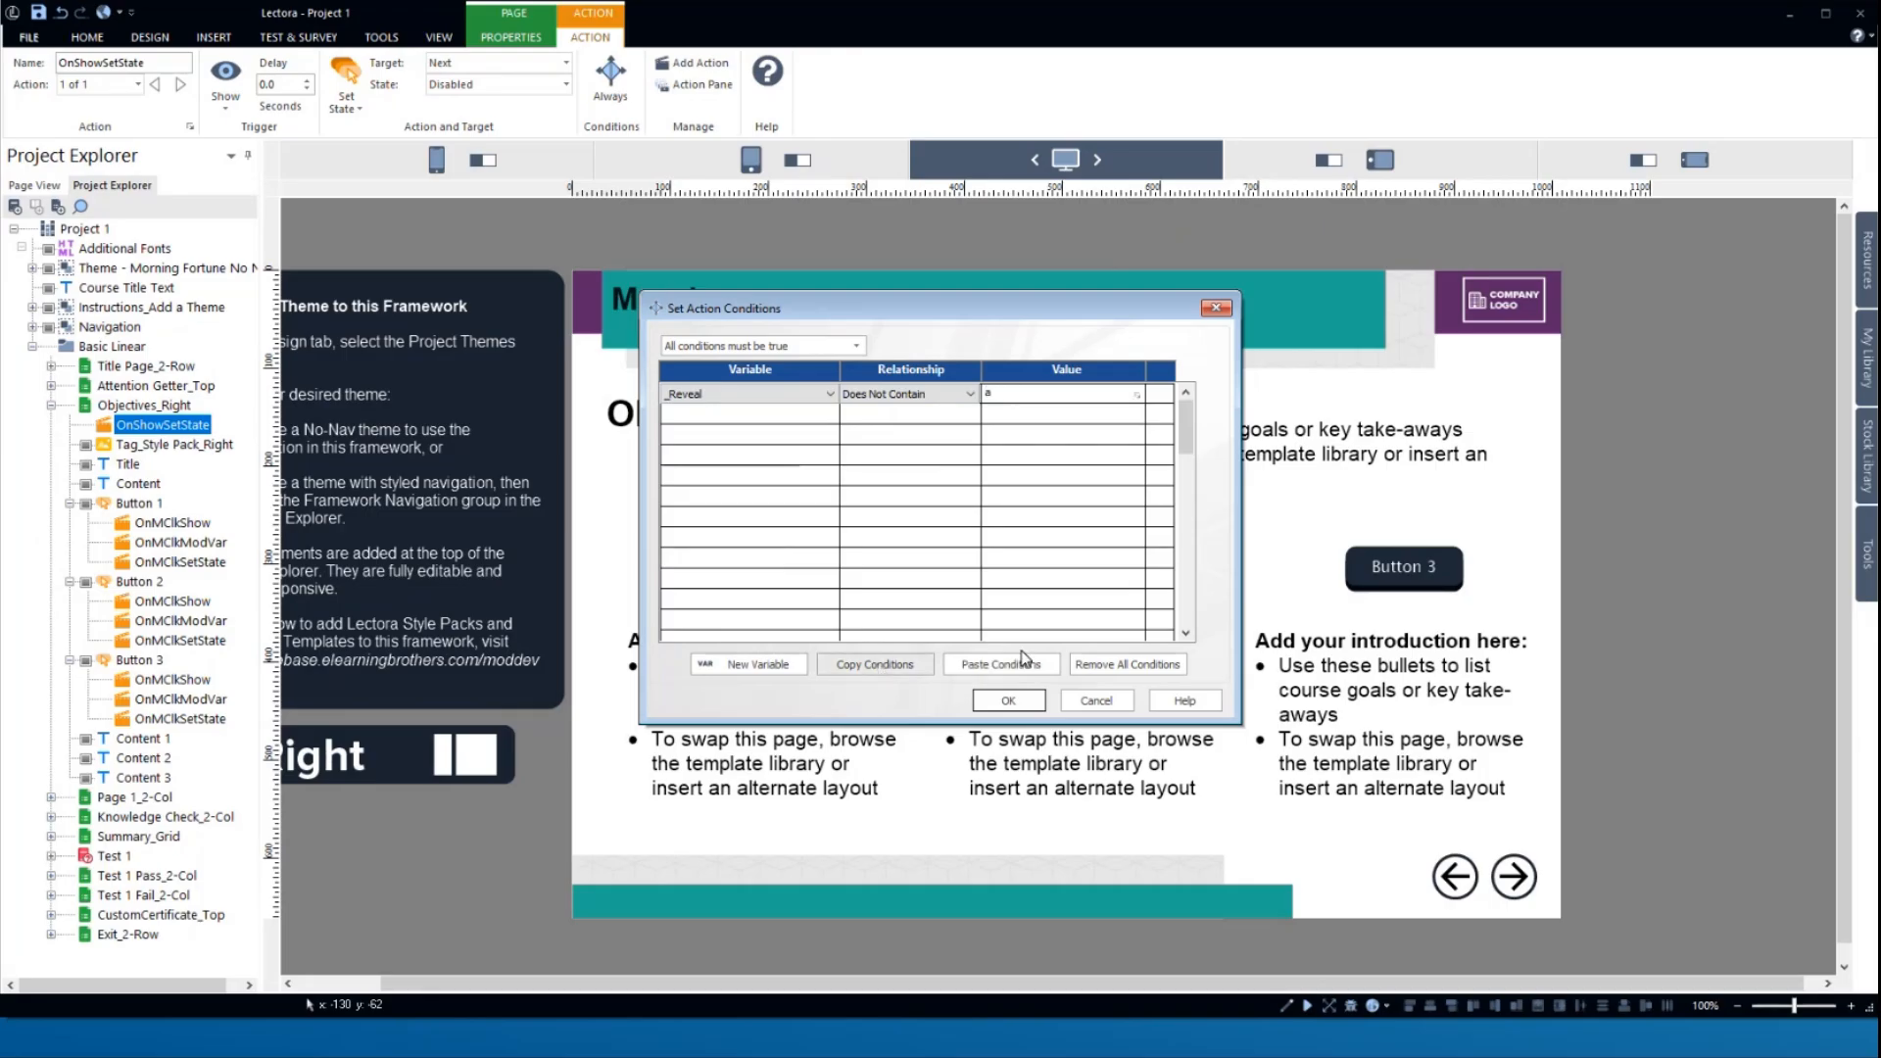
pyautogui.click(1017, 659)
pyautogui.click(1015, 661)
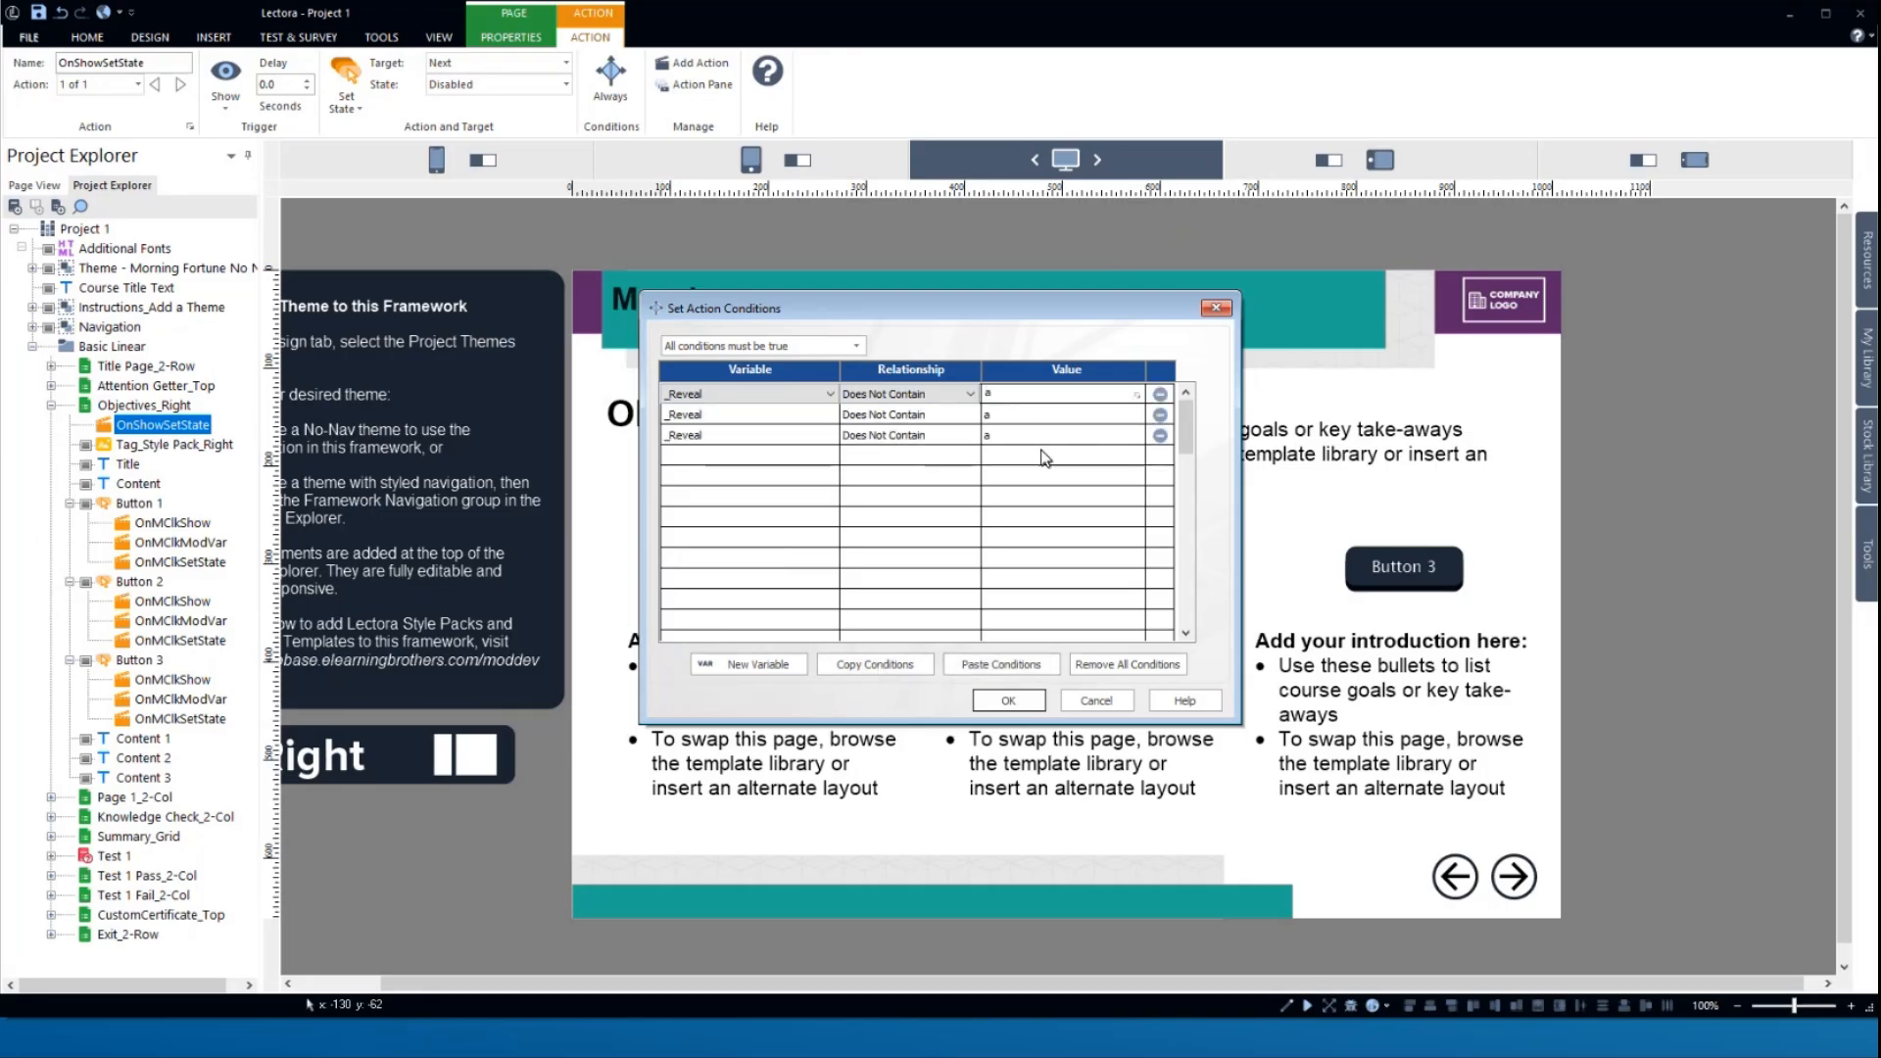
pyautogui.click(1020, 414)
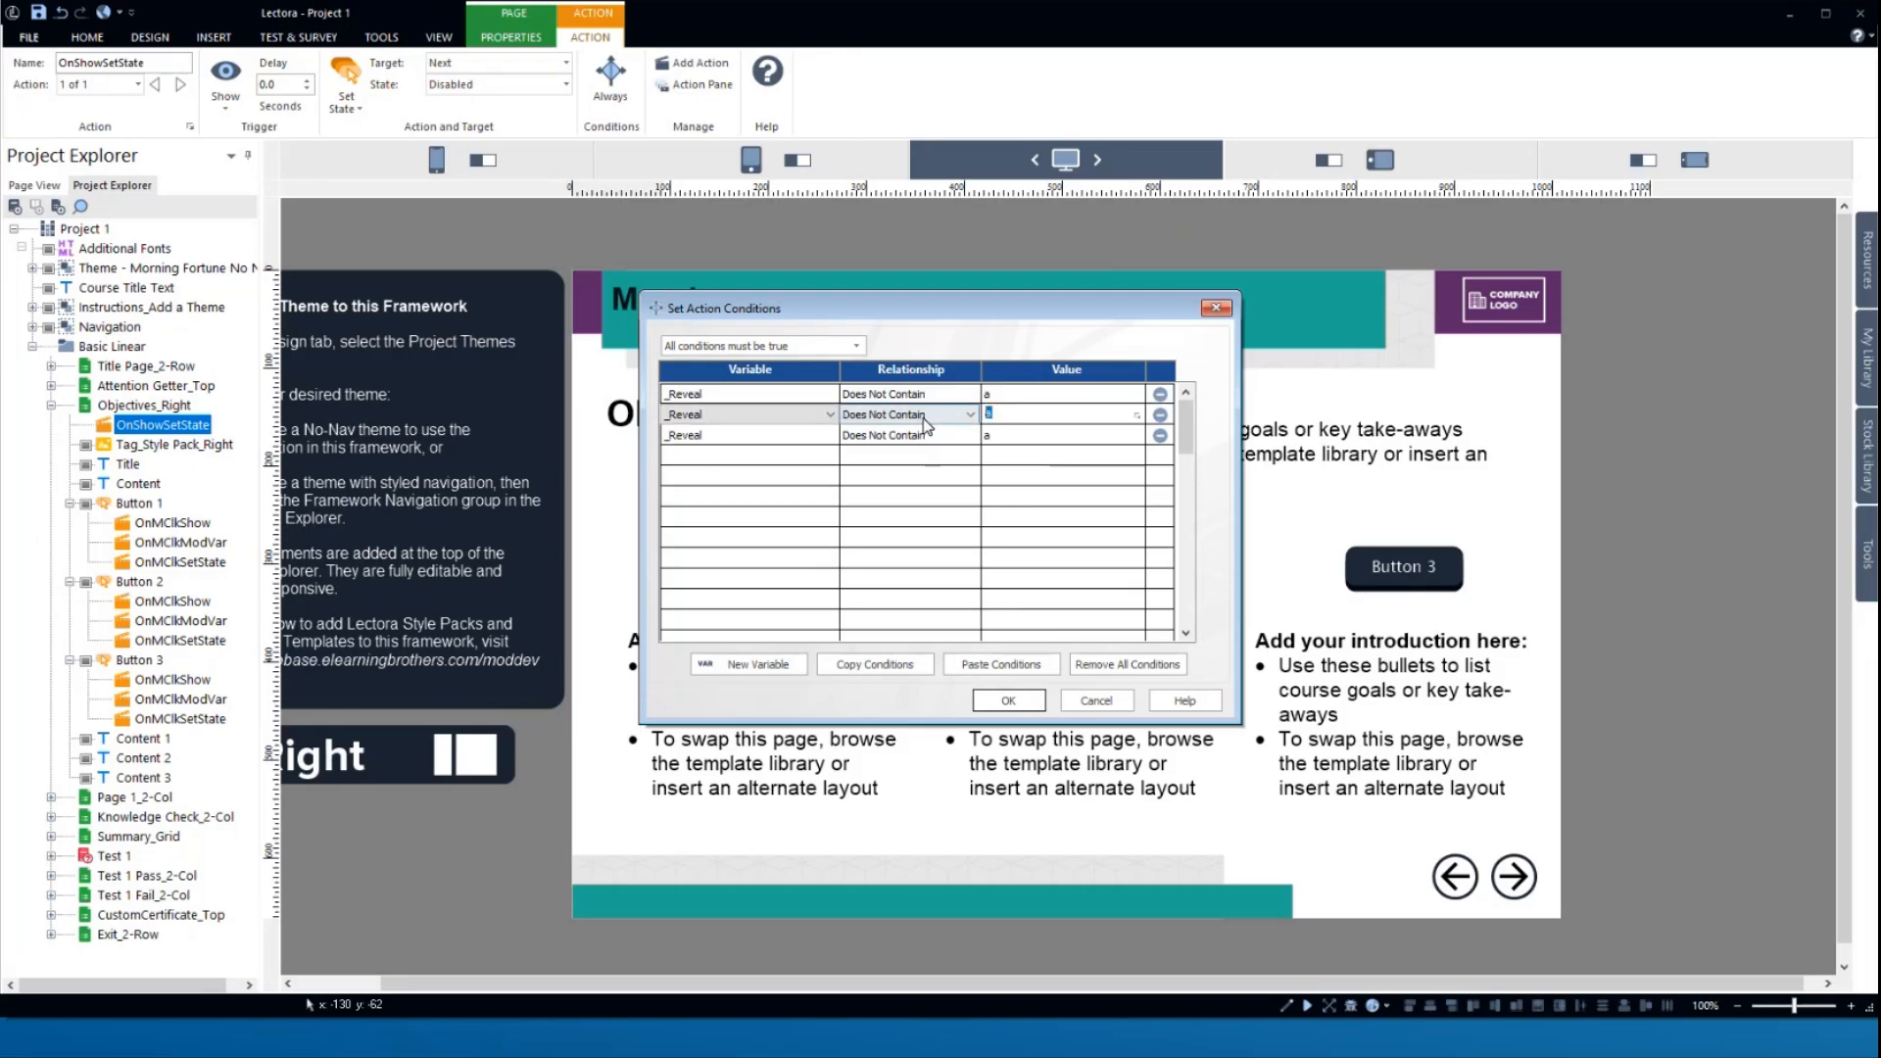
pyautogui.write('b')
pyautogui.click(1019, 434)
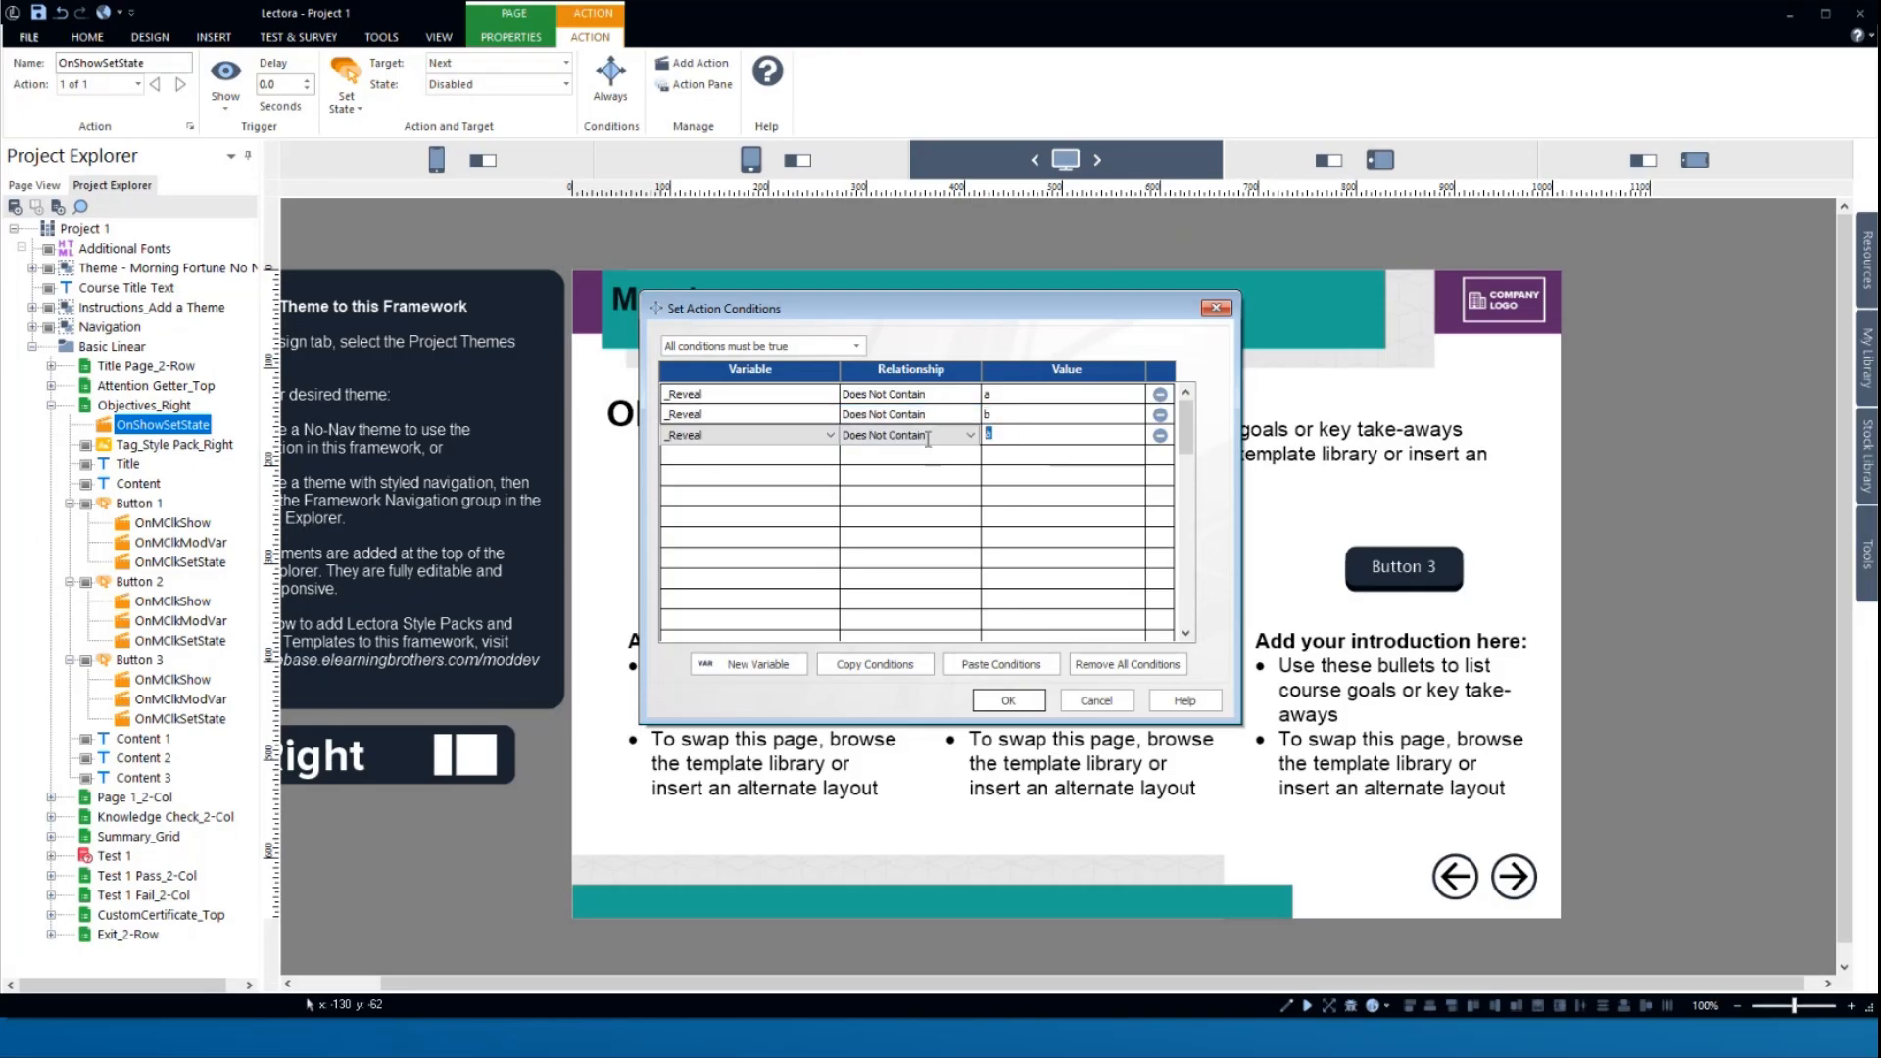
pyautogui.write('c')
pyautogui.click(852, 519)
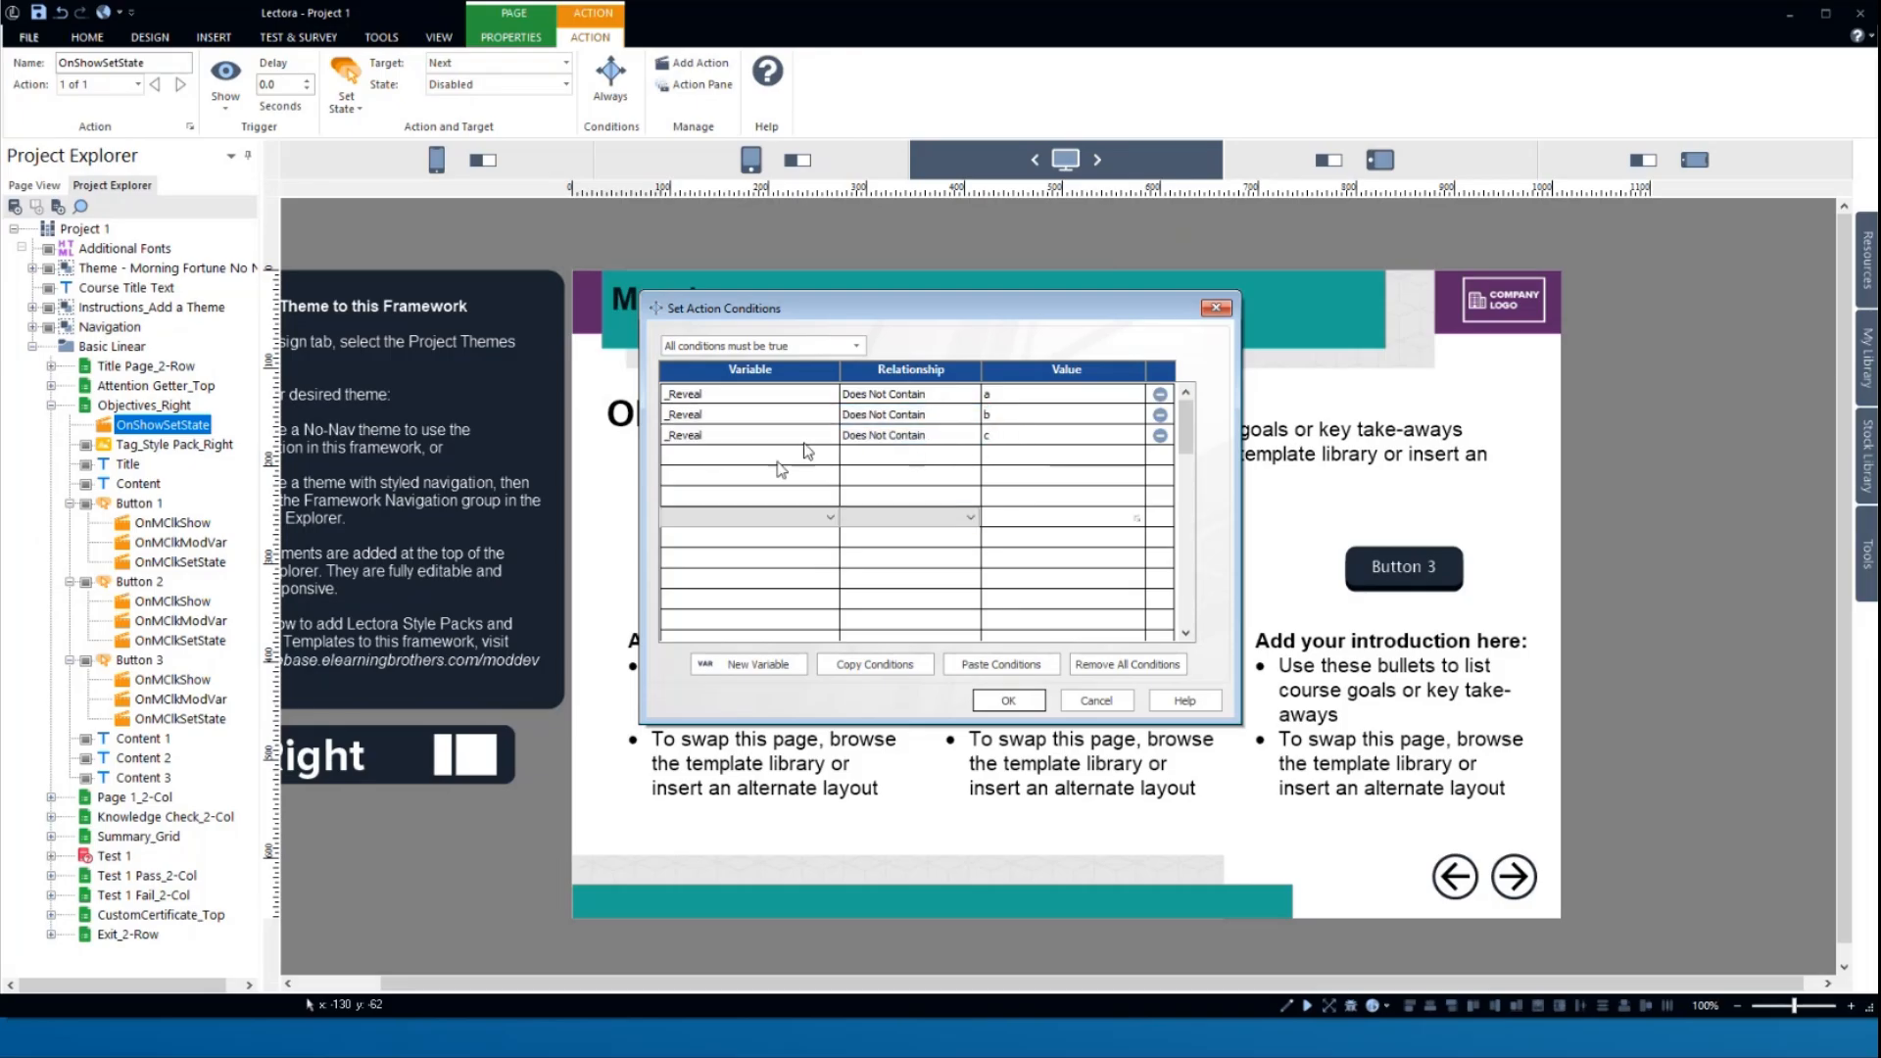
# - Set the page action's conditions to "Any condition can be true" and apply them
pyautogui.click(855, 345)
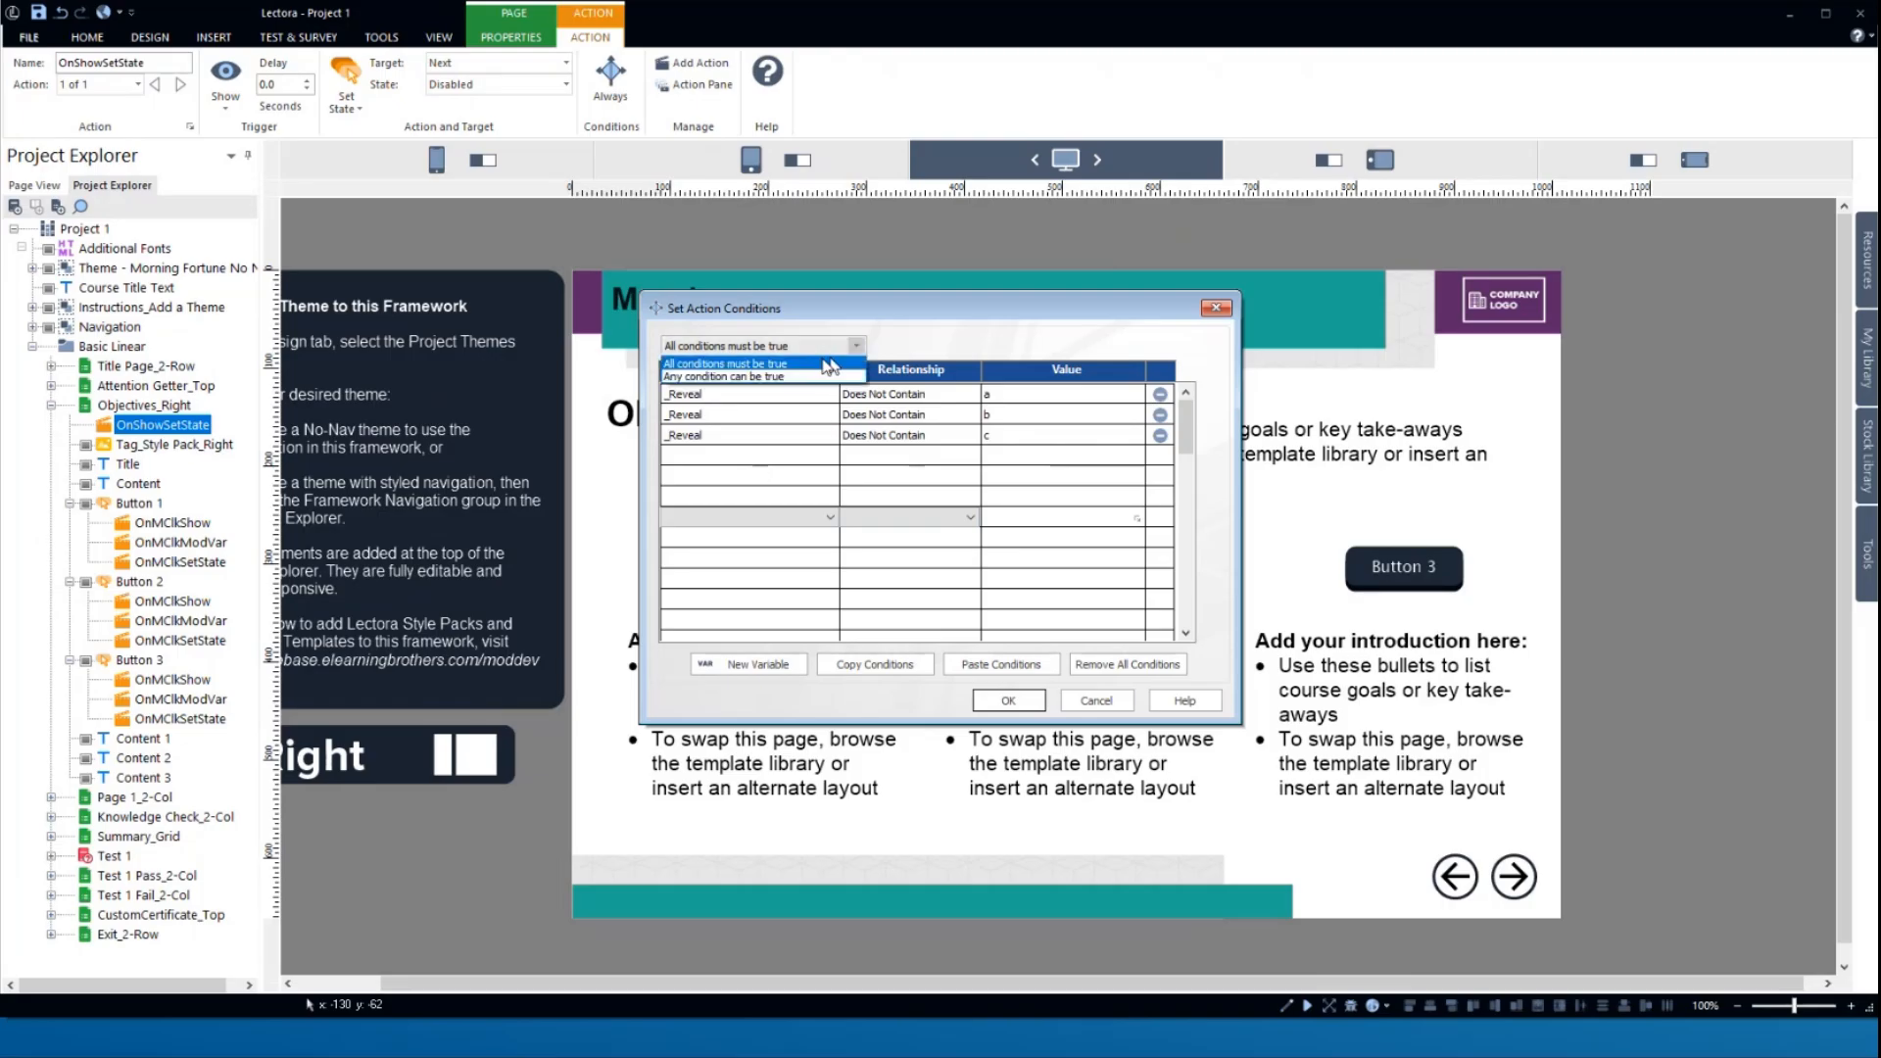
pyautogui.click(681, 380)
pyautogui.click(821, 480)
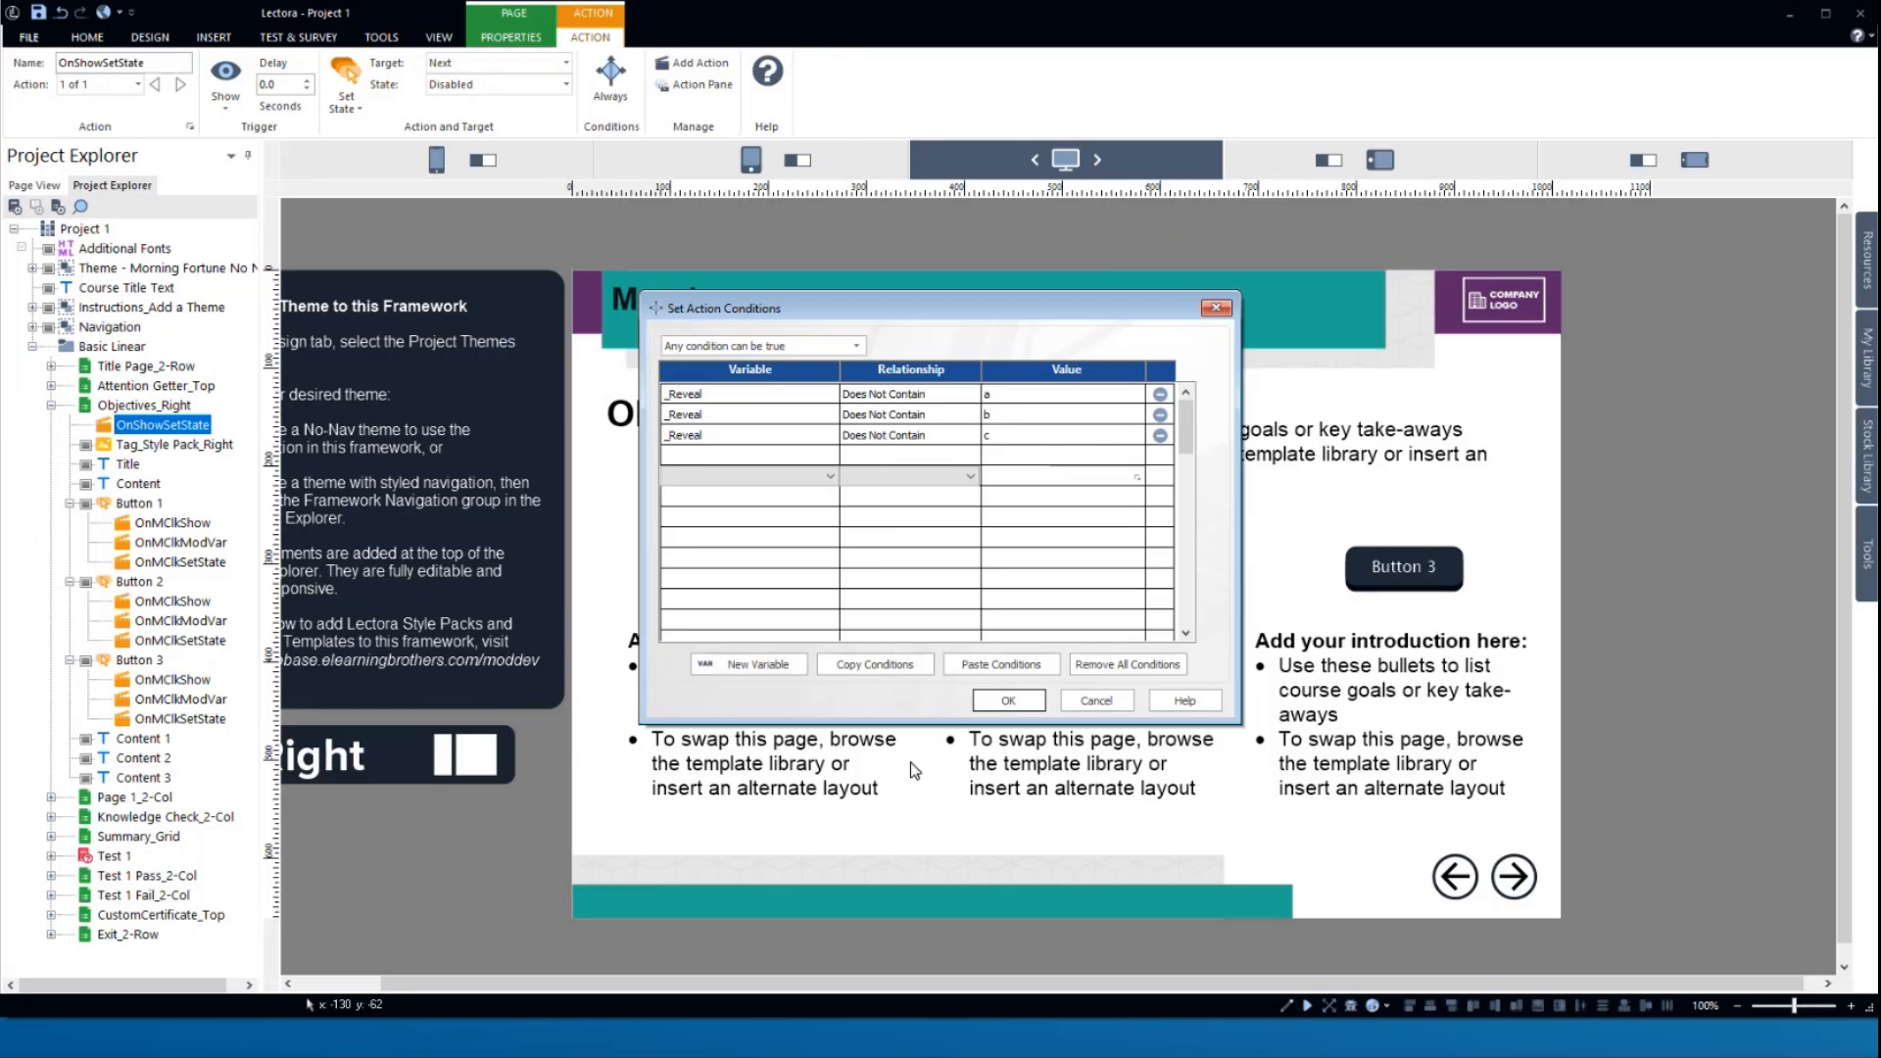
pyautogui.click(1010, 702)
pyautogui.click(492, 850)
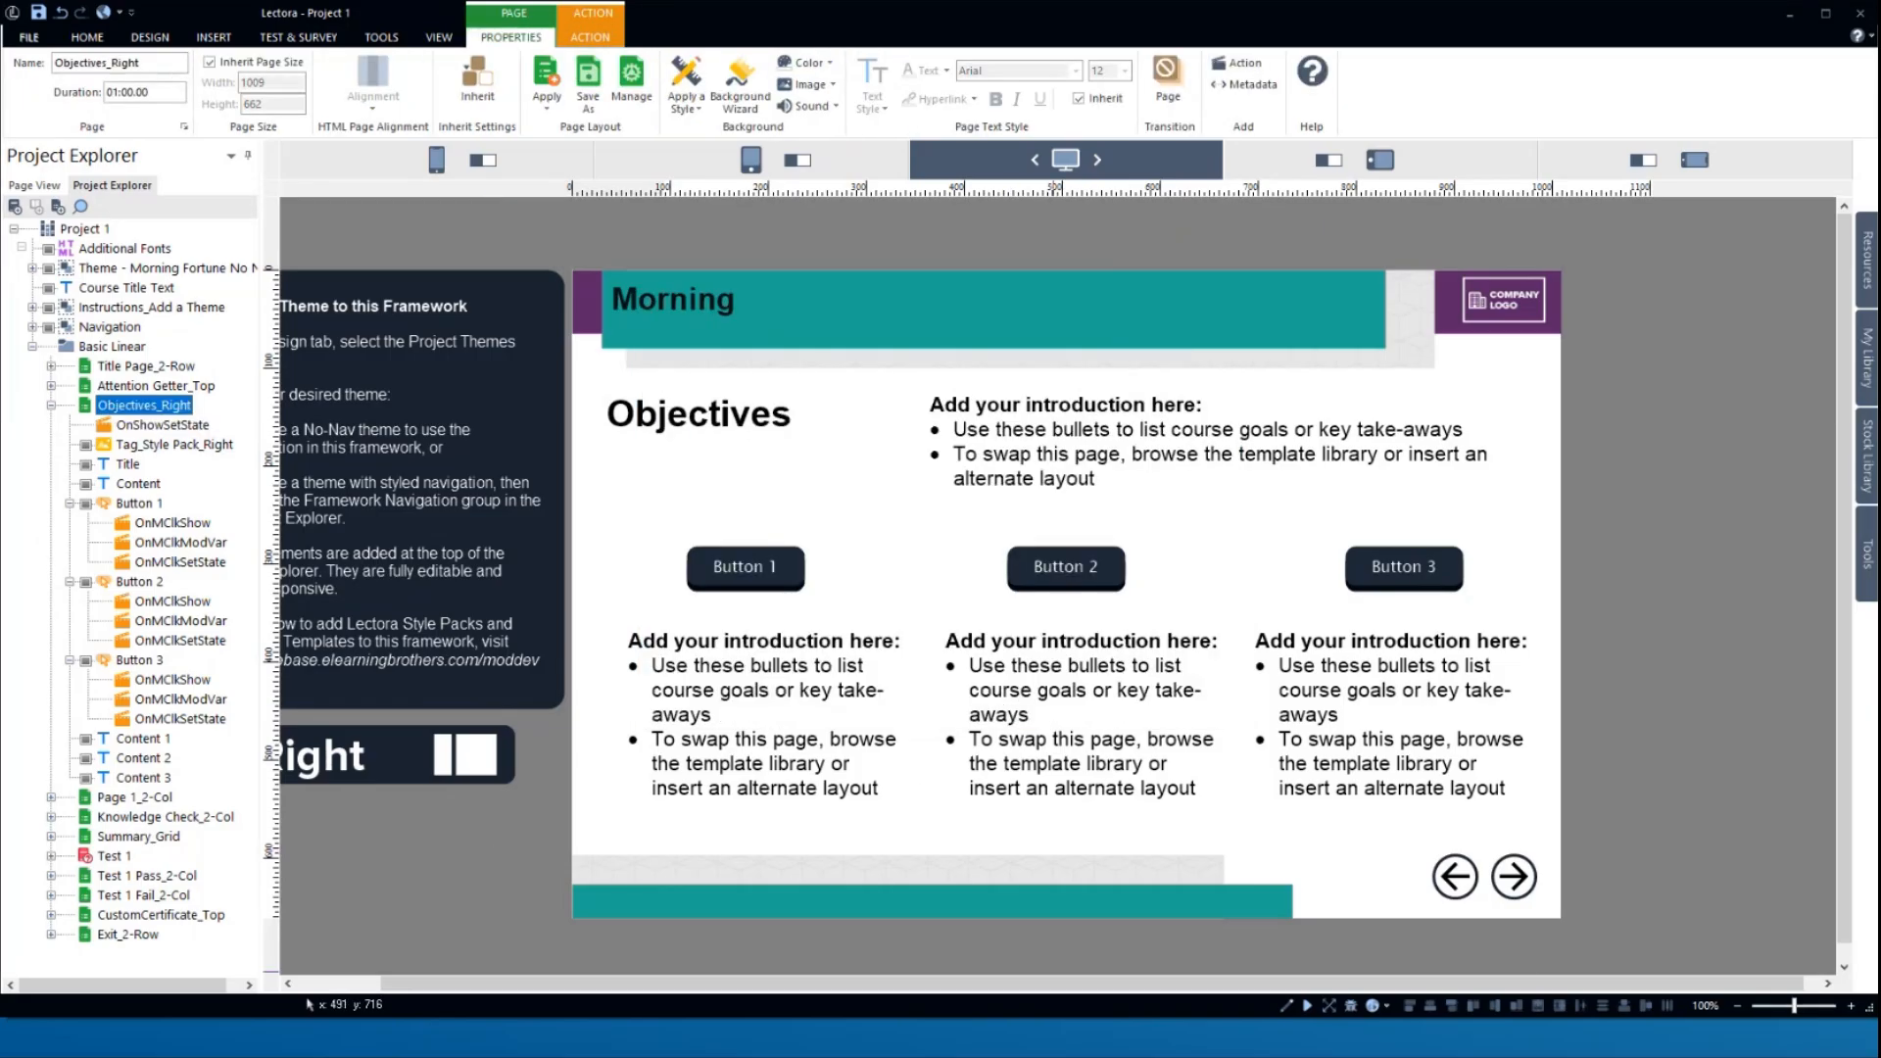
# - Run the Objectives page, test Buttons 1, 3 and 2, go to the following page and back, and return to editing
pyautogui.click(1307, 1007)
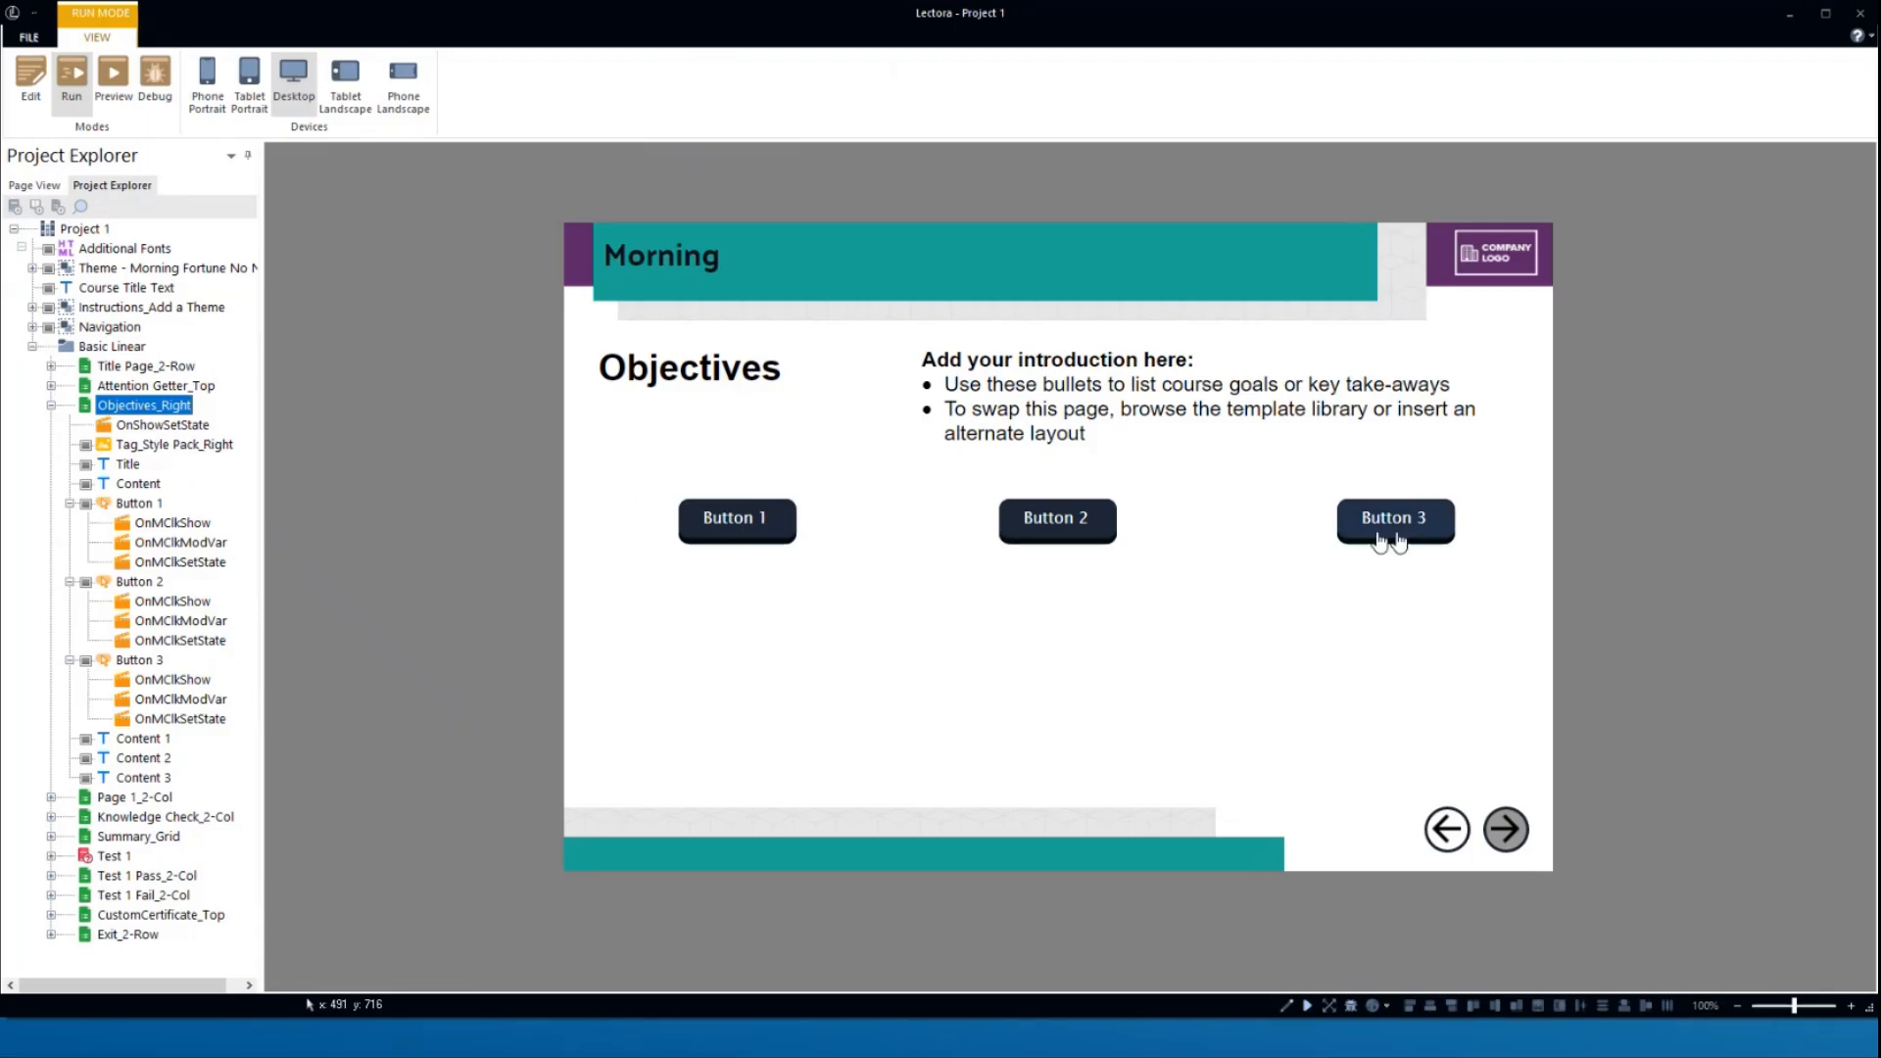
pyautogui.click(755, 520)
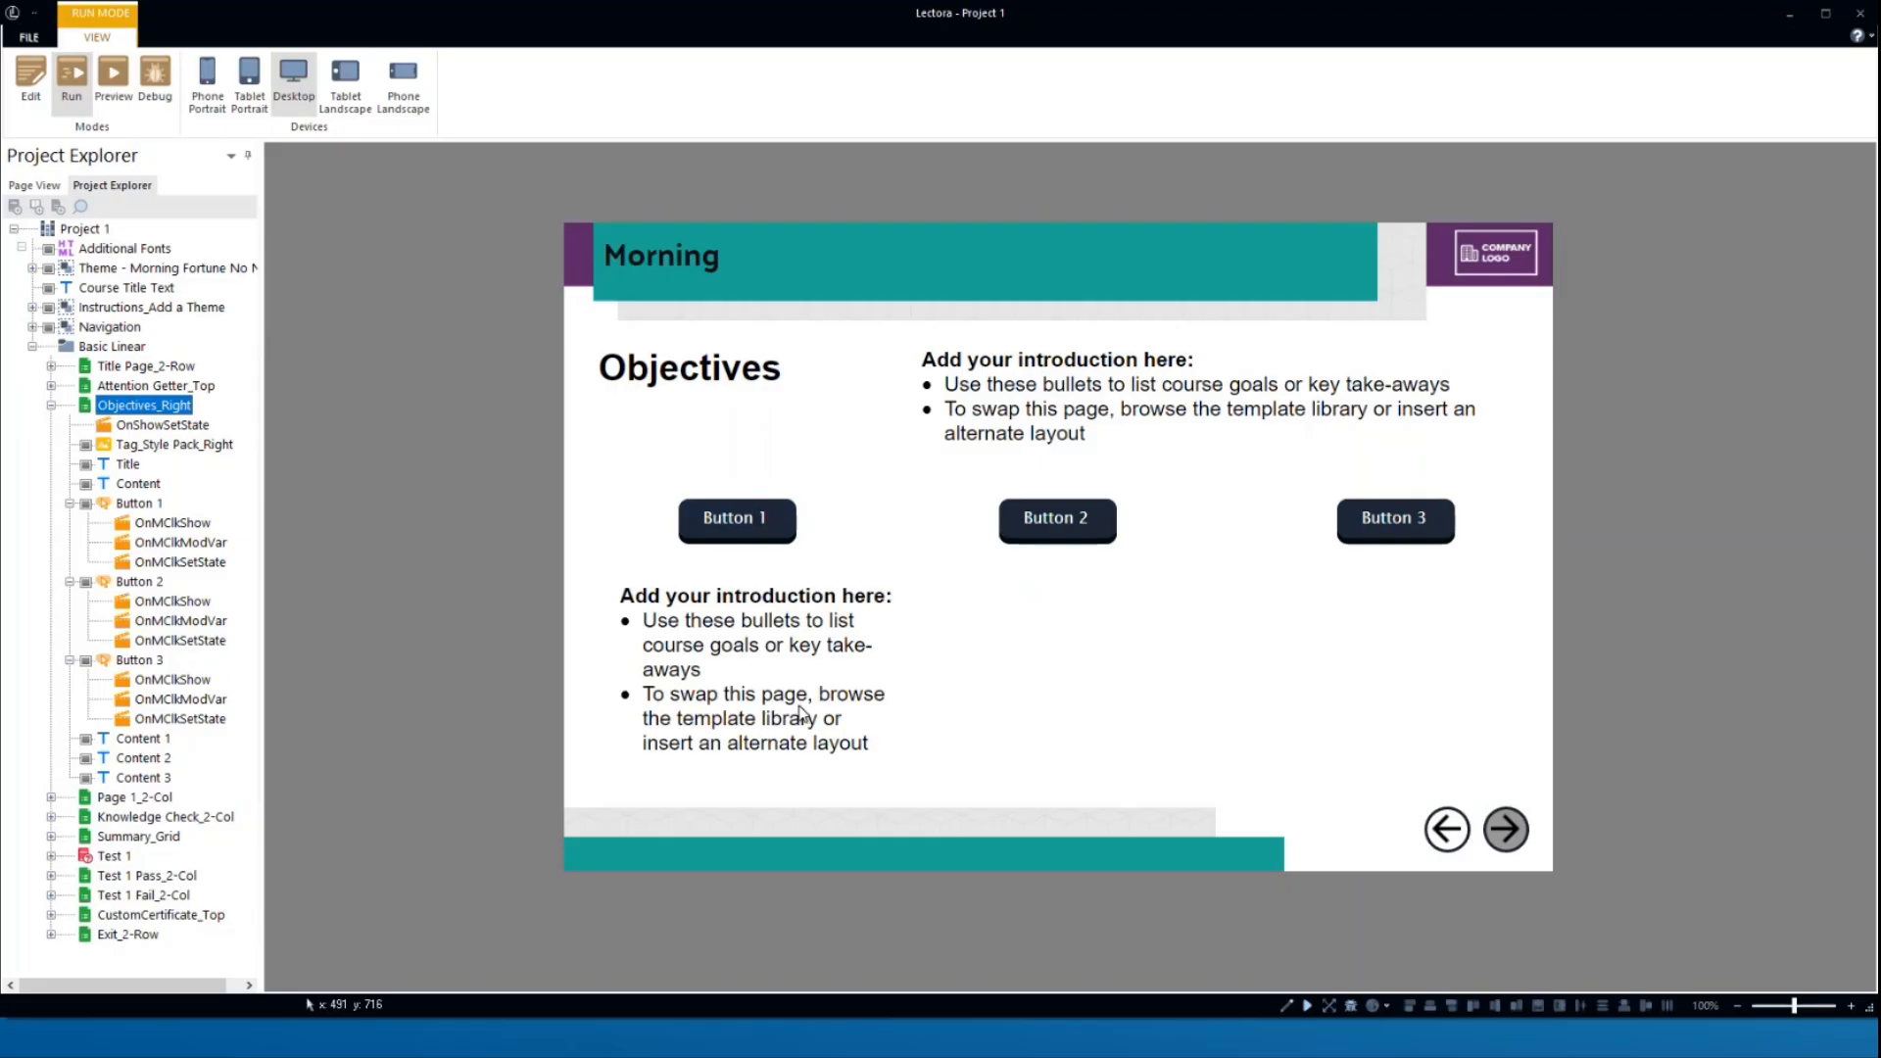
pyautogui.click(1400, 532)
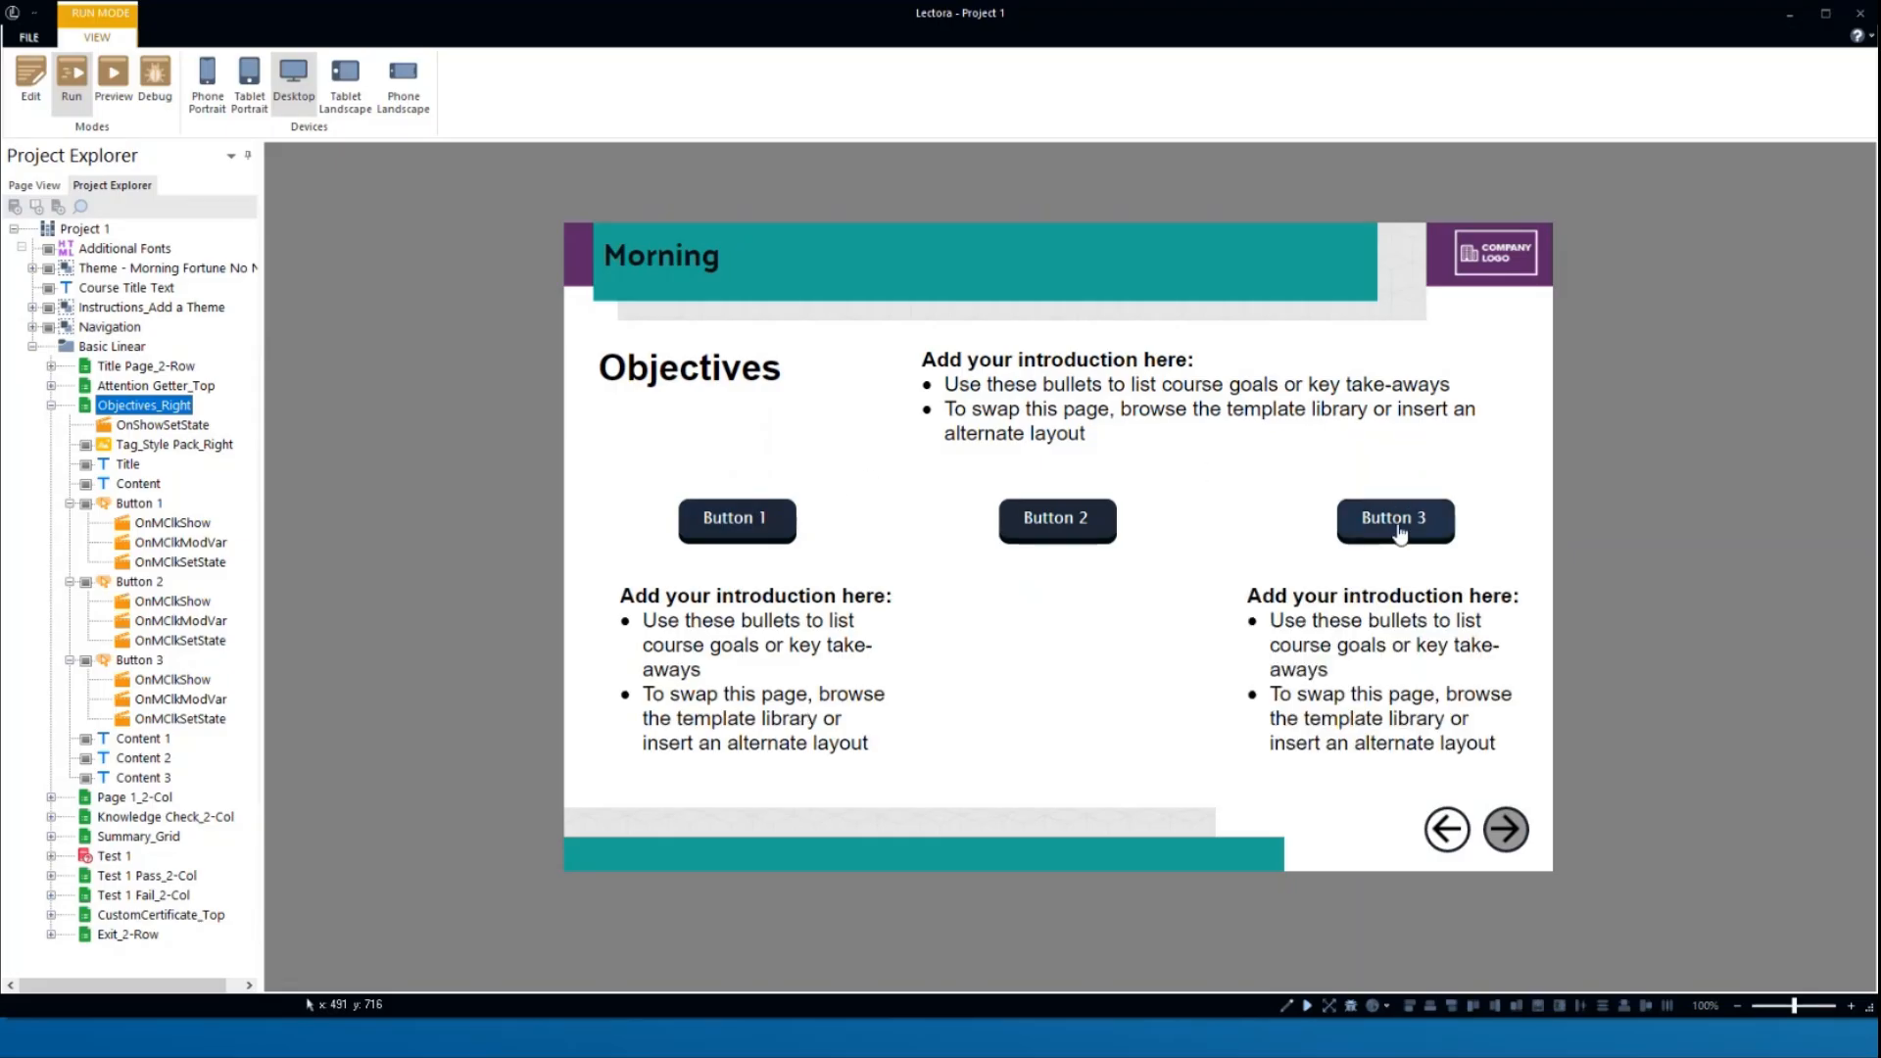
pyautogui.click(1068, 519)
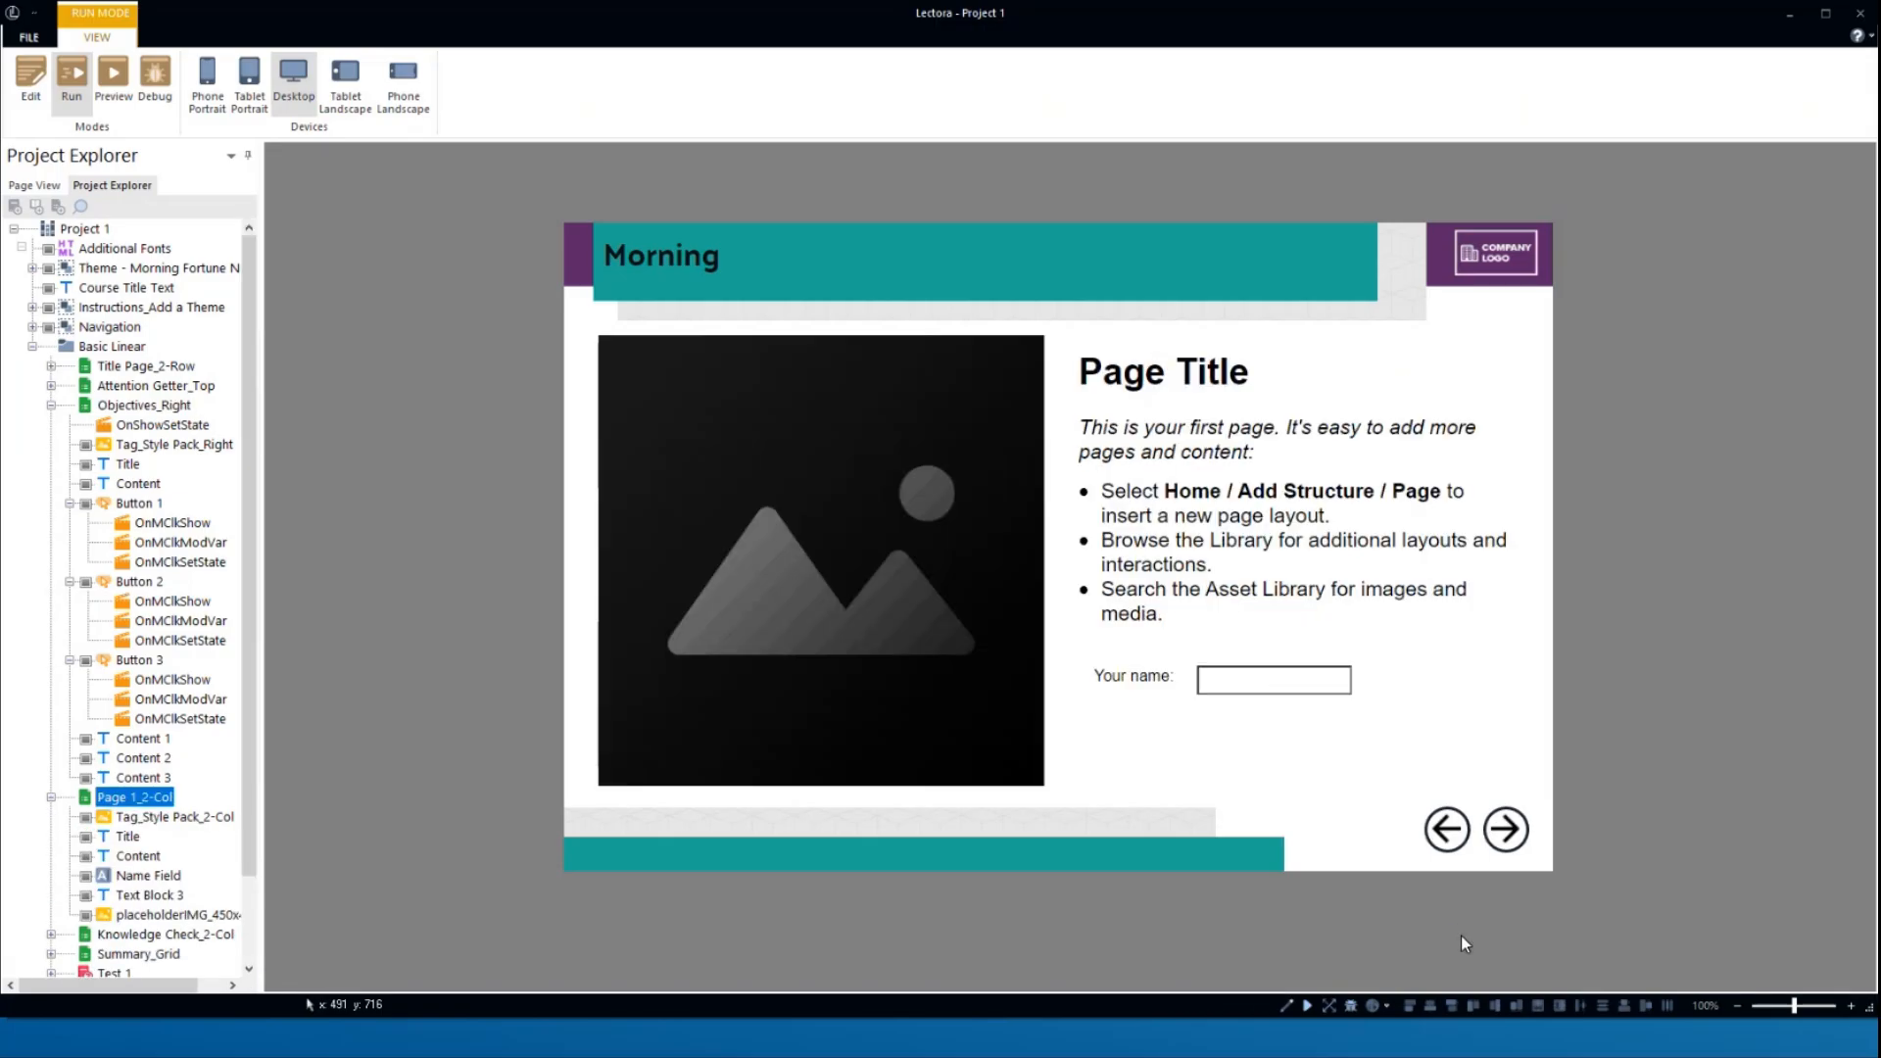
pyautogui.click(1447, 831)
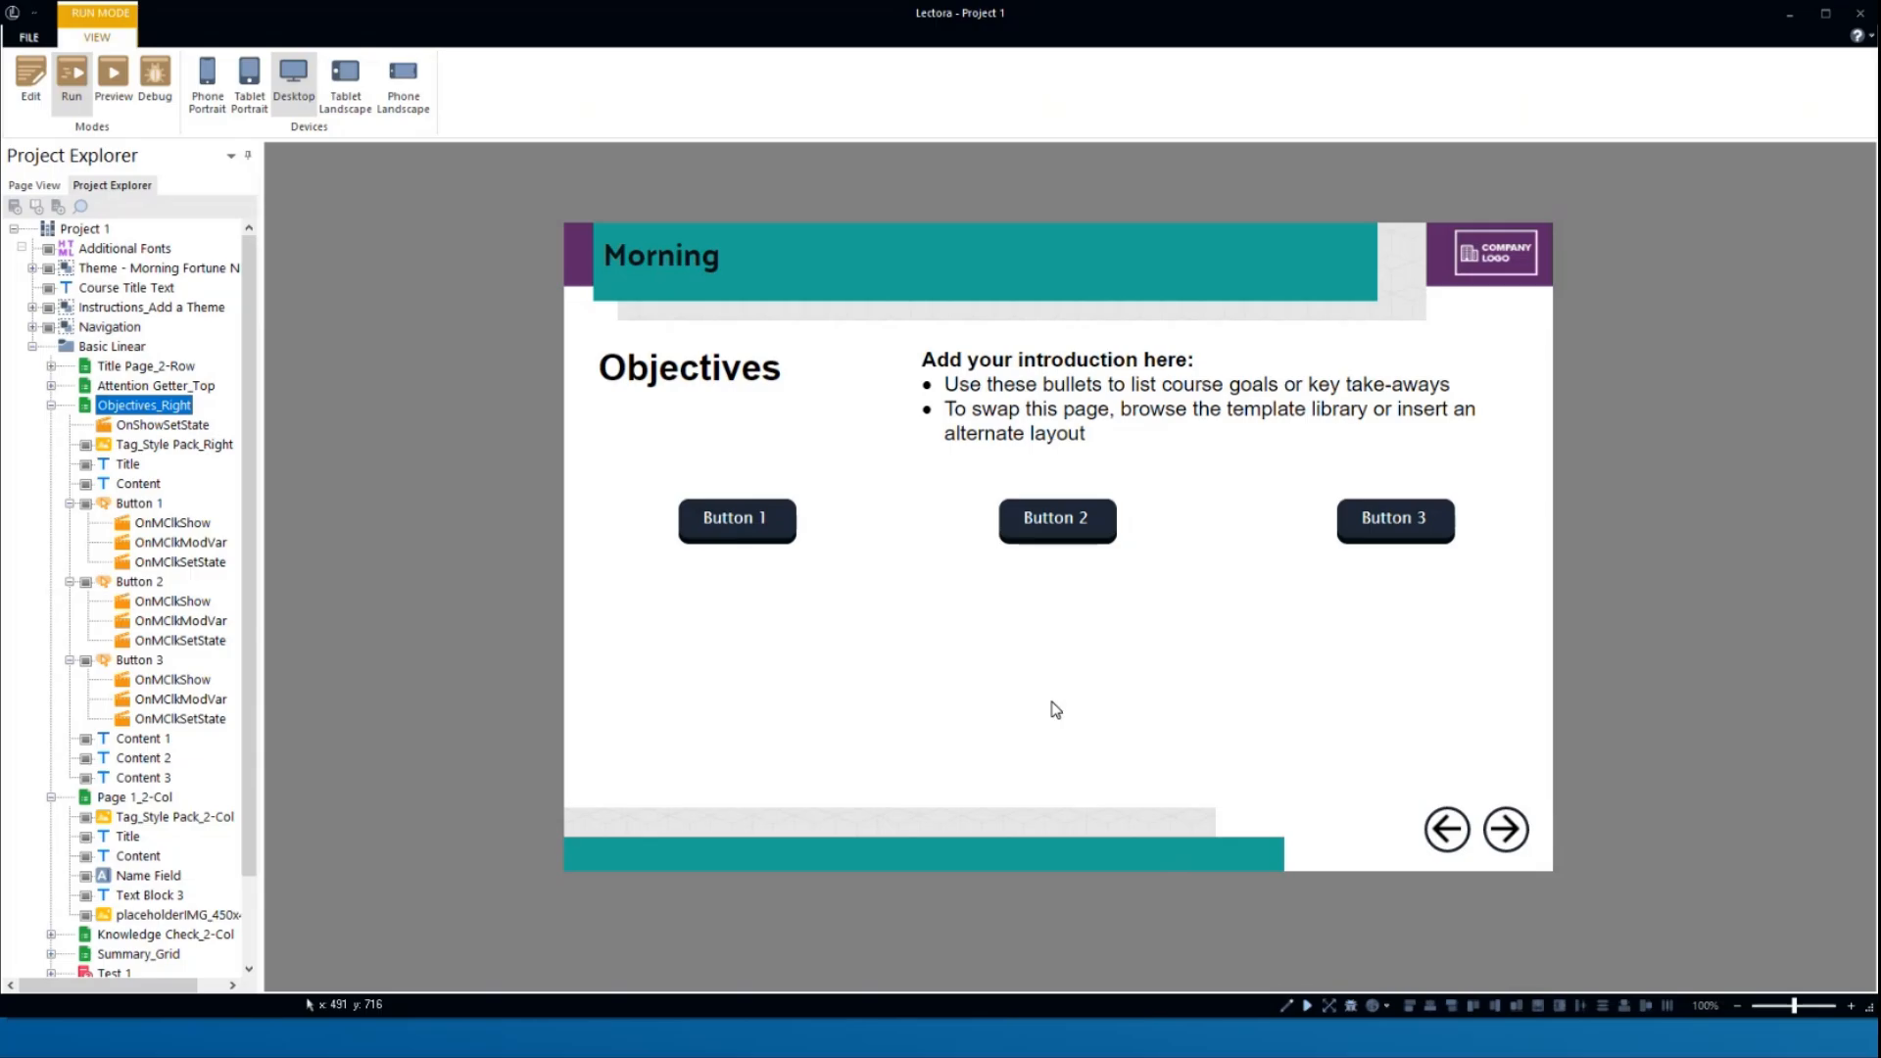
pyautogui.click(37, 98)
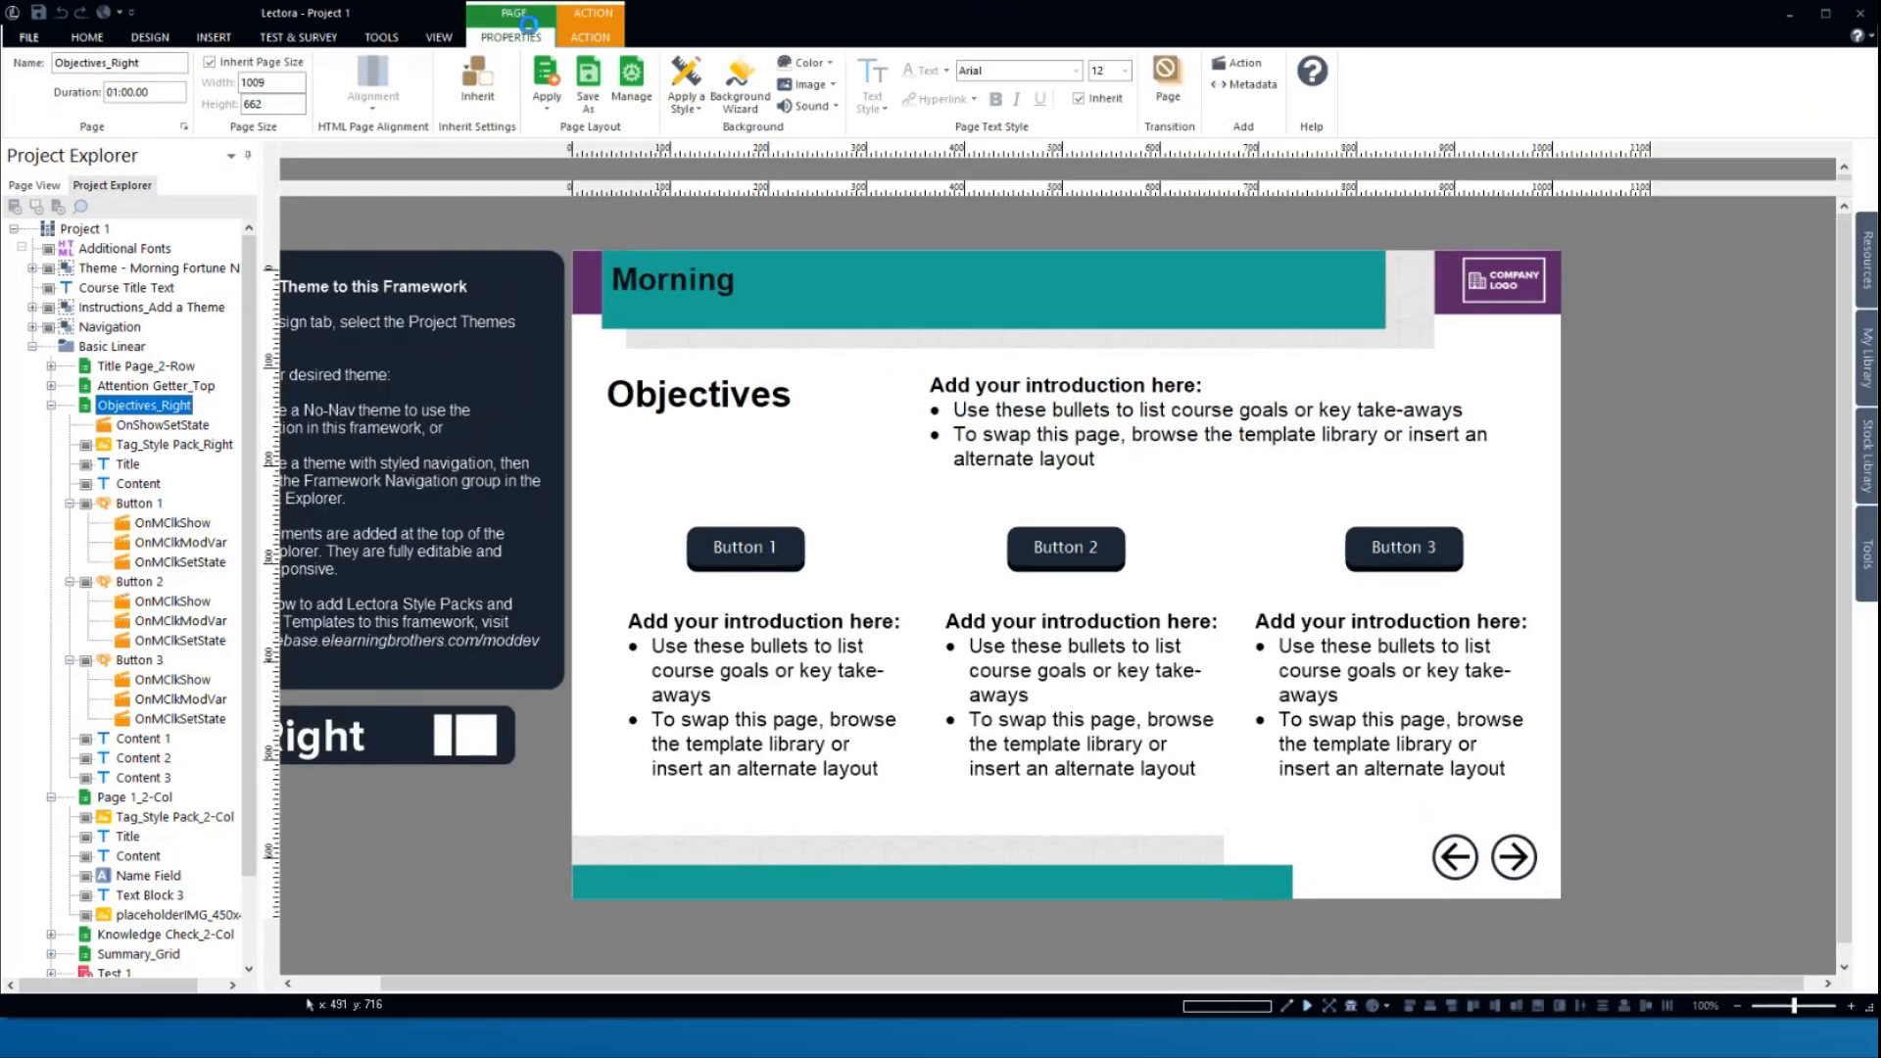
# - Start Debug mode on the Objectives page and shrink the program window to make room beside it
pyautogui.click(439, 37)
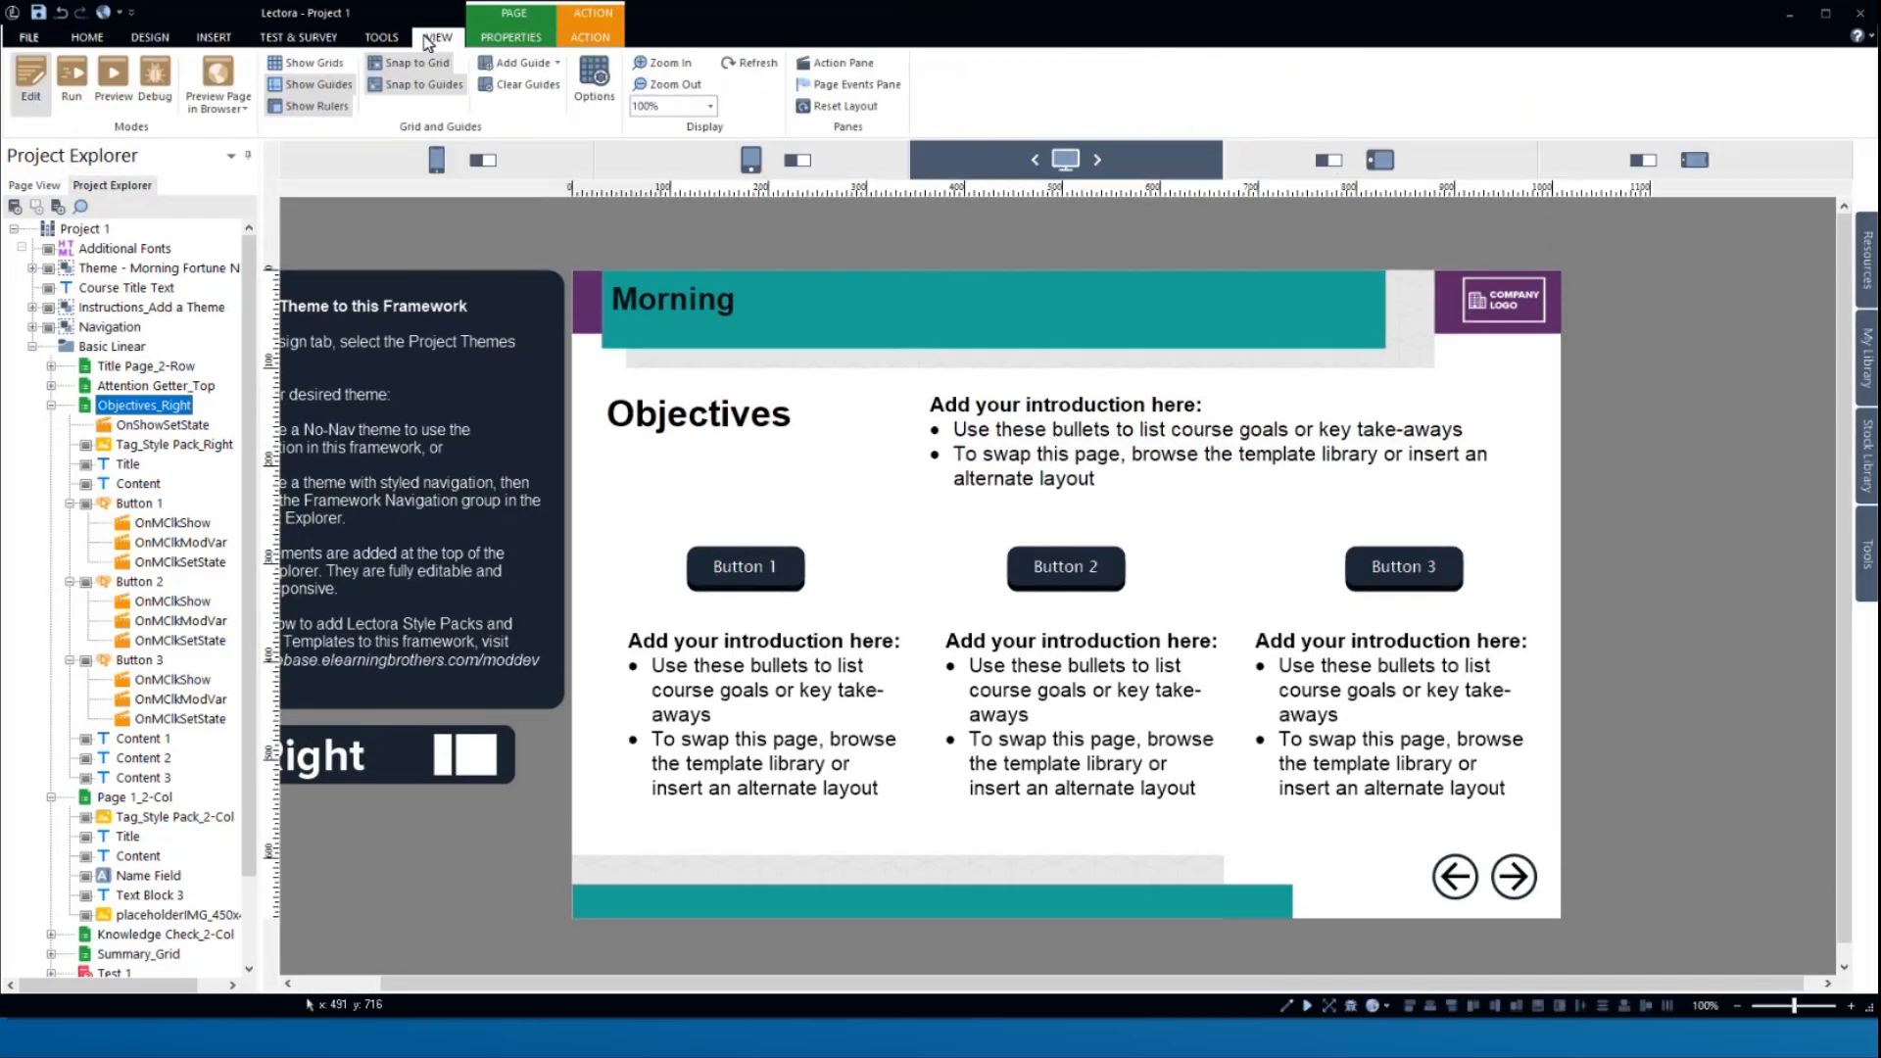
pyautogui.click(152, 96)
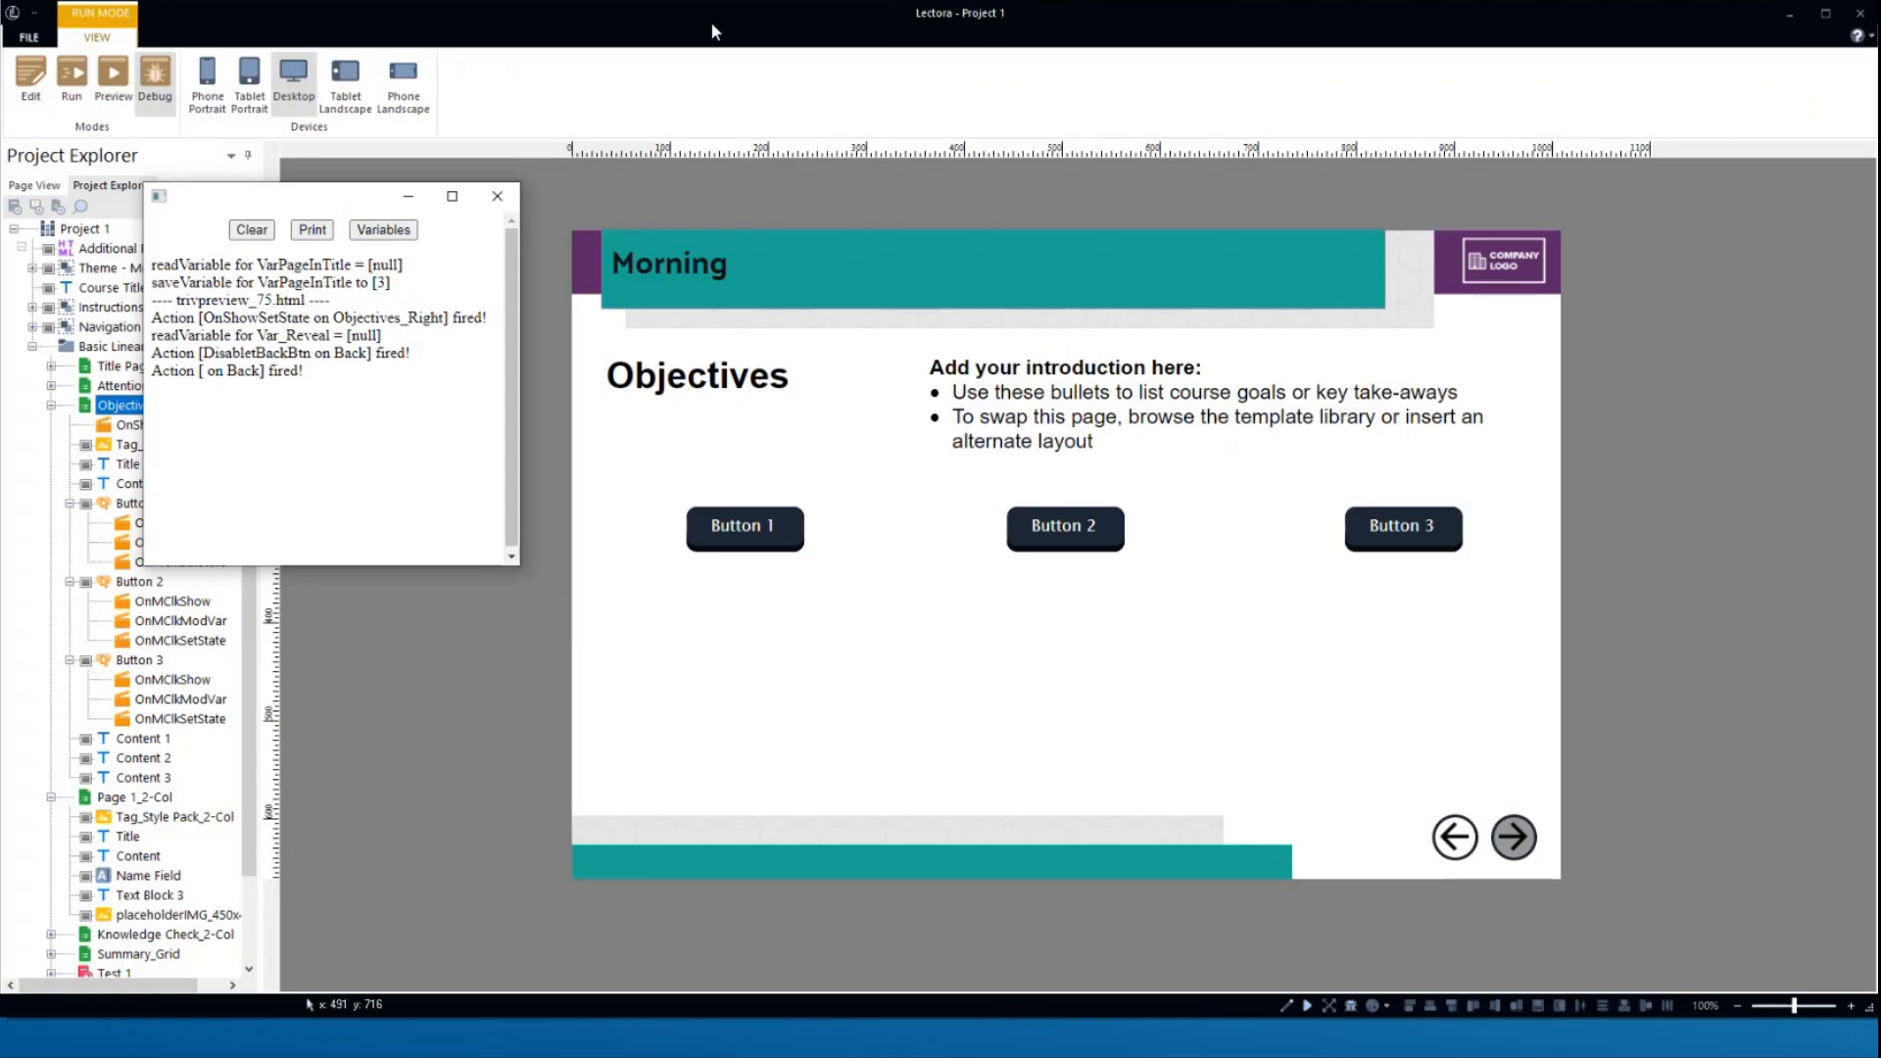
pyautogui.moveTo(710, 21); pyautogui.dragTo(642, 51)
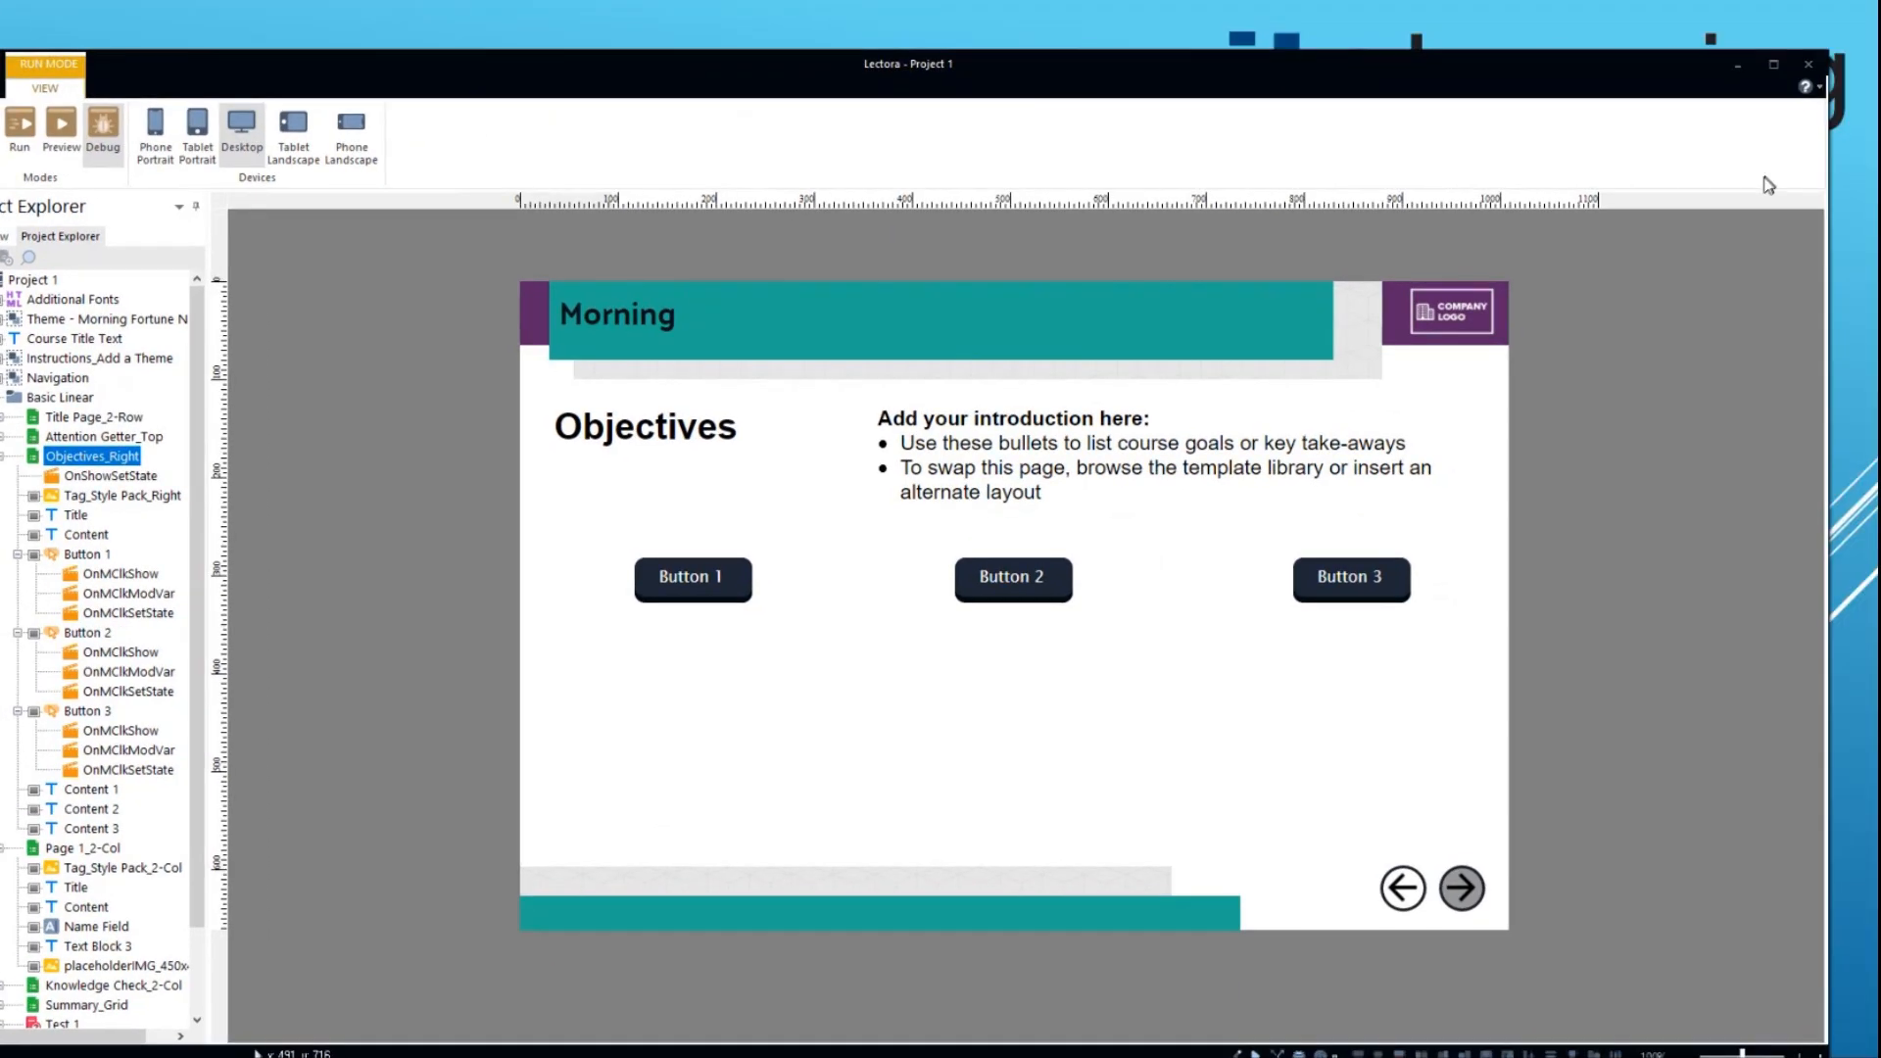
pyautogui.moveTo(1817, 201); pyautogui.dragTo(1511, 196)
pyautogui.moveTo(1255, 74); pyautogui.dragTo(1316, 32)
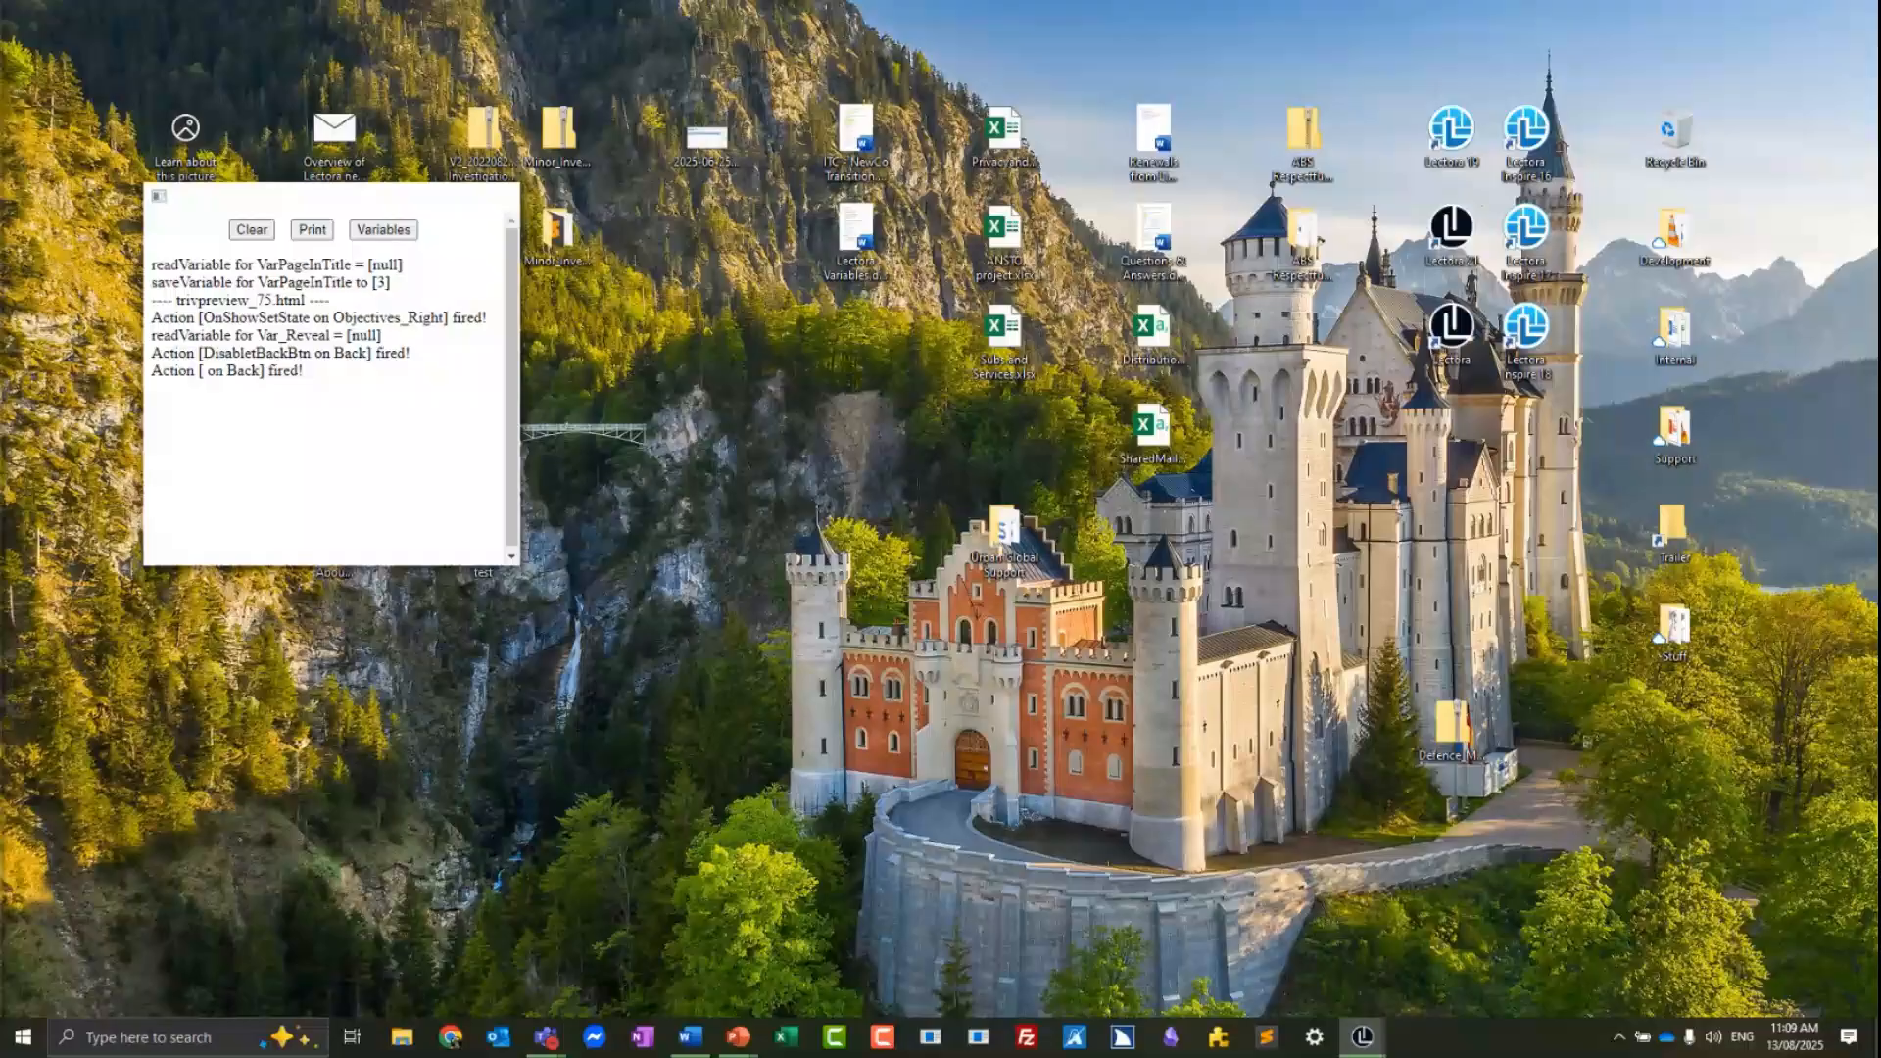
# - Place the debug log beside the page, open its variables list and position that list below the log
pyautogui.moveTo(349, 198); pyautogui.dragTo(1713, 100)
pyautogui.click(1718, 114)
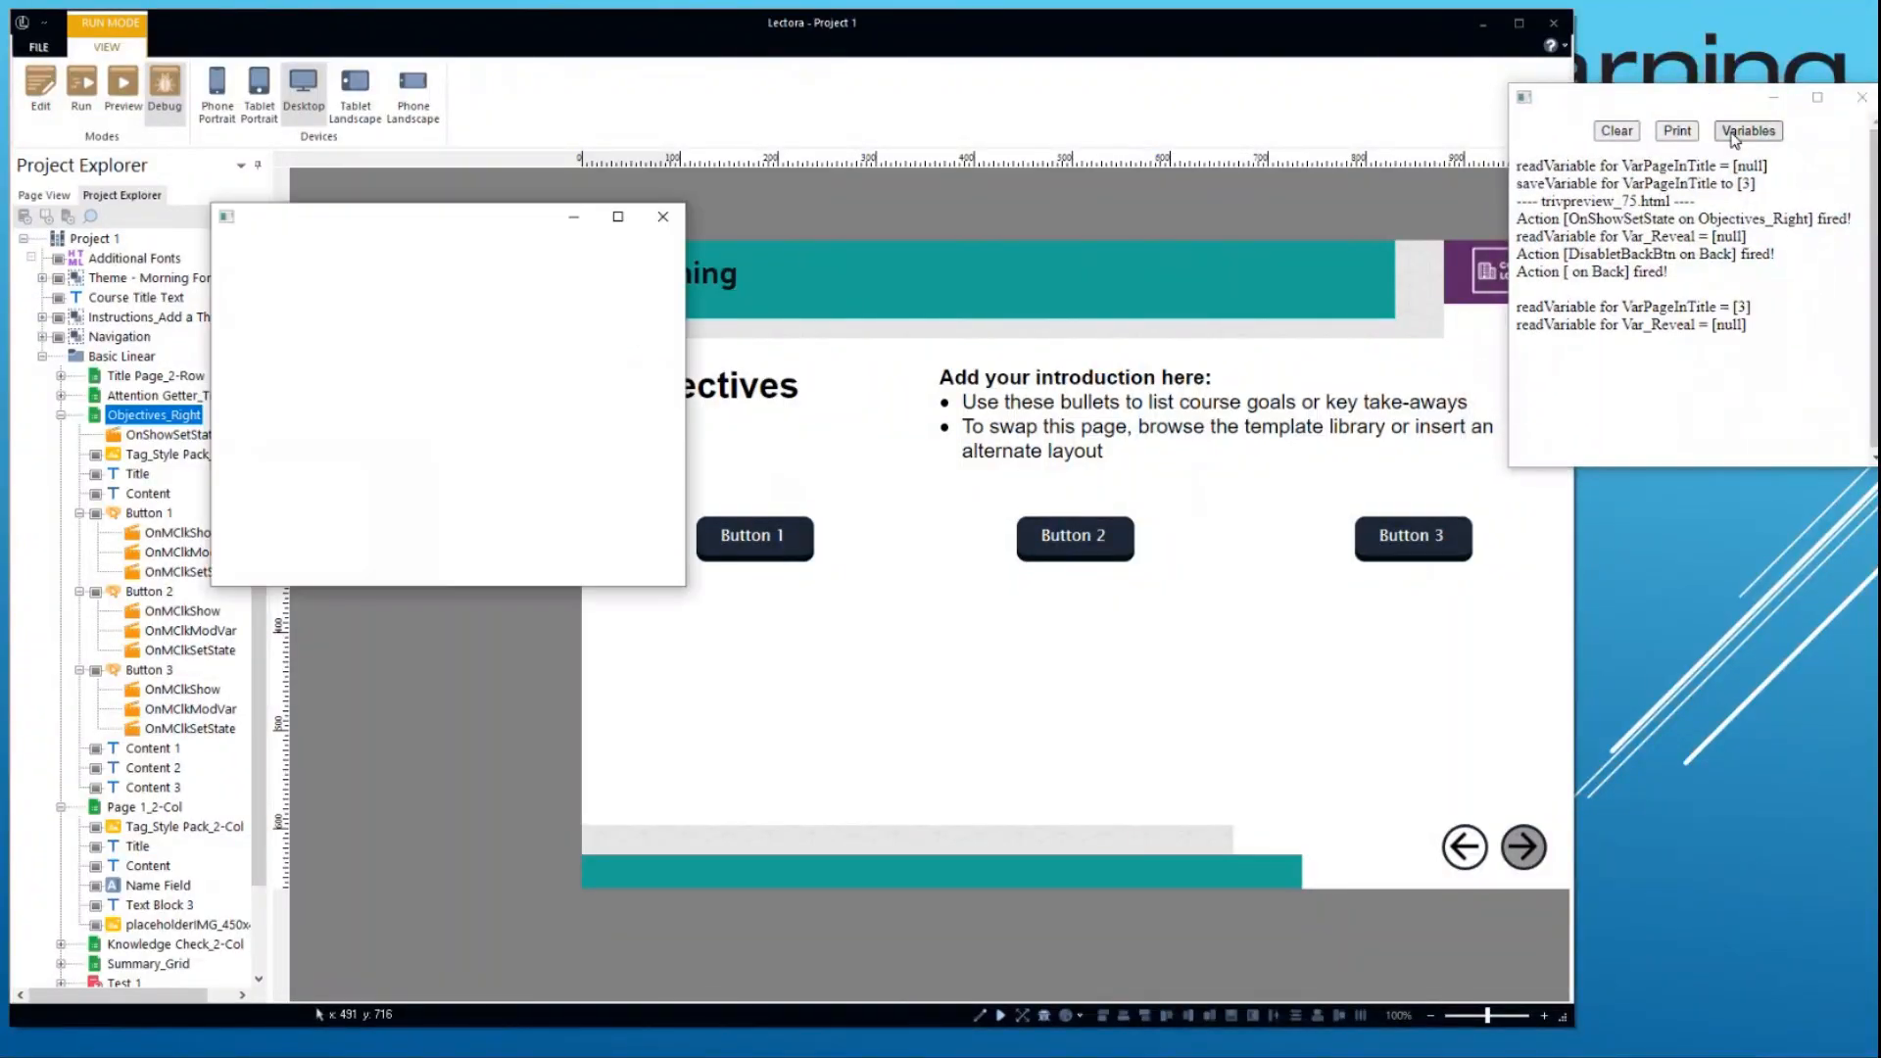
pyautogui.moveTo(476, 212); pyautogui.dragTo(1711, 525)
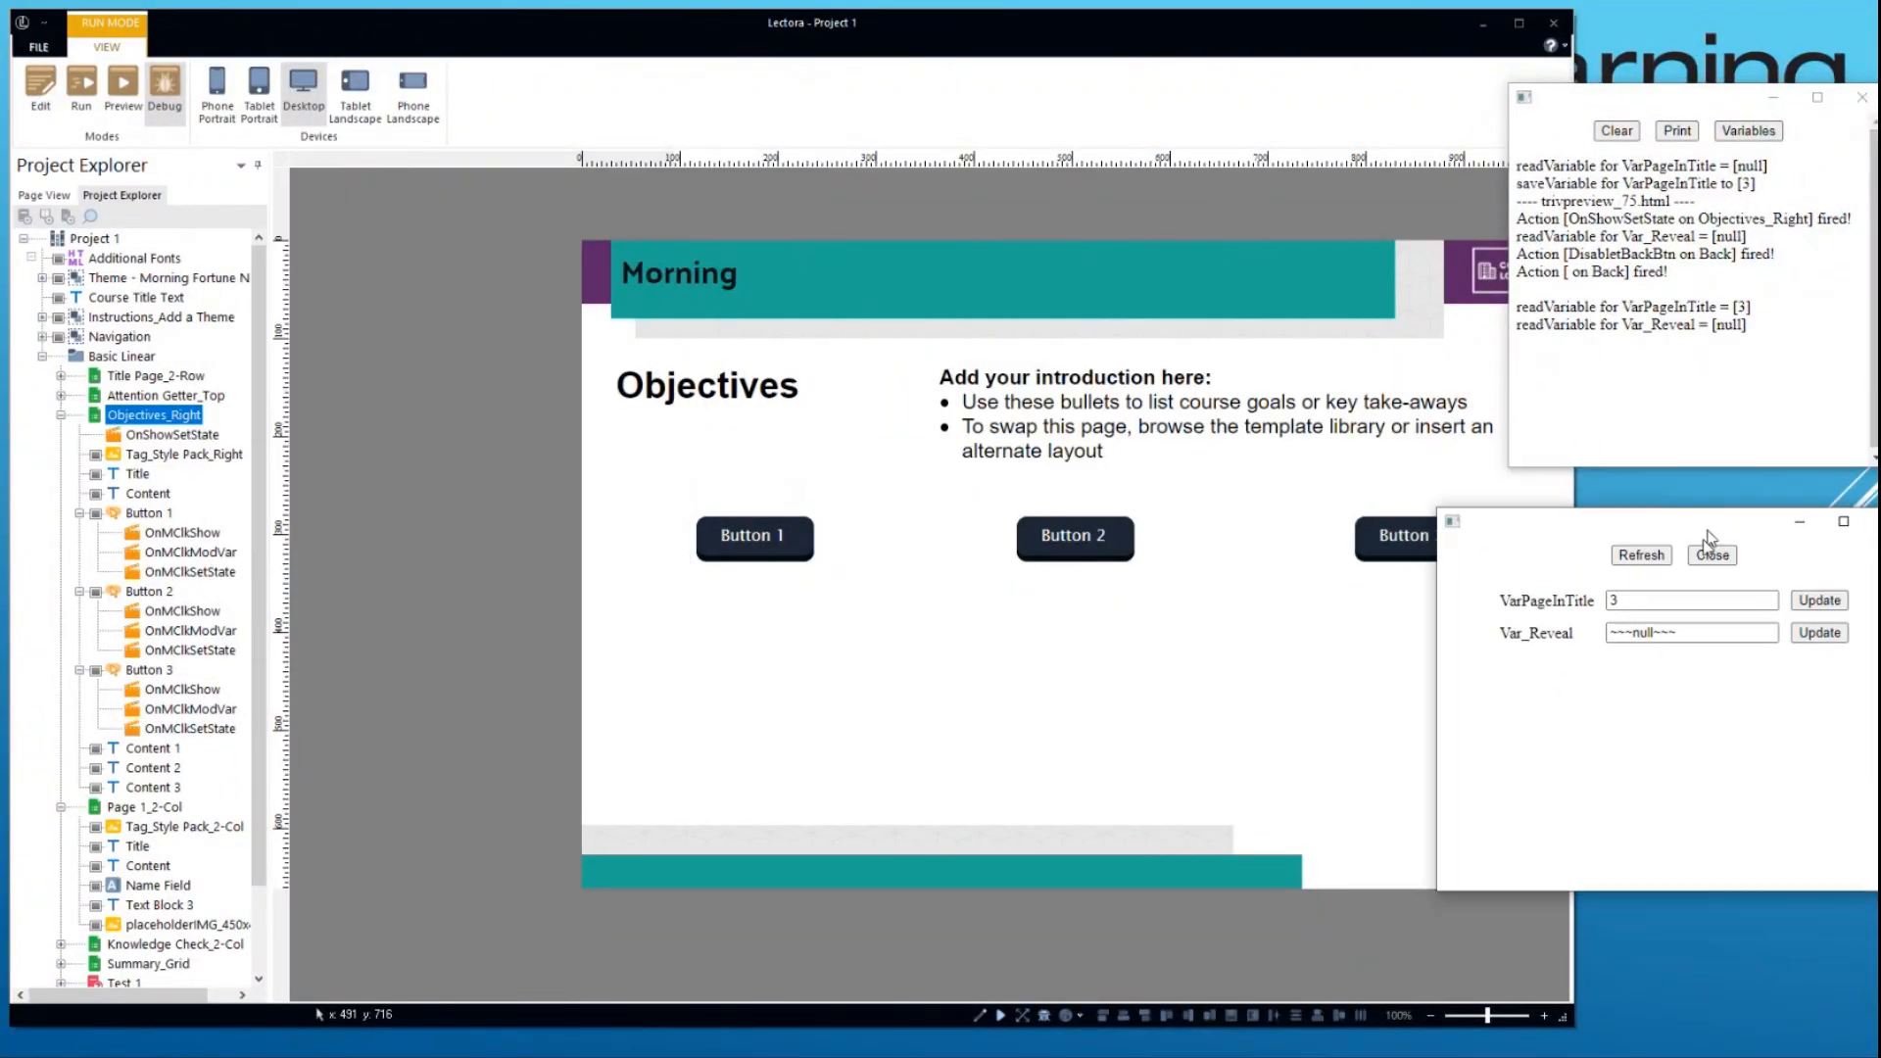
pyautogui.click(1432, 671)
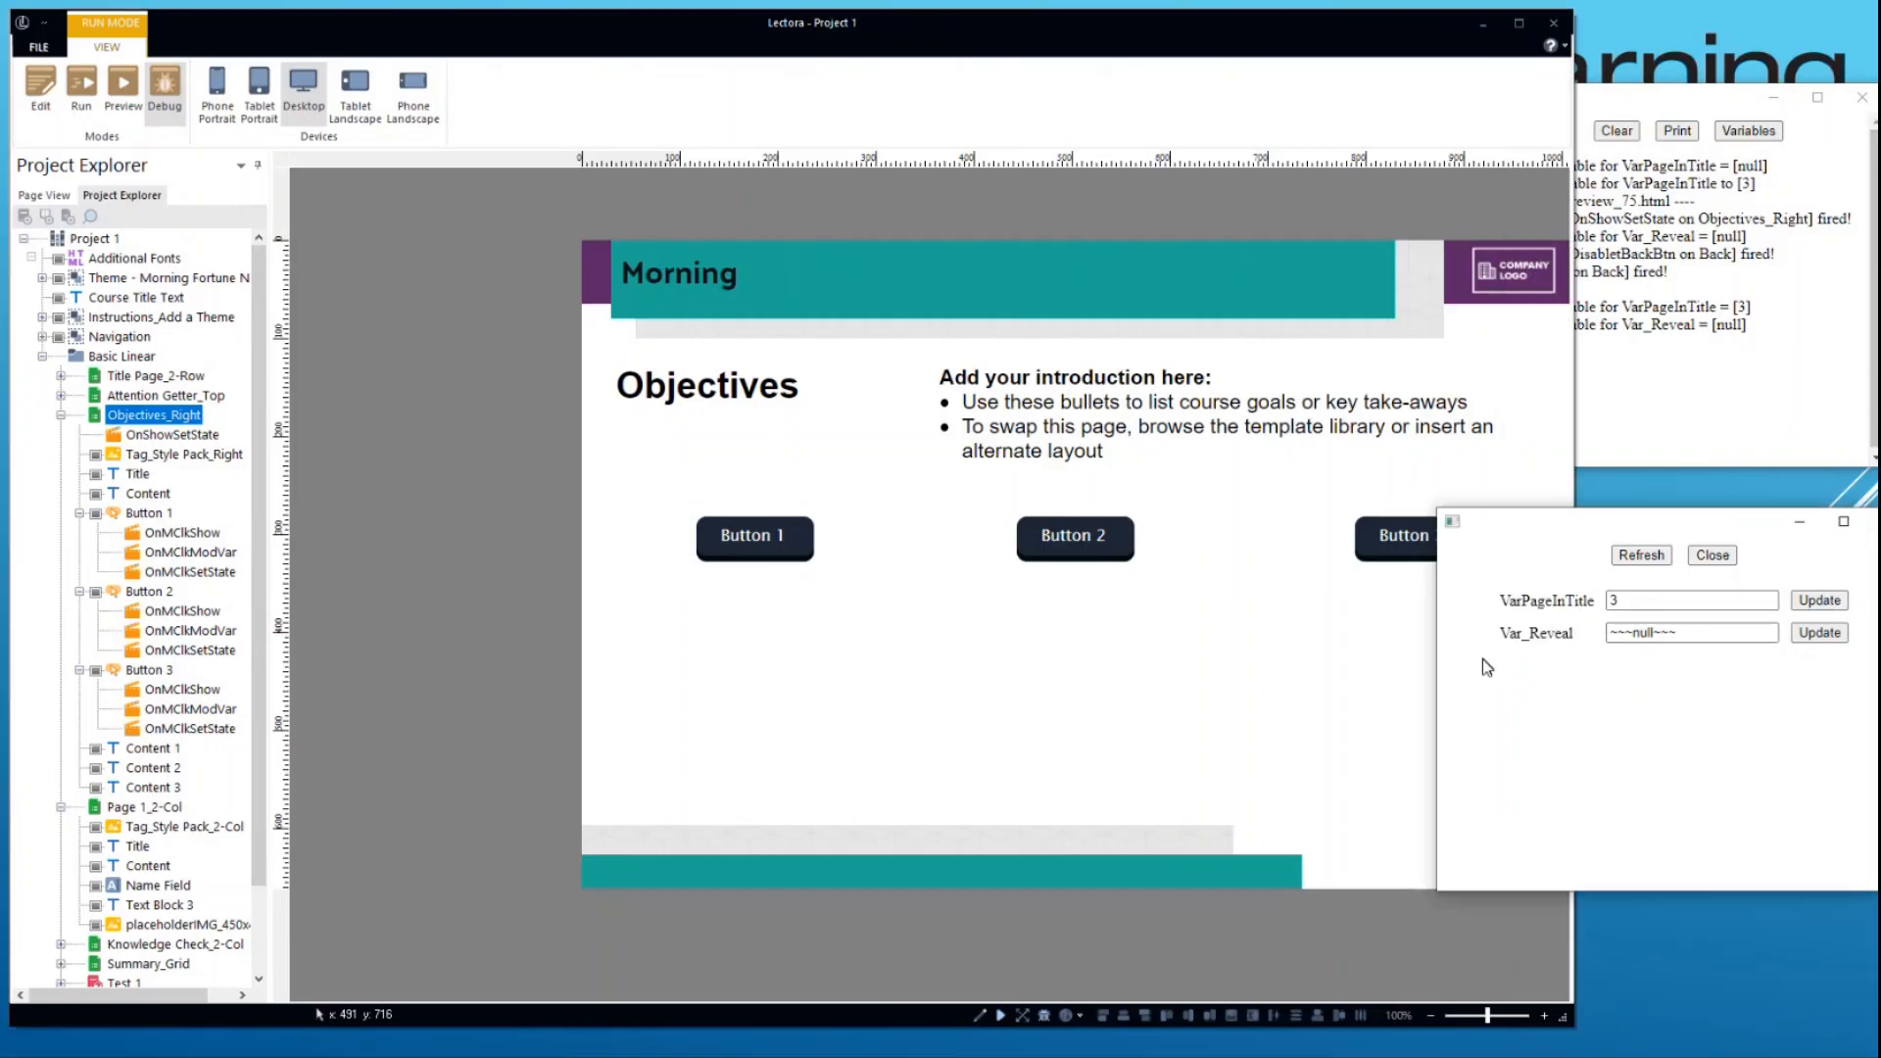
pyautogui.moveTo(1437, 661); pyautogui.dragTo(1621, 656)
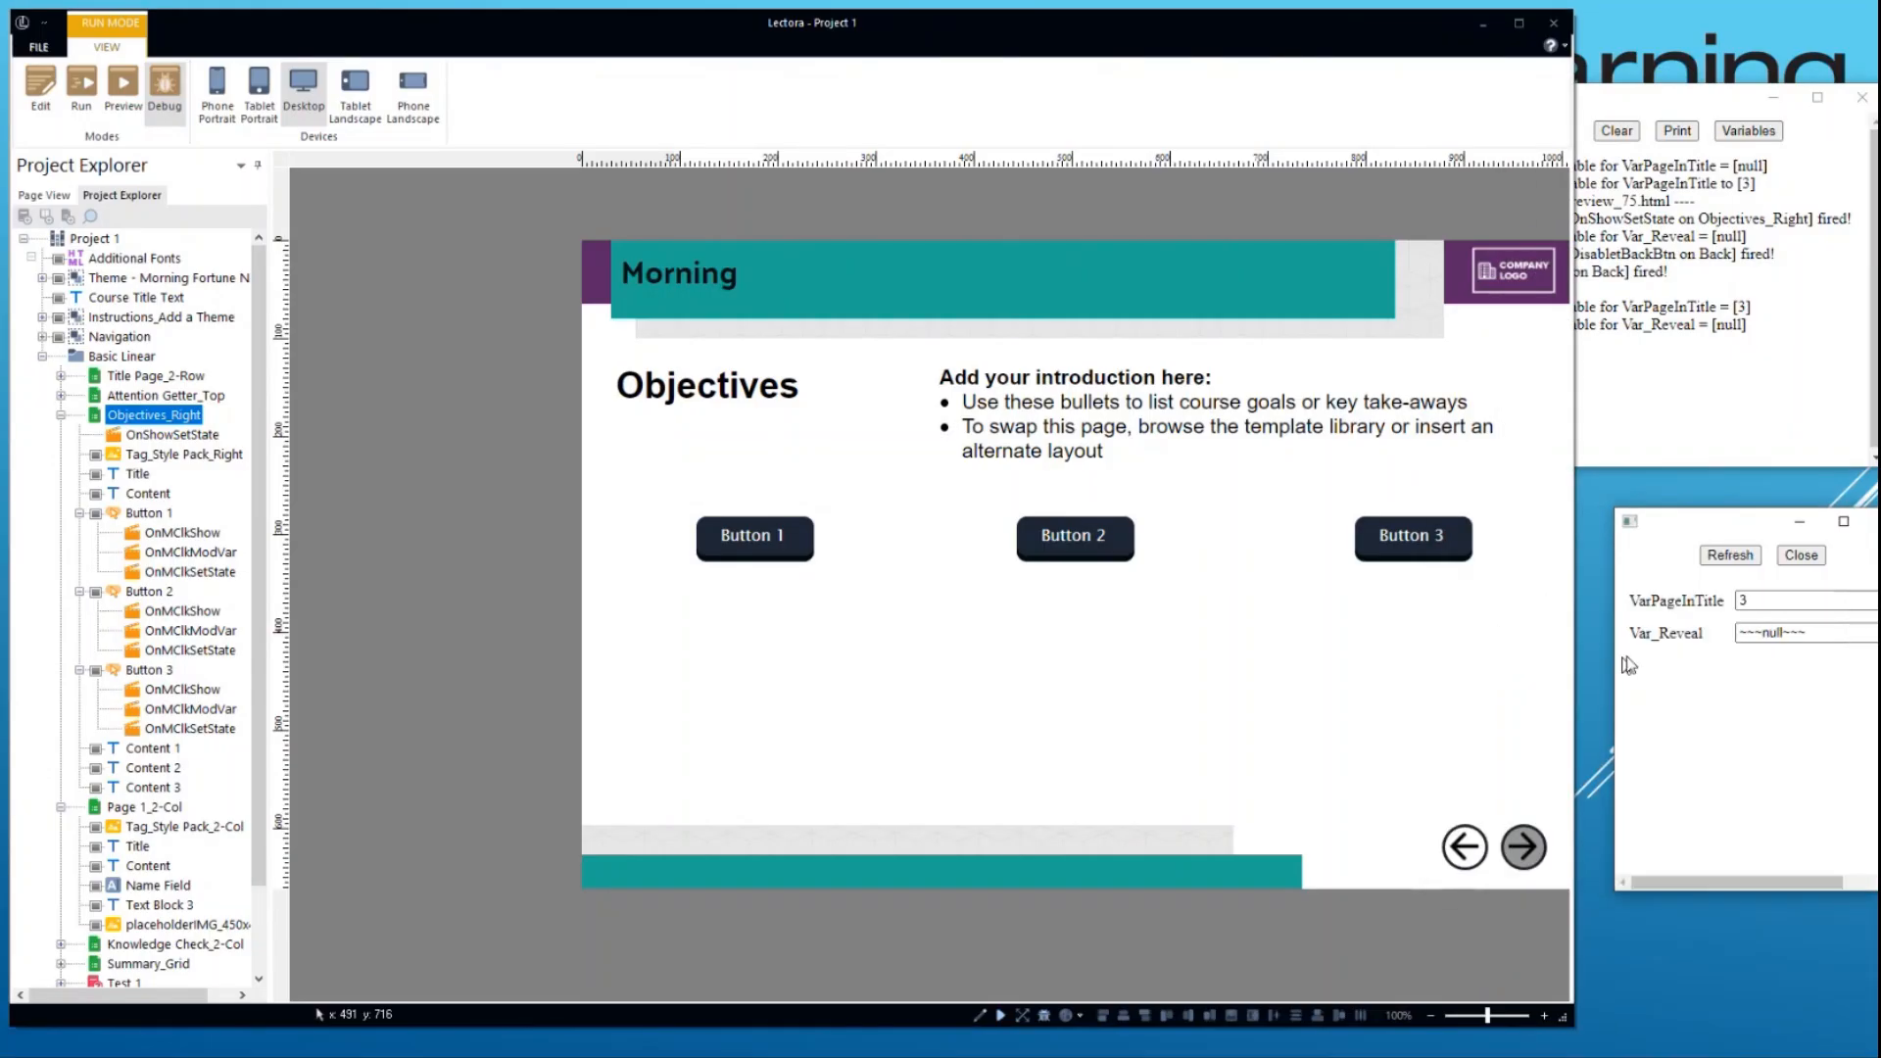
pyautogui.moveTo(1727, 530)
pyautogui.mouseDown()
pyautogui.moveTo(1660, 498)
pyautogui.moveTo(1703, 511)
pyautogui.mouseUp()
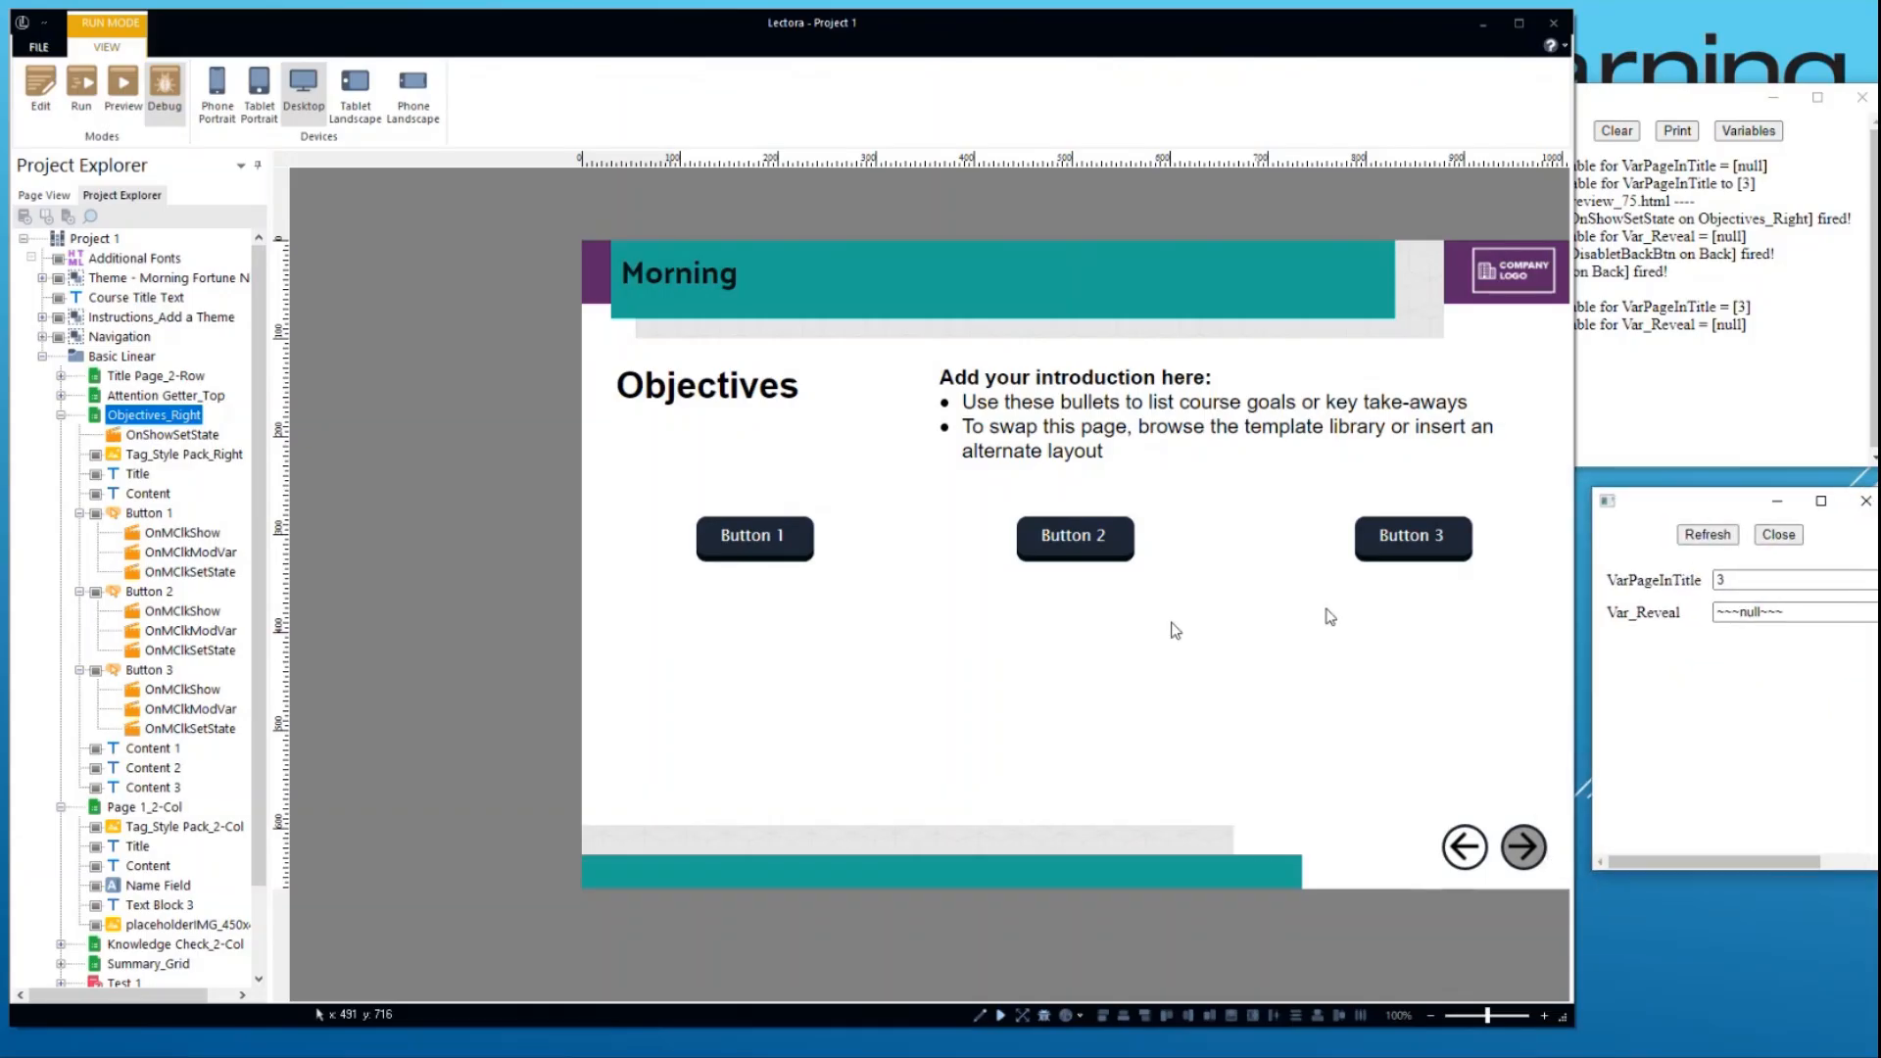
# - Trigger Button 1, Button 3 and Button 2, refreshing the variables list after each to examine the Var_Reveal value
pyautogui.click(762, 542)
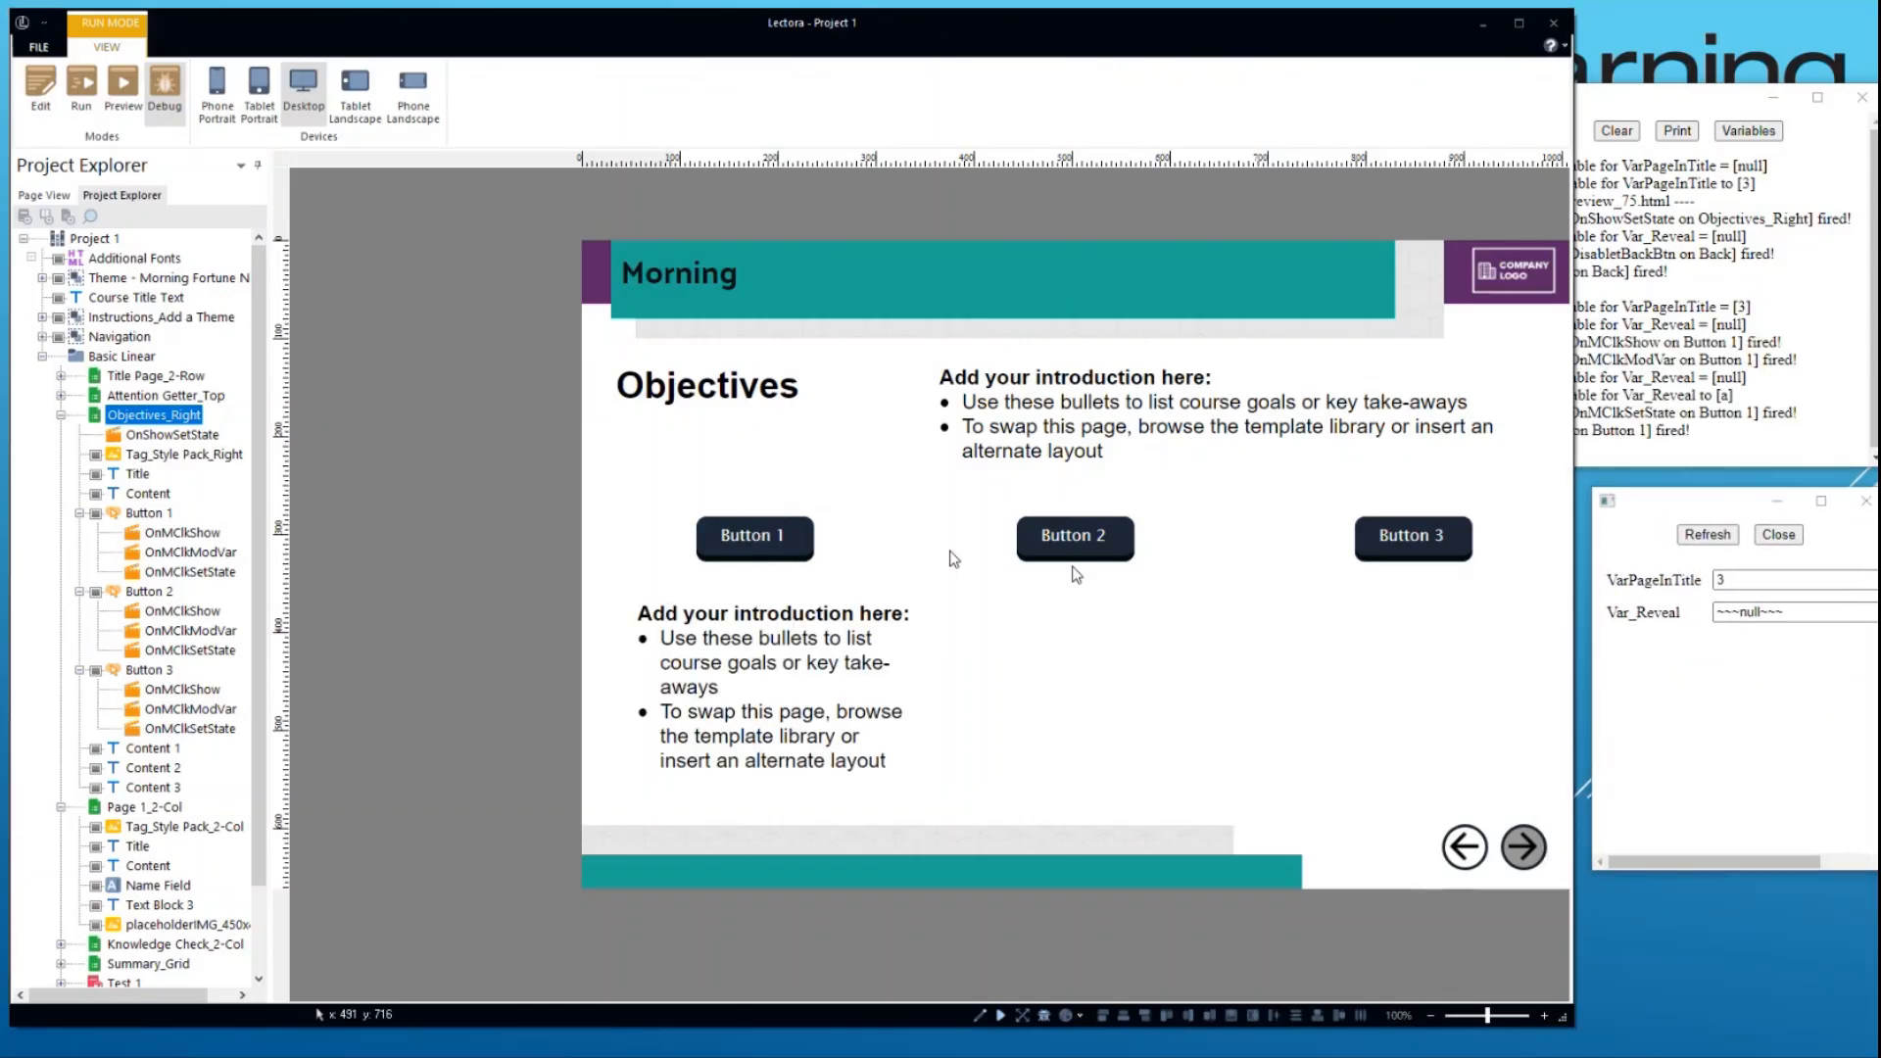
pyautogui.click(1708, 534)
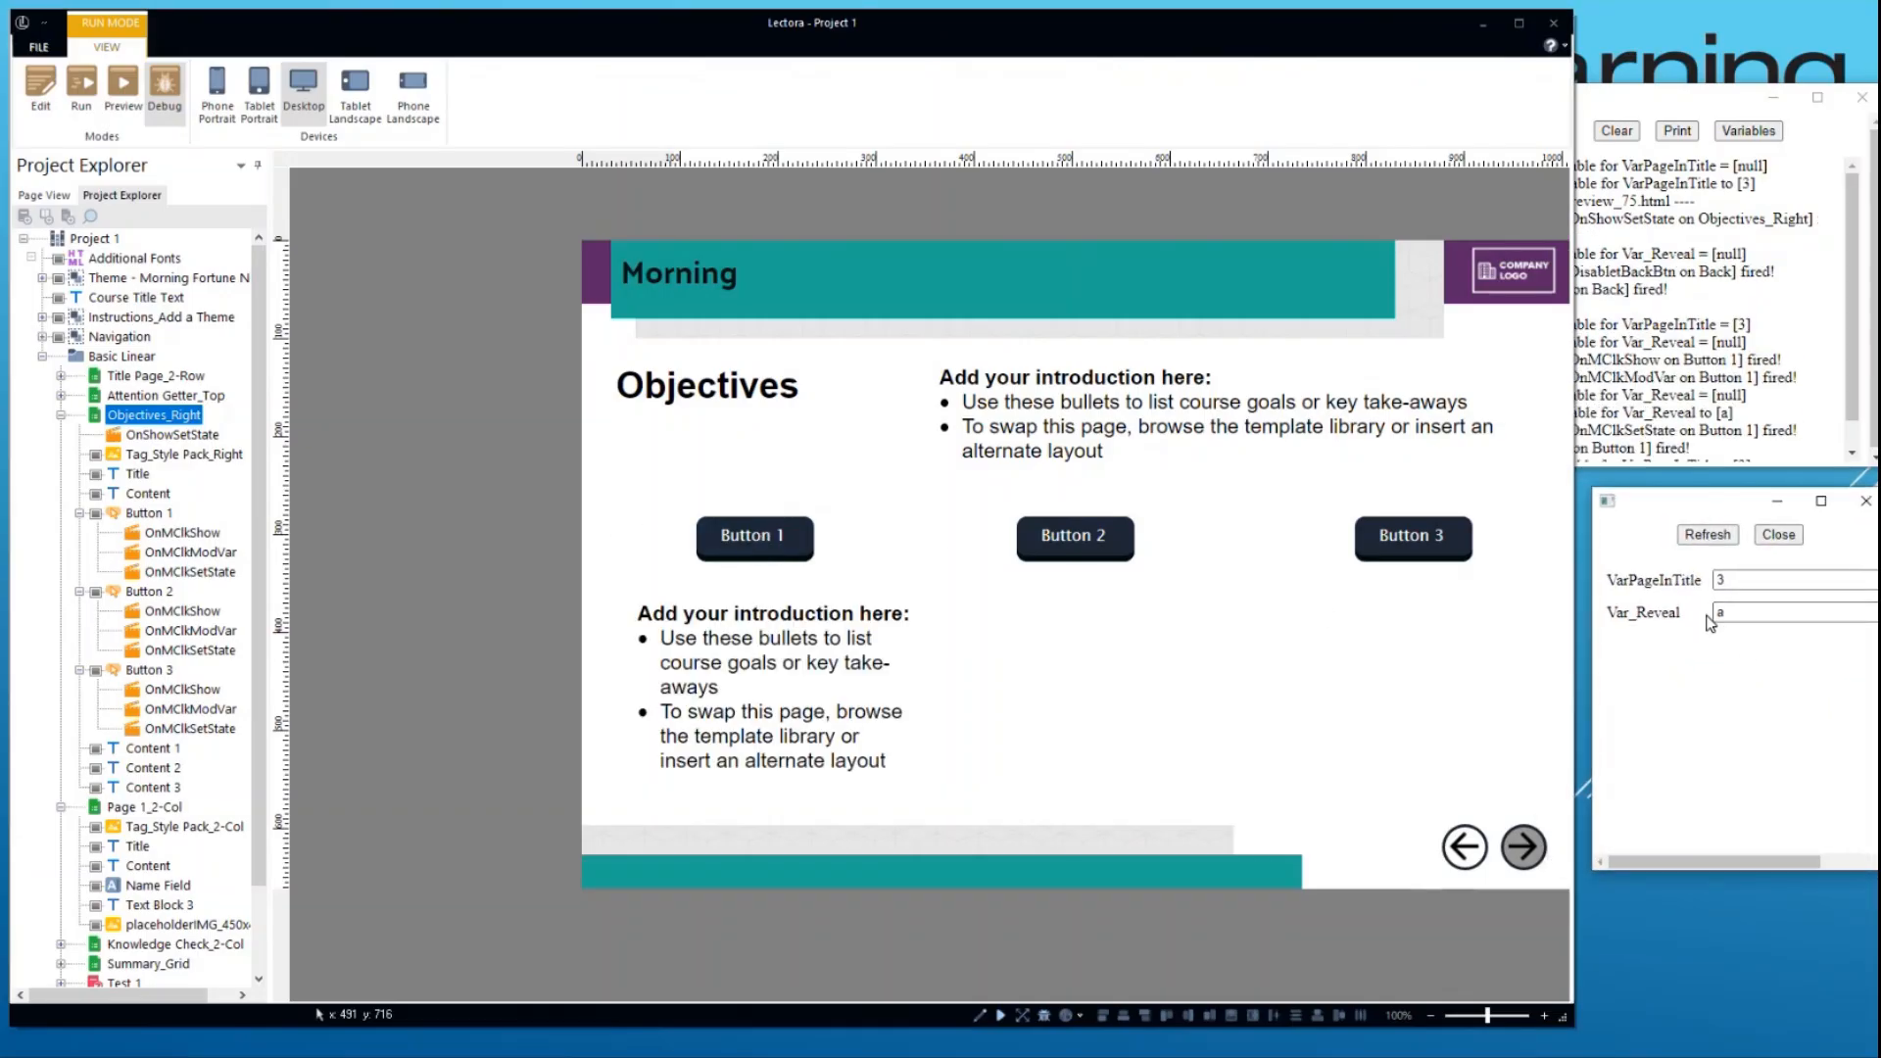
pyautogui.click(1418, 541)
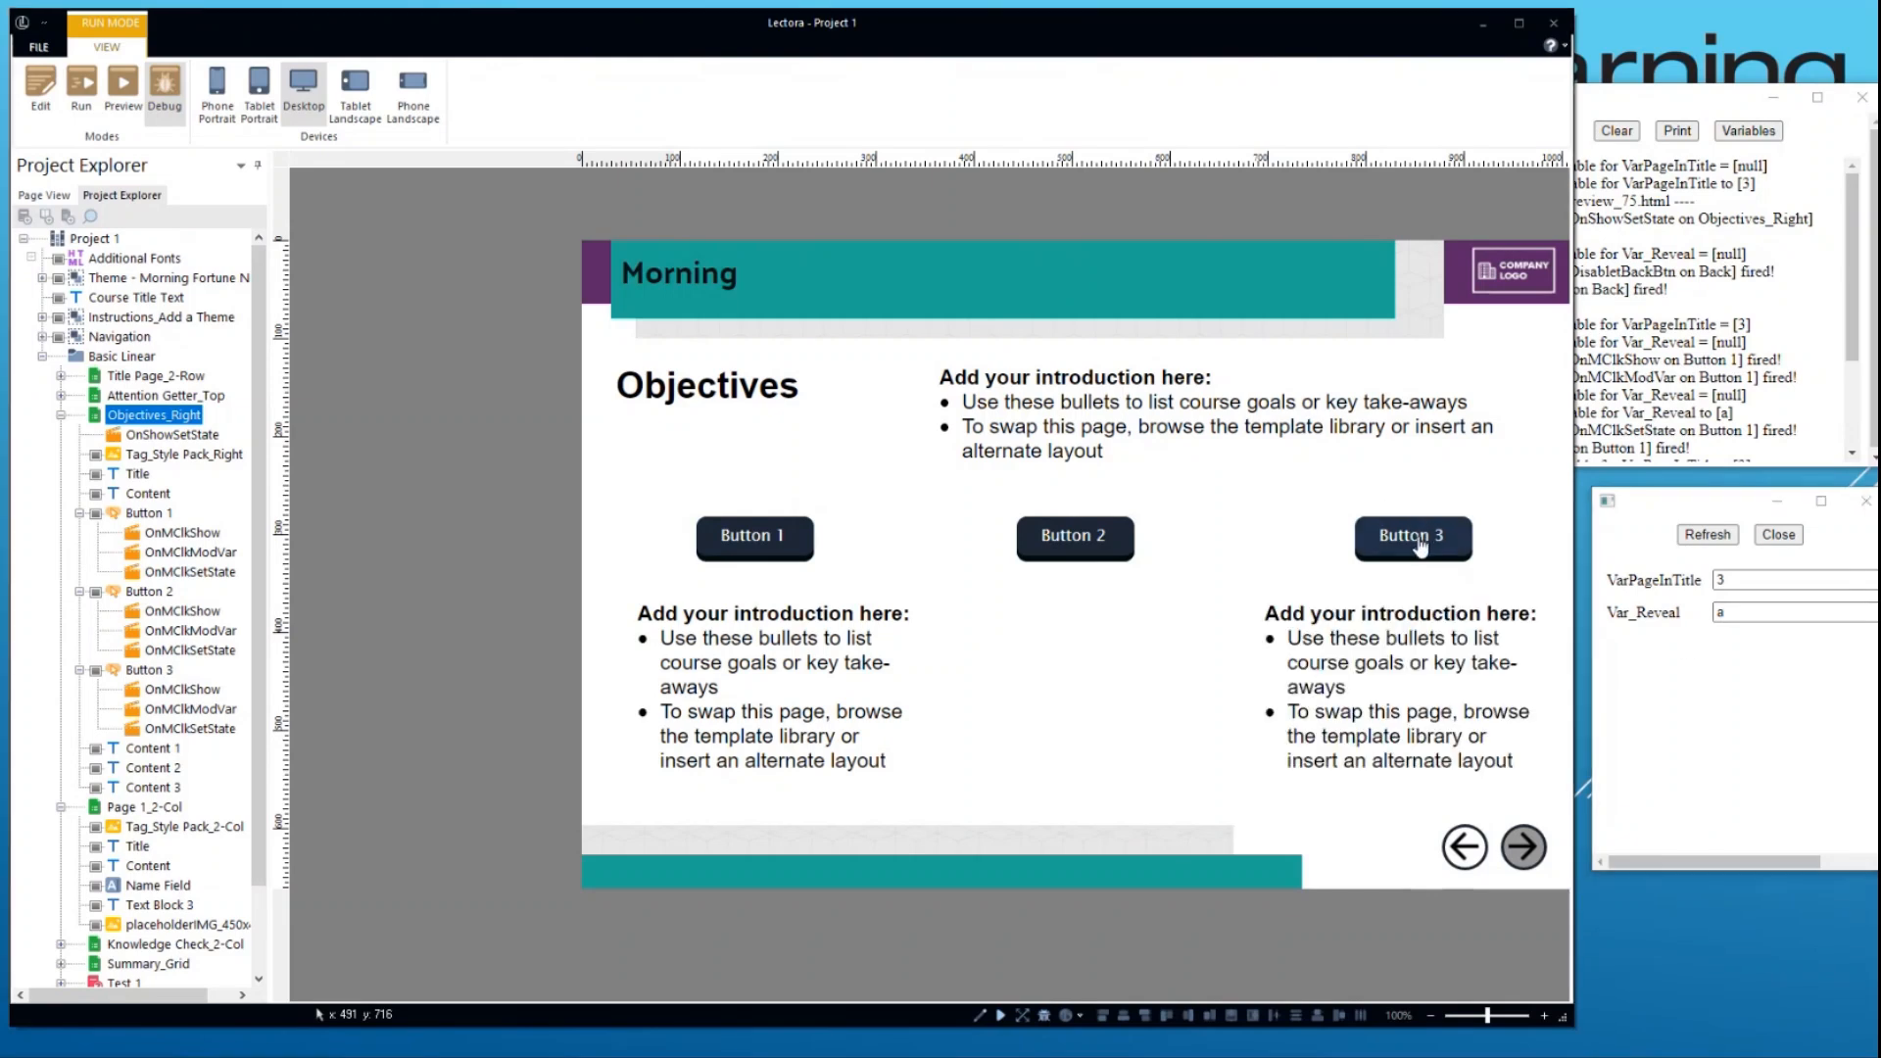
pyautogui.click(1699, 538)
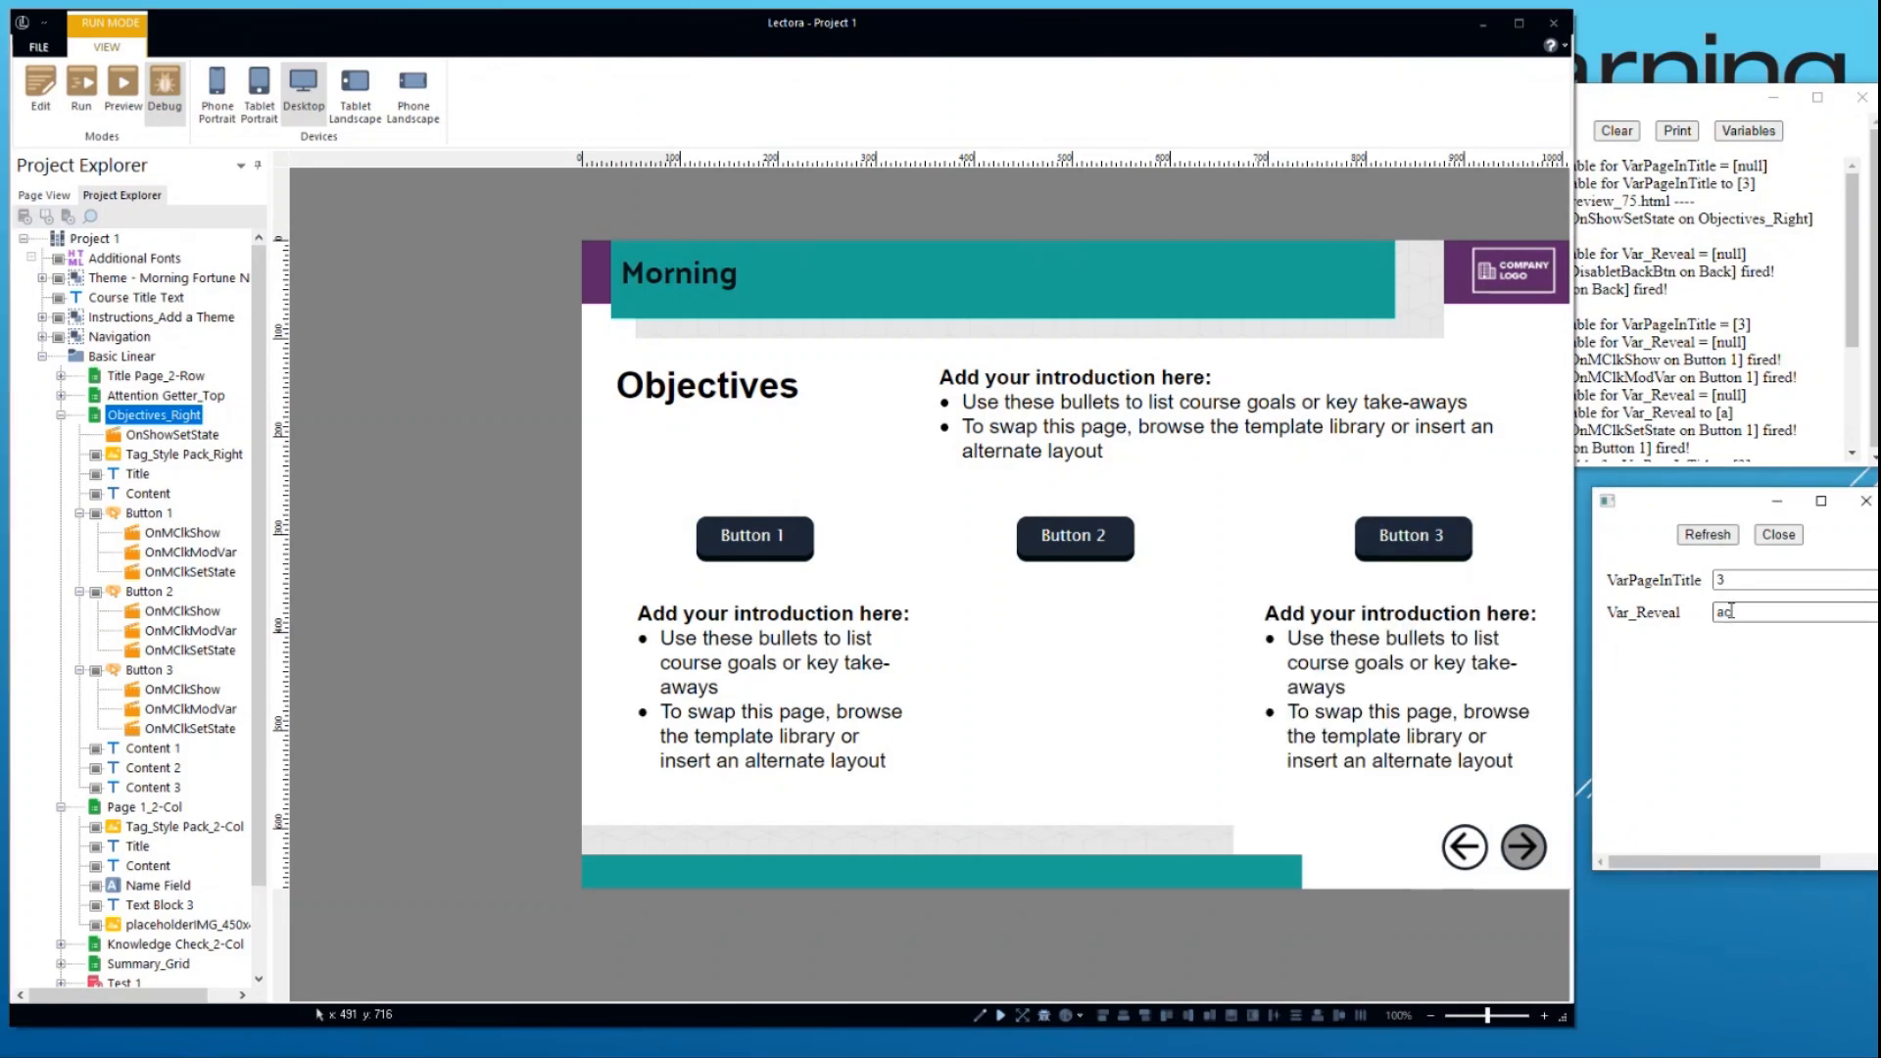
pyautogui.click(1077, 539)
pyautogui.click(1707, 534)
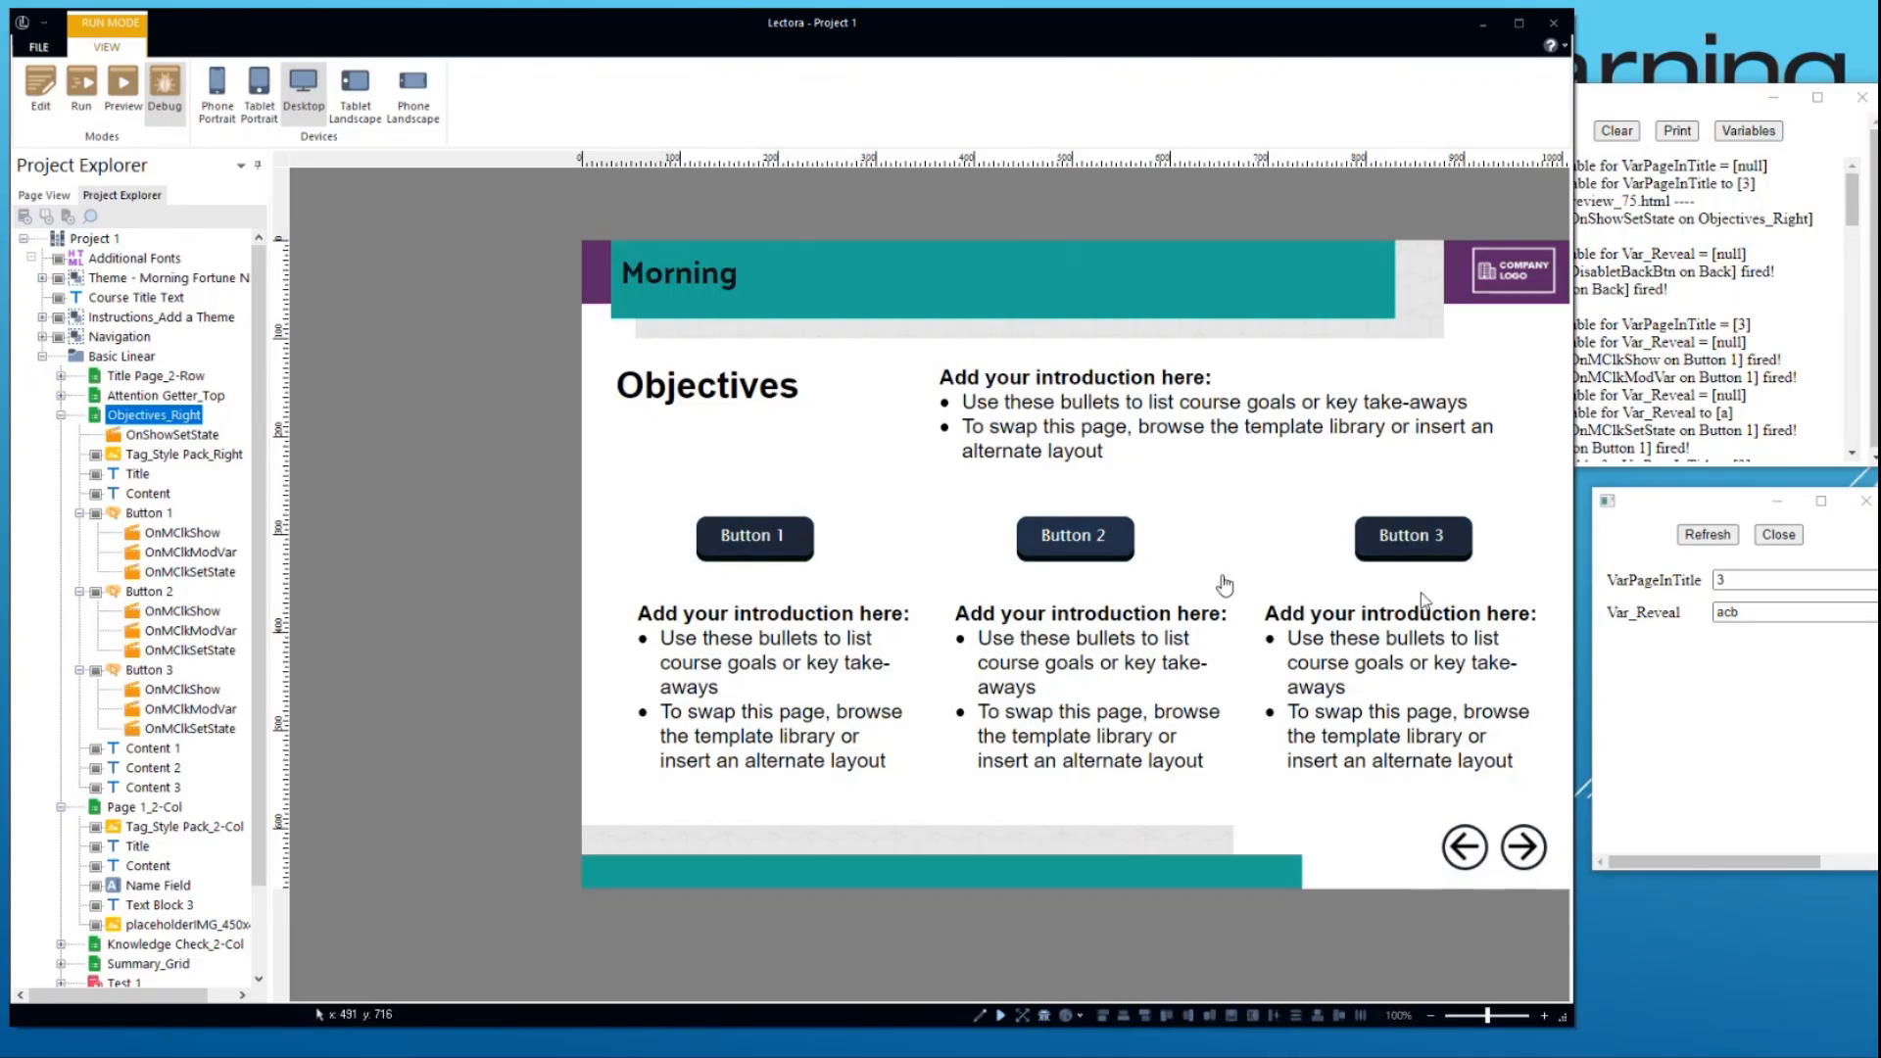
pyautogui.click(1737, 538)
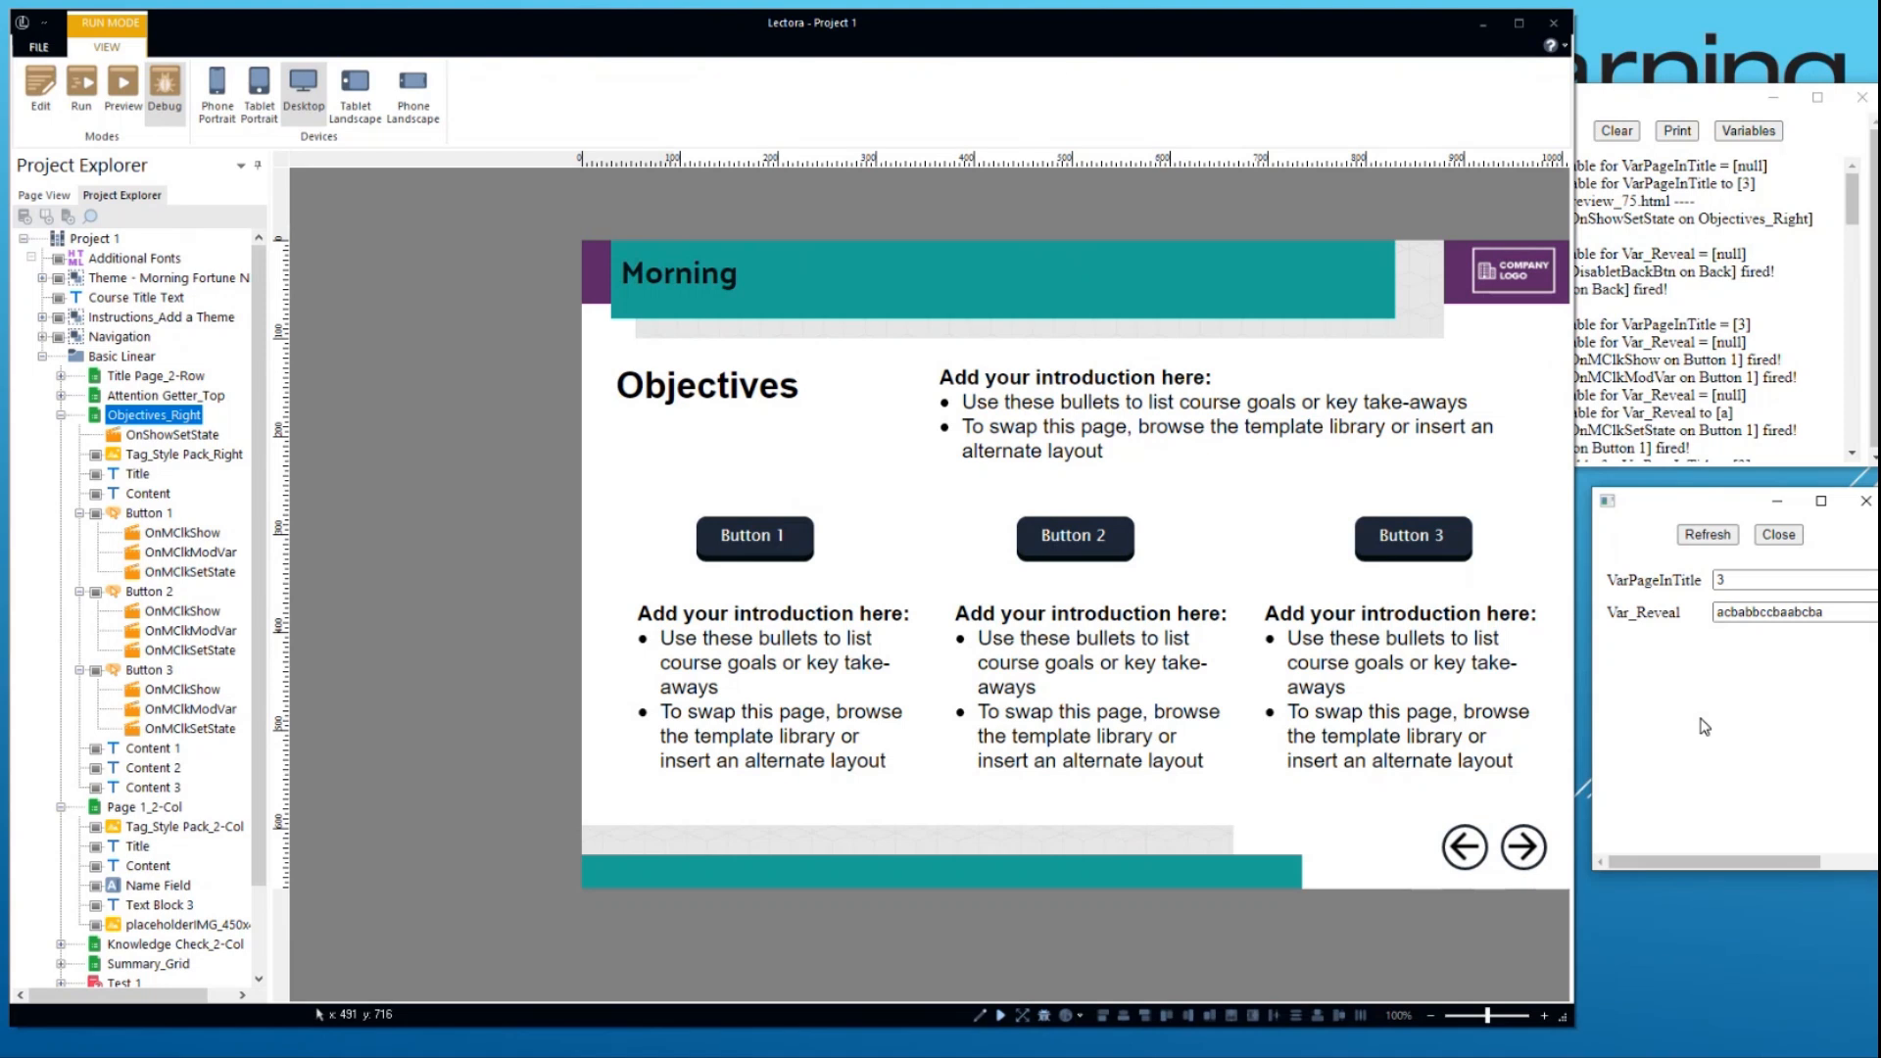
pyautogui.moveTo(1844, 612); pyautogui.dragTo(1628, 633)
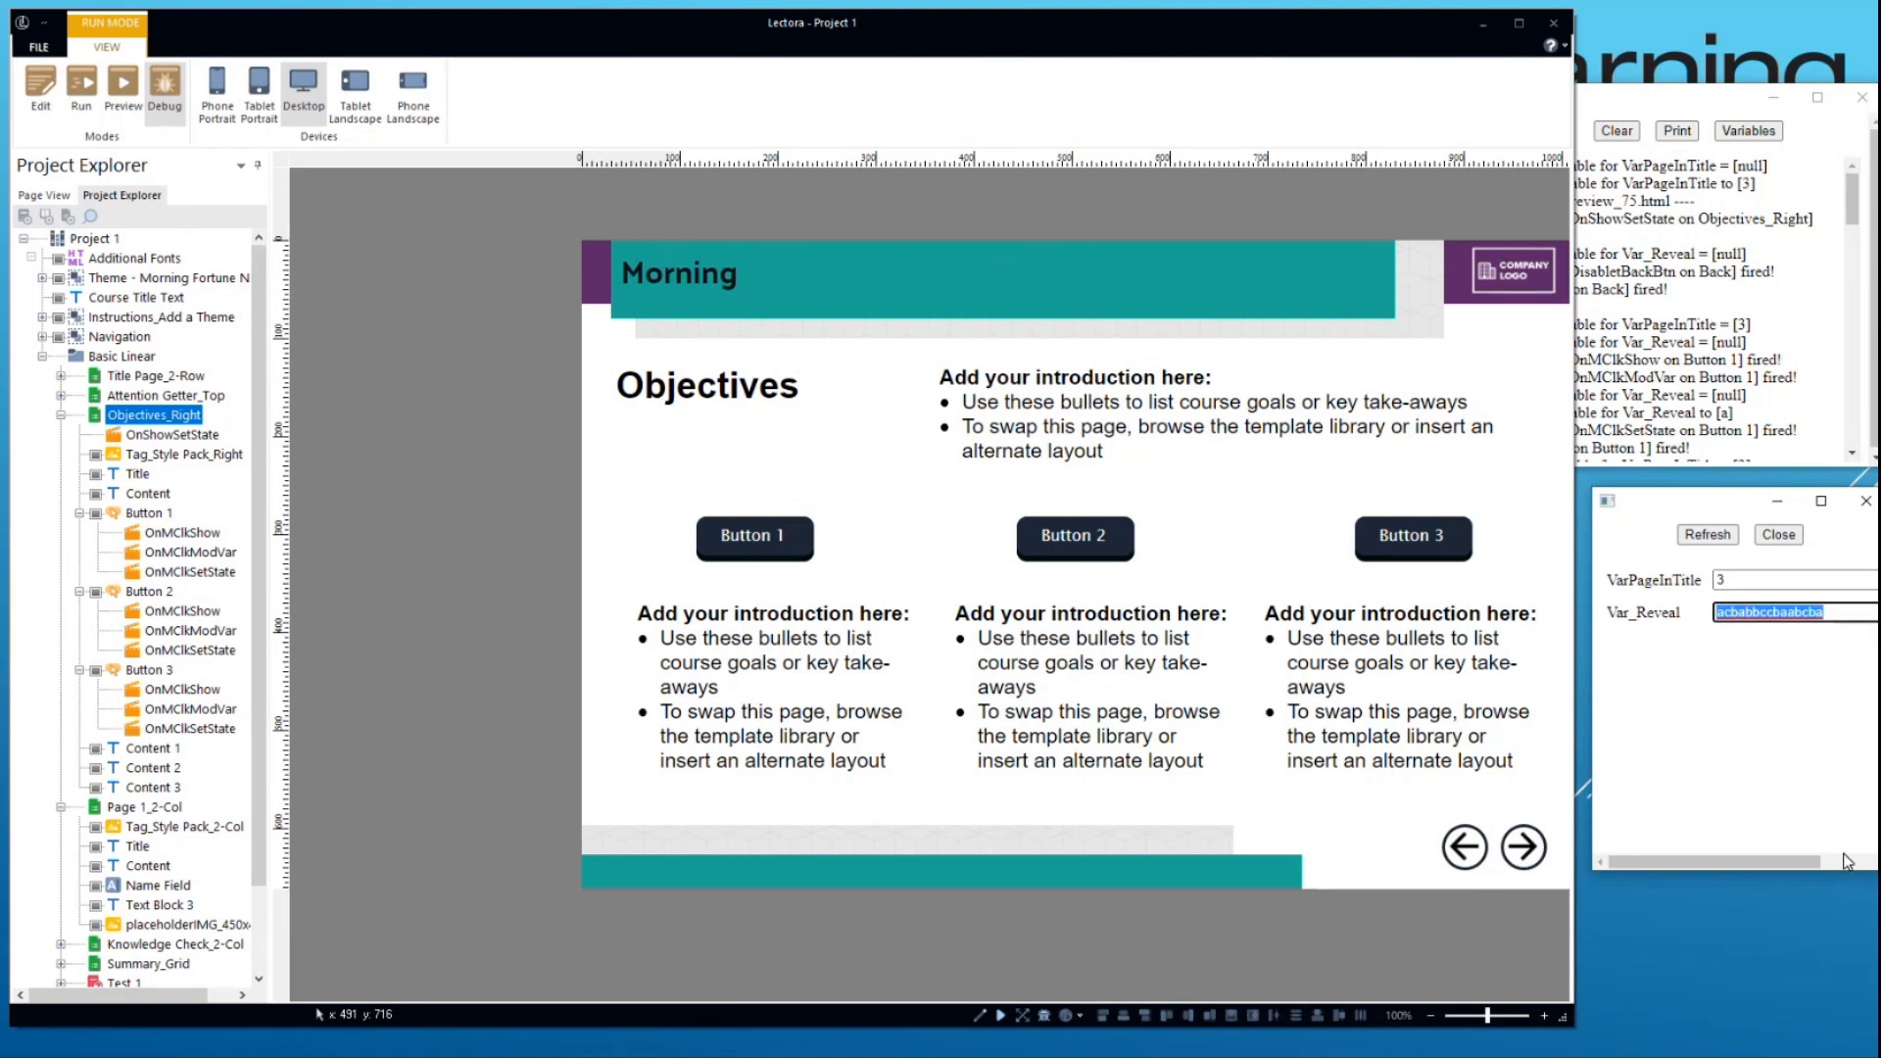
pyautogui.click(1726, 747)
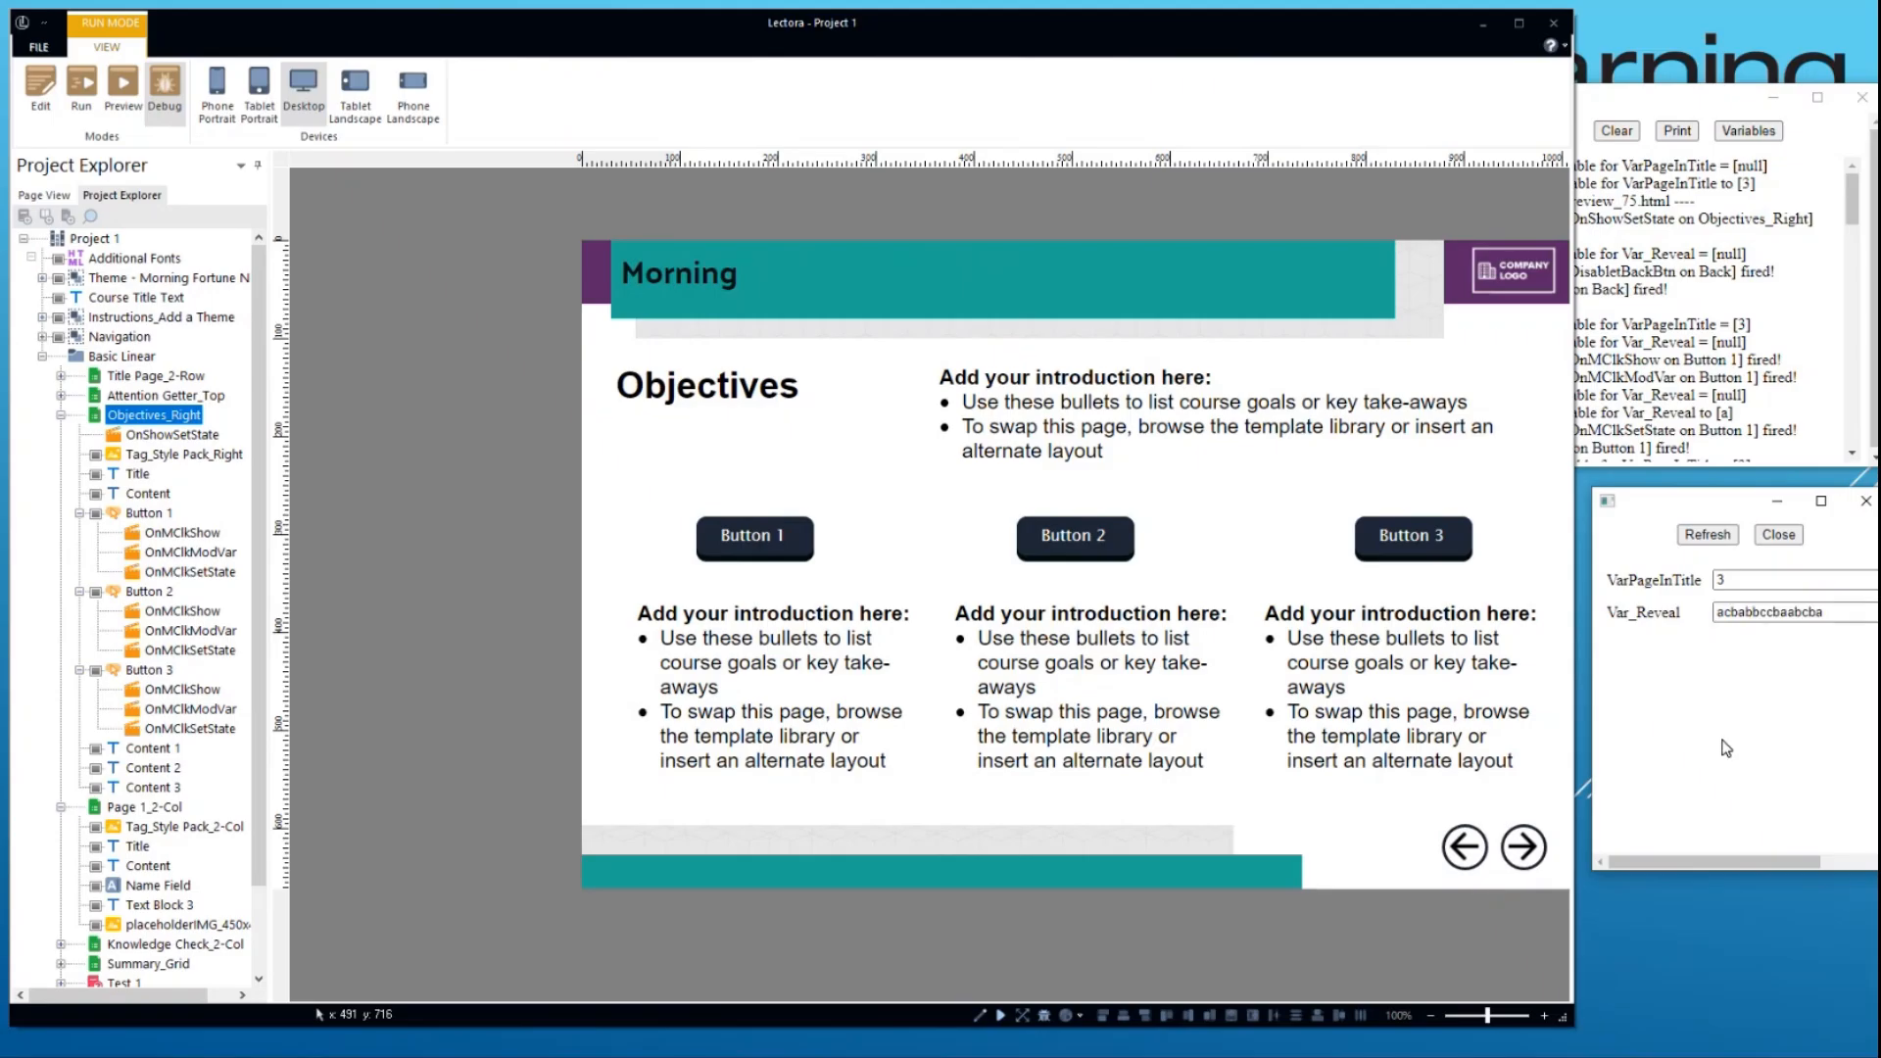
# - Close the variables list and the debug log, and maximize the program window
pyautogui.click(1865, 501)
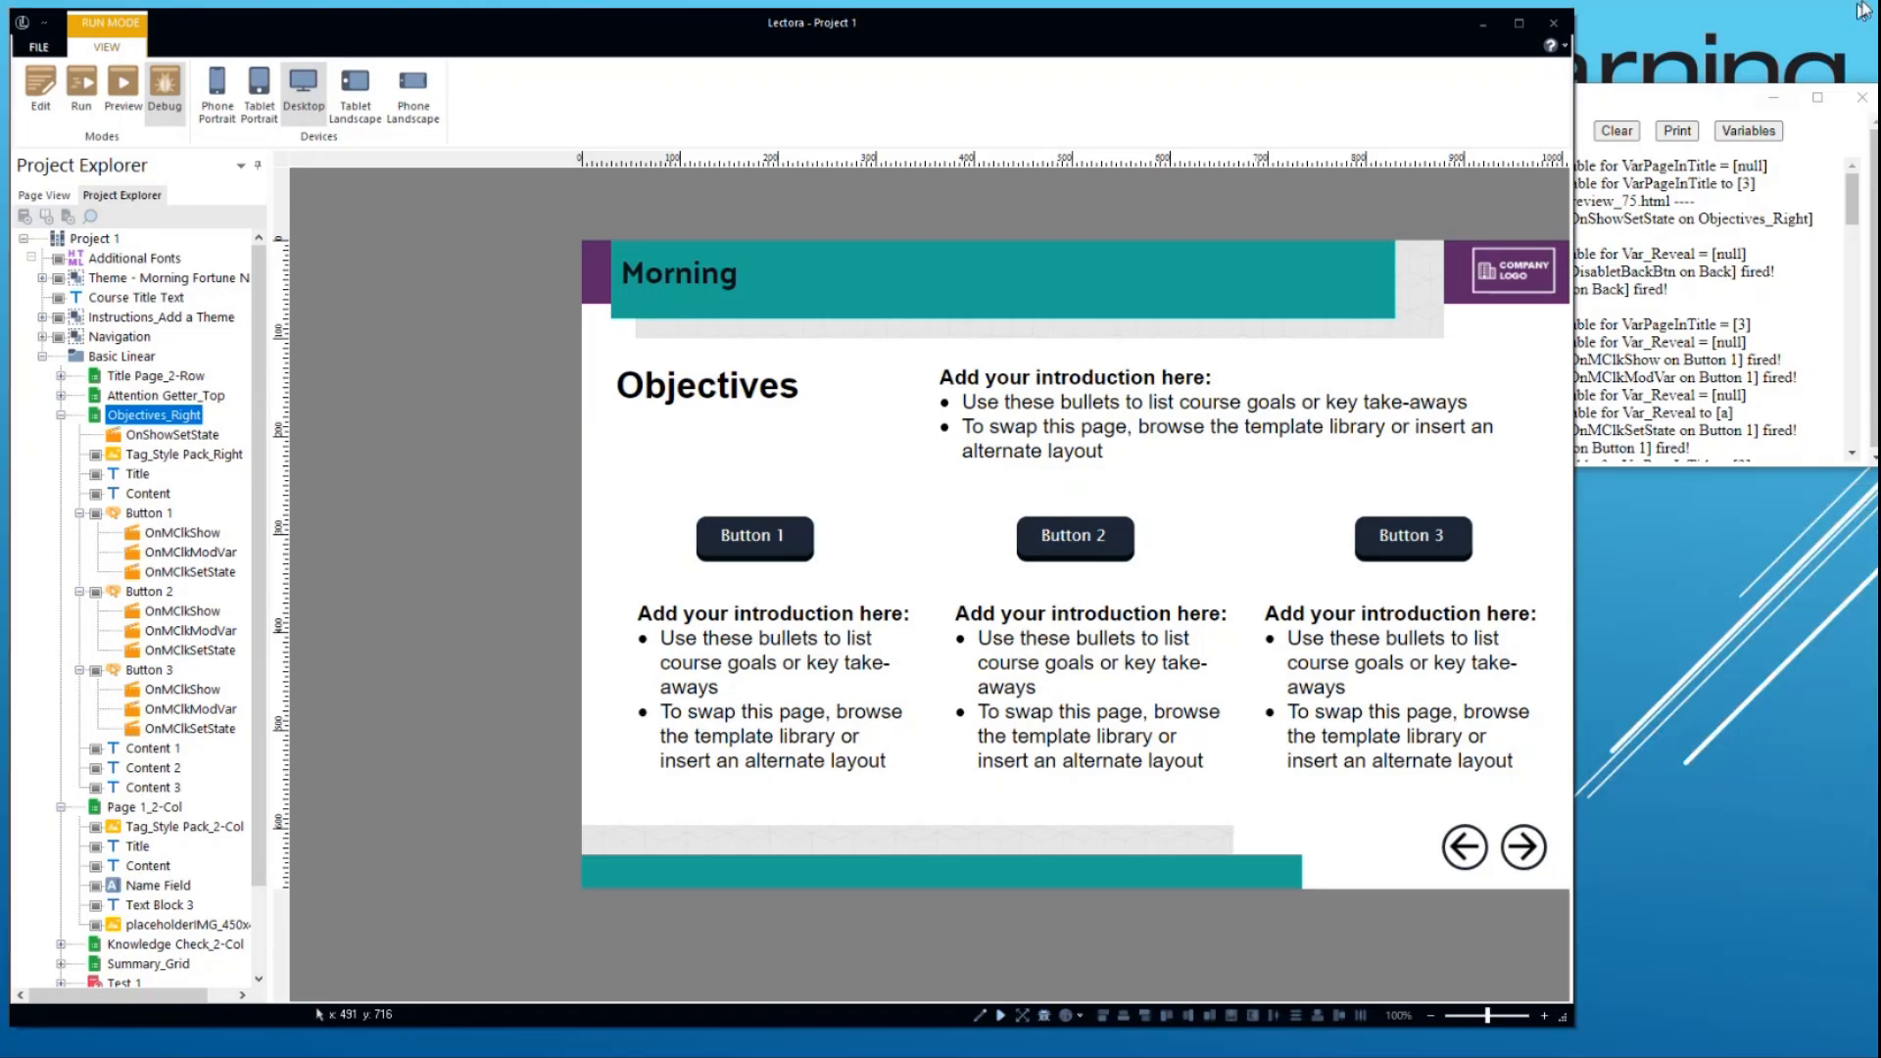
pyautogui.click(1866, 97)
pyautogui.click(1518, 23)
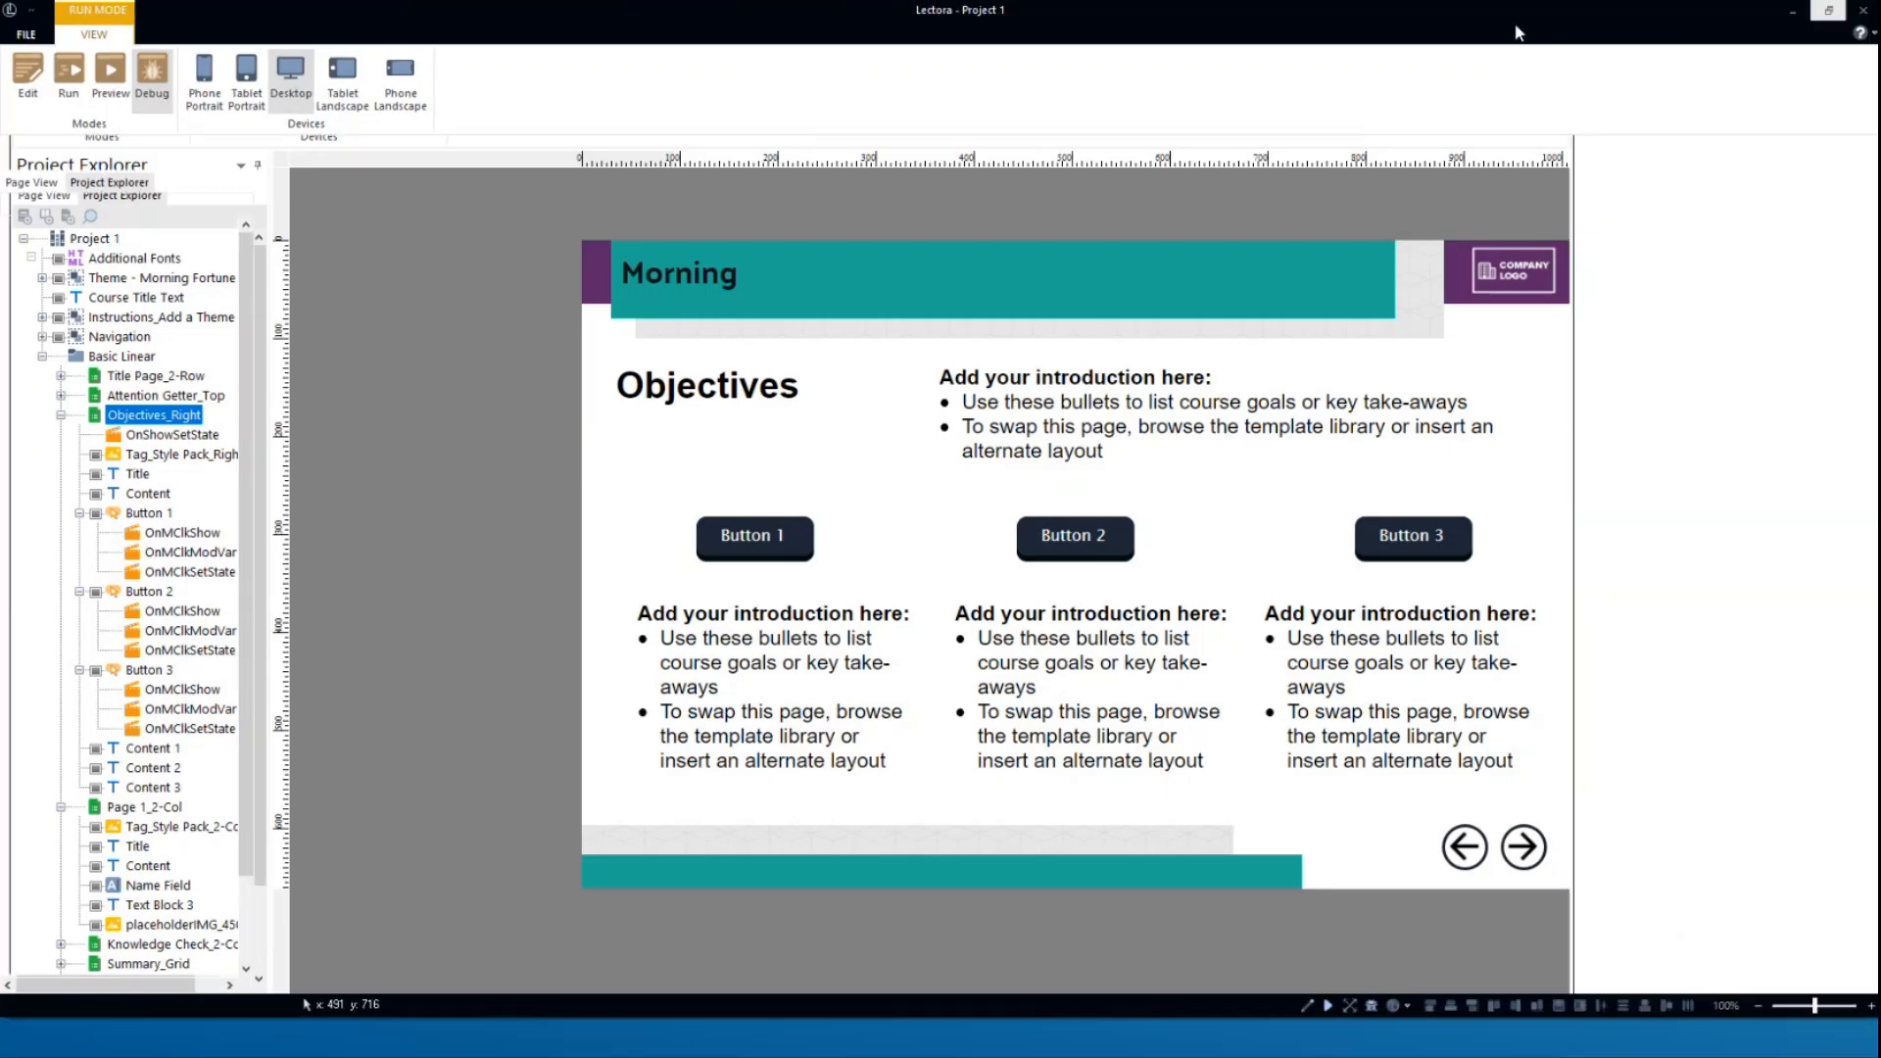
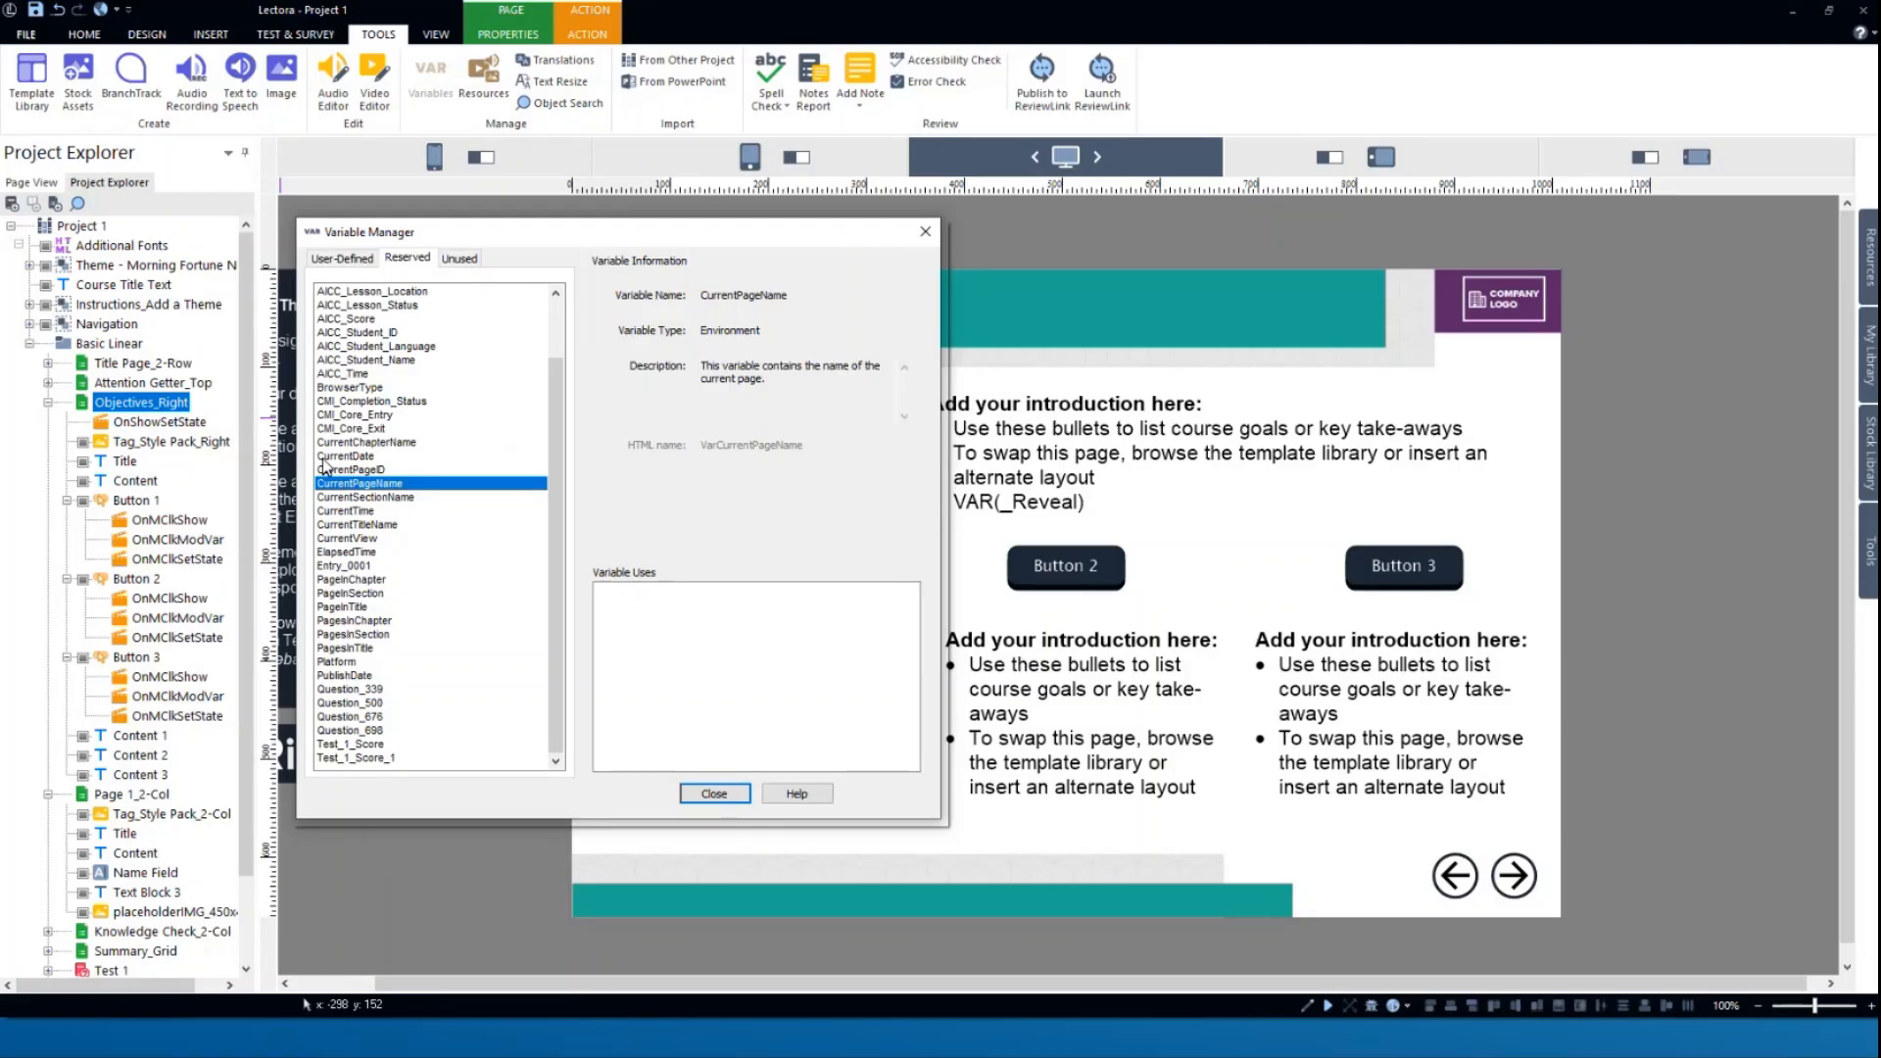
# - Examine the descriptions of the reserved chapter, section, date, time and page-number variables in the Variable Manager
pyautogui.click(373, 497)
pyautogui.click(376, 443)
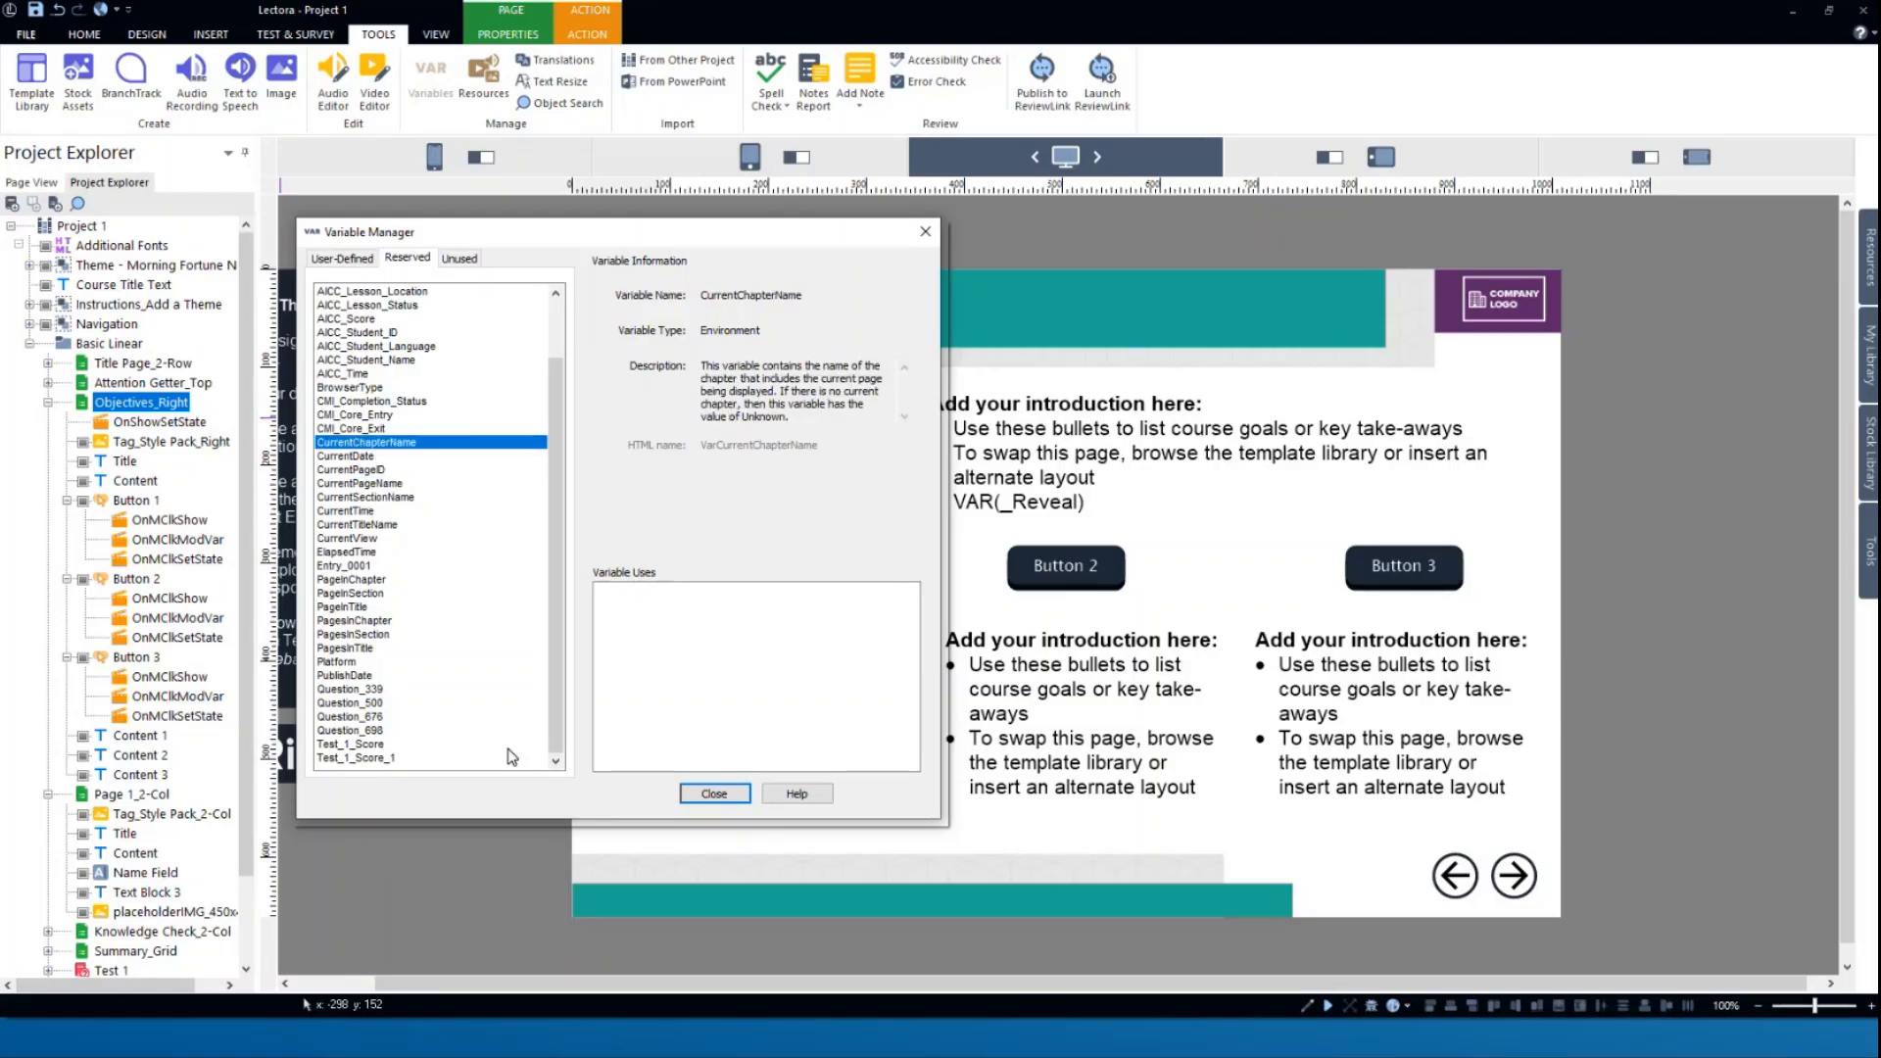
pyautogui.click(359, 456)
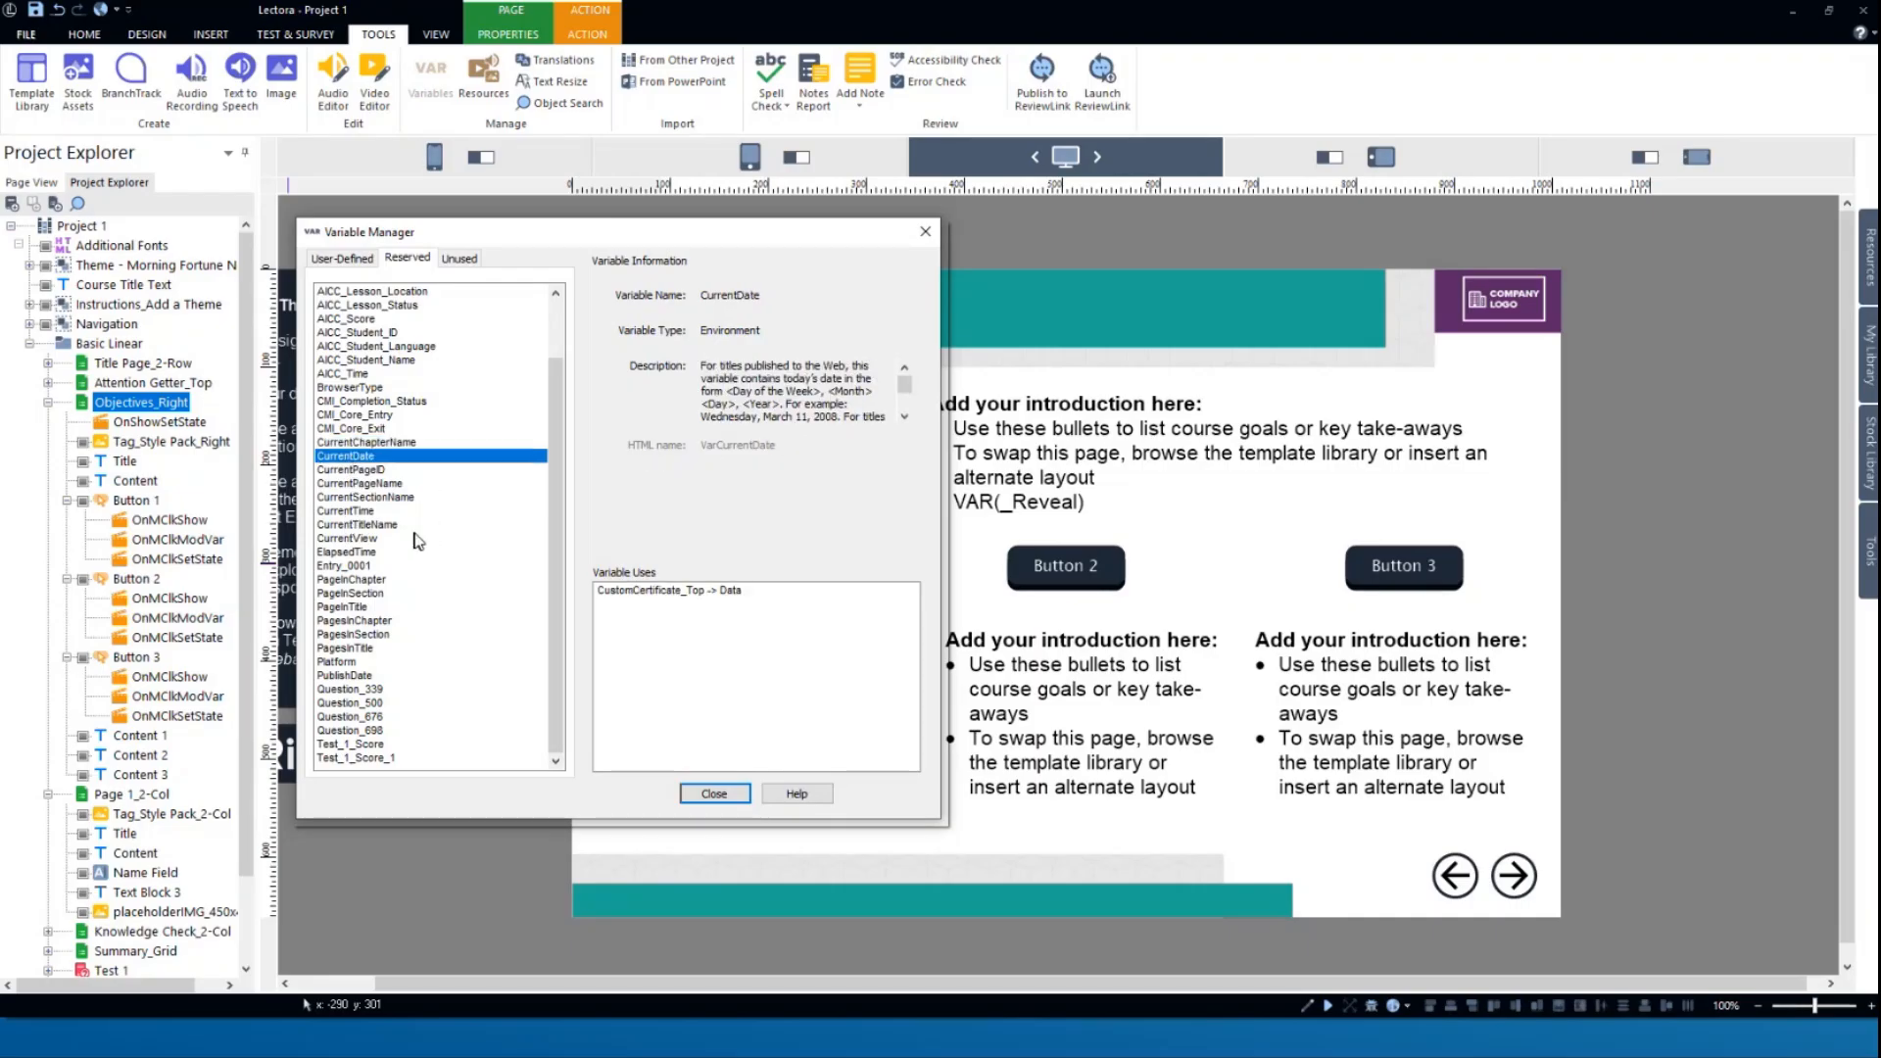
pyautogui.click(354, 510)
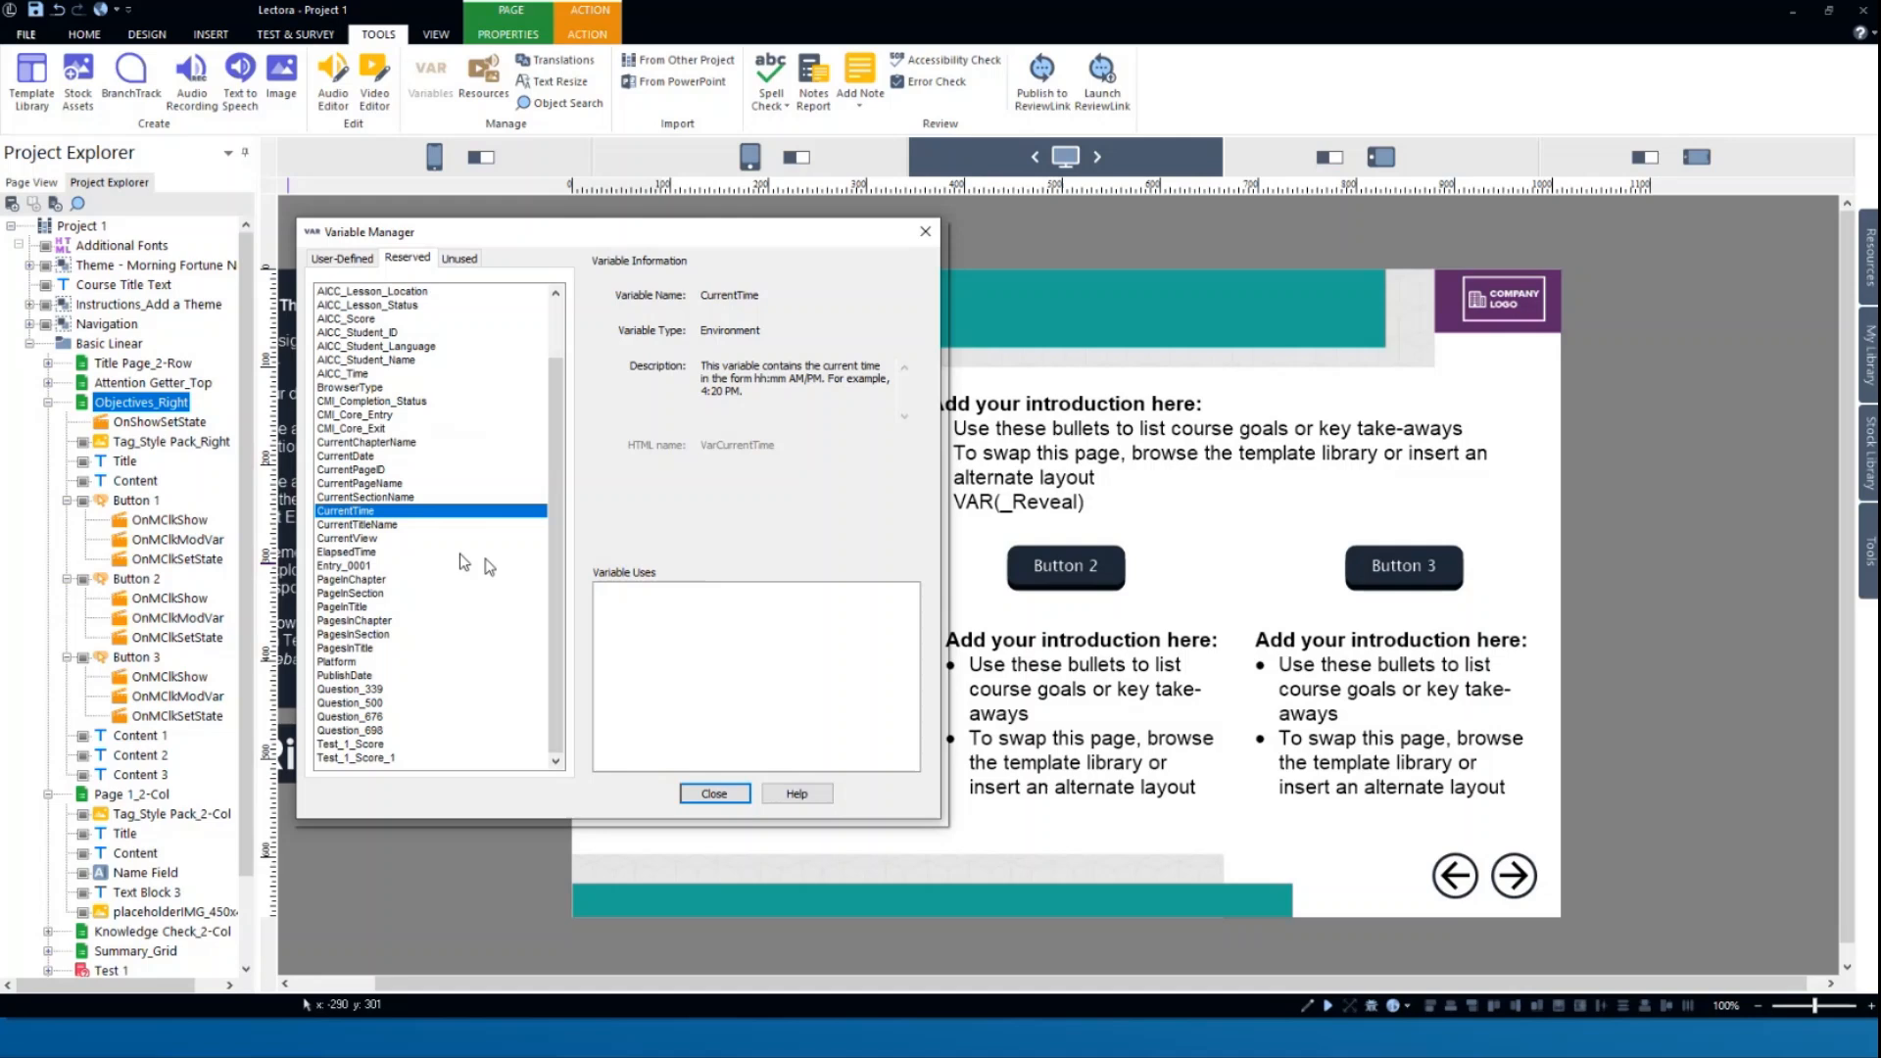
pyautogui.click(360, 623)
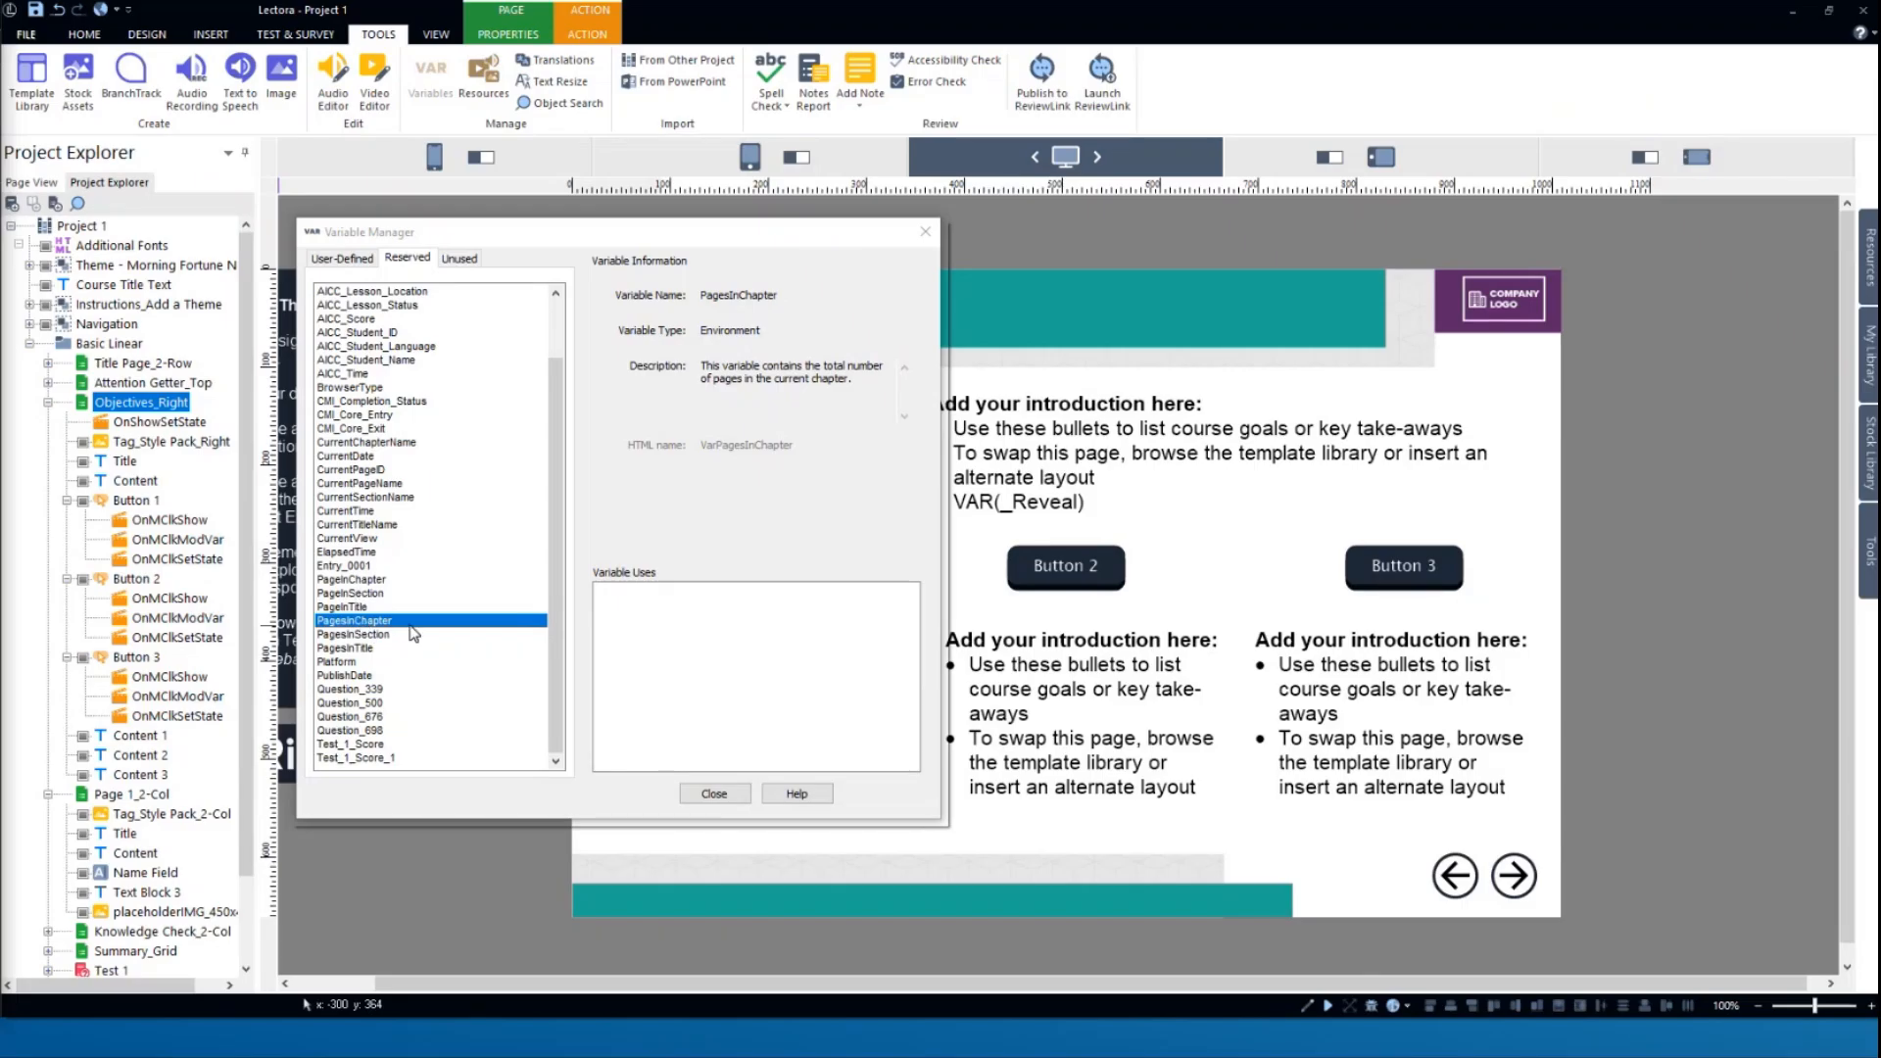
pyautogui.click(351, 580)
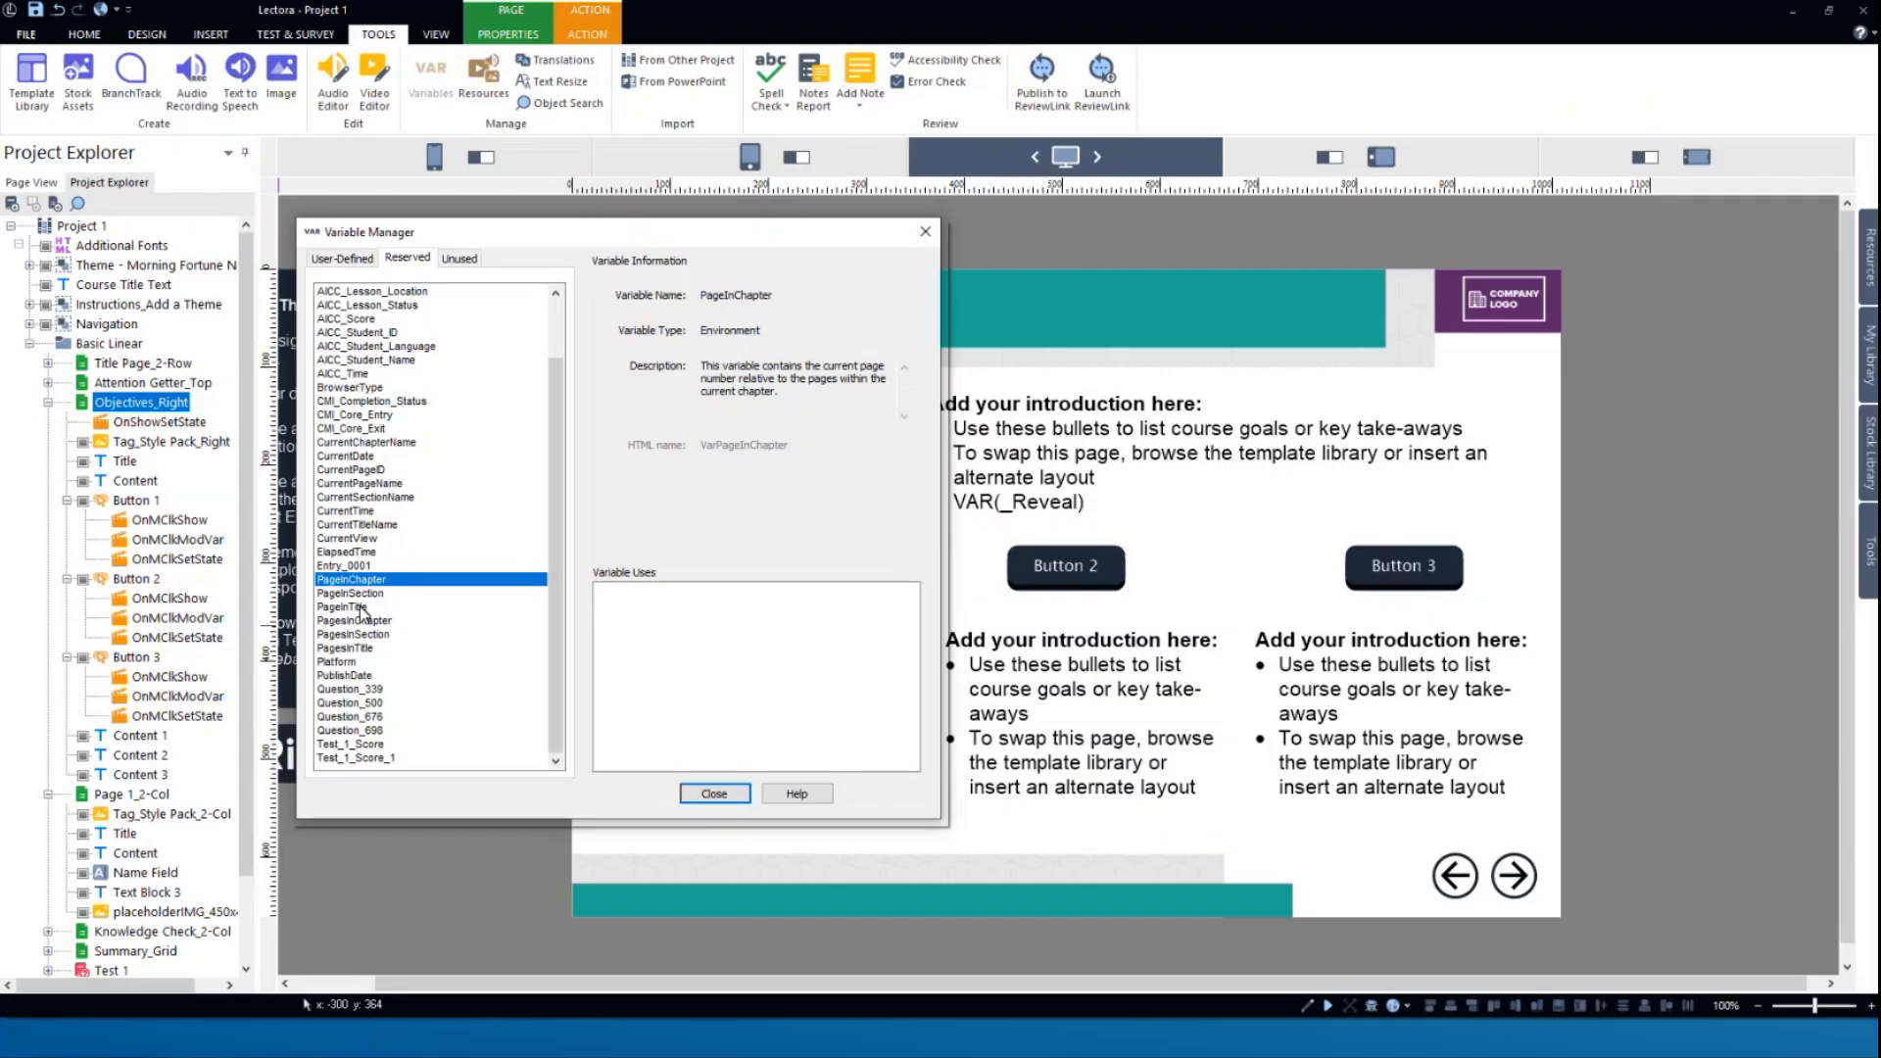
pyautogui.click(353, 607)
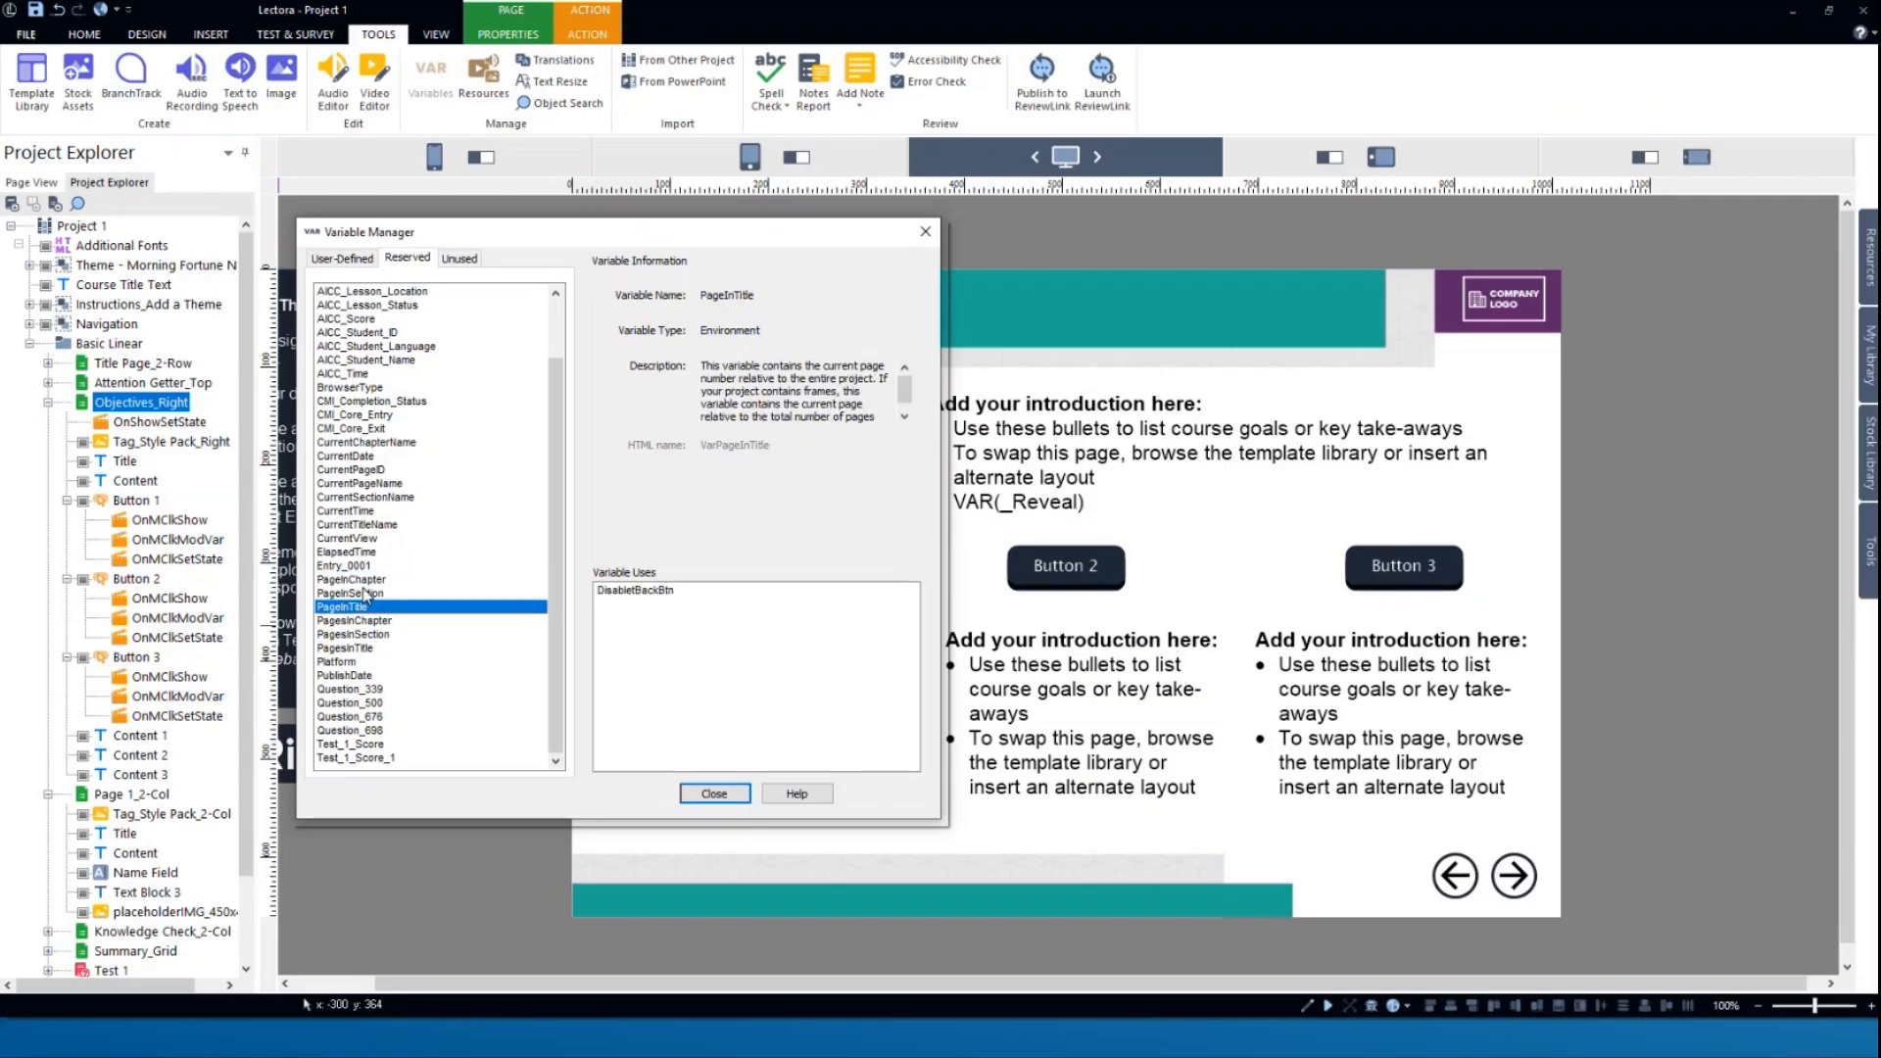
# - Examine the descriptions and uses of the reserved variables PagesInTitle, Question_339 and Test_1_Score in the Variable Manager
pyautogui.click(347, 649)
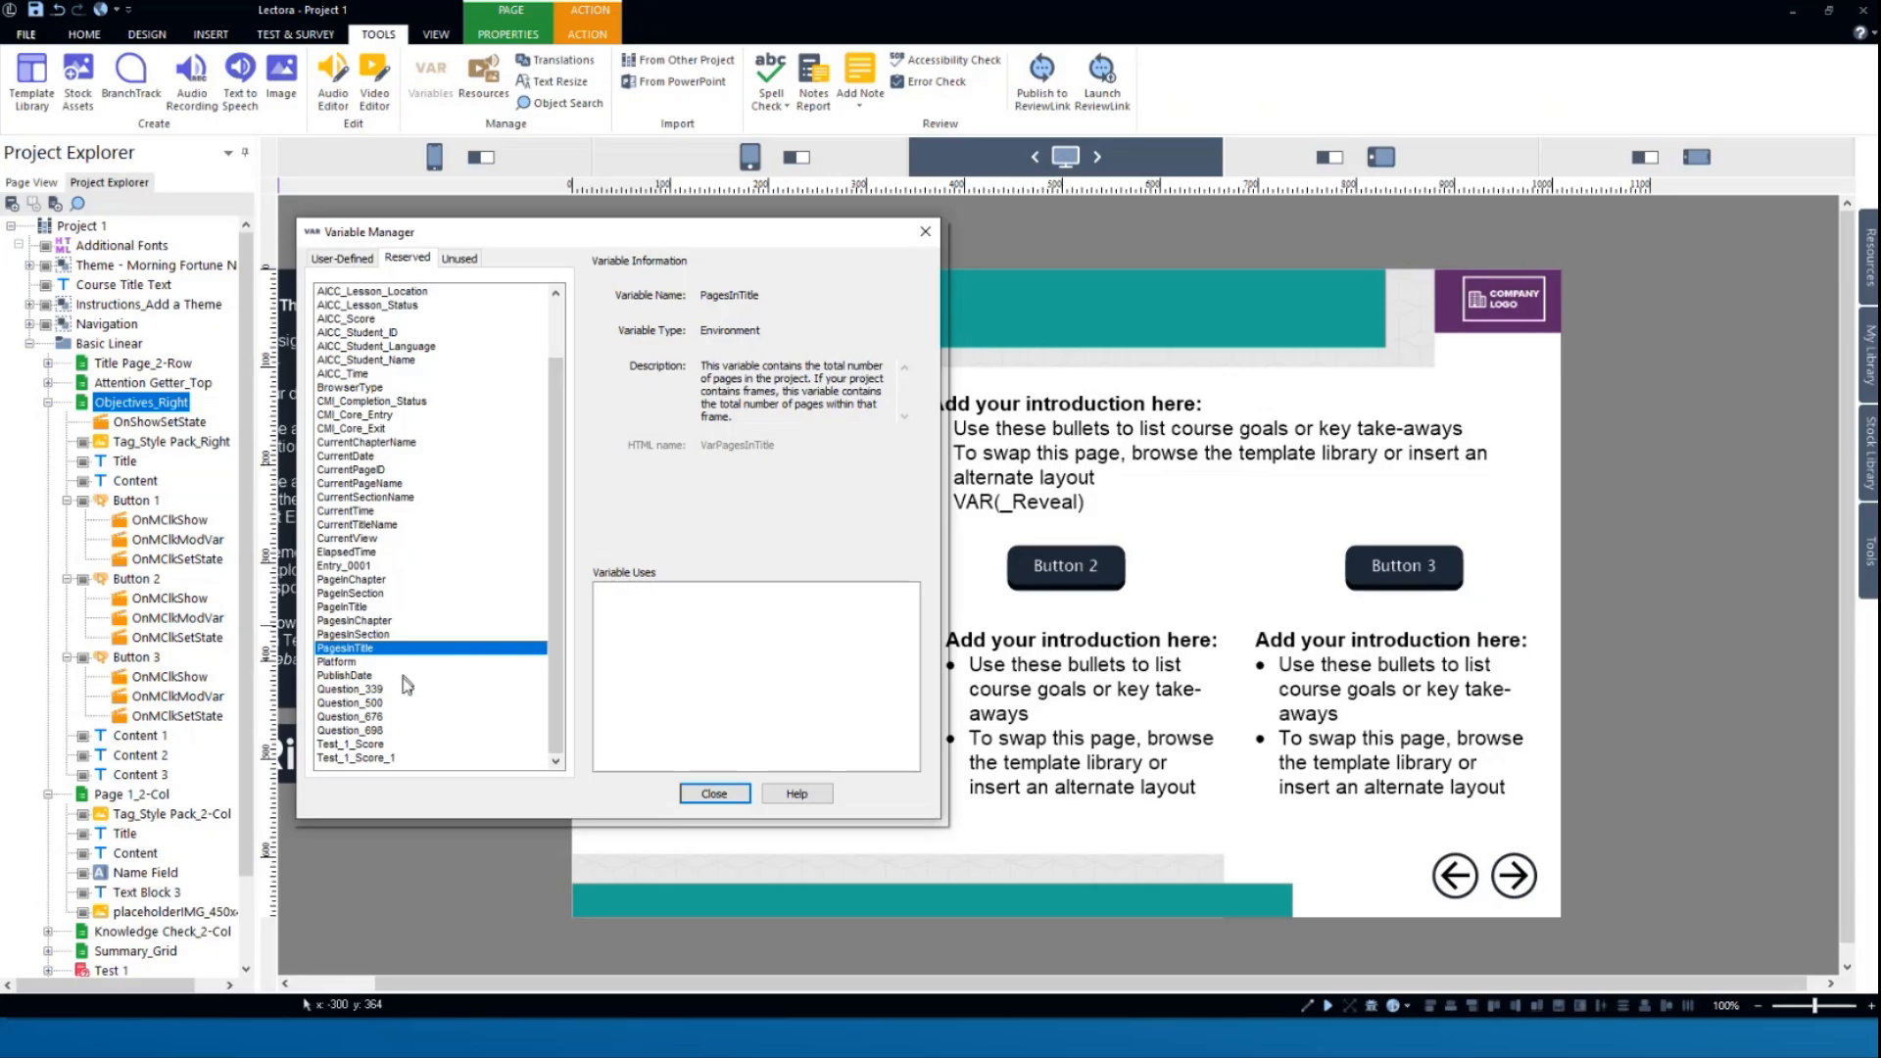
pyautogui.click(351, 690)
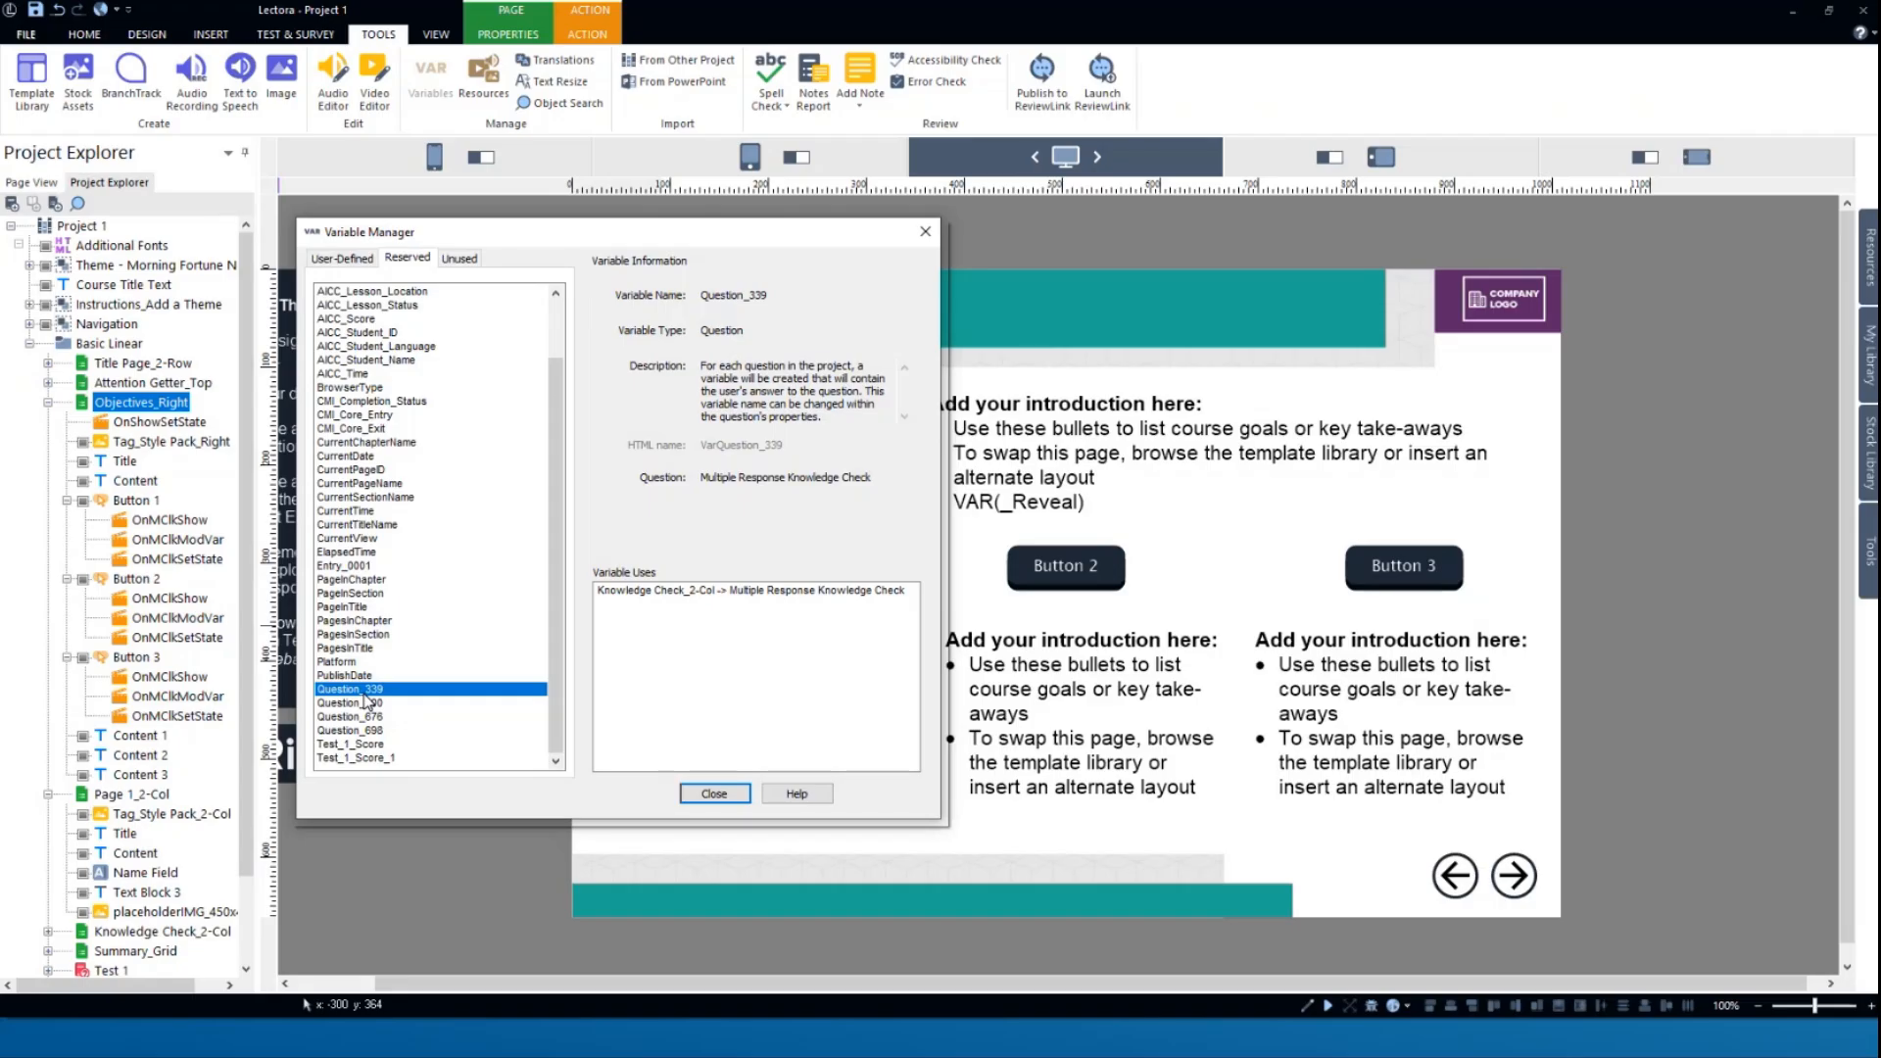
pyautogui.click(355, 744)
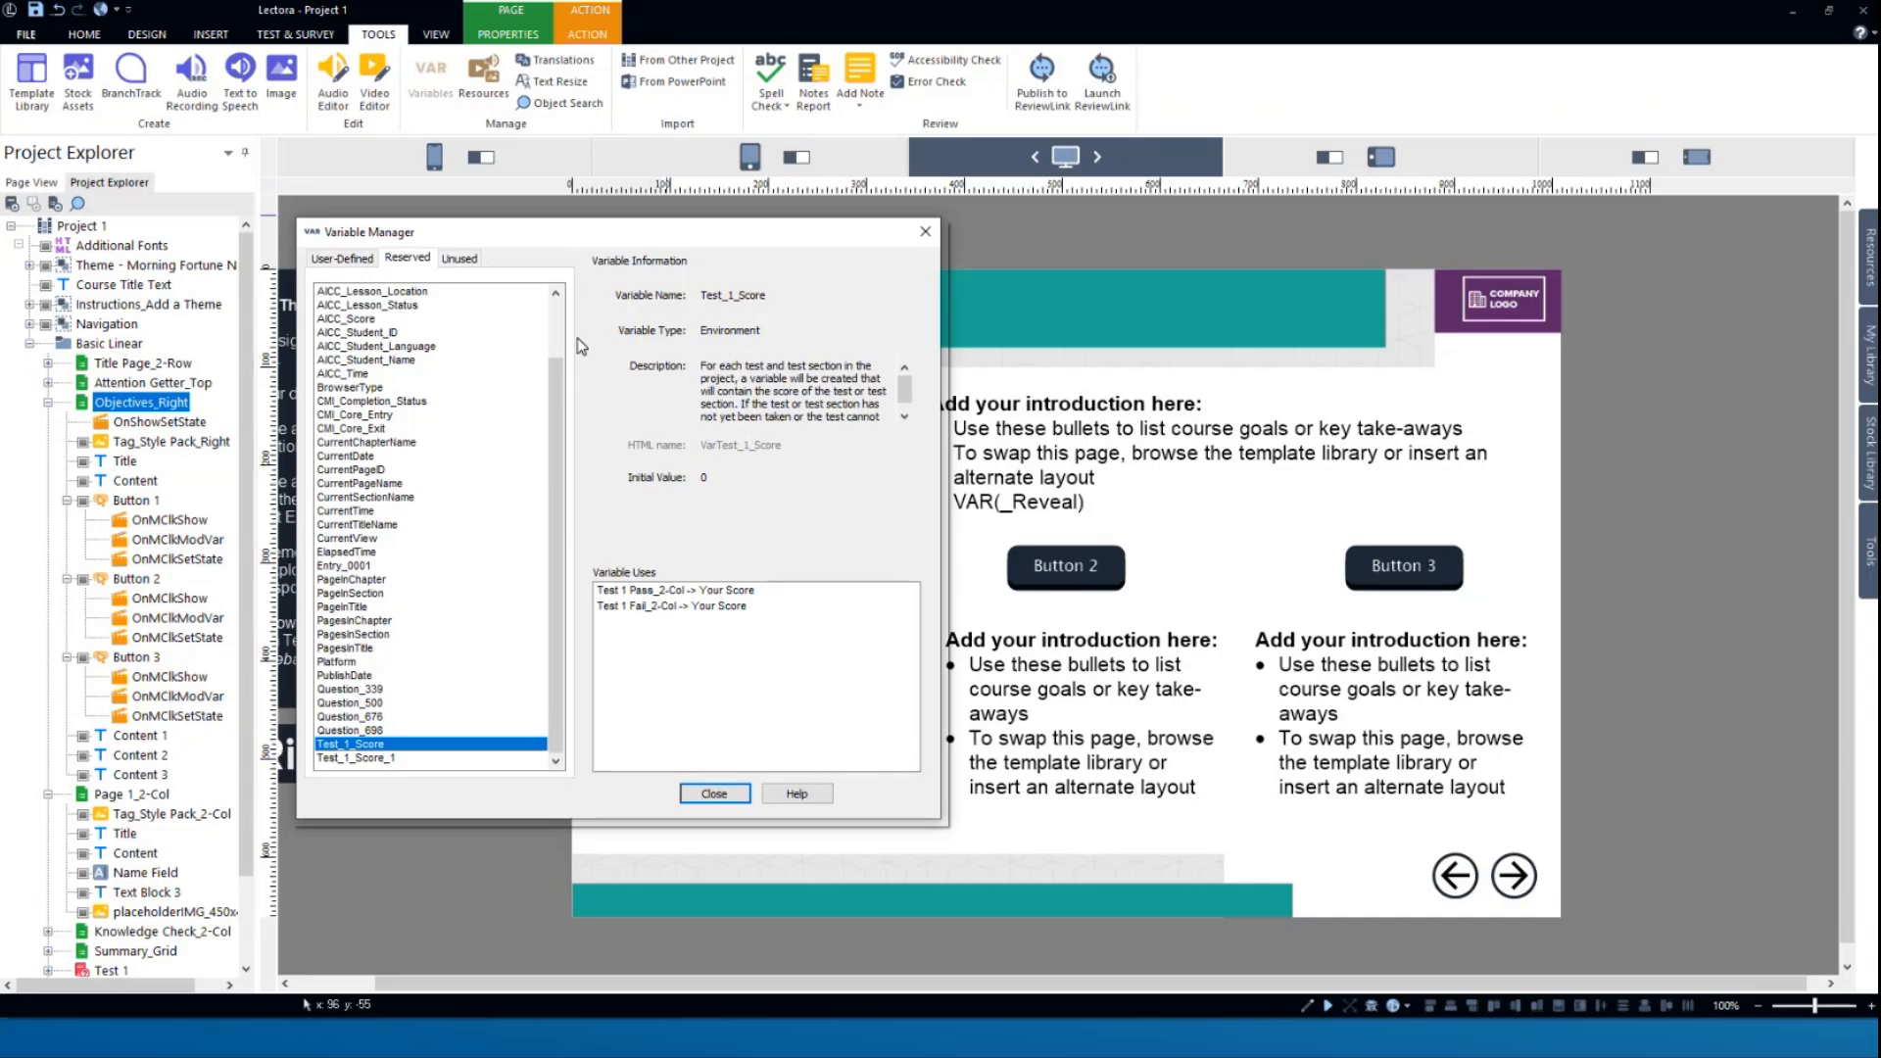
pyautogui.moveTo(551, 239); pyautogui.dragTo(547, 232)
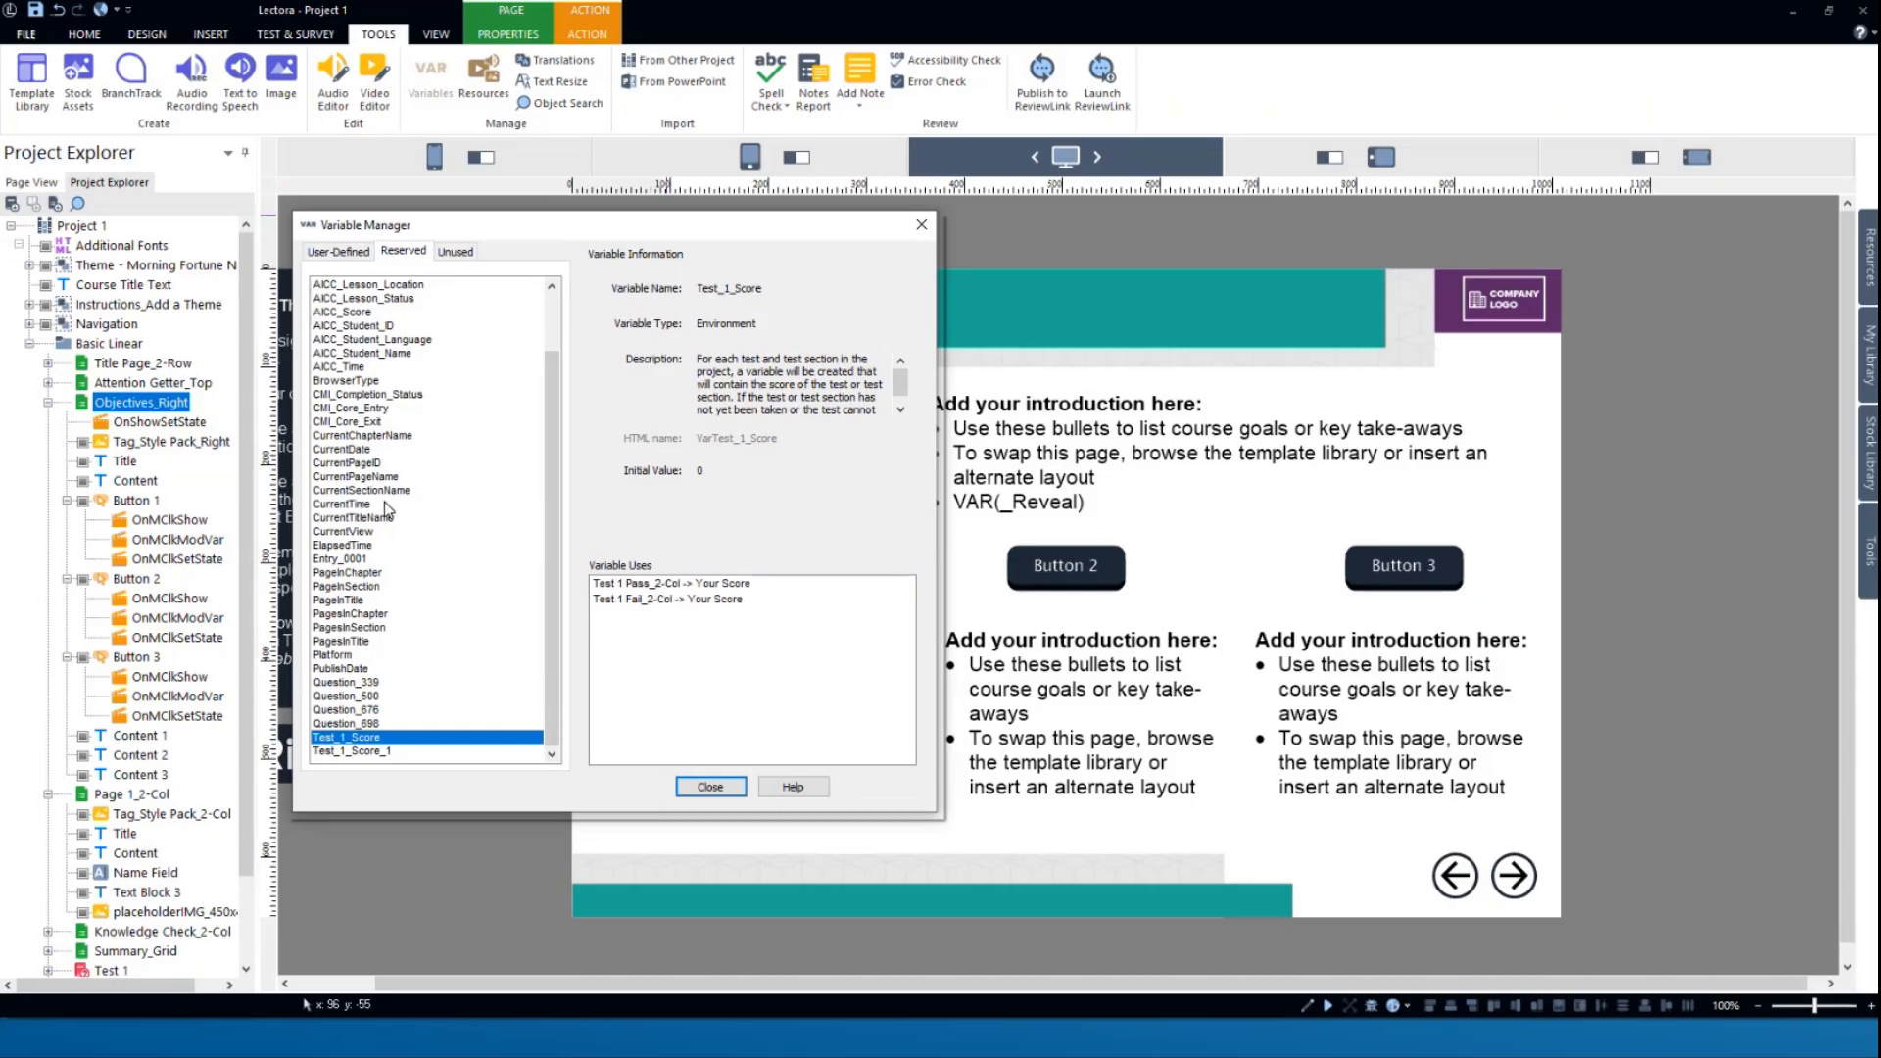
pyautogui.scroll(2, 384, 502)
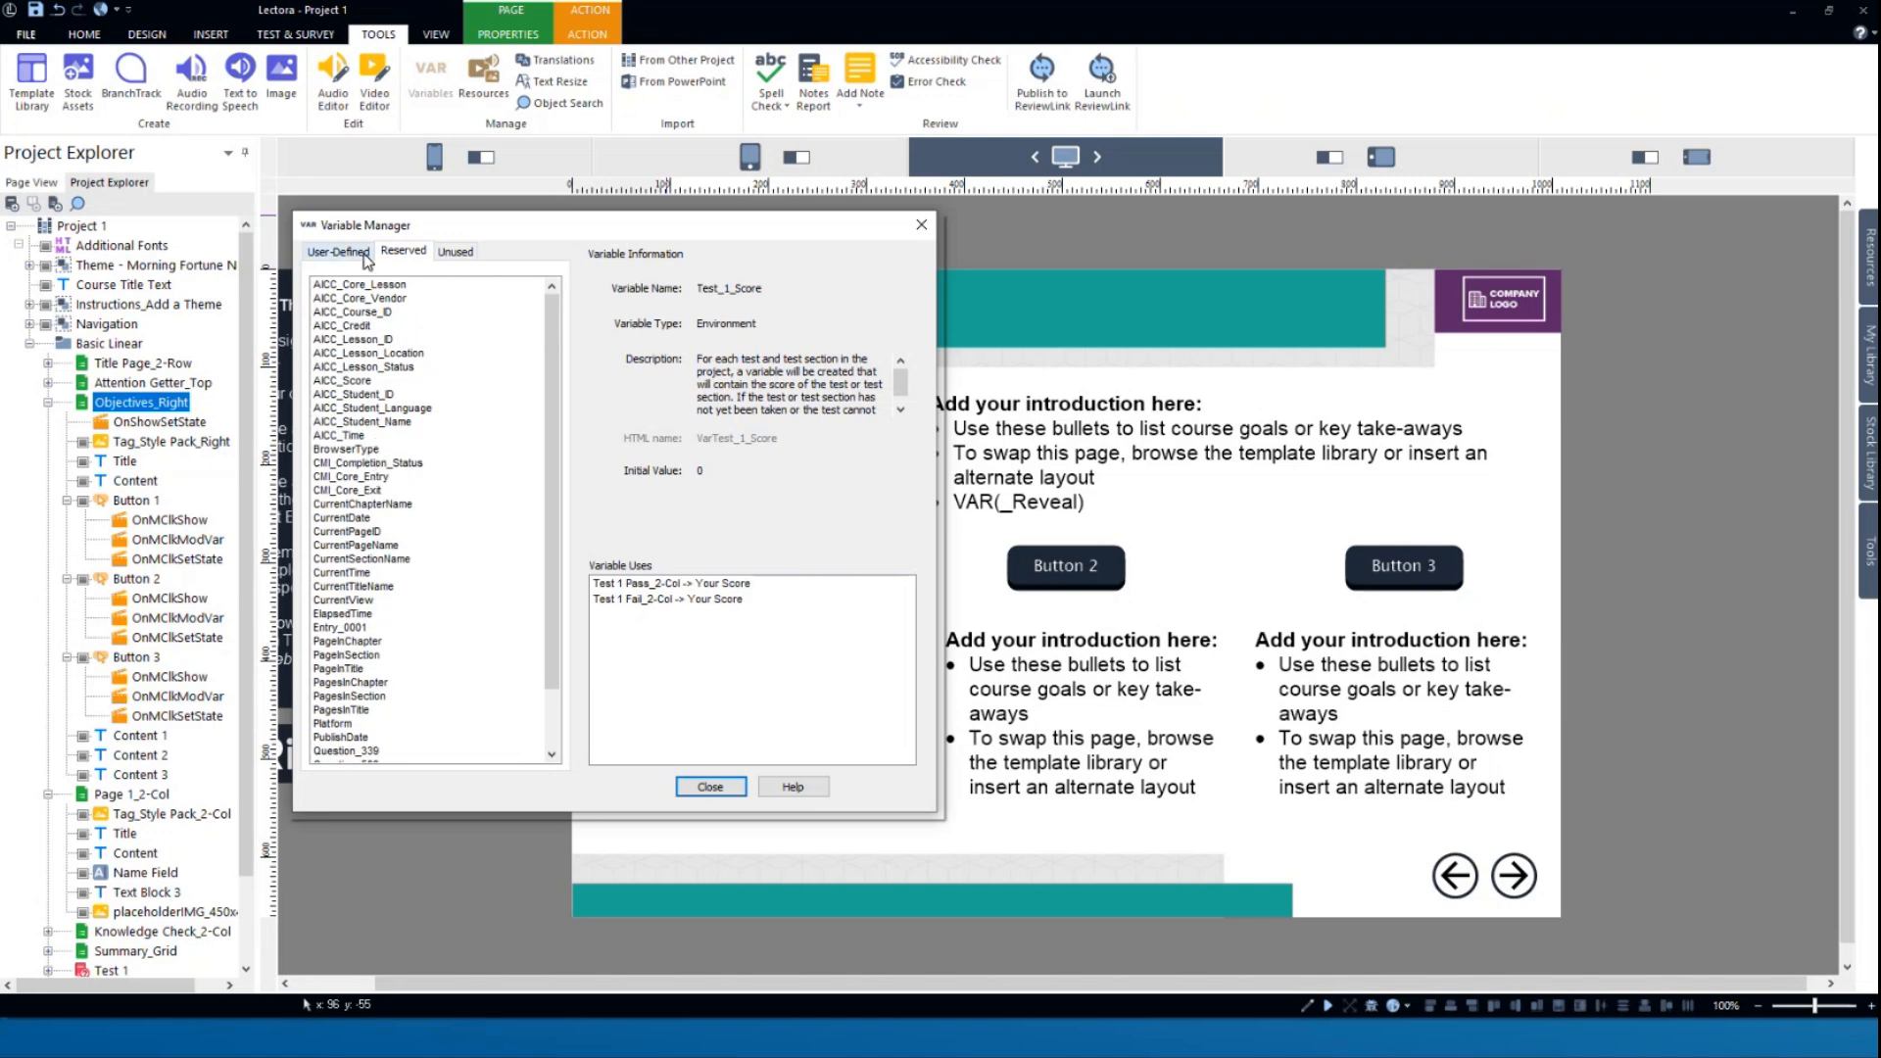
# - Examine where the user-defined _Reveal variable is used by locating each of its listed uses, and close the Variable Manager
pyautogui.click(338, 251)
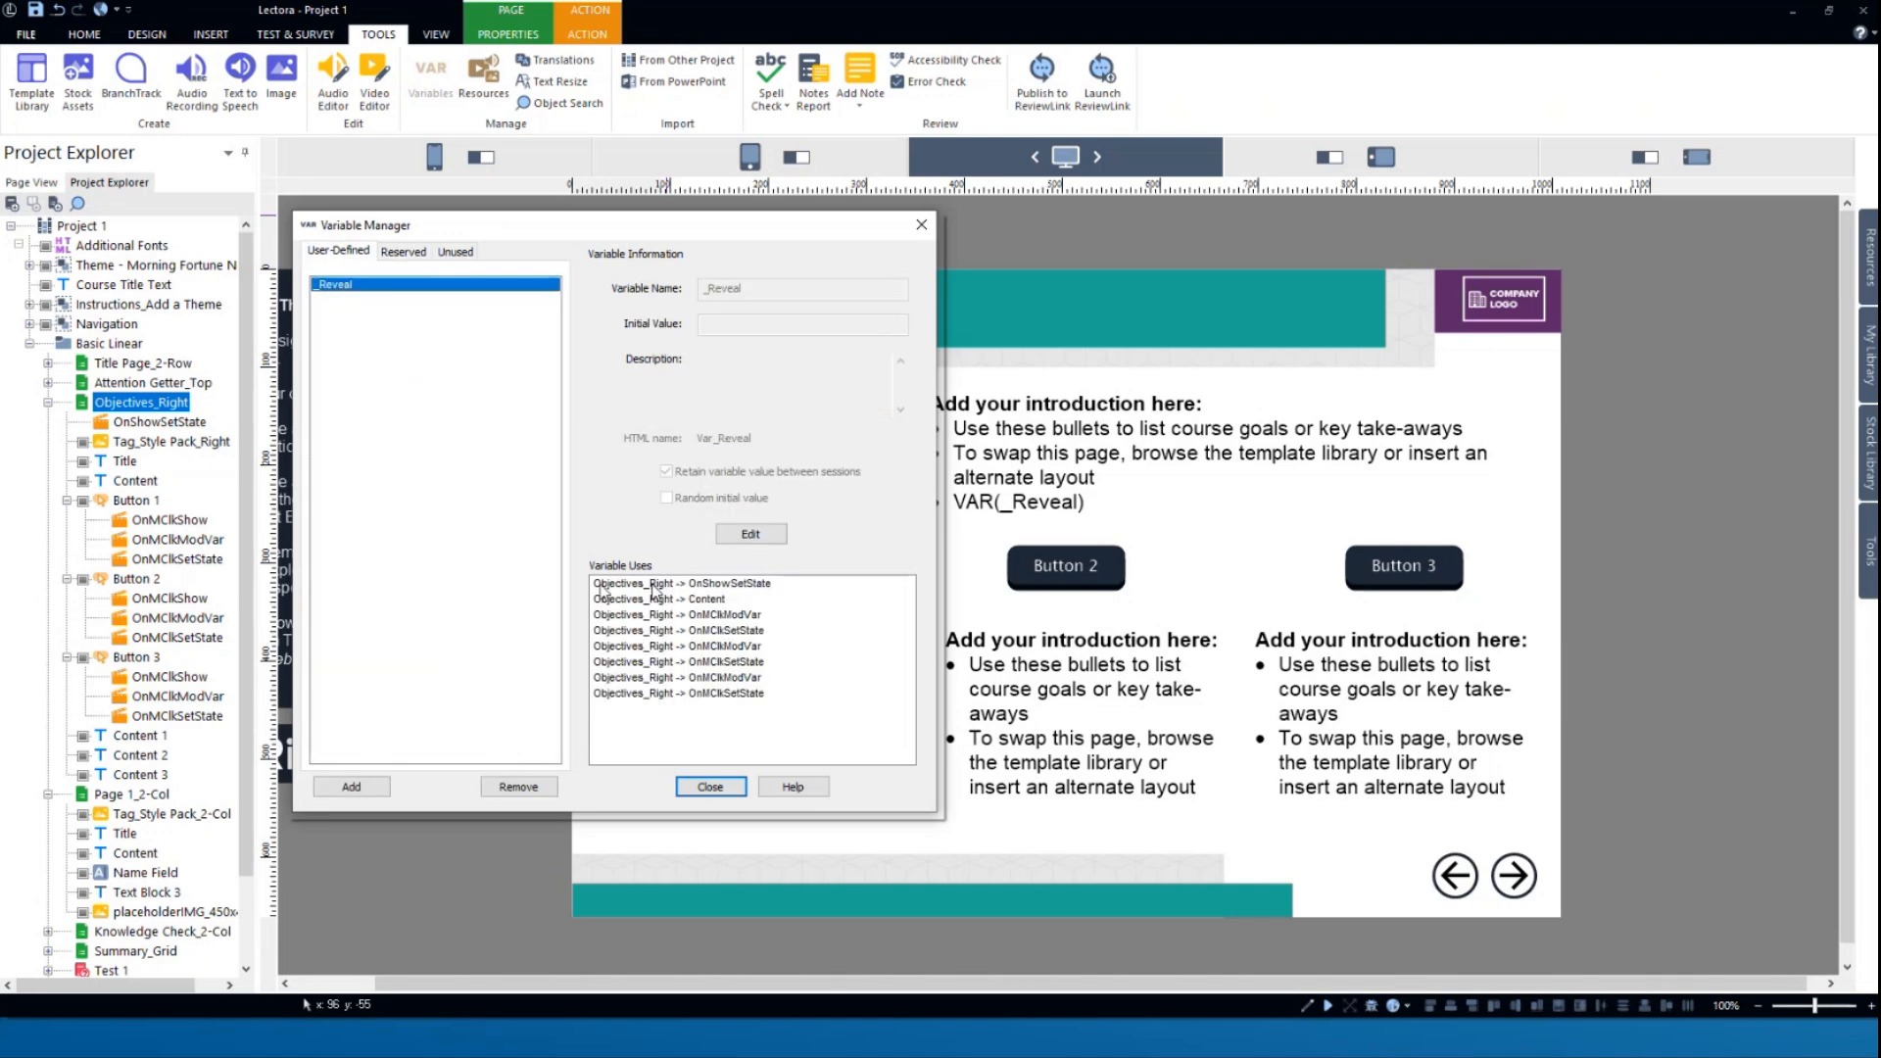
pyautogui.click(723, 585)
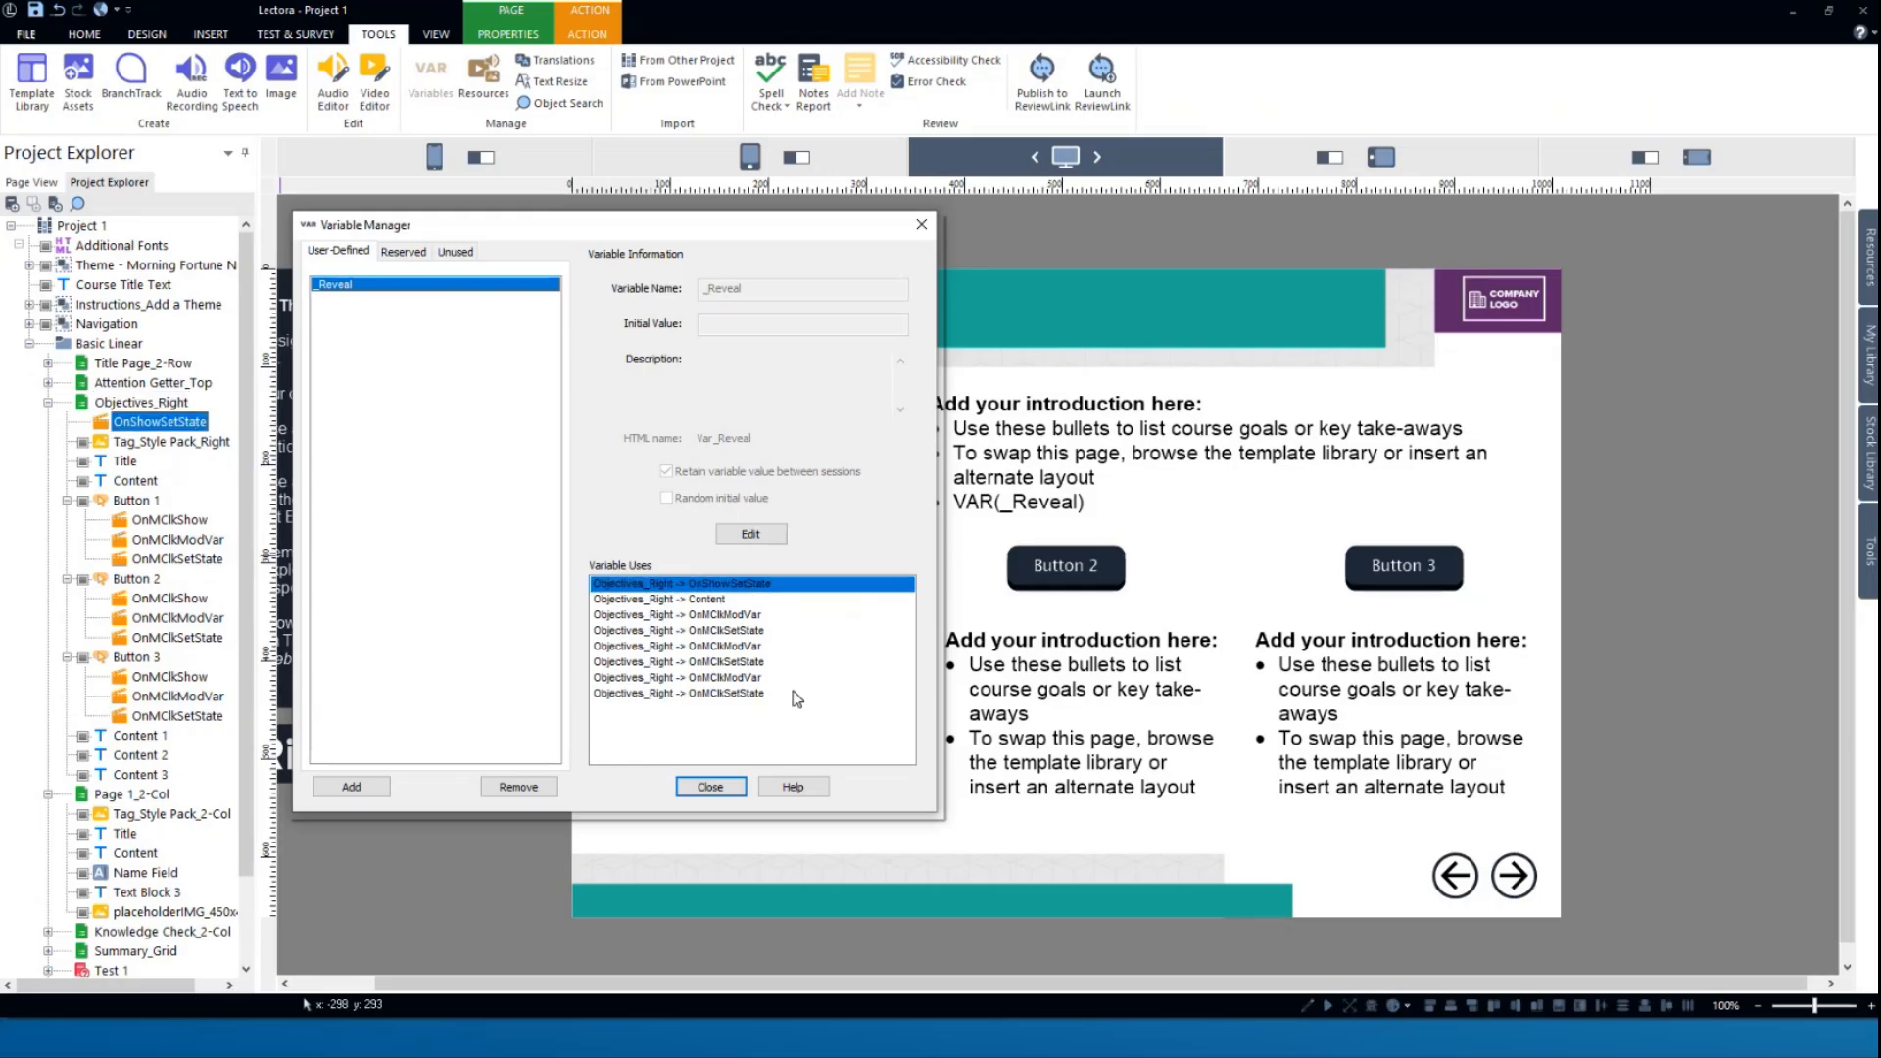
pyautogui.click(708, 599)
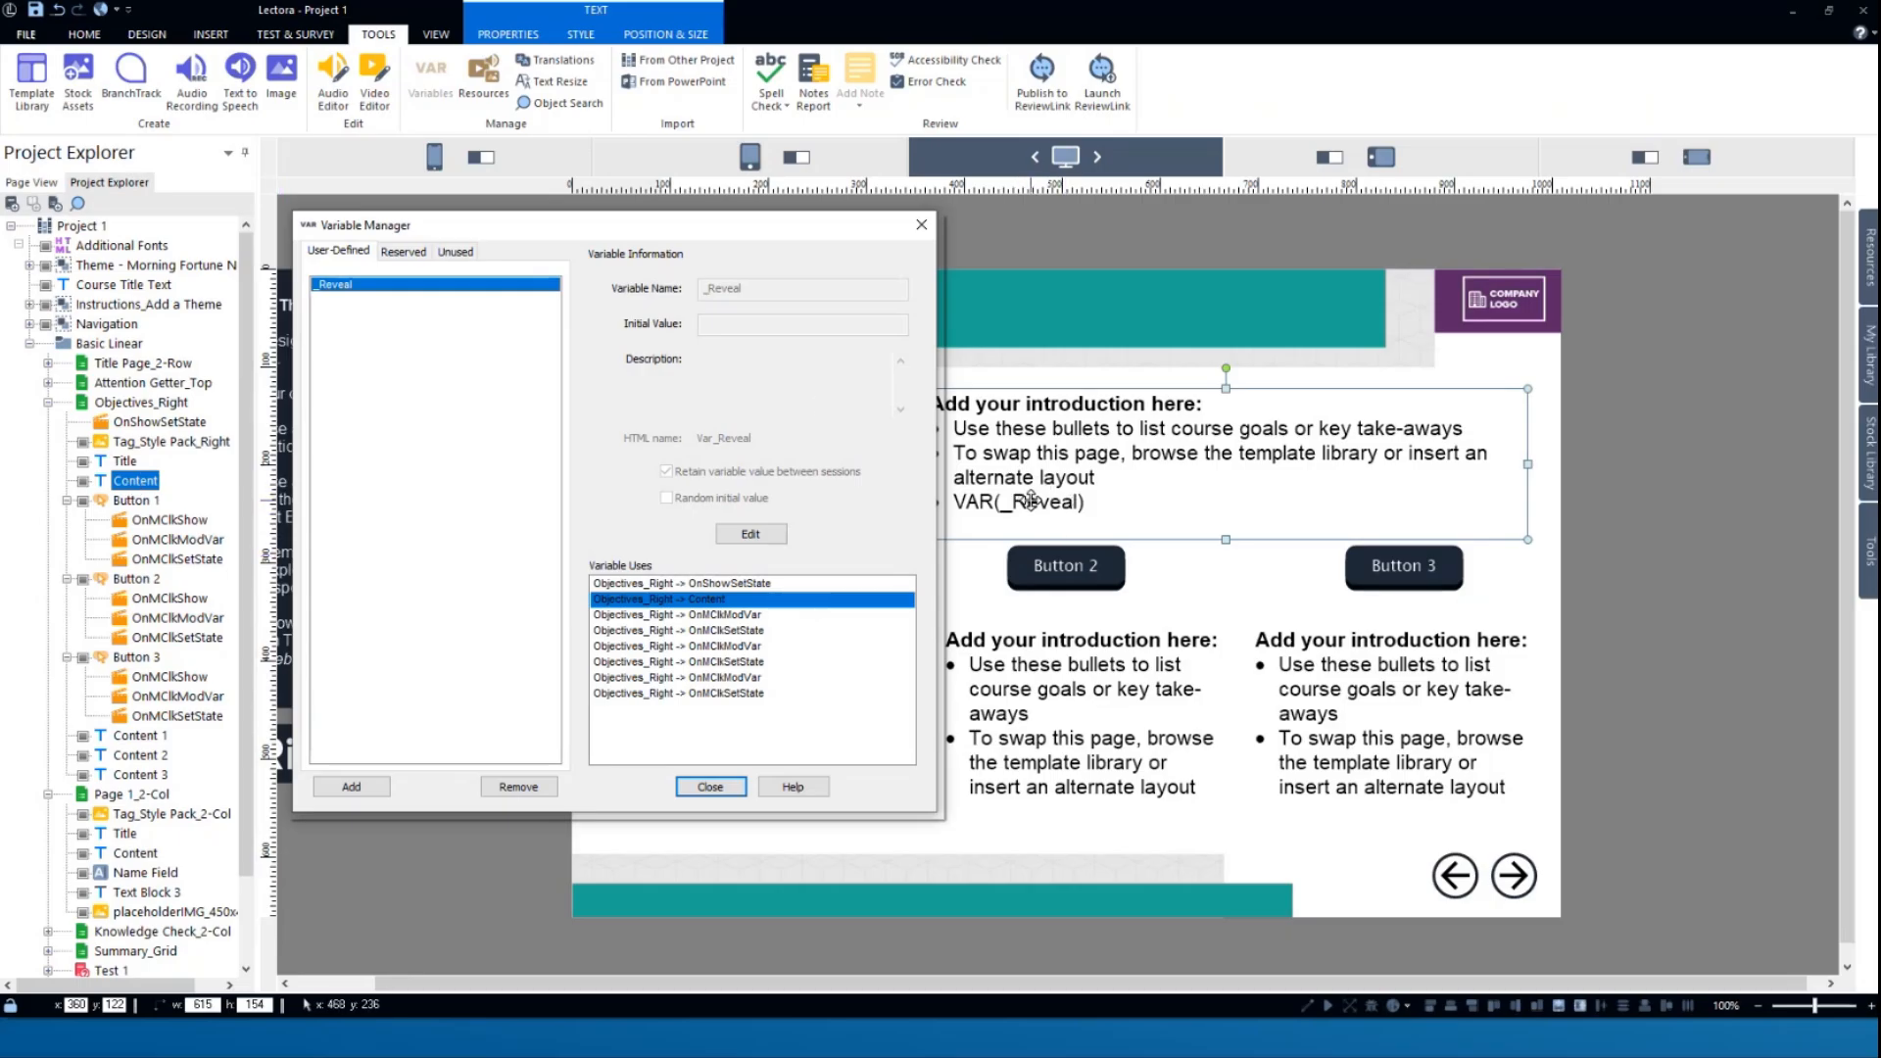
pyautogui.click(707, 616)
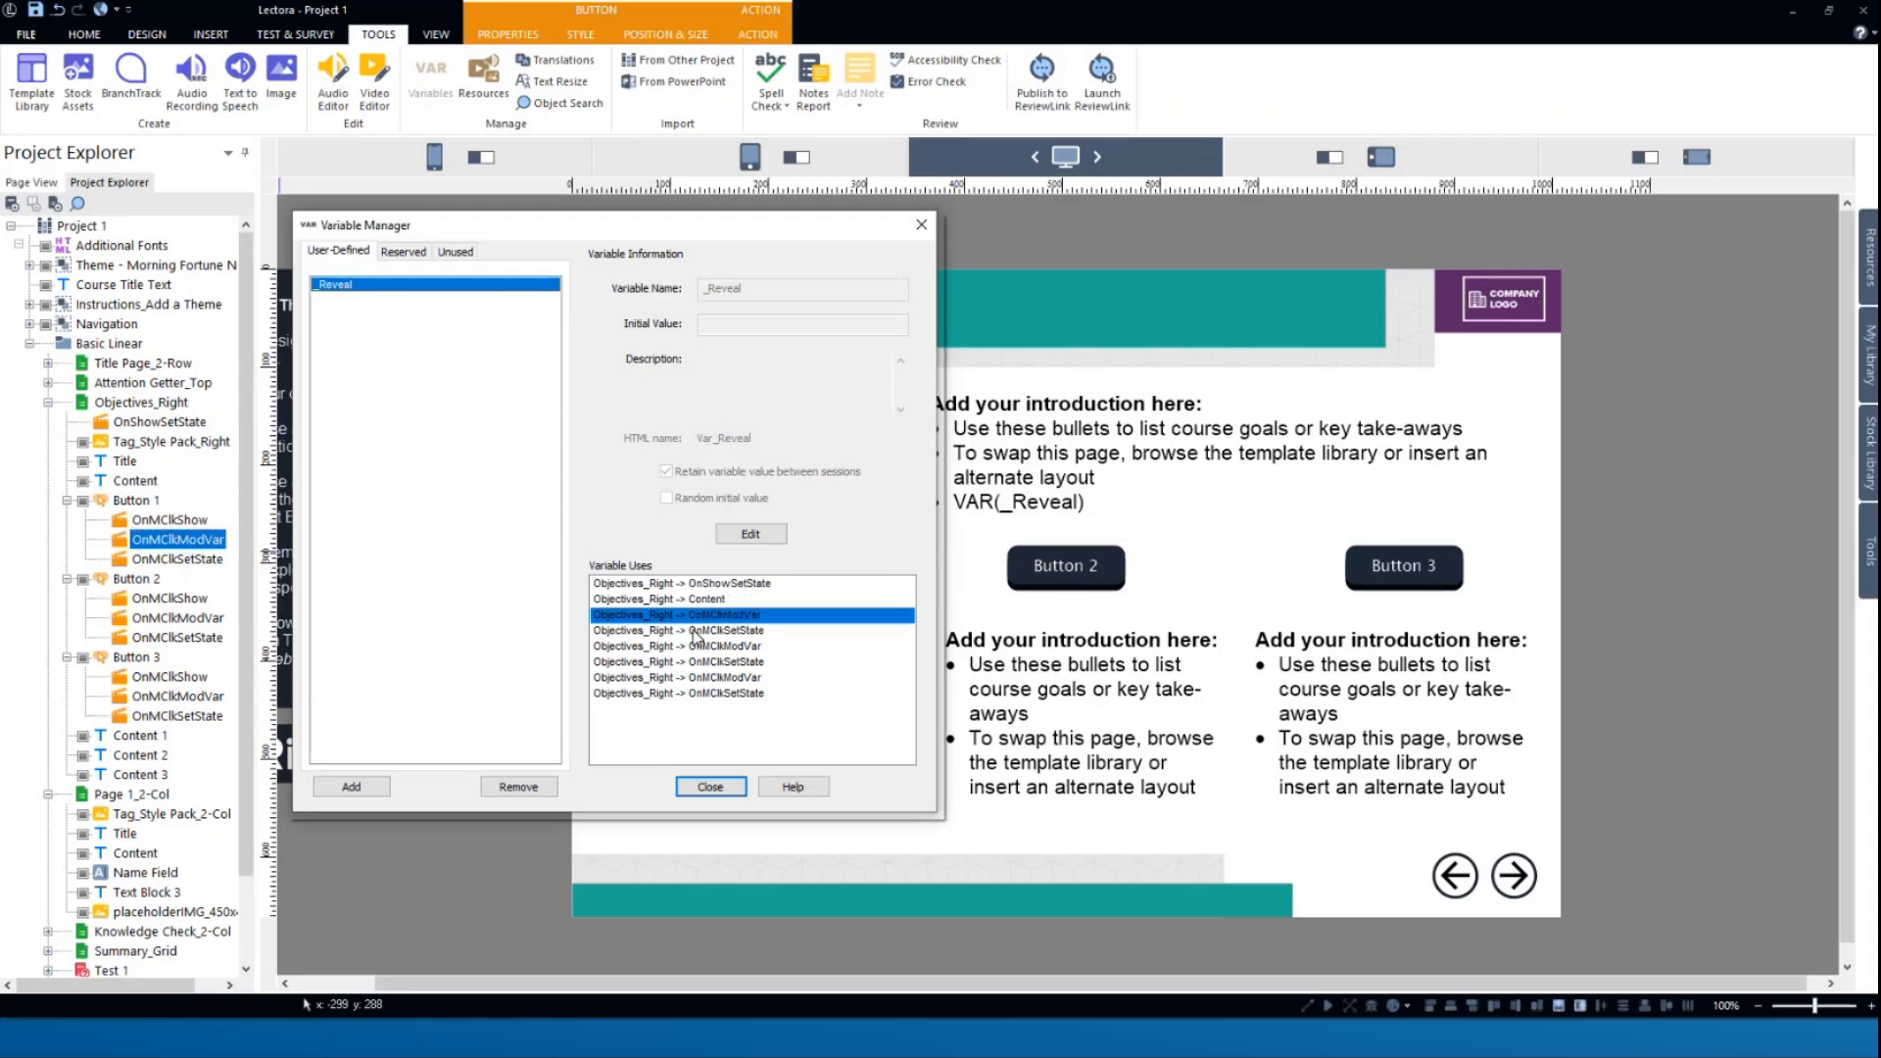
pyautogui.click(713, 632)
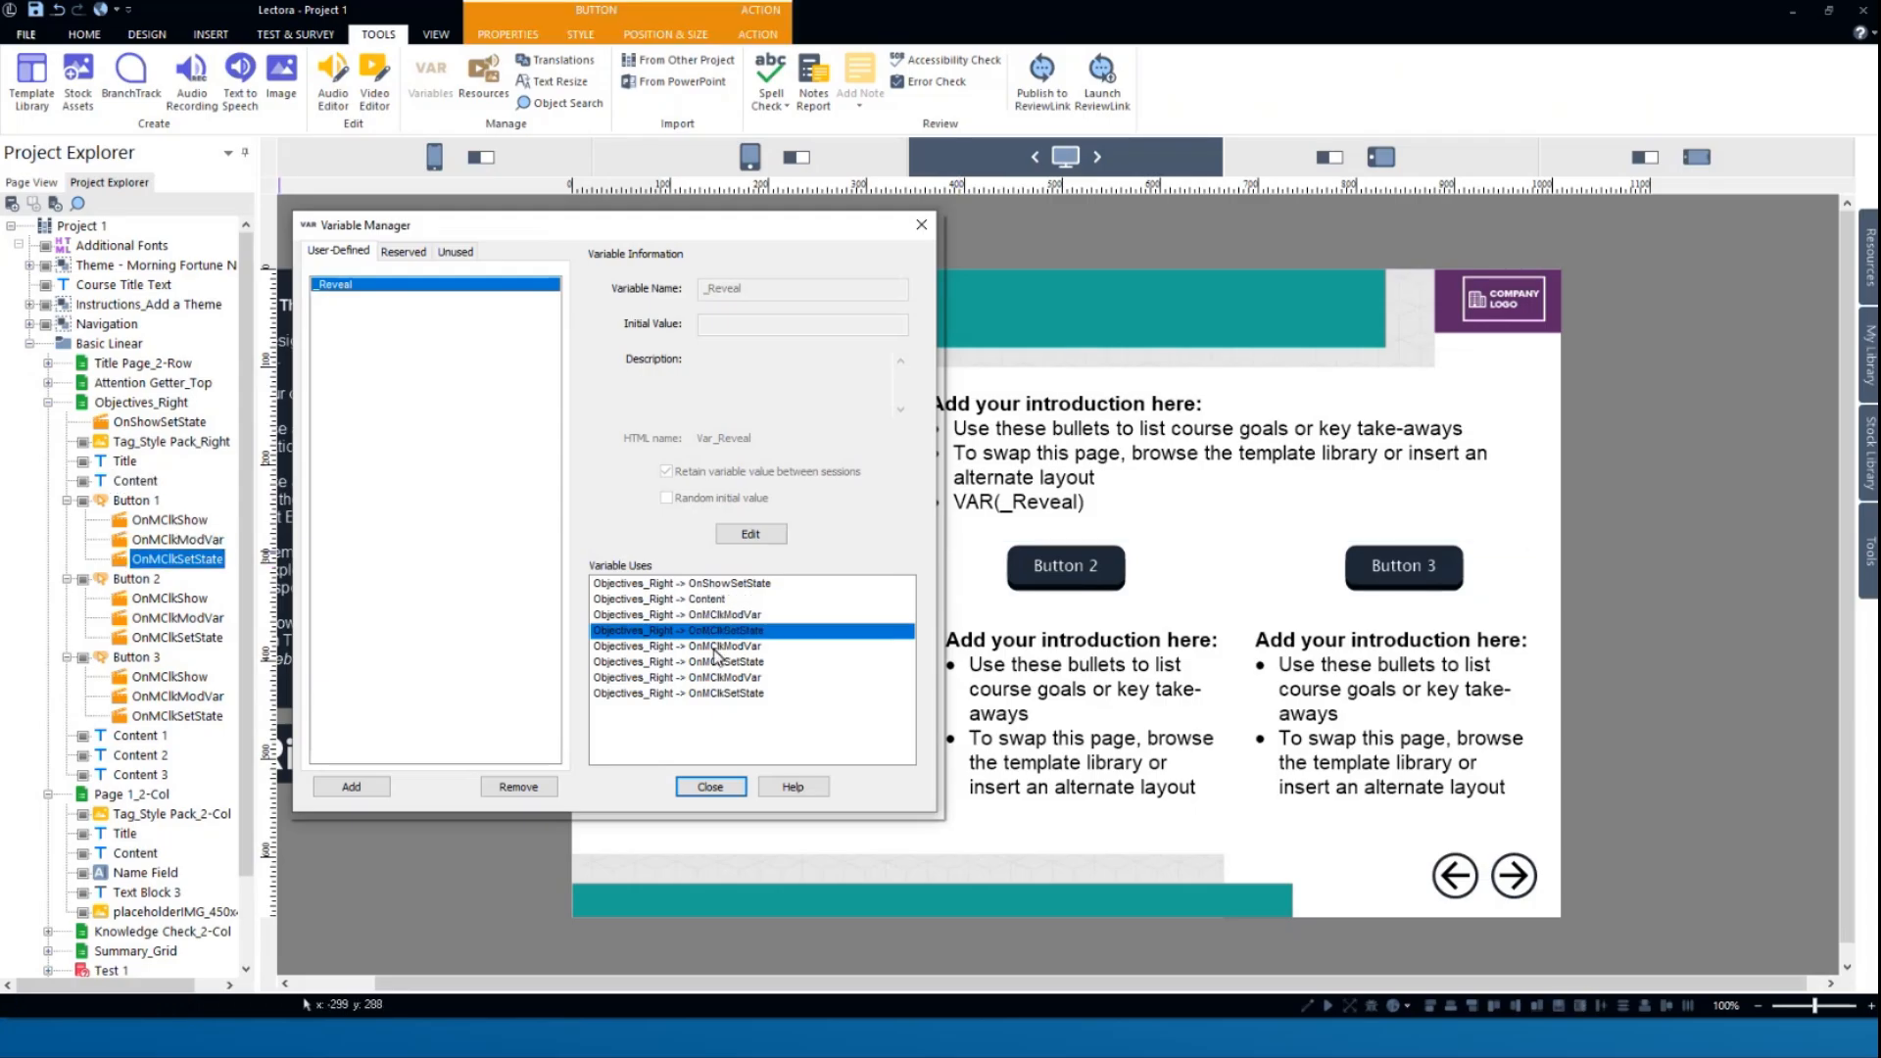
pyautogui.click(715, 648)
pyautogui.click(718, 662)
pyautogui.click(715, 678)
pyautogui.click(711, 694)
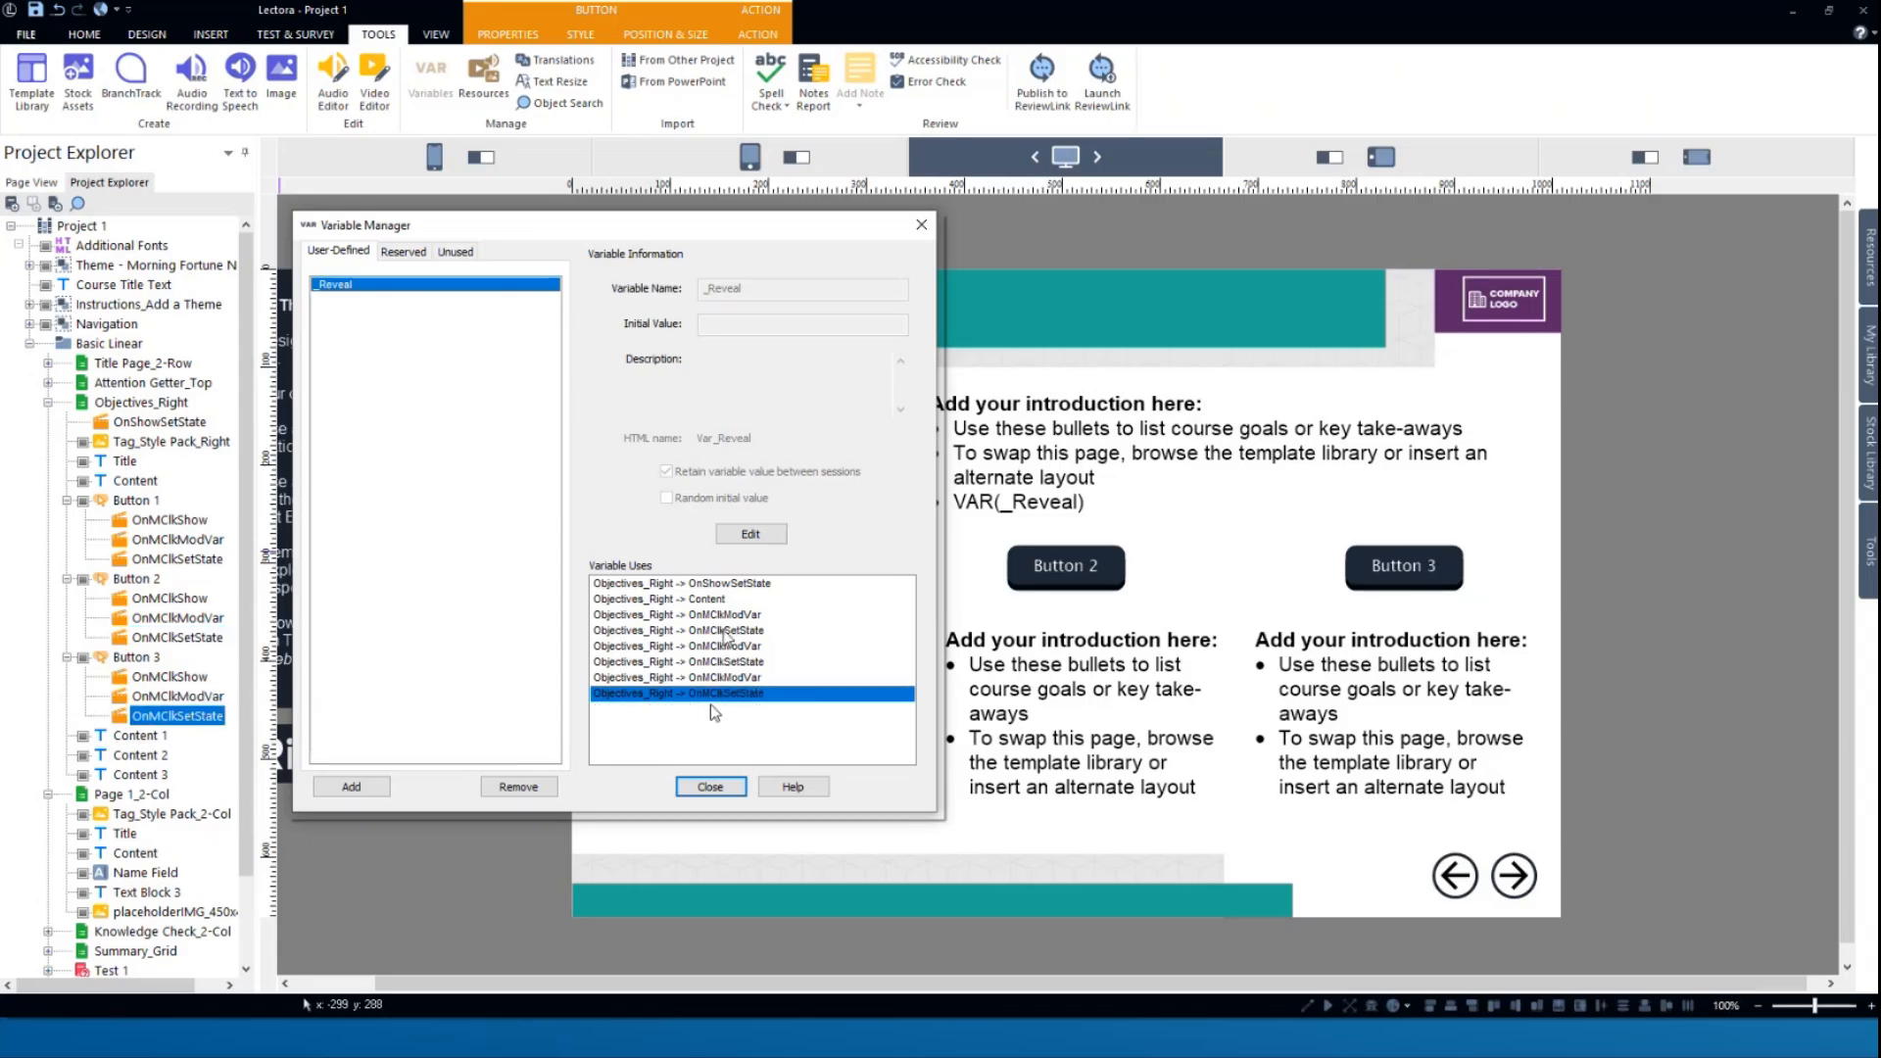
pyautogui.click(713, 584)
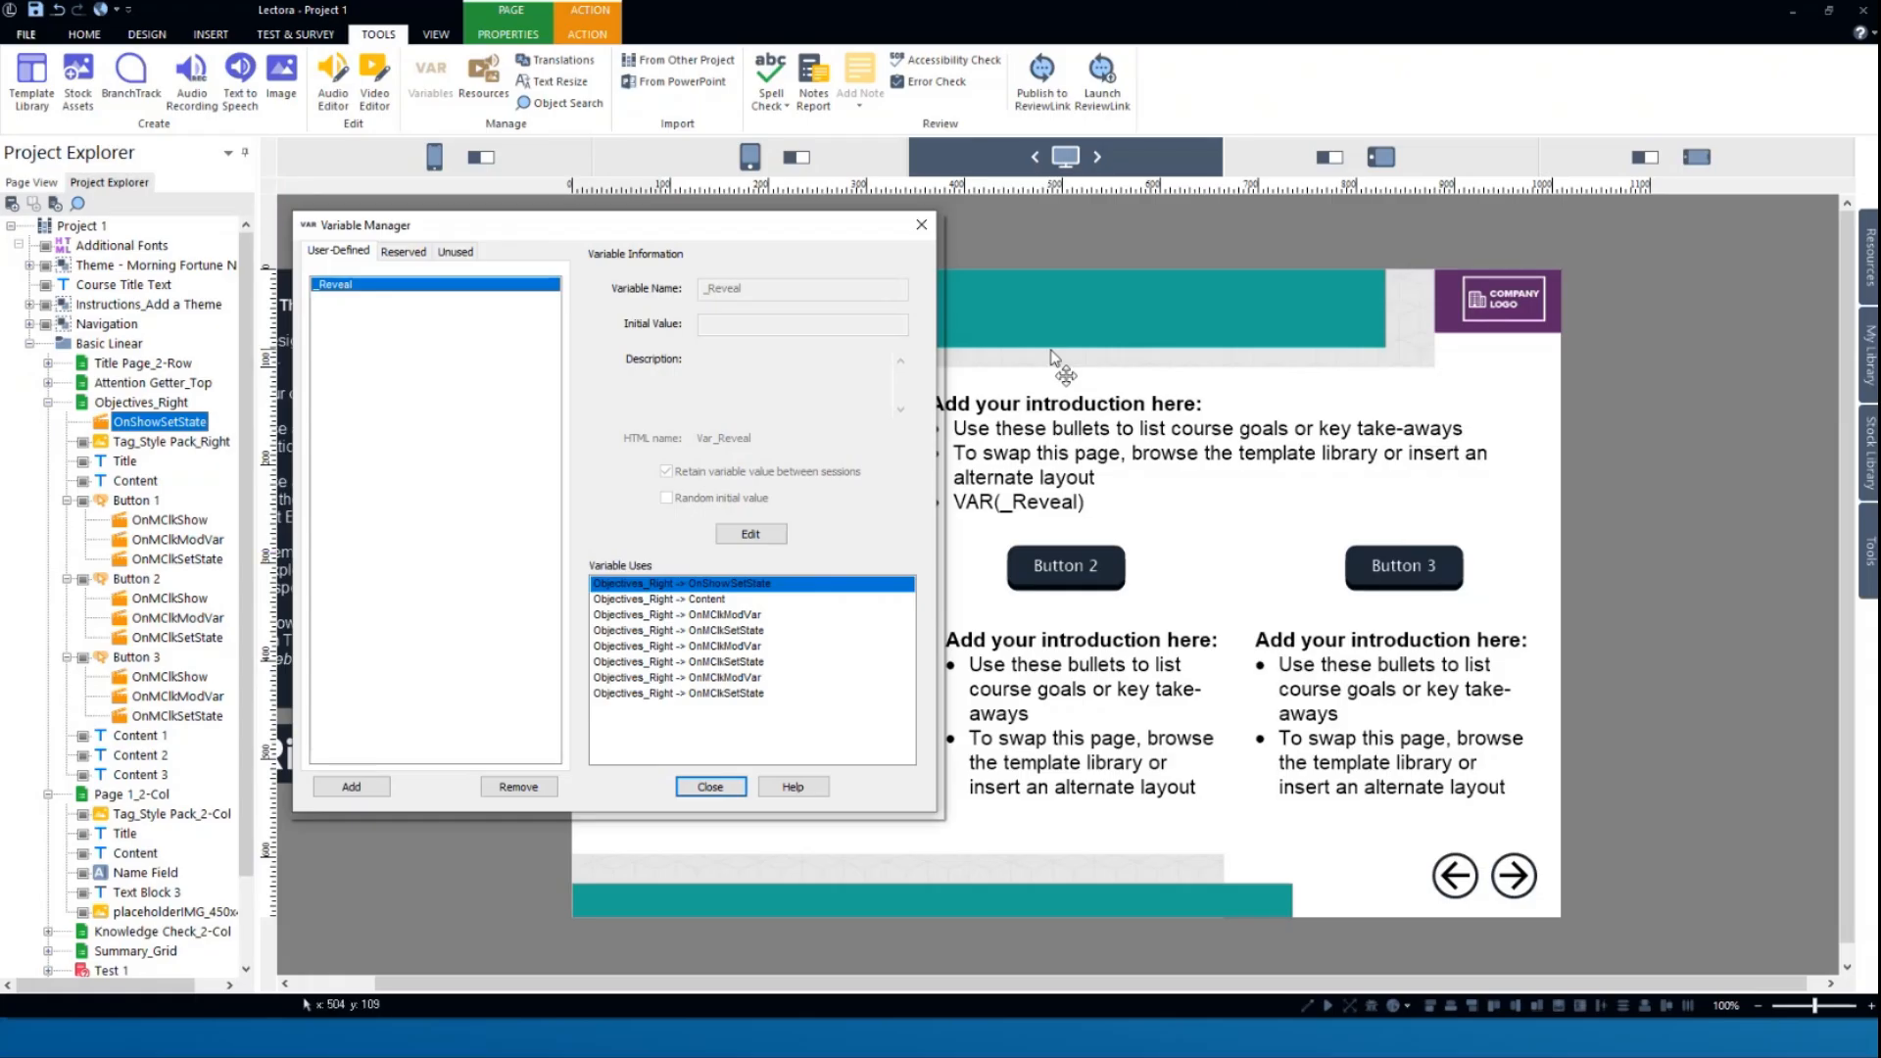
pyautogui.click(920, 227)
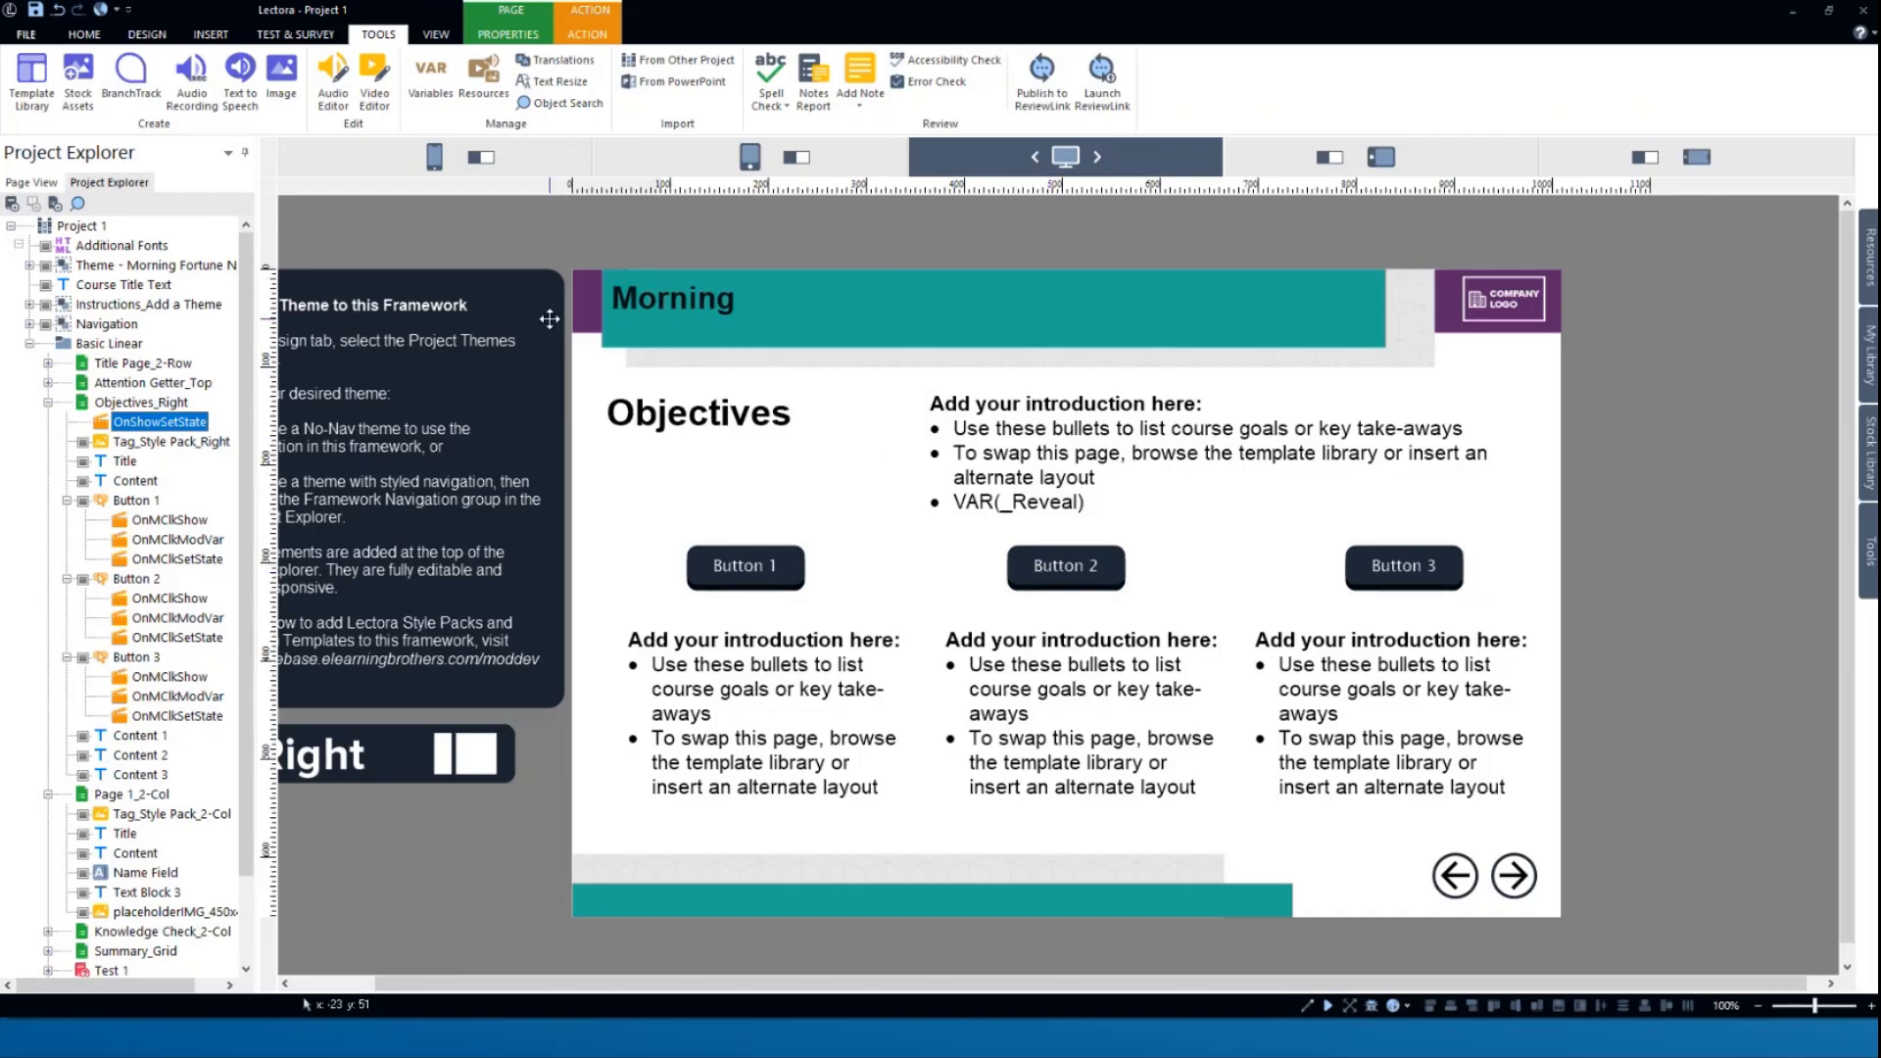
pyautogui.click(902, 242)
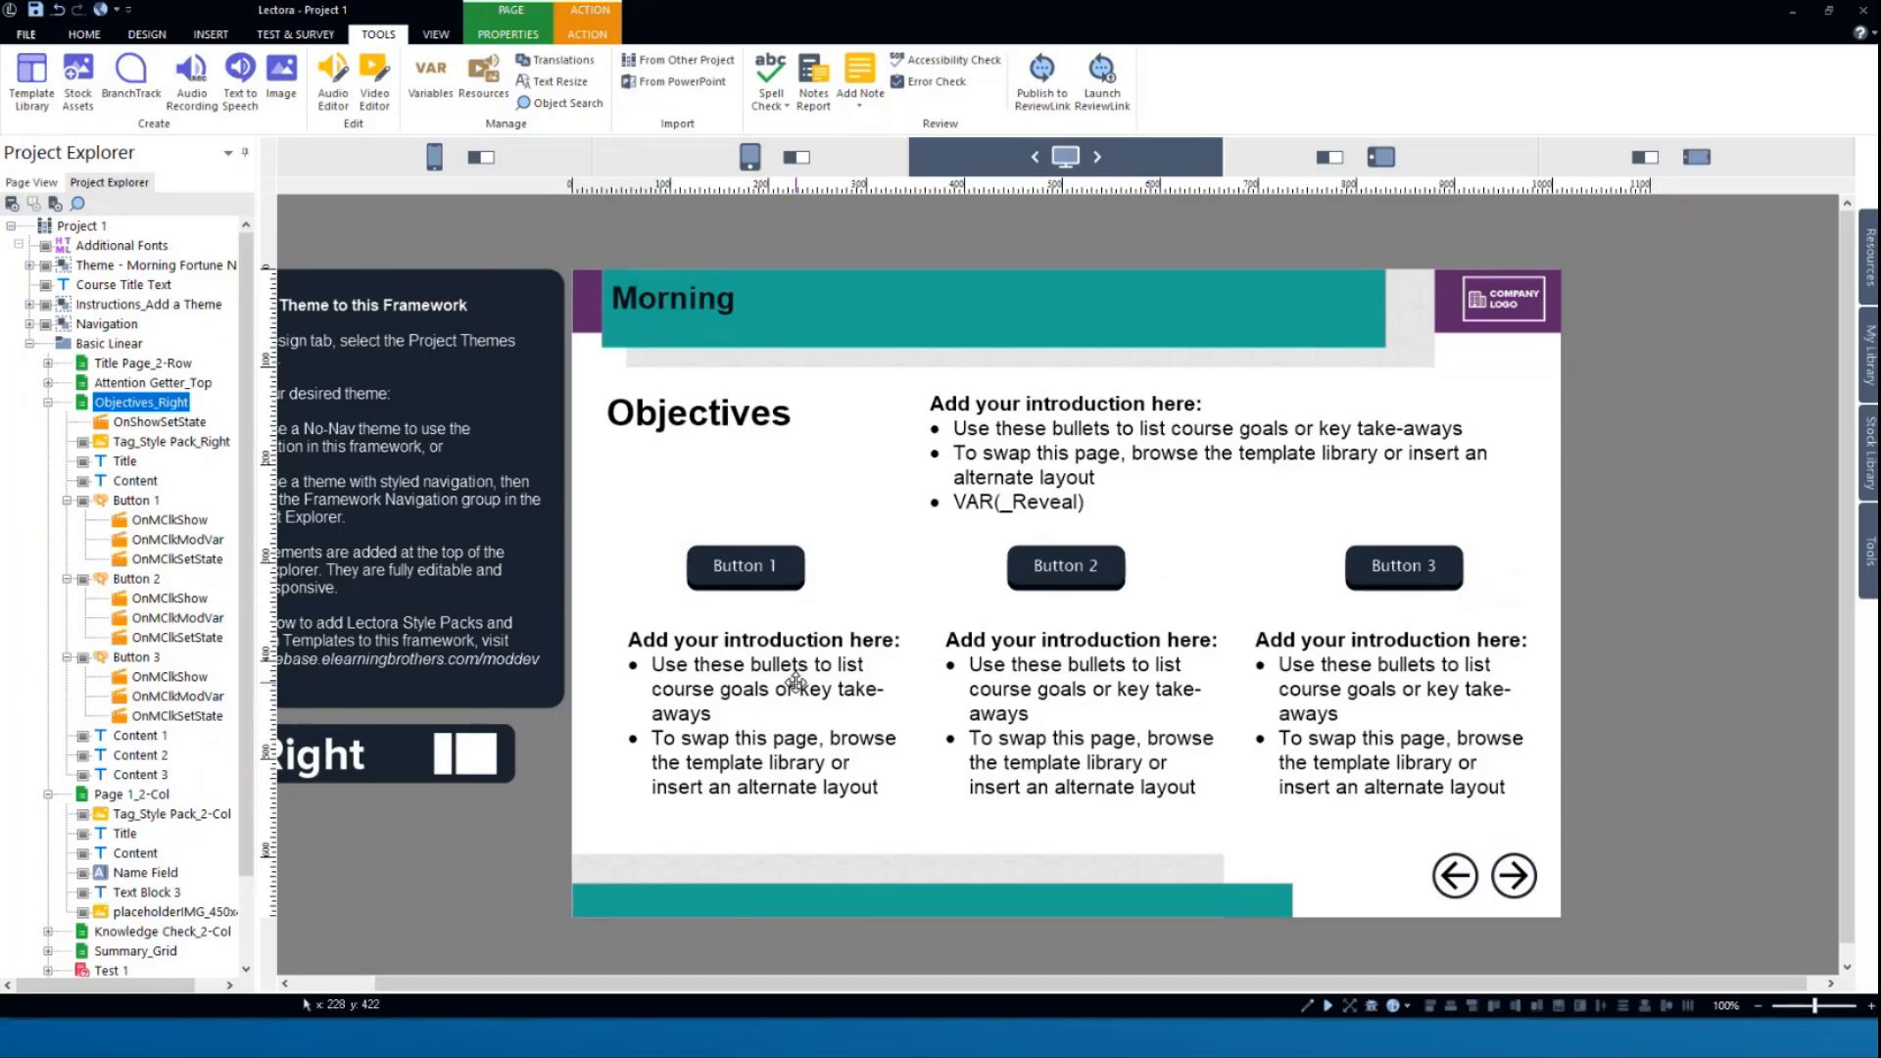
pyautogui.click(739, 561)
pyautogui.click(1072, 560)
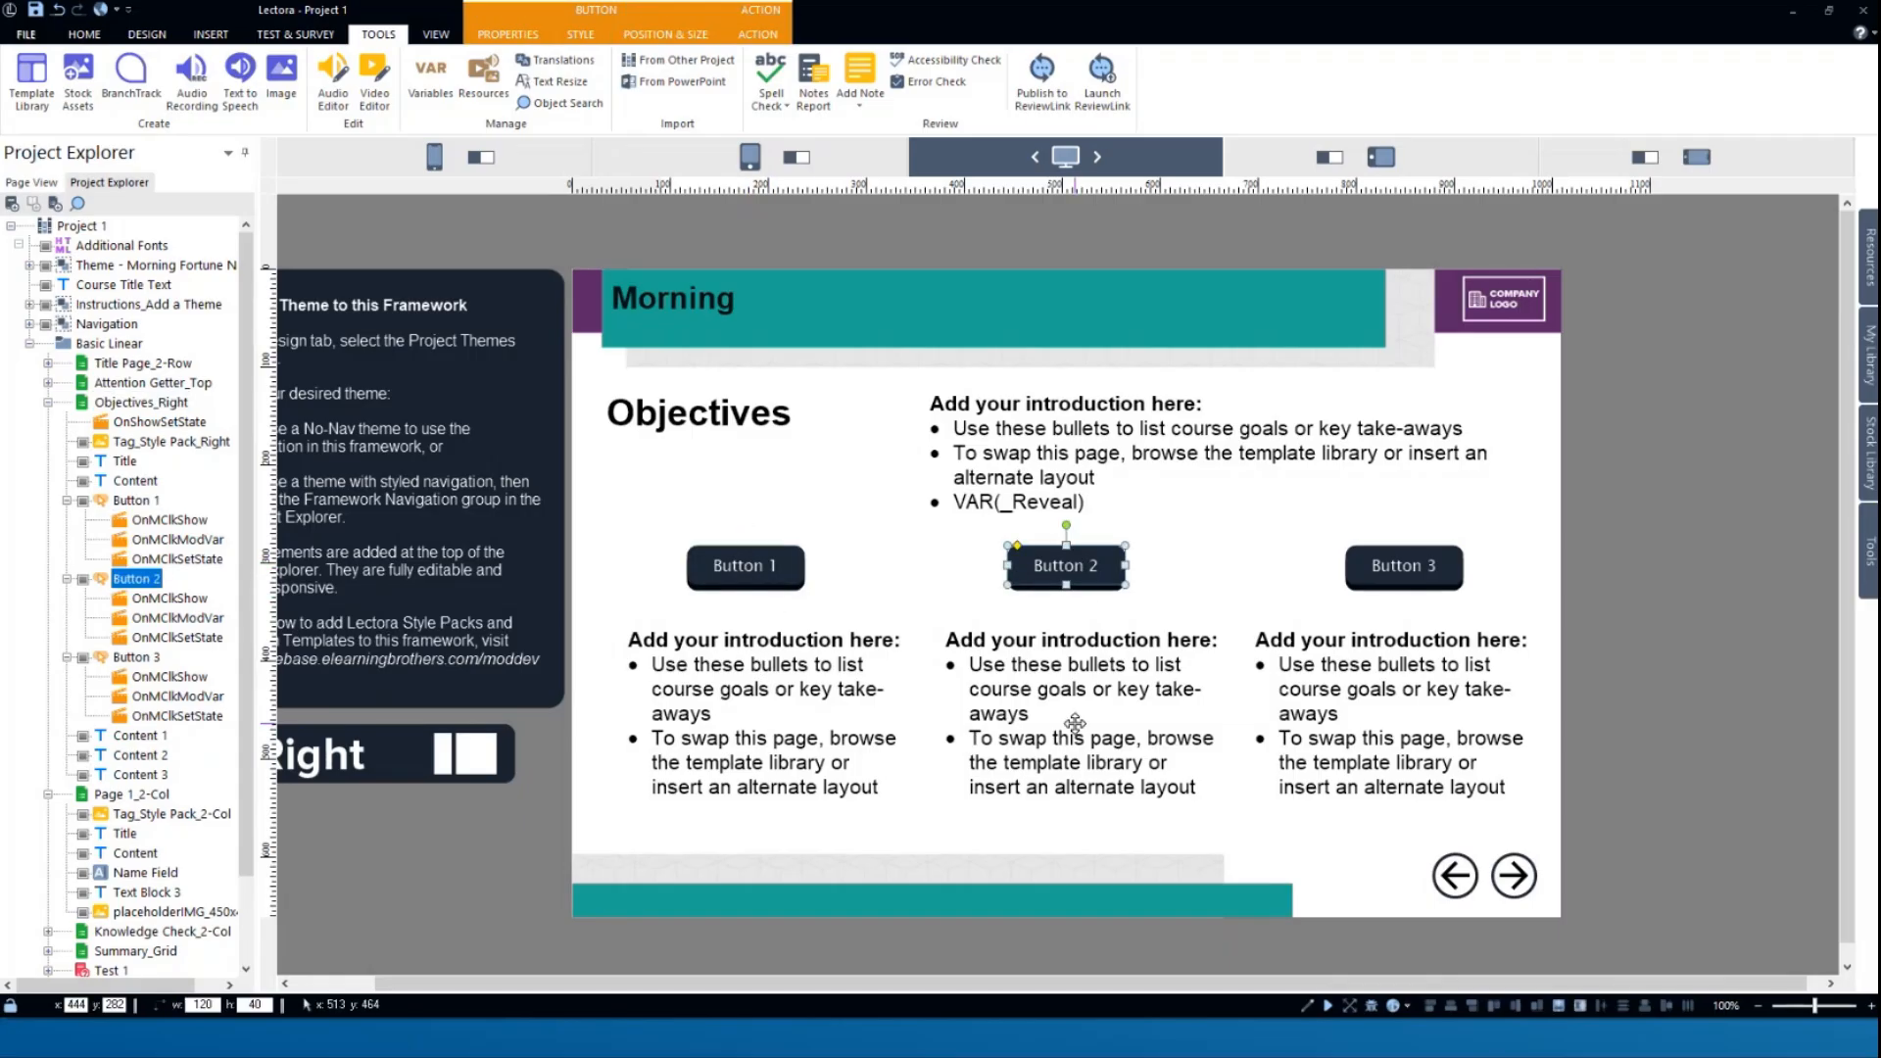
pyautogui.click(1403, 568)
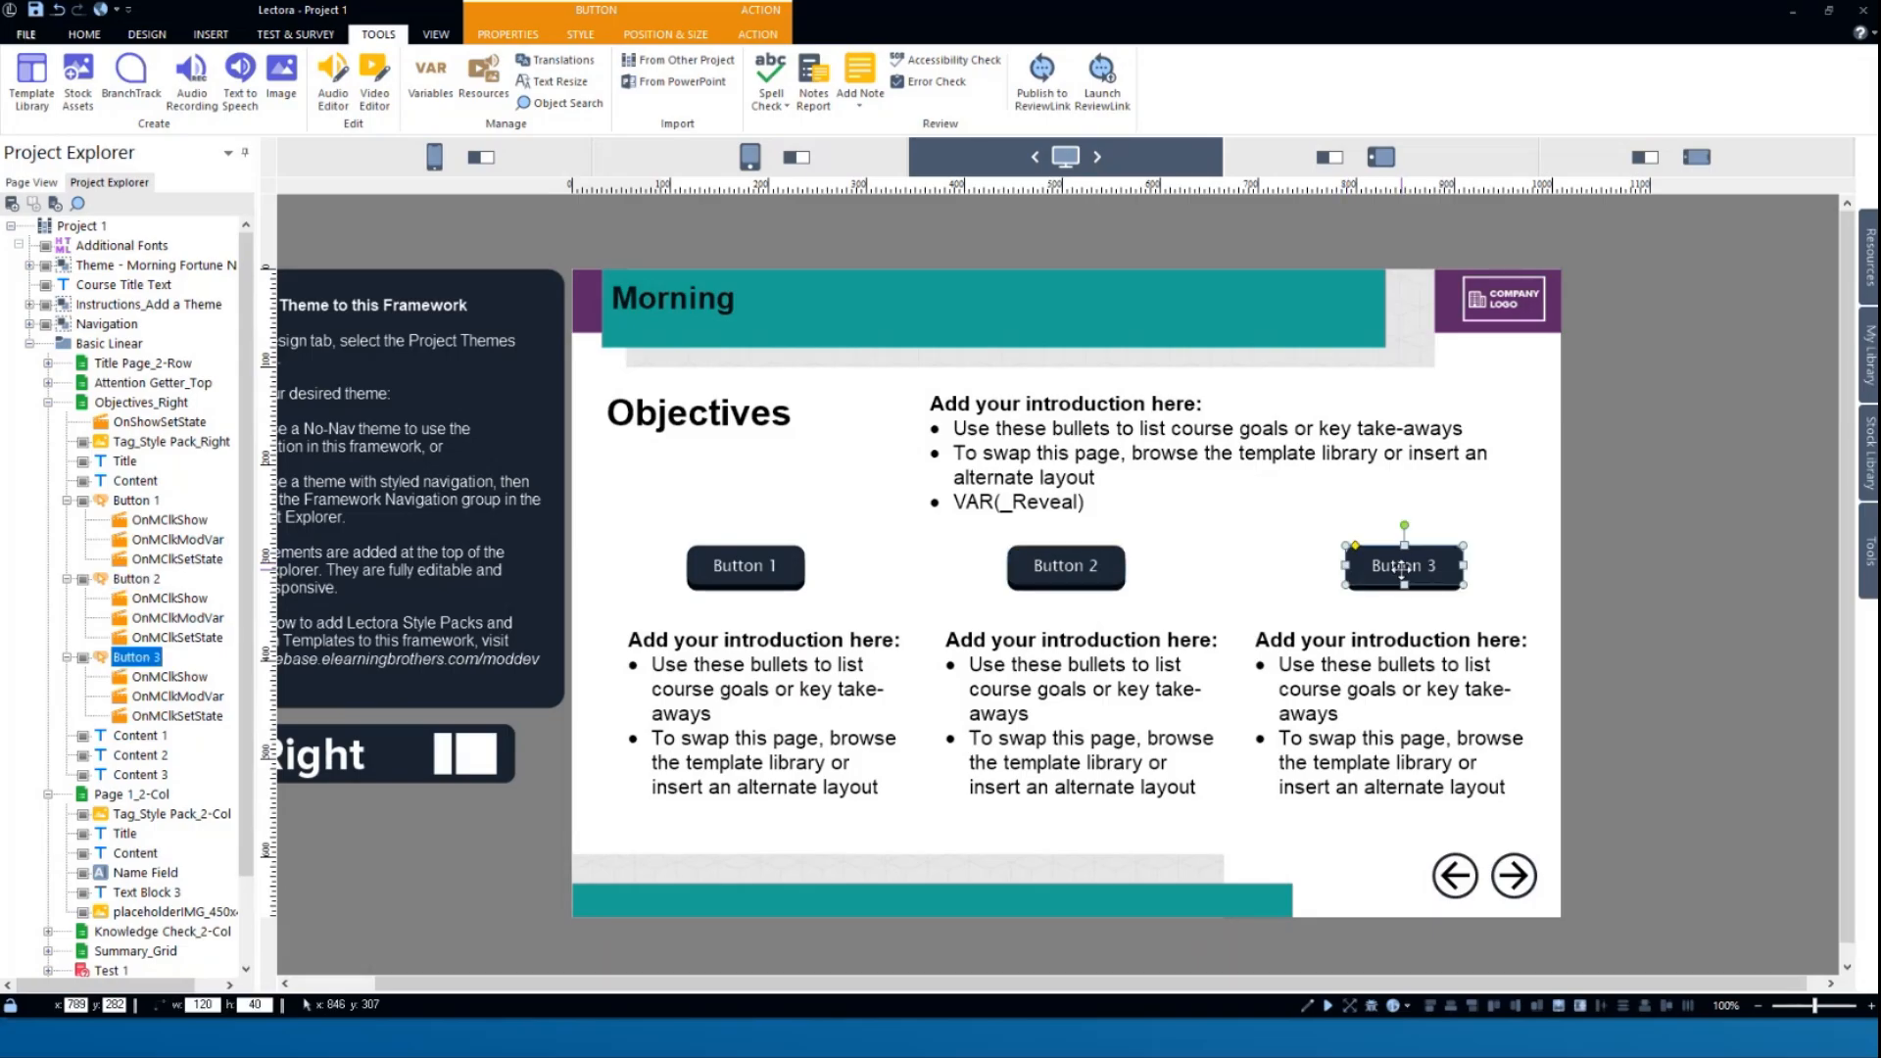
pyautogui.click(750, 566)
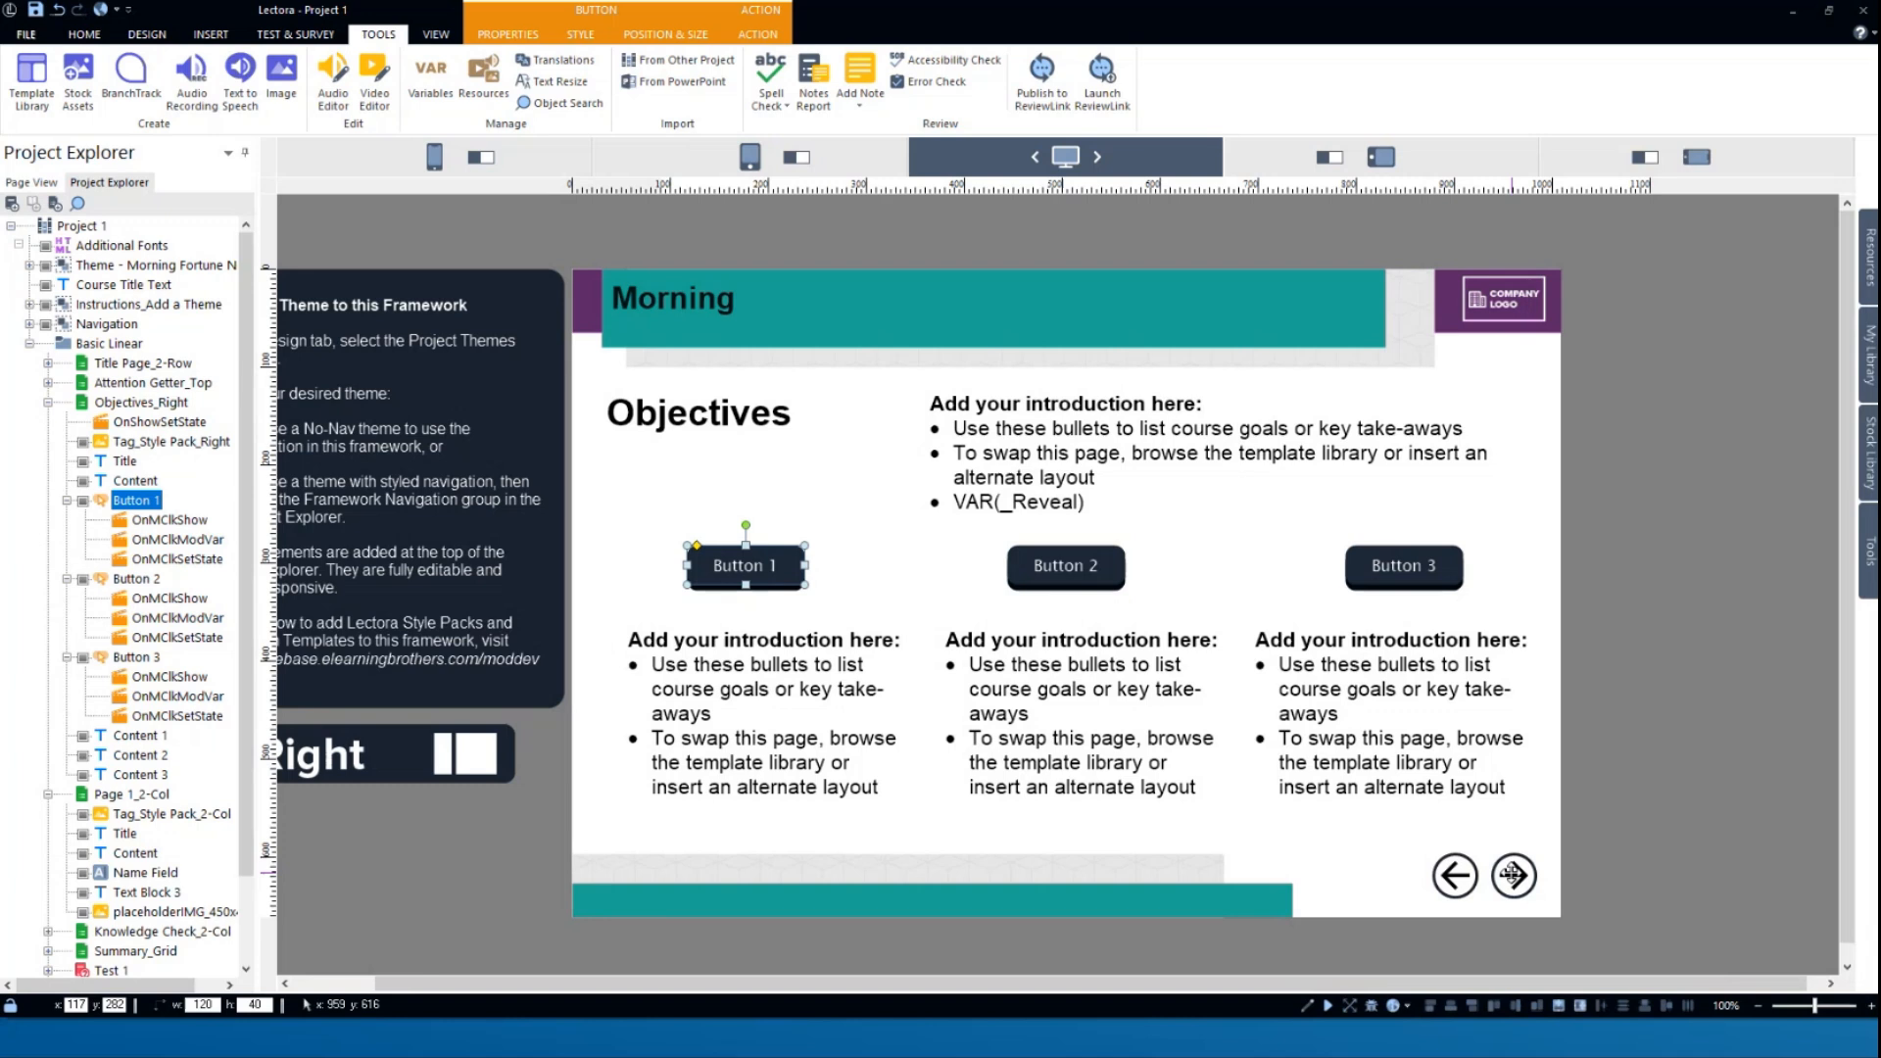
# - Add a mouse-click action to the Next button that goes to the Question 1_Bottom page
pyautogui.click(1513, 875)
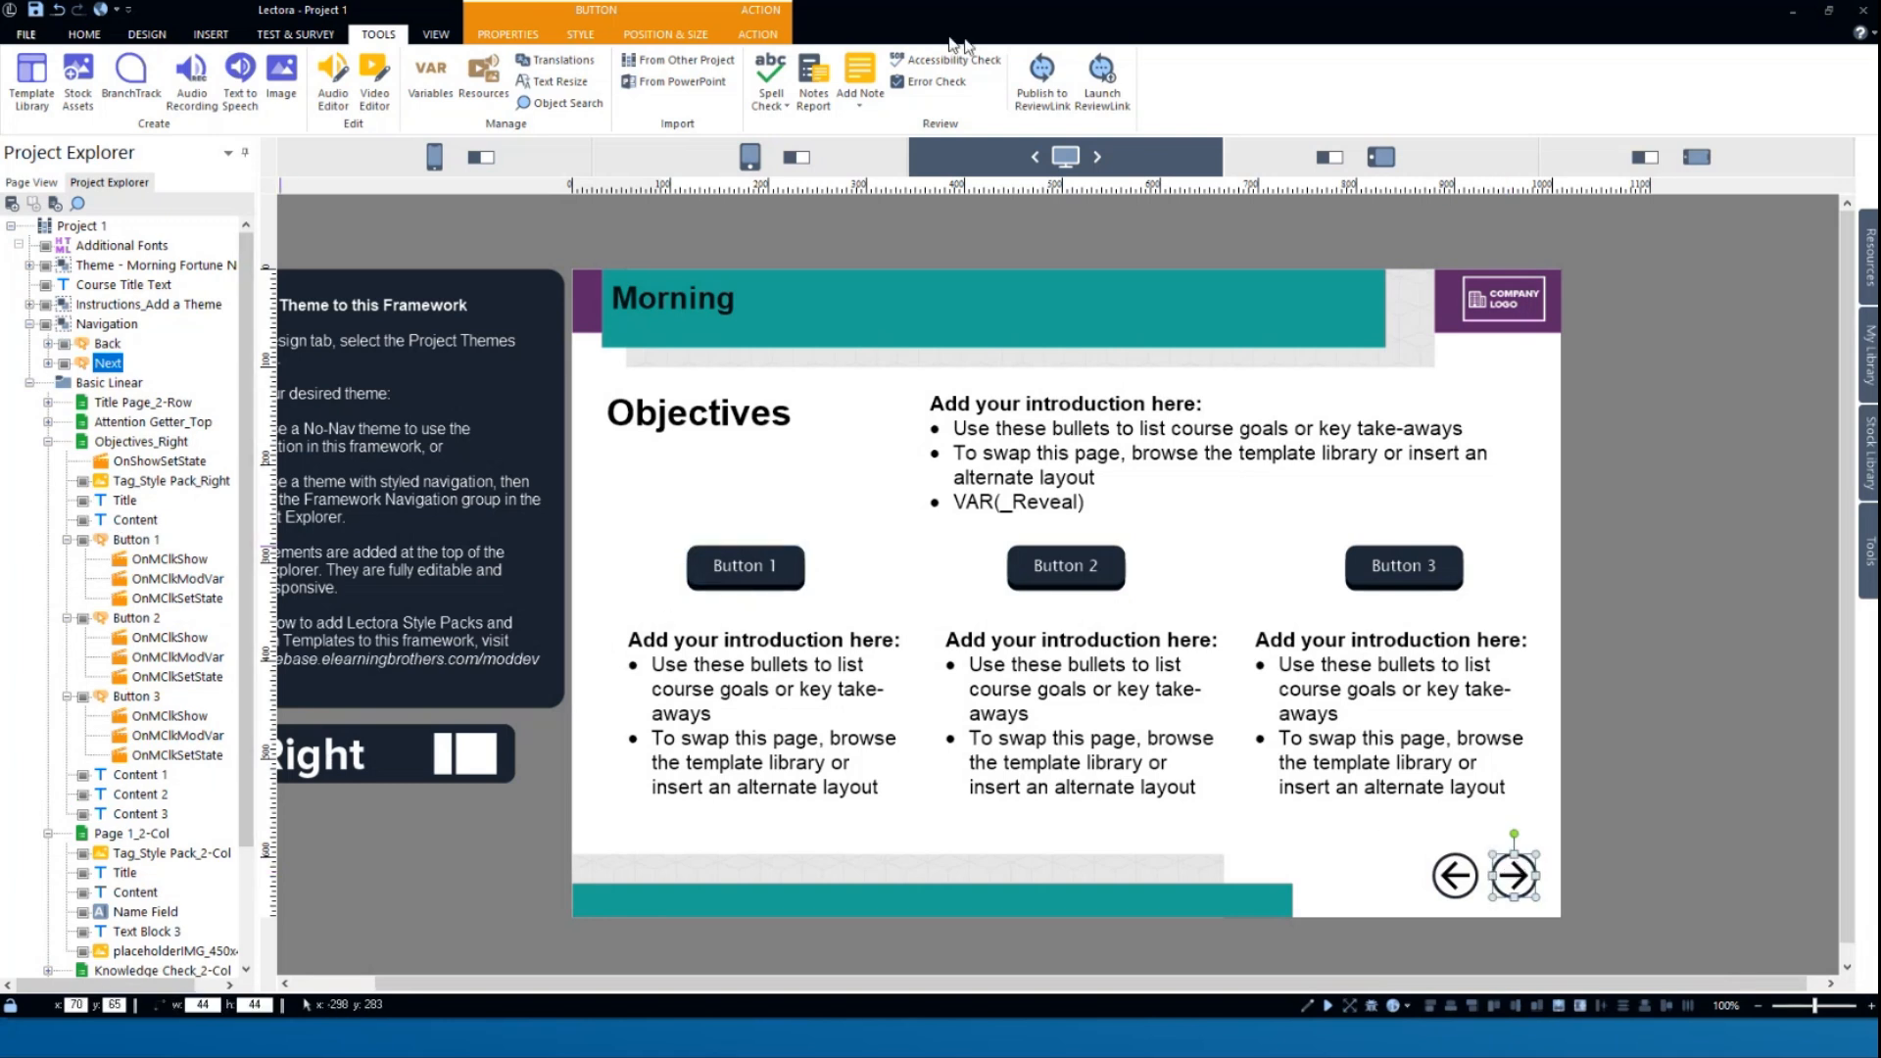
pyautogui.click(508, 34)
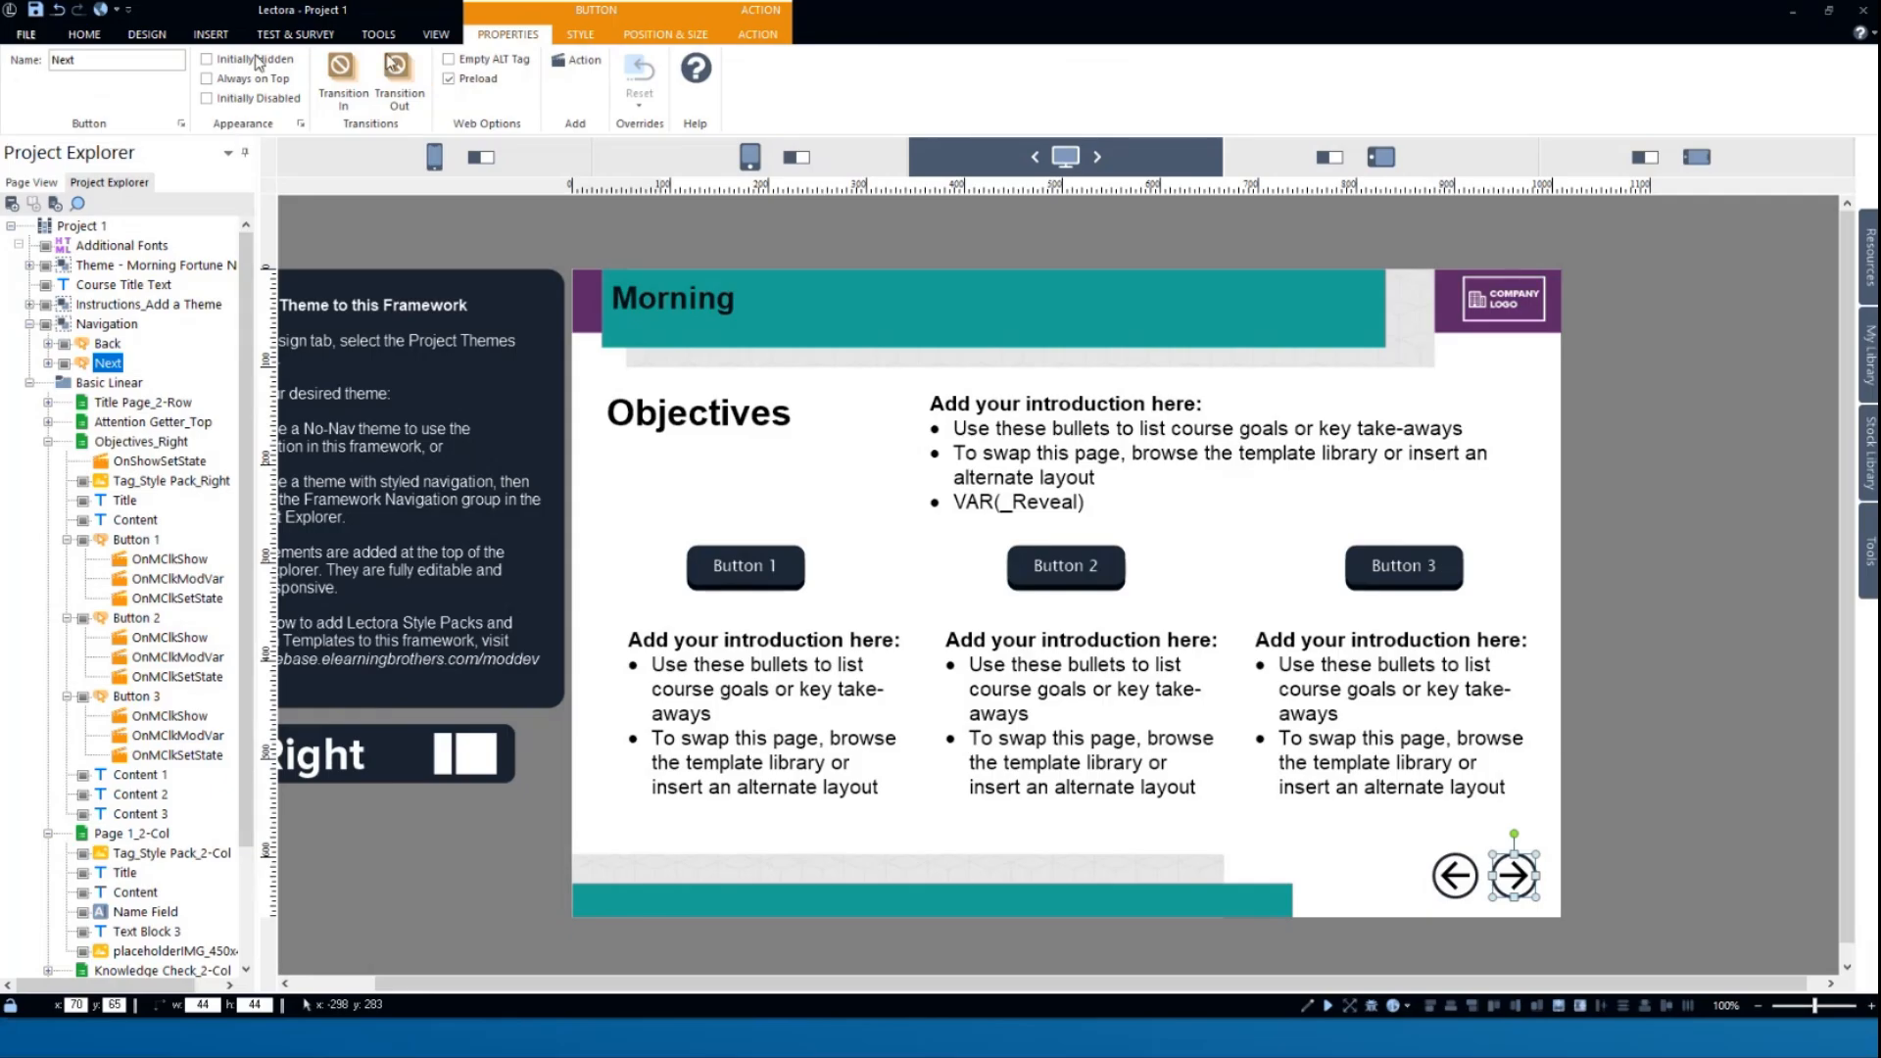
pyautogui.click(581, 65)
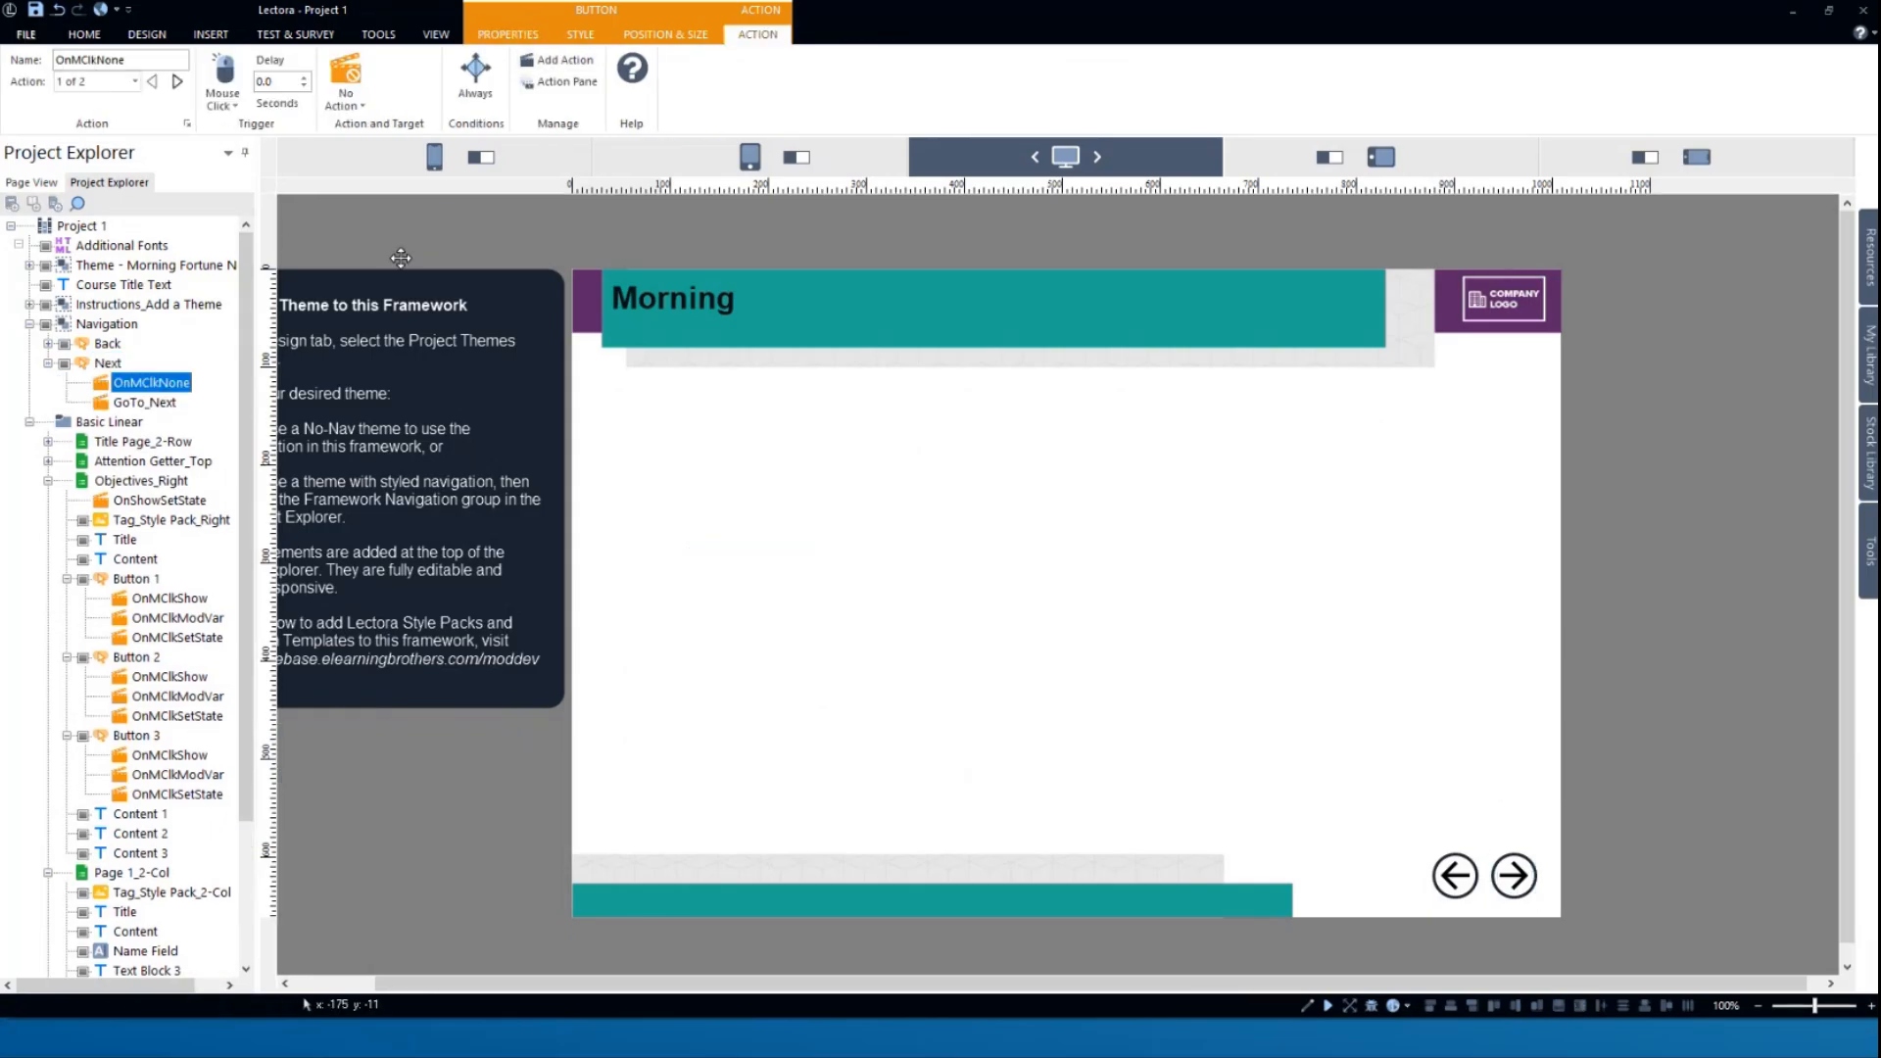
pyautogui.click(347, 99)
pyautogui.click(367, 168)
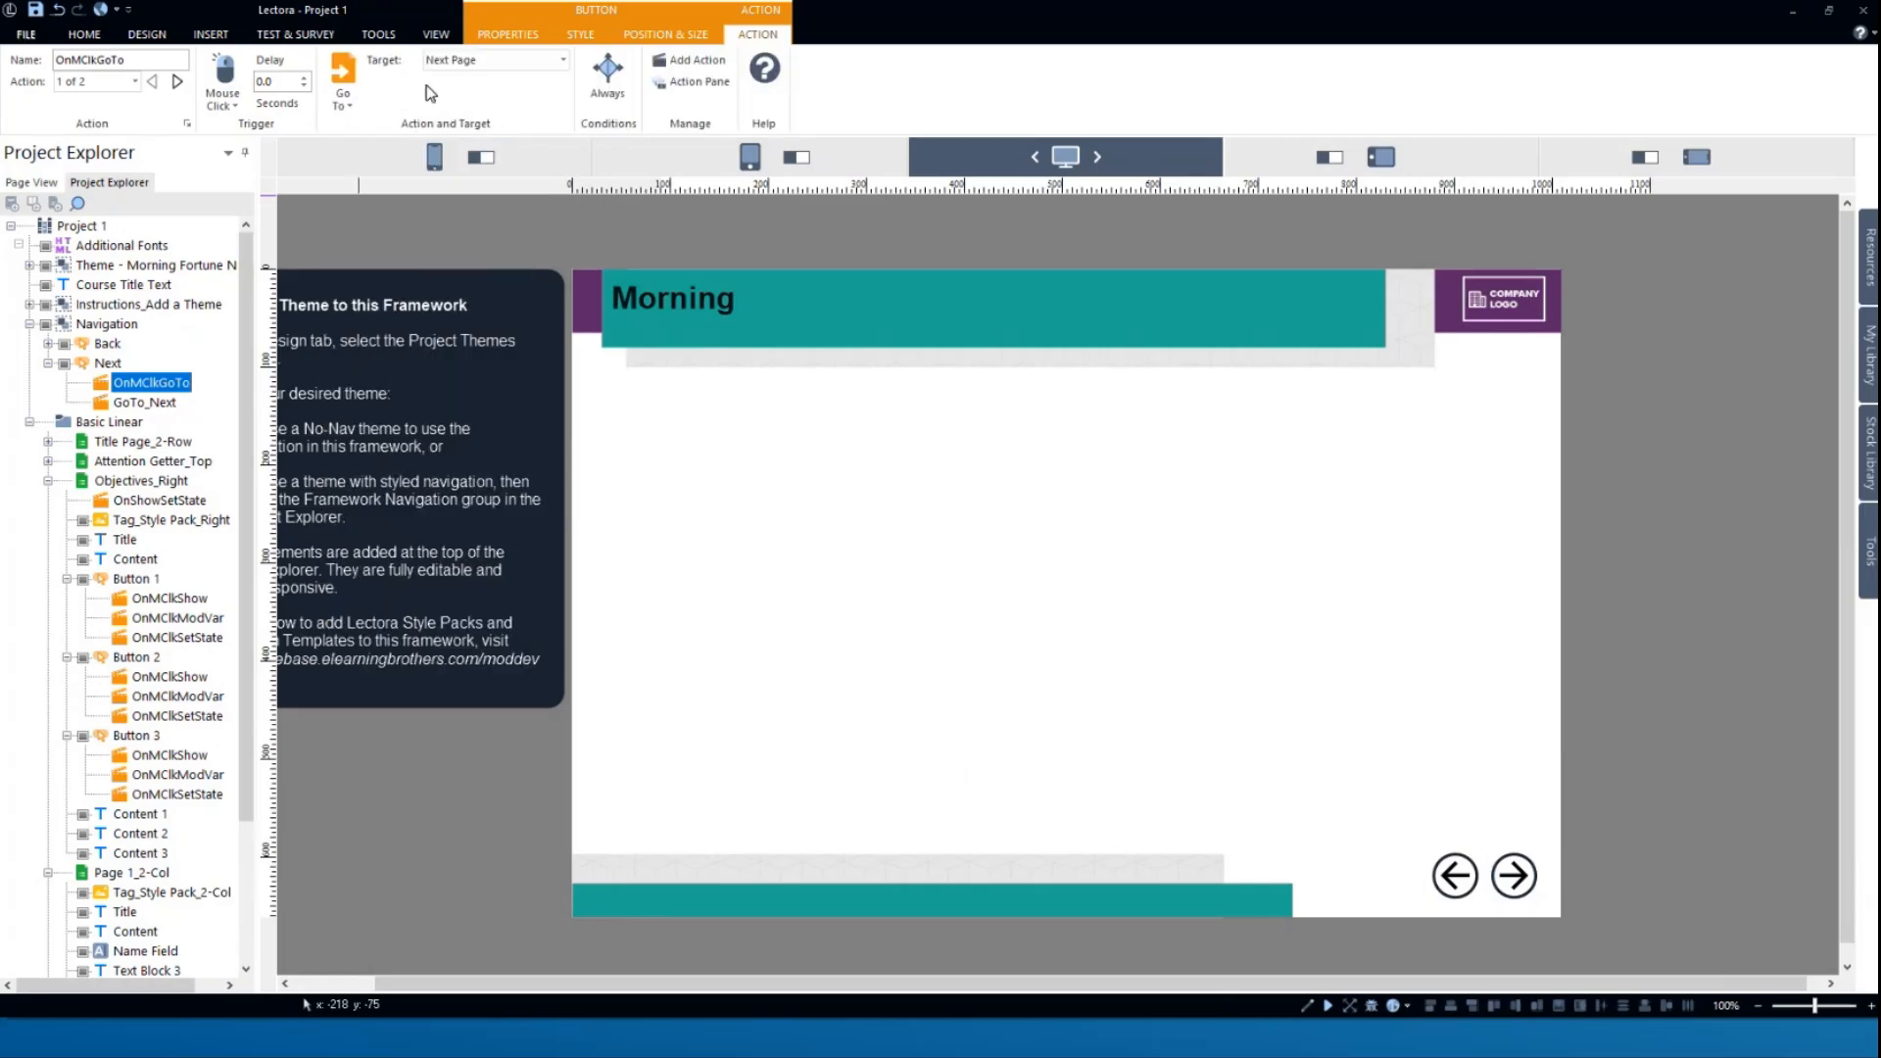
pyautogui.click(469, 60)
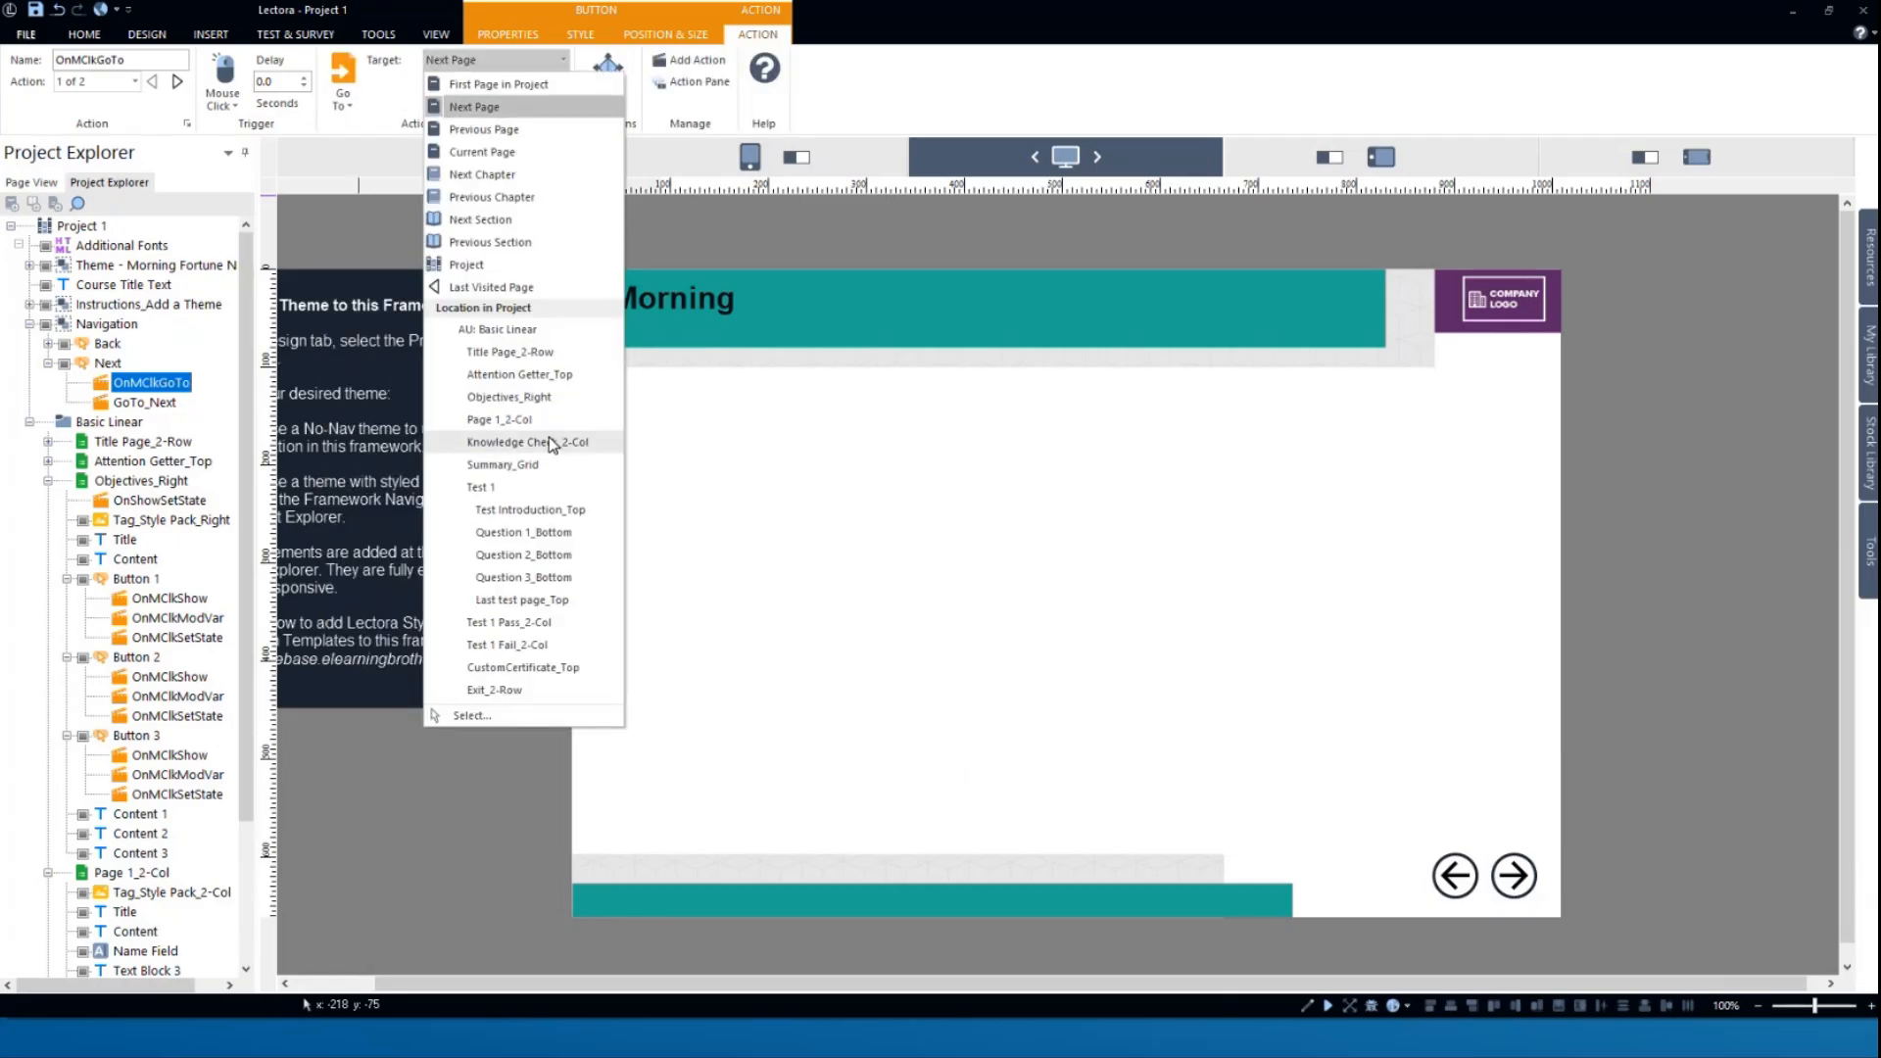
pyautogui.click(521, 532)
# - Add a condition to the new Go To action requiring _Reveal to be Equal To a
pyautogui.click(606, 74)
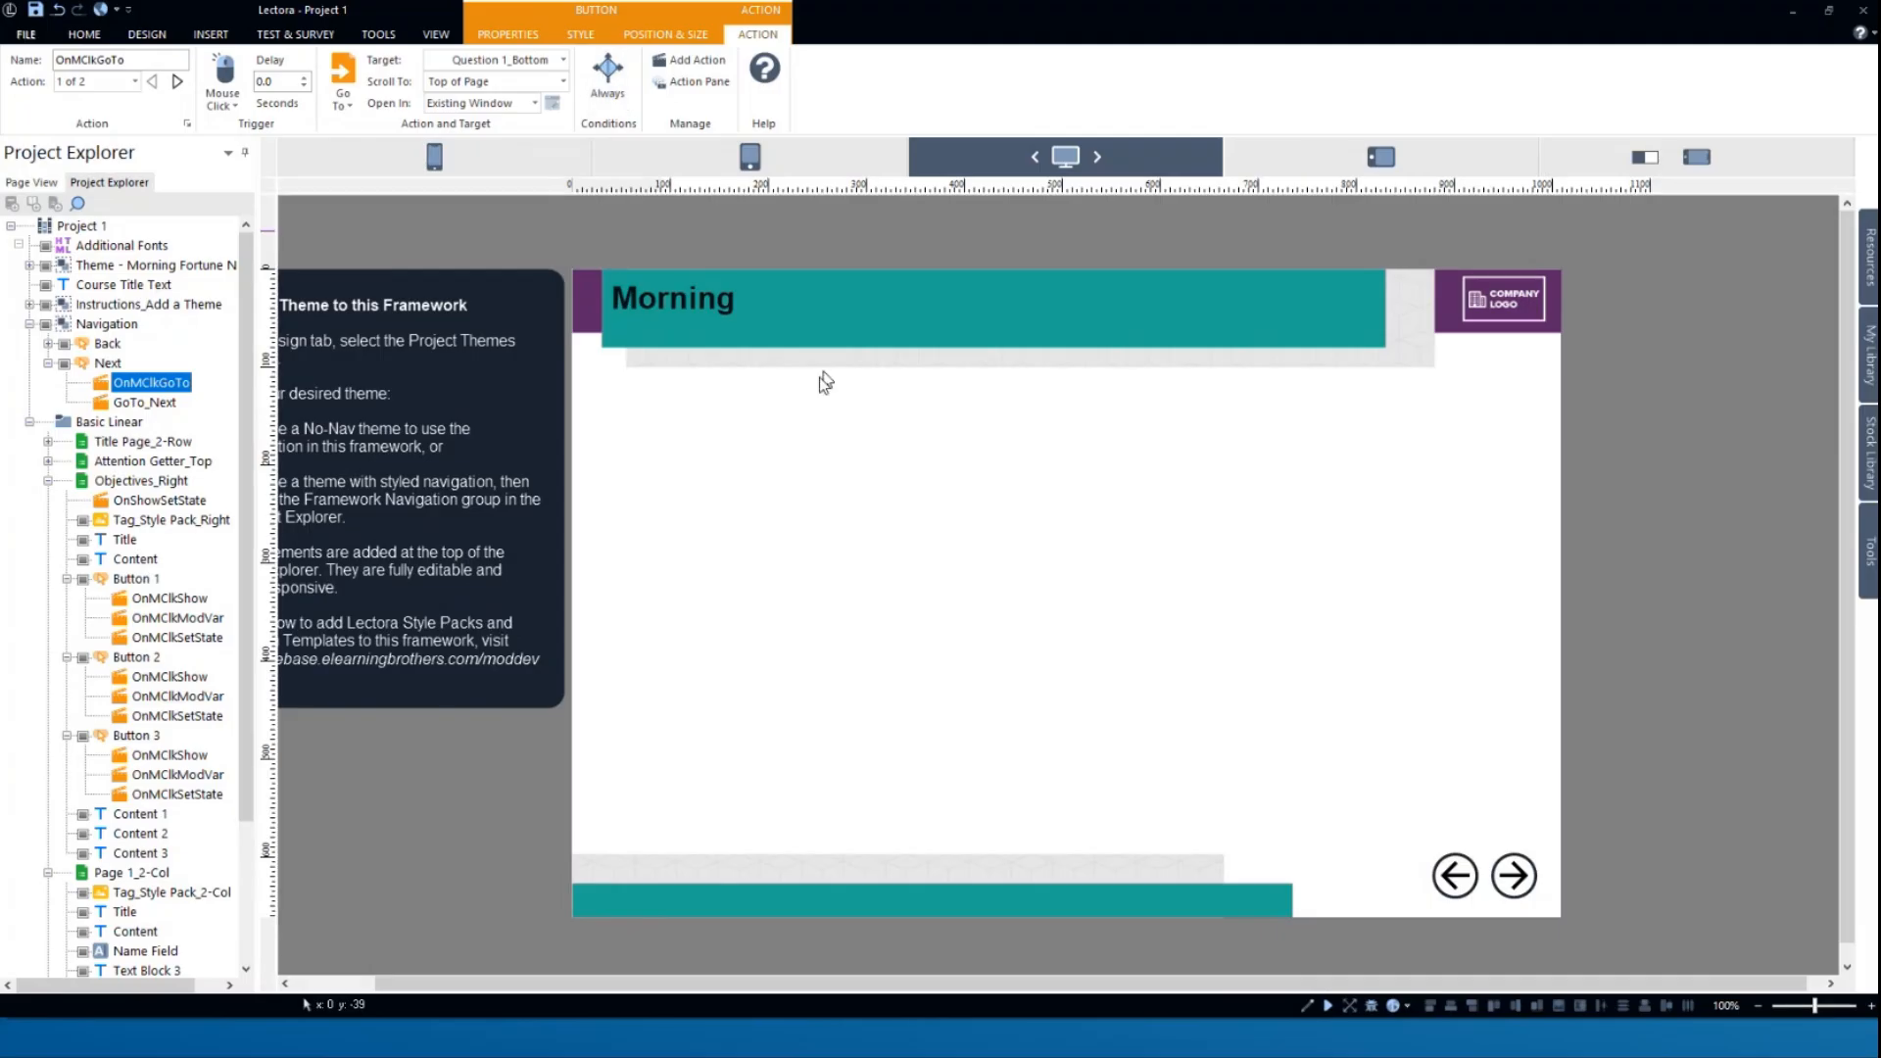
pyautogui.click(735, 394)
pyautogui.click(686, 437)
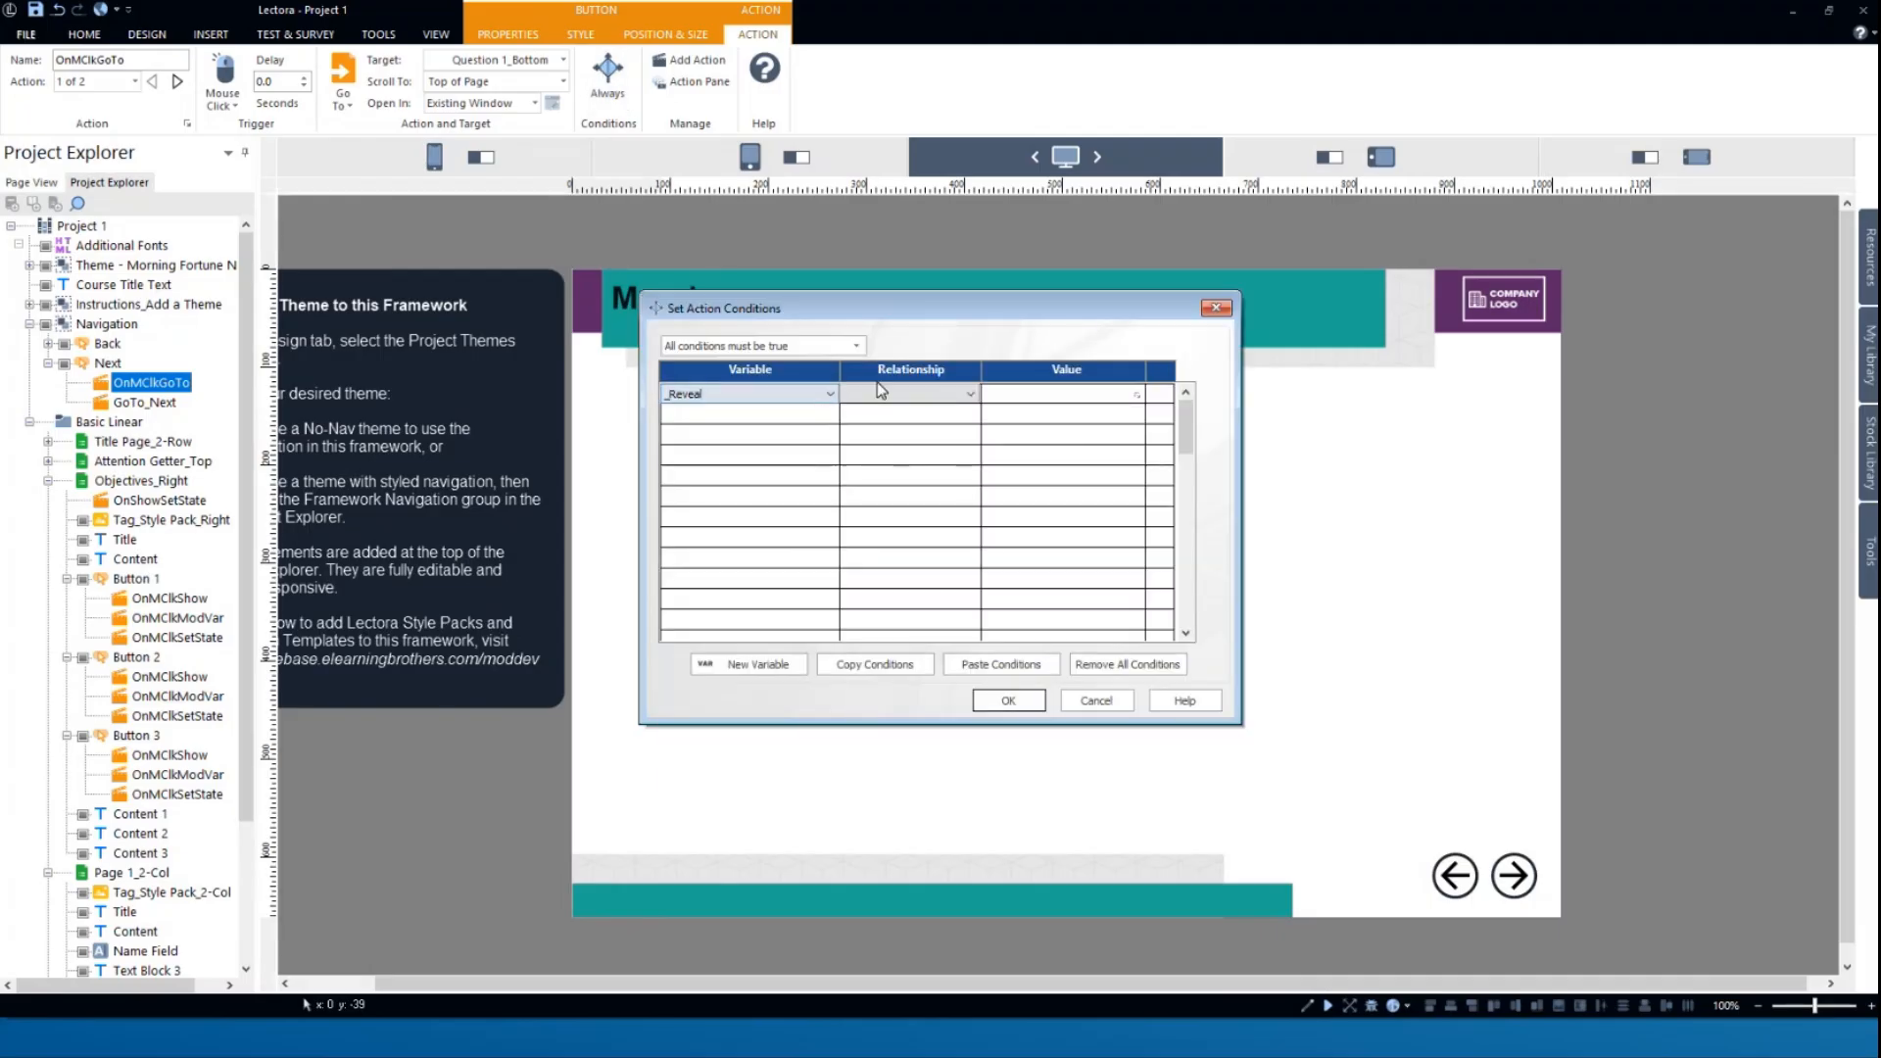
pyautogui.click(879, 393)
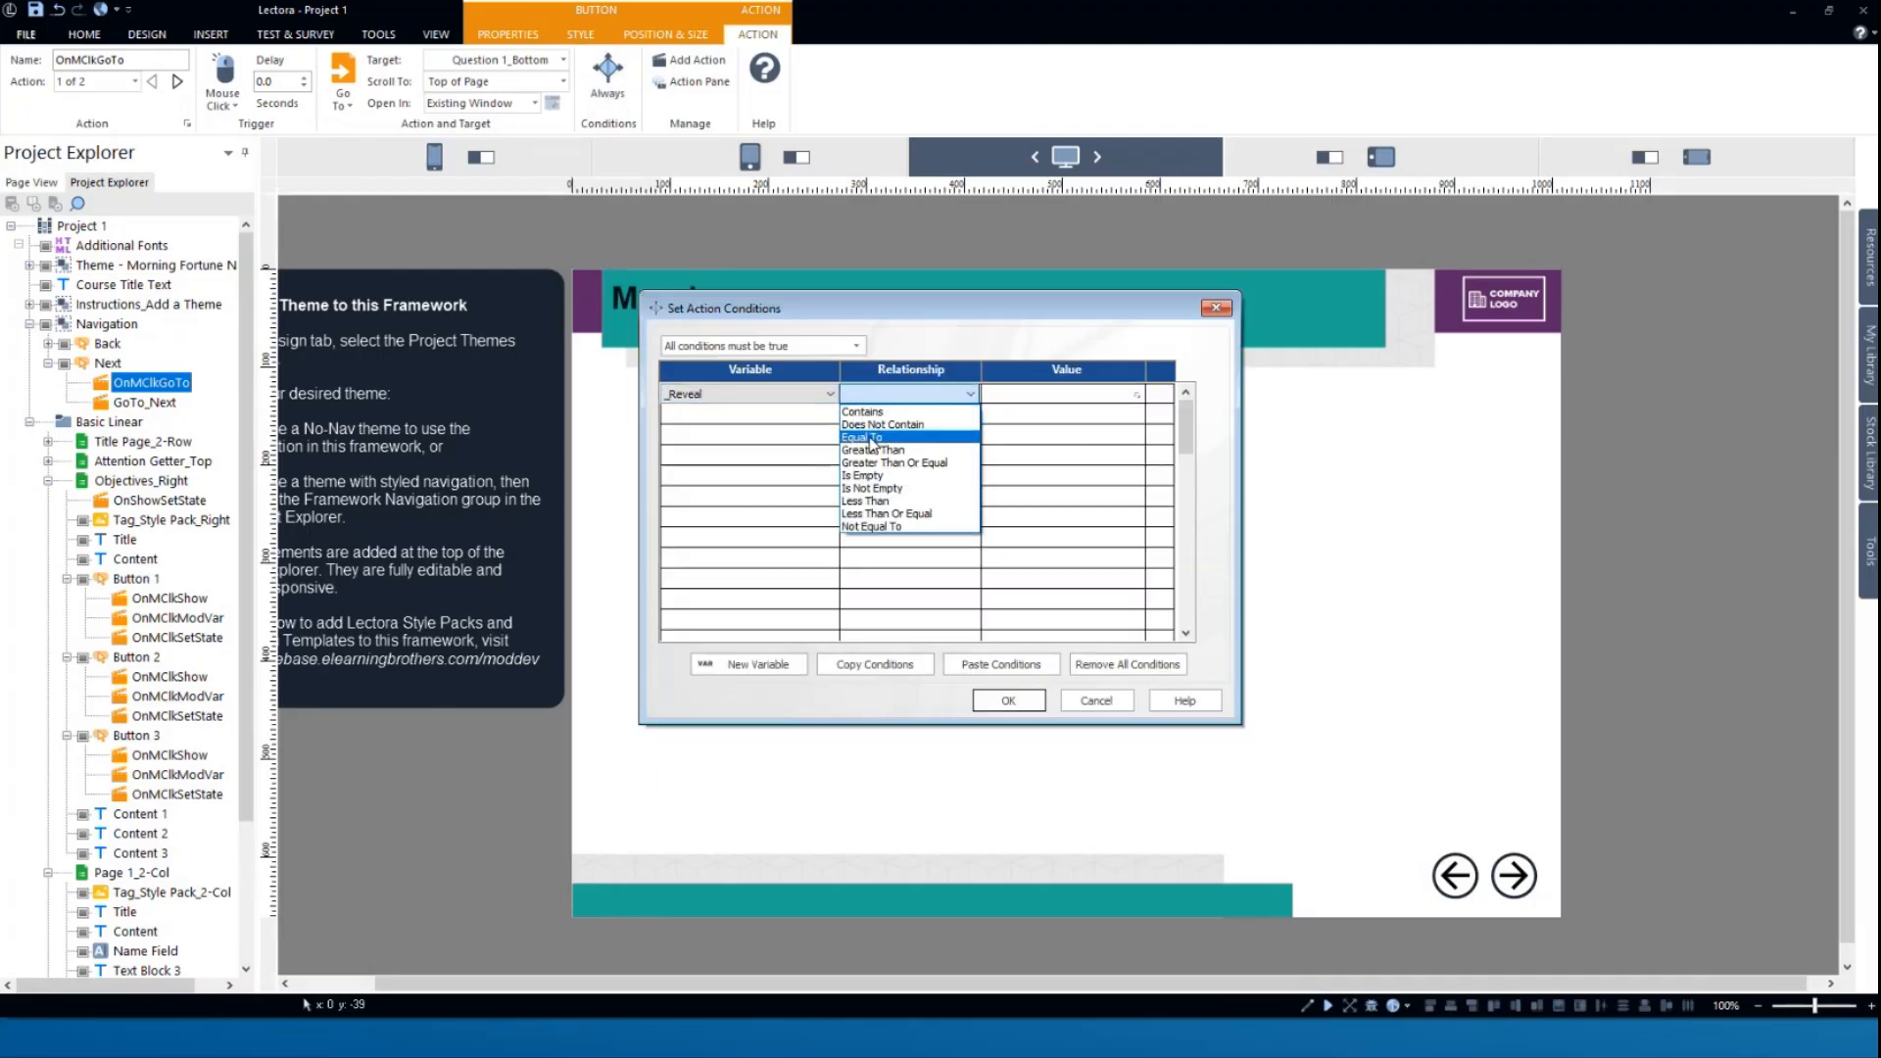
pyautogui.click(862, 436)
pyautogui.write('a')
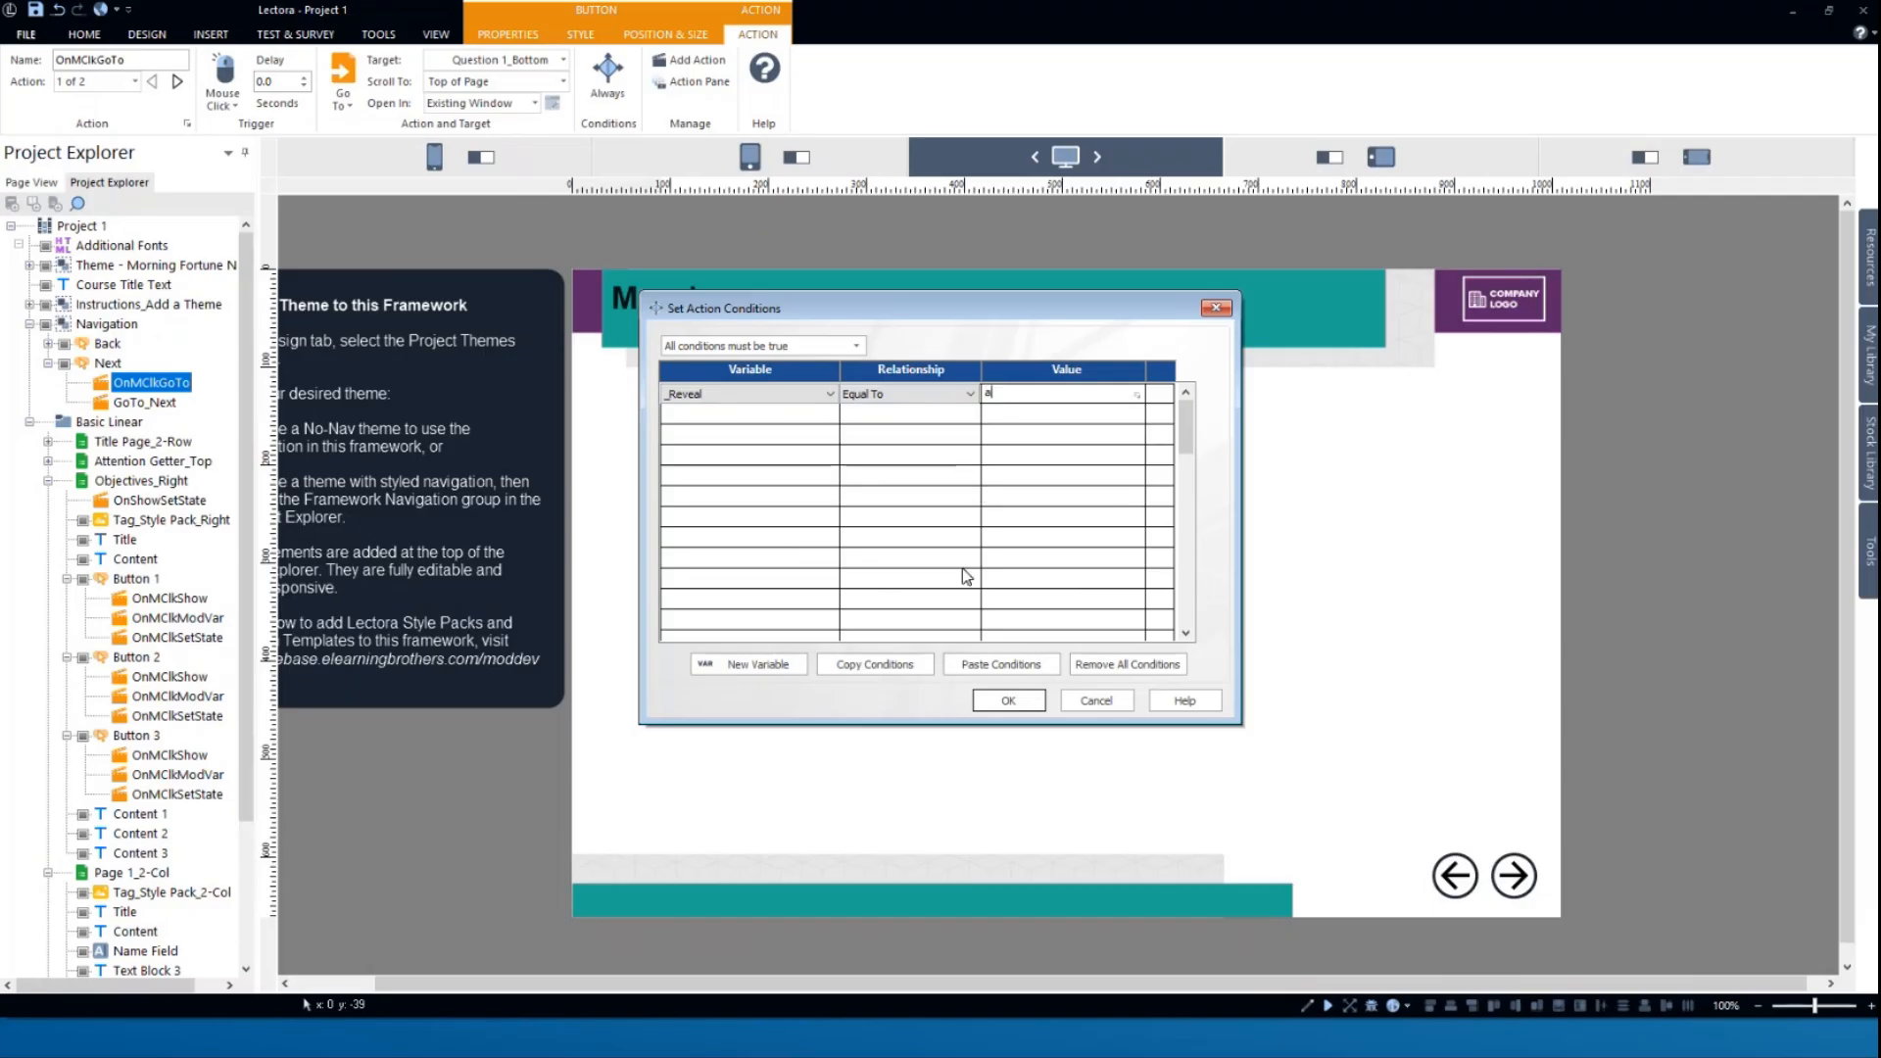
pyautogui.click(1009, 700)
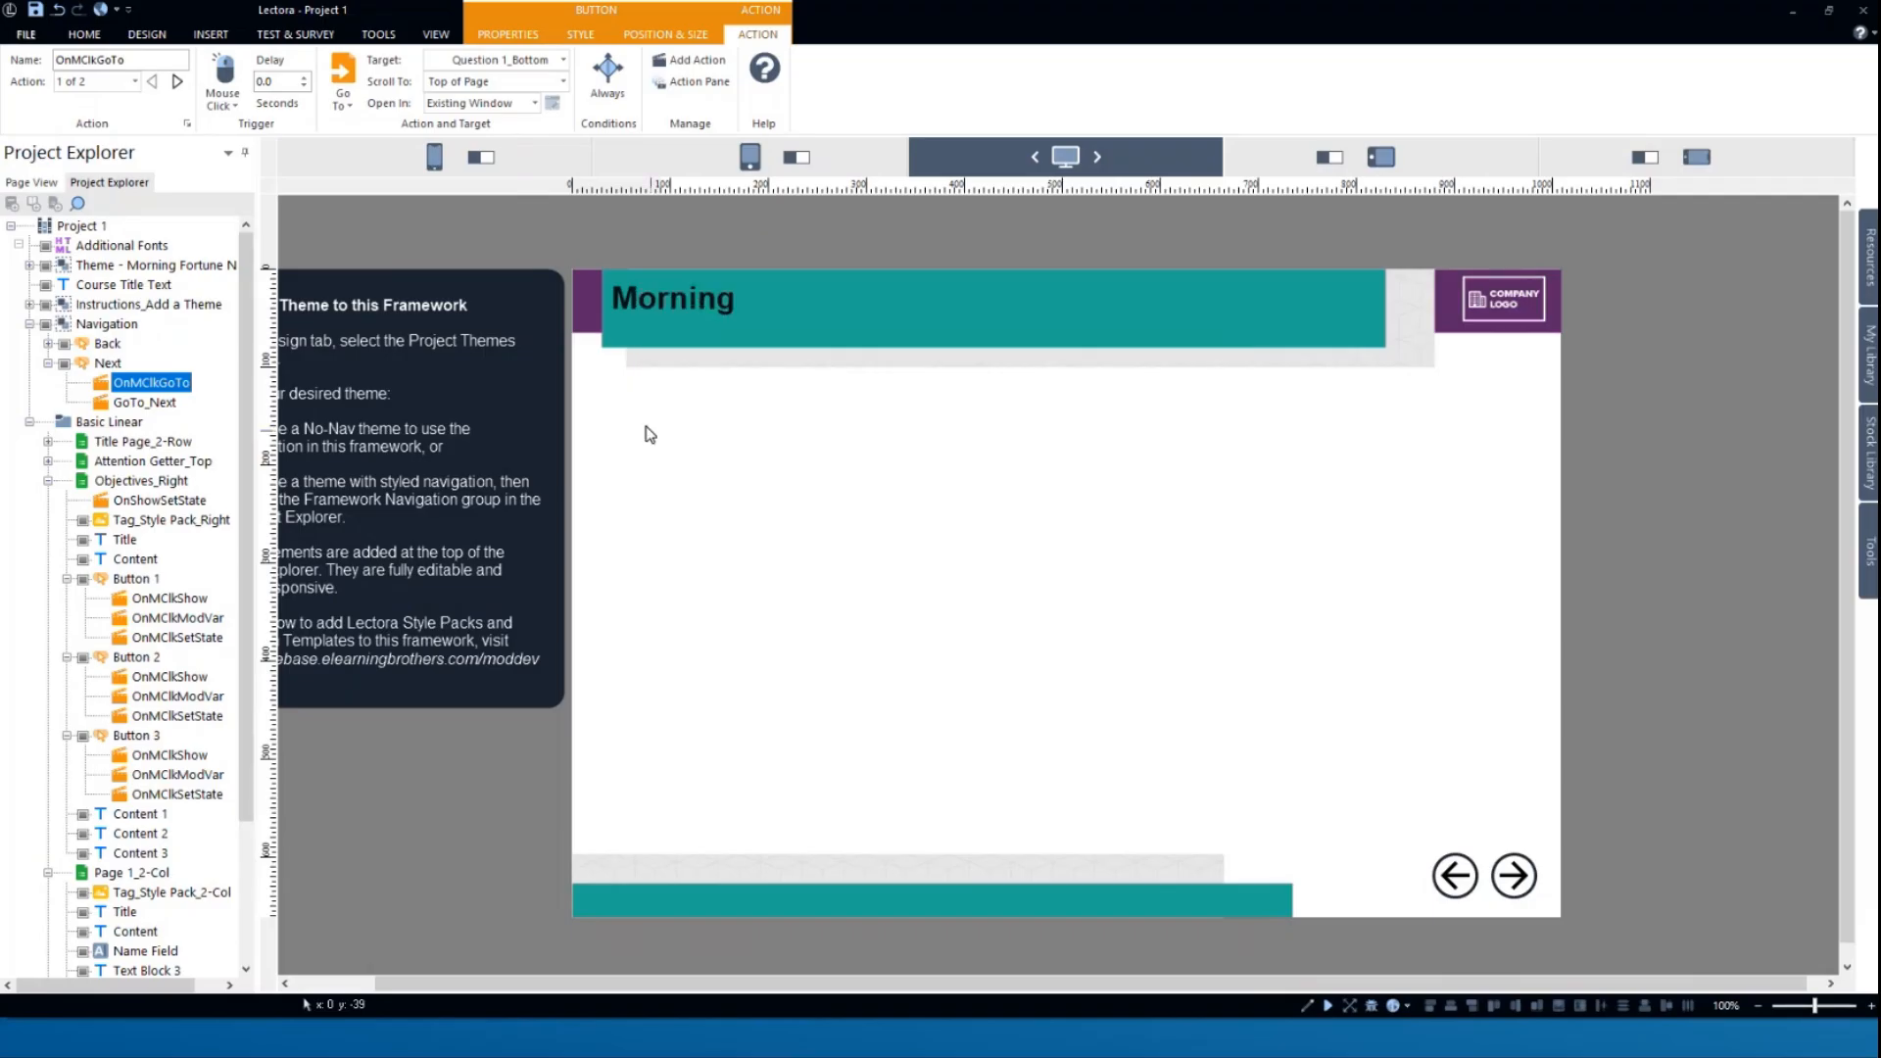
pyautogui.click(160, 402)
pyautogui.click(159, 385)
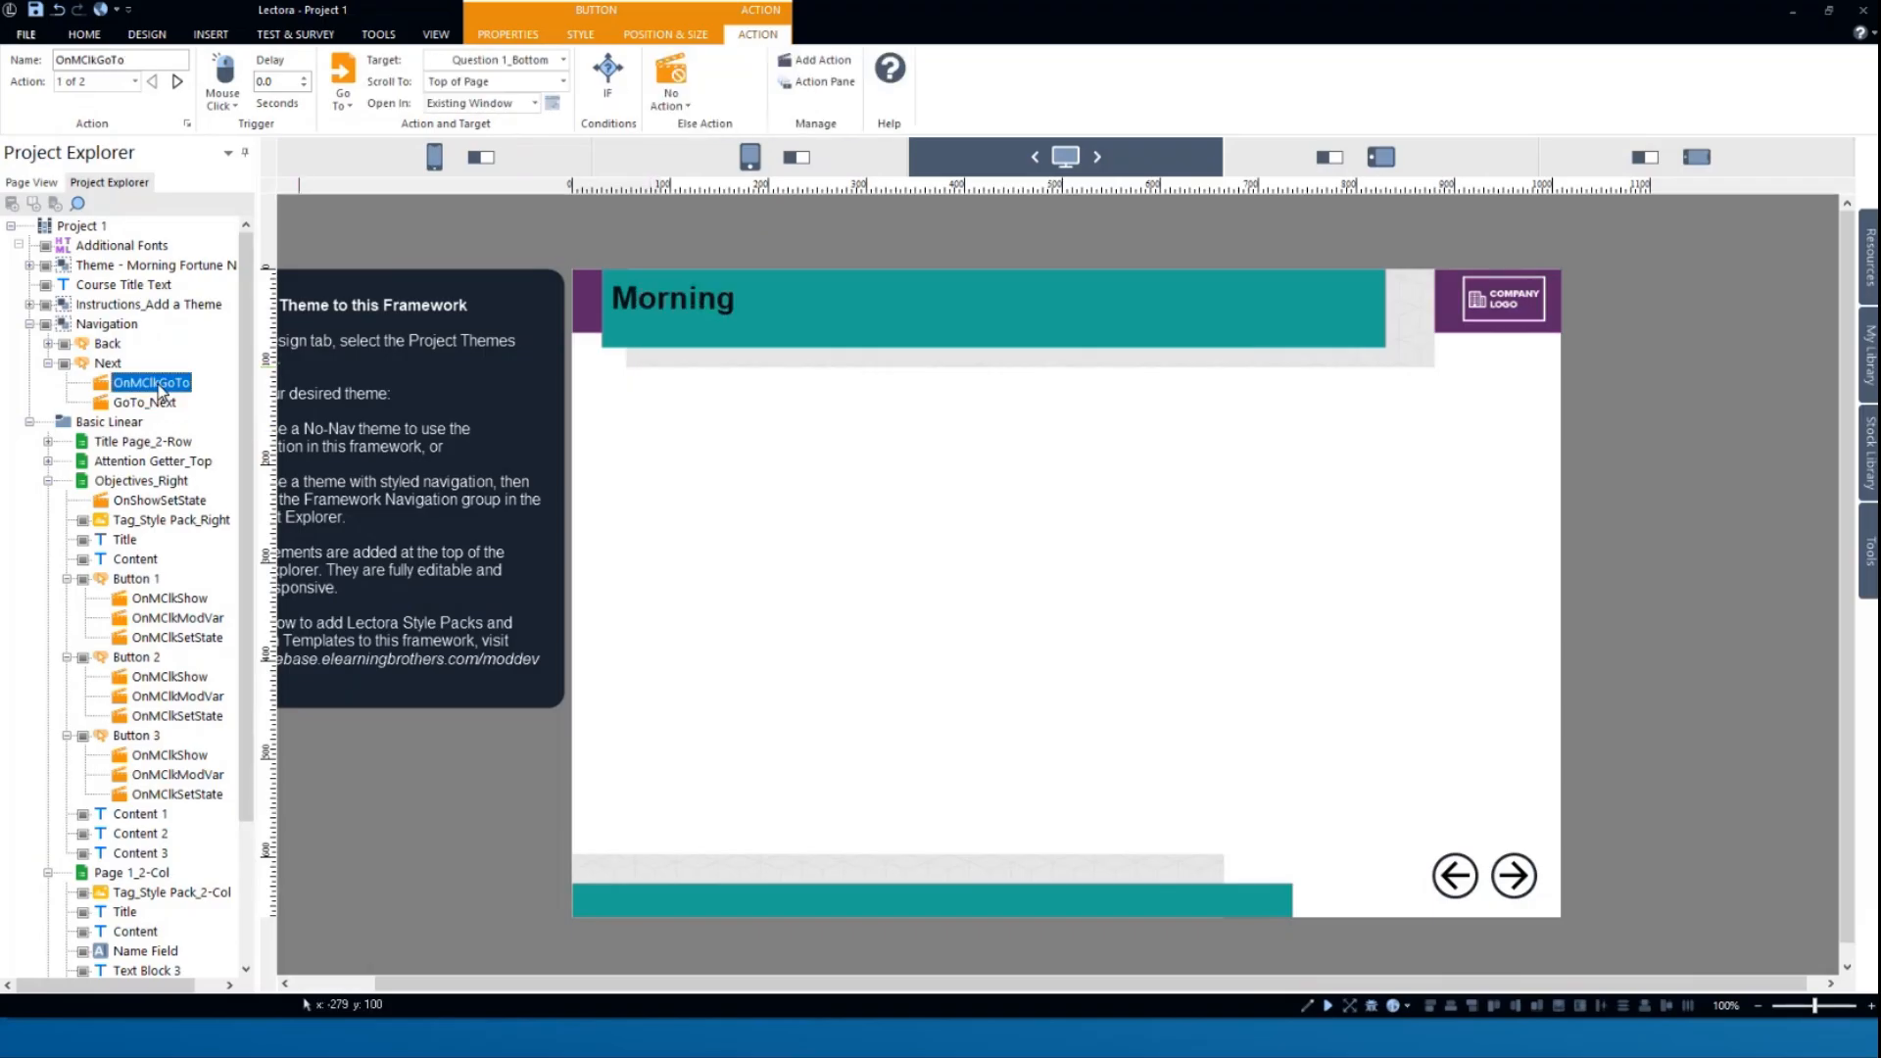
pyautogui.hotkey('ctrl', 'v')
pyautogui.hotkey('ctrl', 'v')
pyautogui.hotkey('ctrl', 'z')
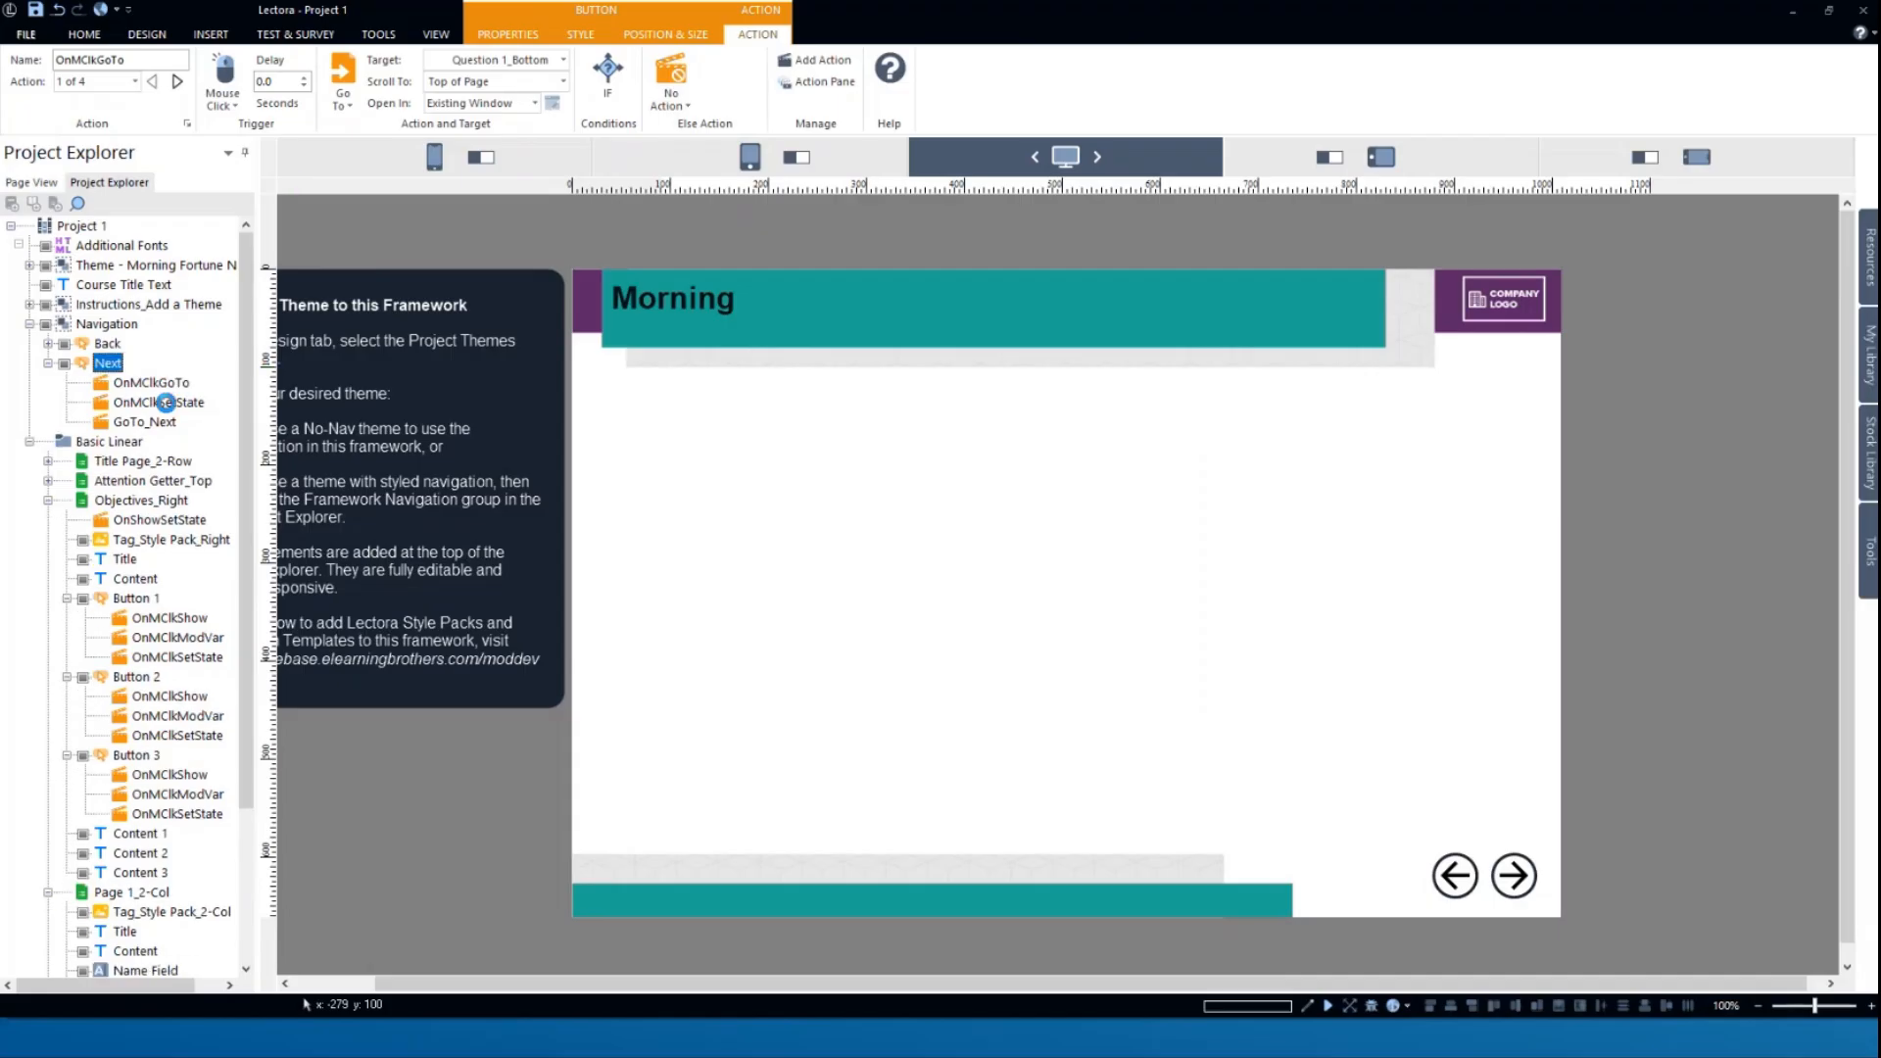
pyautogui.hotkey('ctrl', 'z')
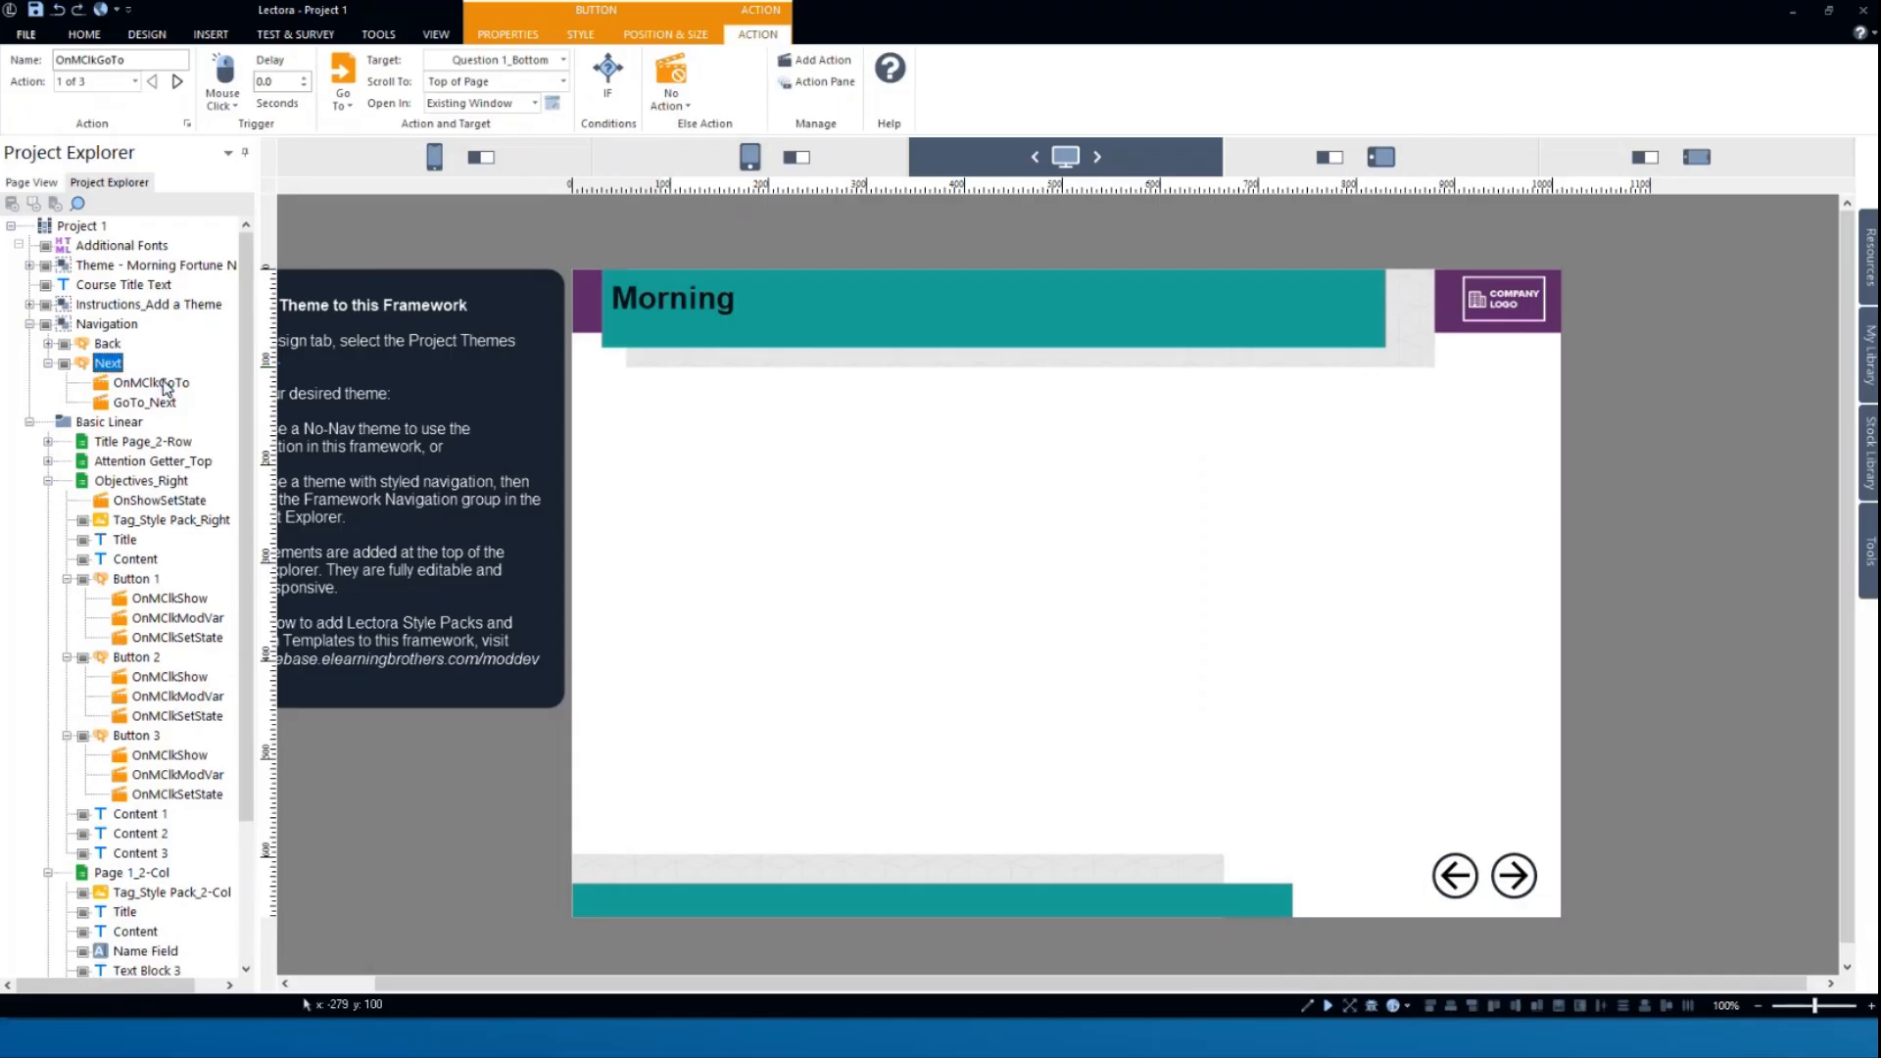
# - Copy the Next button's conditional OnMClkGoTo action and paste two duplicates of it under the same button
pyautogui.click(157, 382)
pyautogui.click(167, 382)
pyautogui.click(168, 402)
pyautogui.click(169, 385)
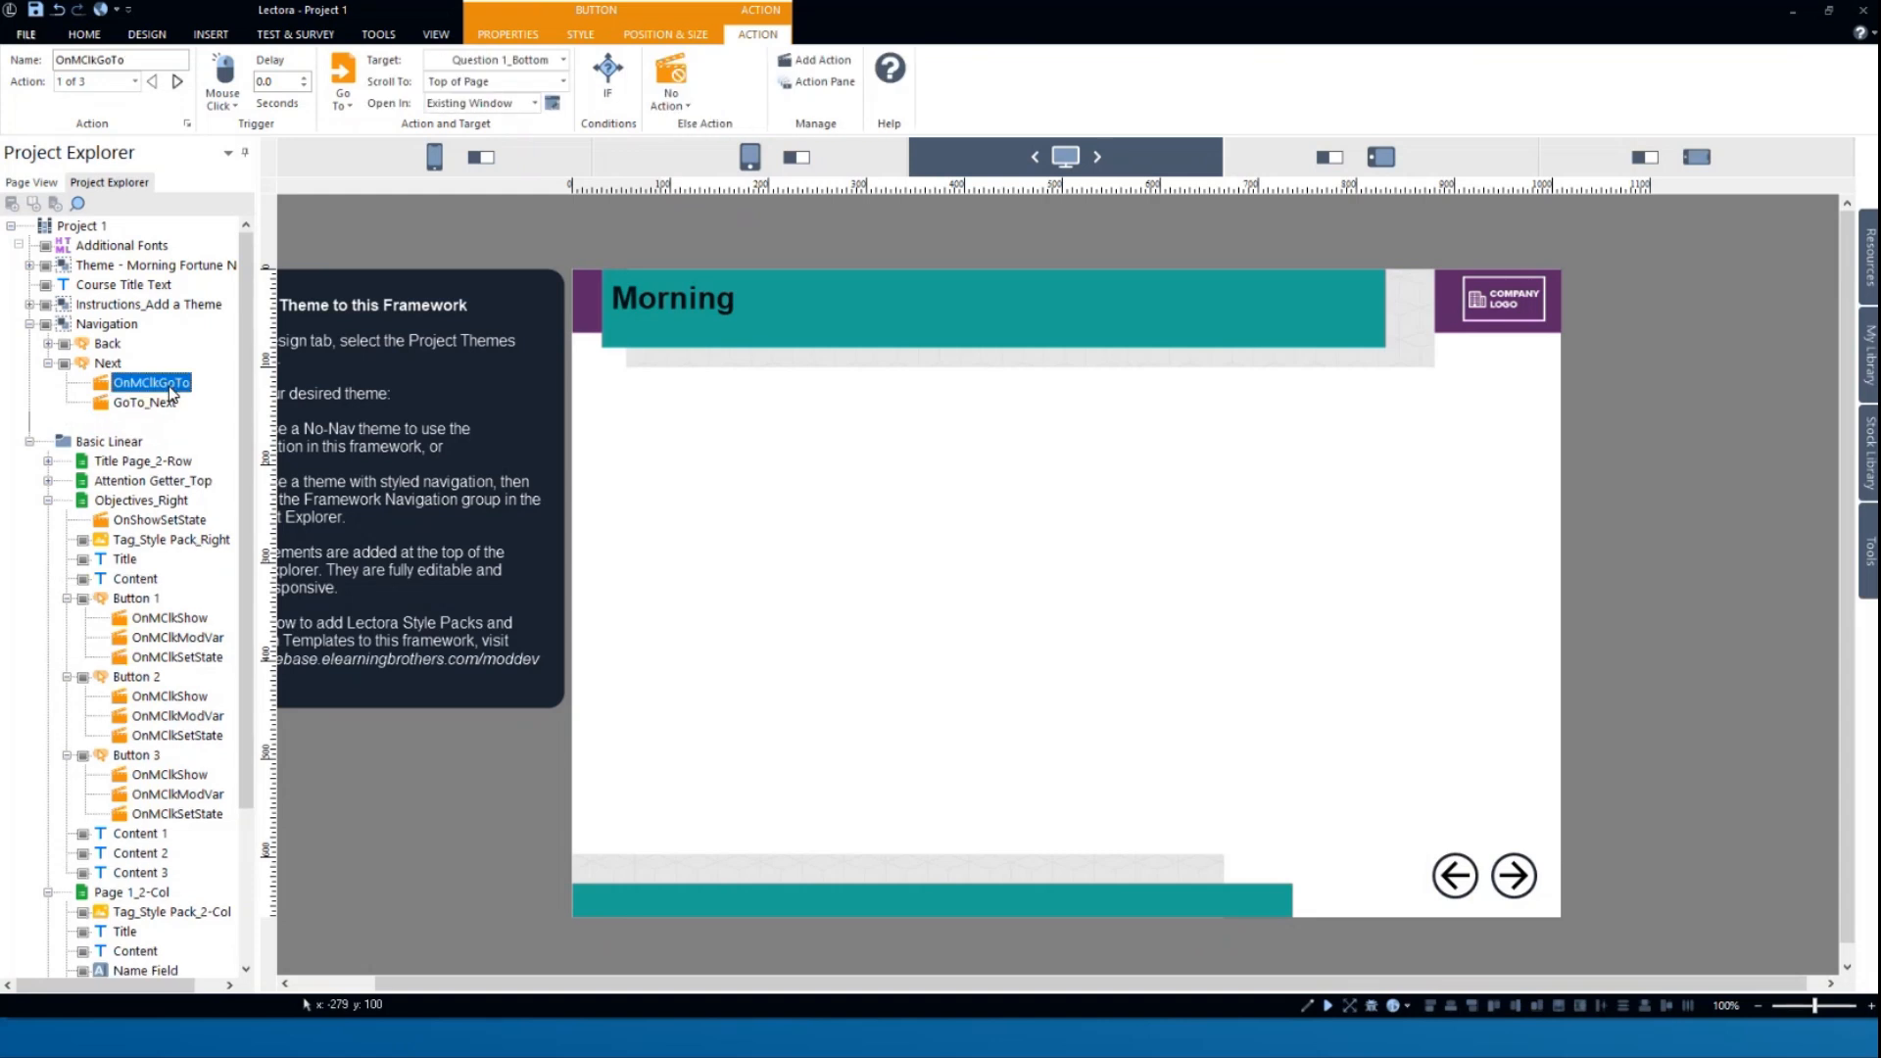
pyautogui.hotkey('ctrl', 'v')
pyautogui.click(170, 402)
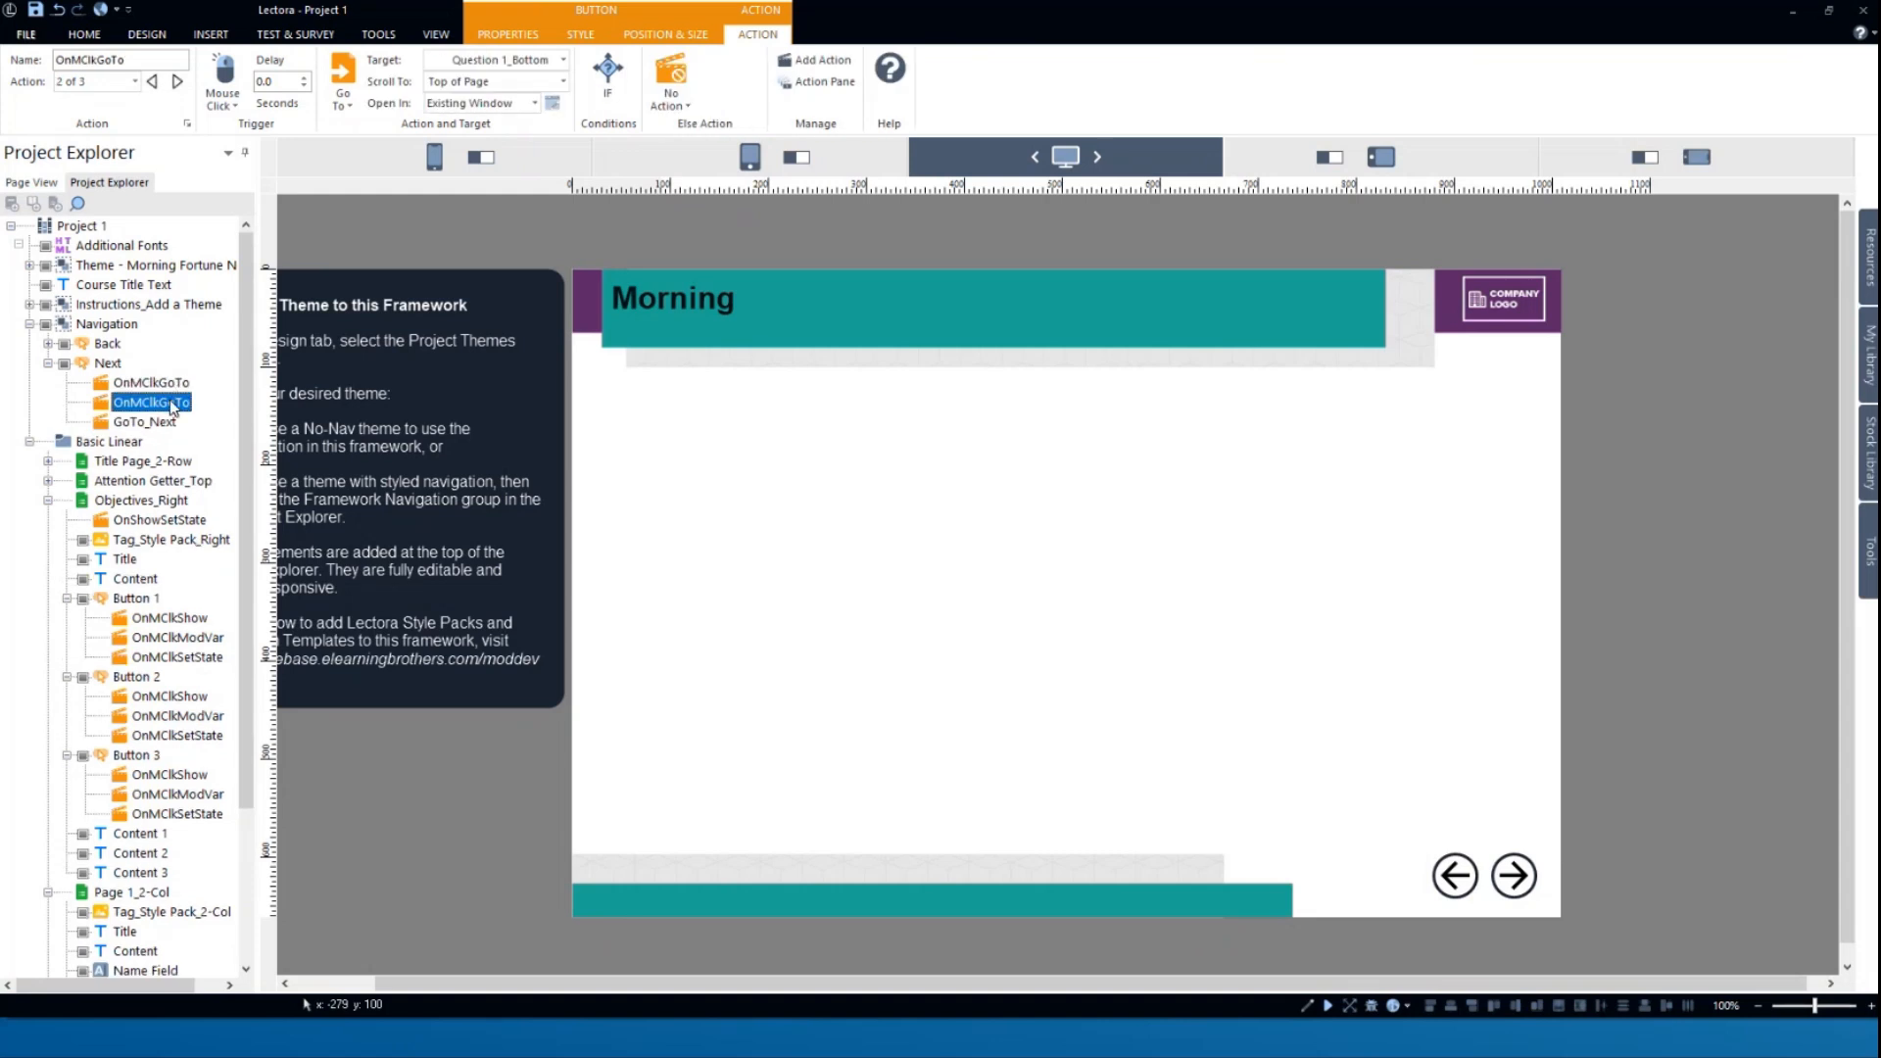
pyautogui.hotkey('ctrl', 'v')
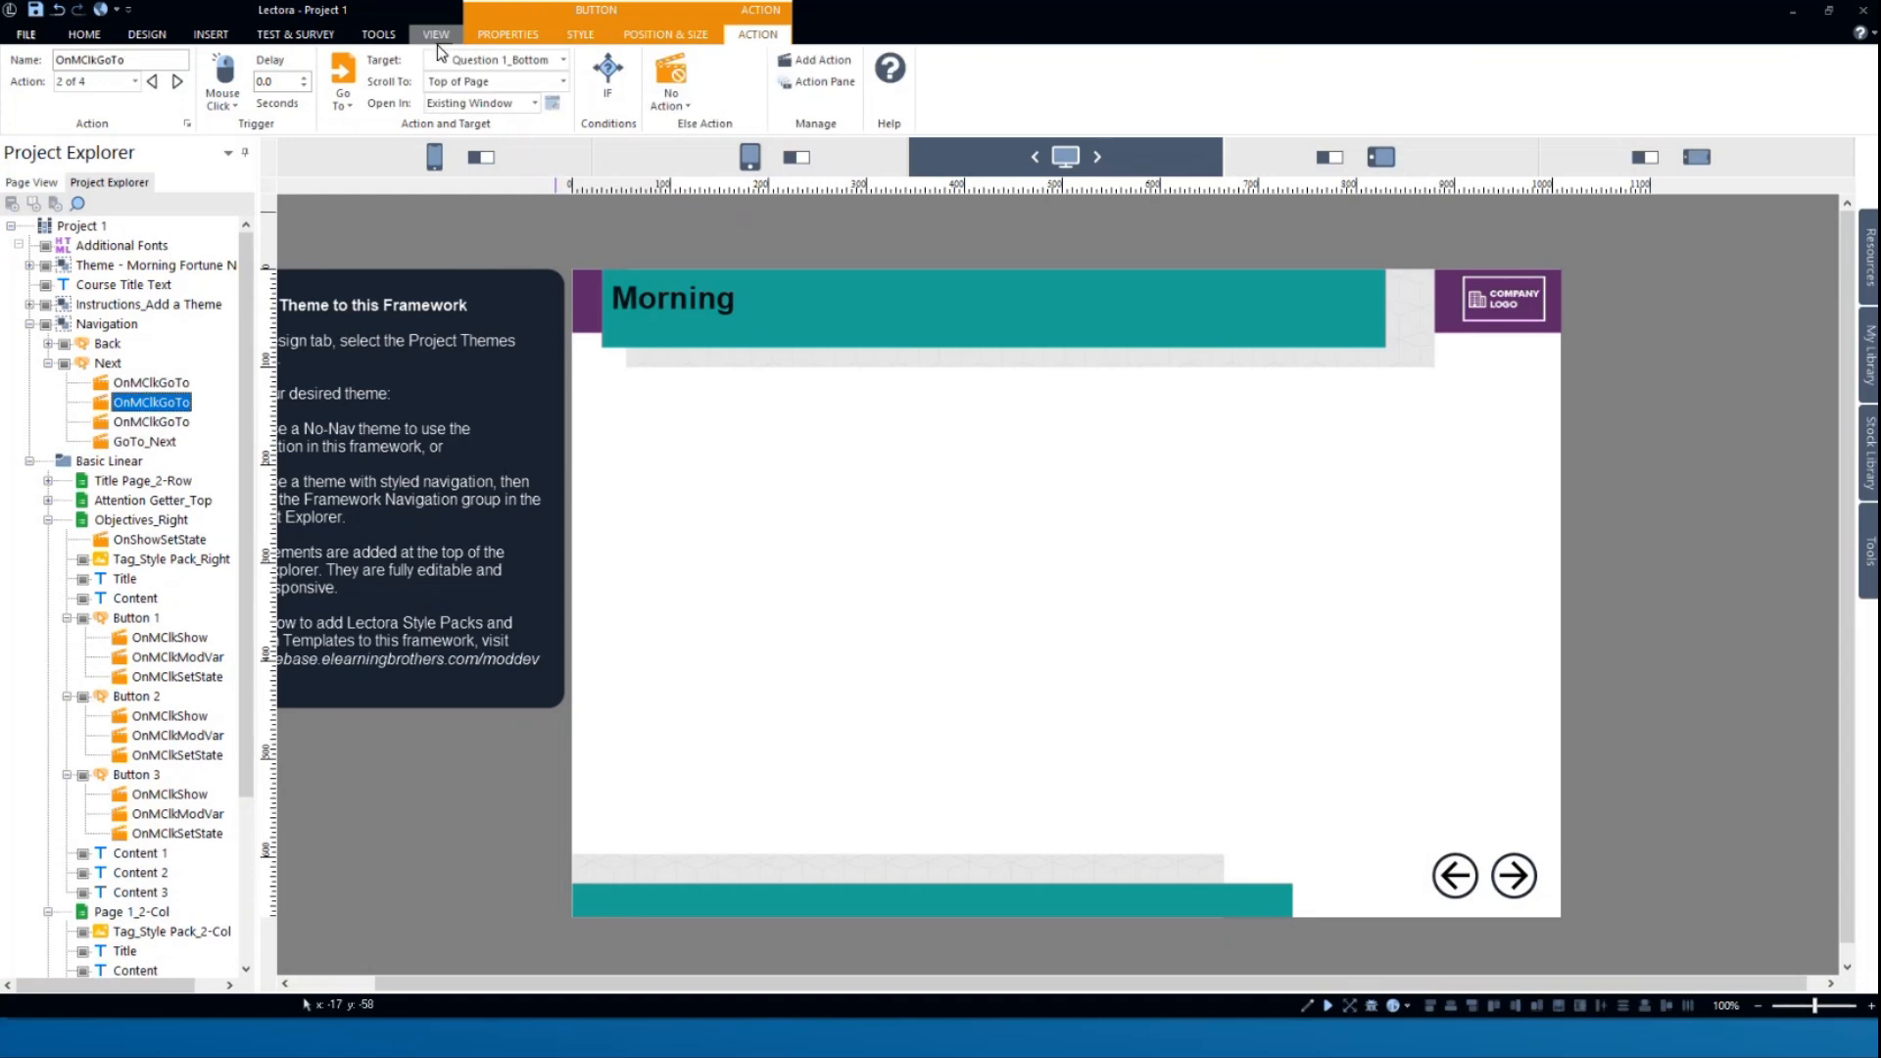
# - Set the second OnMClkGoTo action's target to the Question 2_Bottom page and edit the value of its _Reveal condition
pyautogui.click(495, 60)
pyautogui.click(509, 556)
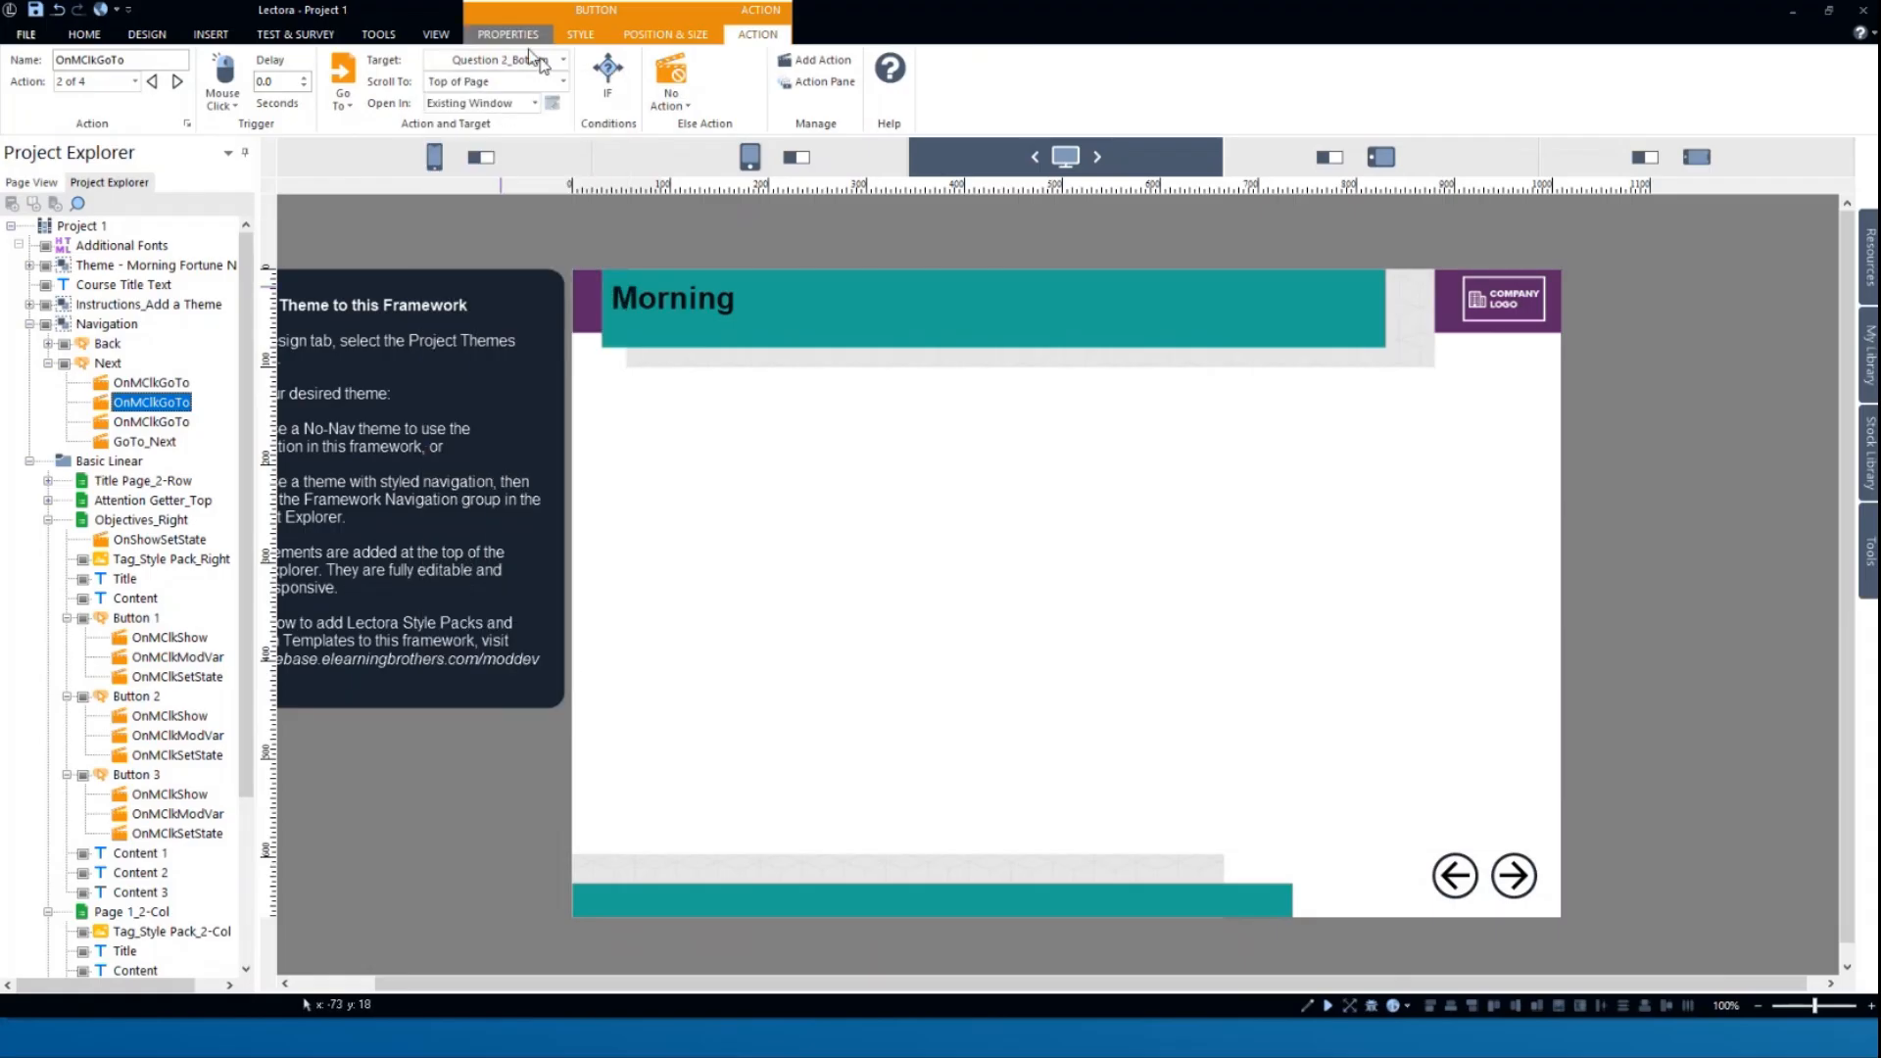
pyautogui.click(607, 71)
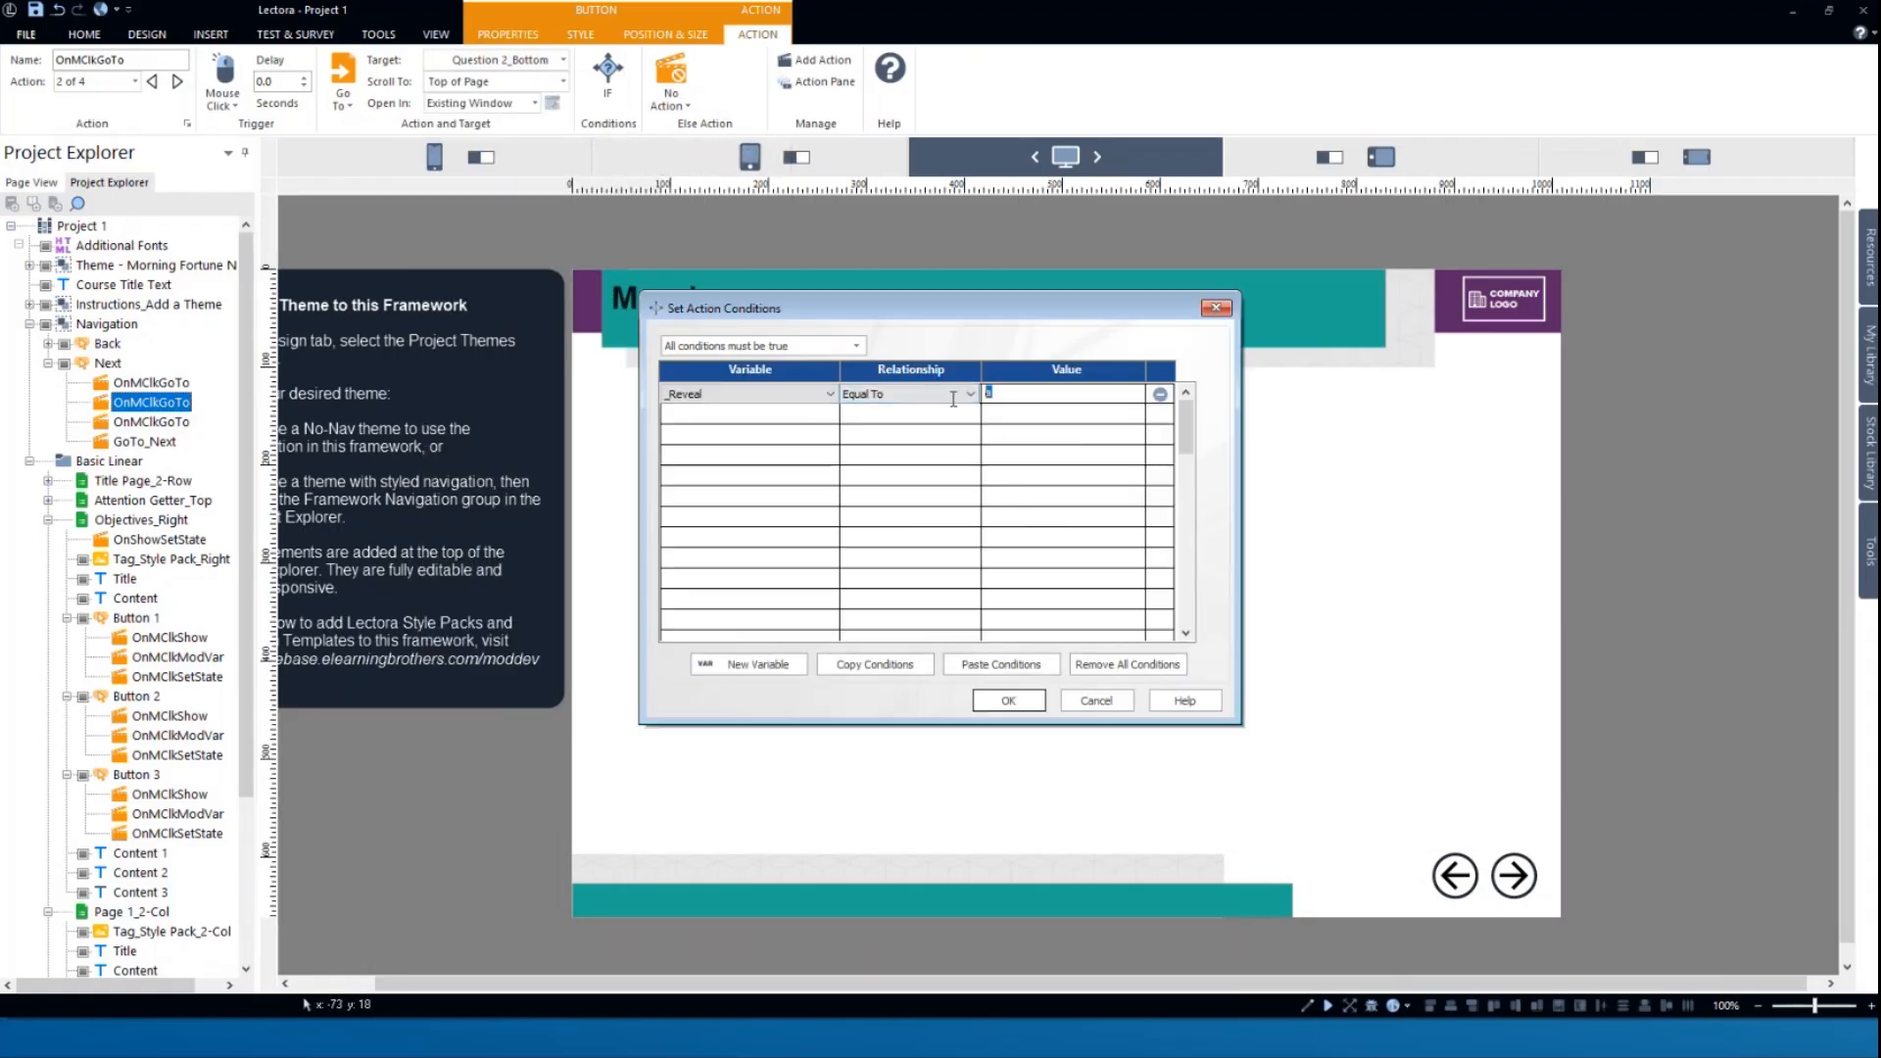
pyautogui.click(1030, 701)
# - Set the third OnMClkGoTo action's target to Question 3_Bottom and its condition to _Reveal Equal To c
pyautogui.click(169, 421)
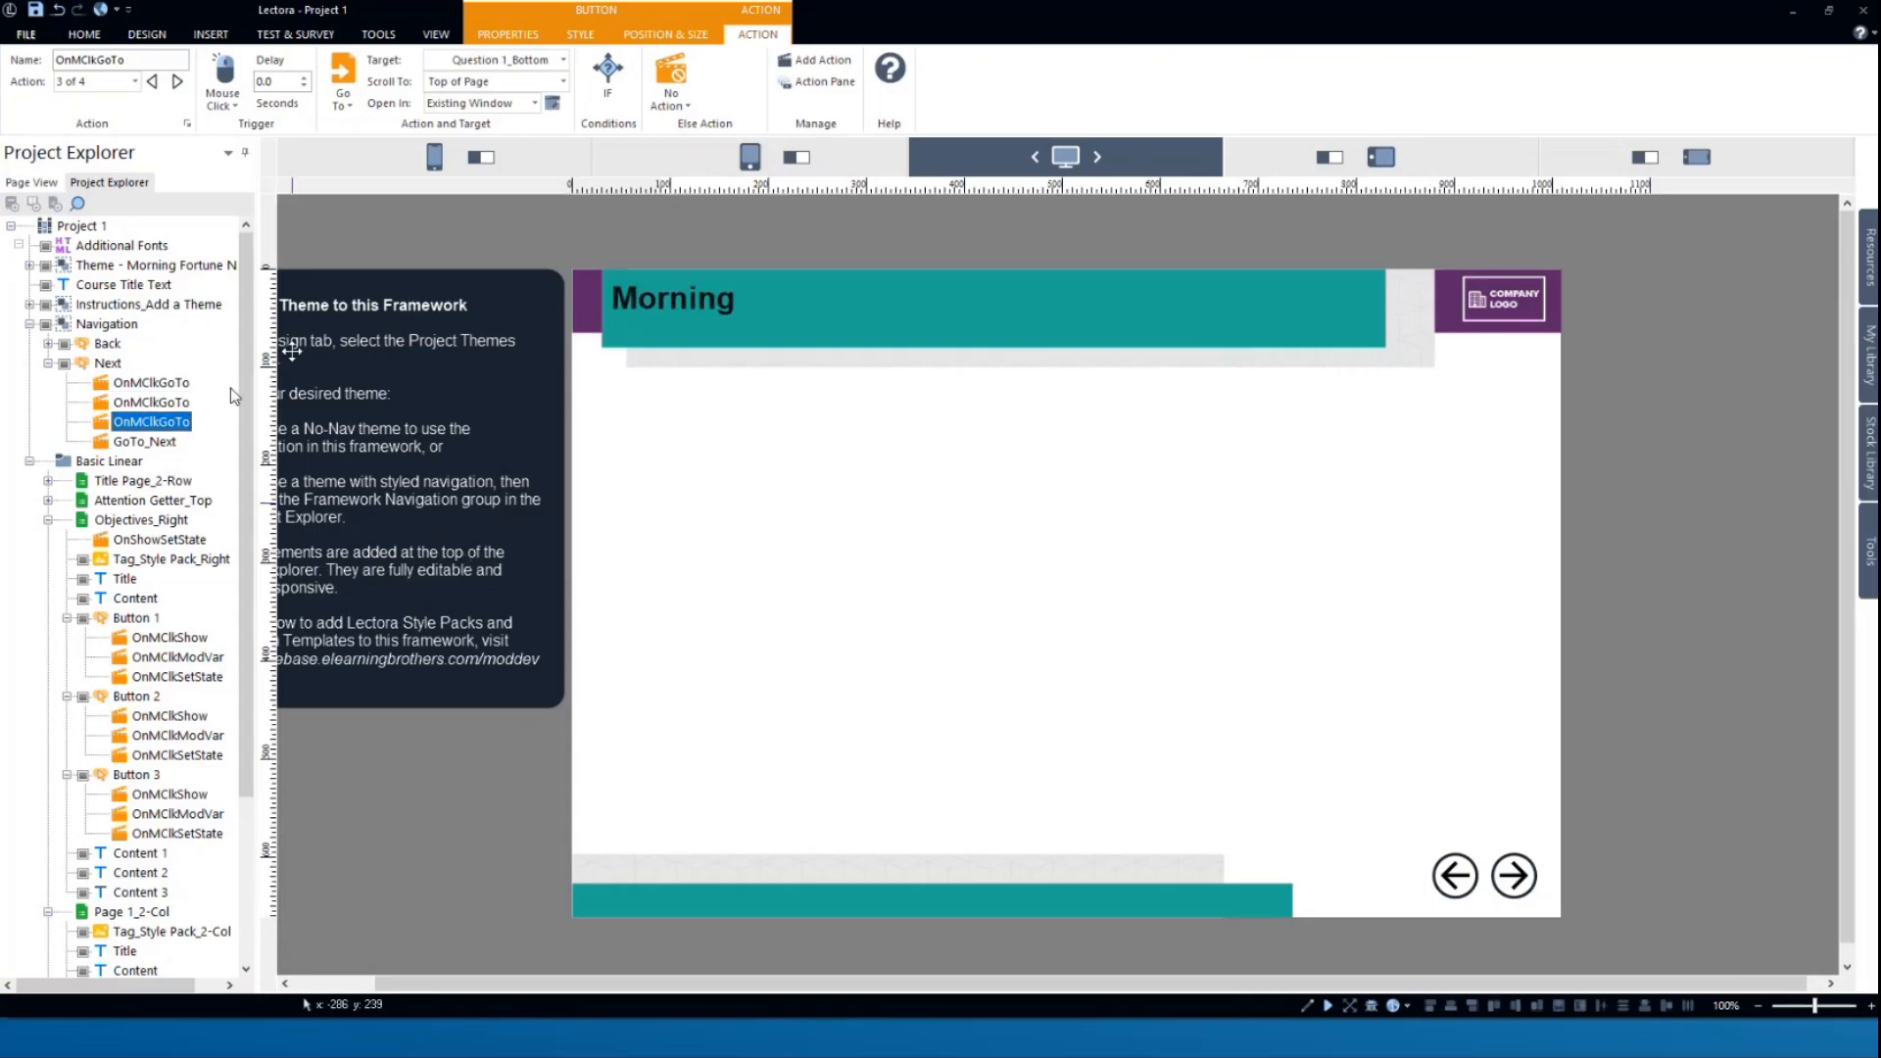
pyautogui.click(520, 67)
pyautogui.click(544, 578)
pyautogui.click(607, 71)
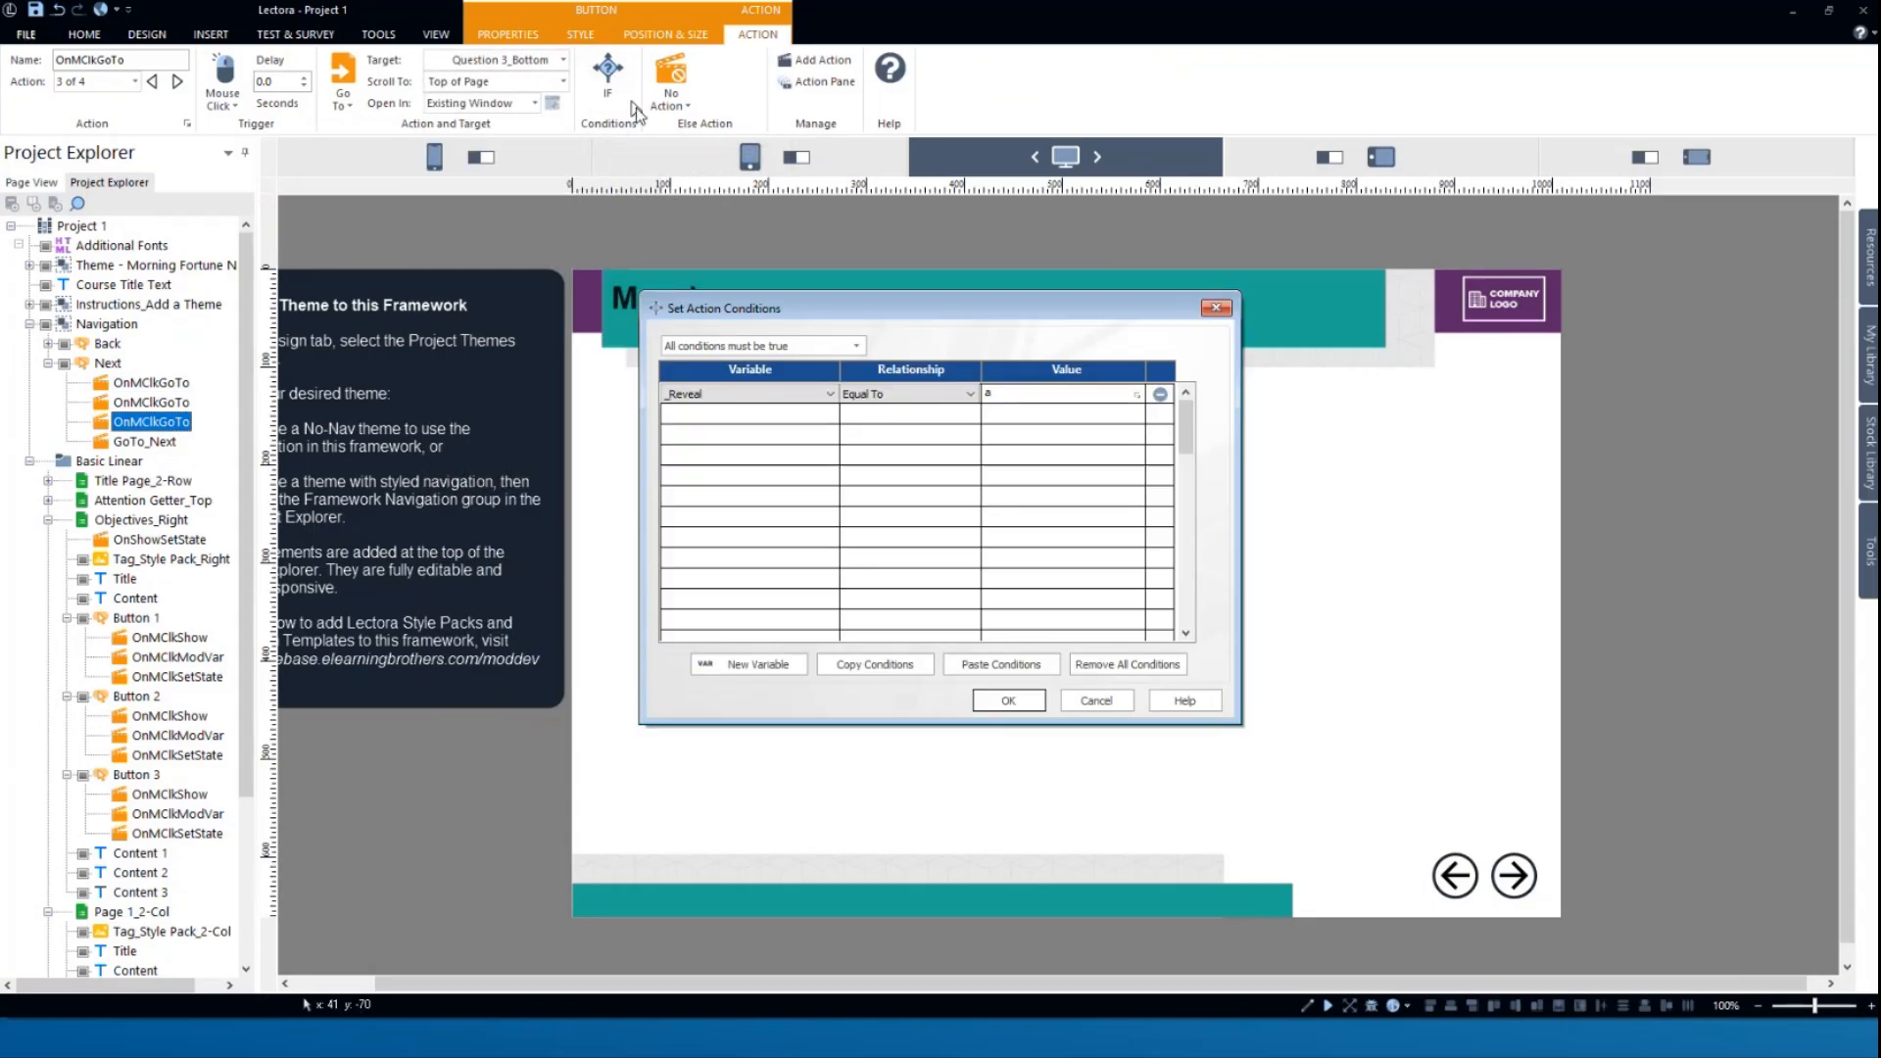
pyautogui.click(991, 392)
pyautogui.write('c')
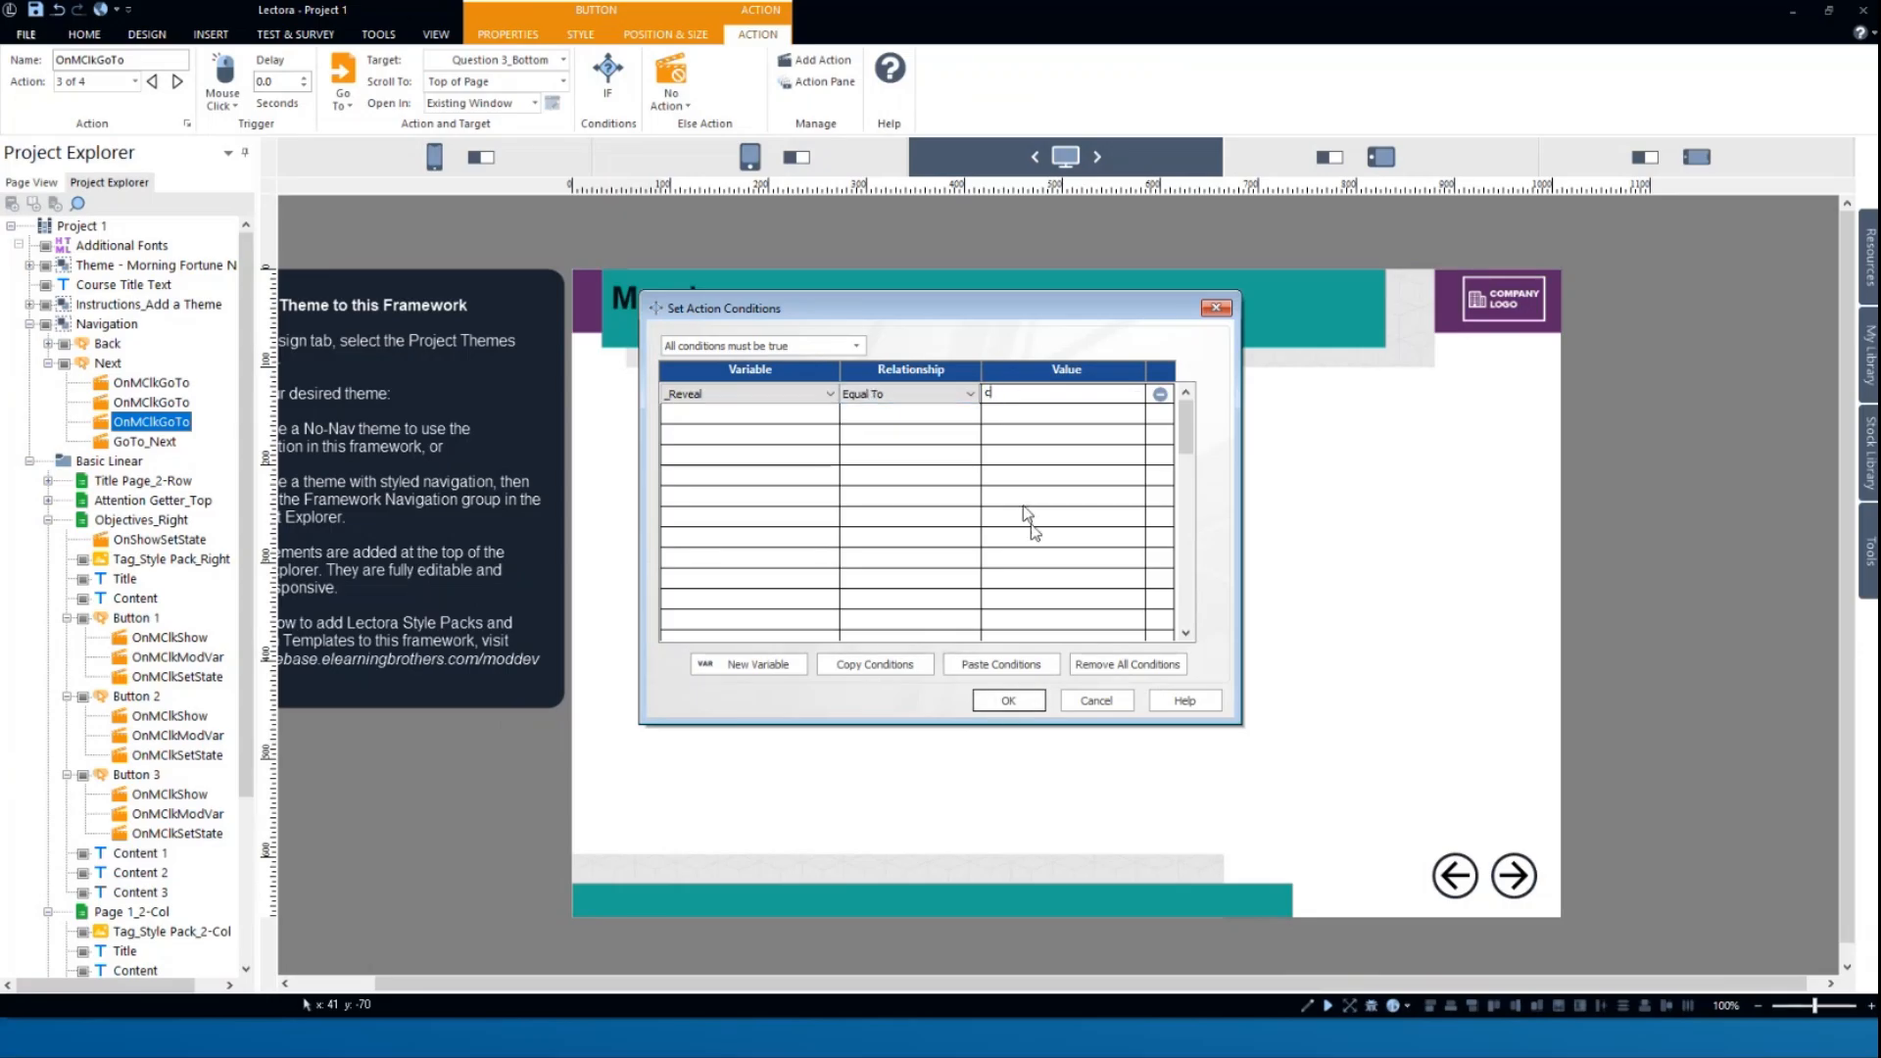
pyautogui.click(844, 396)
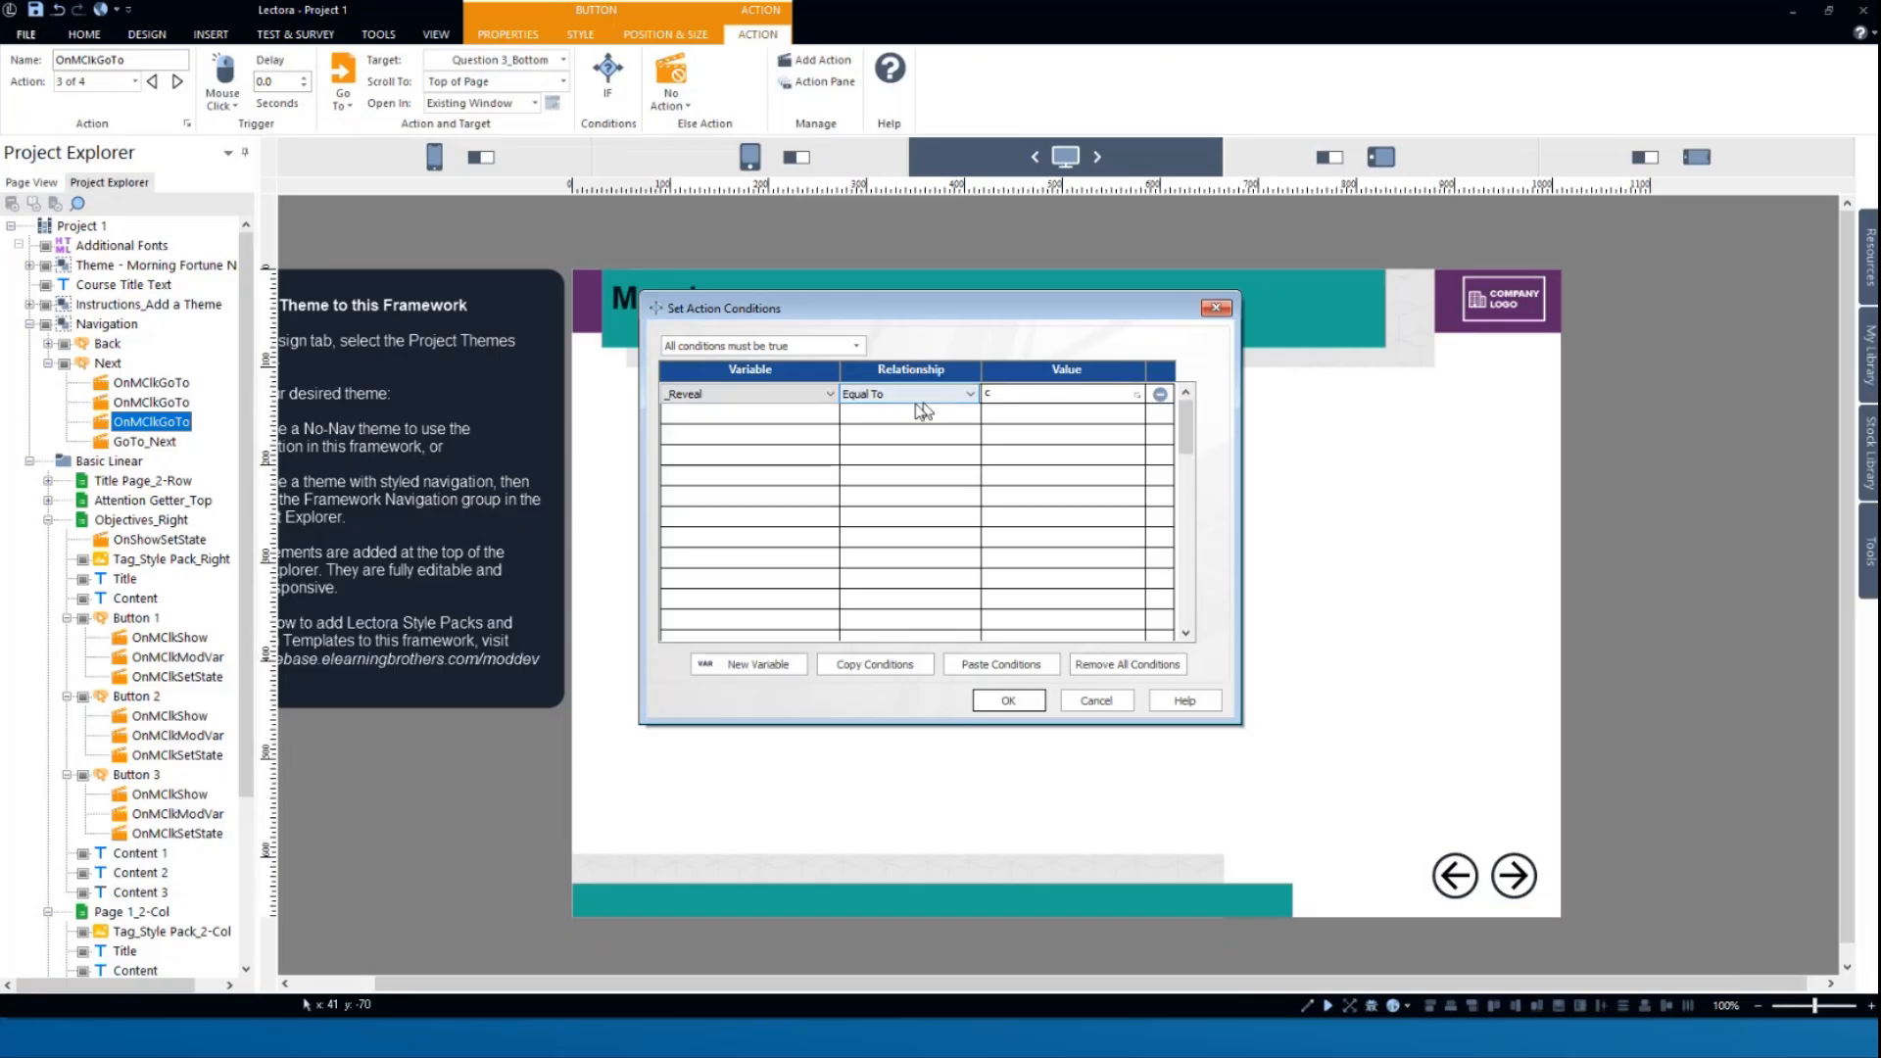
pyautogui.click(1000, 393)
pyautogui.click(1009, 702)
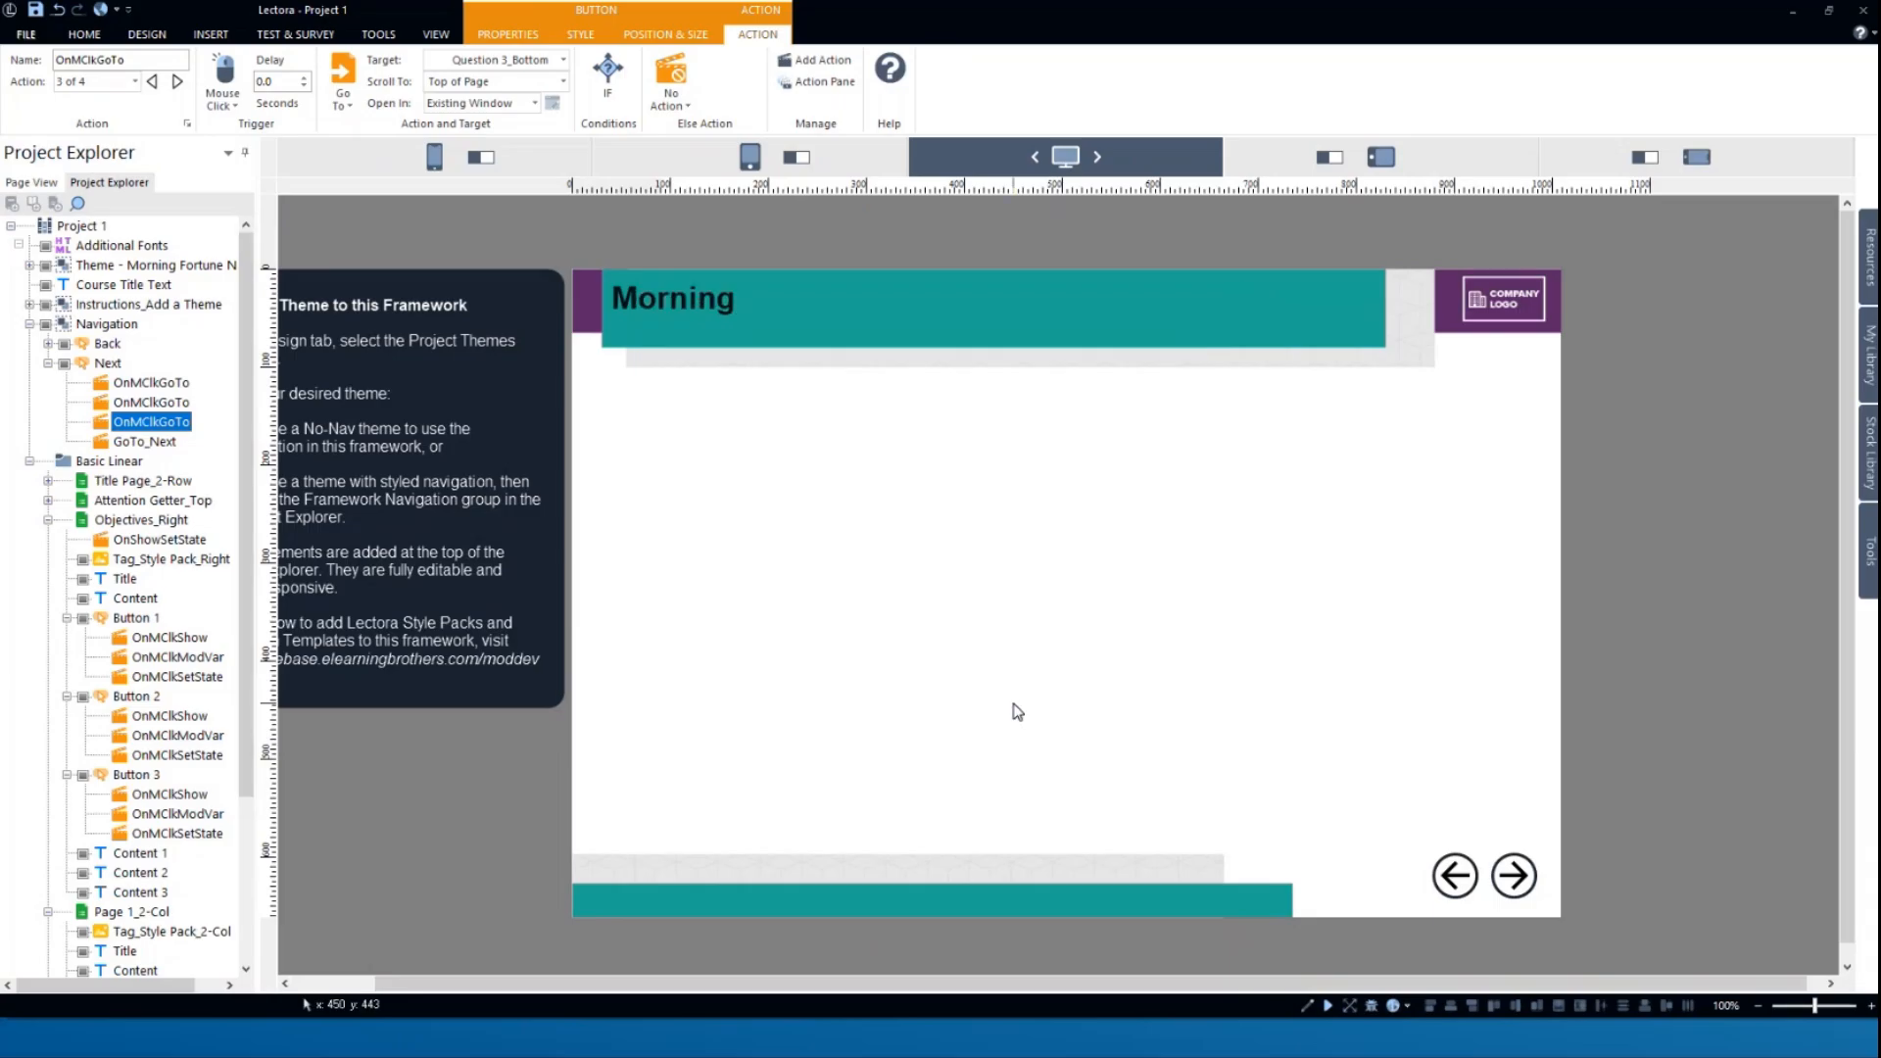
# - Review the targets of the Next button's three conditional OnMClkGoTo actions and look through the project's remaining pages
pyautogui.click(172, 383)
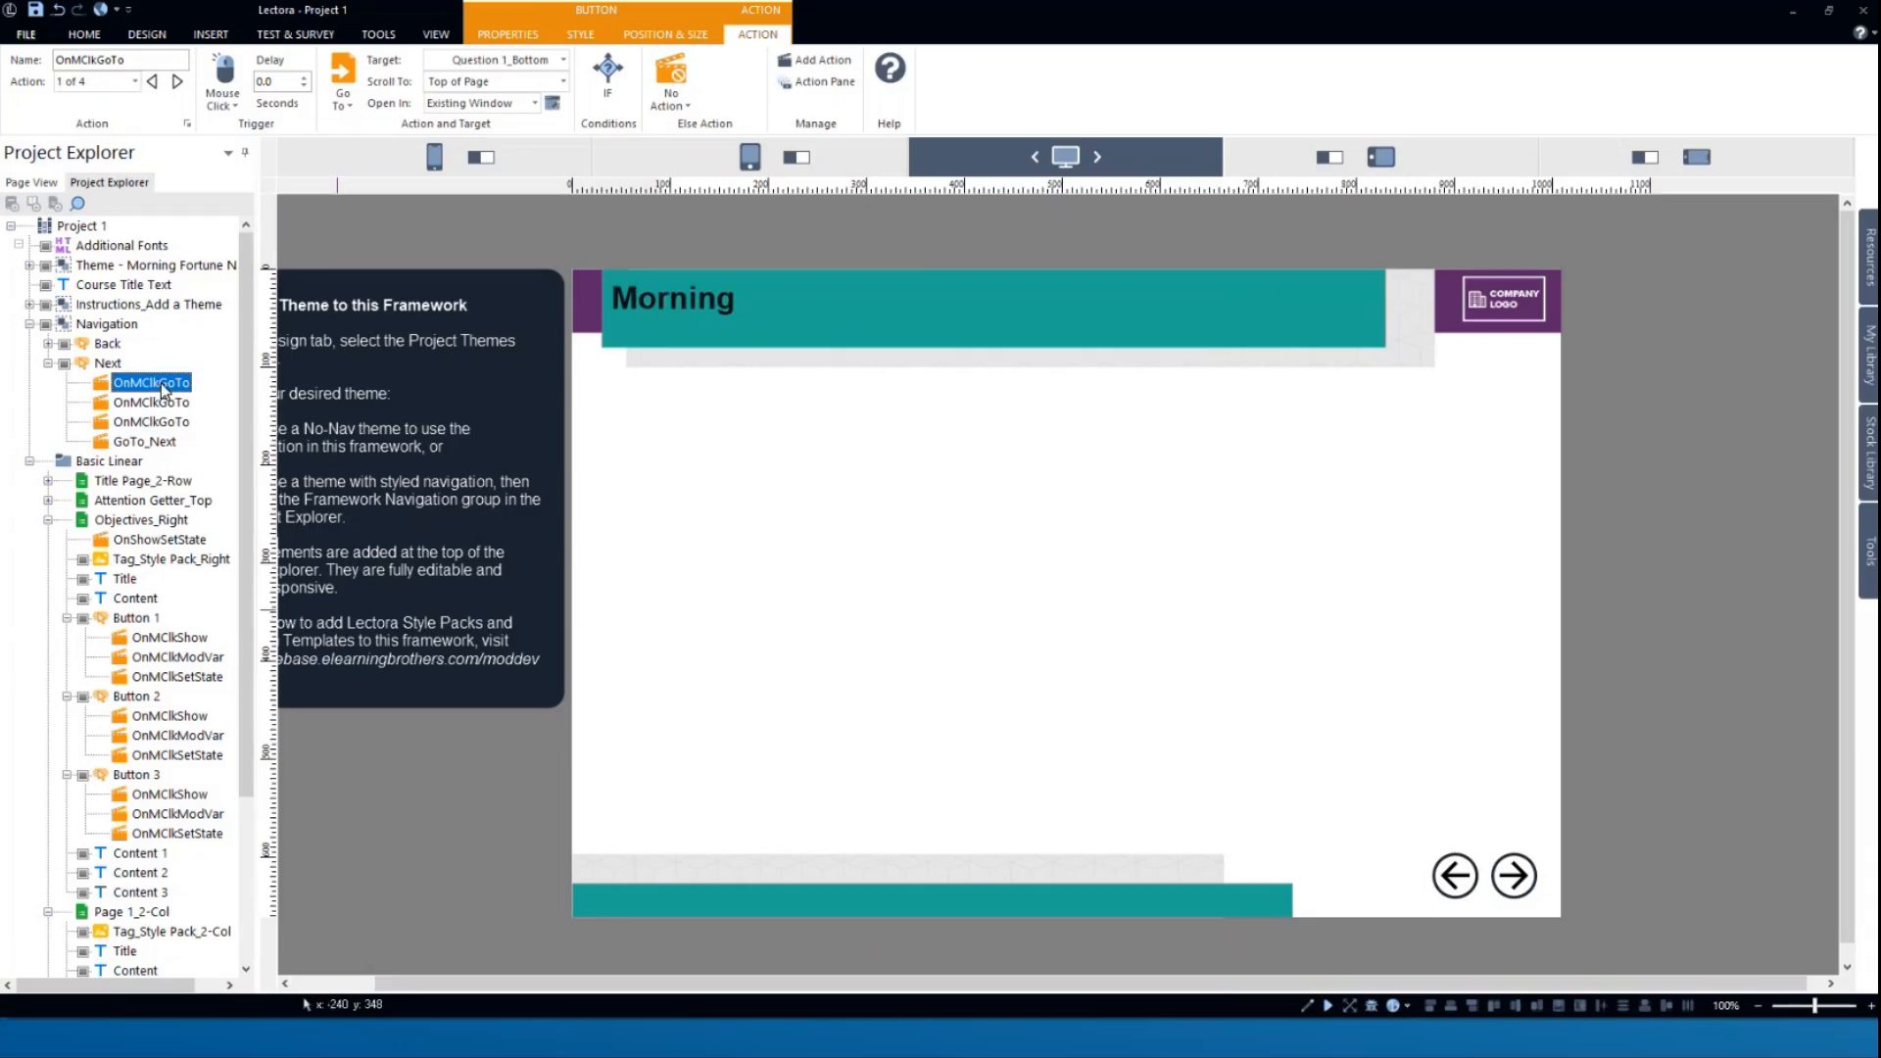
pyautogui.click(162, 403)
pyautogui.click(160, 423)
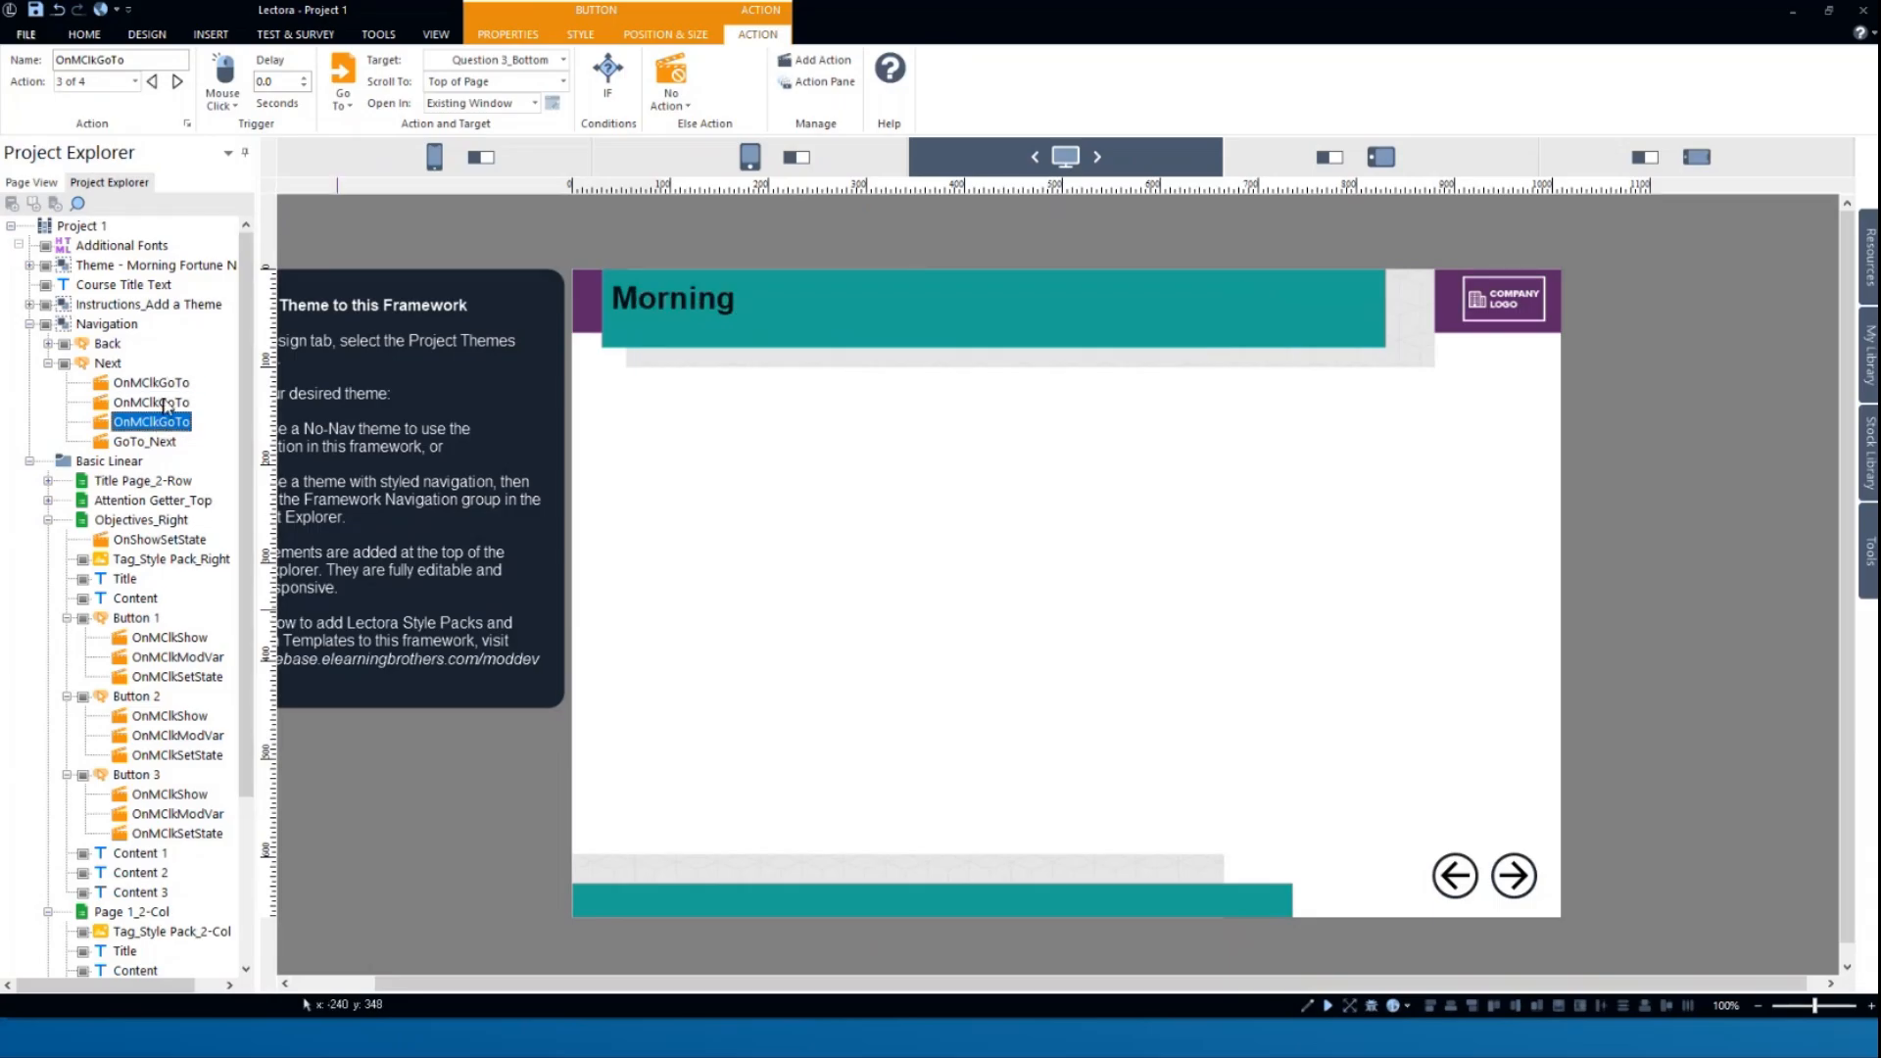
pyautogui.click(168, 383)
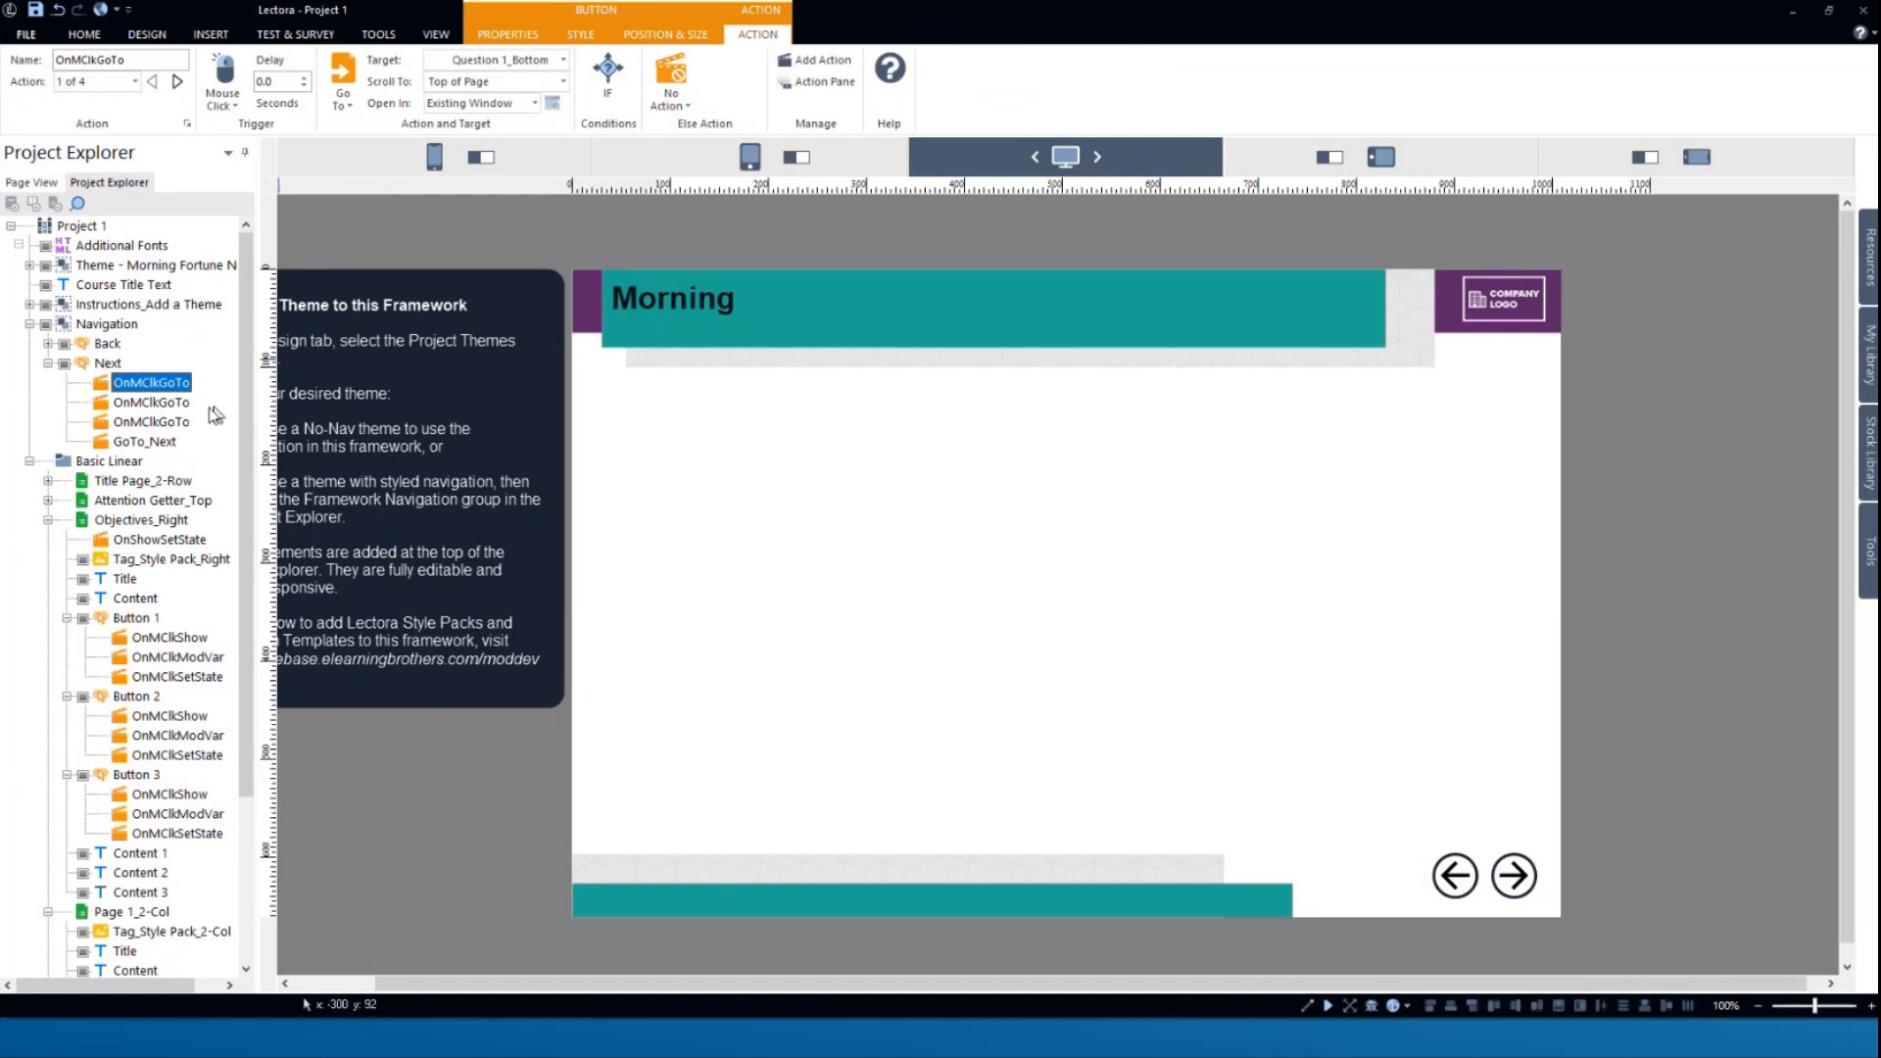
pyautogui.click(174, 404)
pyautogui.click(169, 422)
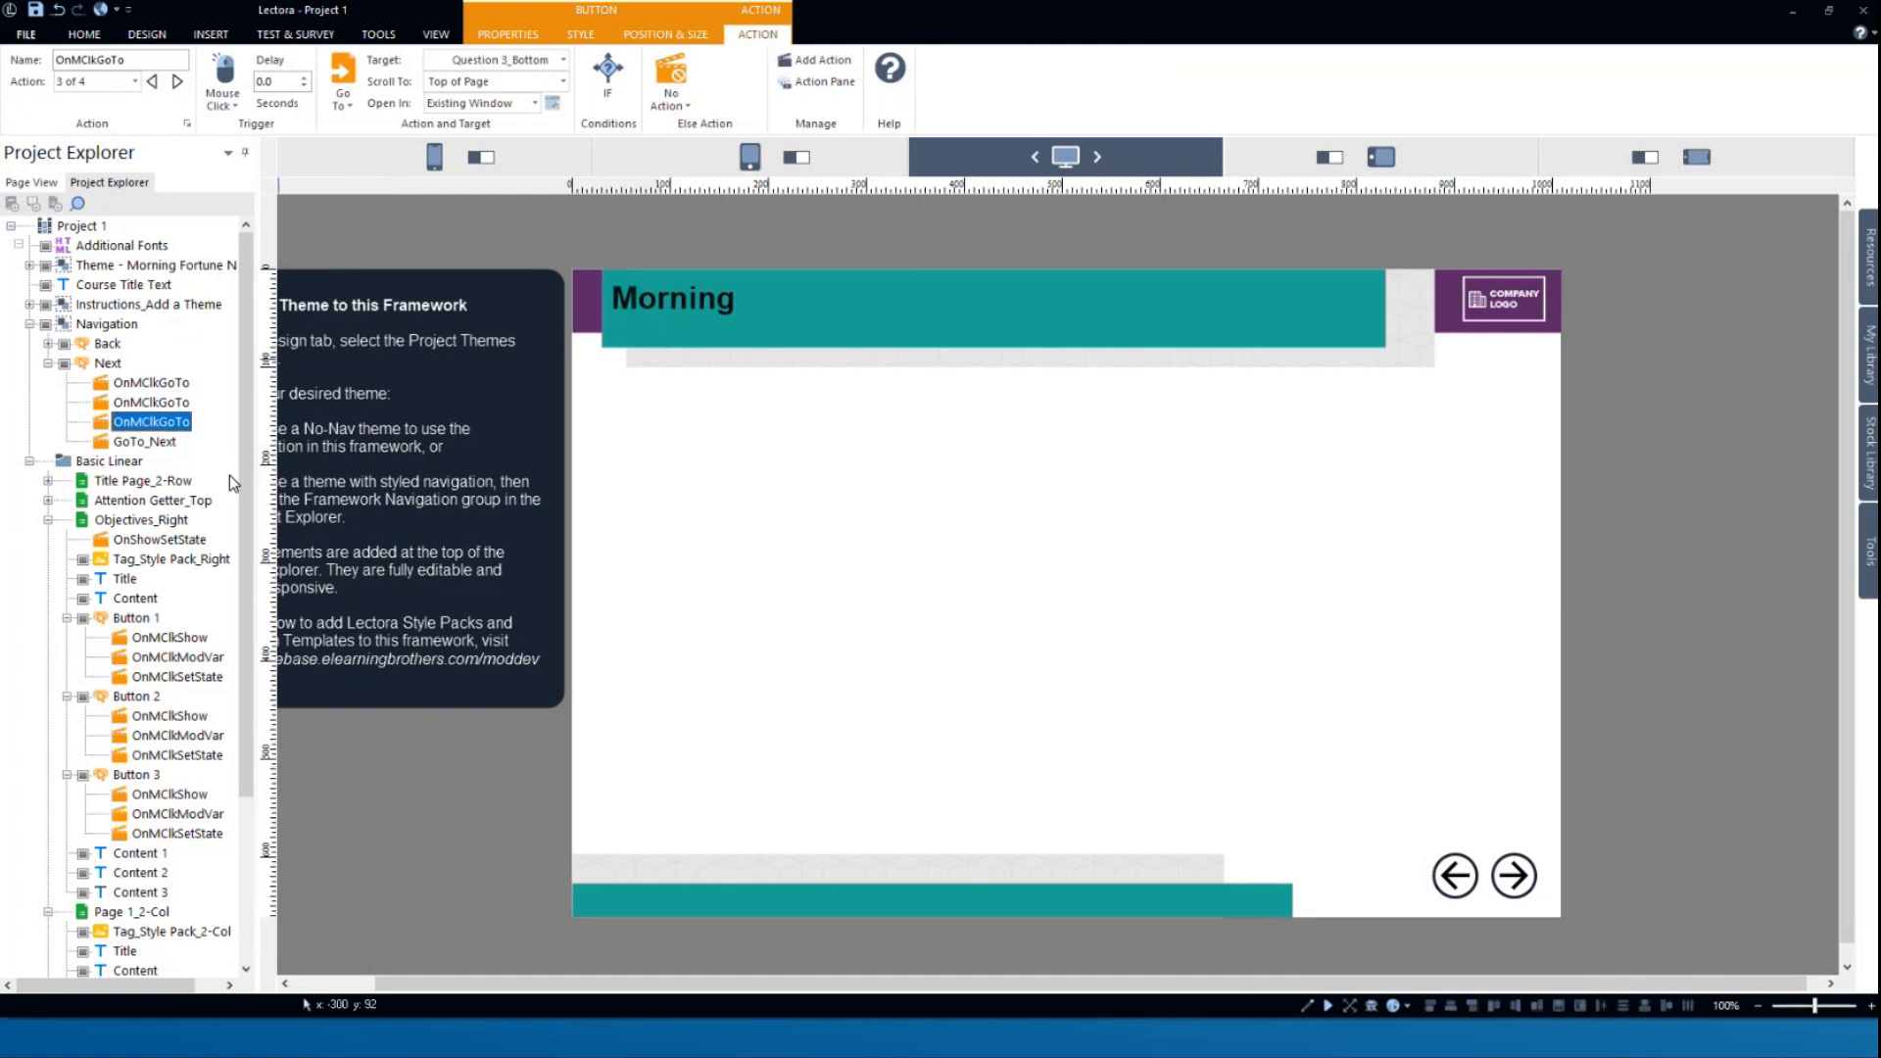
pyautogui.click(169, 386)
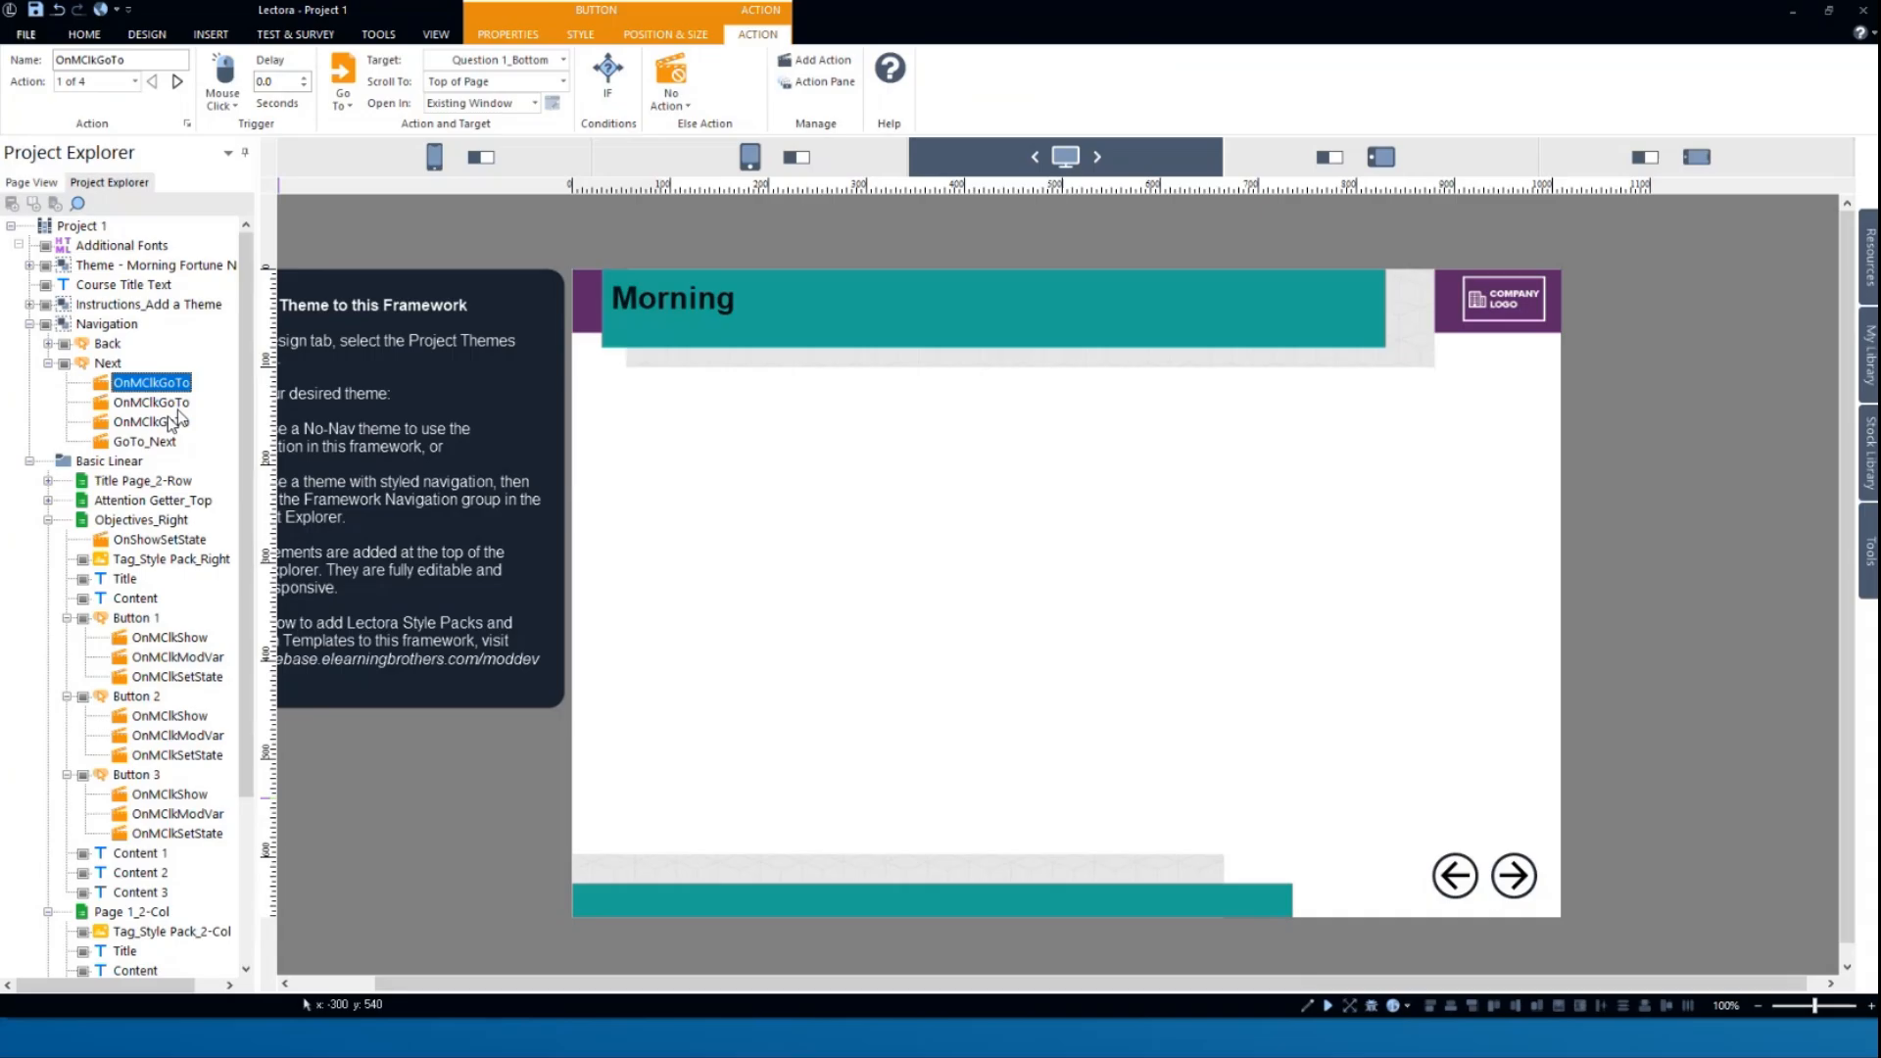
pyautogui.scroll(-4, 243, 390)
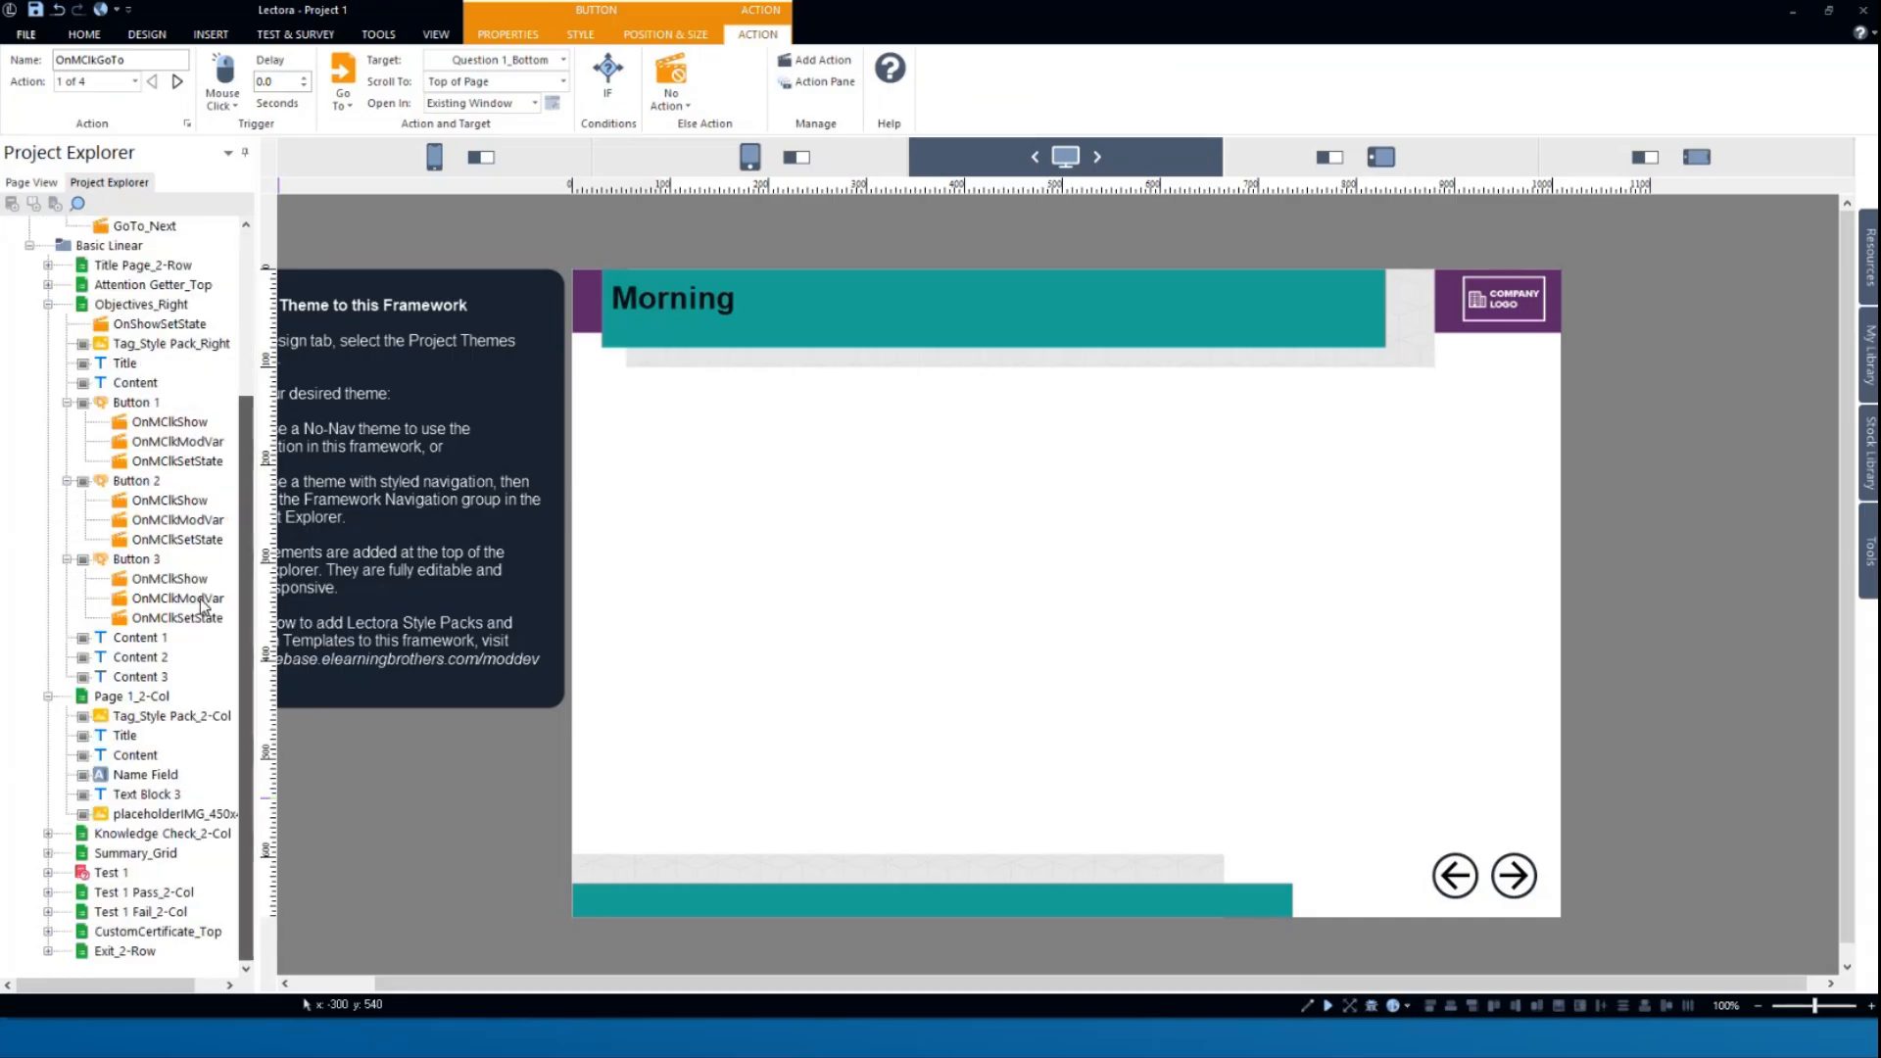
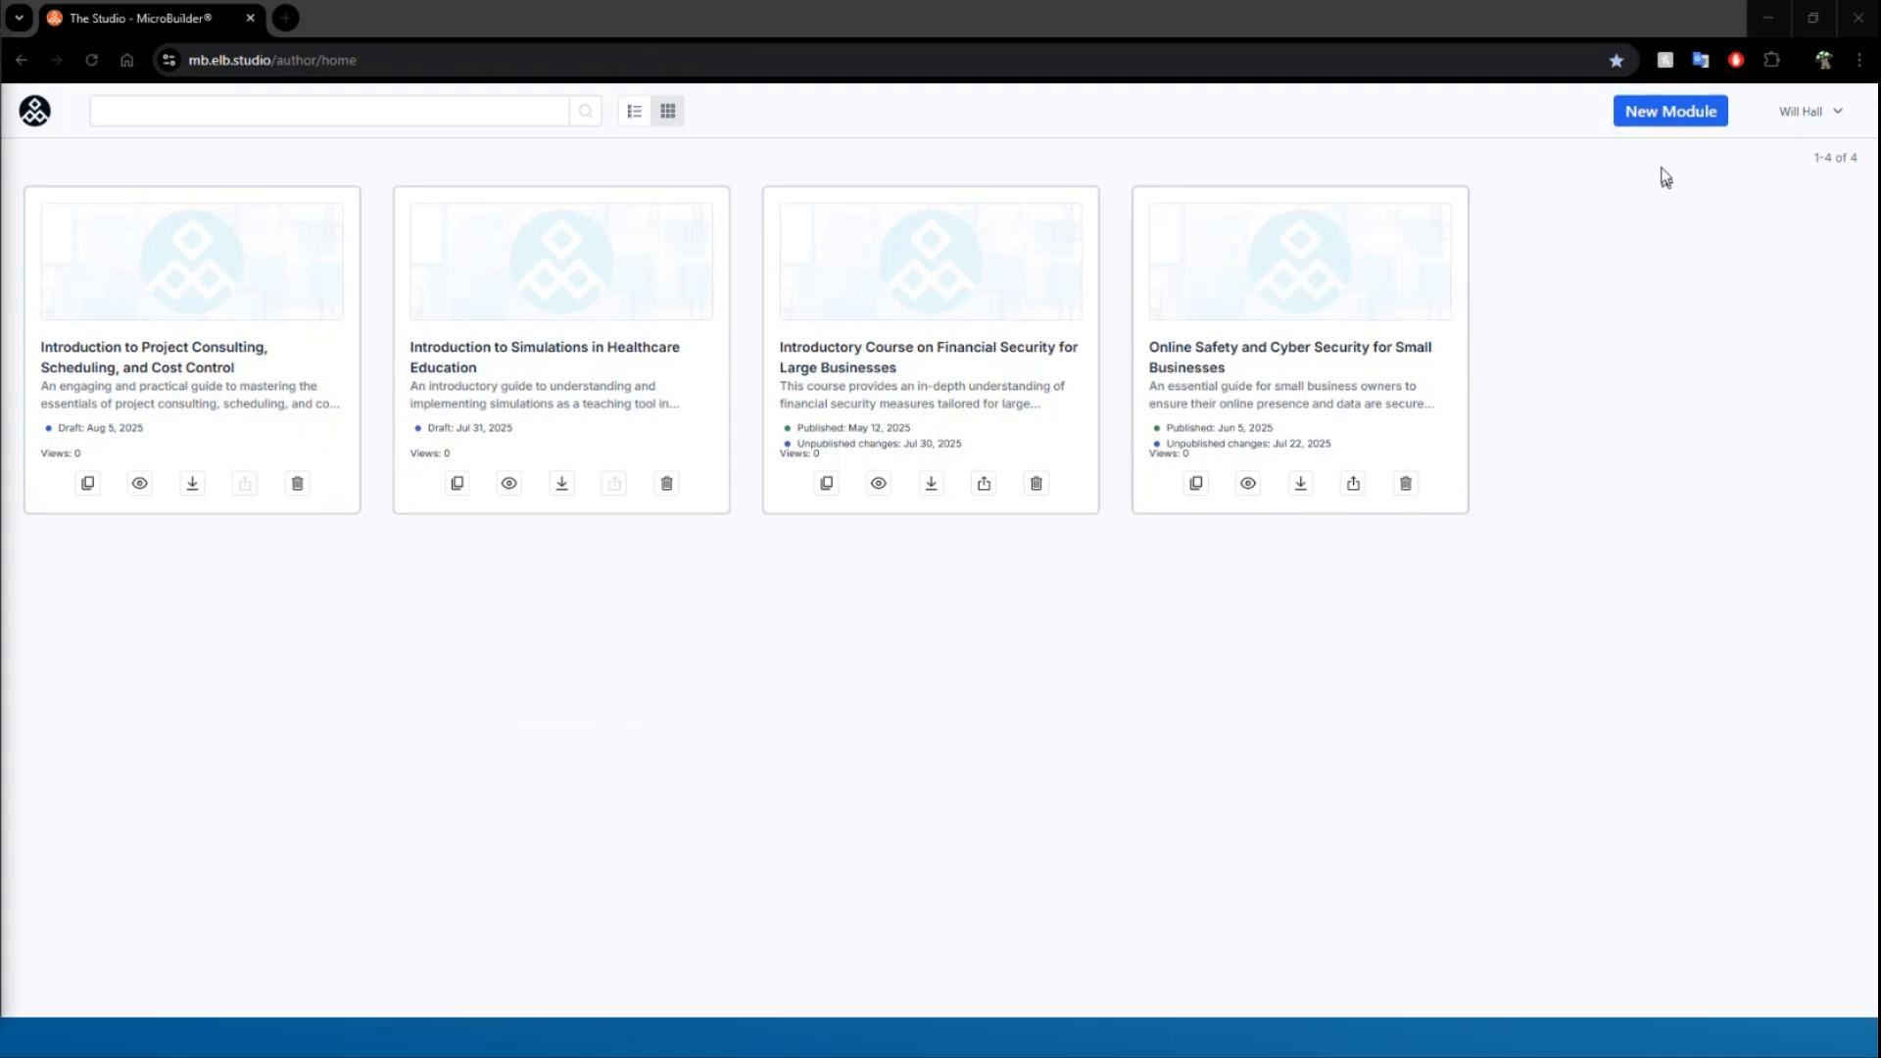
# - Switch to MicroBuilder, start a new module to view the AI assistance description field, and return to the module list
pyautogui.click(1670, 114)
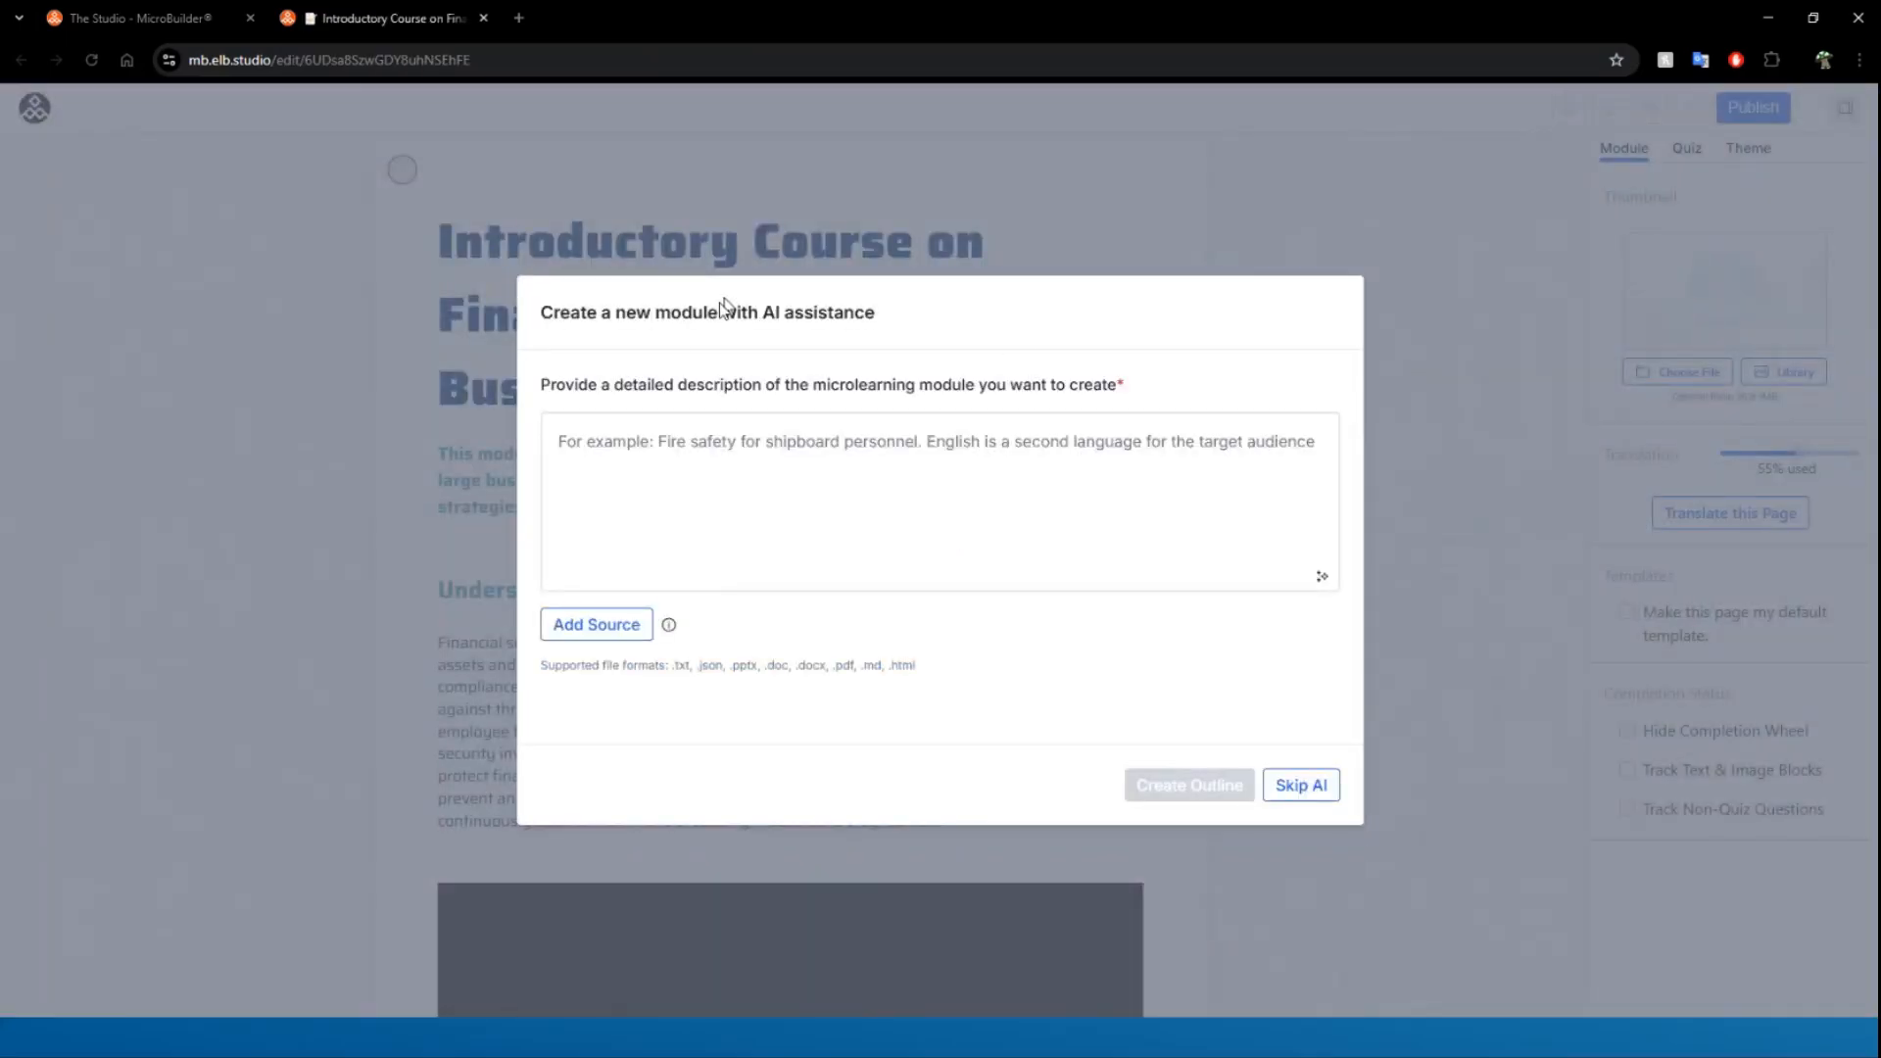
pyautogui.click(566, 446)
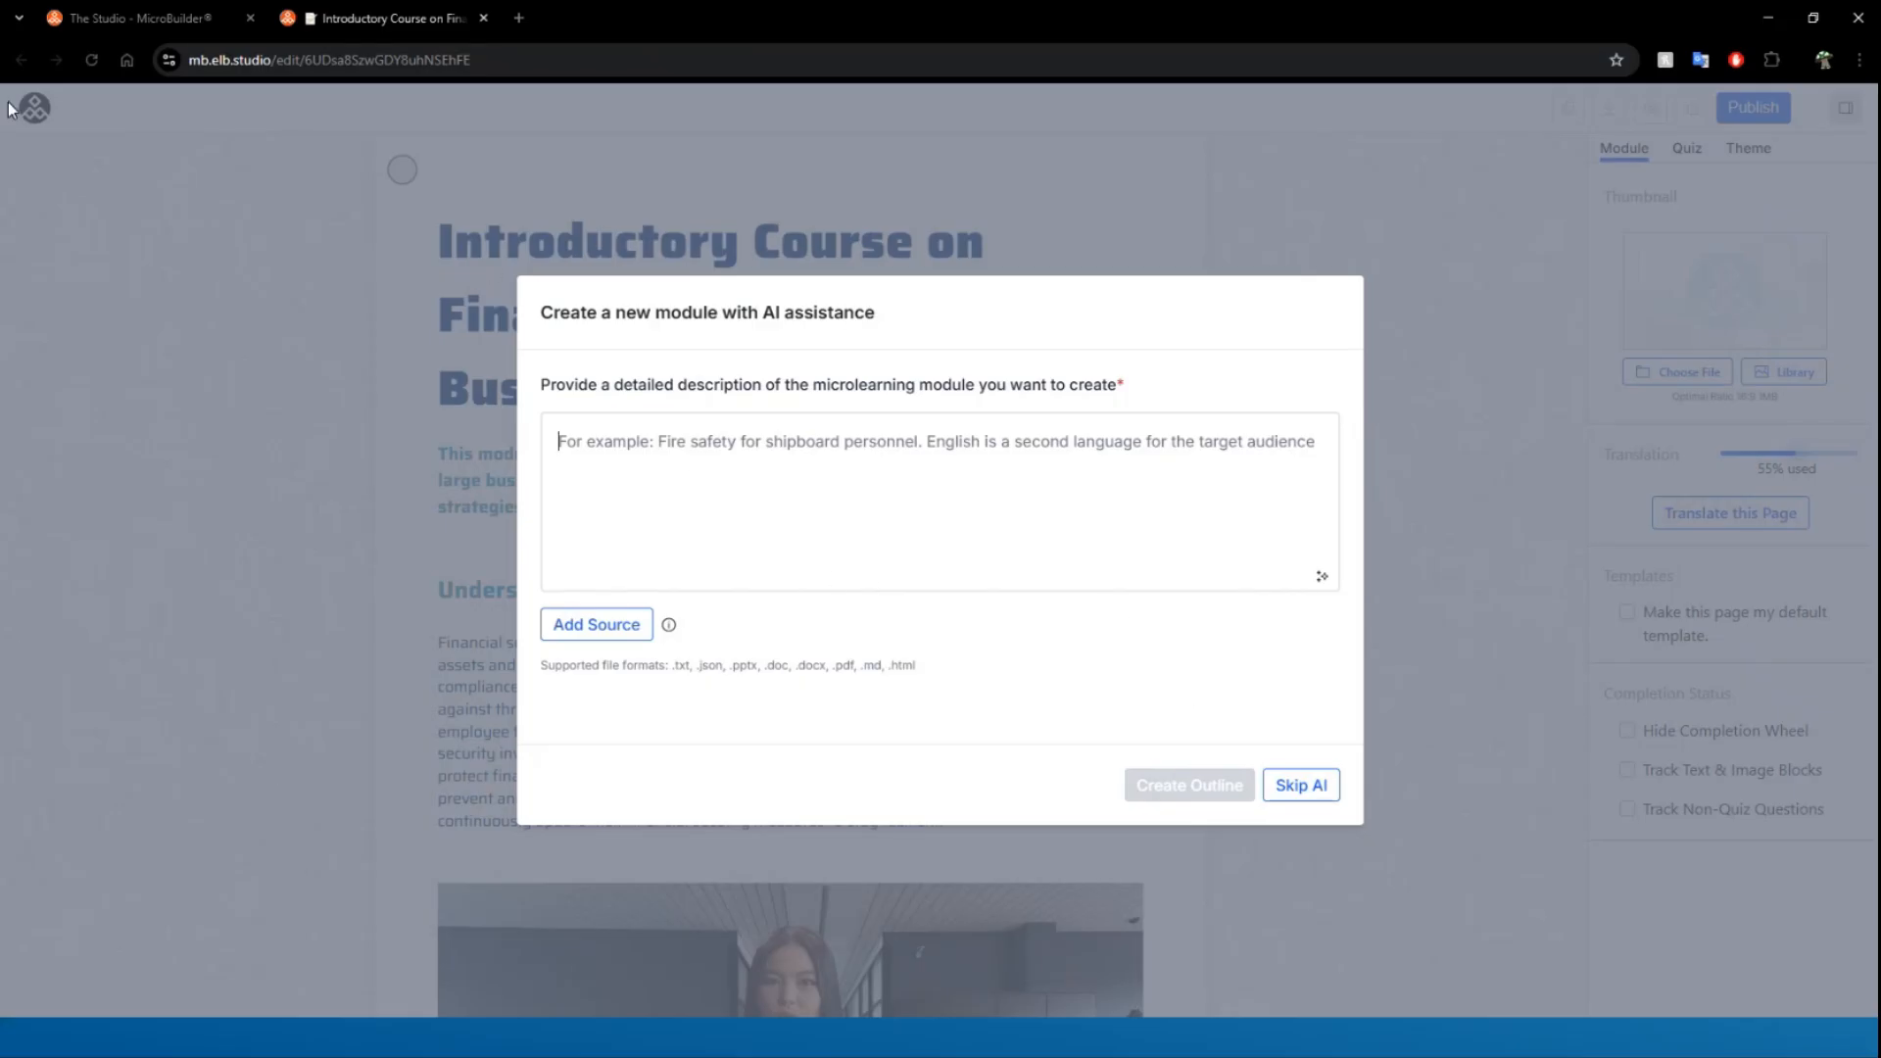
pyautogui.click(149, 22)
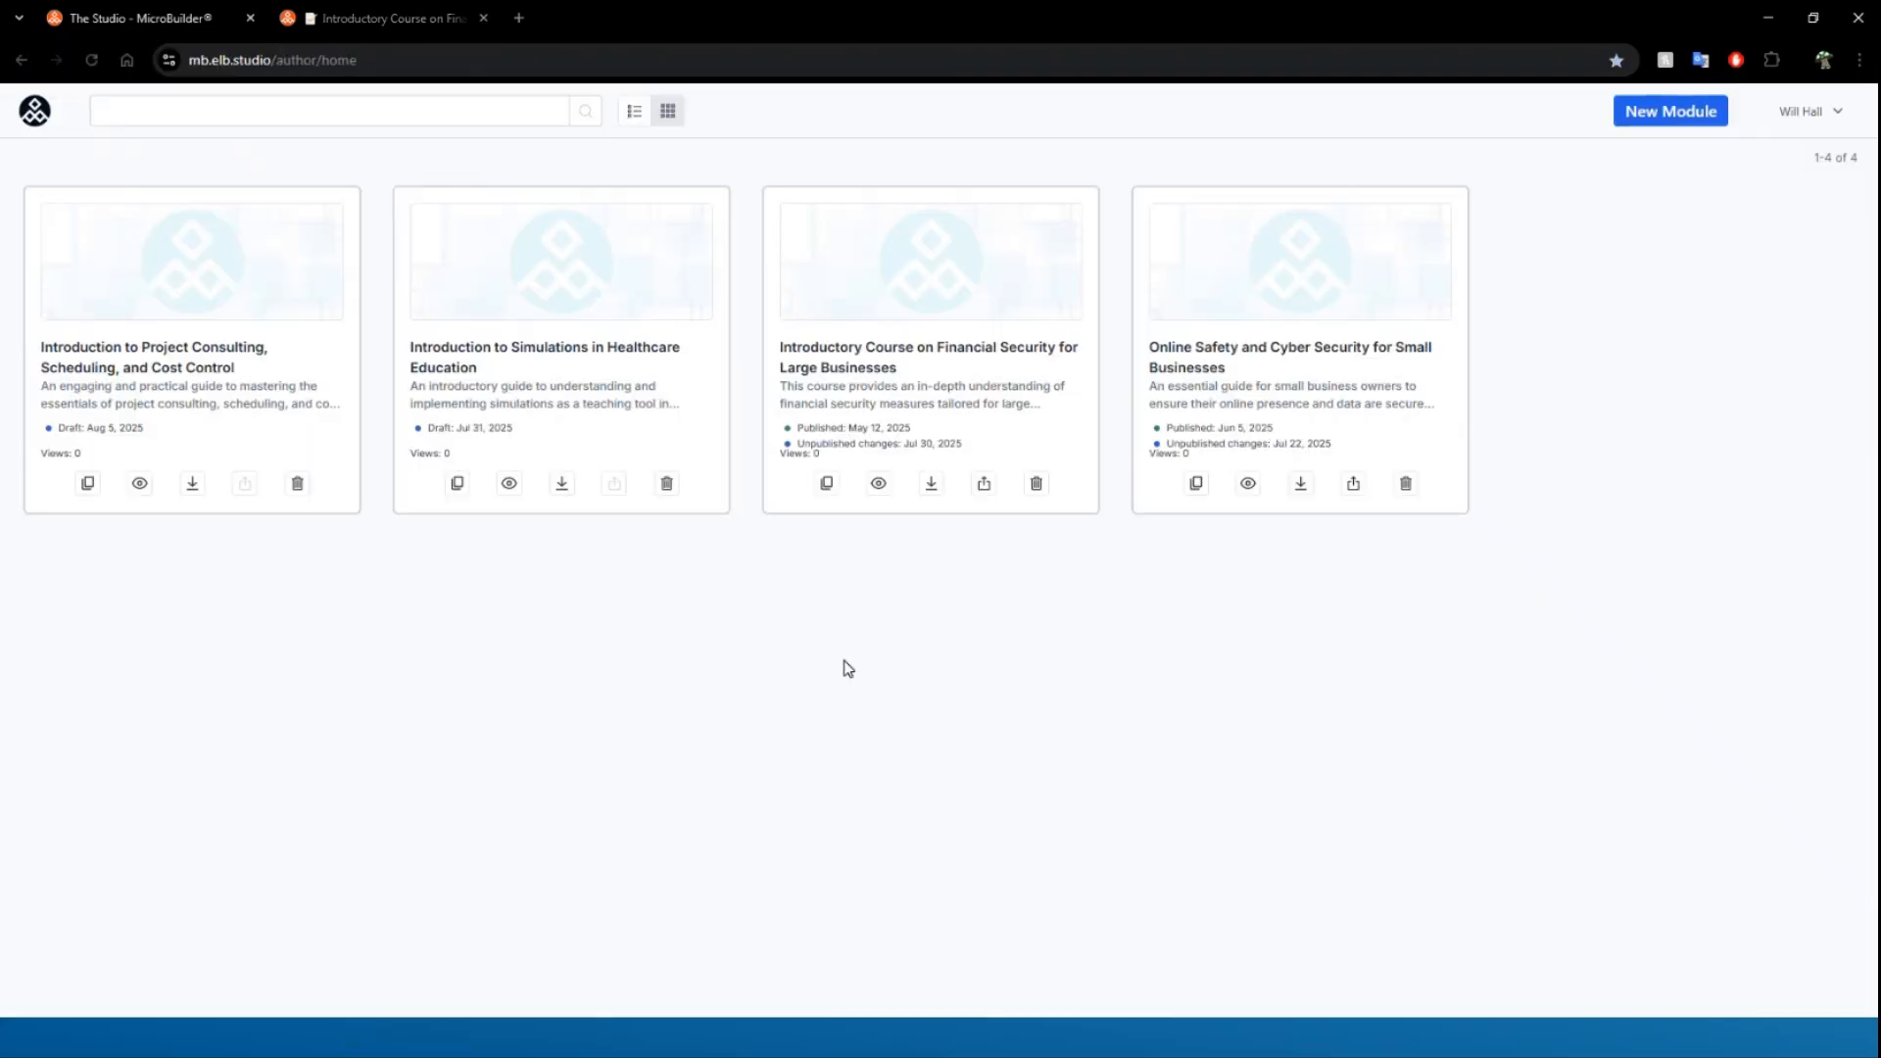
# - Open the Introductory Course on Financial Security for Large Businesses module and apply the built-in Default theme
pyautogui.click(921, 368)
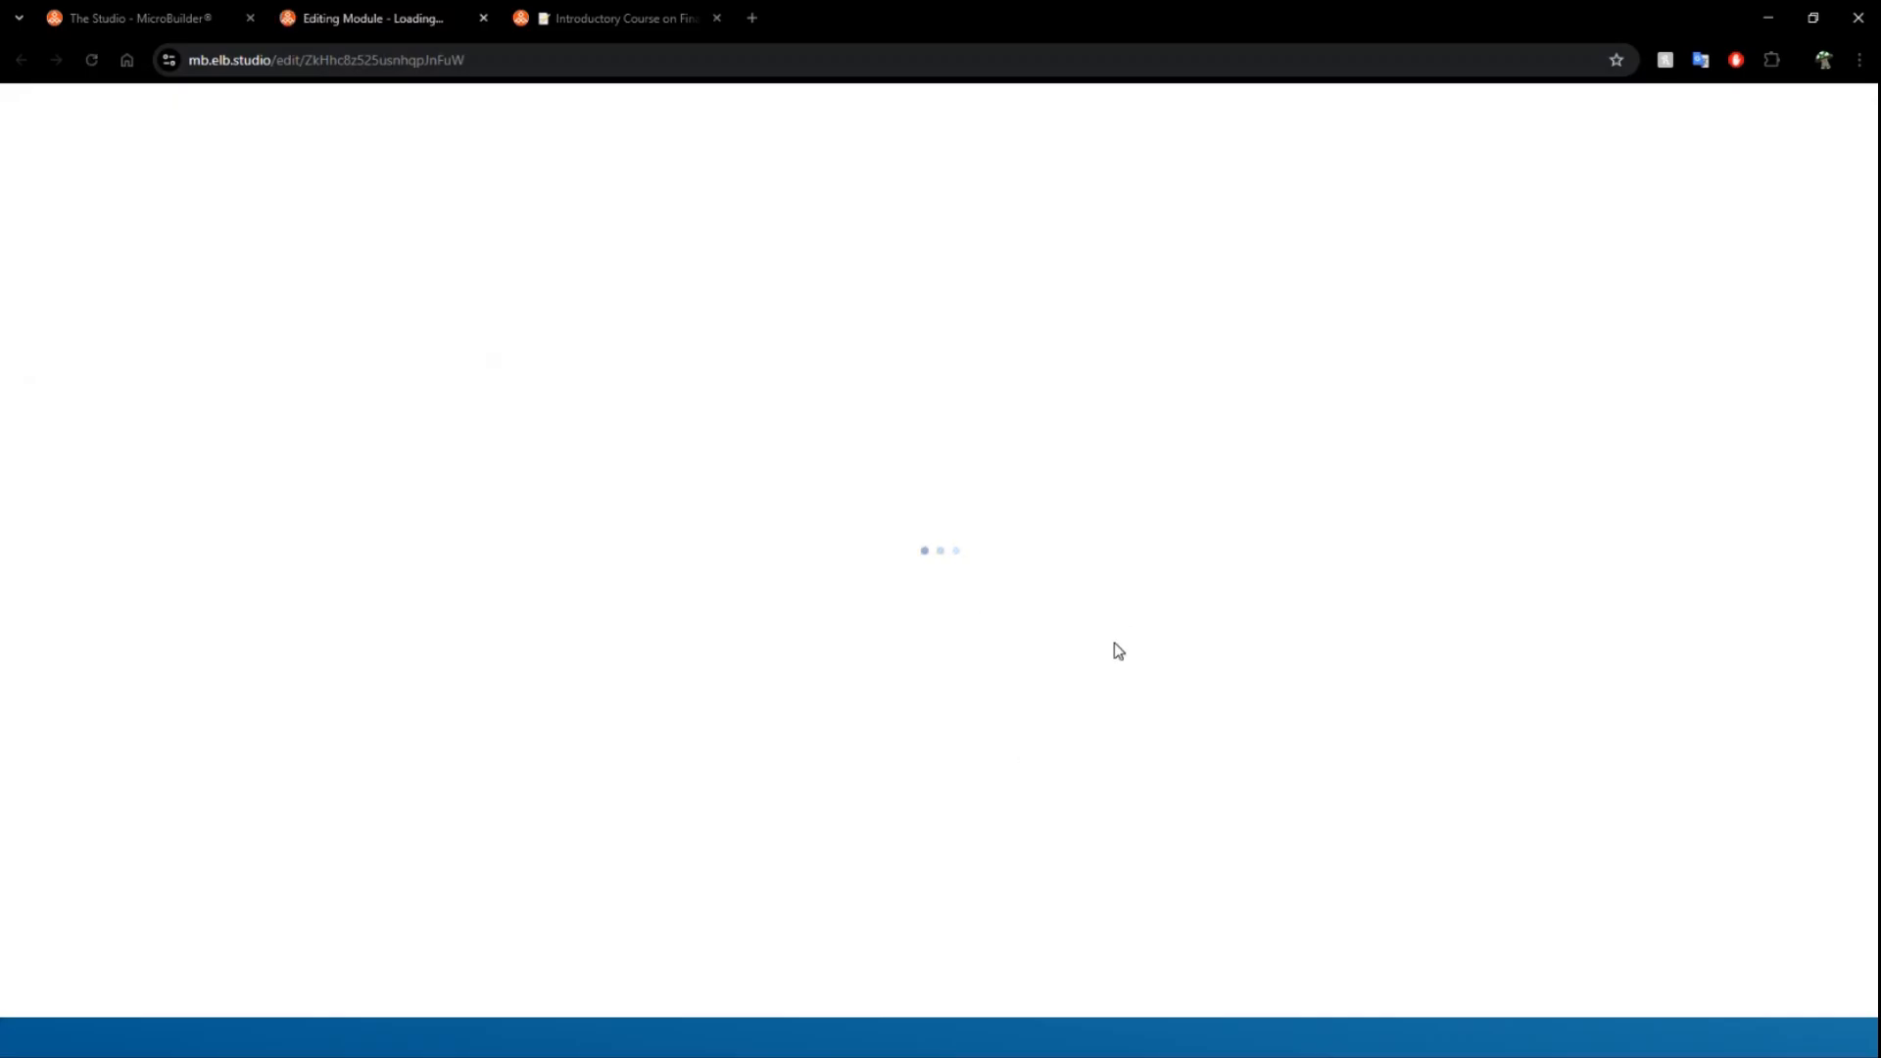
pyautogui.scroll(-1, 1700, 701)
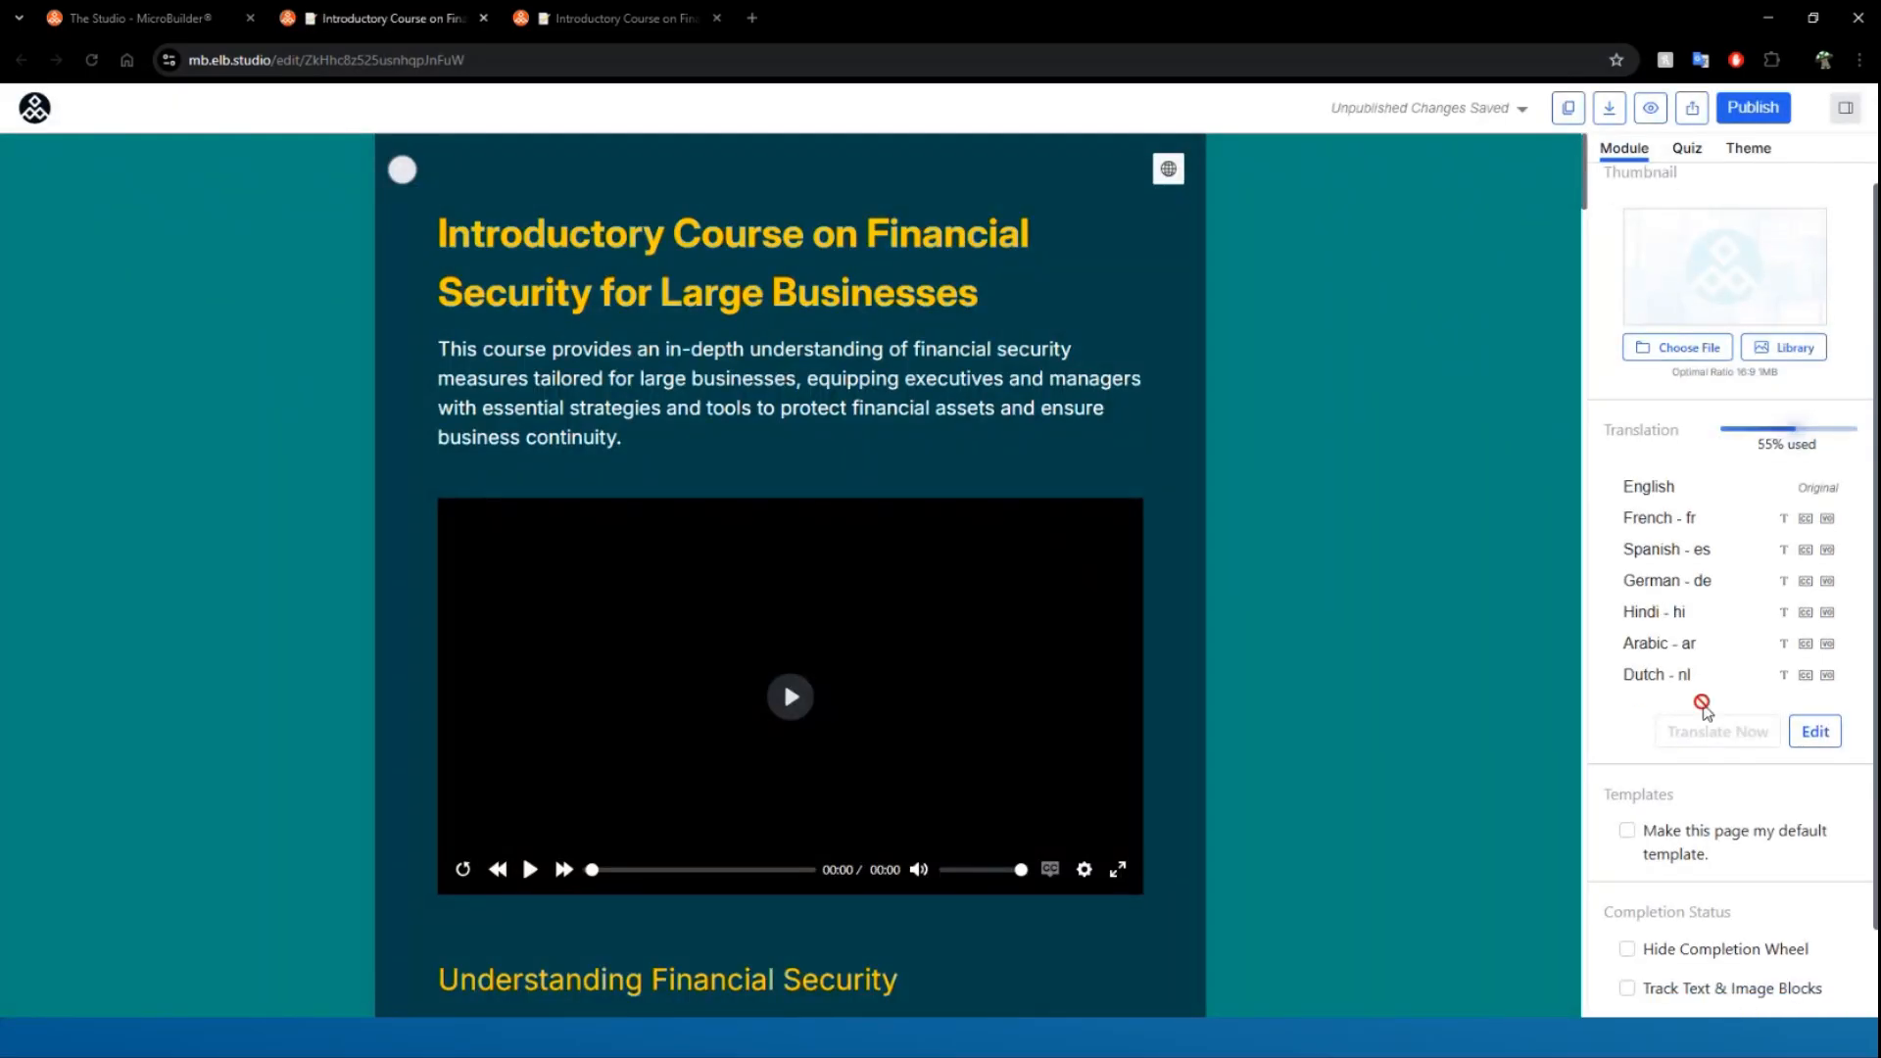
pyautogui.click(1741, 143)
pyautogui.click(1670, 553)
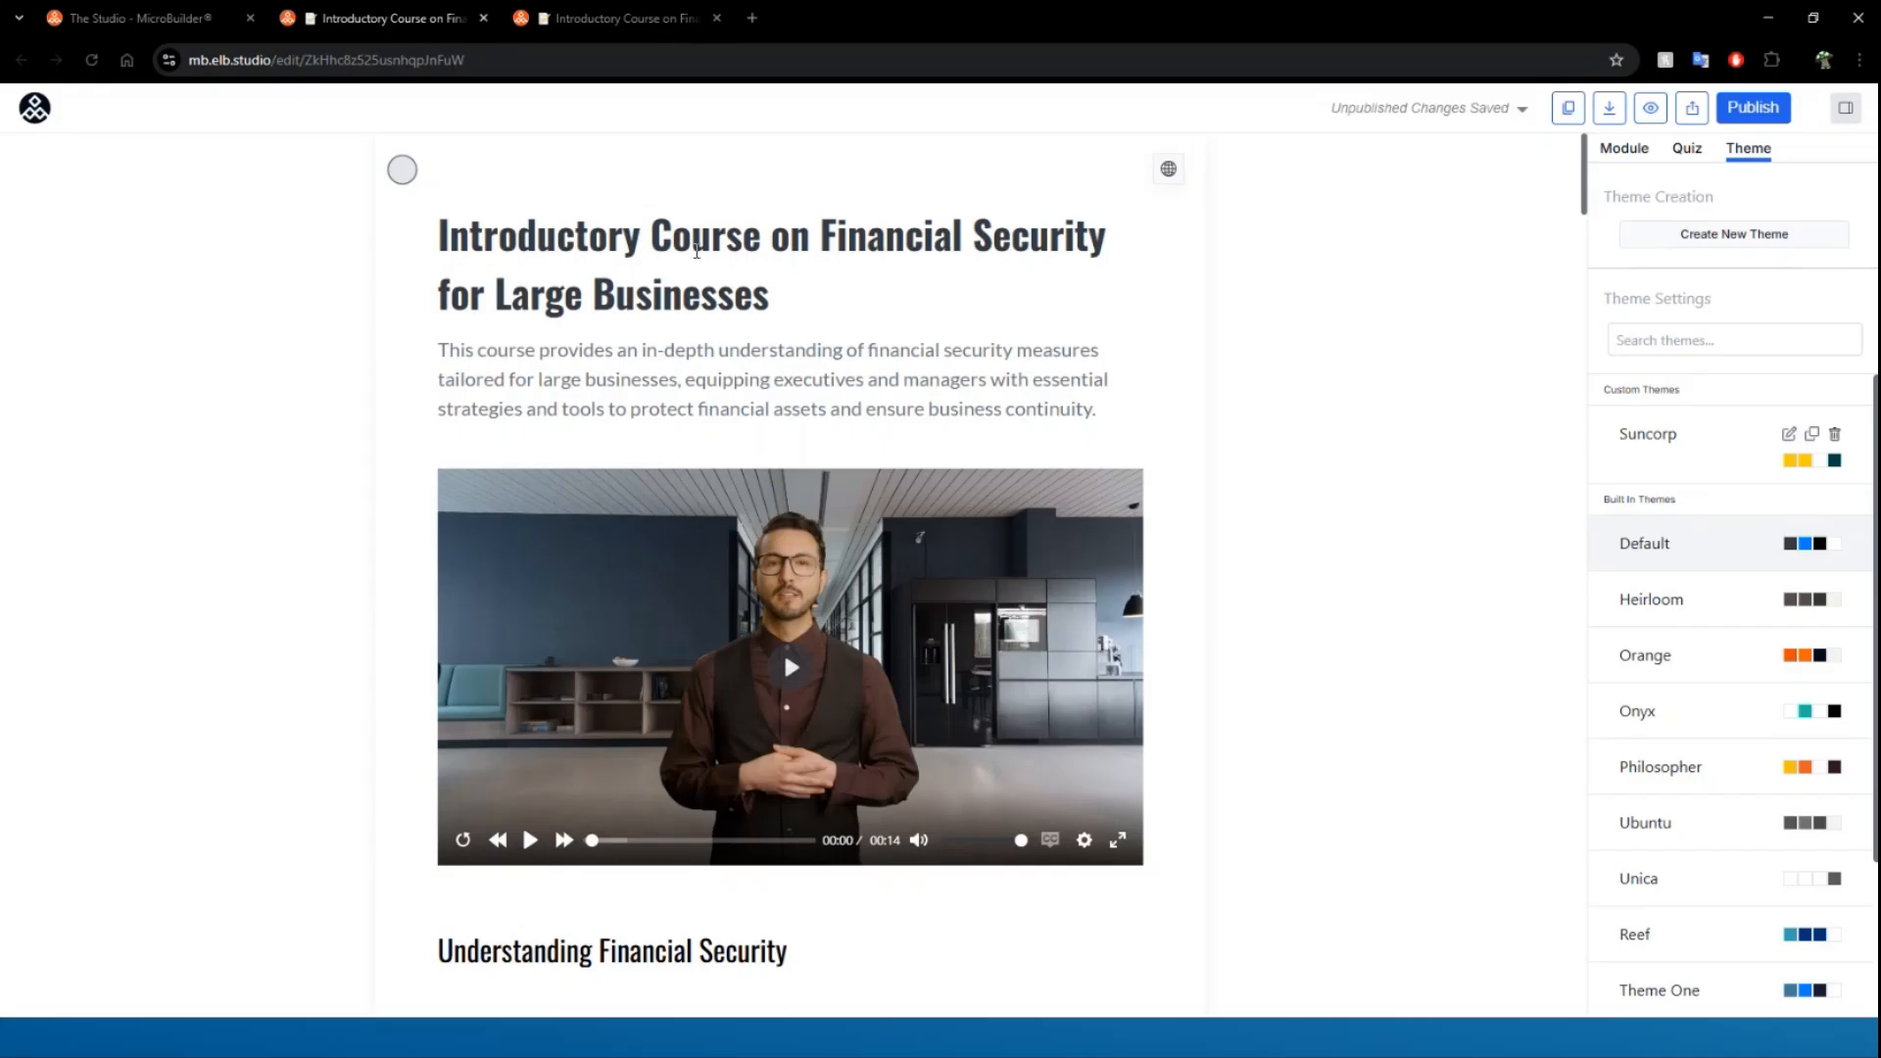
# - Look through the module's text and images to examine how the content appears in the Default theme
pyautogui.scroll(-2, 697, 692)
pyautogui.scroll(-6, 701, 668)
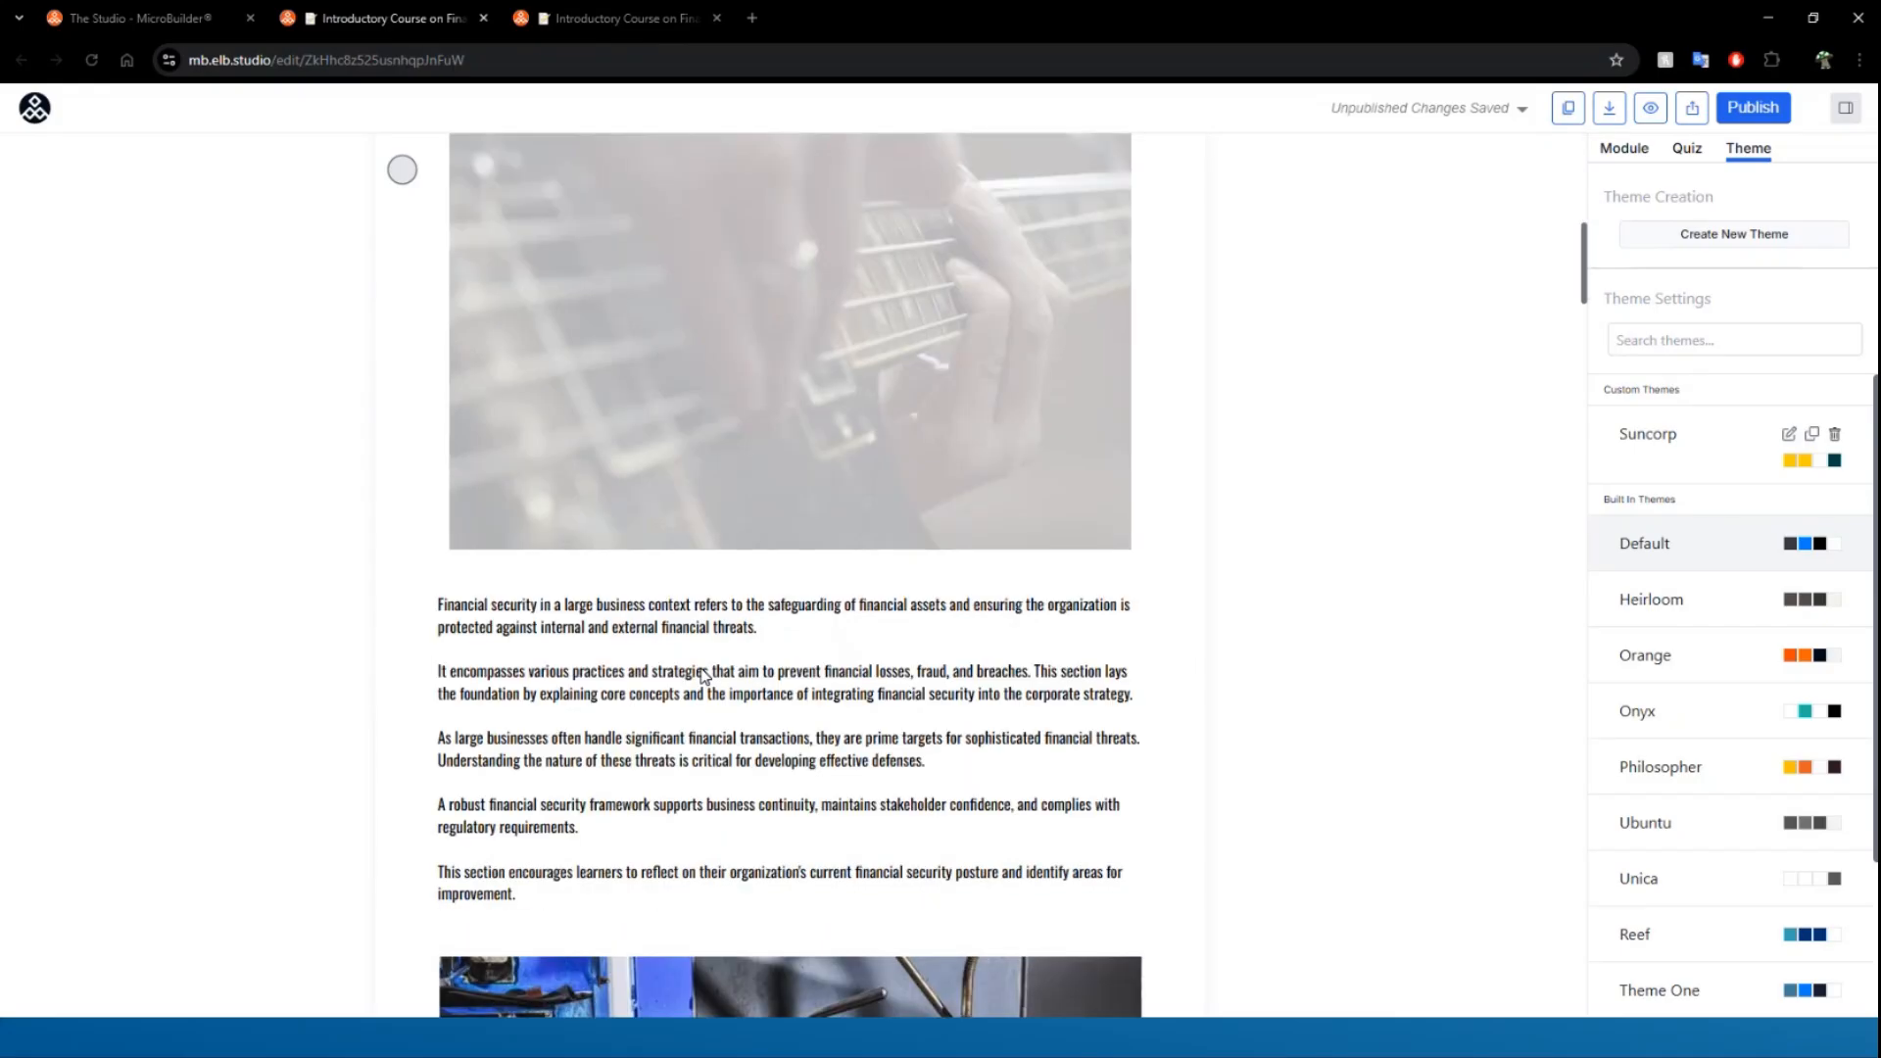
pyautogui.scroll(3, 702, 668)
pyautogui.scroll(-7, 702, 668)
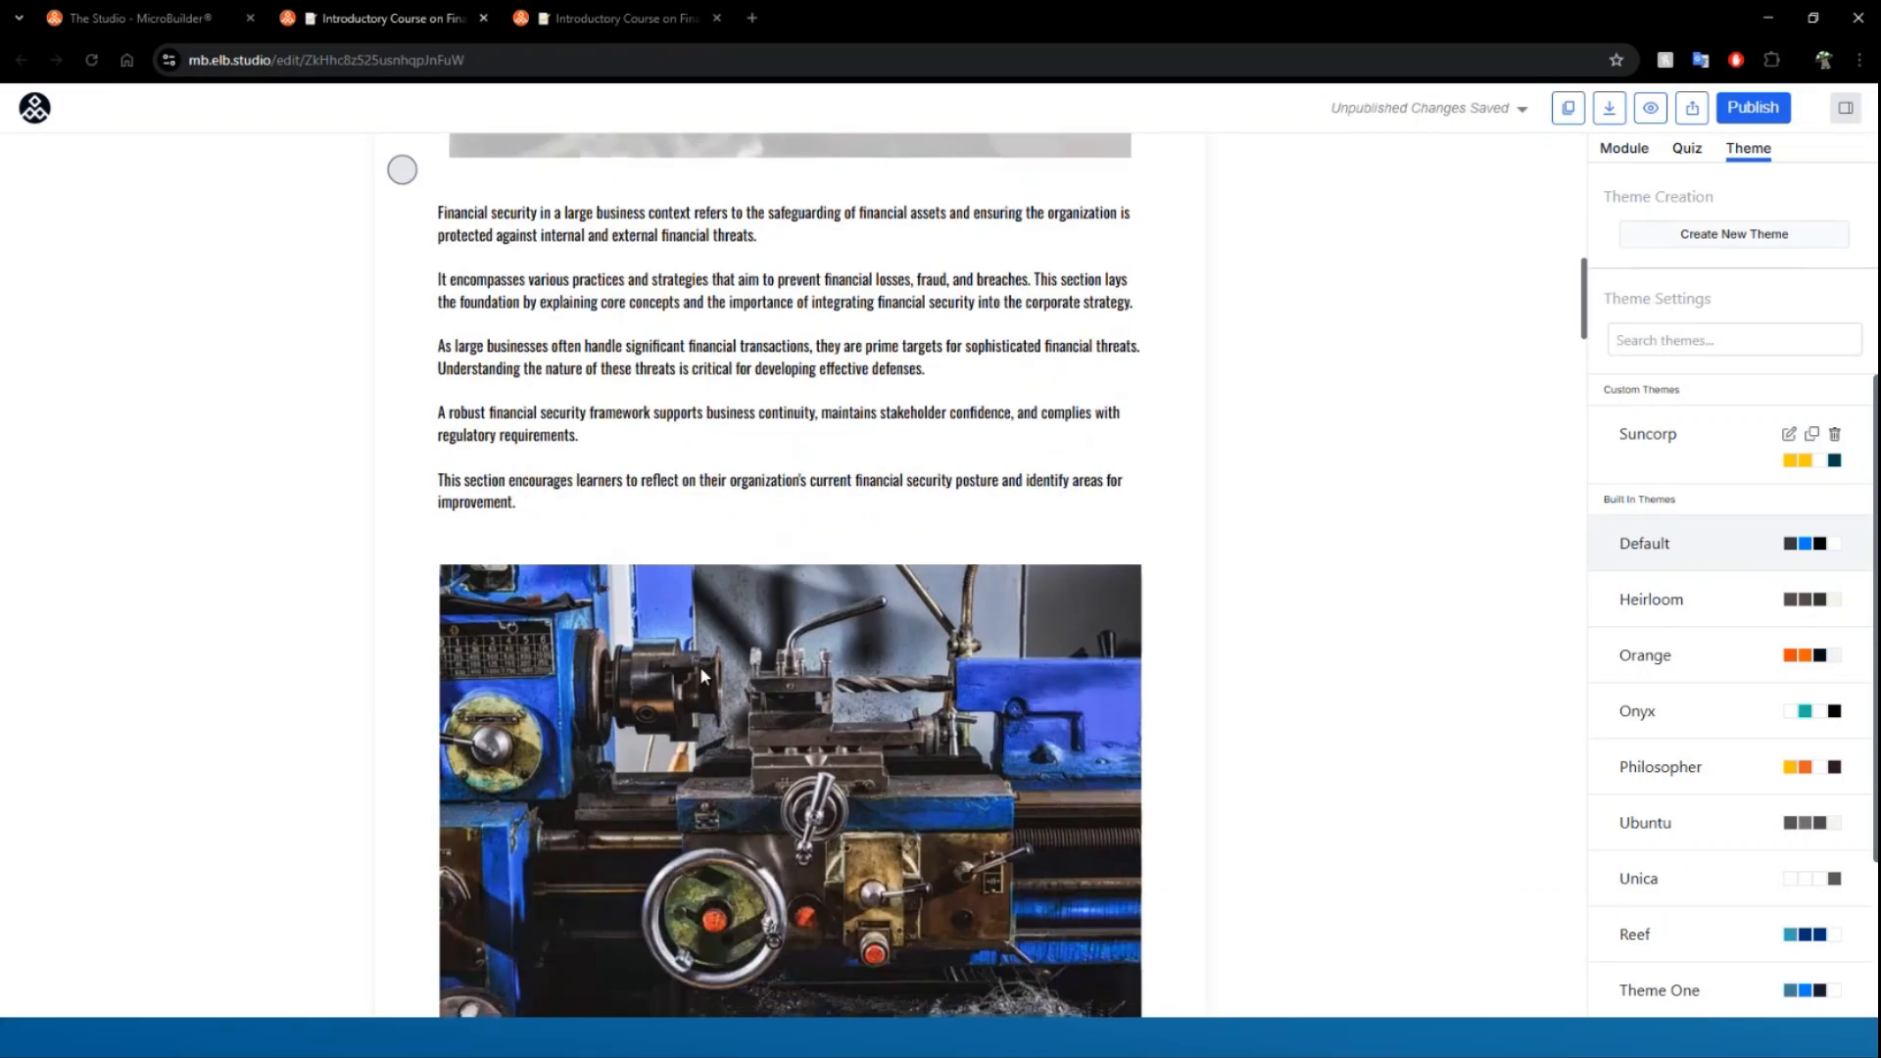
pyautogui.scroll(-3, 766, 707)
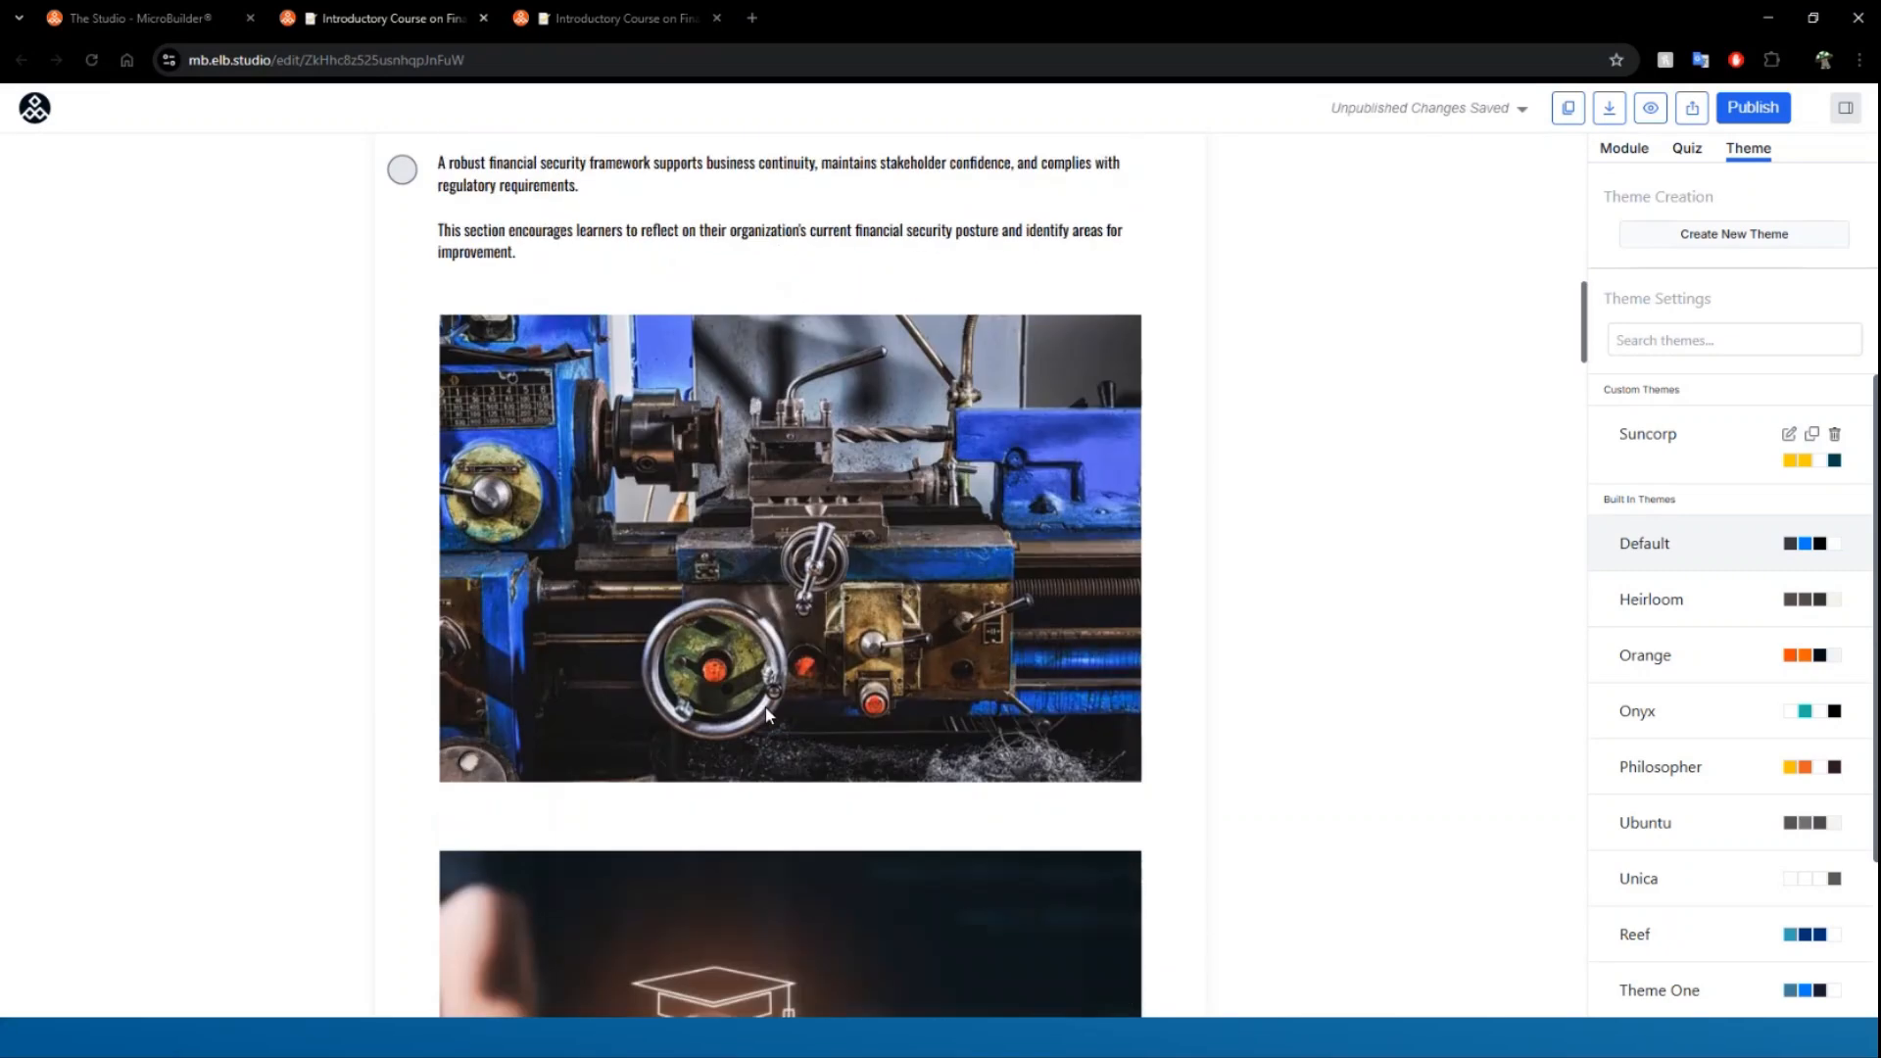
pyautogui.scroll(3, 766, 708)
pyautogui.scroll(12, 766, 707)
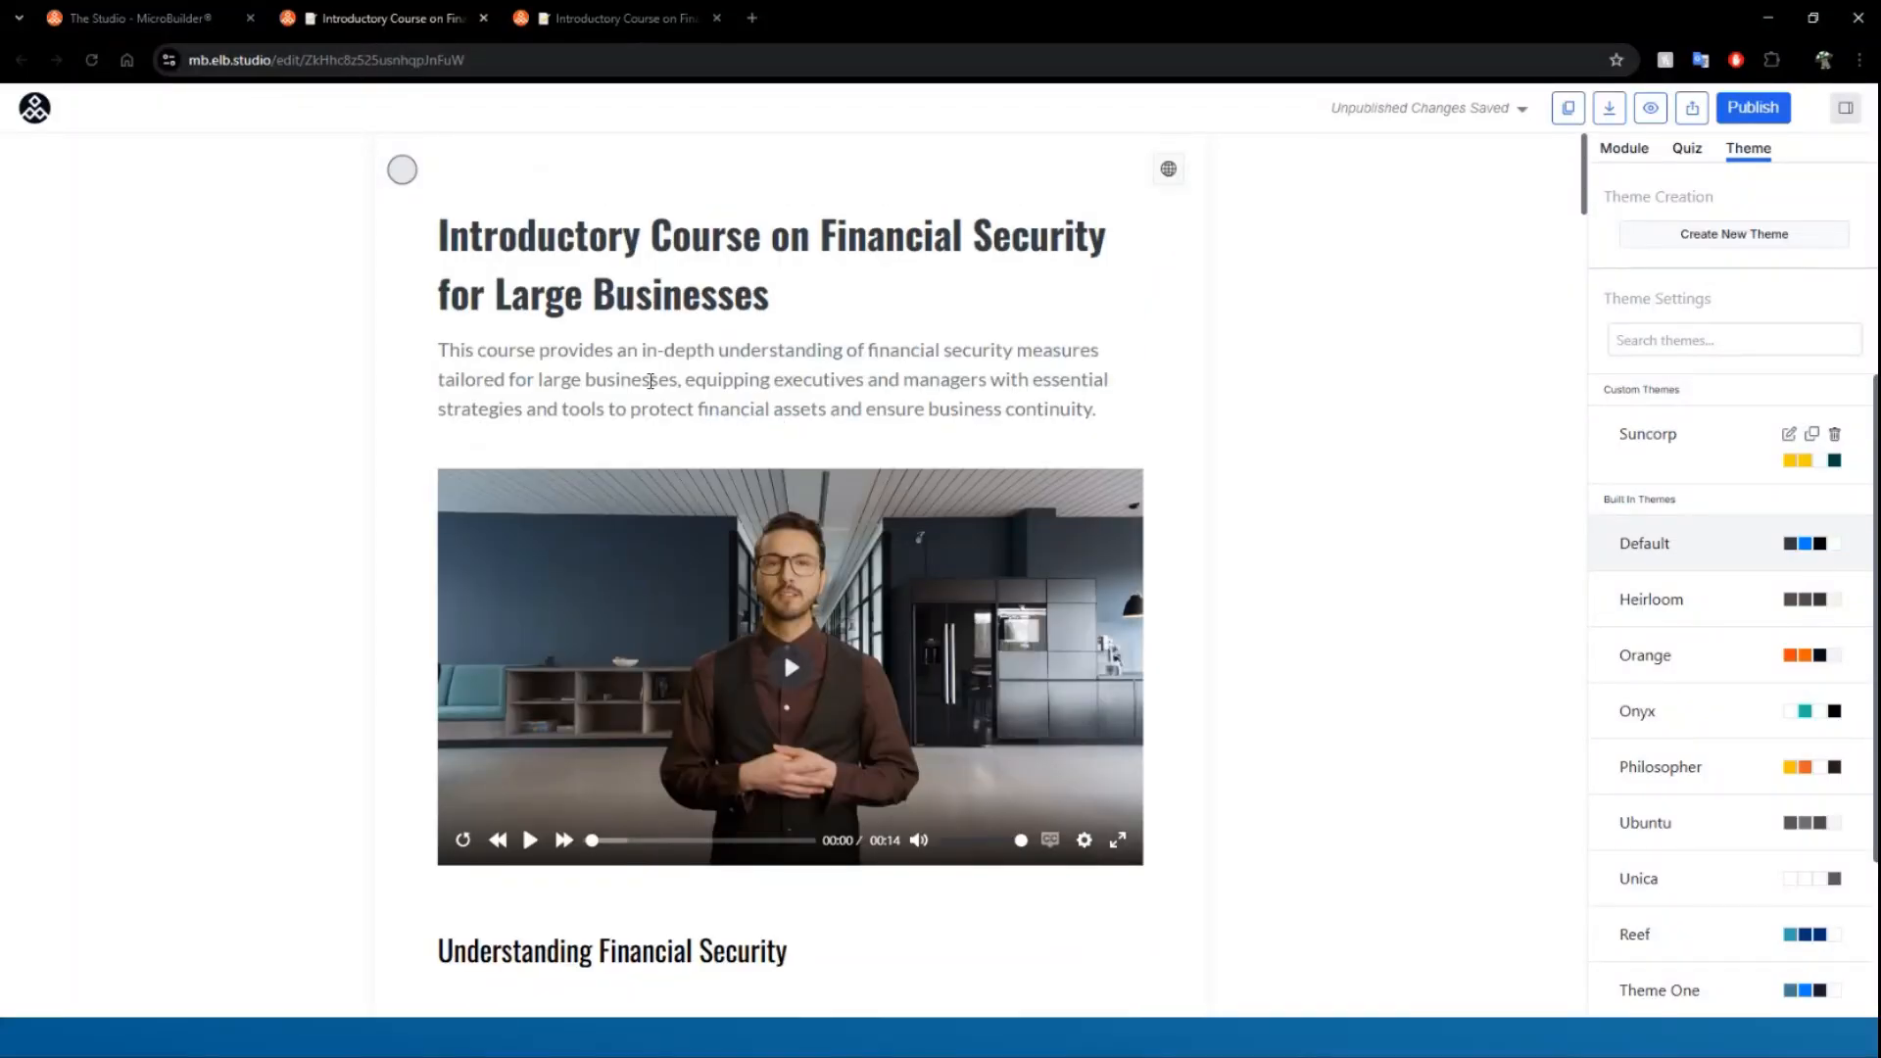
# - Add an Image block directly below the Understanding Financial Security heading
pyautogui.scroll(-4, 865, 691)
pyautogui.moveTo(819, 595)
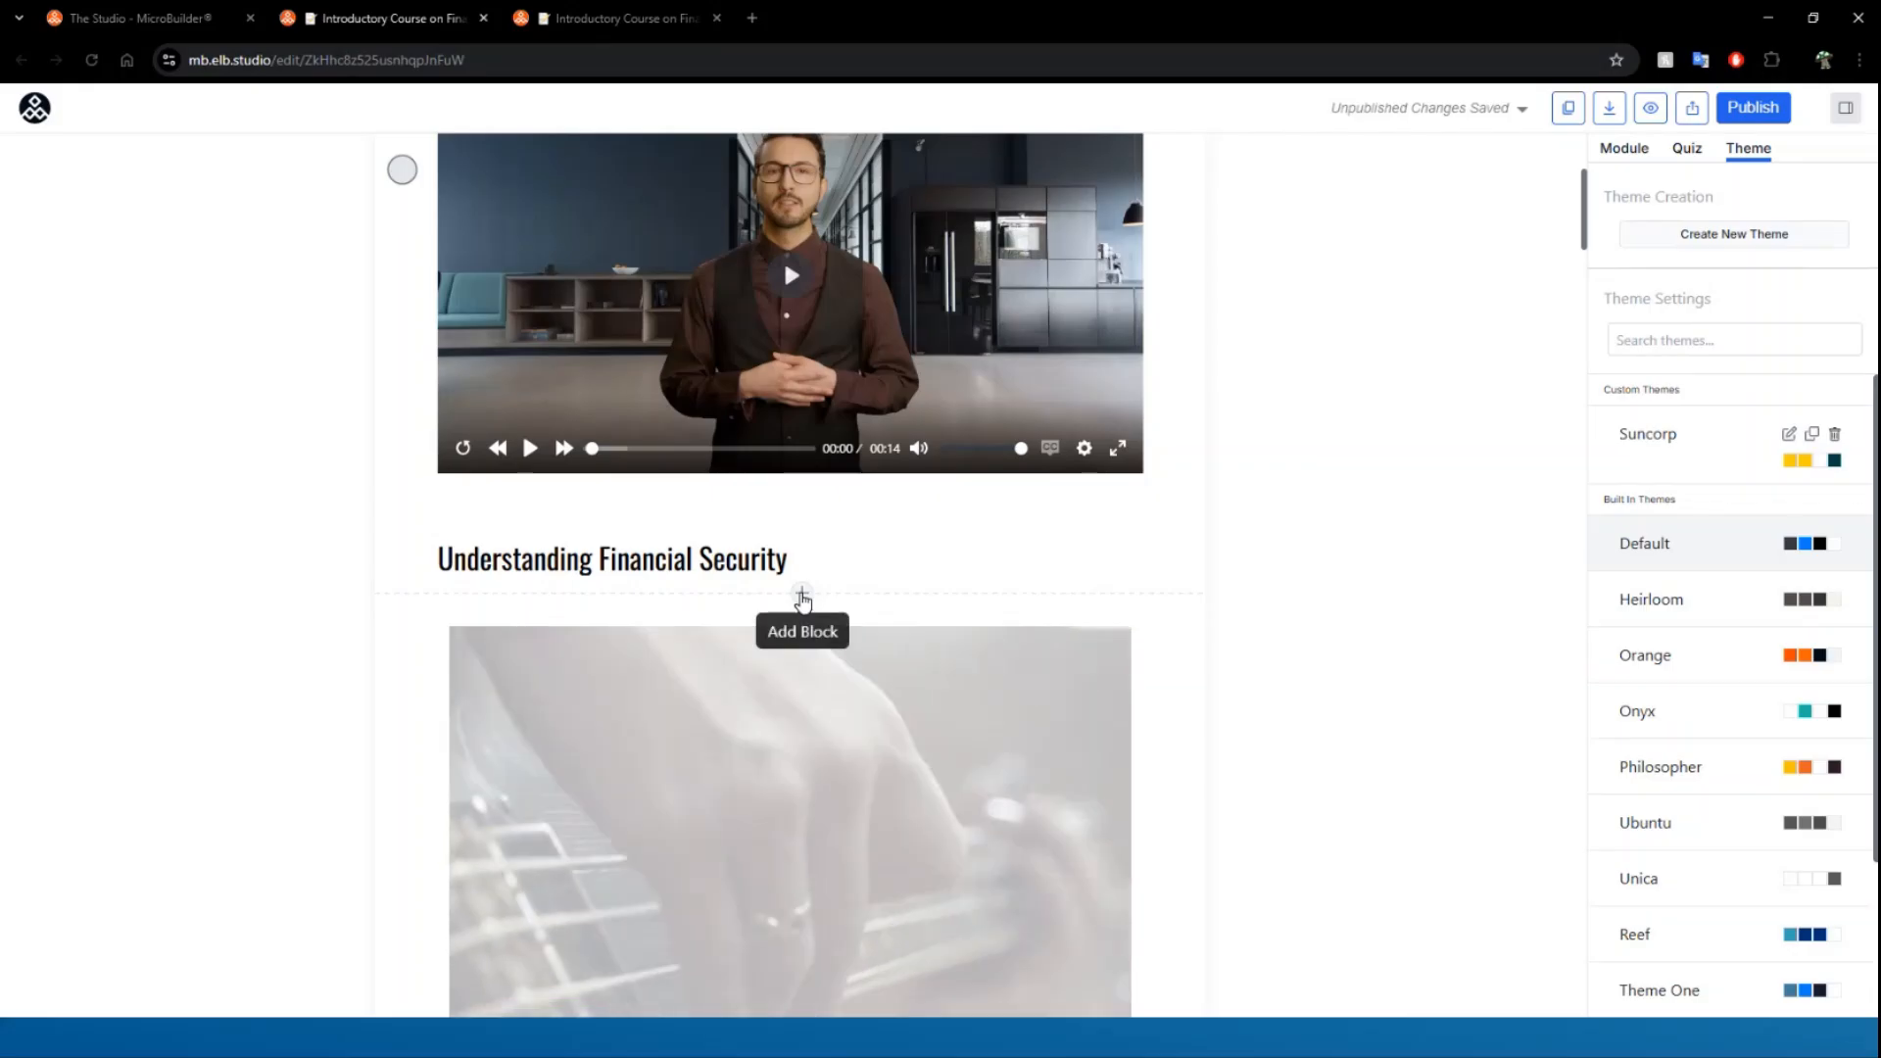
pyautogui.click(802, 594)
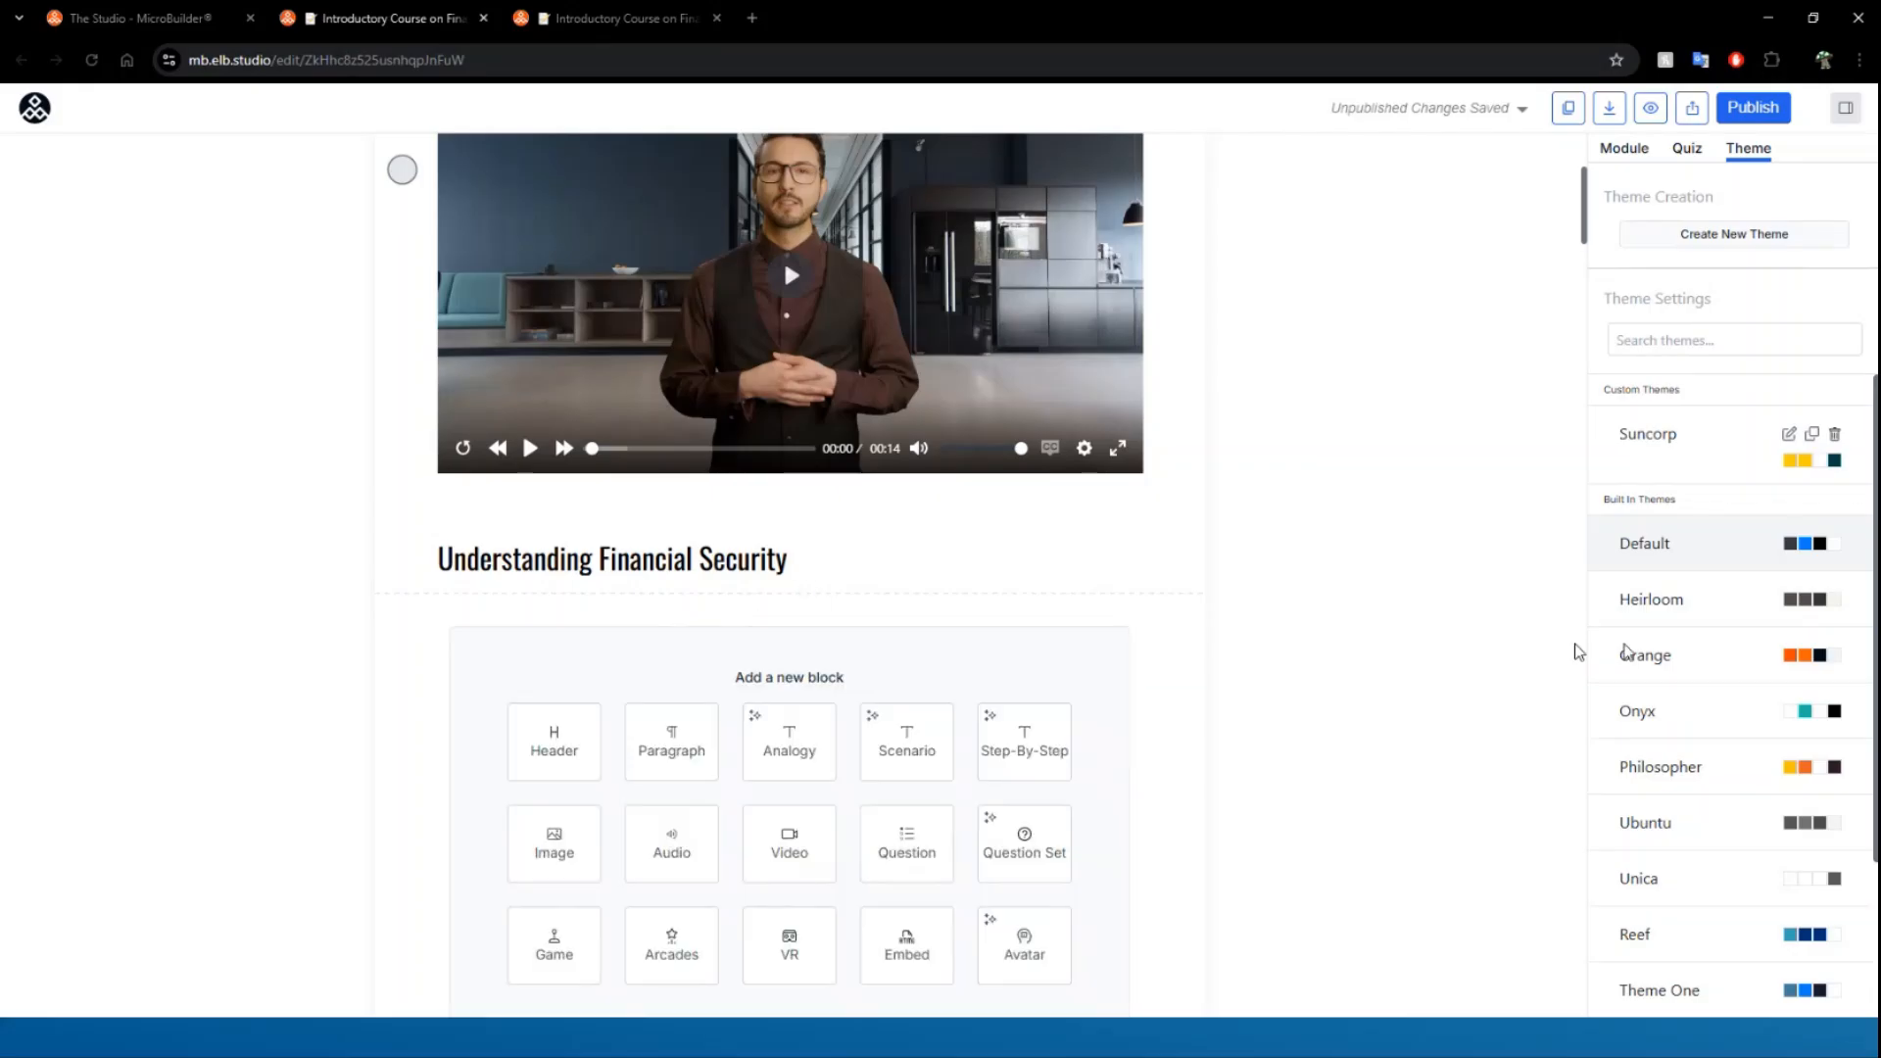
pyautogui.scroll(-3, 1415, 683)
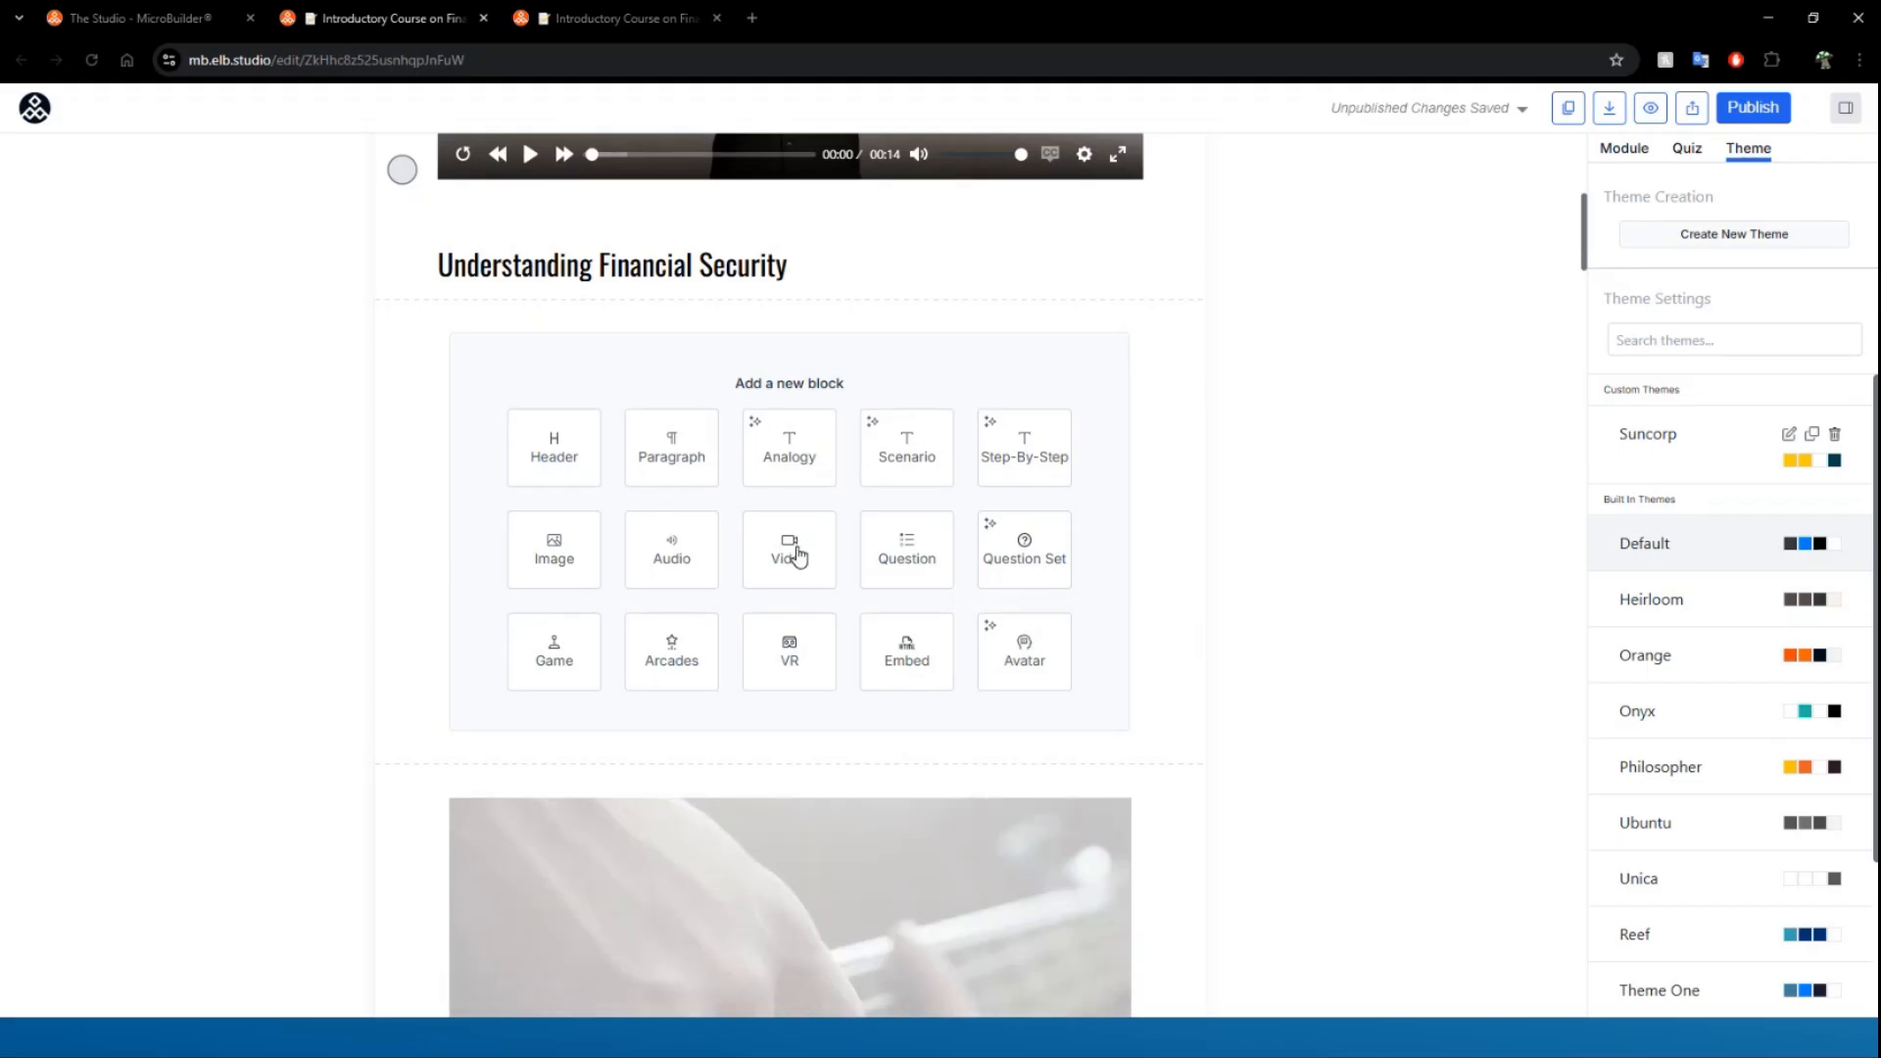
pyautogui.click(555, 554)
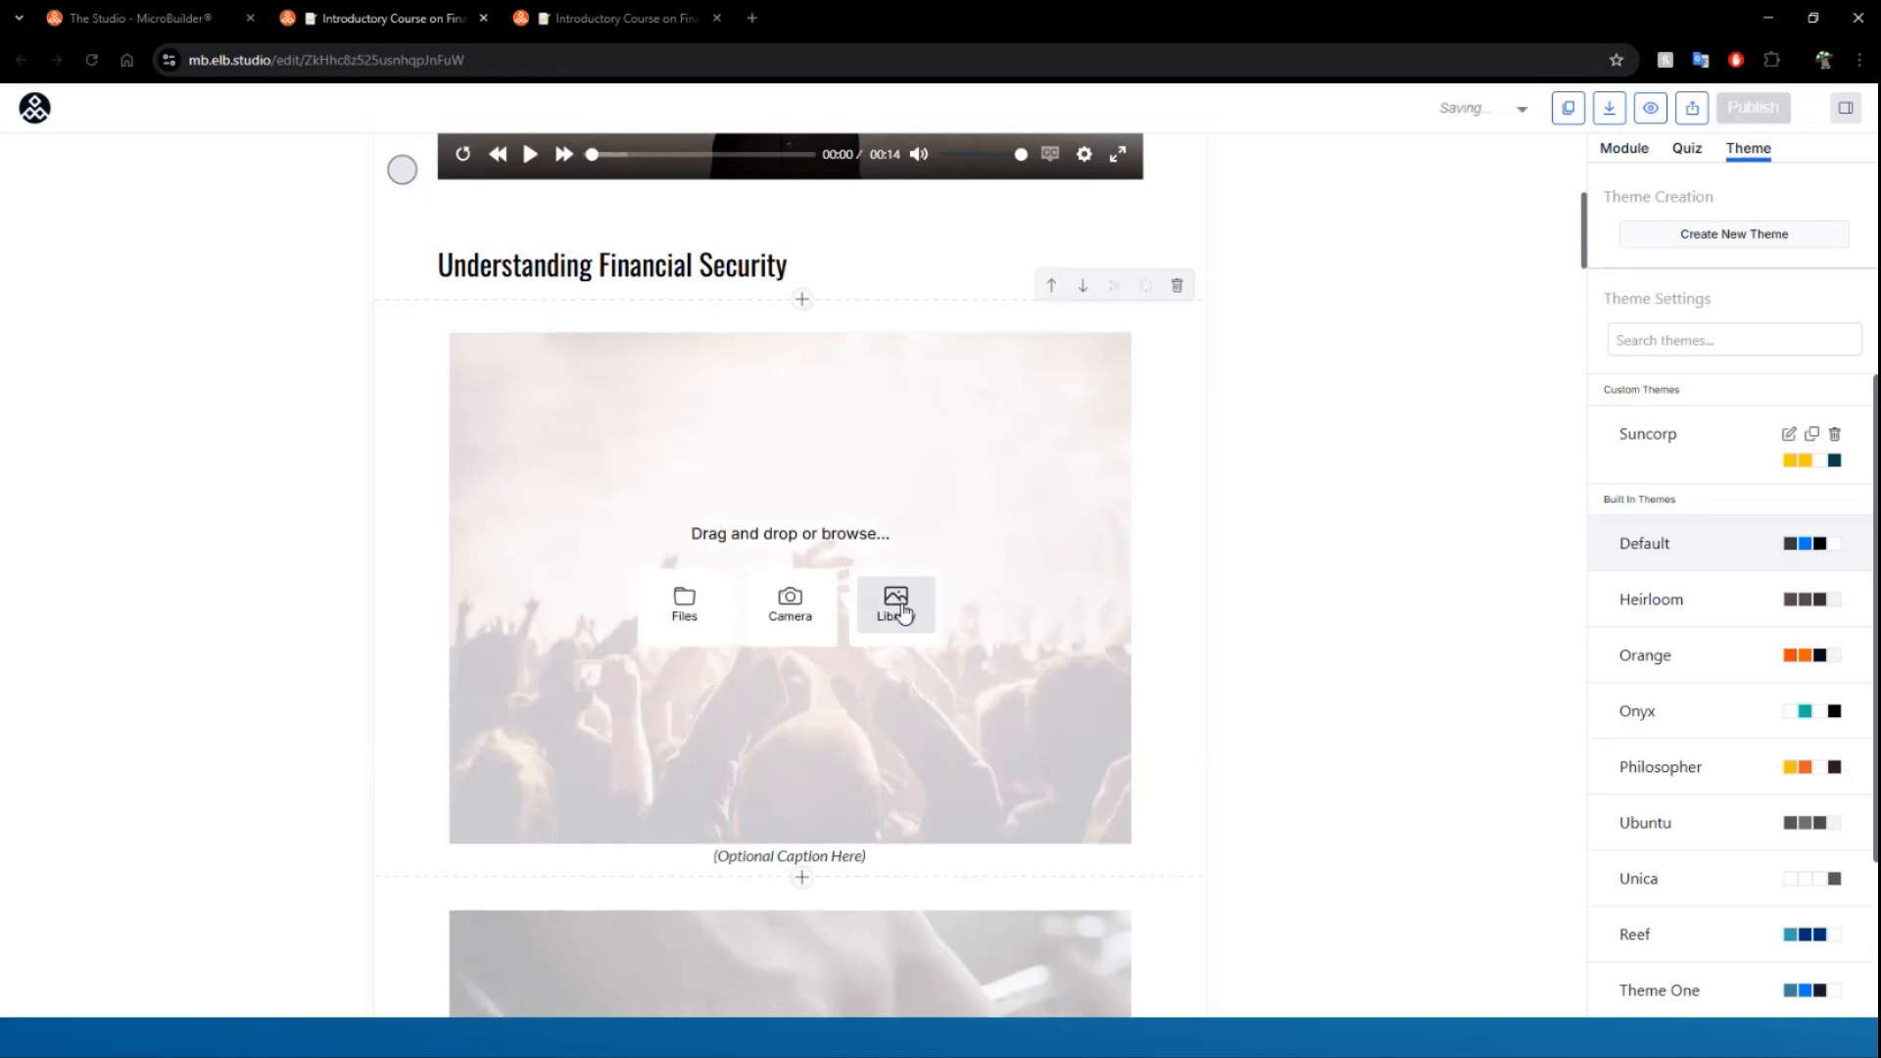
# - Fill the new image block with Light Trails On Buildings Background from the library's Architecture & Buildings category
pyautogui.click(899, 608)
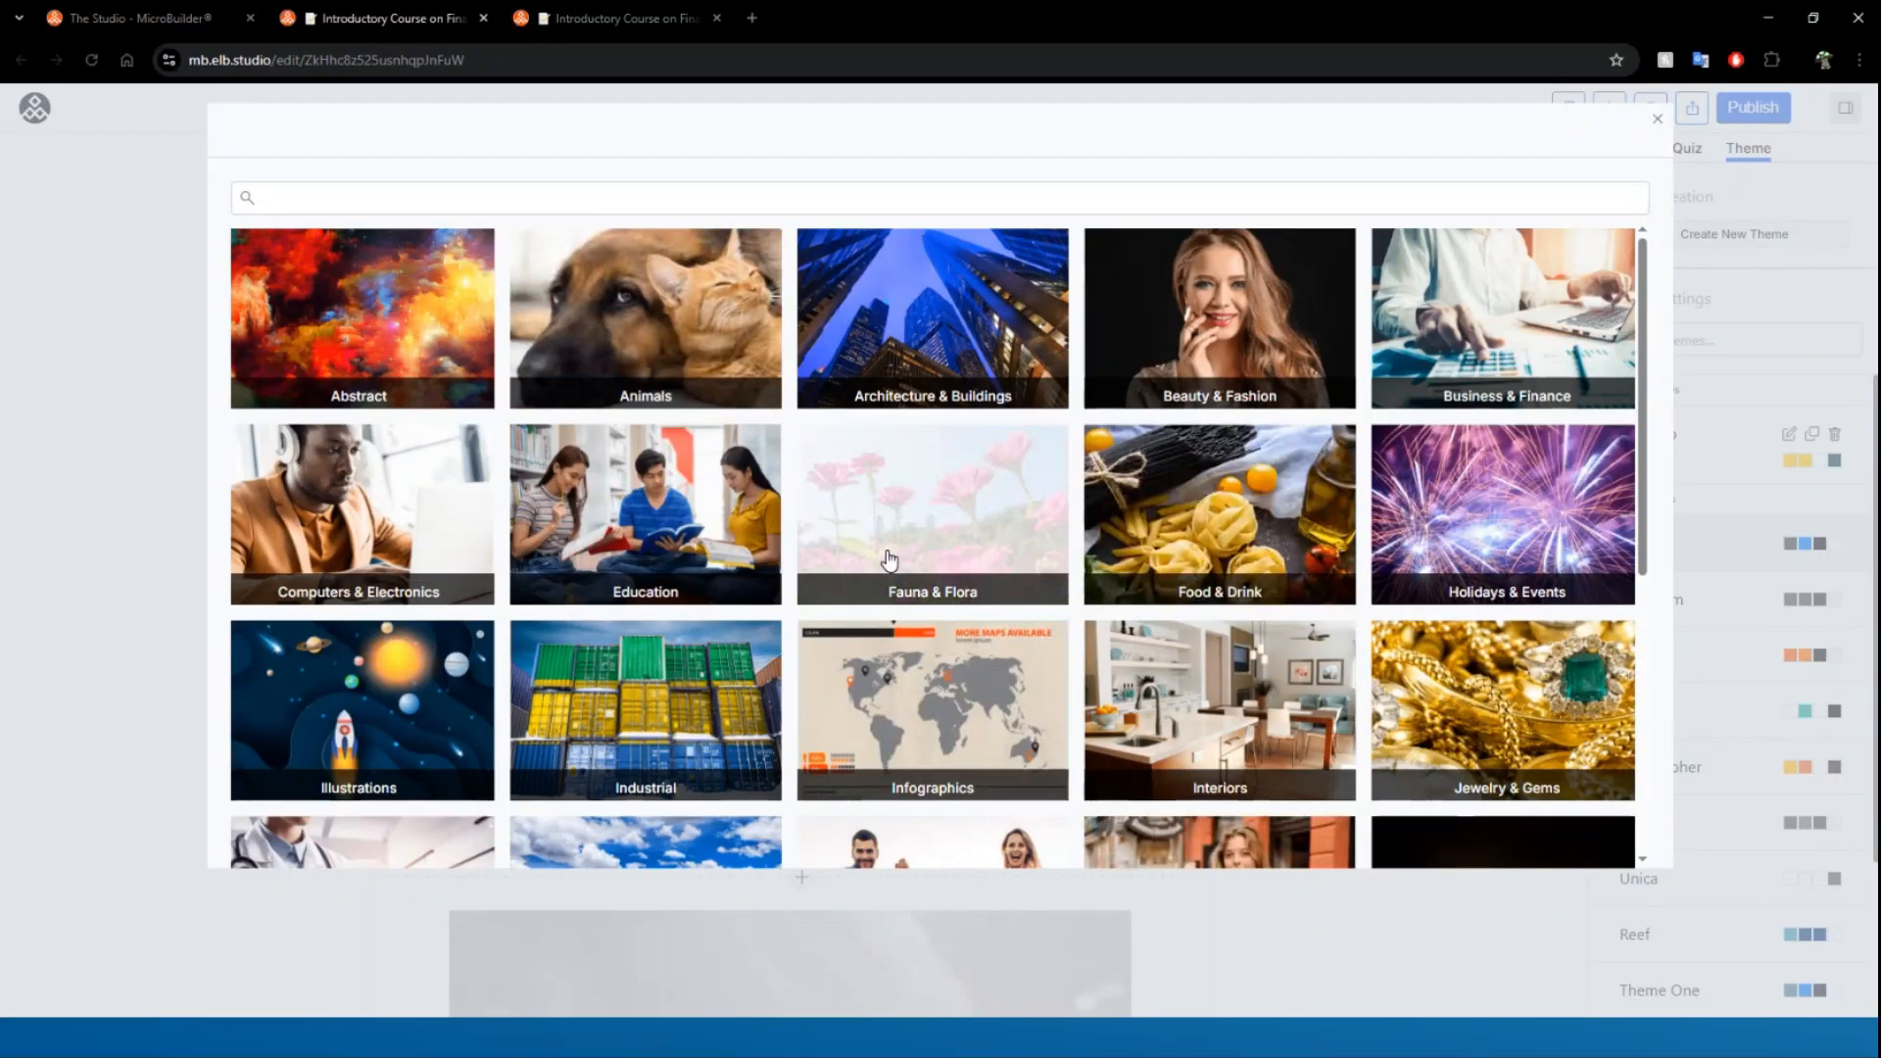
pyautogui.scroll(-1, 889, 559)
pyautogui.scroll(-5, 889, 558)
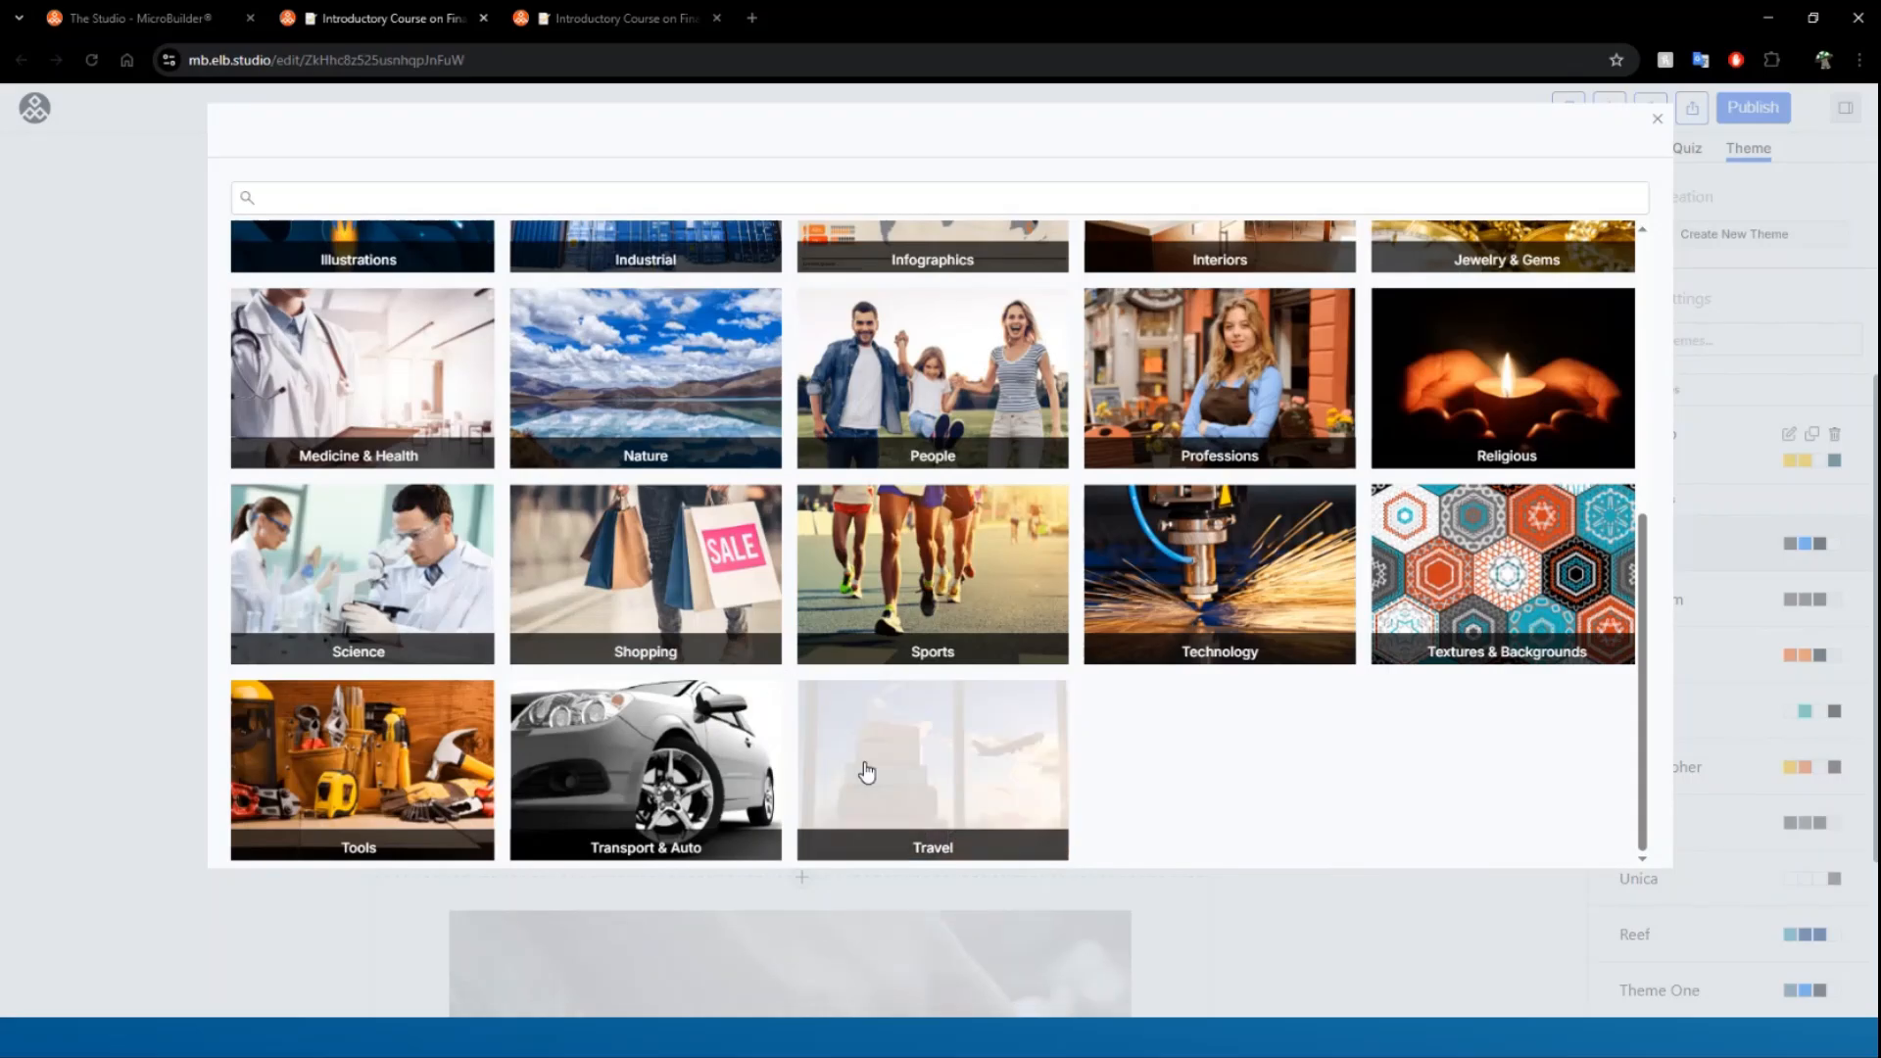
pyautogui.scroll(2, 862, 770)
pyautogui.scroll(6, 866, 771)
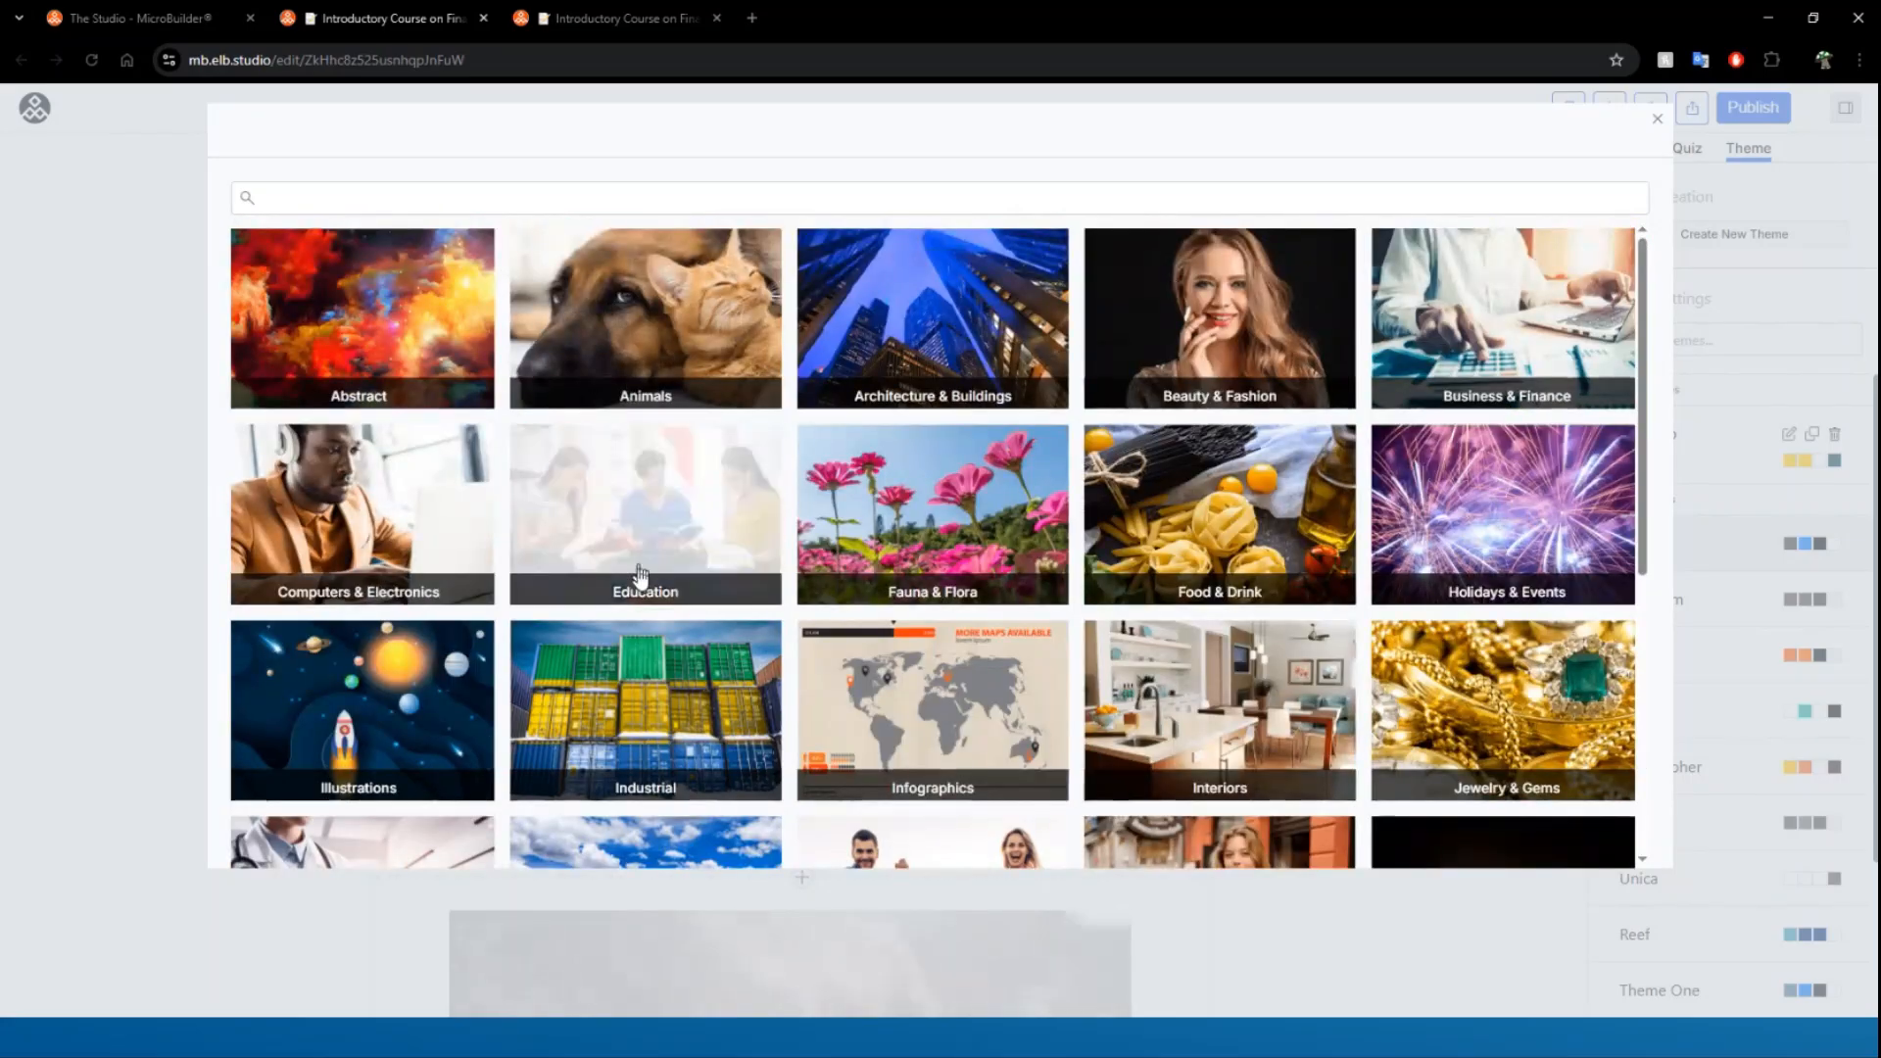
pyautogui.click(957, 269)
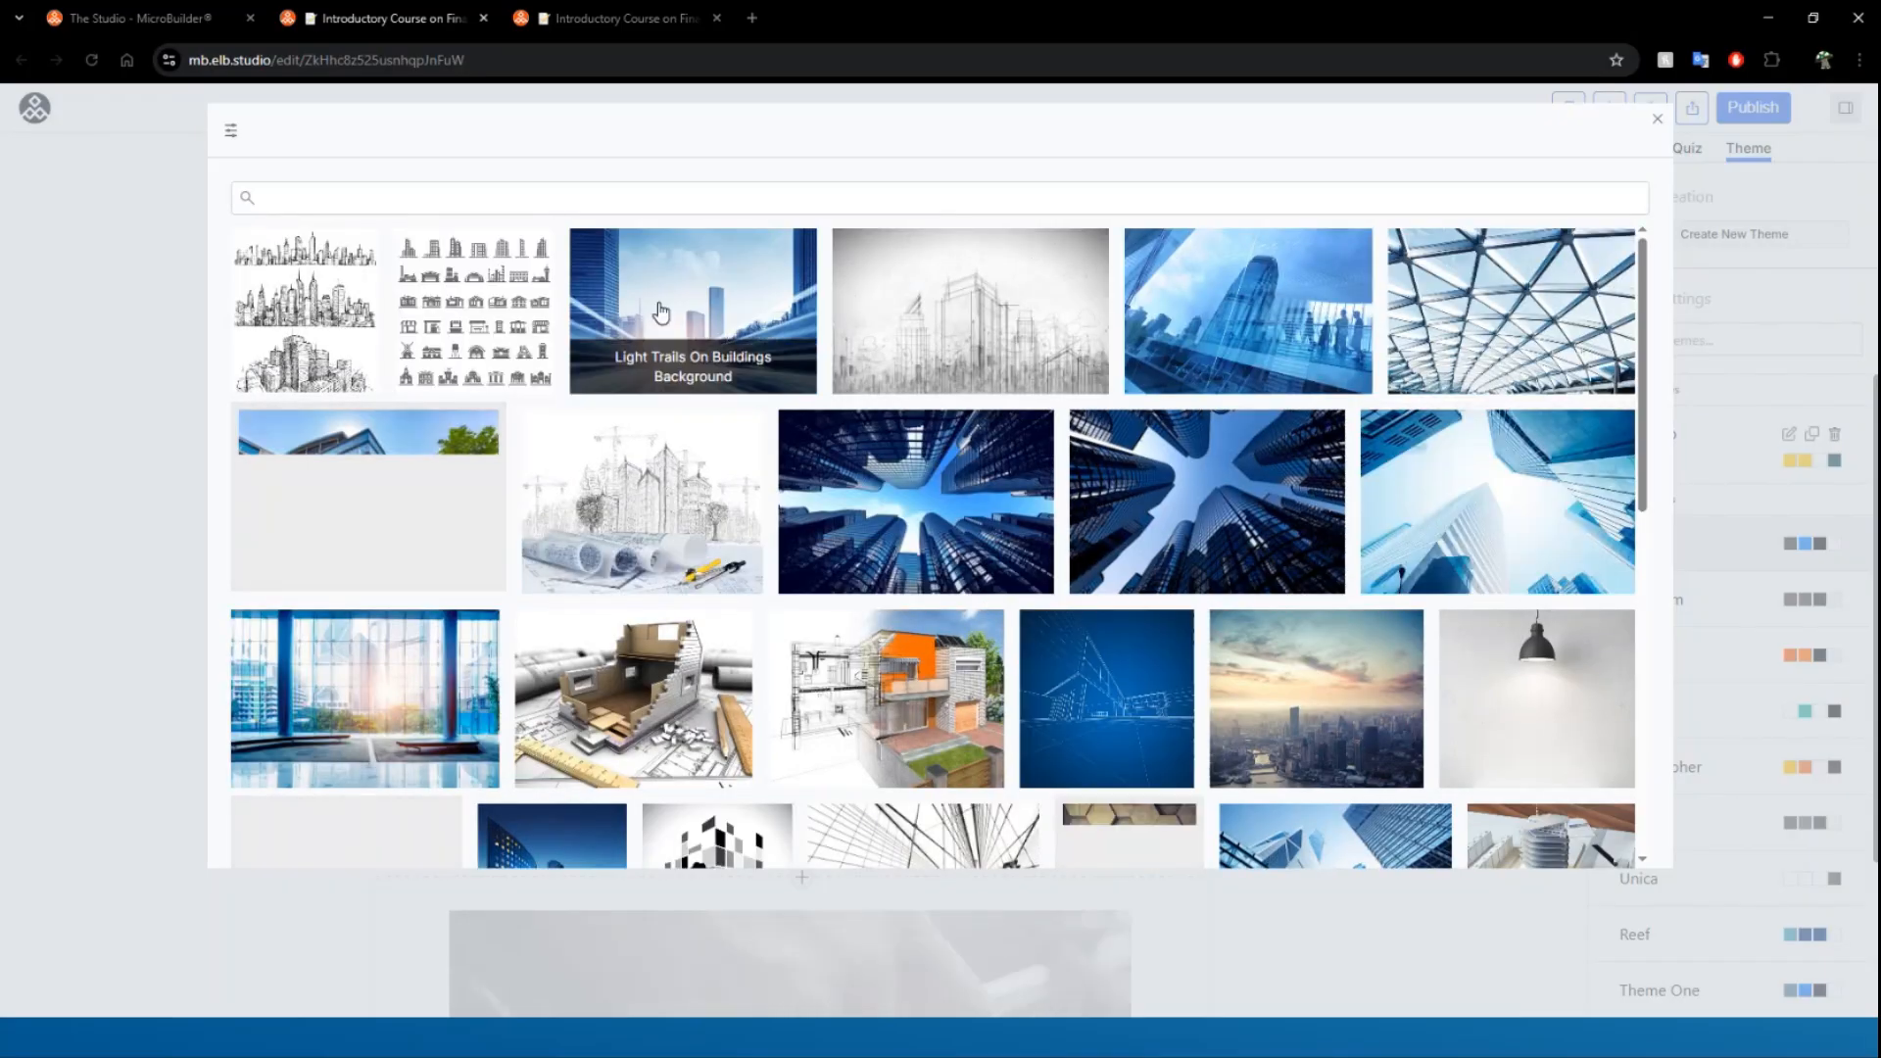
pyautogui.click(661, 312)
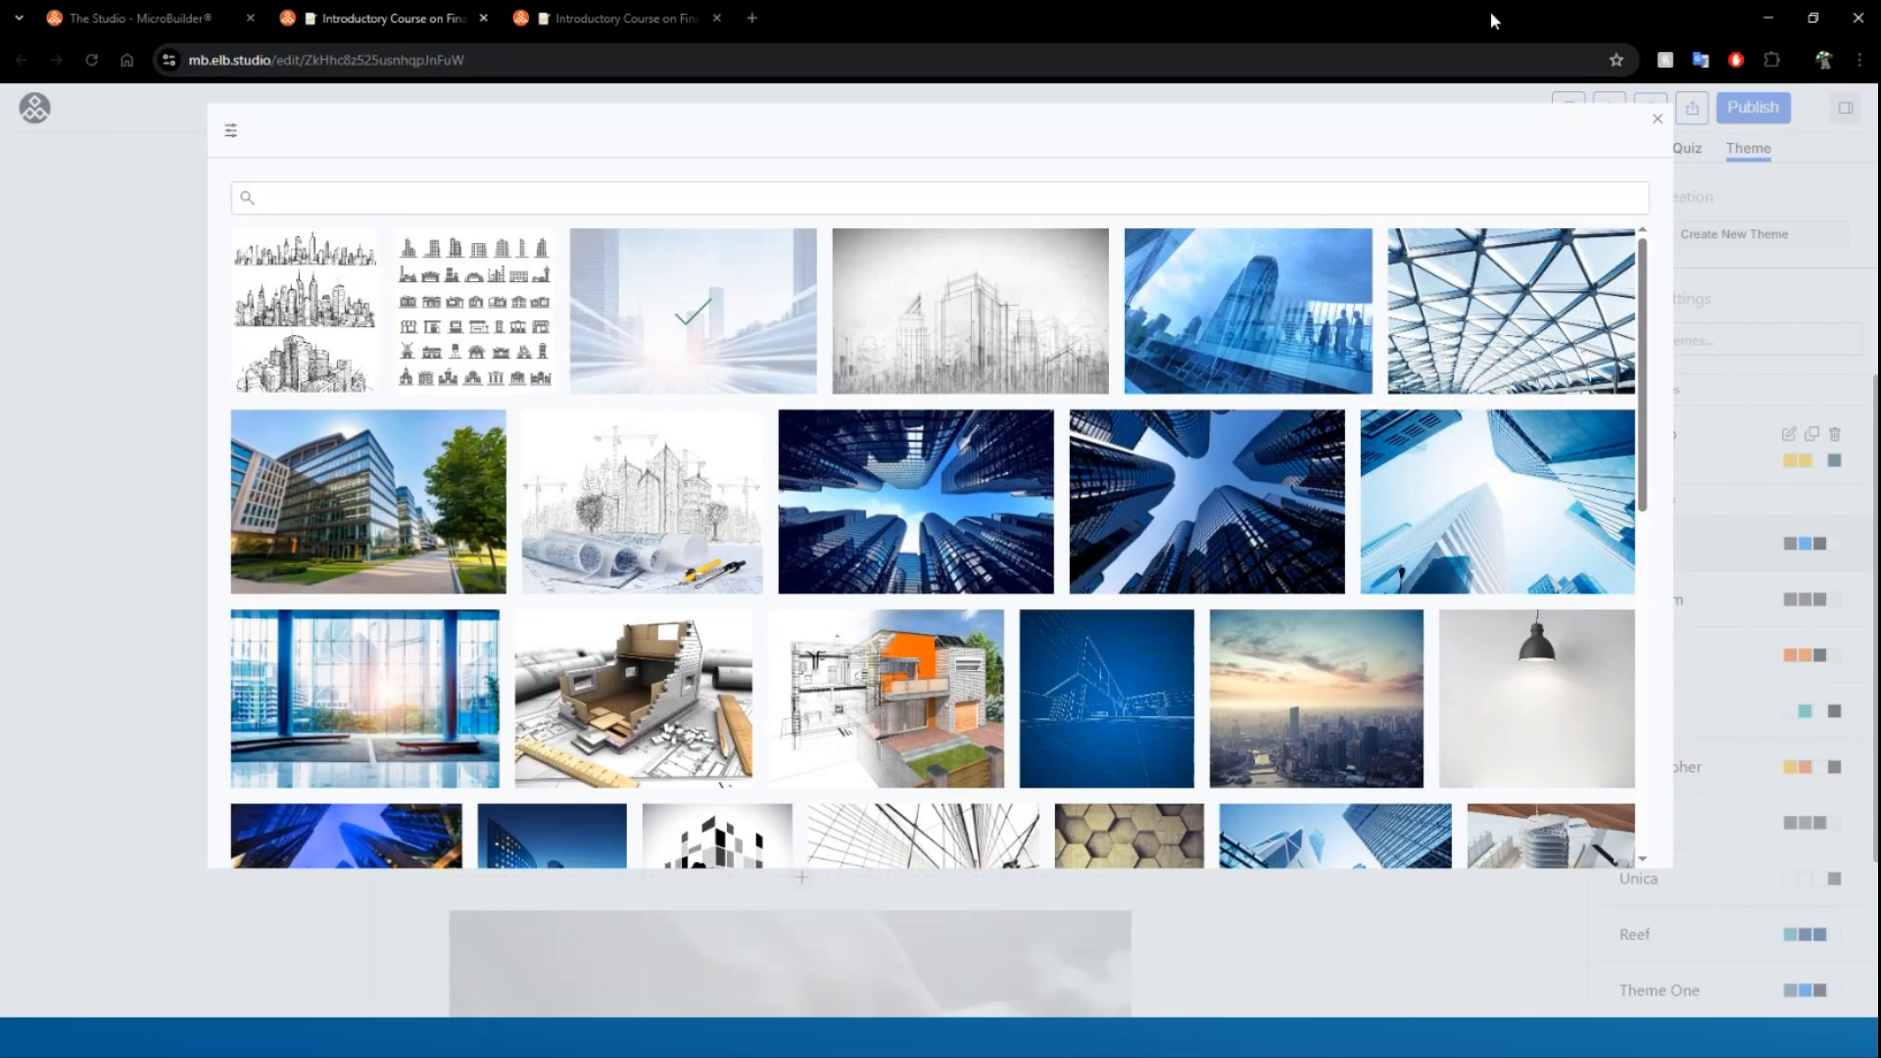
pyautogui.click(1657, 118)
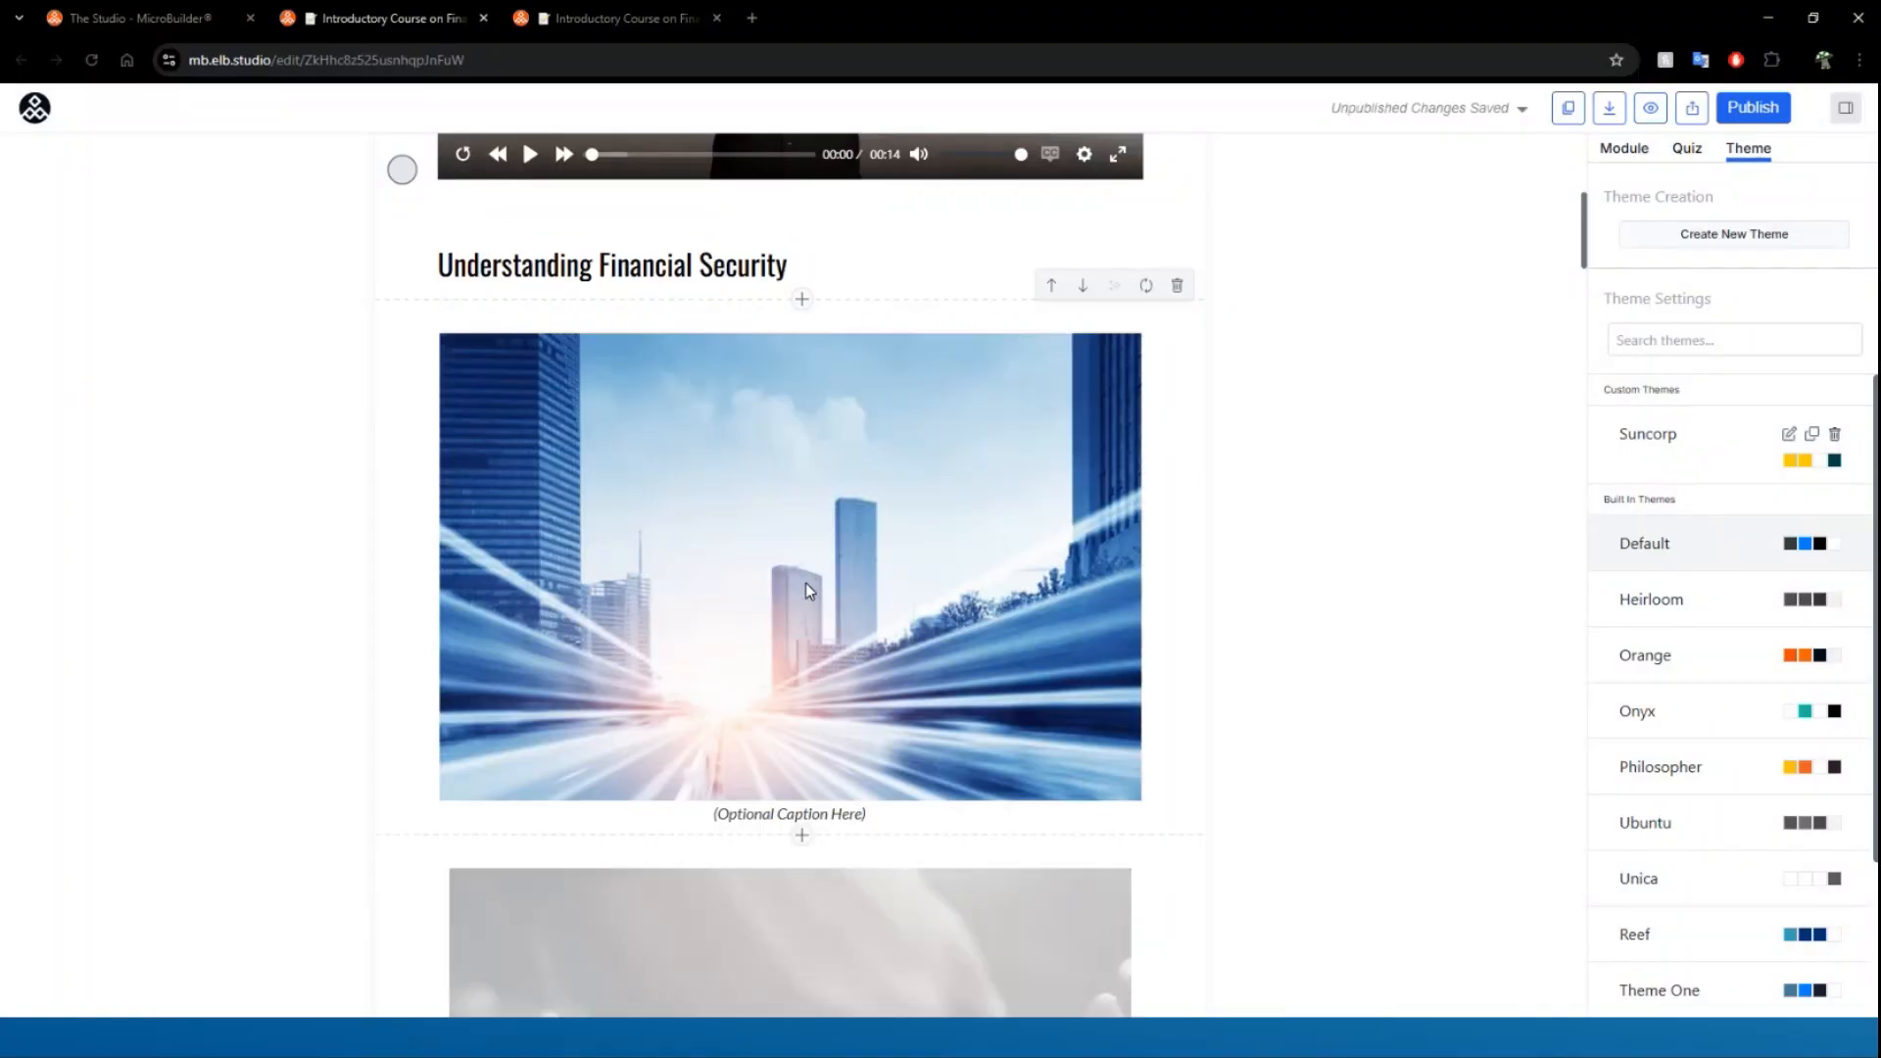
# - Add an Audio block directly below the city light-trails image and choose Text to Speech as its source
pyautogui.click(804, 838)
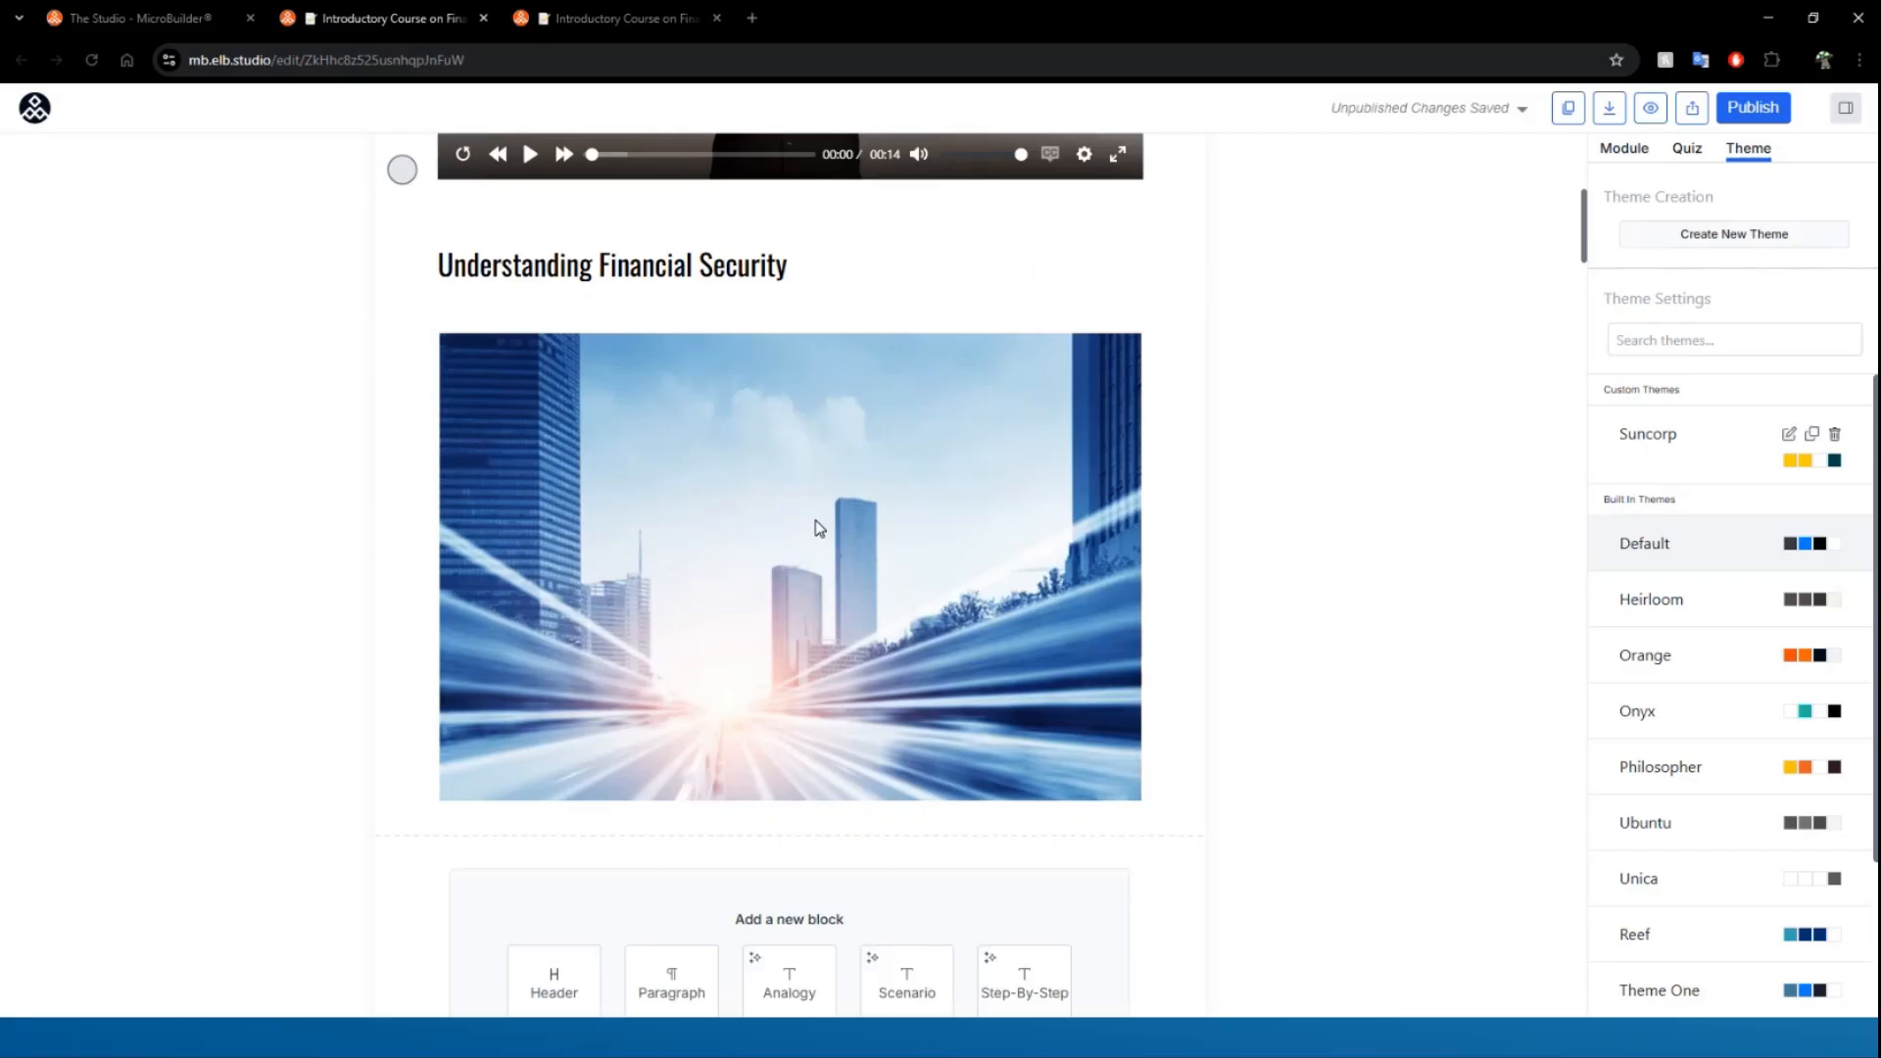
pyautogui.scroll(-6, 819, 528)
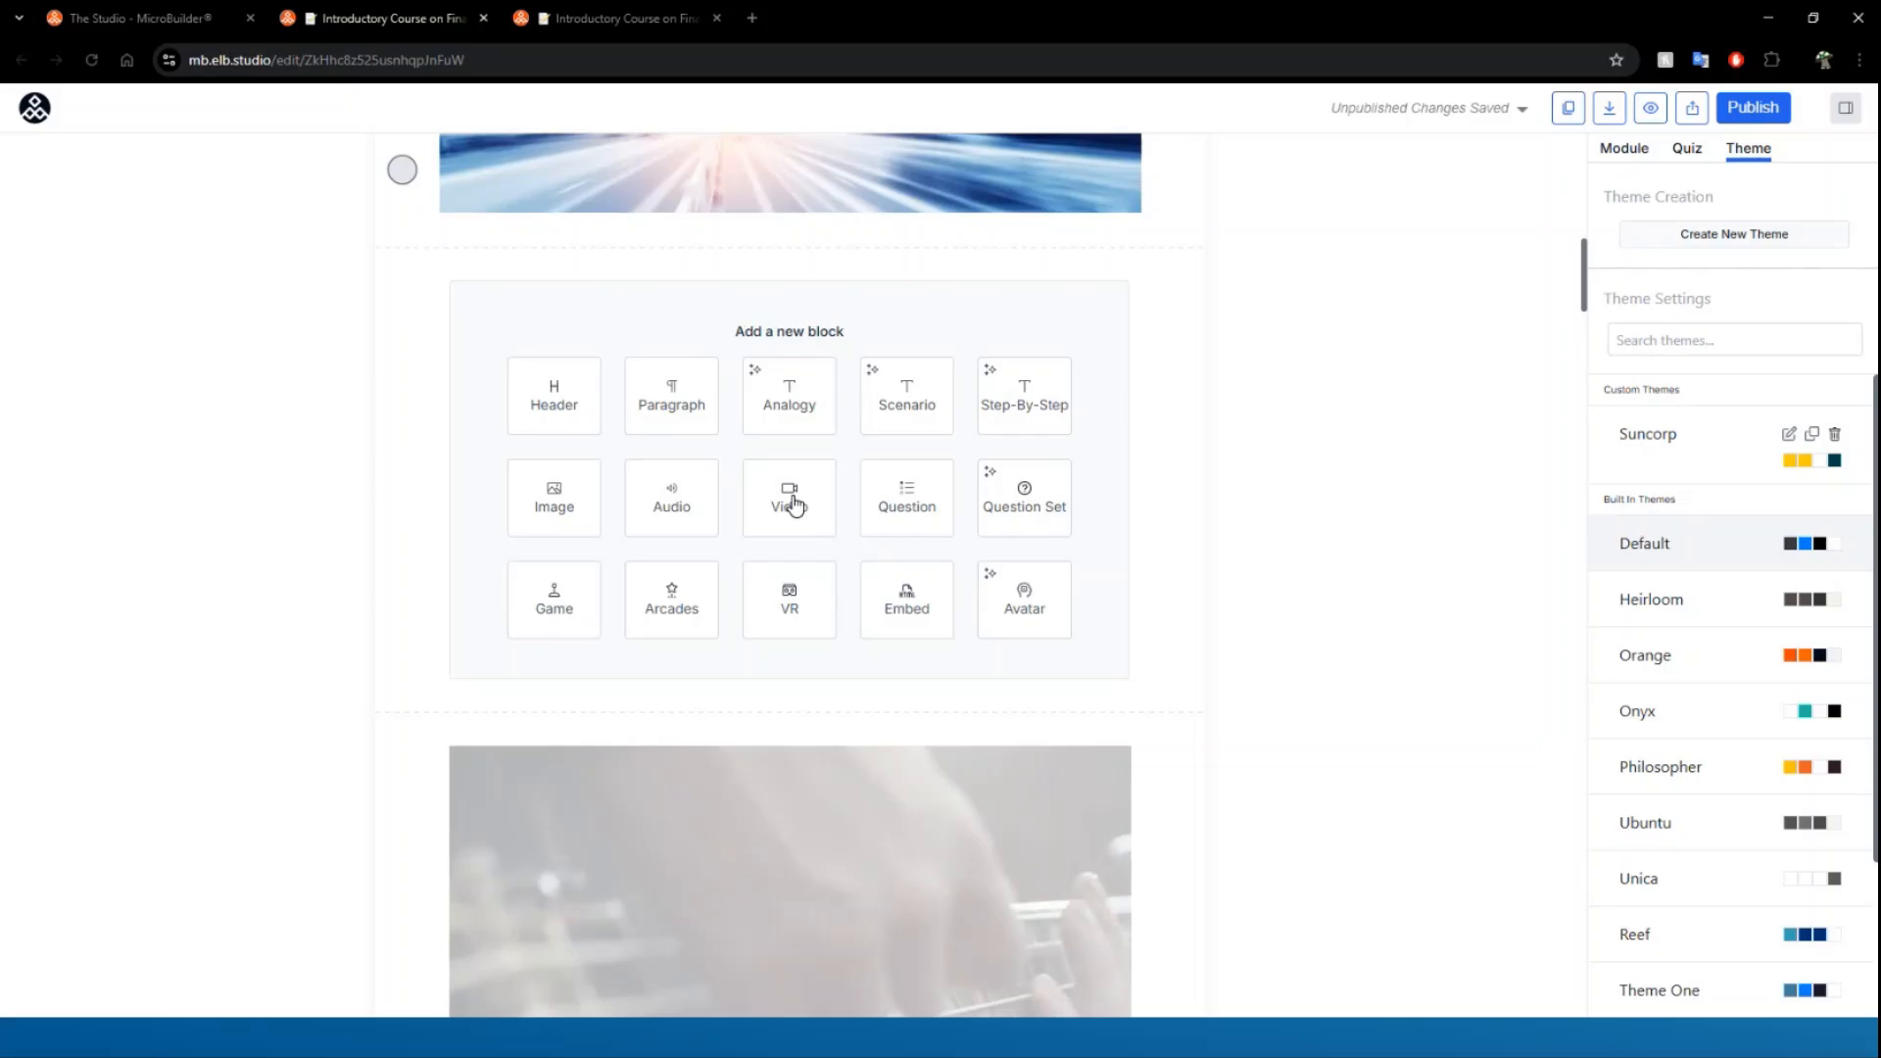
pyautogui.click(671, 497)
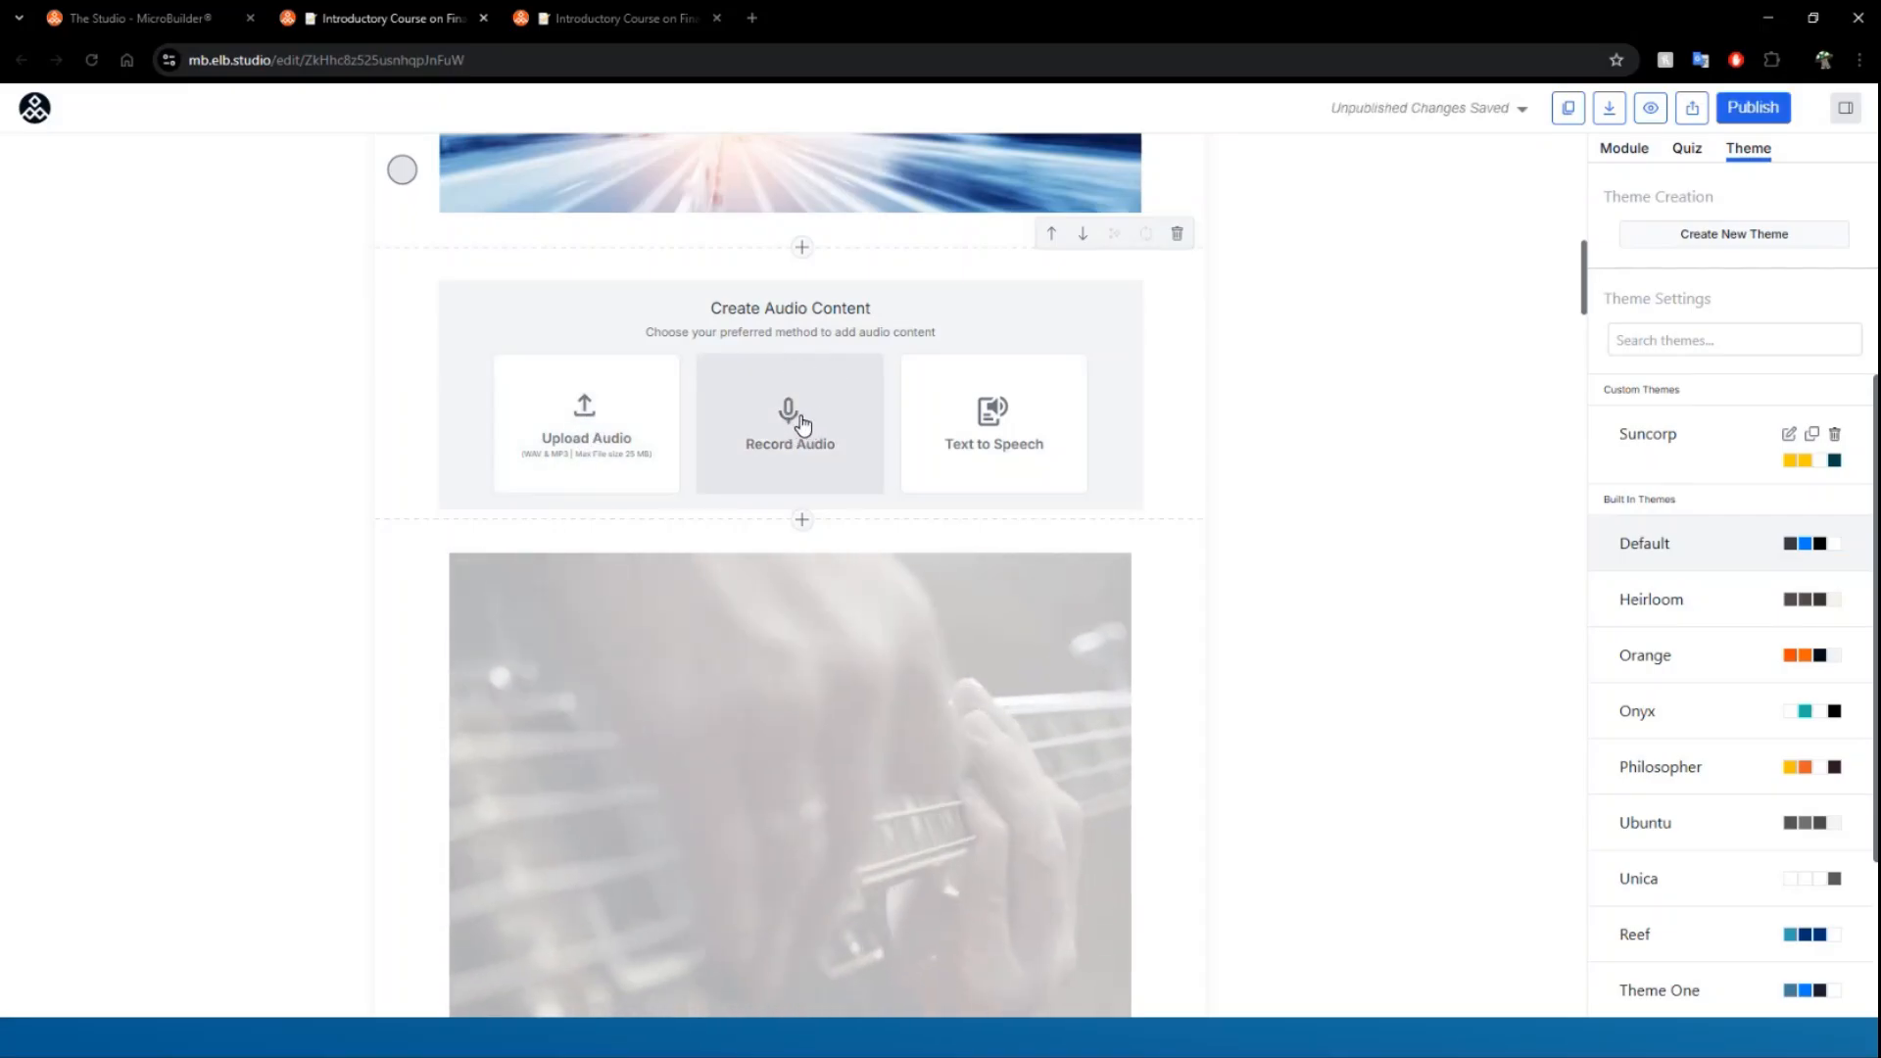
pyautogui.click(990, 458)
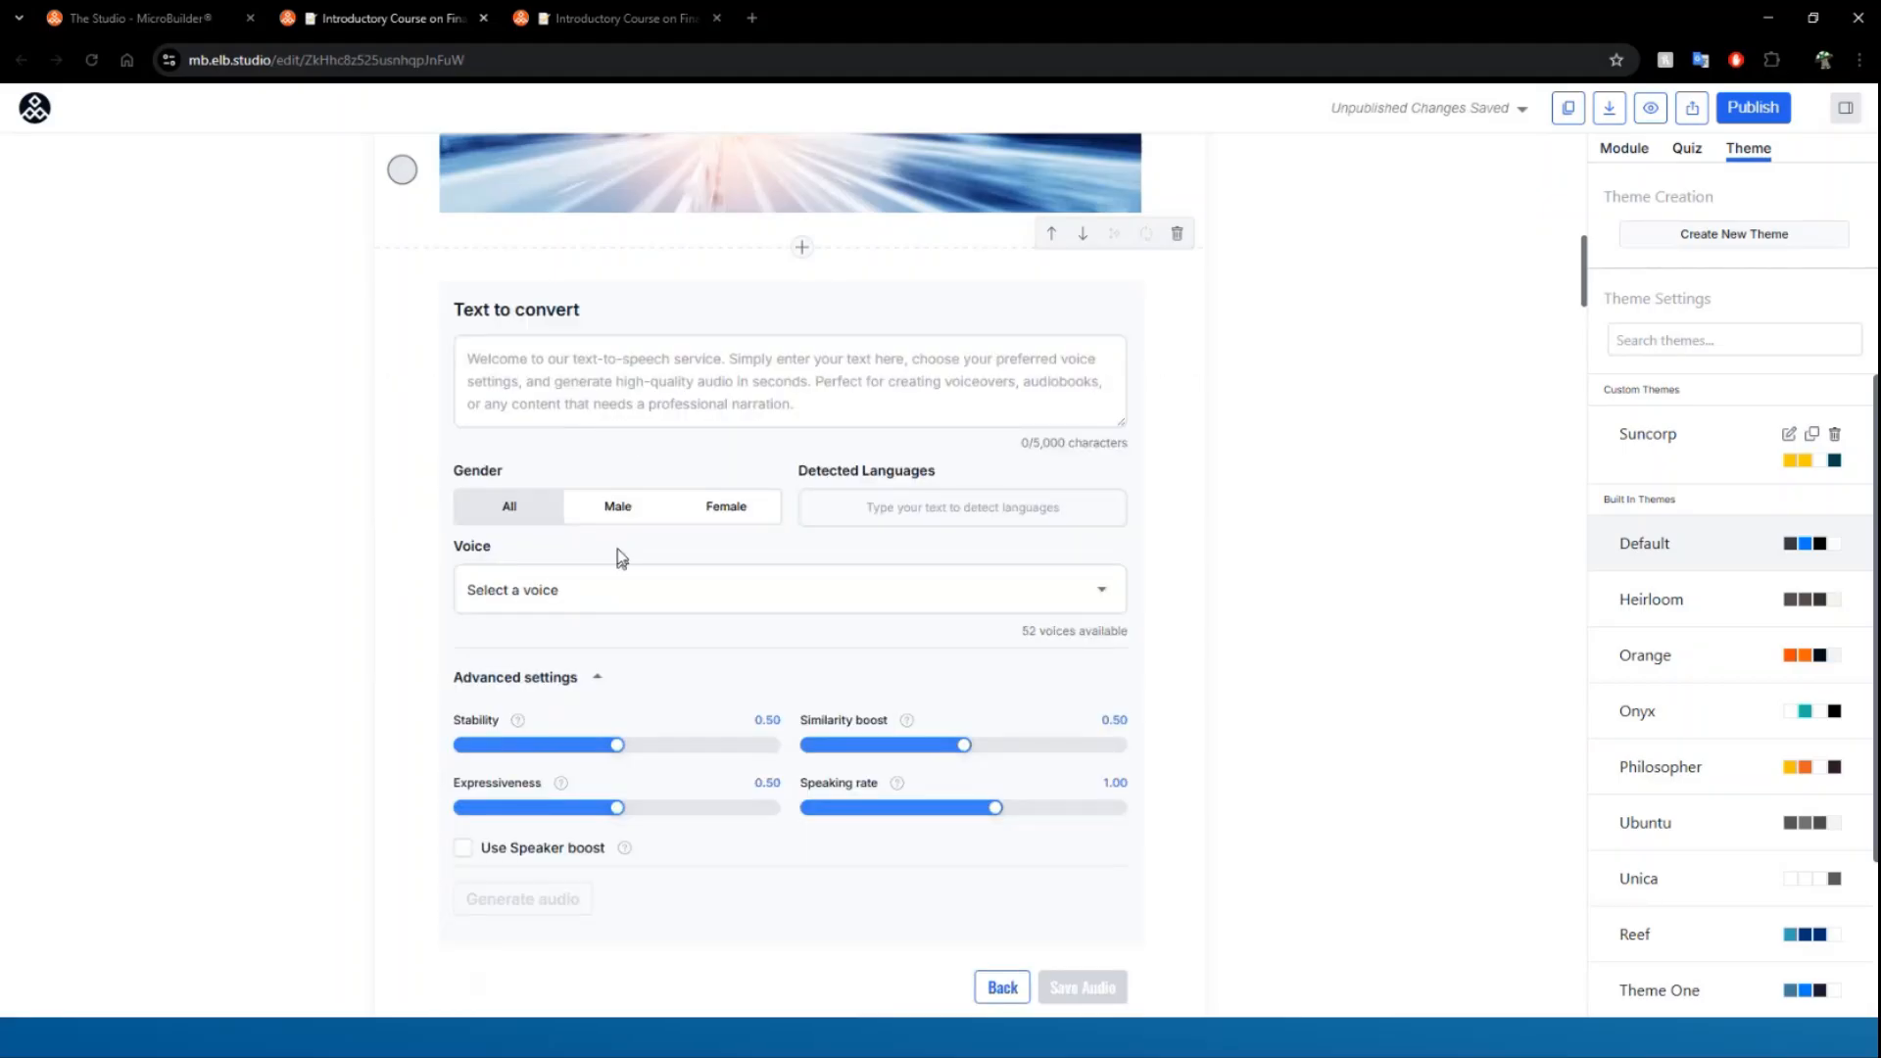
# - Copy the course description under the module title into the audio block's text to convert
pyautogui.scroll(12, 660, 428)
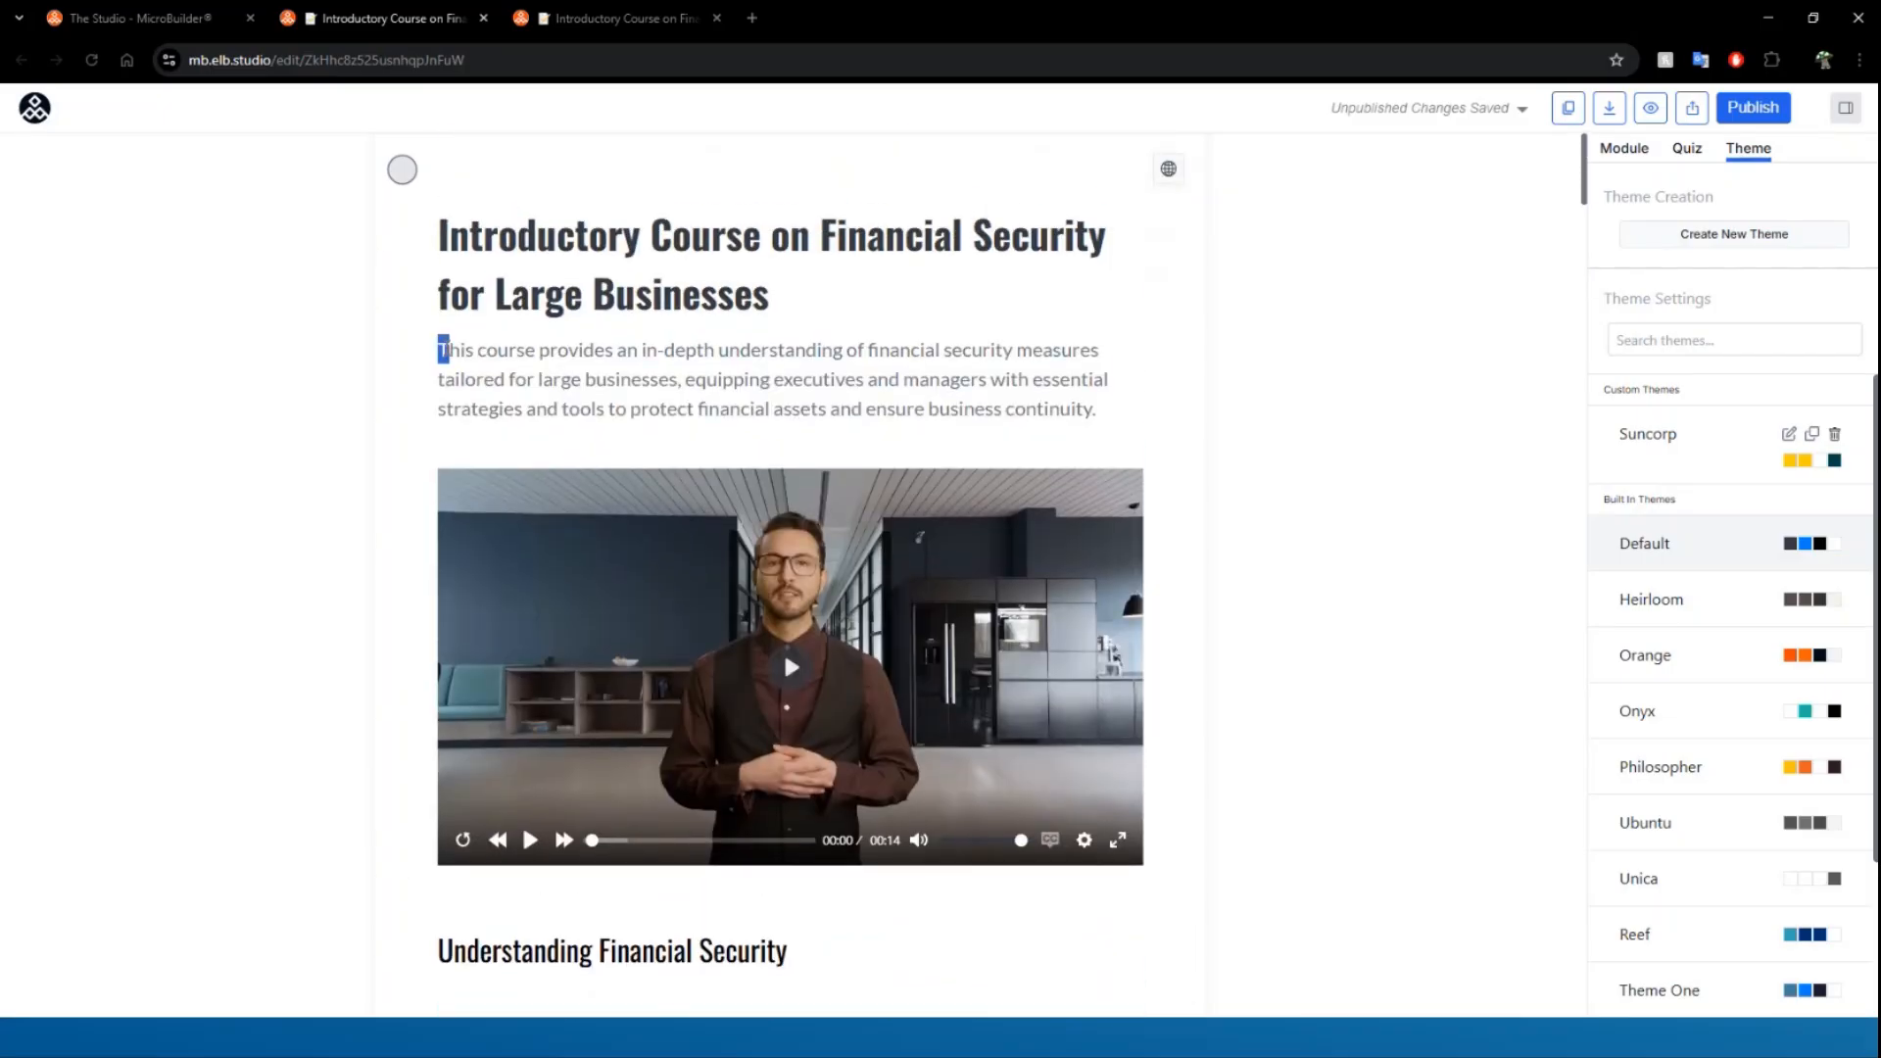
pyautogui.moveTo(440, 349); pyautogui.dragTo(1186, 410)
pyautogui.hotkey('ctrl', 'c')
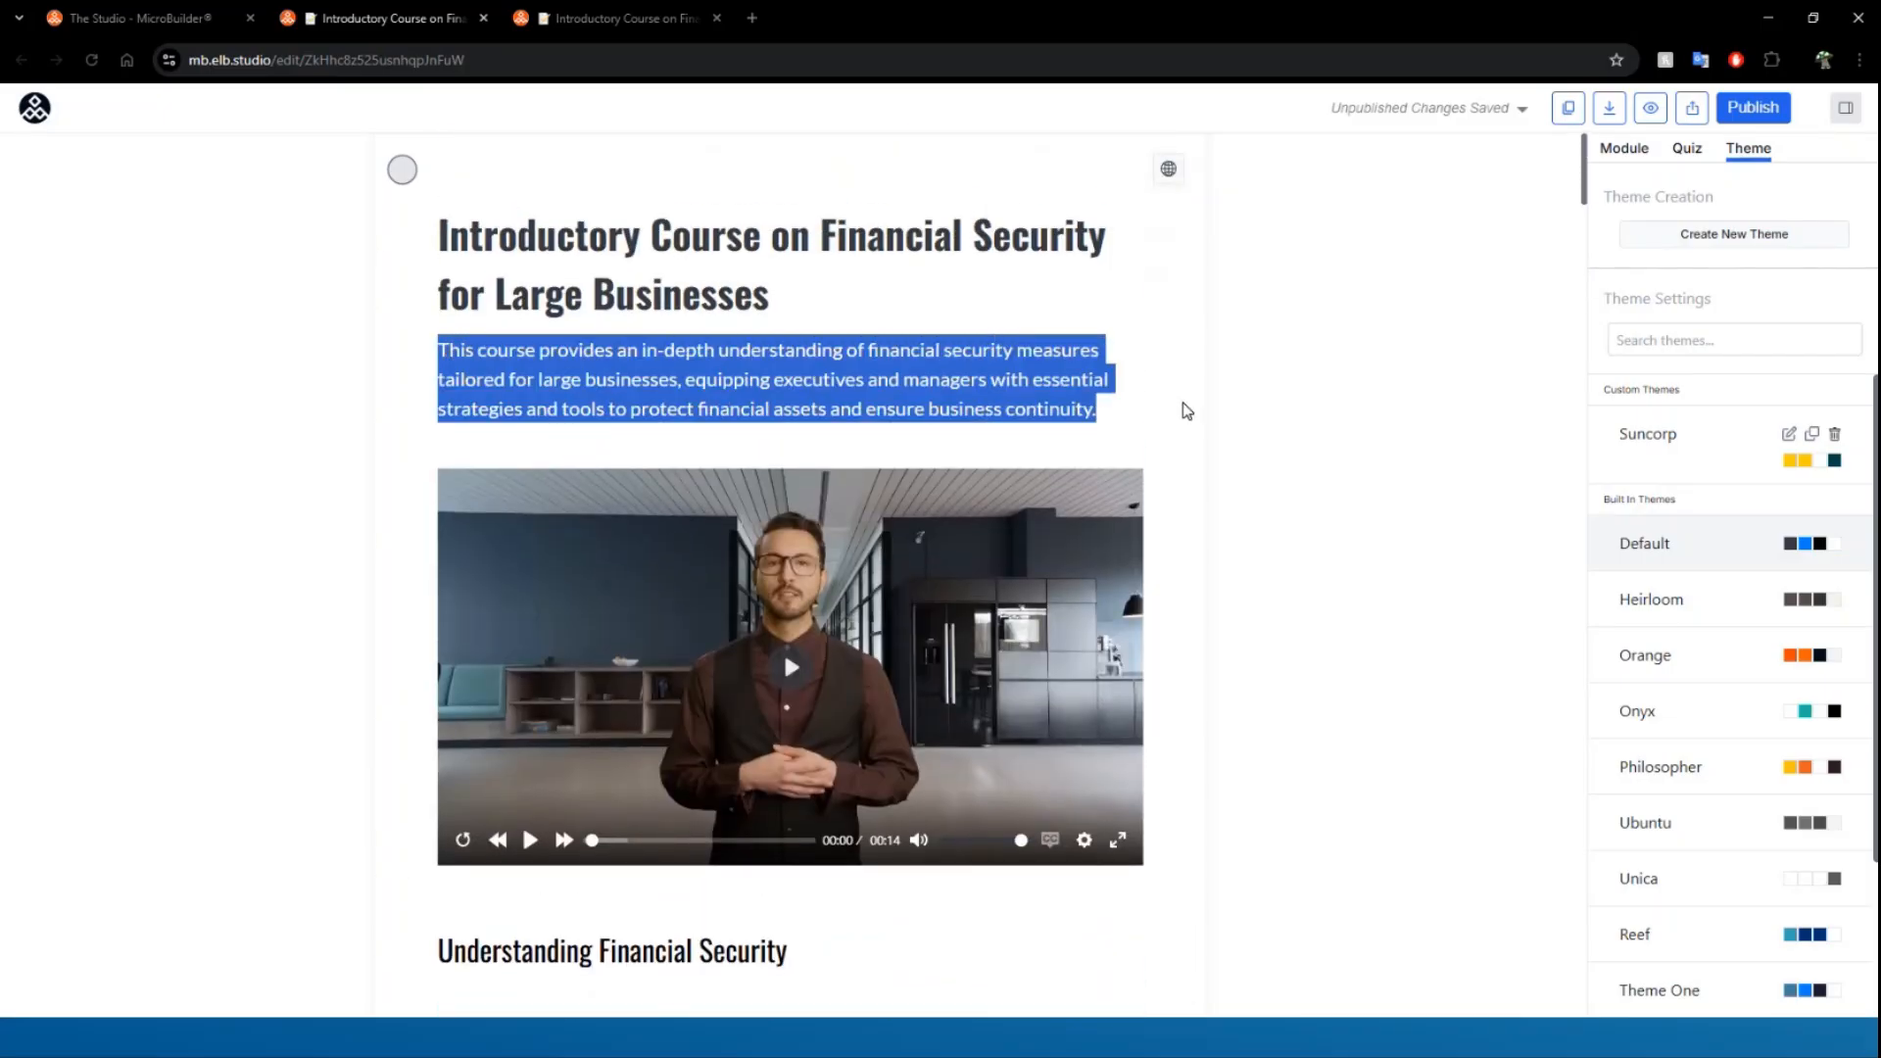
pyautogui.scroll(-10, 885, 450)
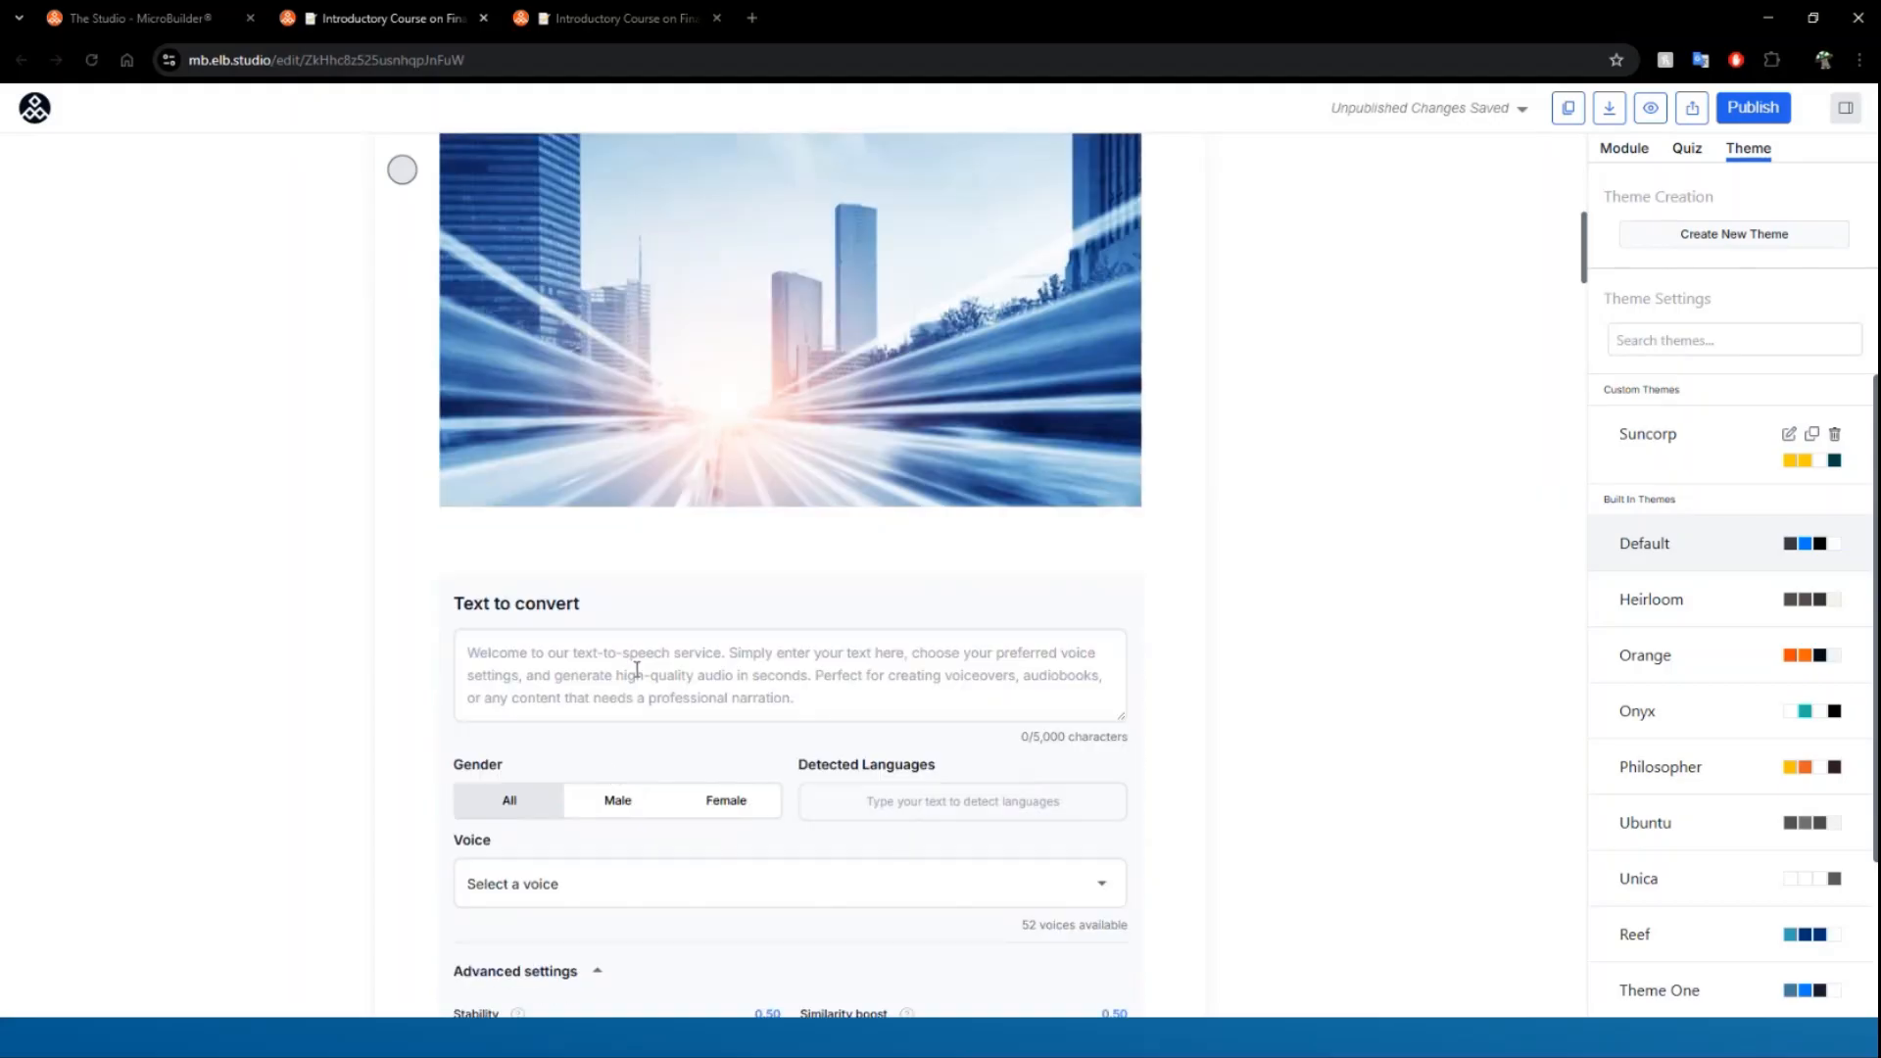
pyautogui.click(637, 667)
pyautogui.hotkey('ctrl', 'v')
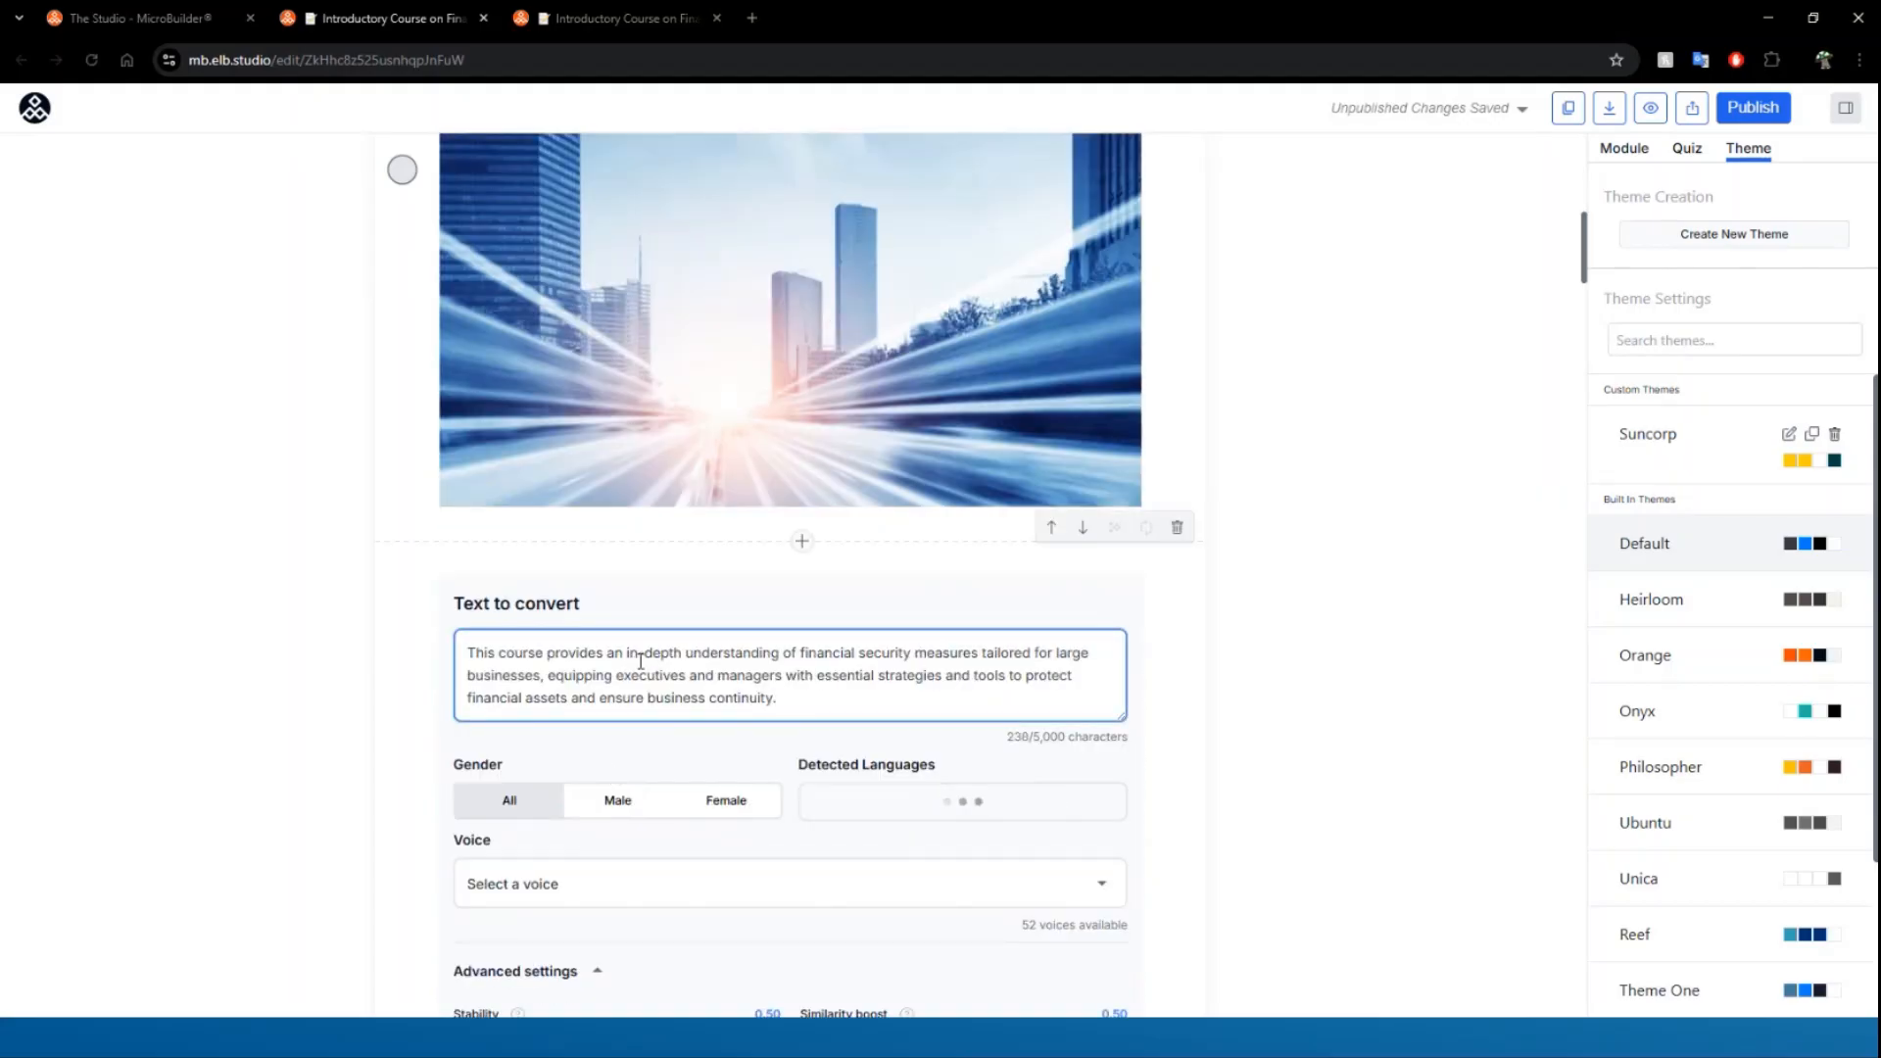
pyautogui.scroll(-4, 640, 661)
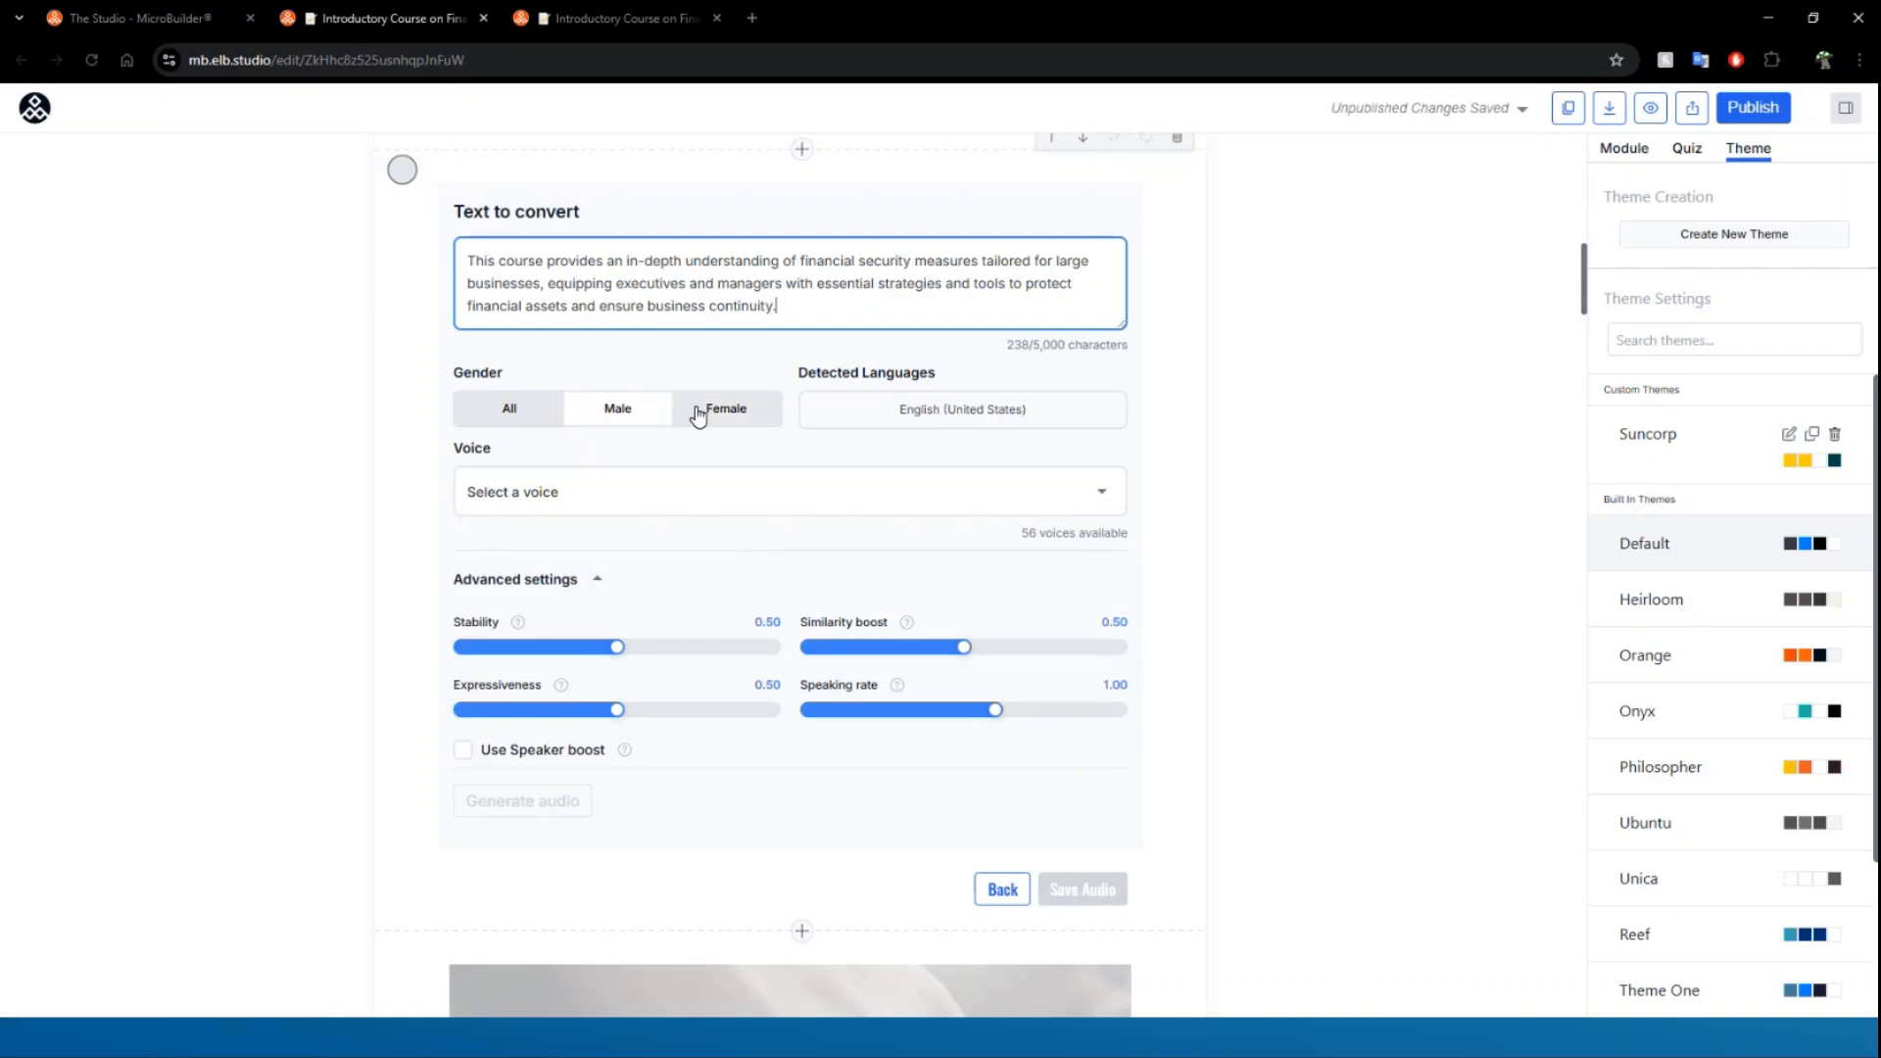
# - Set the text-to-speech voice to Charlie and generate the audio
pyautogui.click(1077, 500)
pyautogui.scroll(-5, 762, 634)
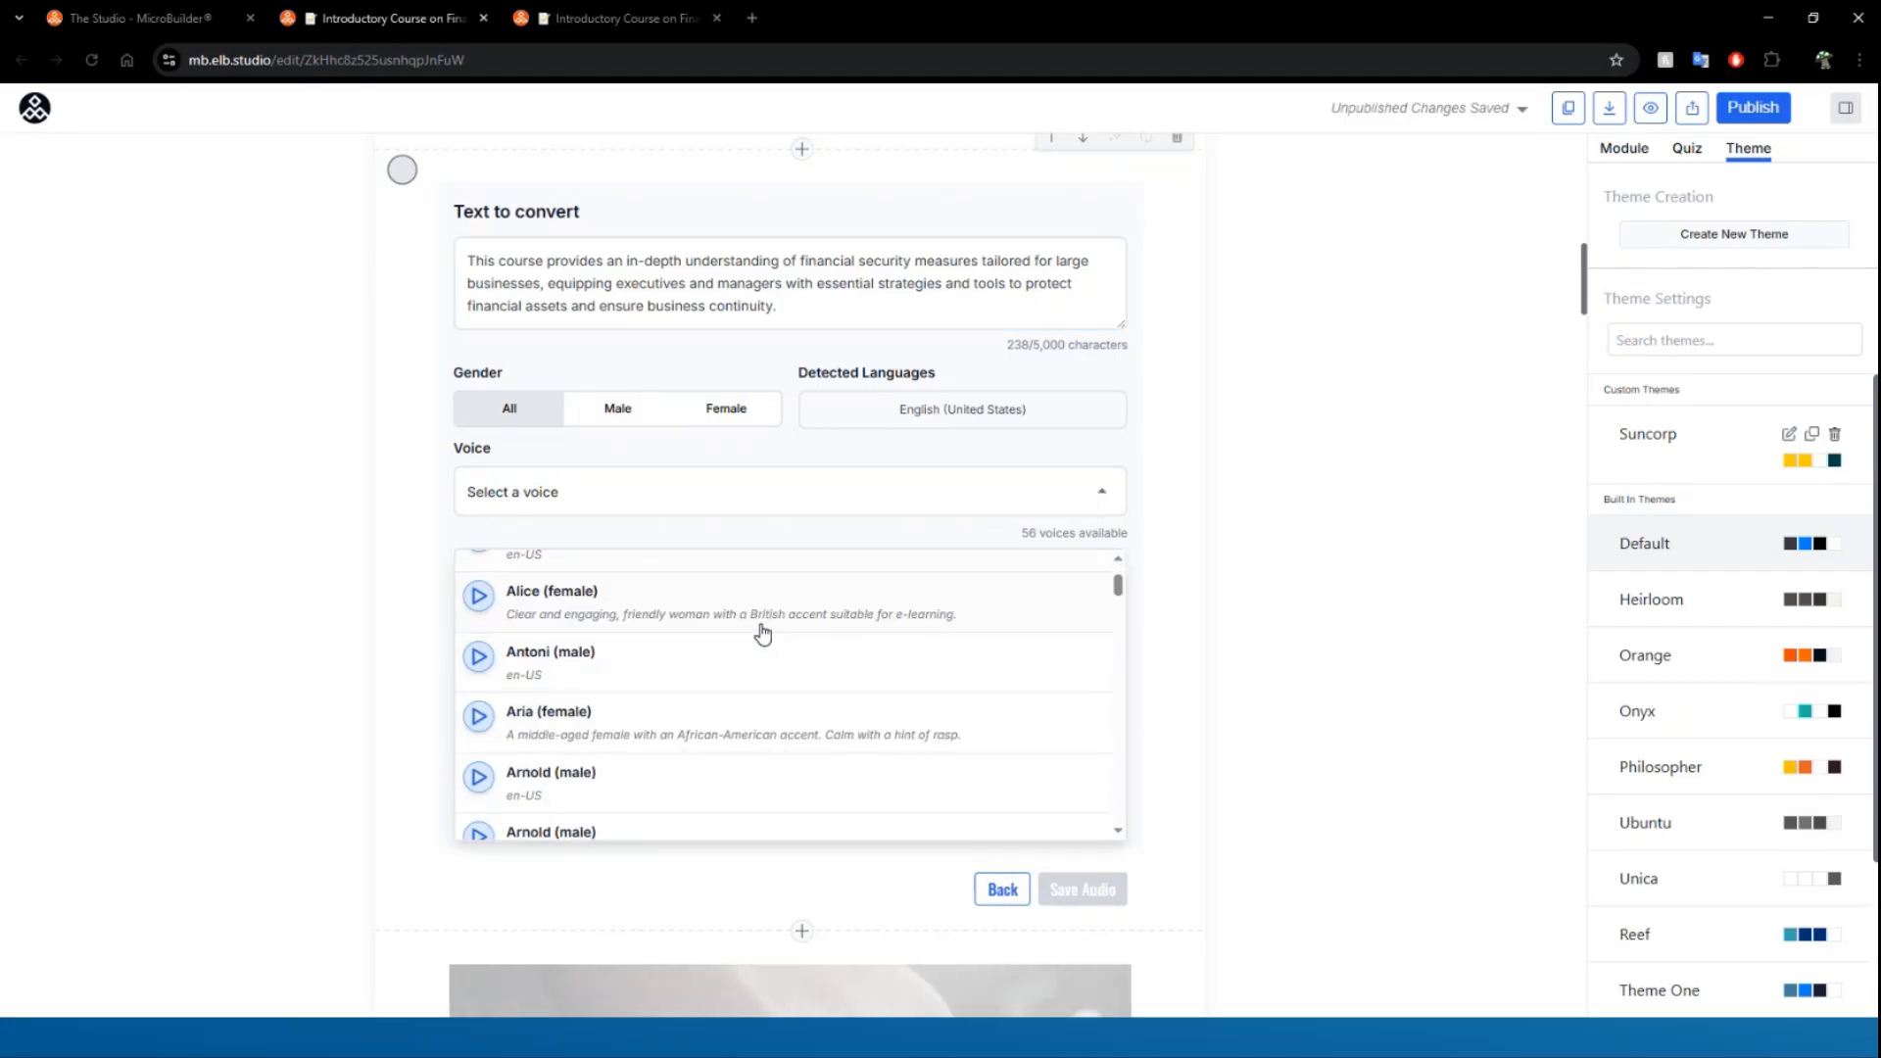
pyautogui.scroll(5, 762, 635)
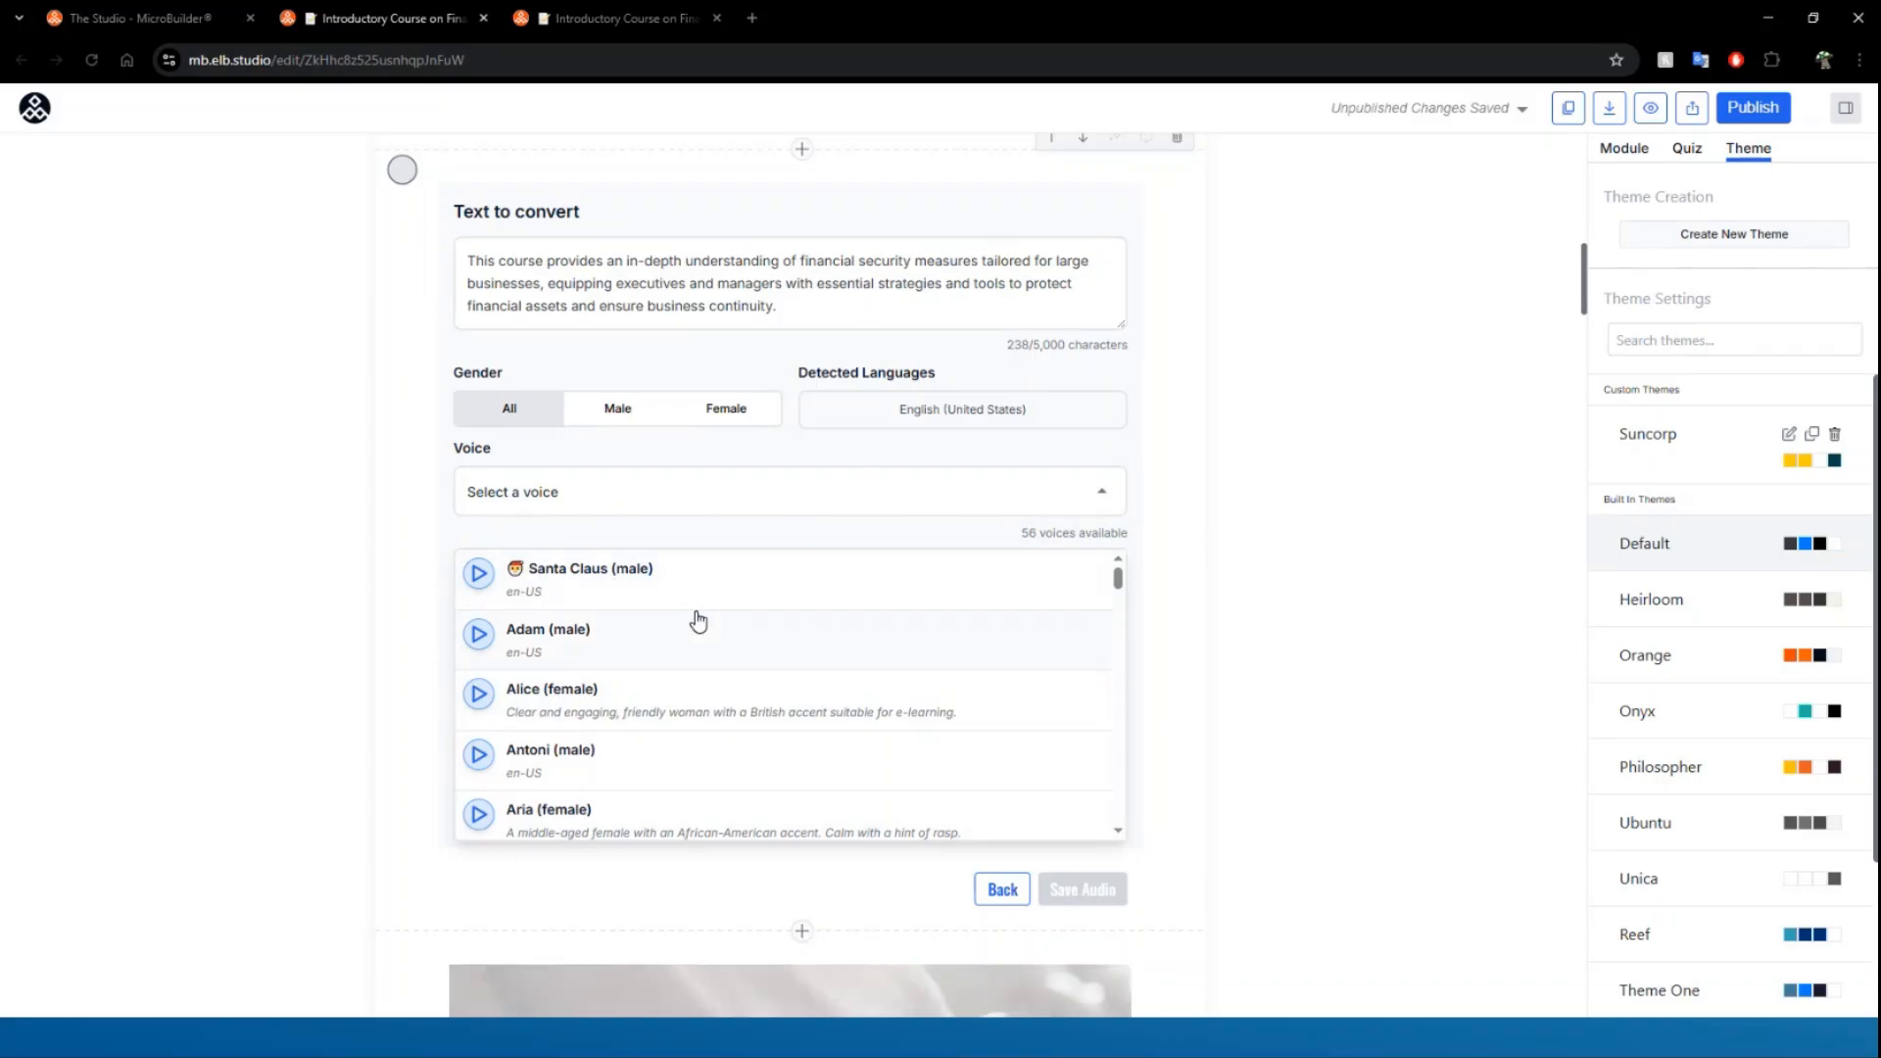
pyautogui.scroll(-3, 695, 619)
pyautogui.scroll(2, 698, 619)
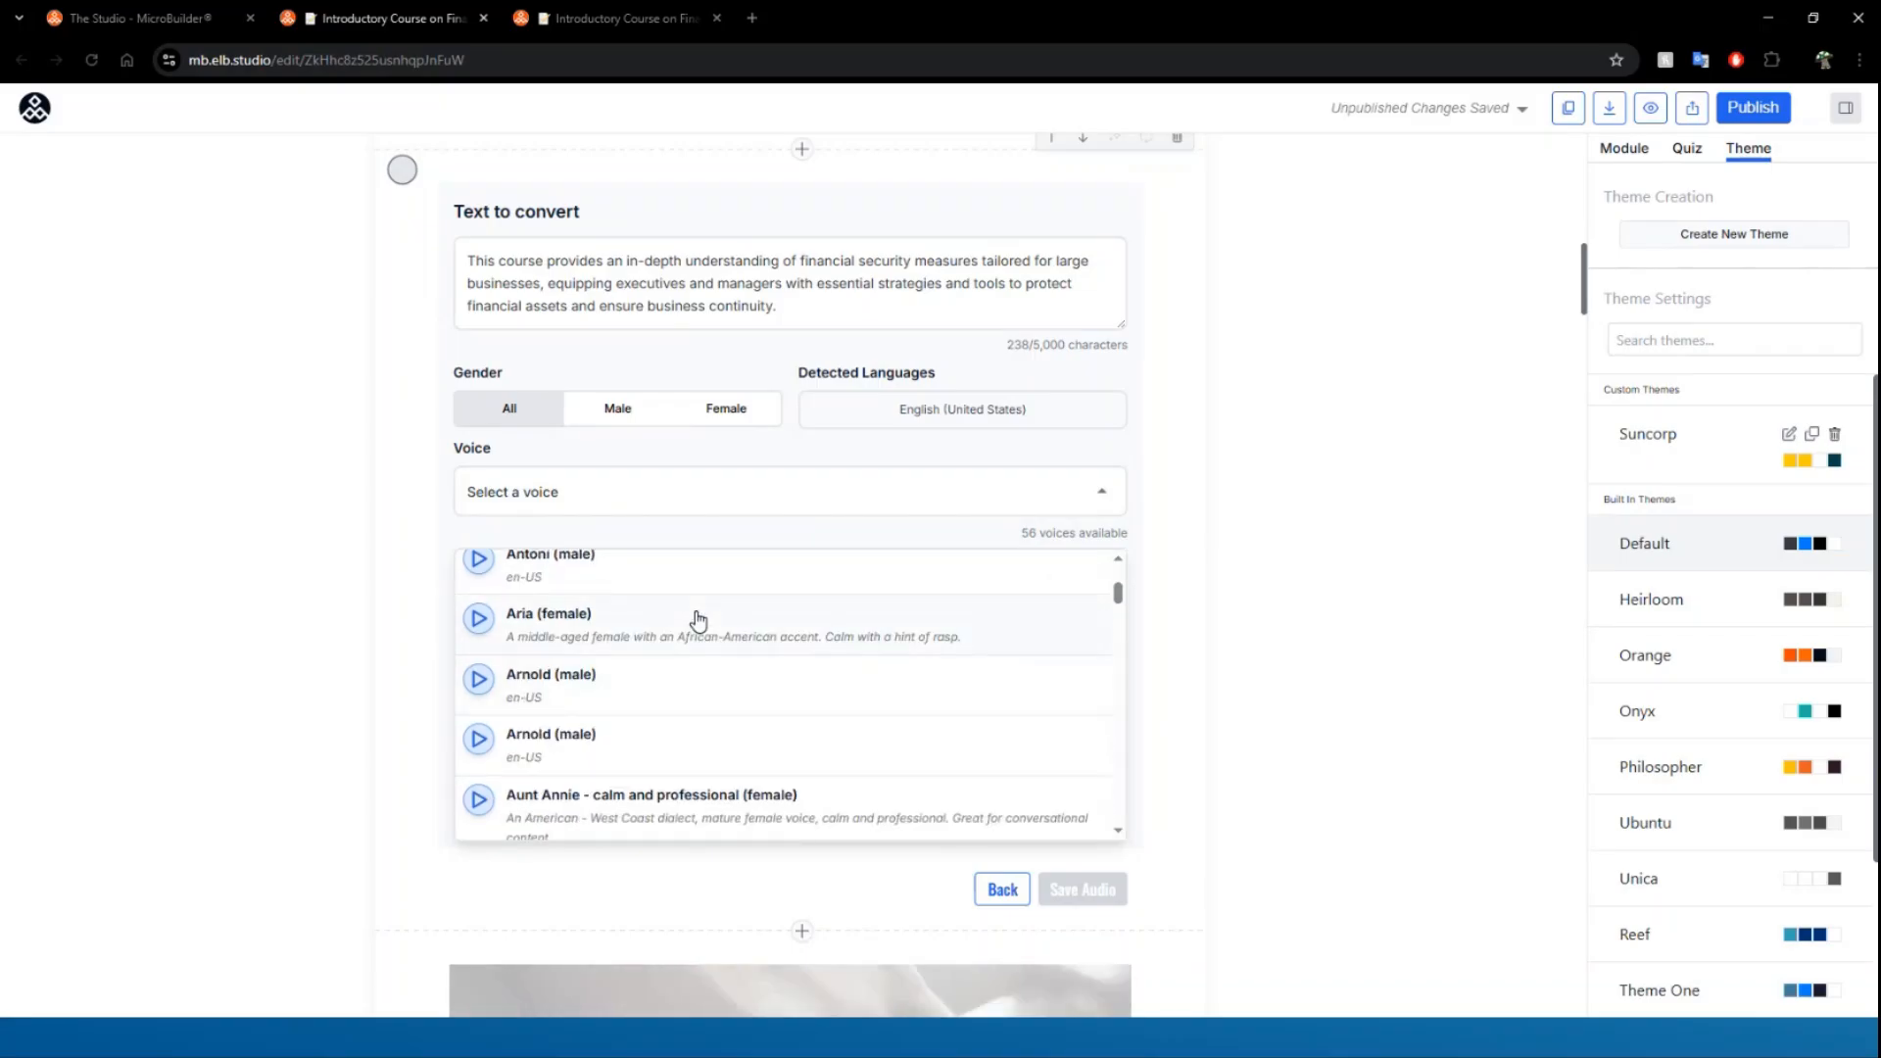
pyautogui.scroll(-2, 697, 621)
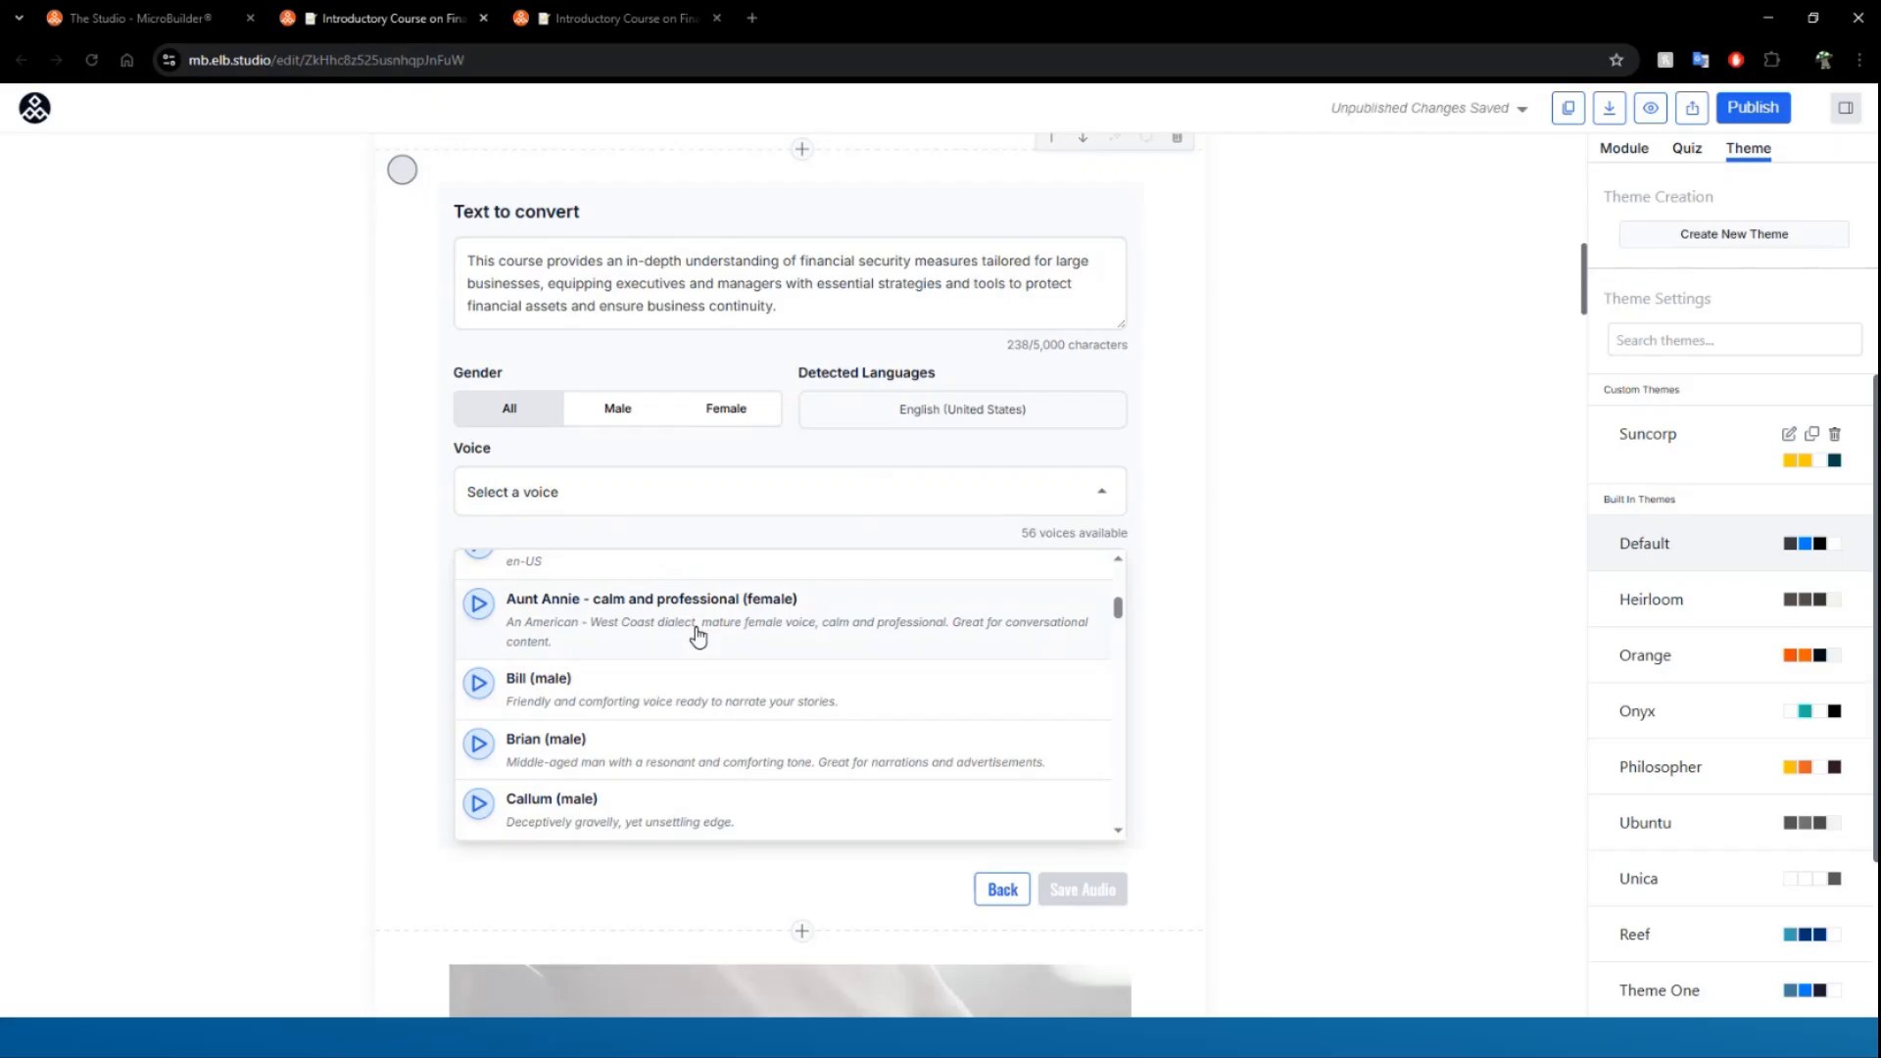
pyautogui.scroll(-1, 698, 637)
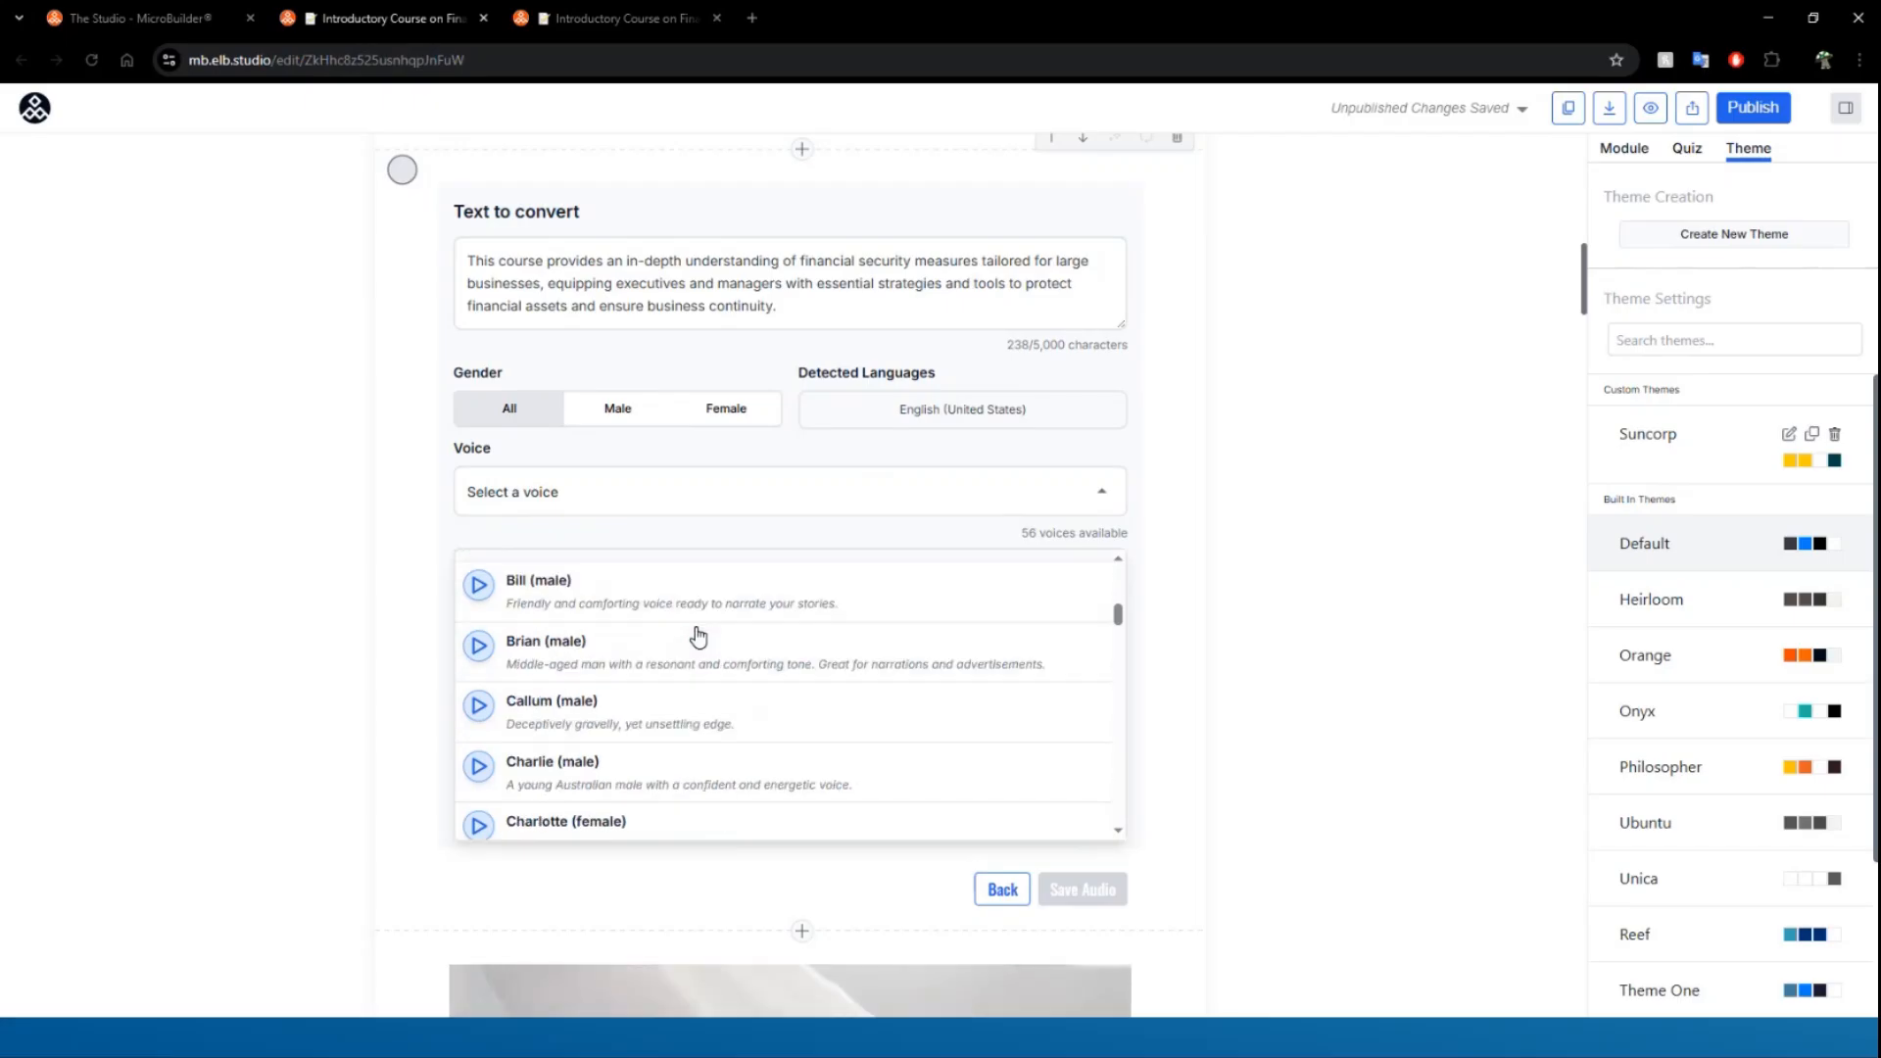
pyautogui.click(624, 774)
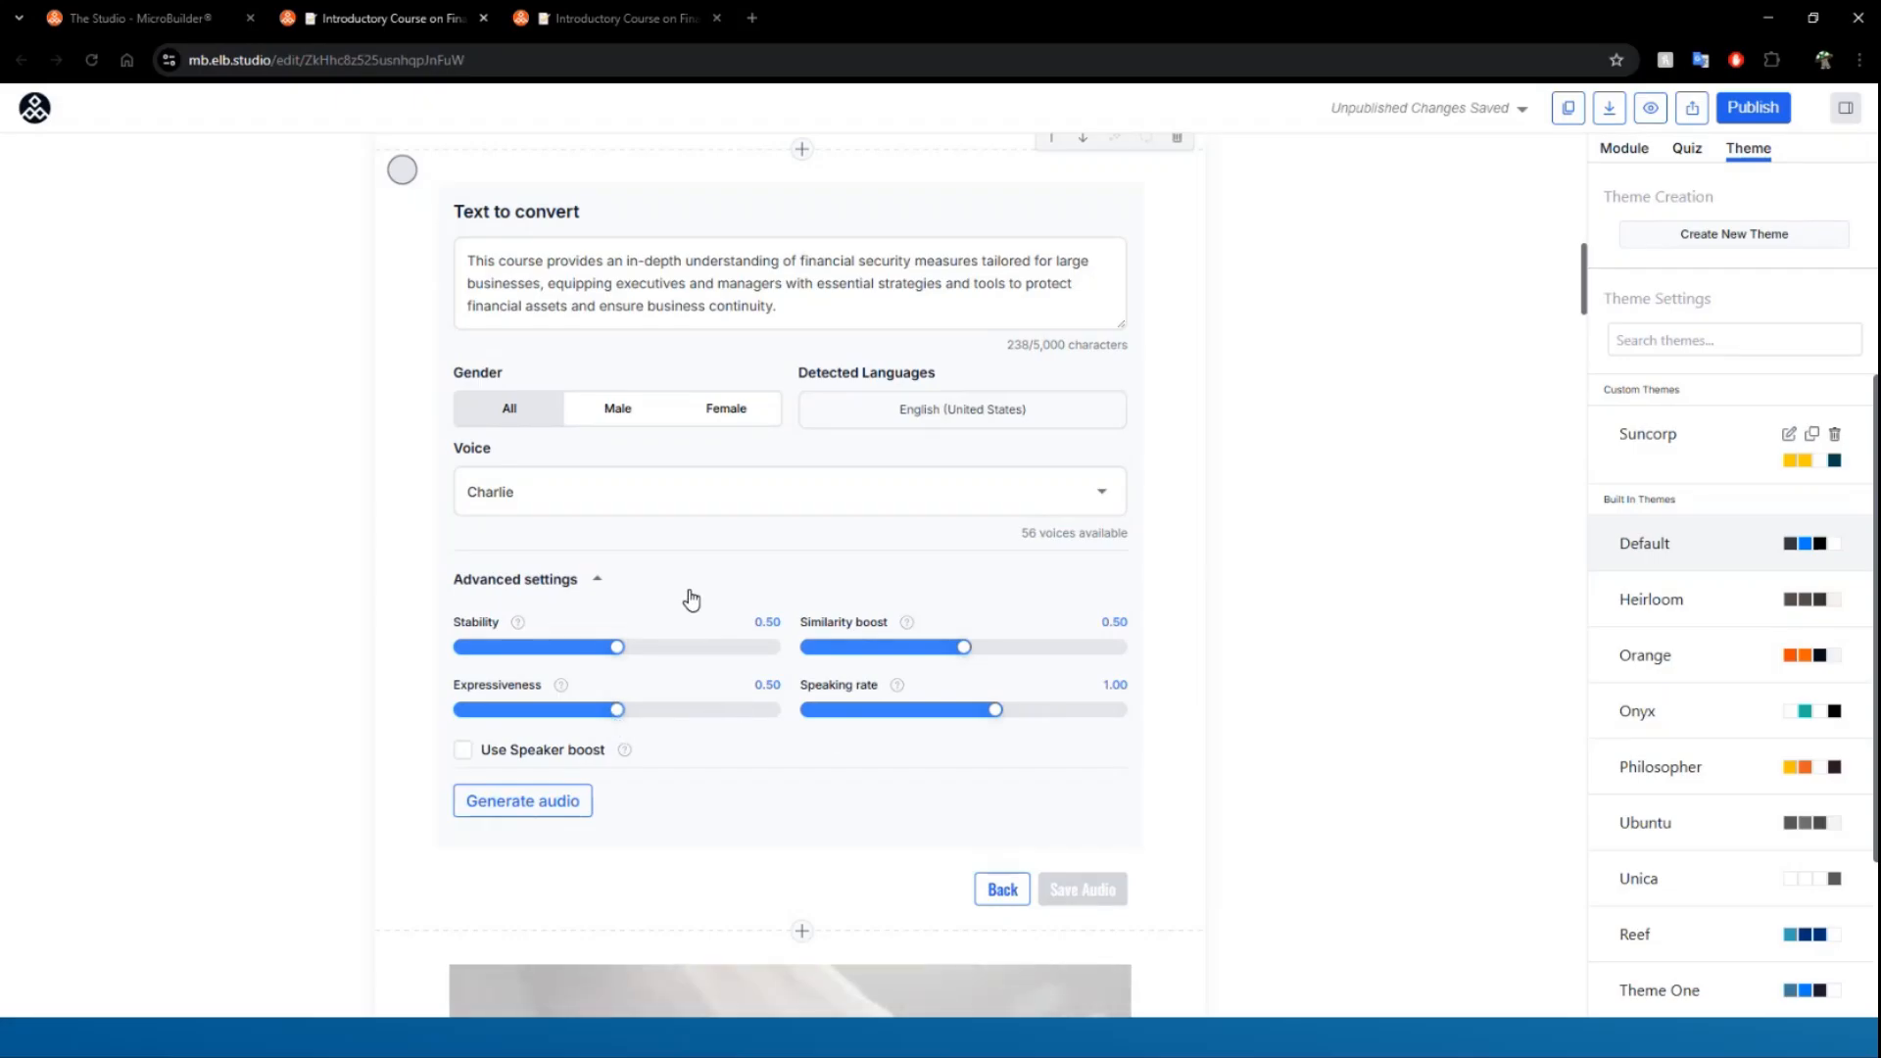
pyautogui.click(537, 803)
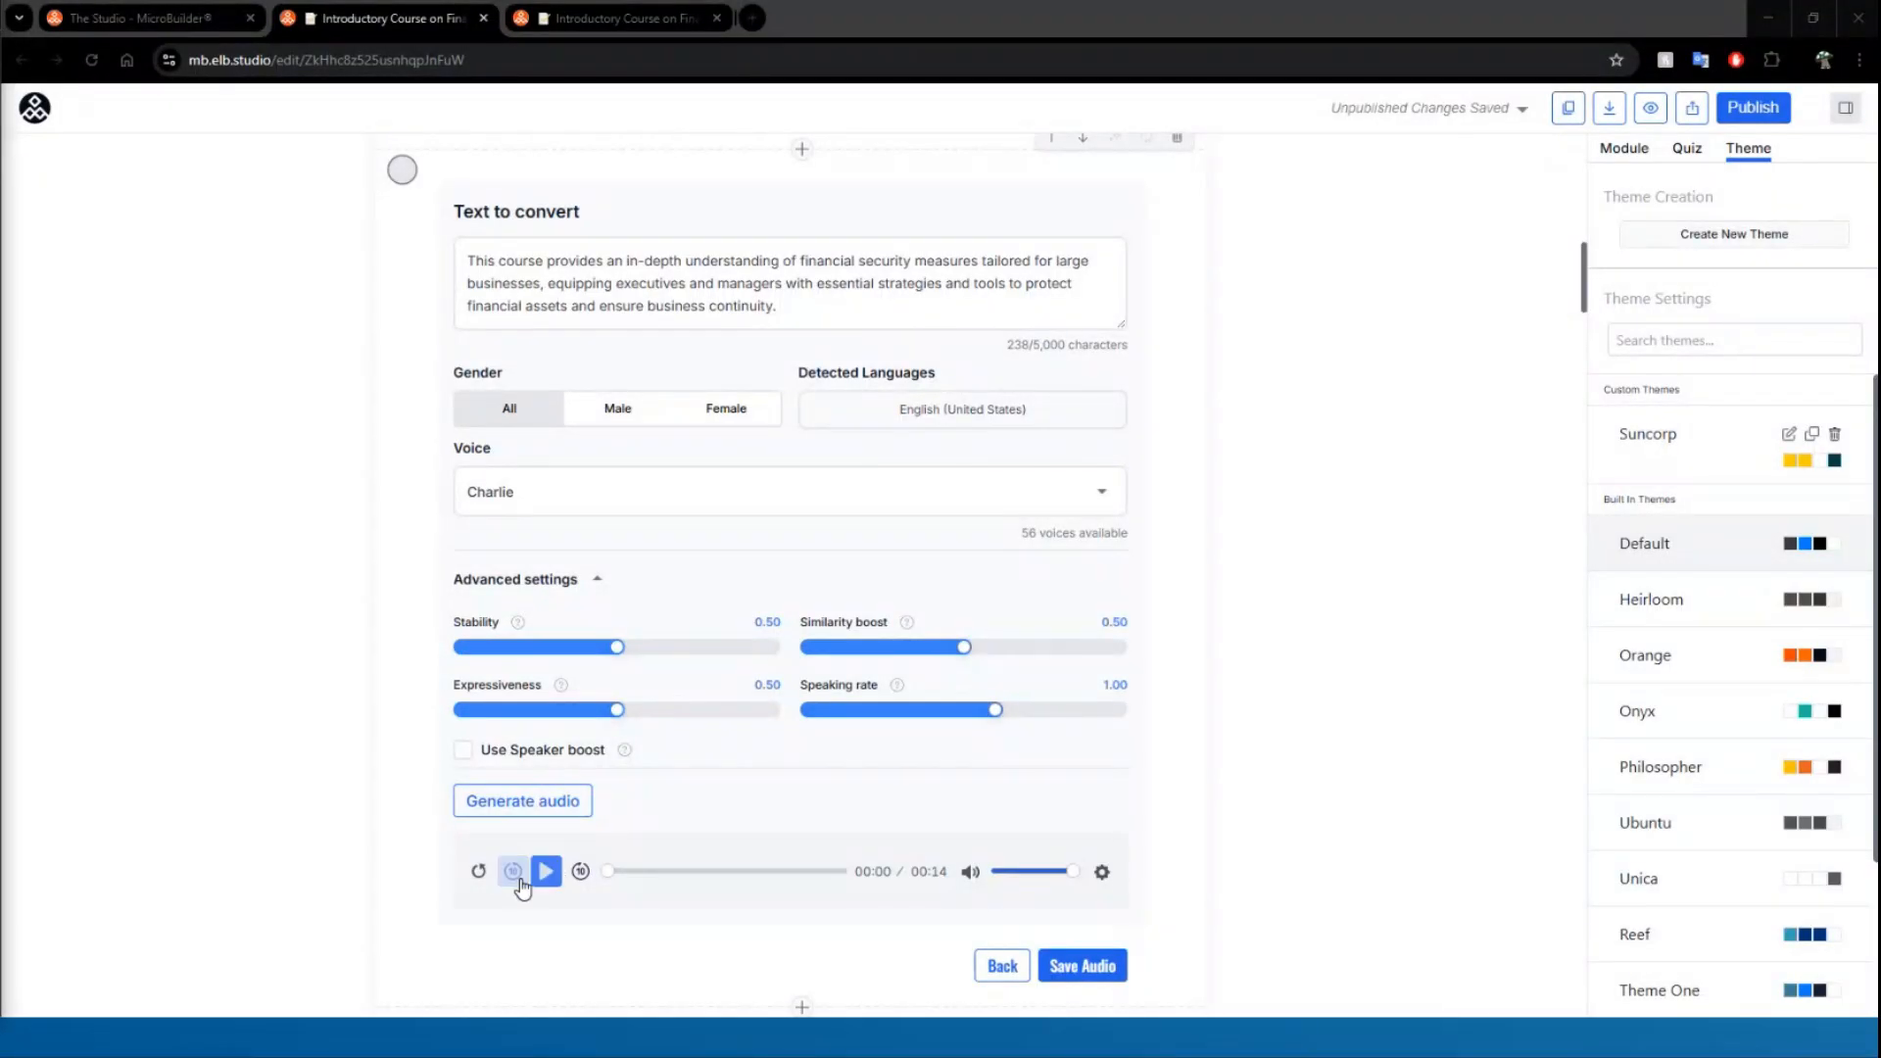
# - Preview part of the generated narration and save the audio to the block
pyautogui.click(547, 872)
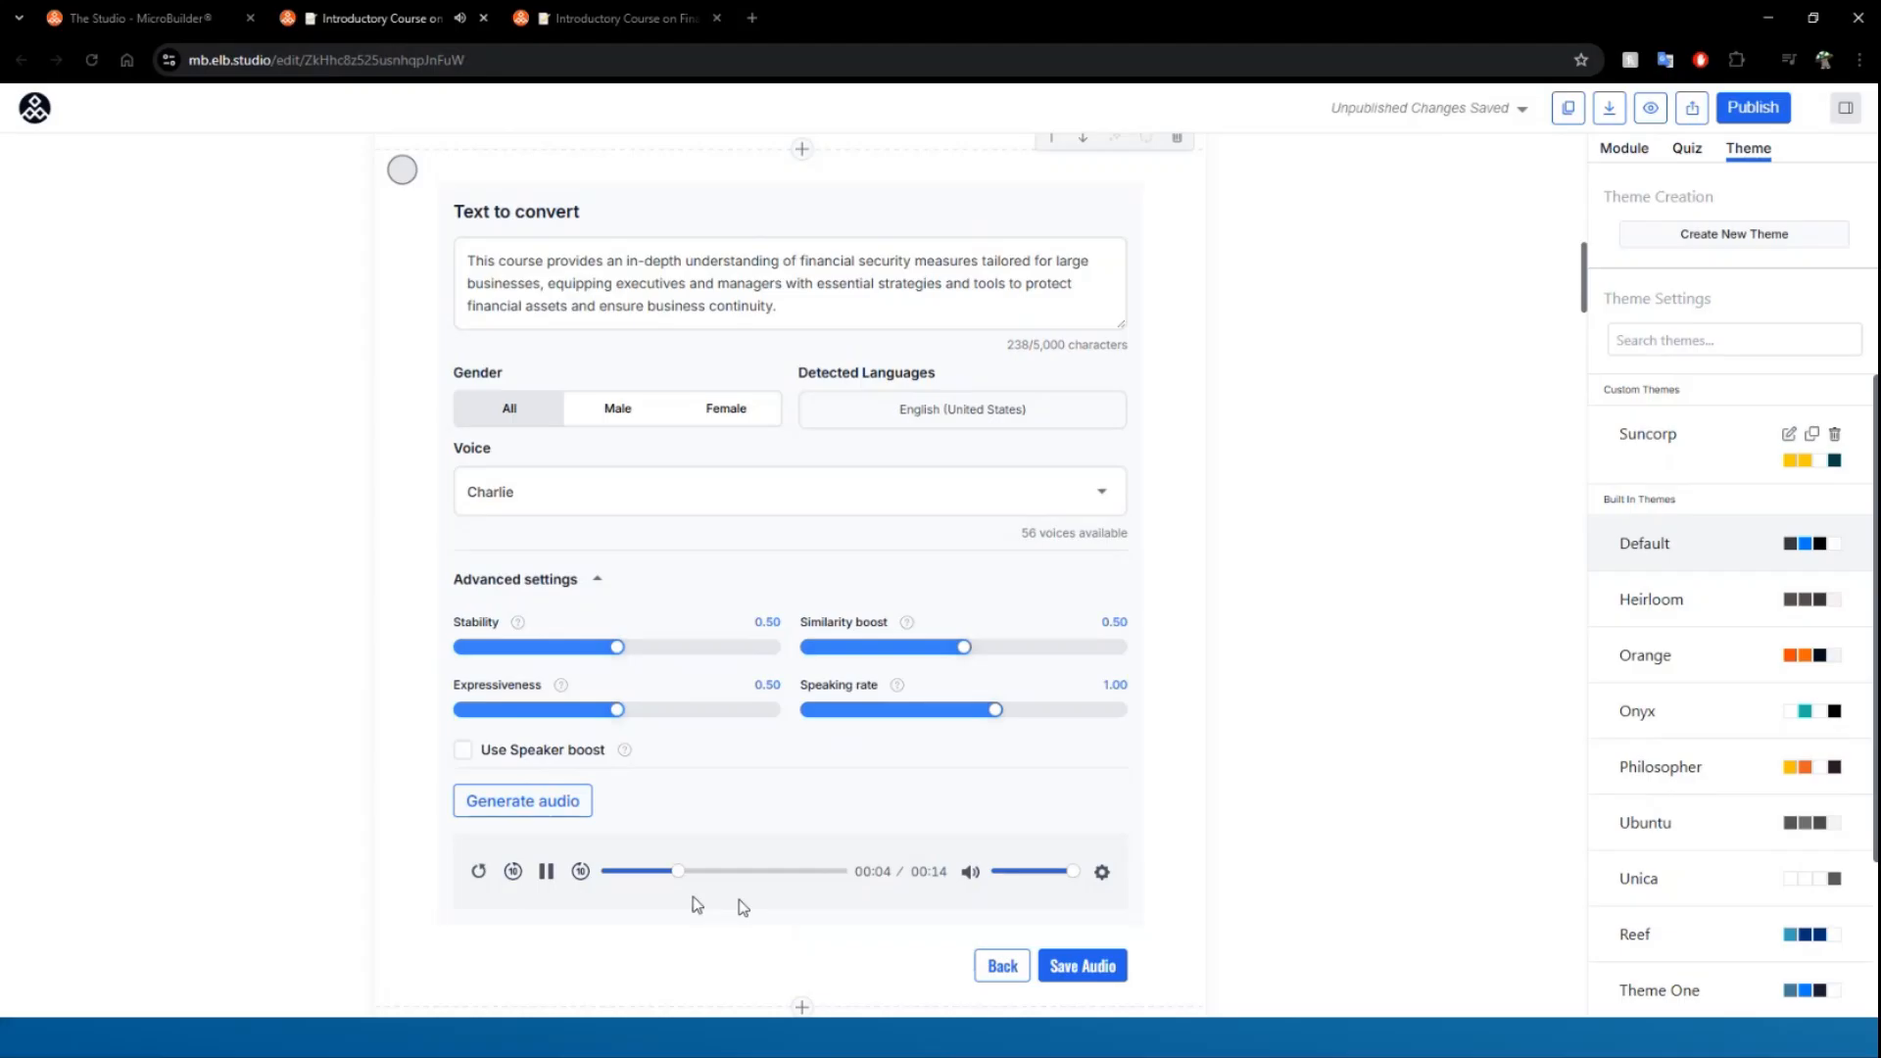
pyautogui.click(546, 870)
pyautogui.scroll(-1, 739, 743)
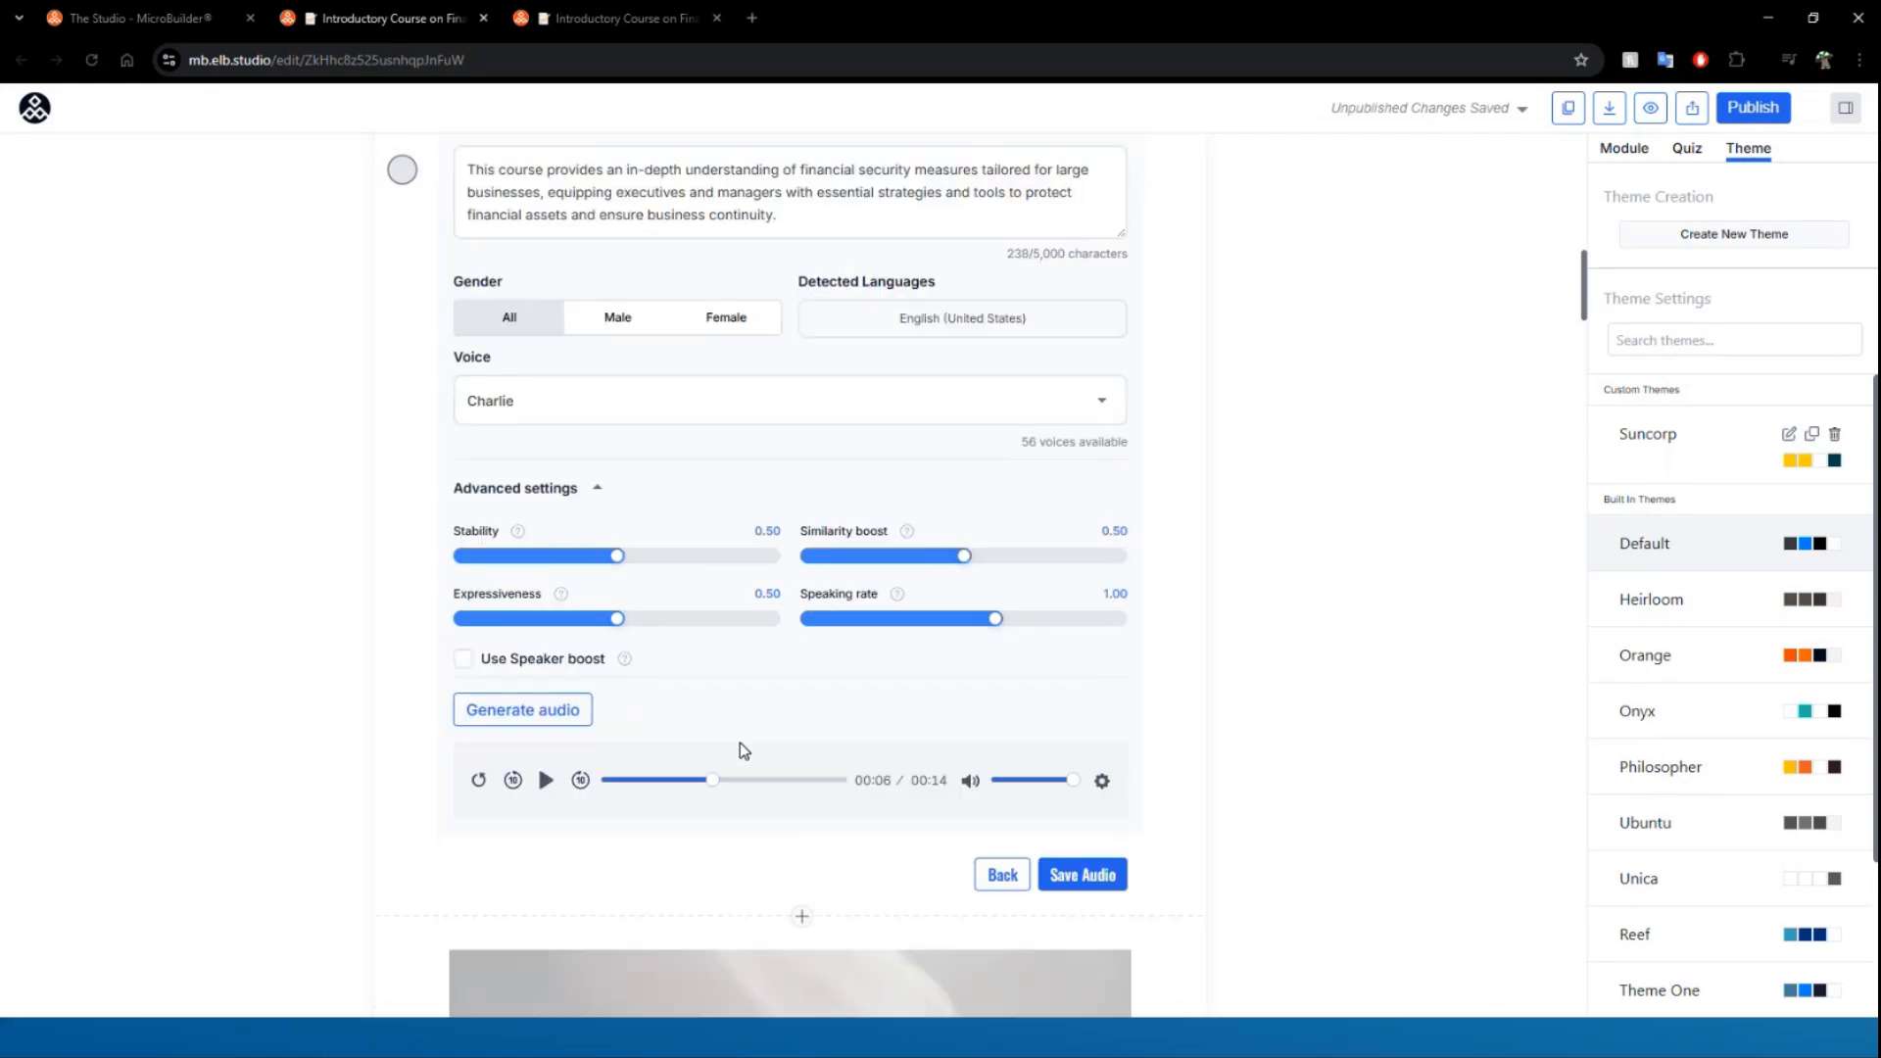
pyautogui.click(1108, 867)
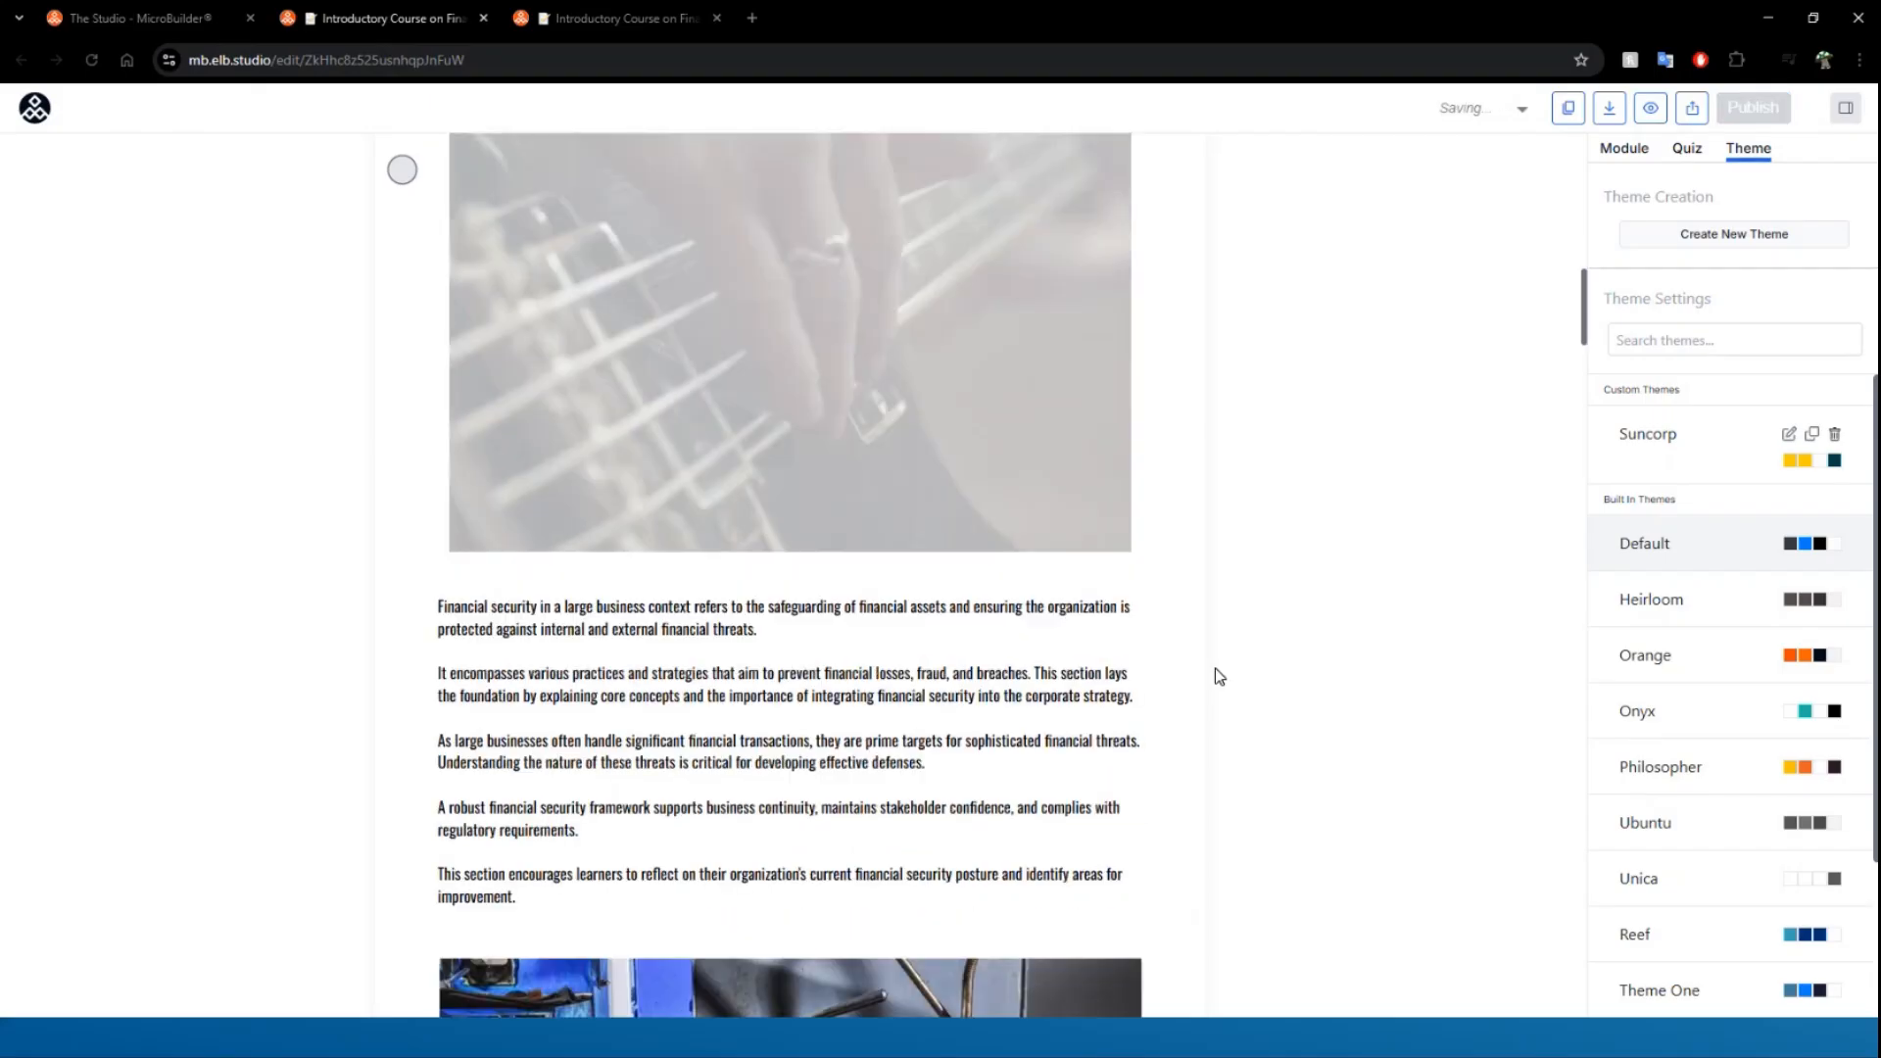
pyautogui.scroll(2, 1170, 708)
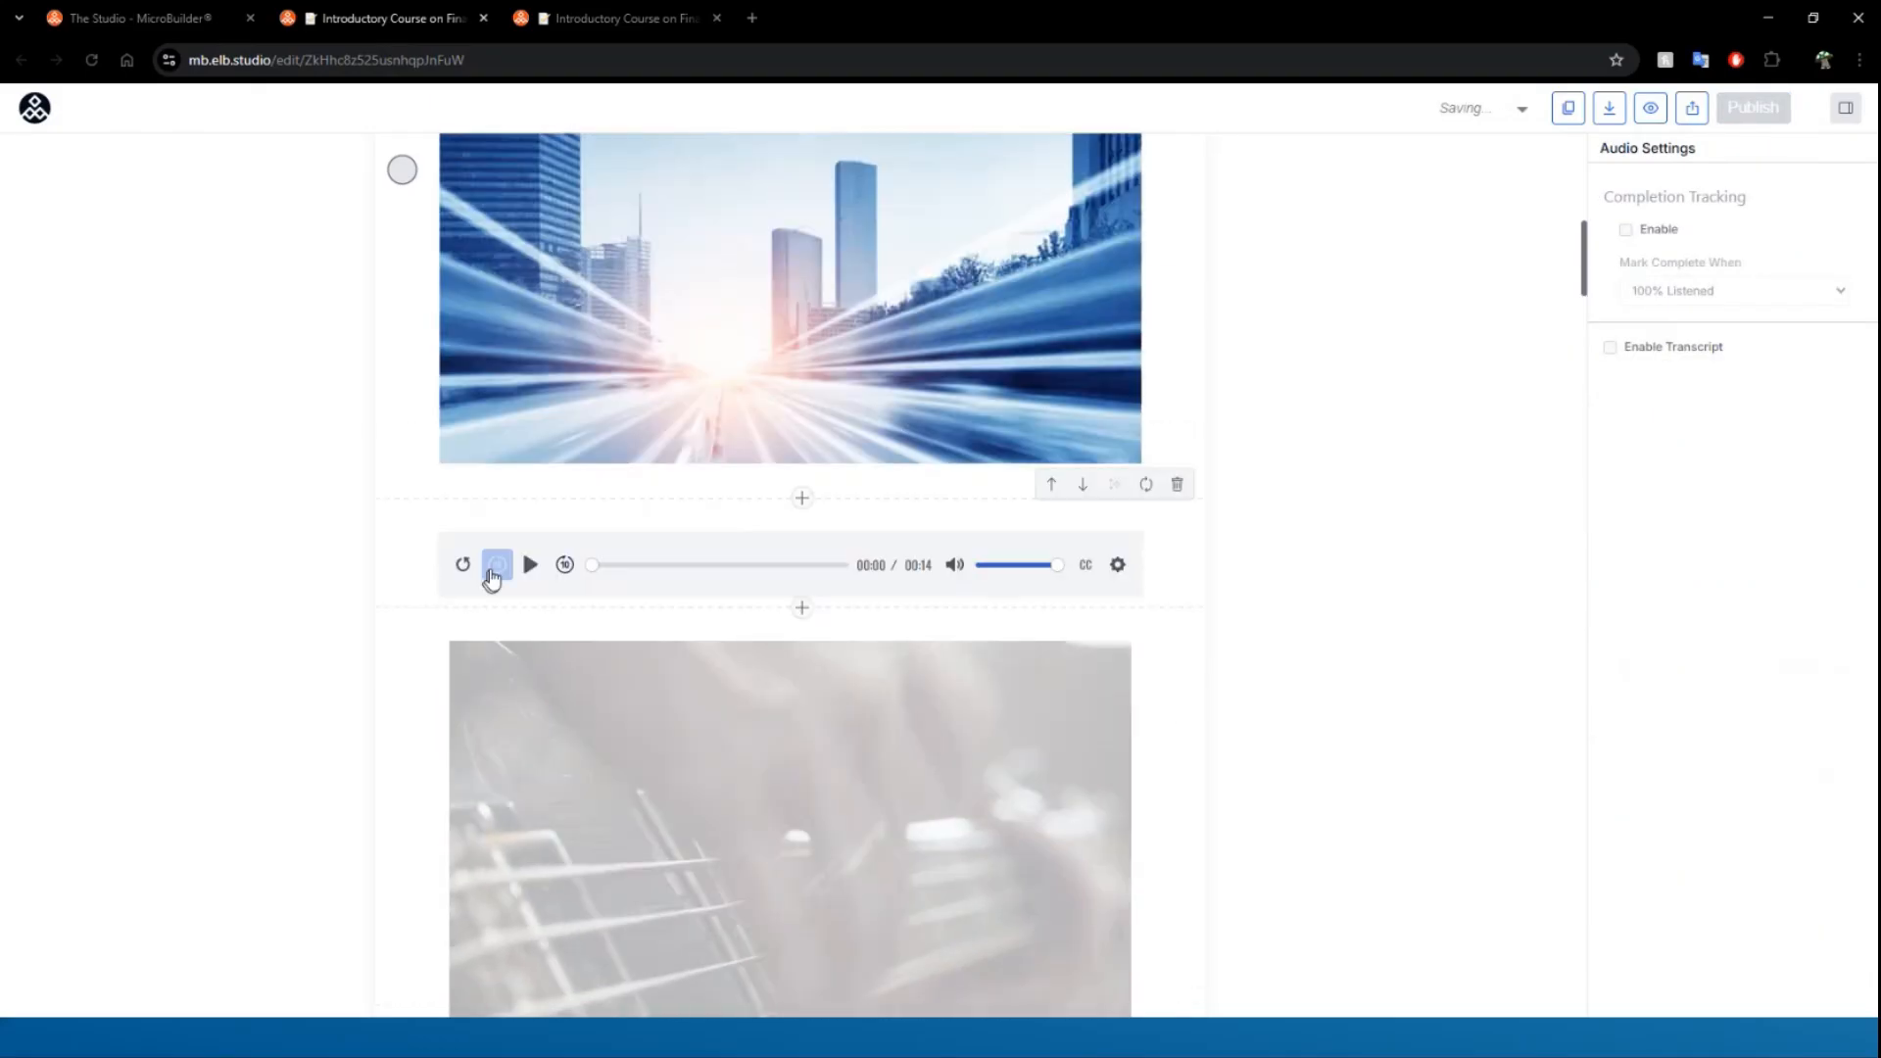
pyautogui.click(1086, 570)
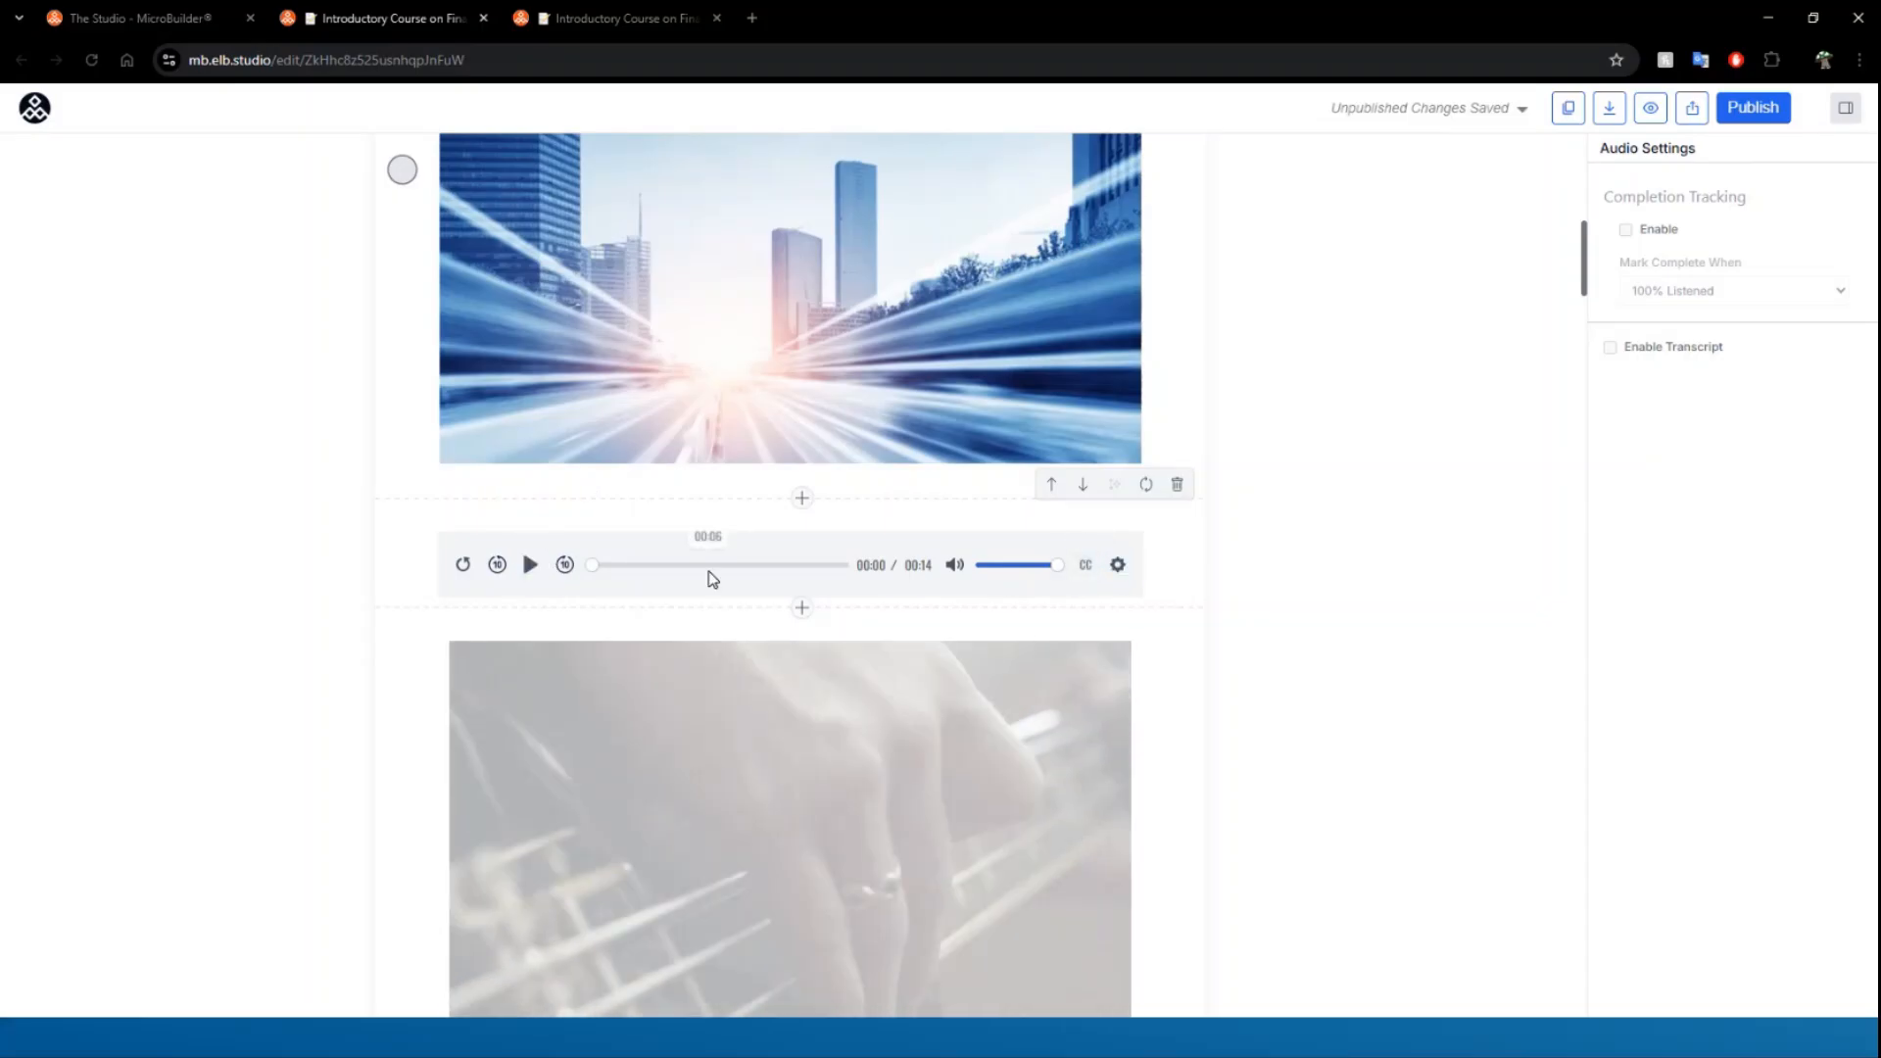
# - Add an Avatar block below the audio player and choose the man in the dark blue open shirt as avatar
pyautogui.click(801, 615)
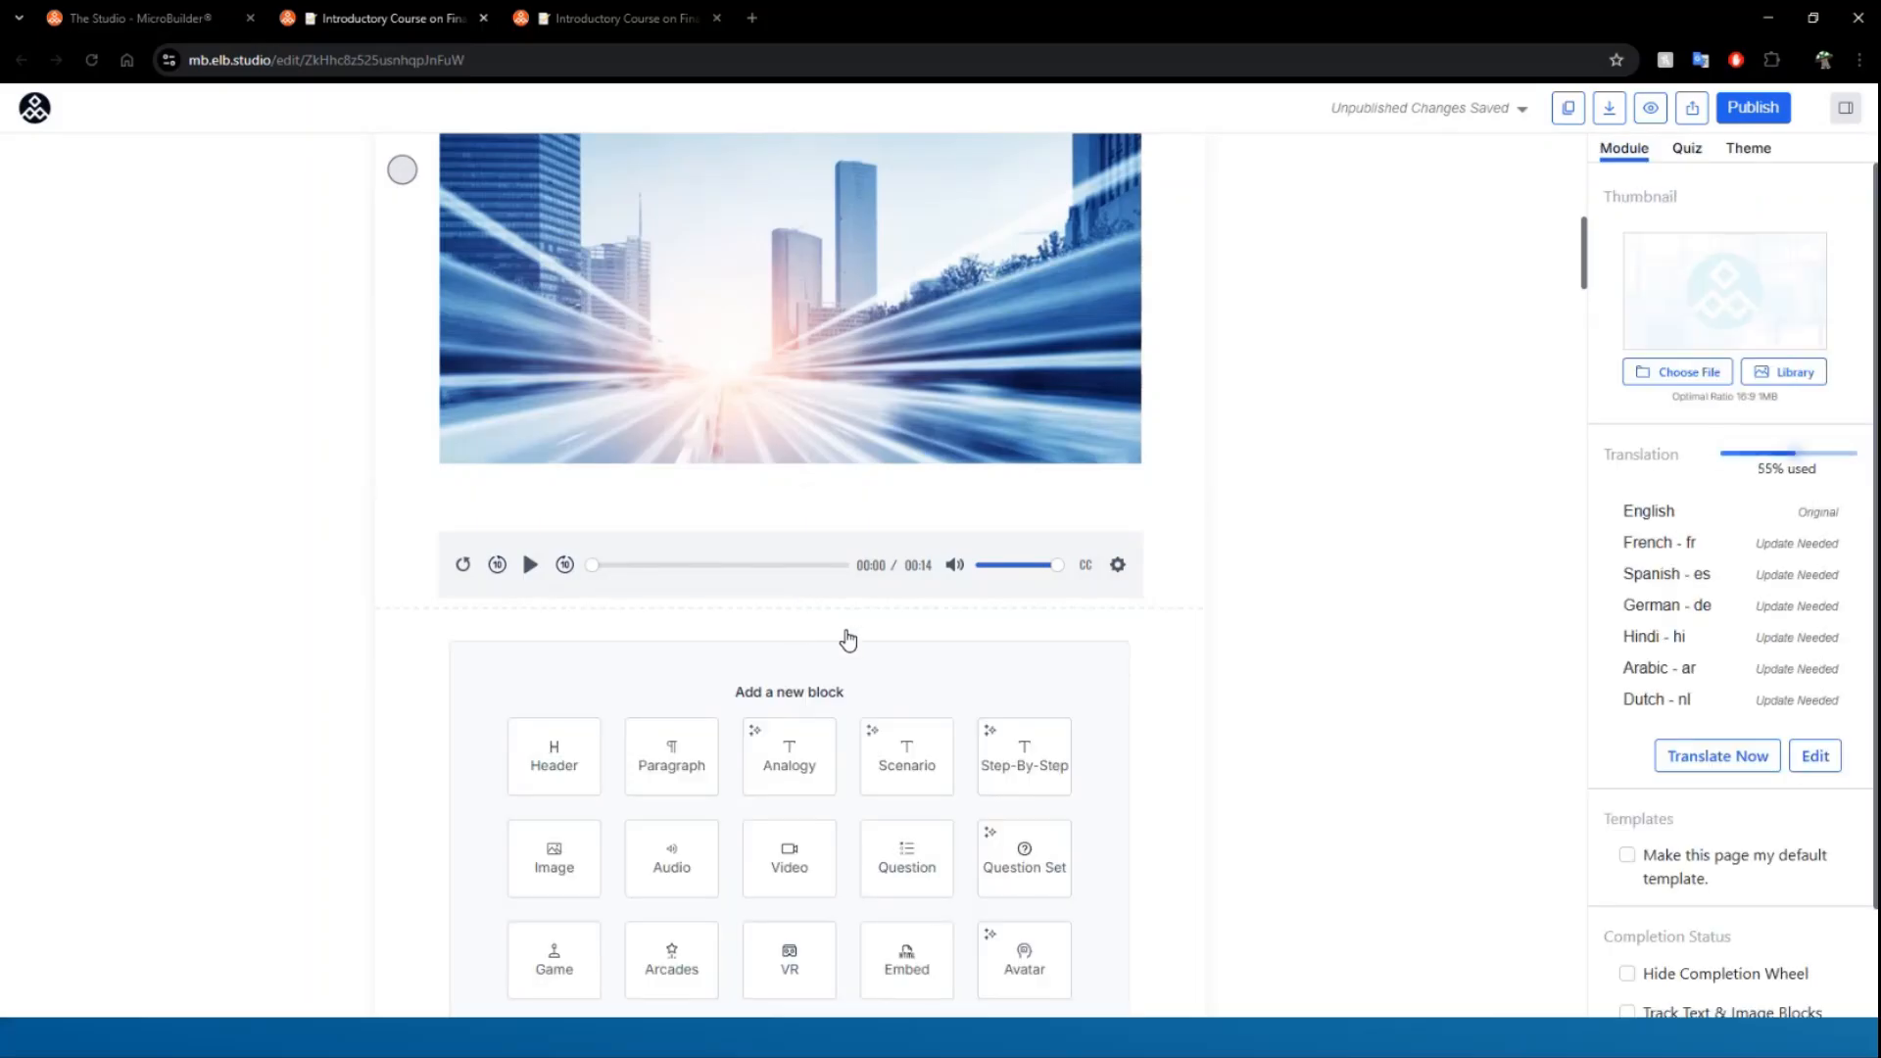
pyautogui.scroll(-2, 843, 640)
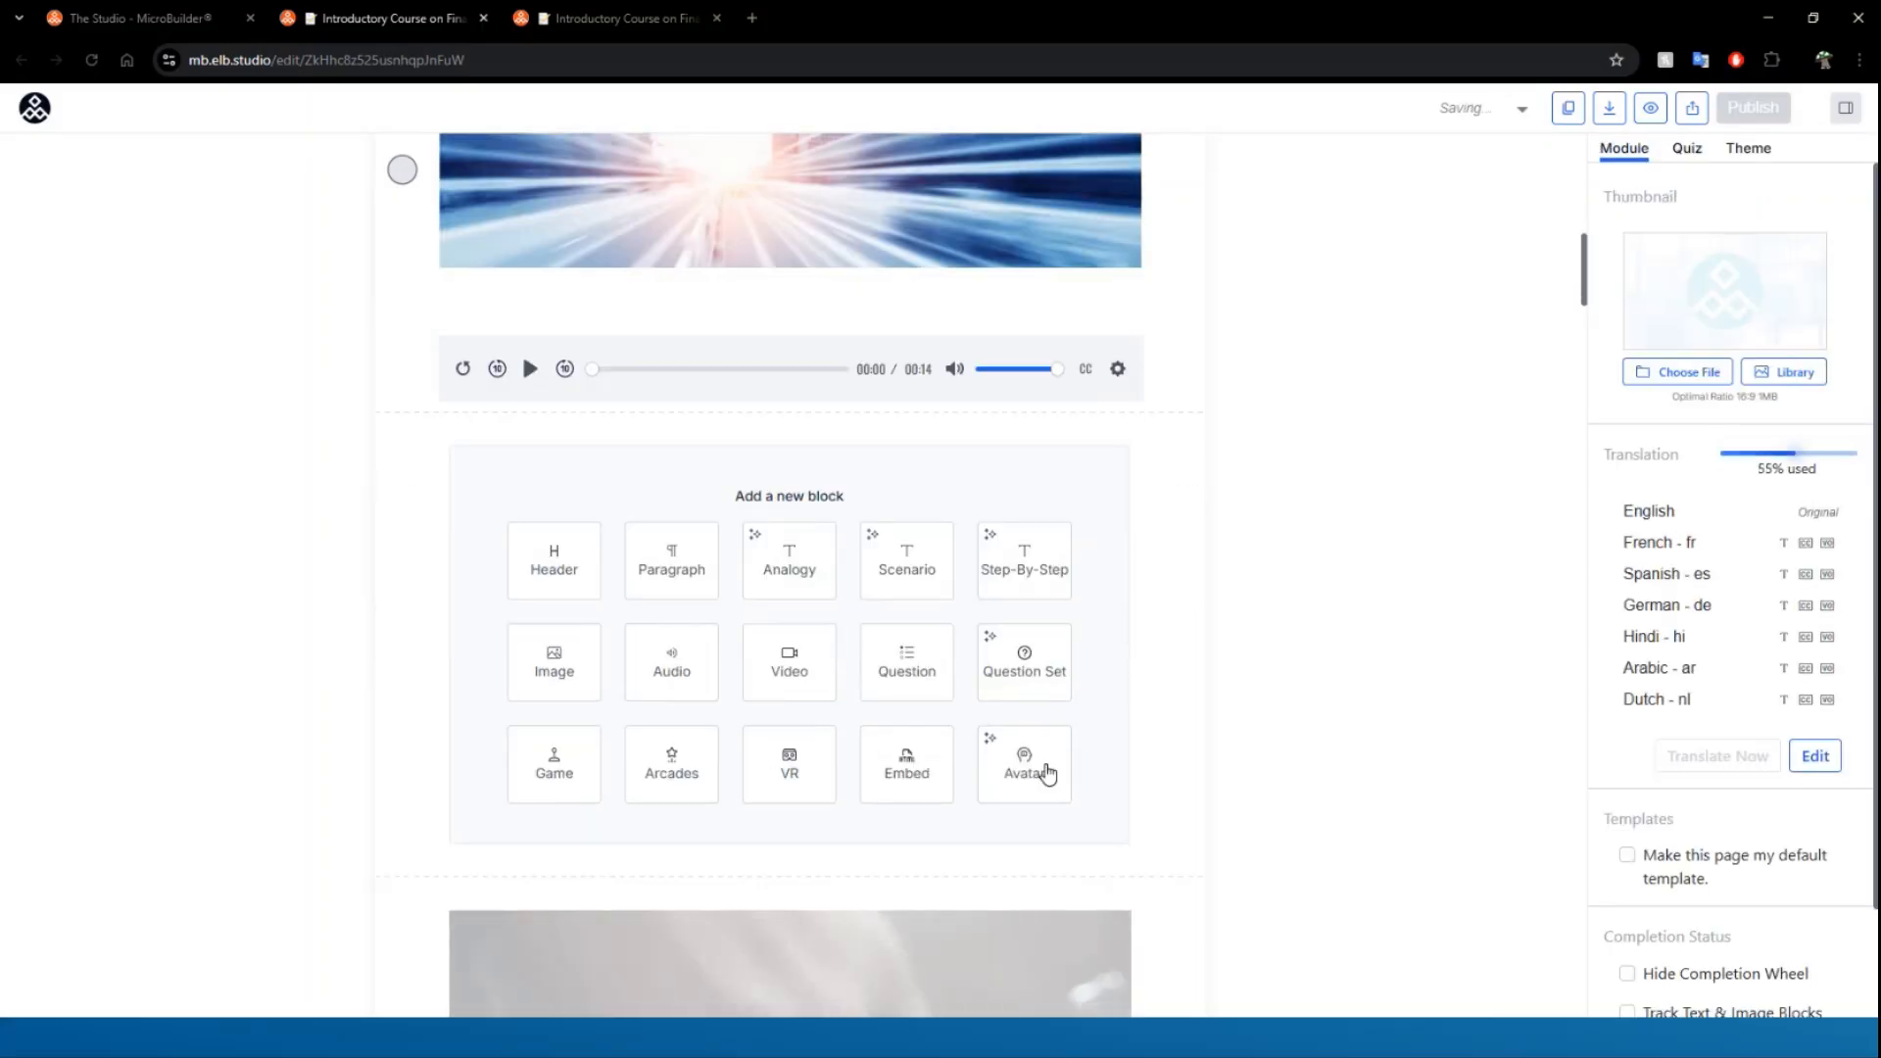
pyautogui.click(1027, 764)
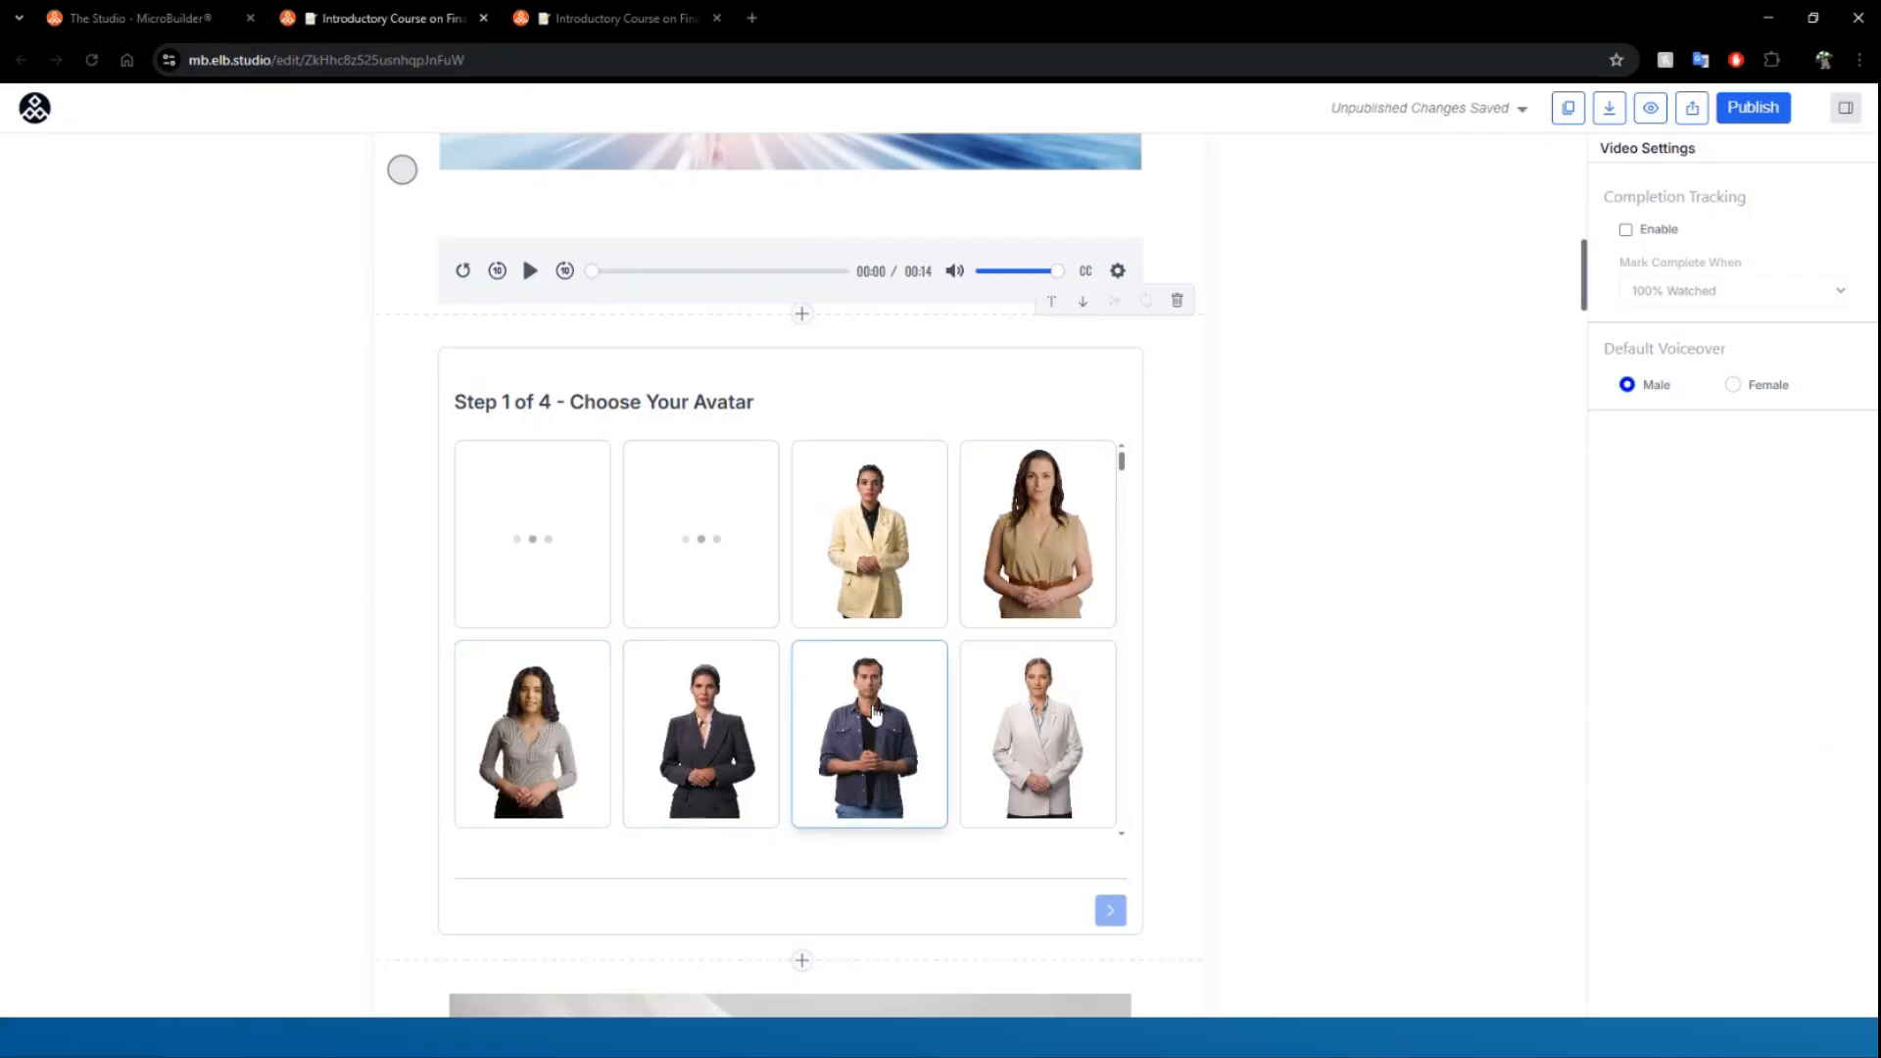
pyautogui.click(887, 730)
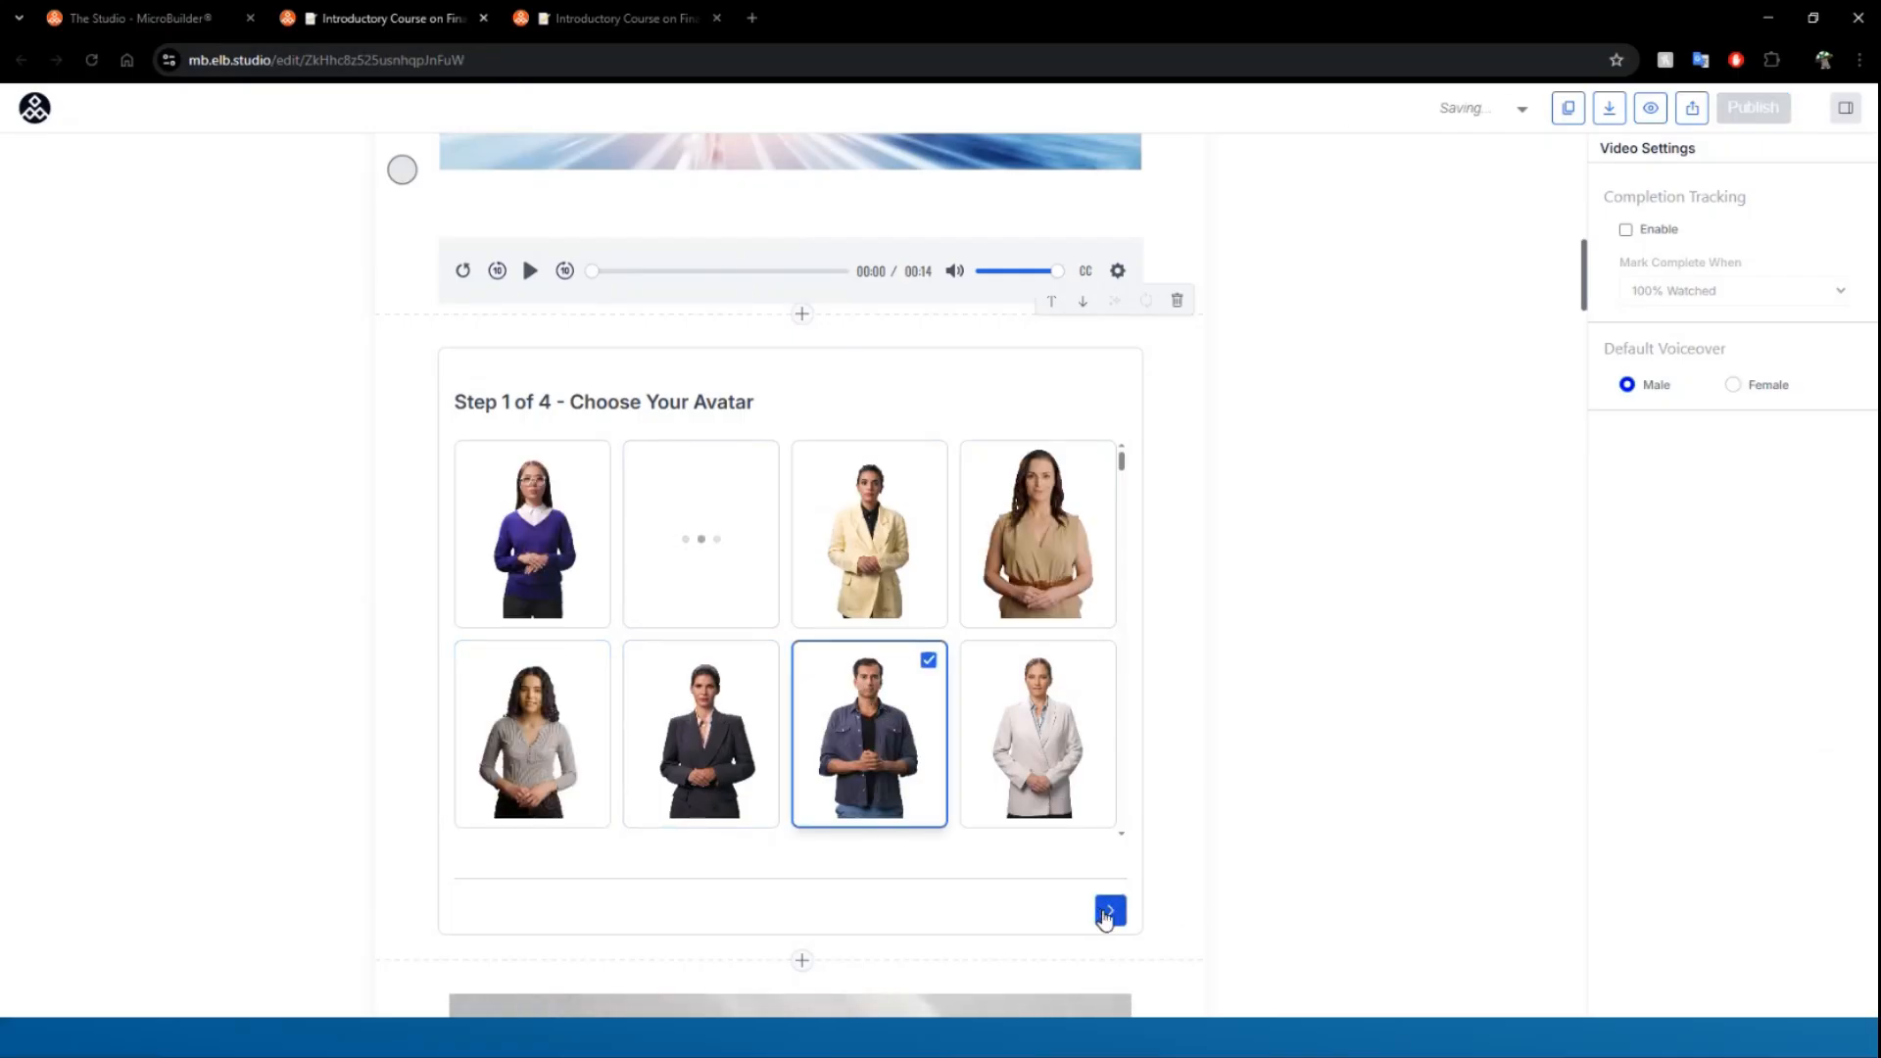
pyautogui.click(1110, 910)
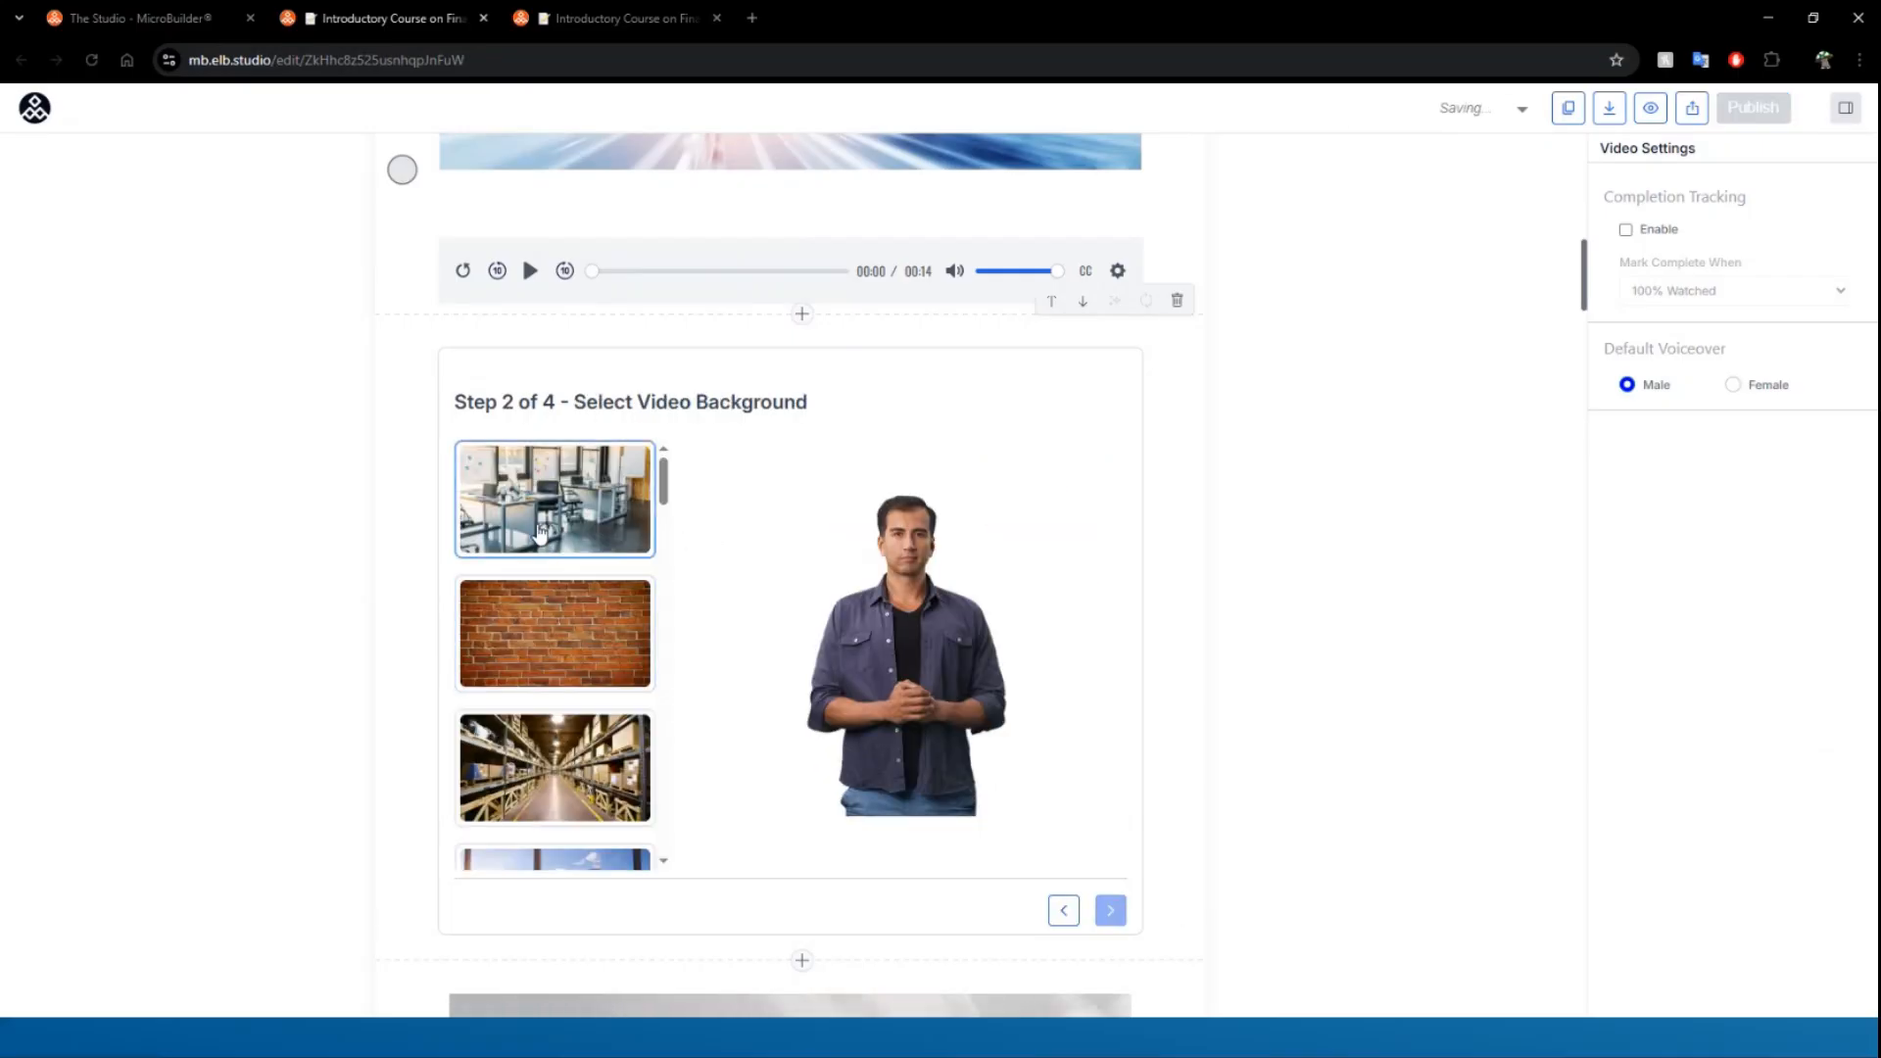
# - Set the avatar video's background to plain white and continue to the audio script
pyautogui.scroll(-2, 539, 550)
pyautogui.scroll(1, 539, 550)
pyautogui.scroll(-10, 539, 550)
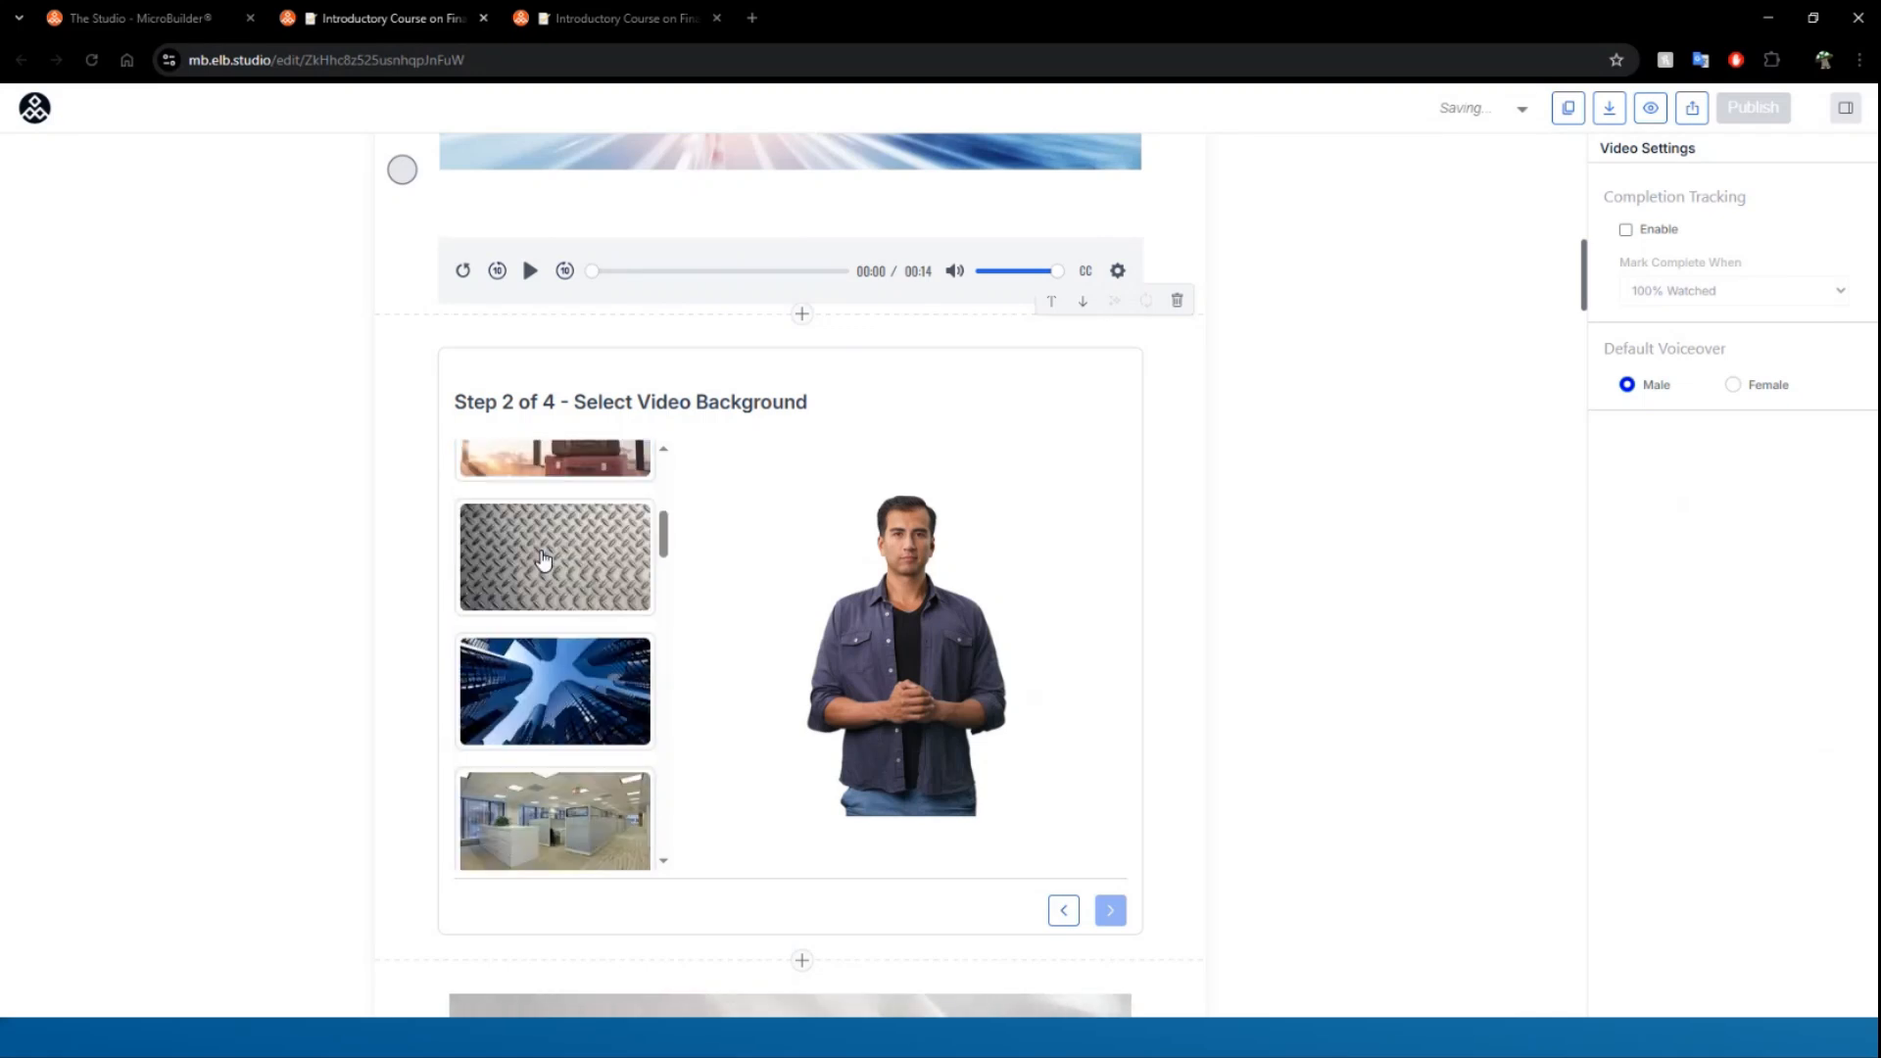
pyautogui.scroll(-10, 544, 560)
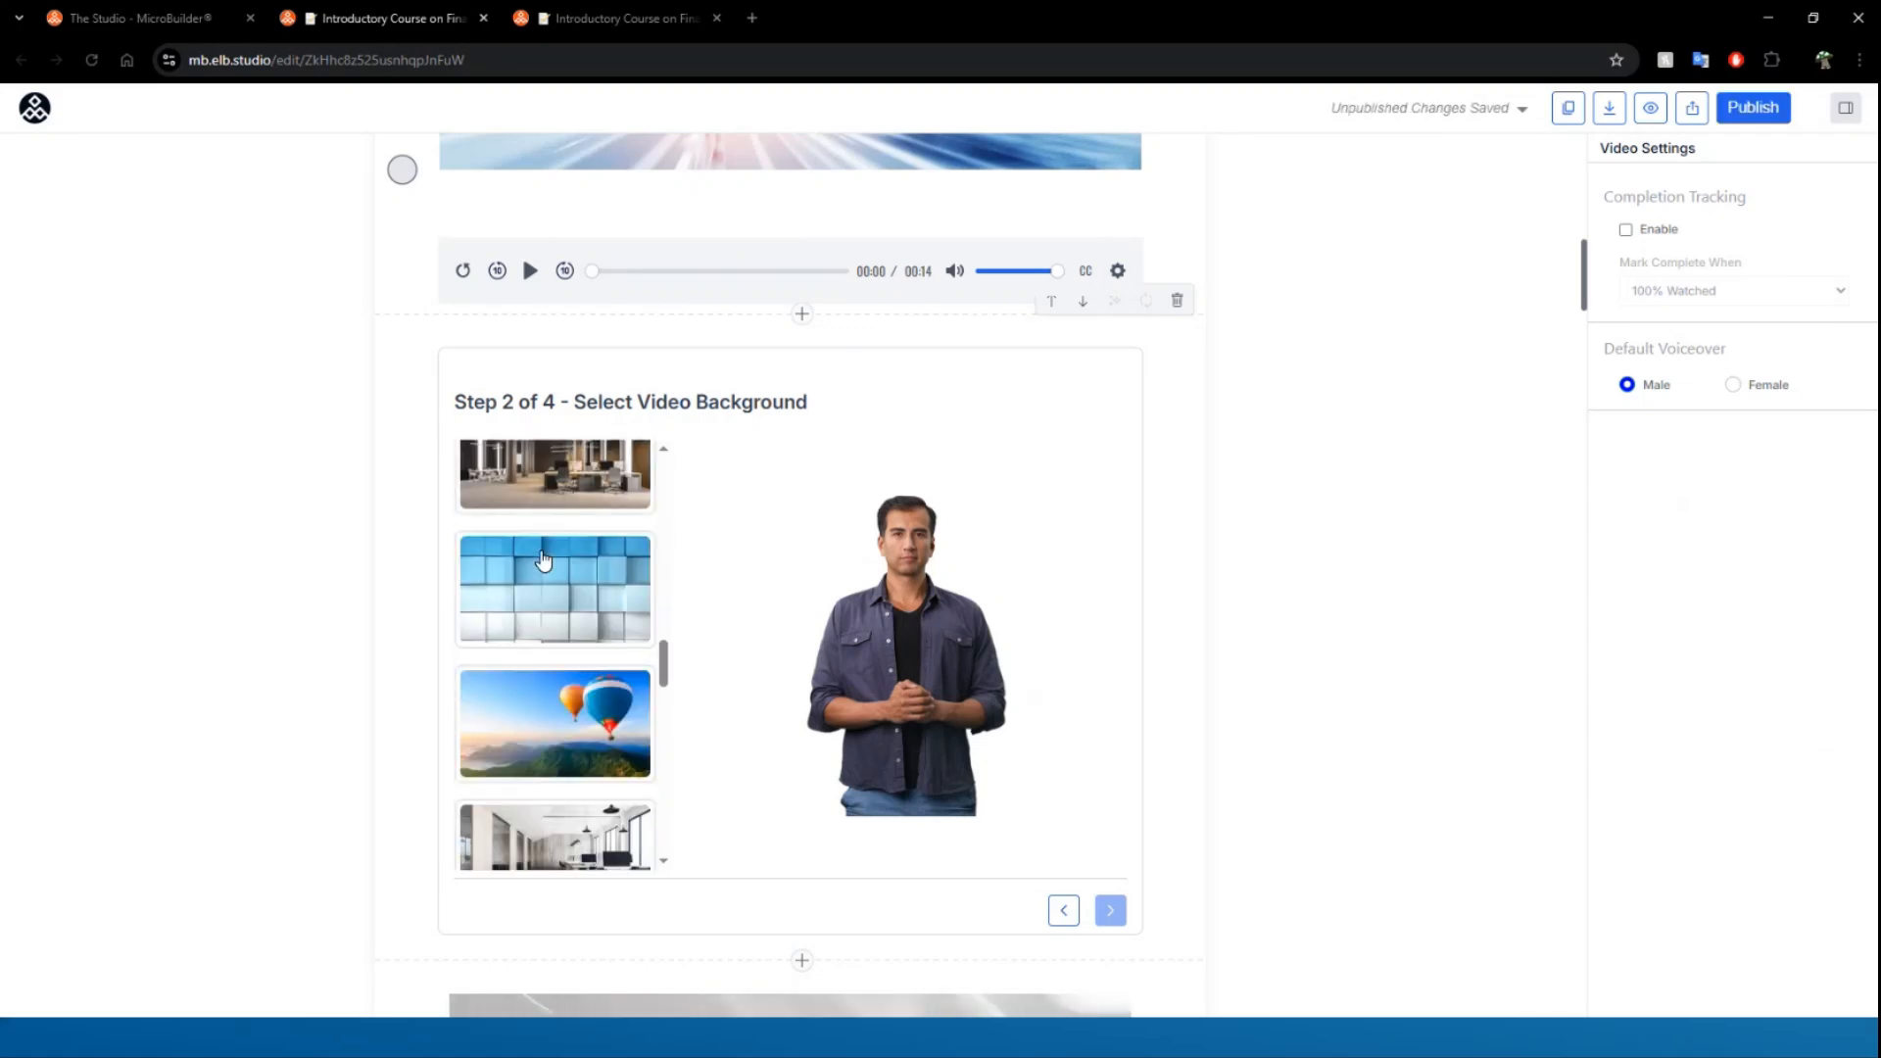
pyautogui.scroll(-8, 543, 559)
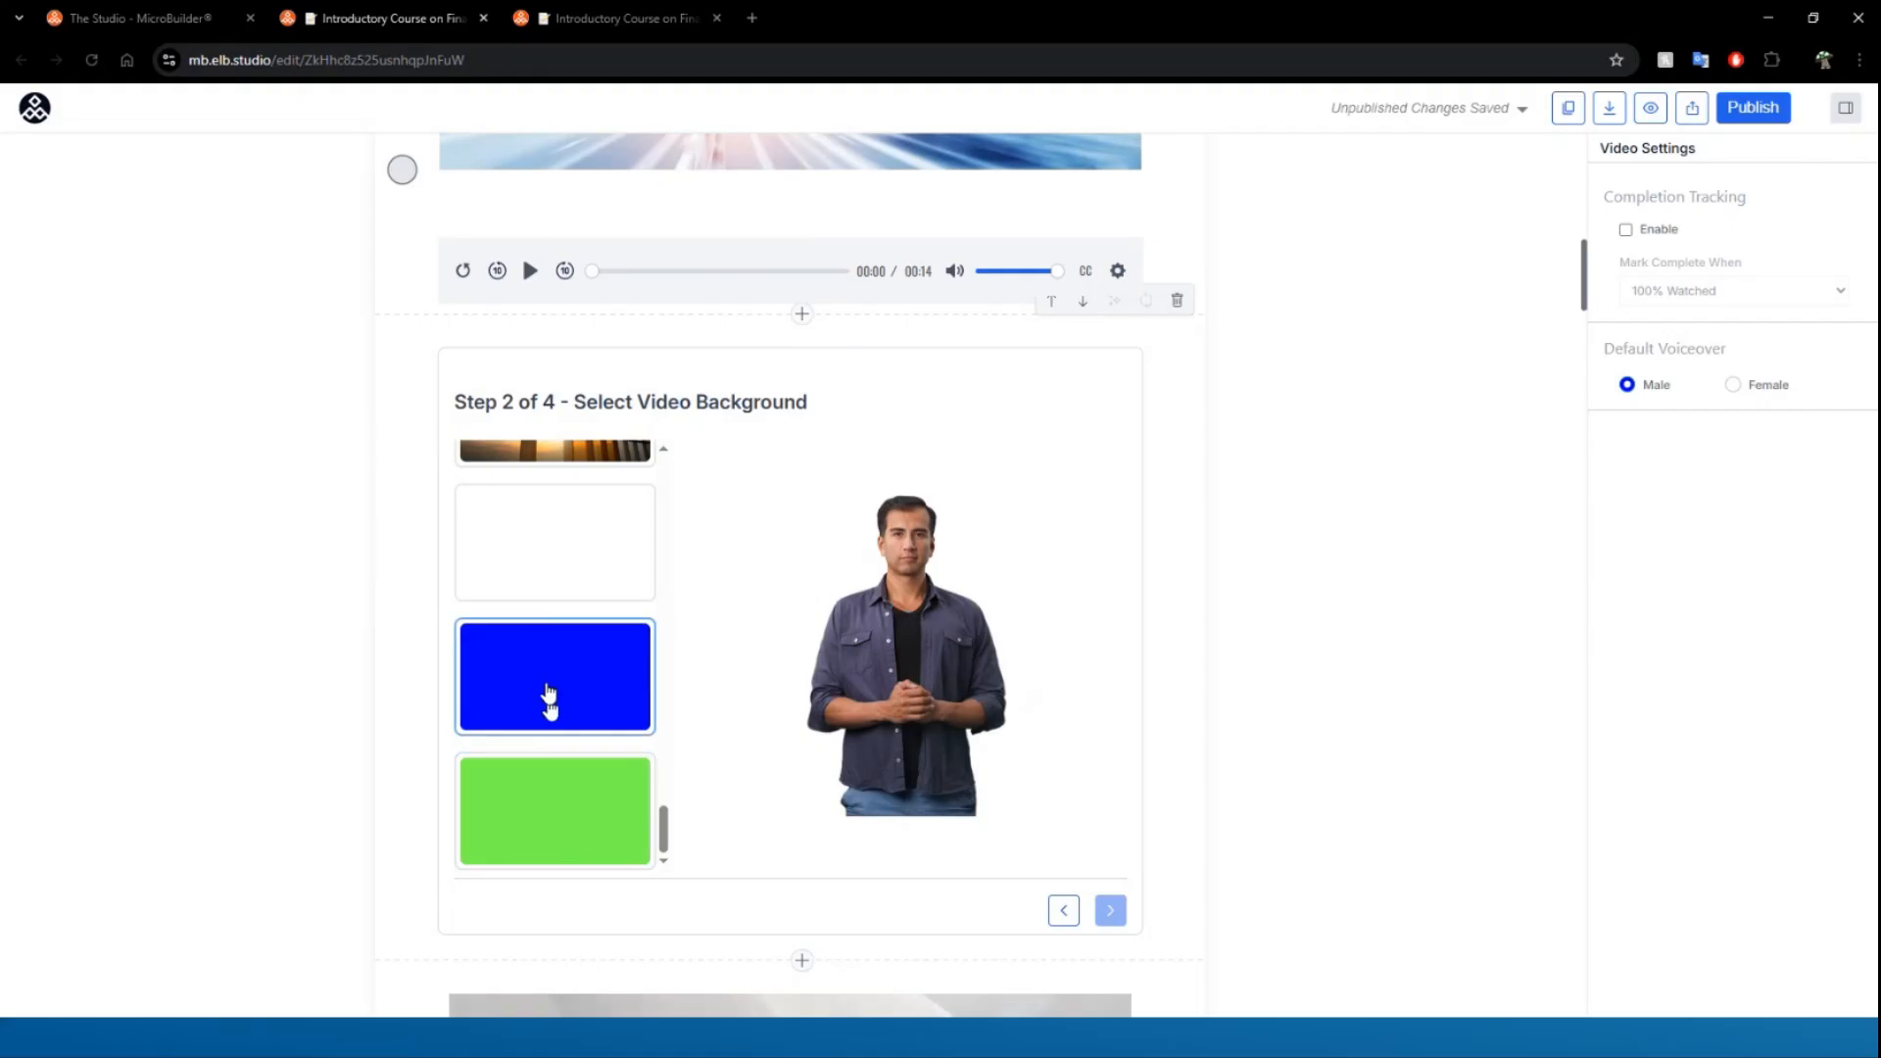
pyautogui.click(561, 533)
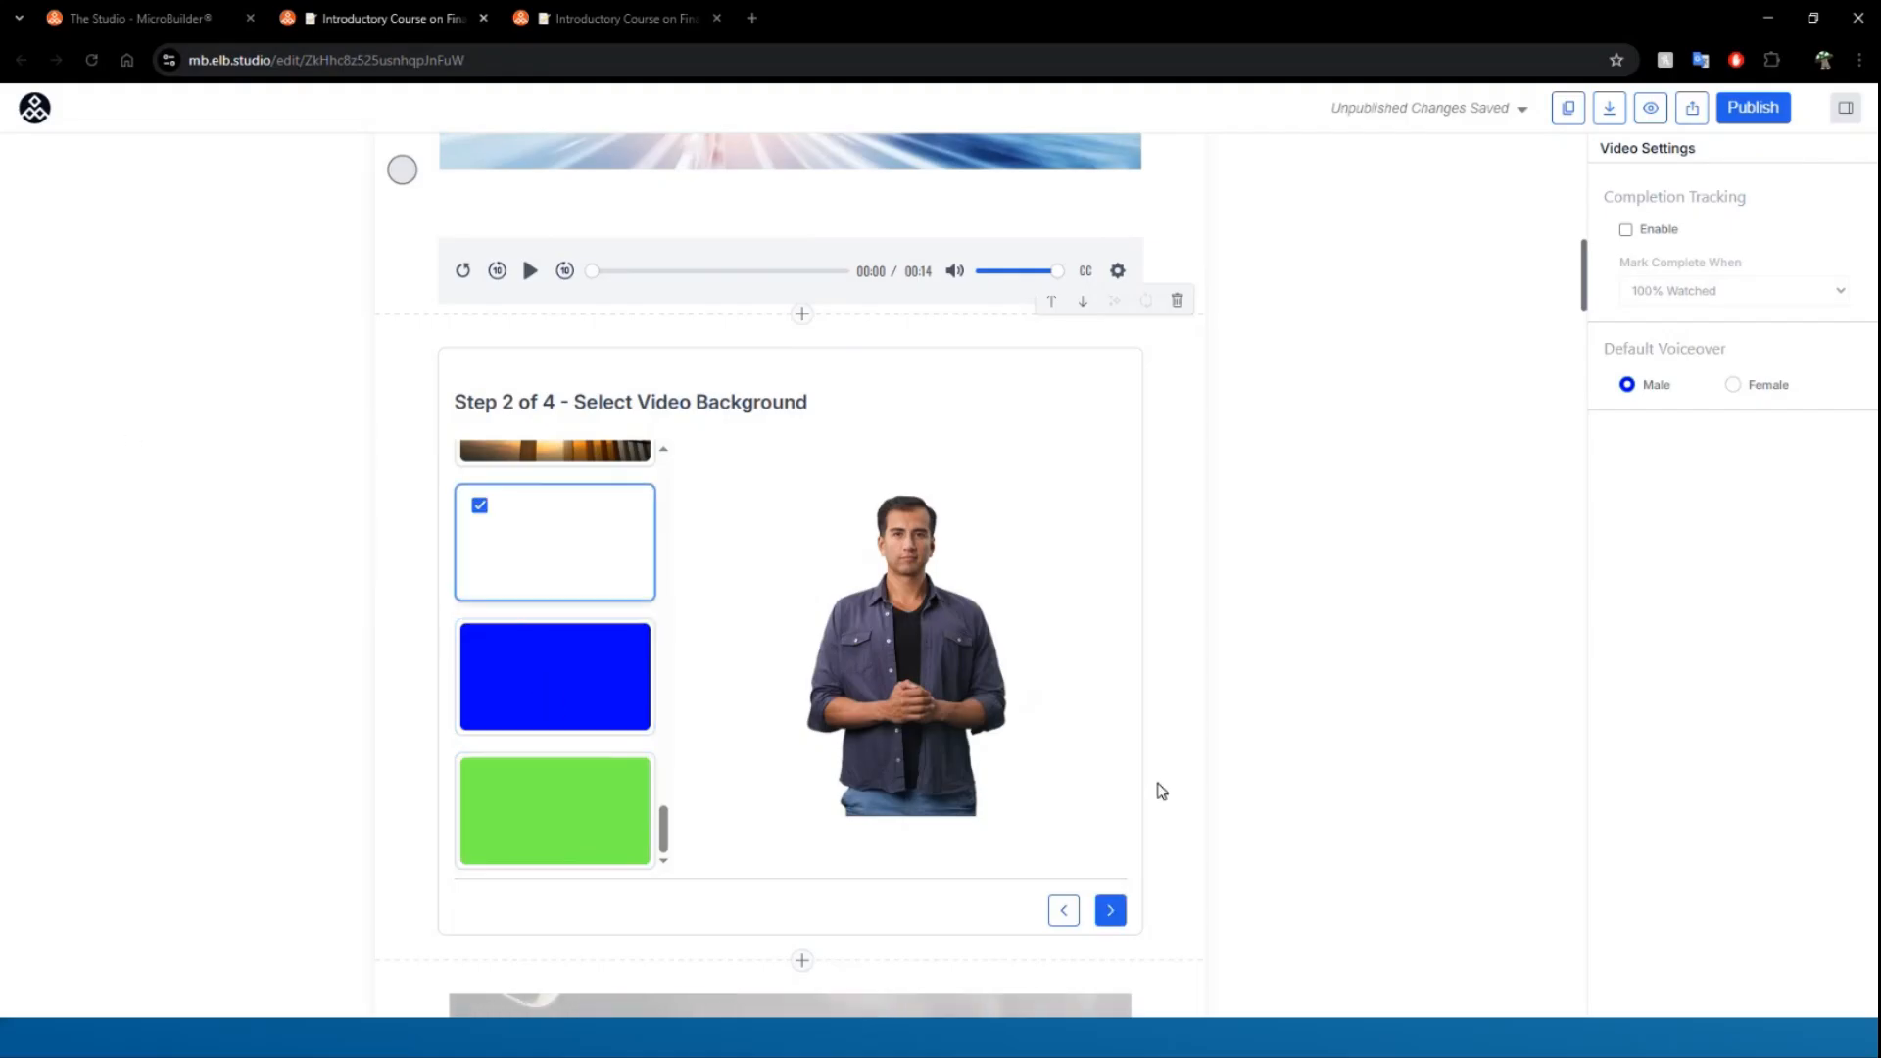
pyautogui.click(1109, 913)
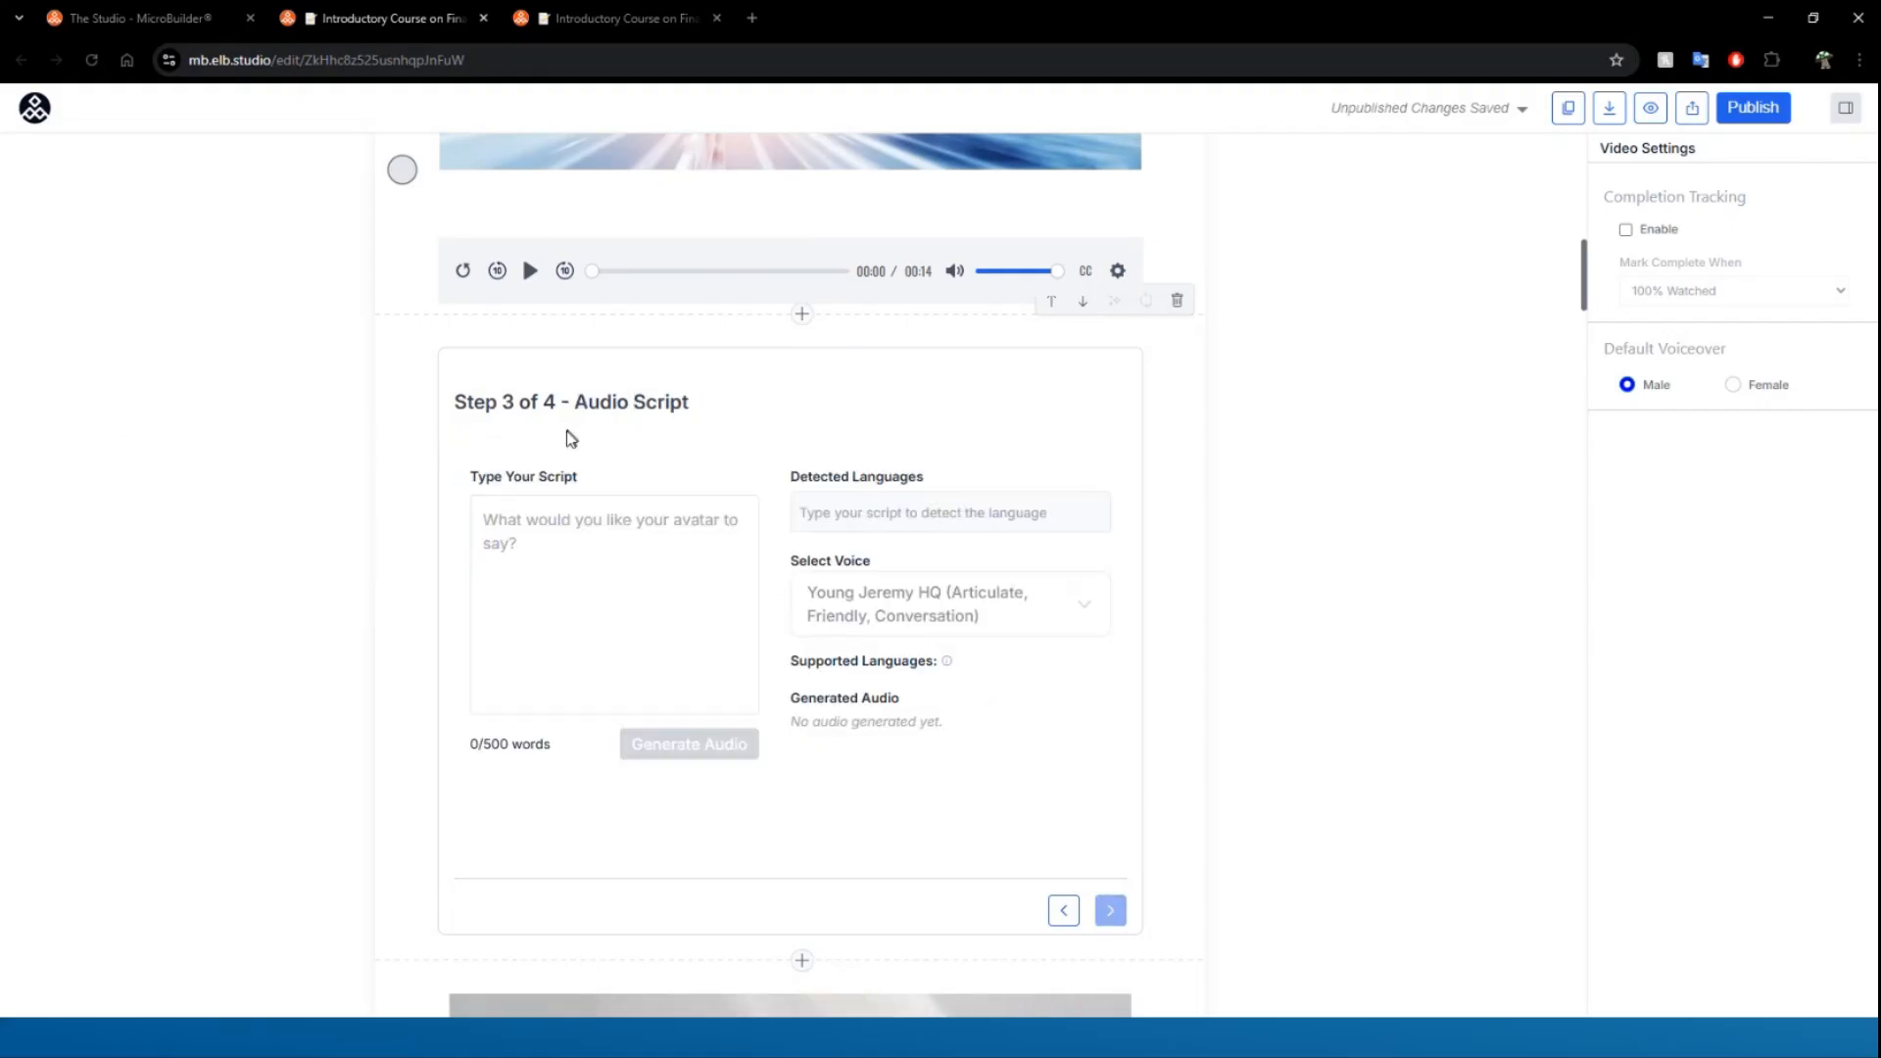
# - Enter the copied course description as the avatar's script and select the Charlie voice
pyautogui.click(523, 530)
pyautogui.write('This course provides an in-depth understanding of financial security measures tailored for large businesses, equipping executives and managers with essential strategies and tools to protect financial assets and ensure business continuity.')
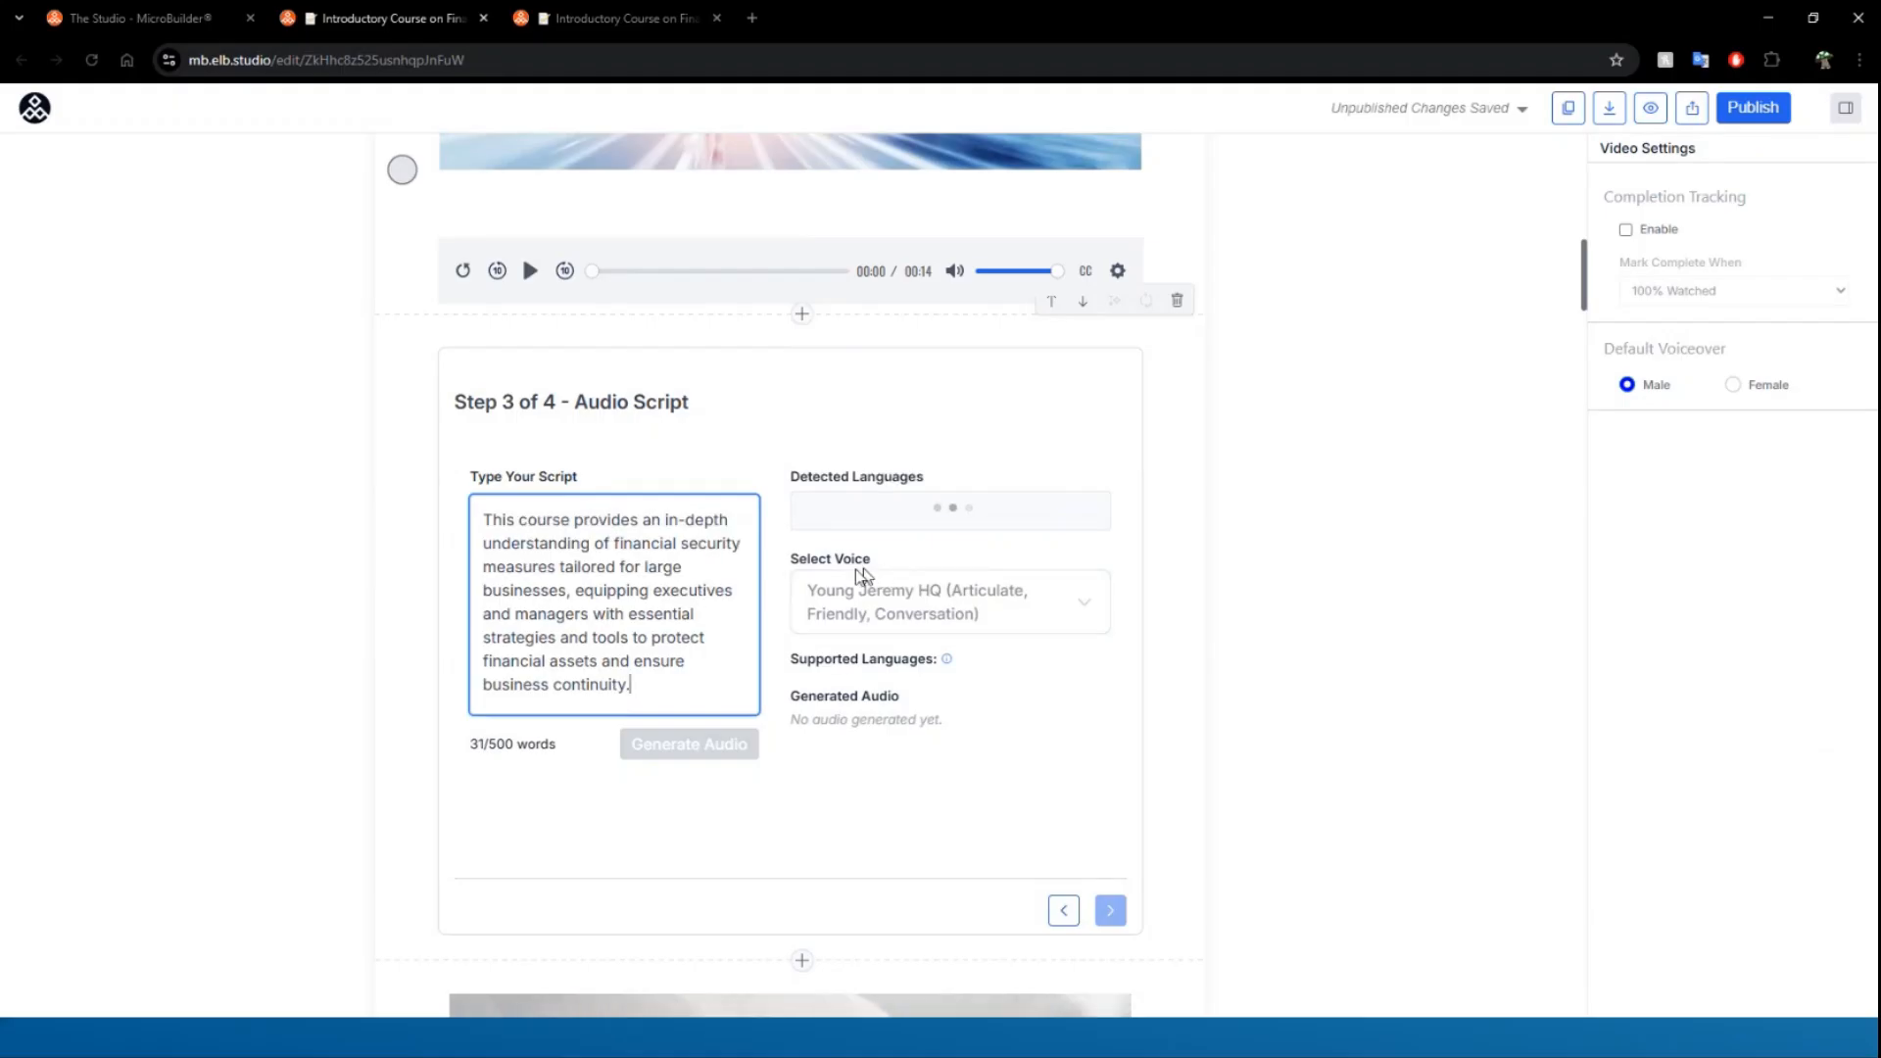
pyautogui.click(1090, 613)
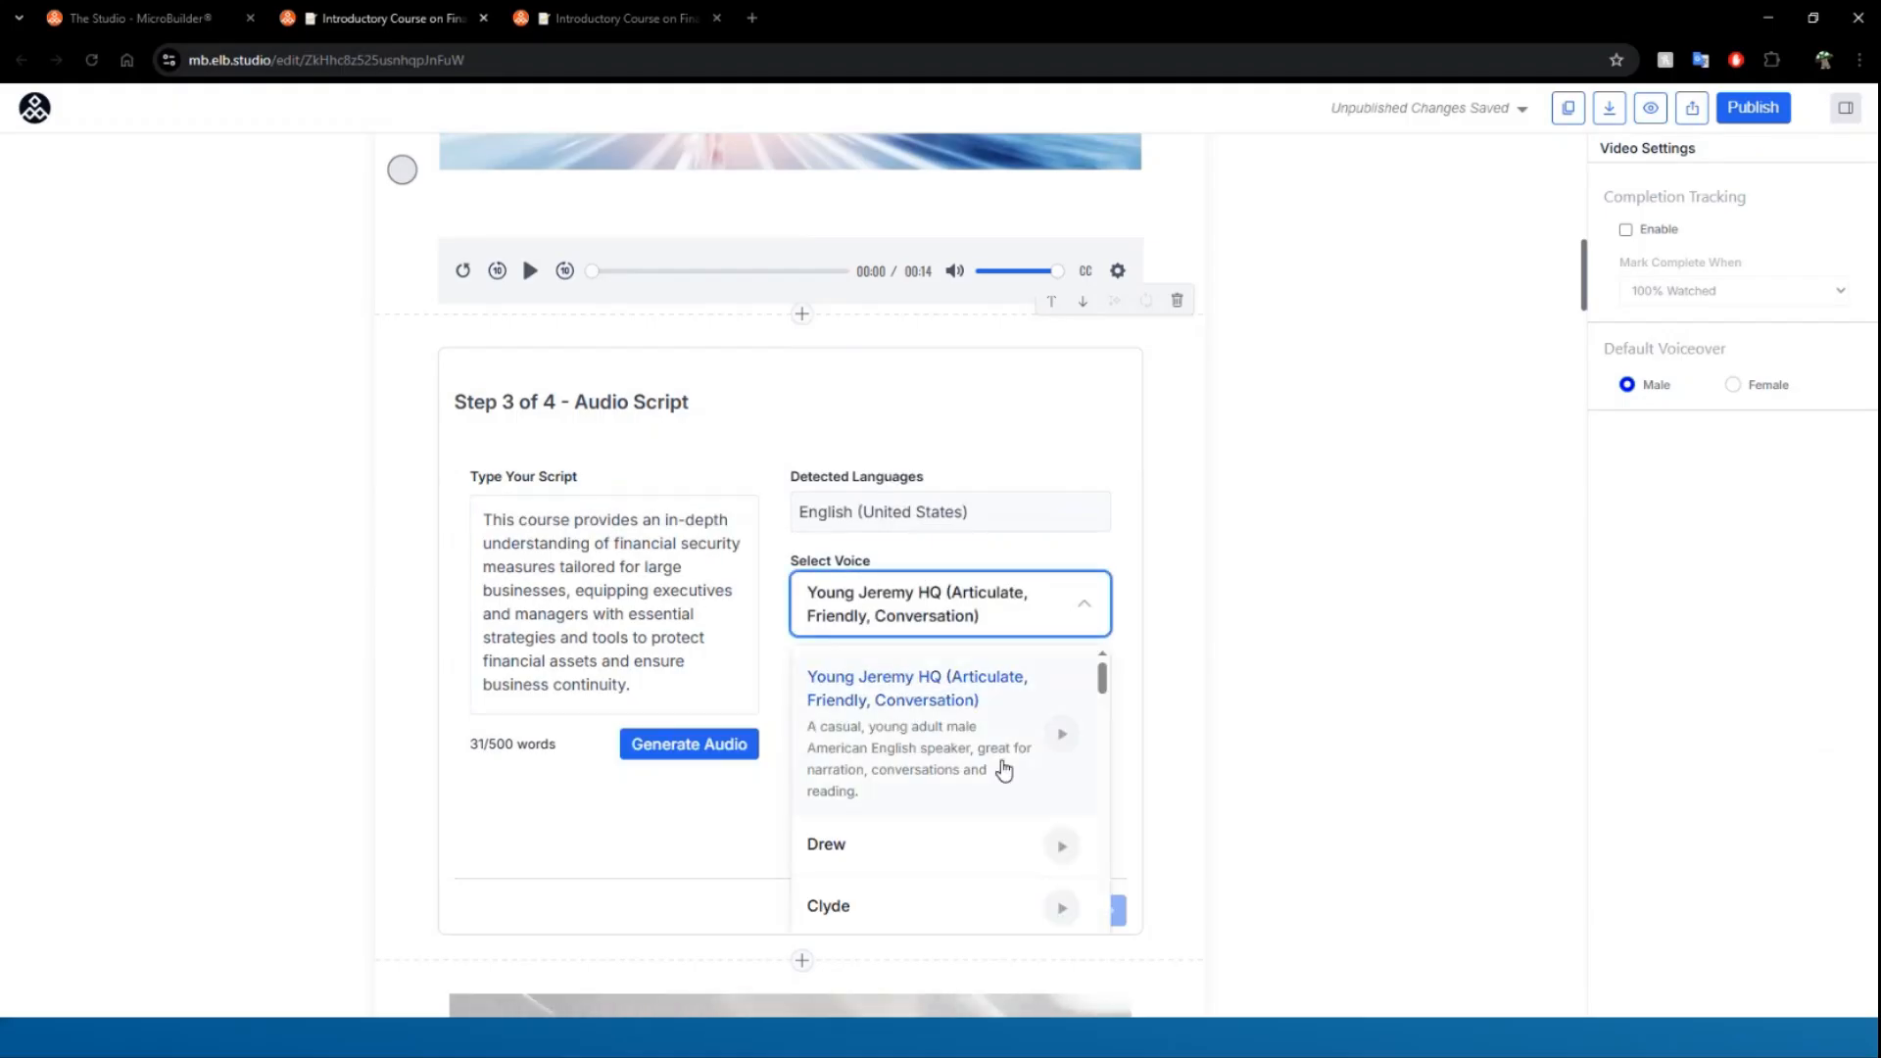
pyautogui.scroll(-5, 999, 767)
pyautogui.scroll(-3, 1004, 770)
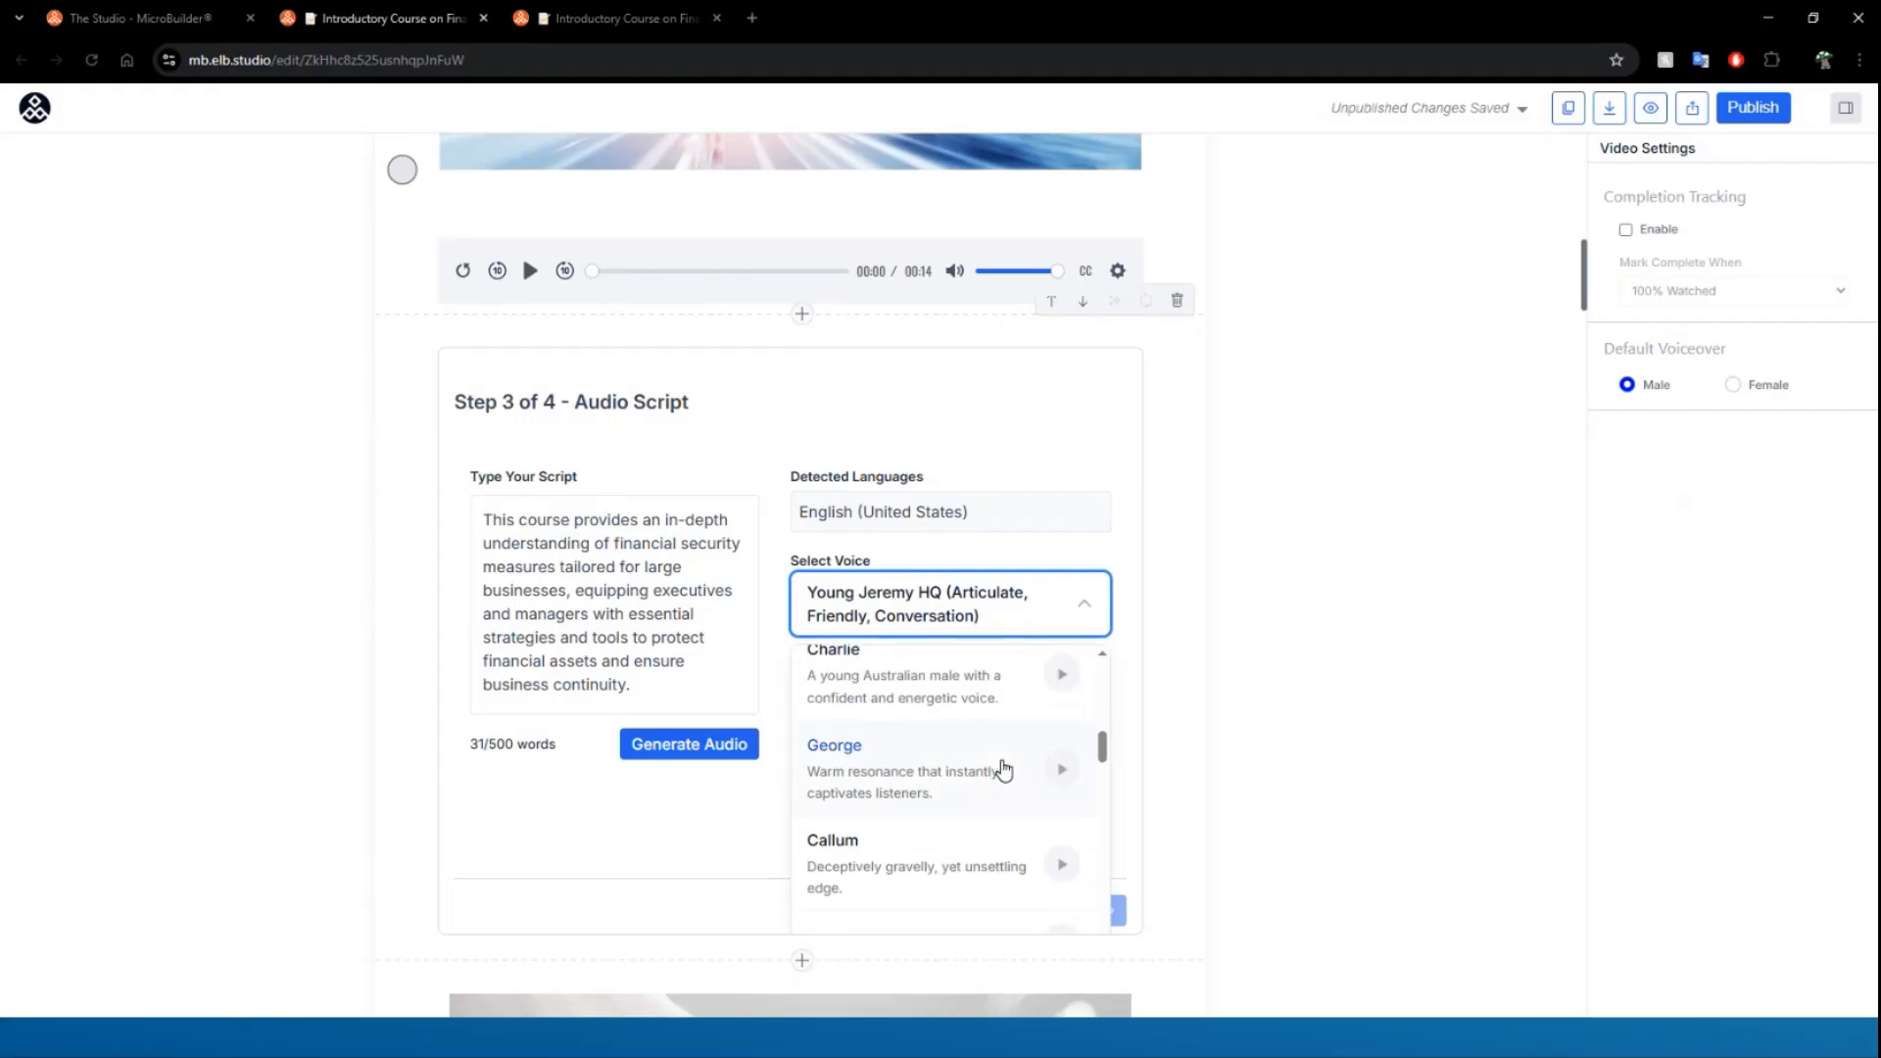
pyautogui.click(985, 690)
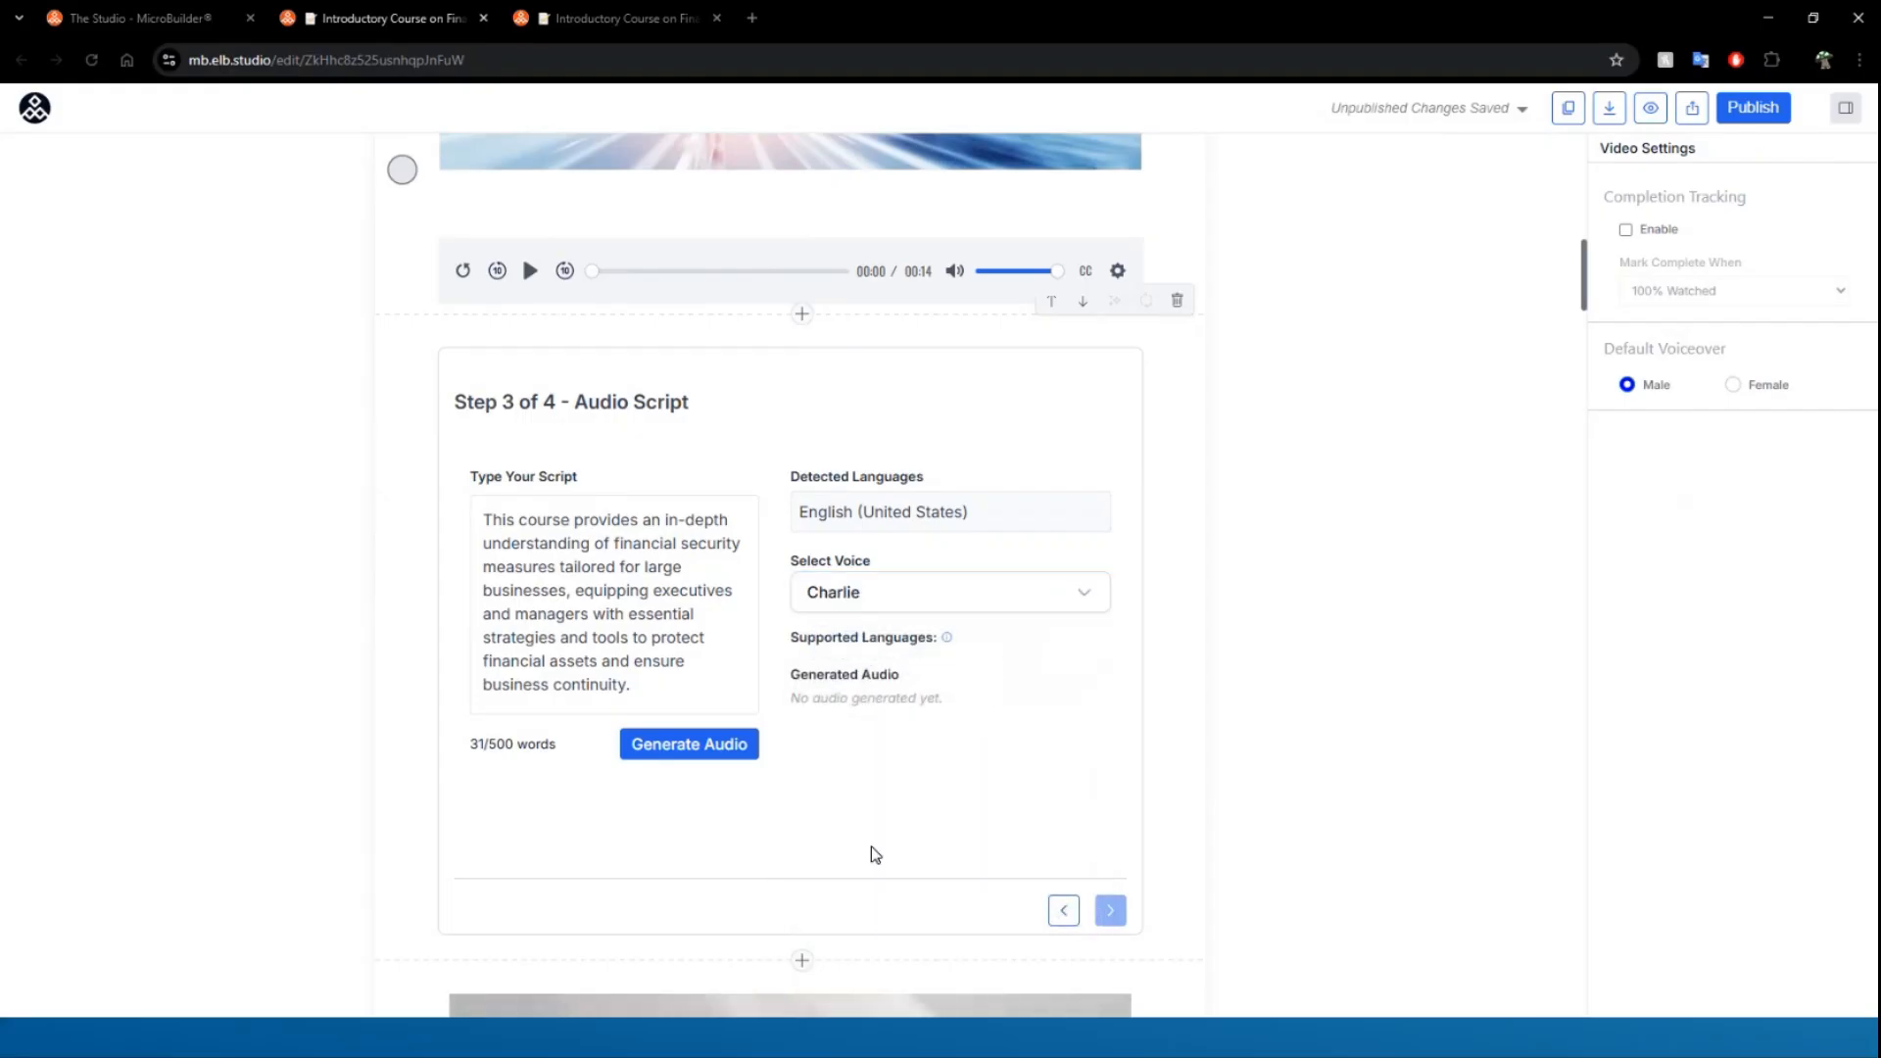
# - Generate the avatar's audio from the script and start generating the avatar video
pyautogui.click(710, 751)
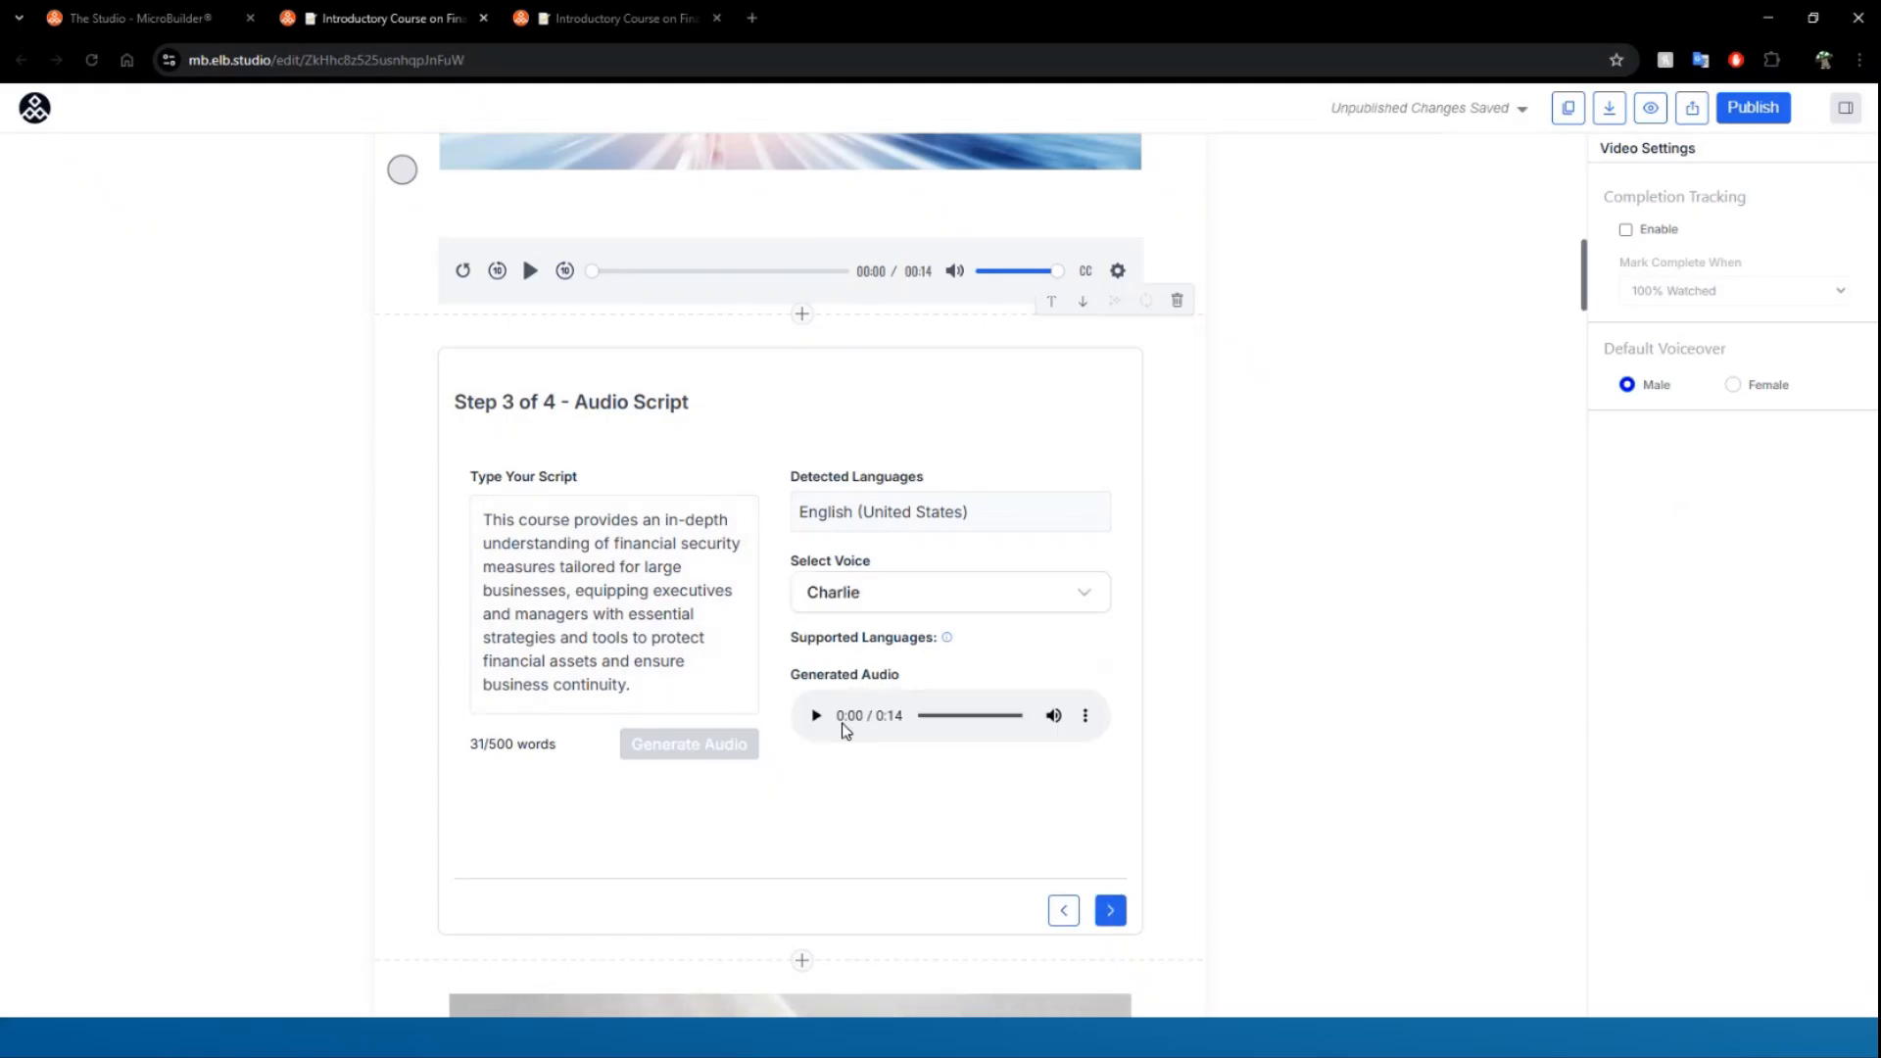
pyautogui.click(1110, 910)
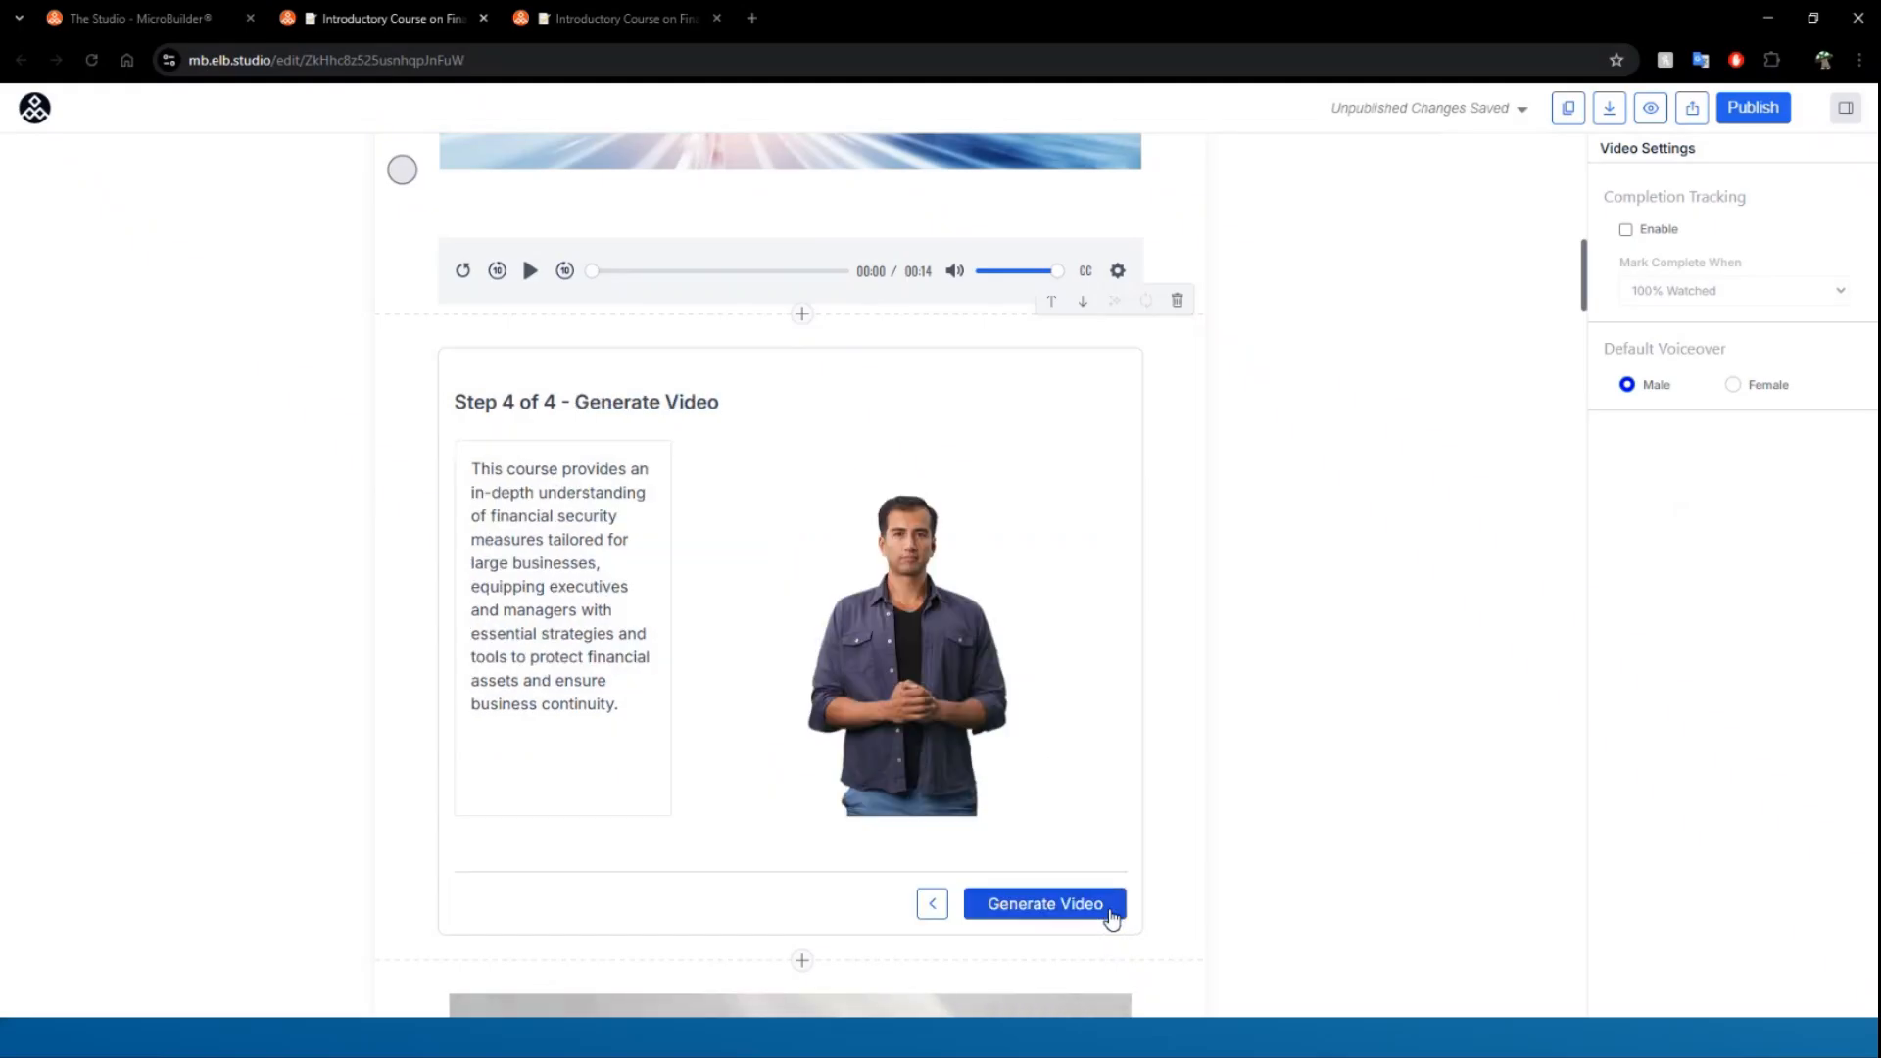
pyautogui.click(1039, 912)
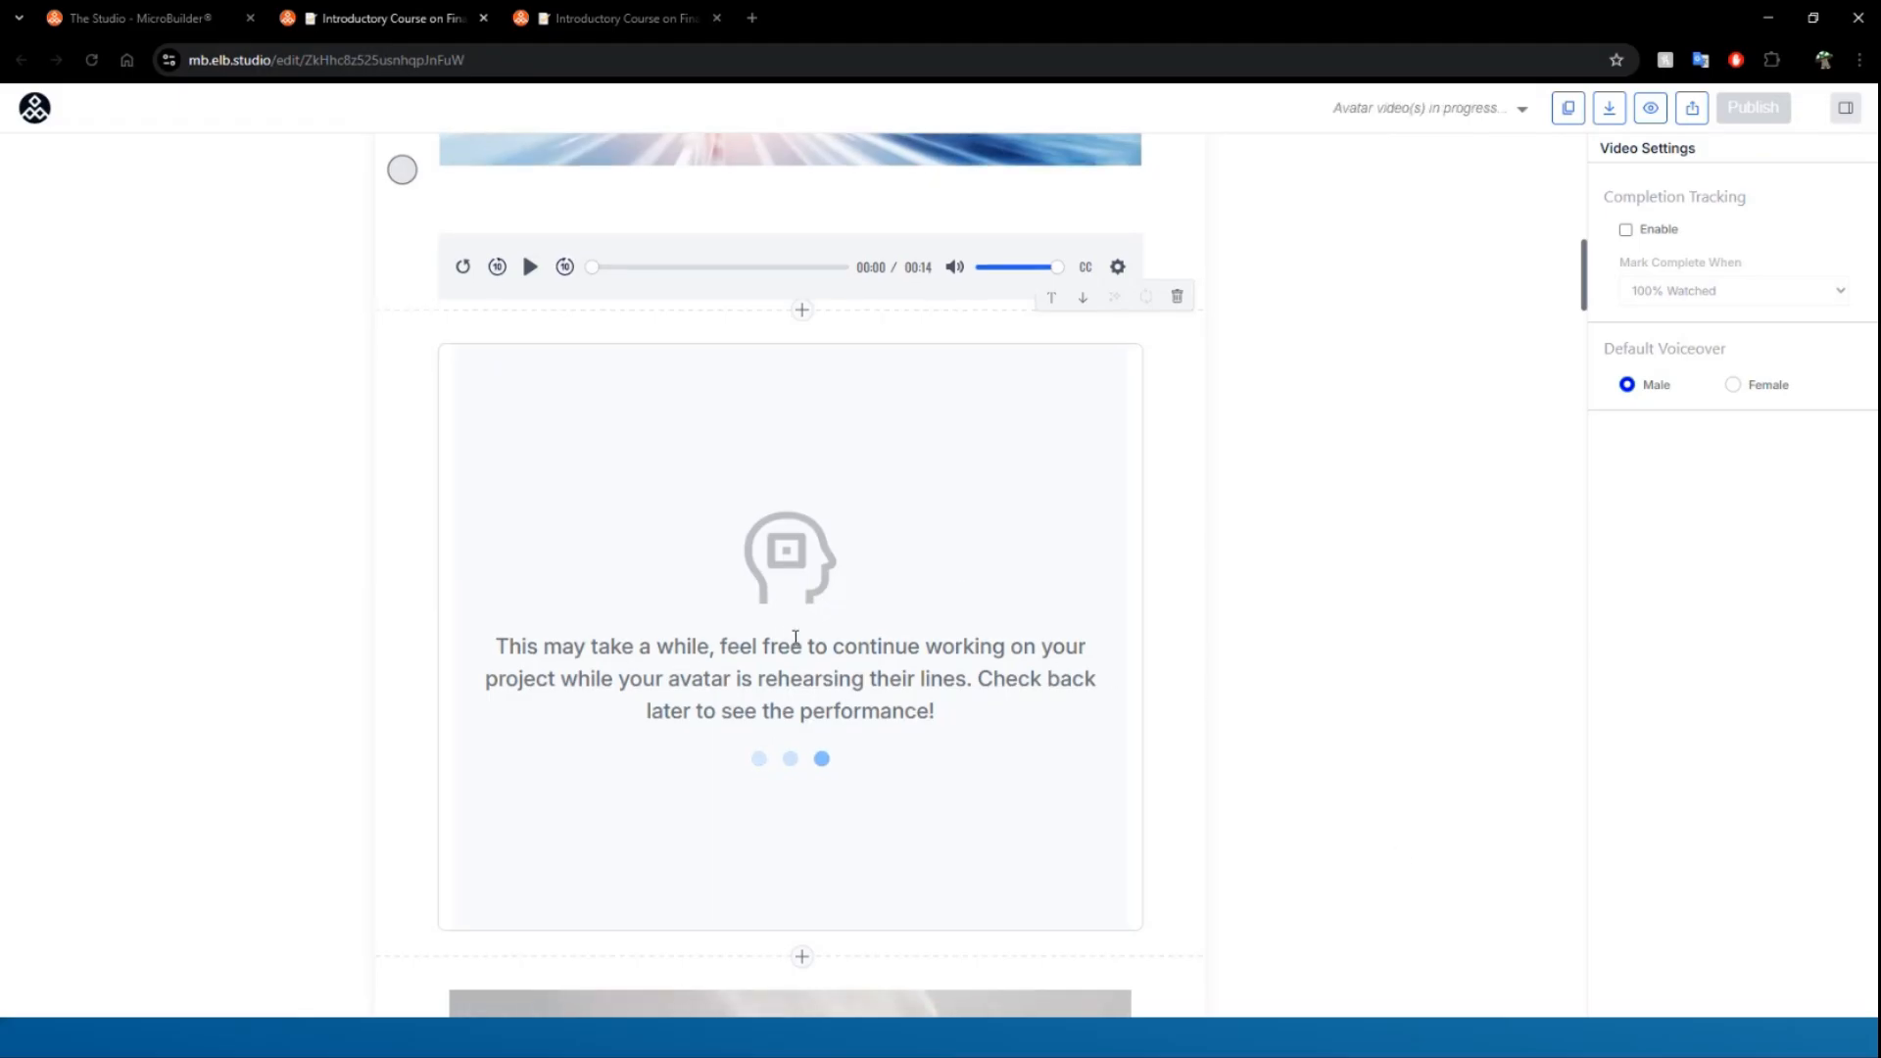
# - Play a few seconds of the existing avatar video below the course description and pause it
pyautogui.scroll(-3, 796, 638)
pyautogui.scroll(-6, 795, 638)
pyautogui.scroll(14, 781, 589)
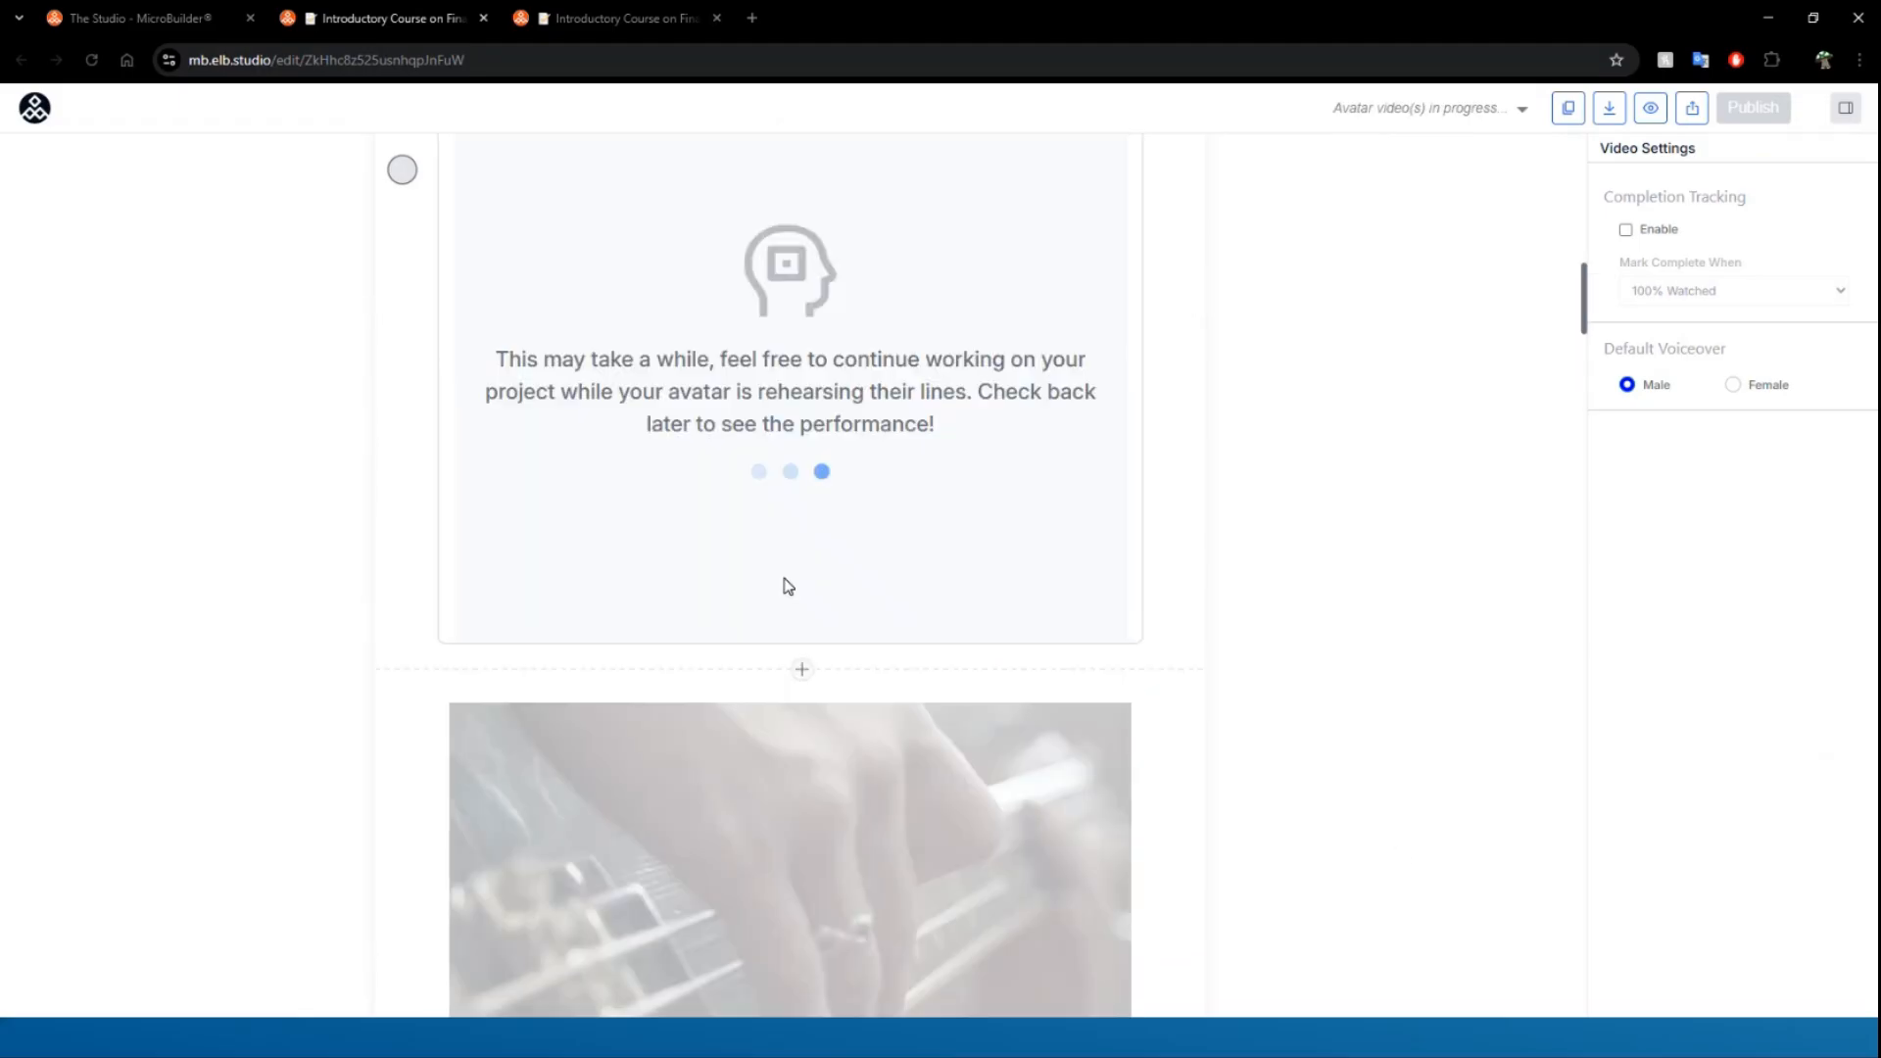
pyautogui.scroll(7, 784, 590)
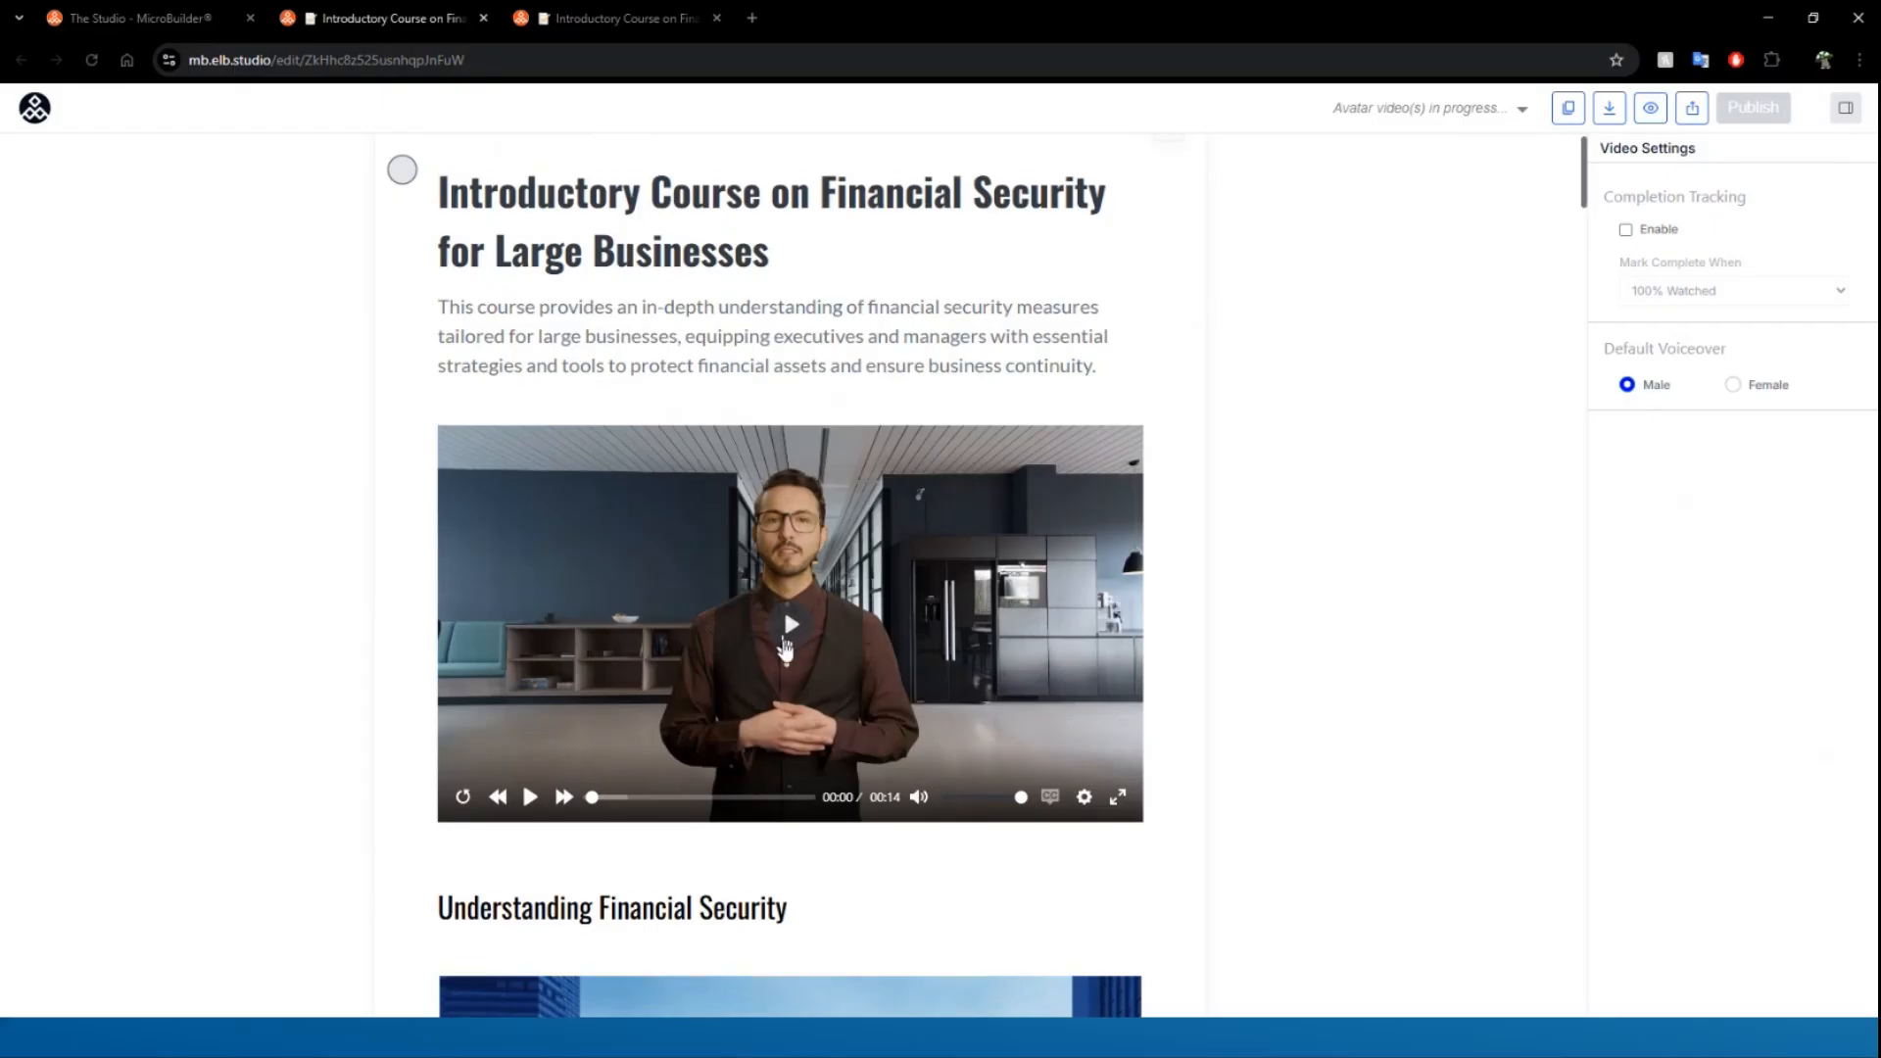
pyautogui.click(791, 629)
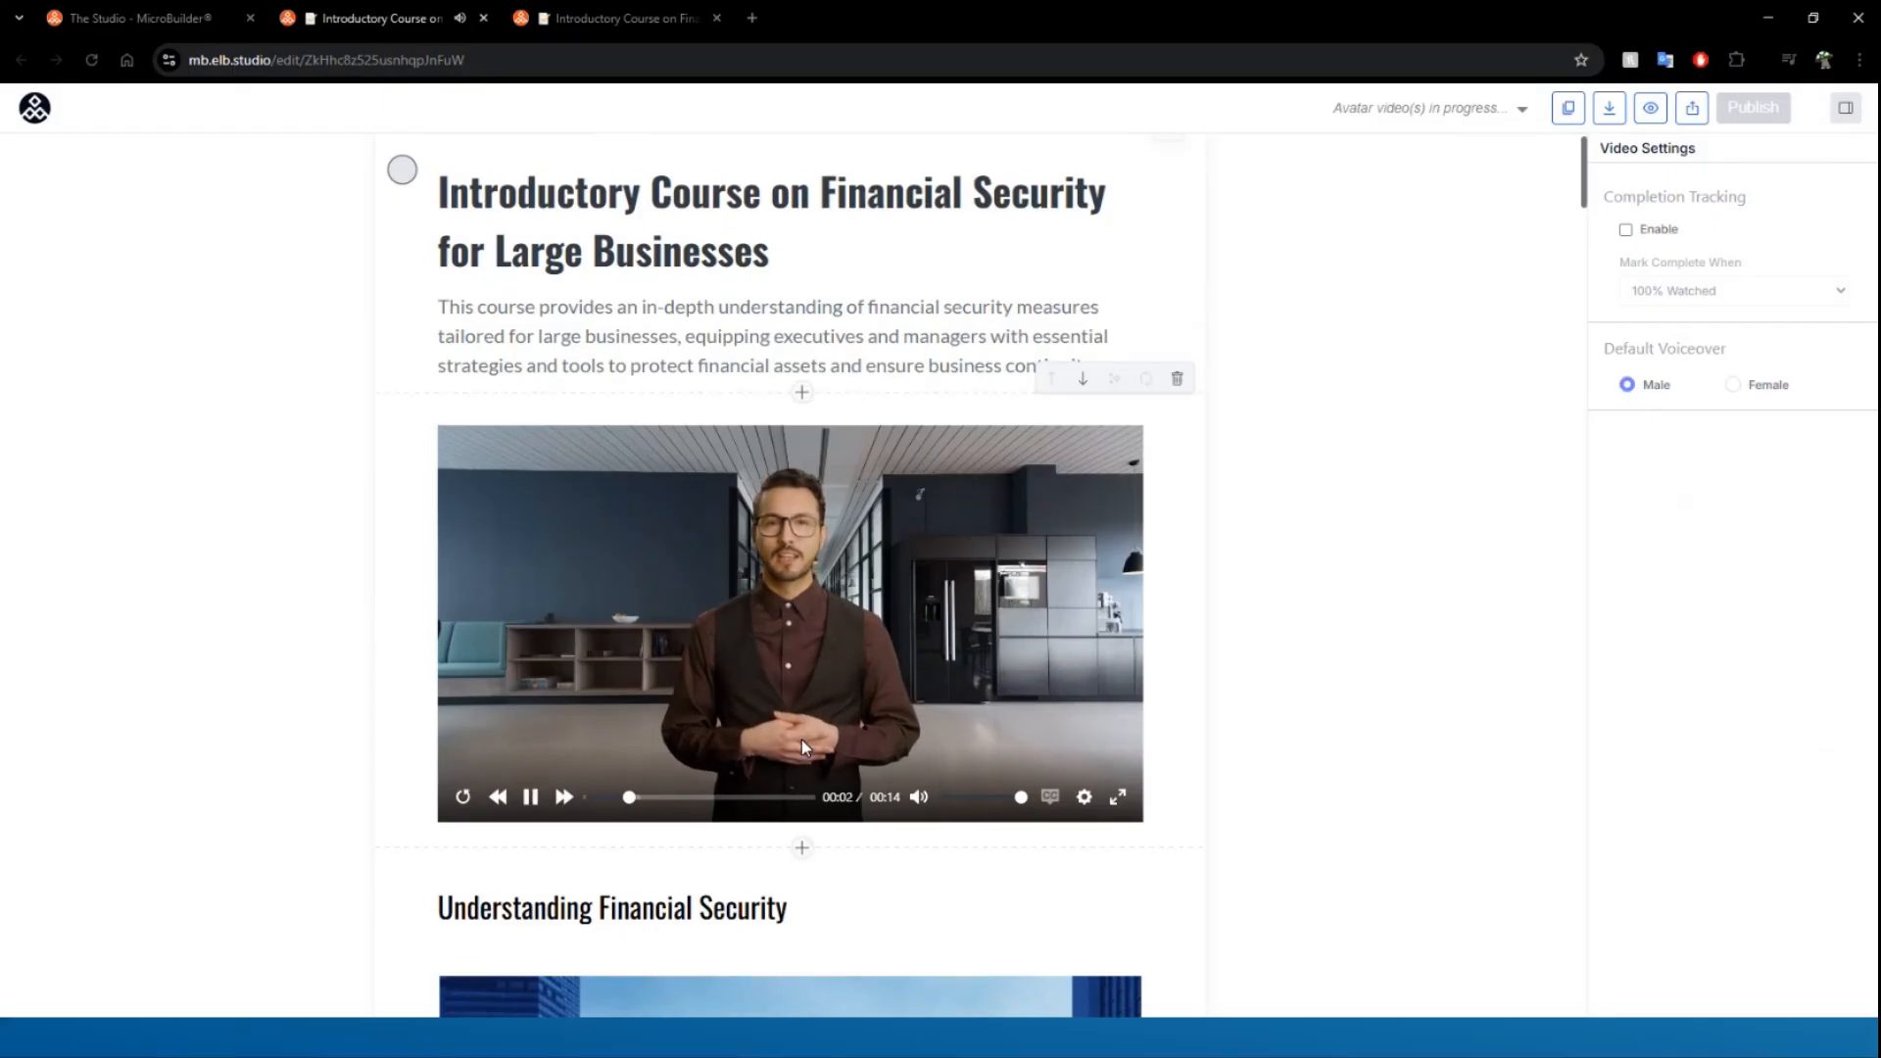
pyautogui.click(531, 801)
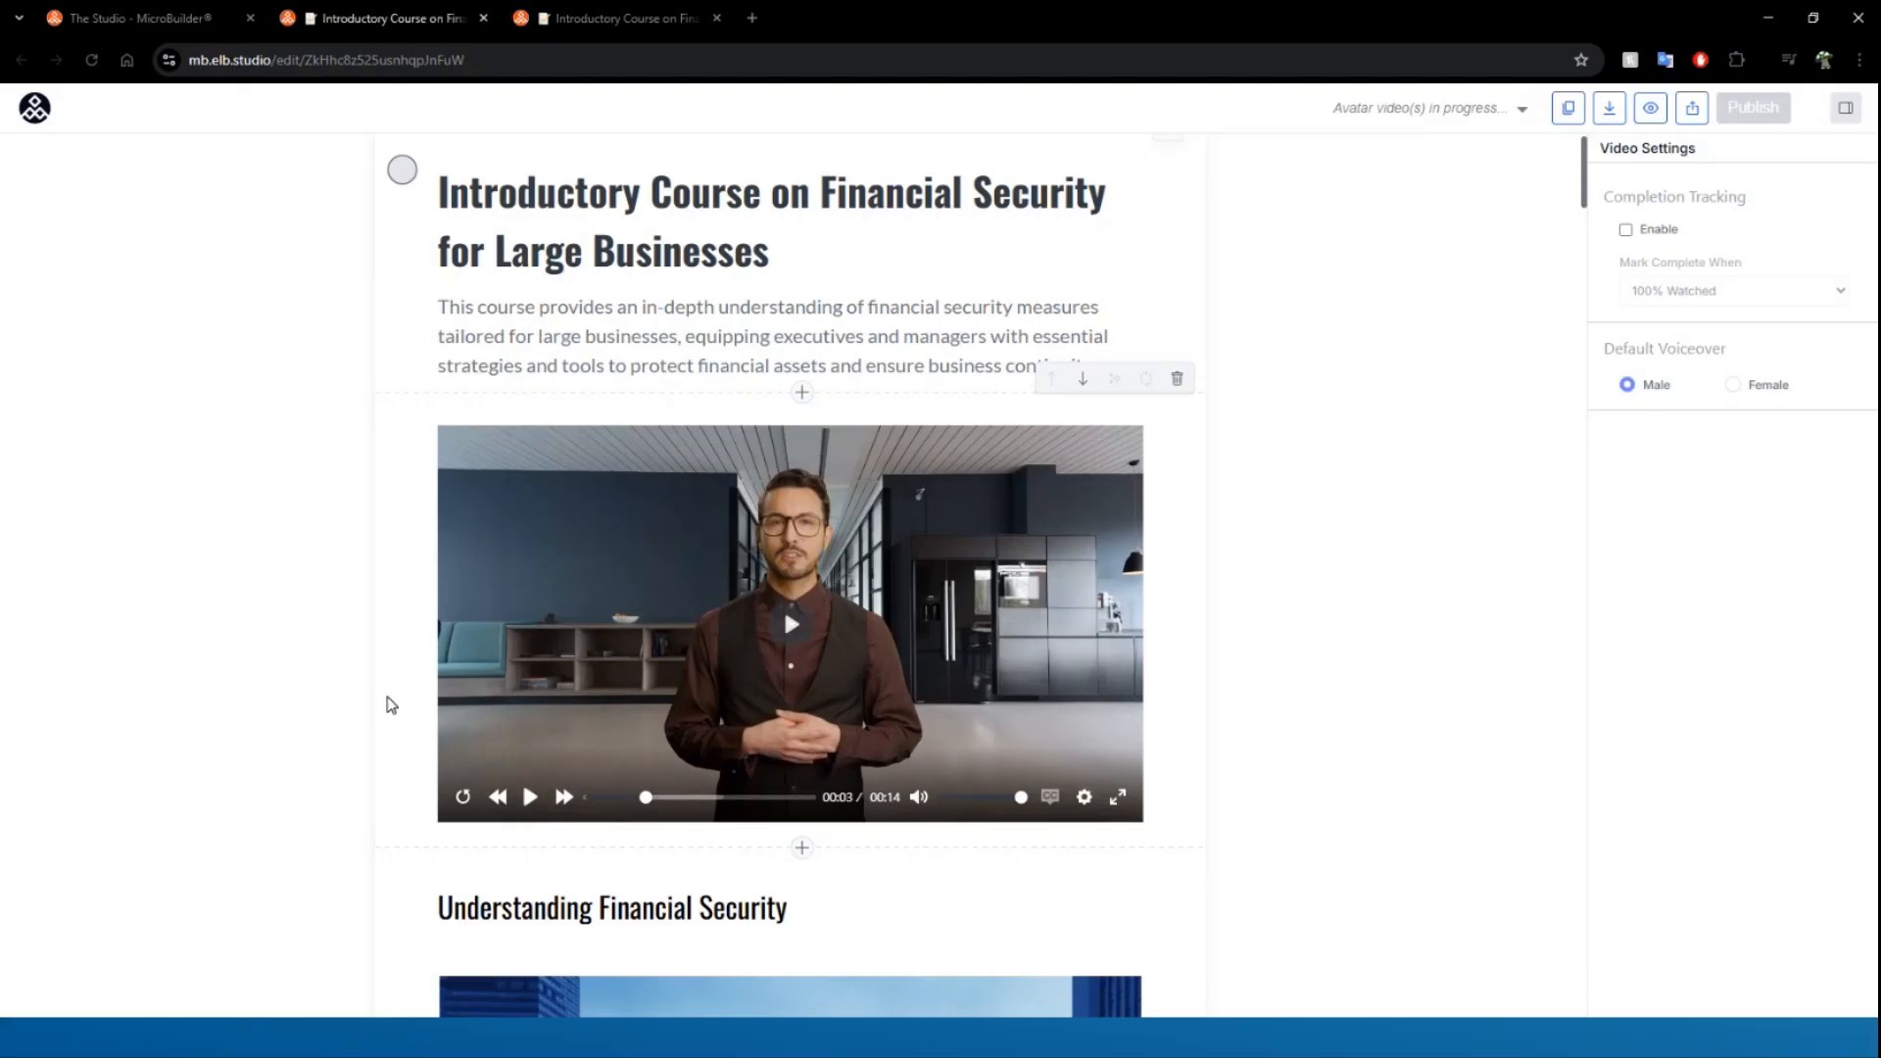
# - Examine the AI rewriting options for the Understanding Financial Security paragraph and the block types that can be added above it
pyautogui.scroll(-4, 384, 707)
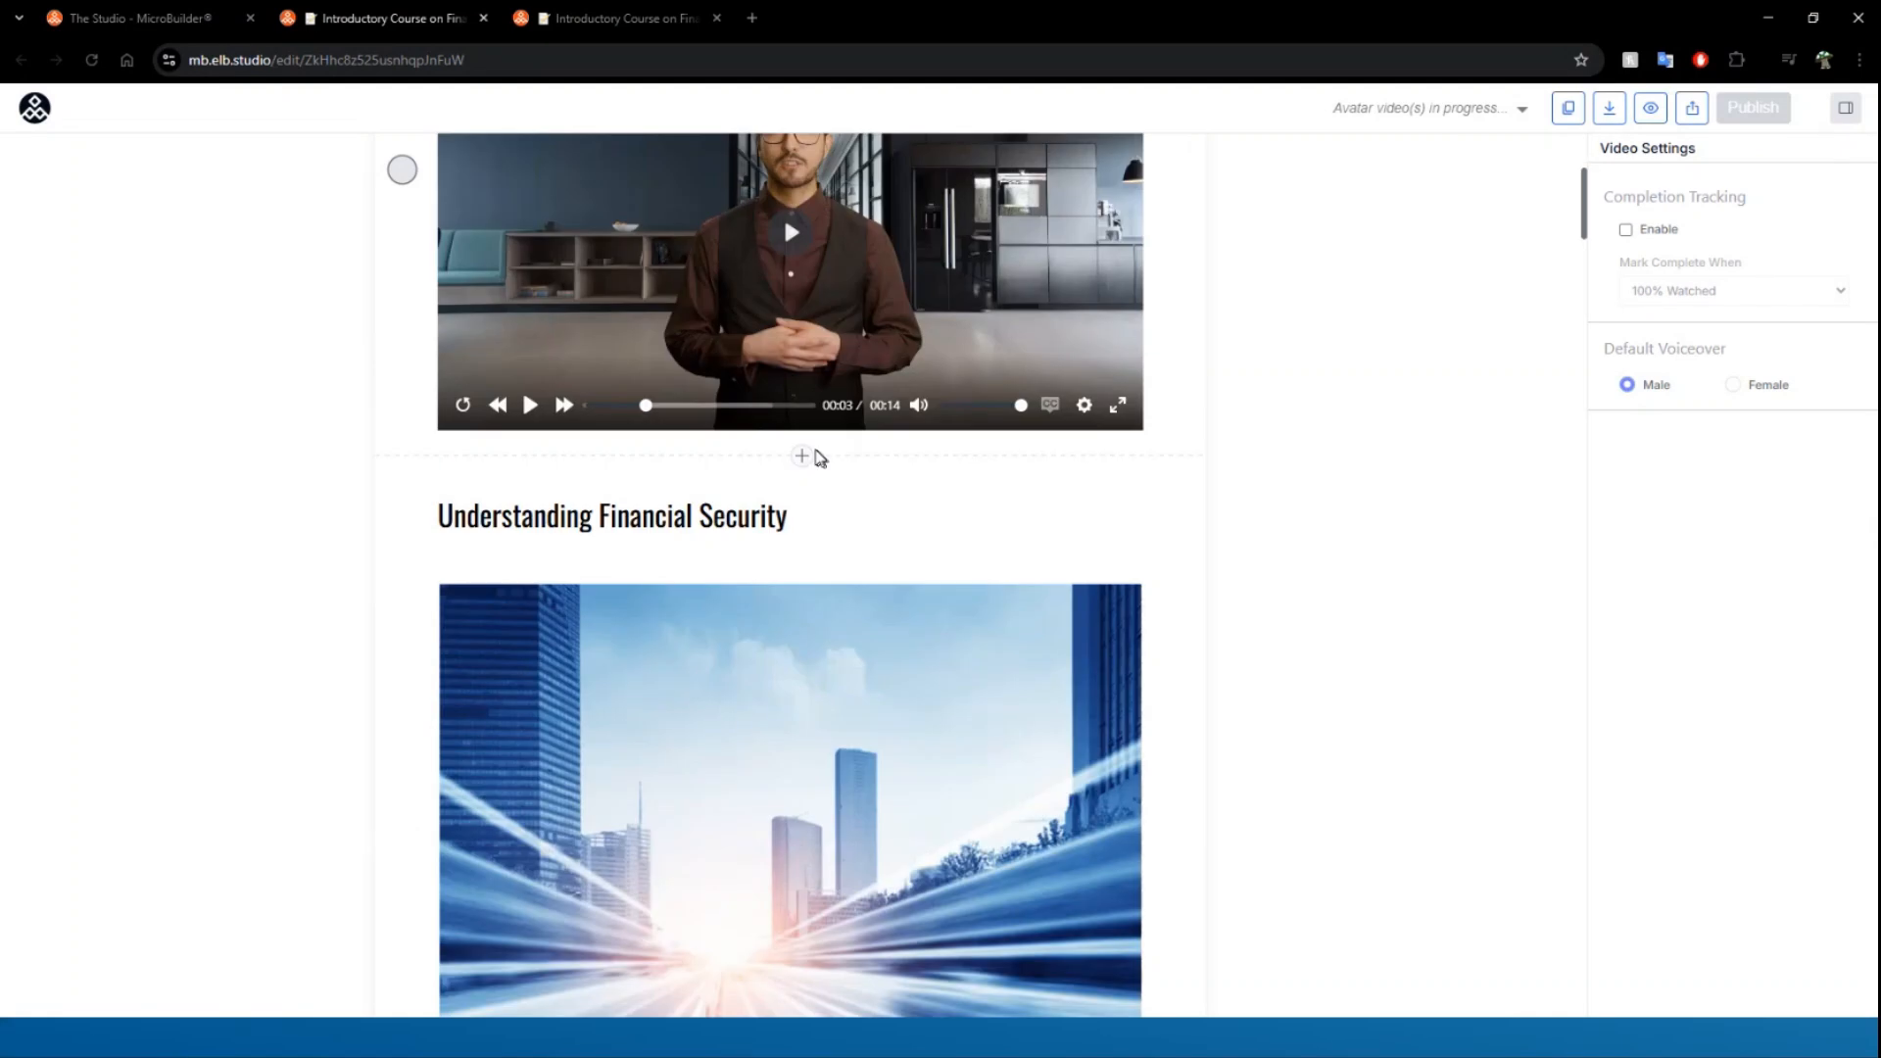
pyautogui.scroll(-15, 838, 597)
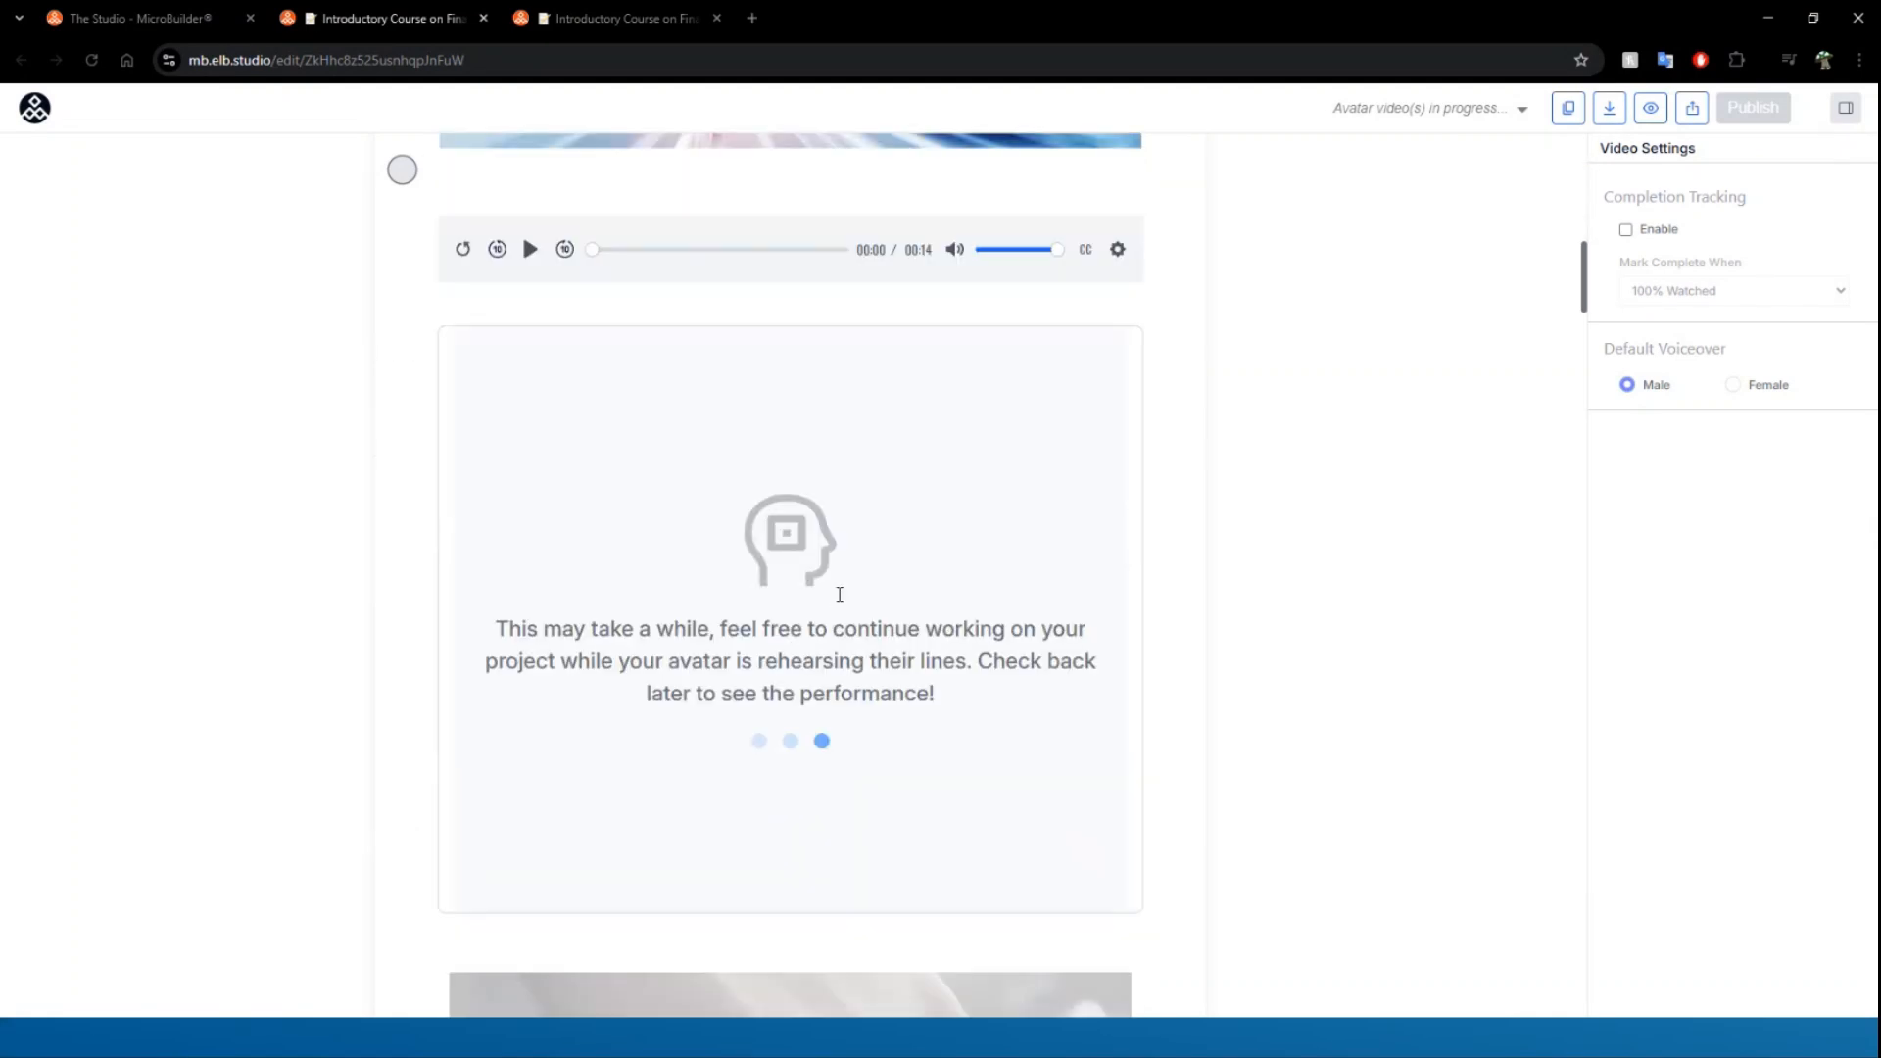
pyautogui.scroll(-6, 837, 600)
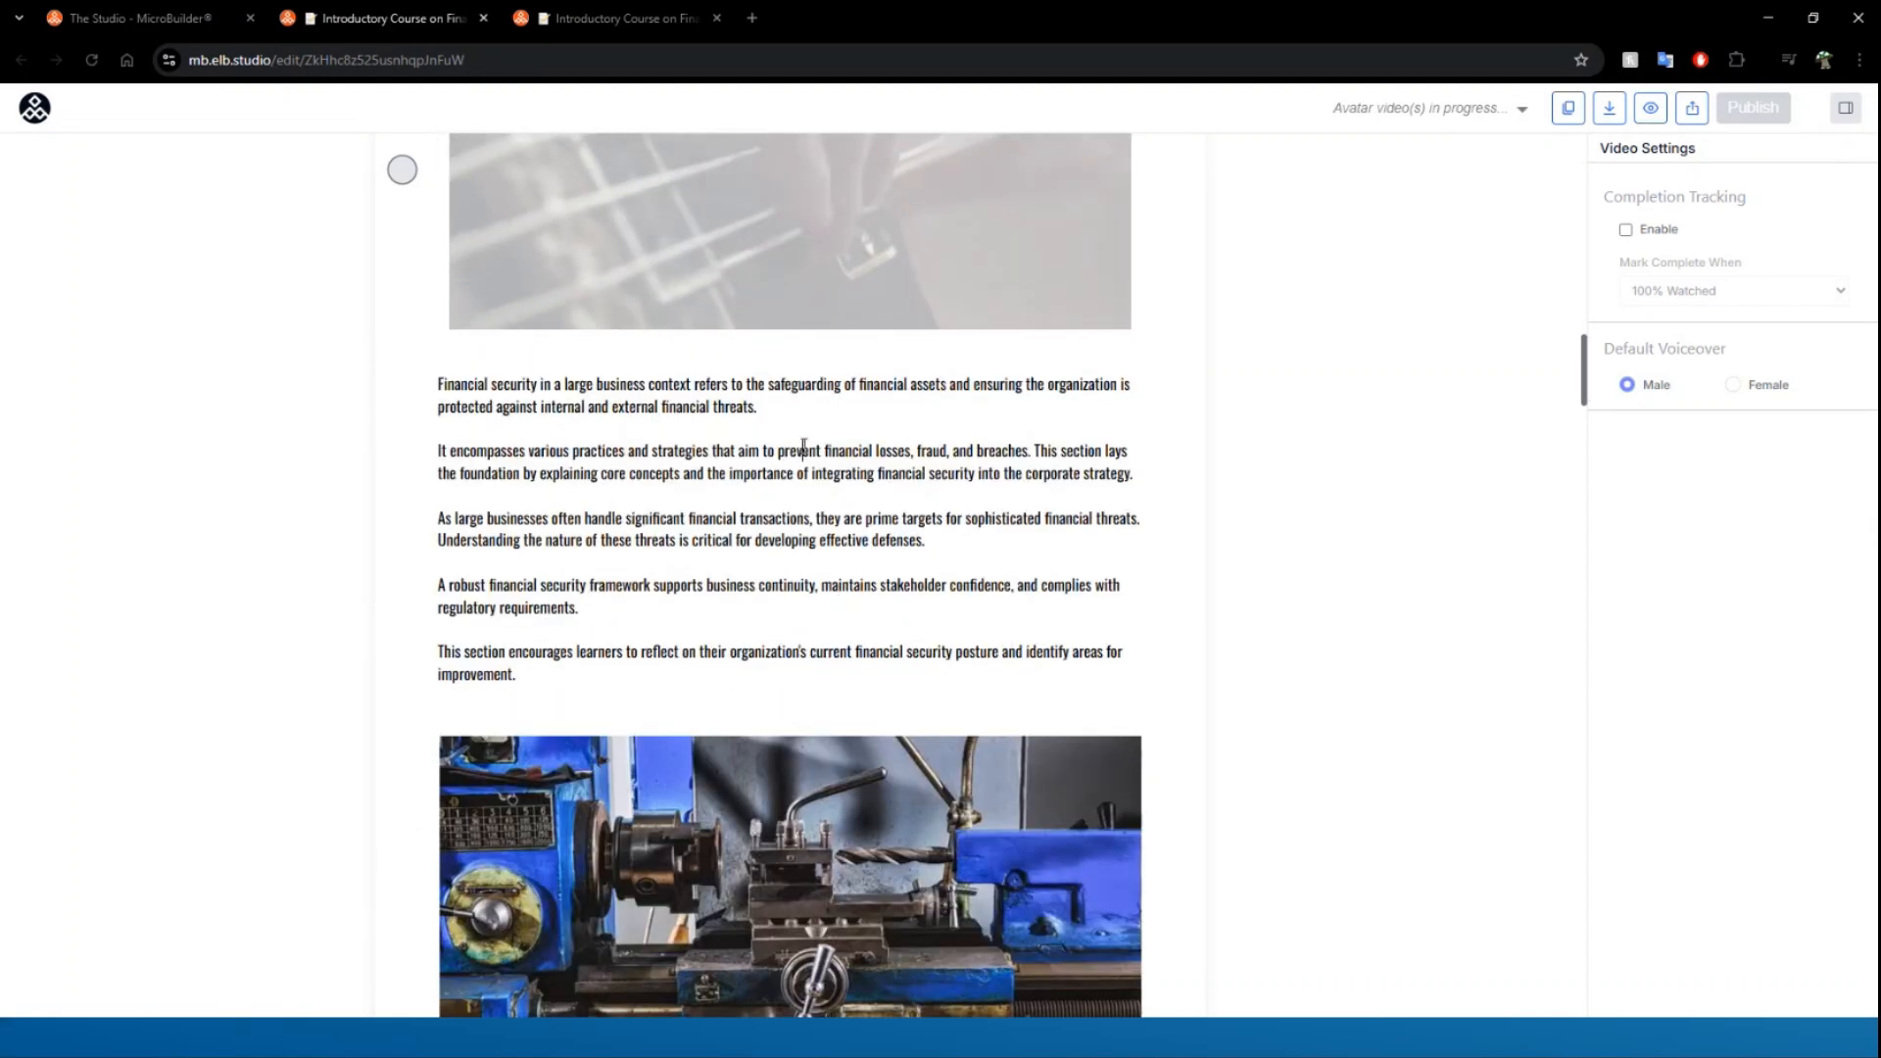
pyautogui.click(802, 449)
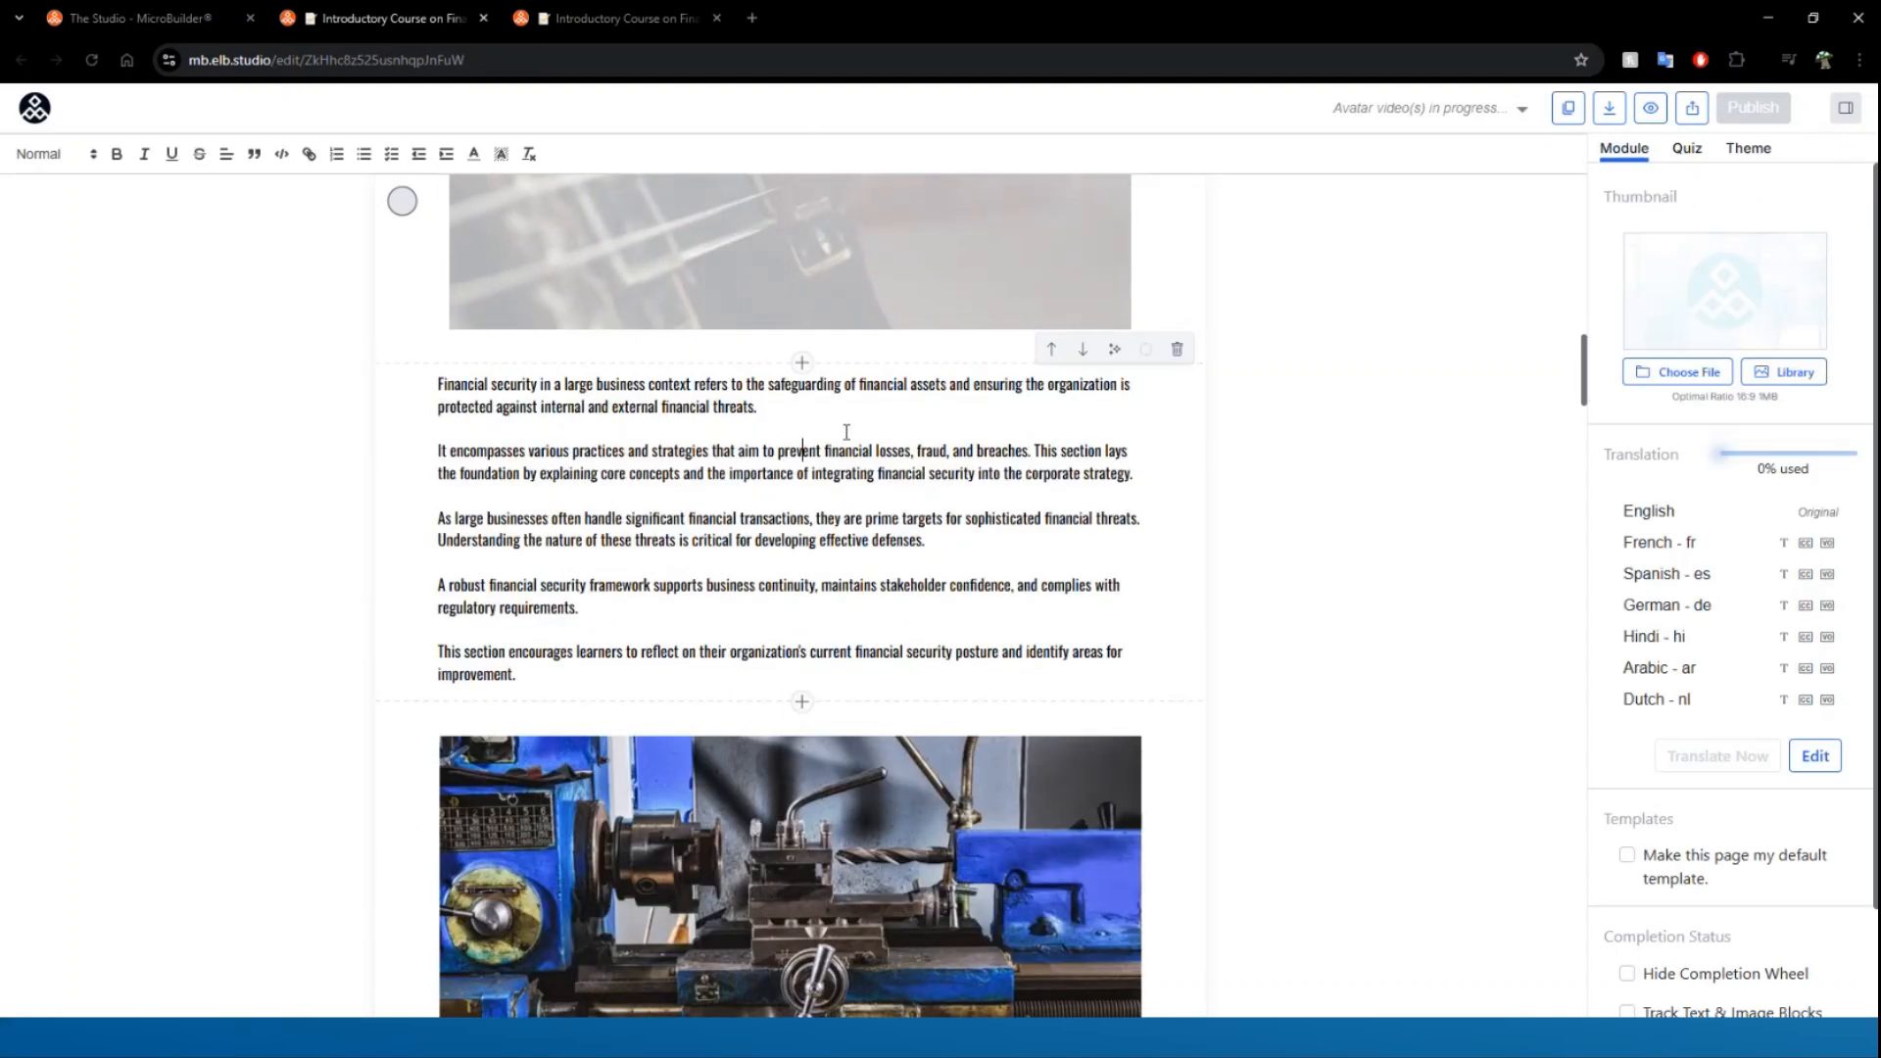
pyautogui.click(1113, 351)
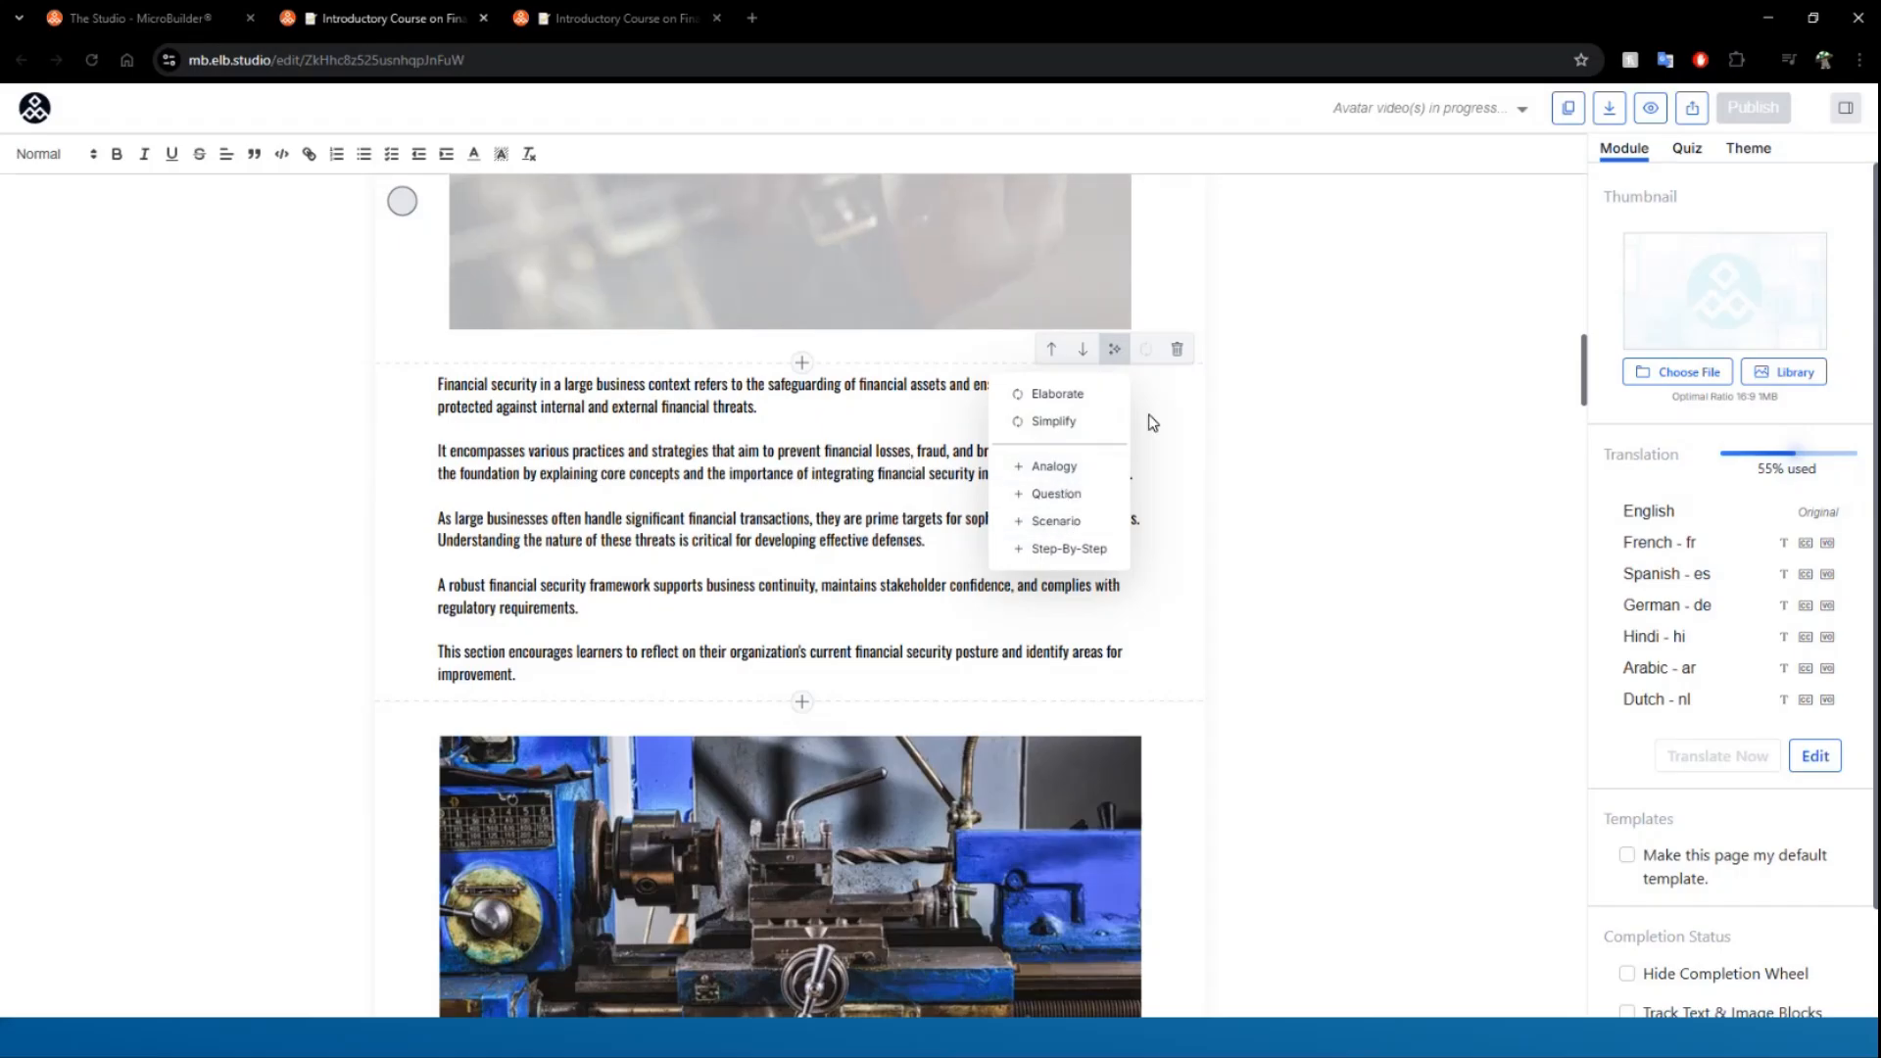
pyautogui.click(1205, 489)
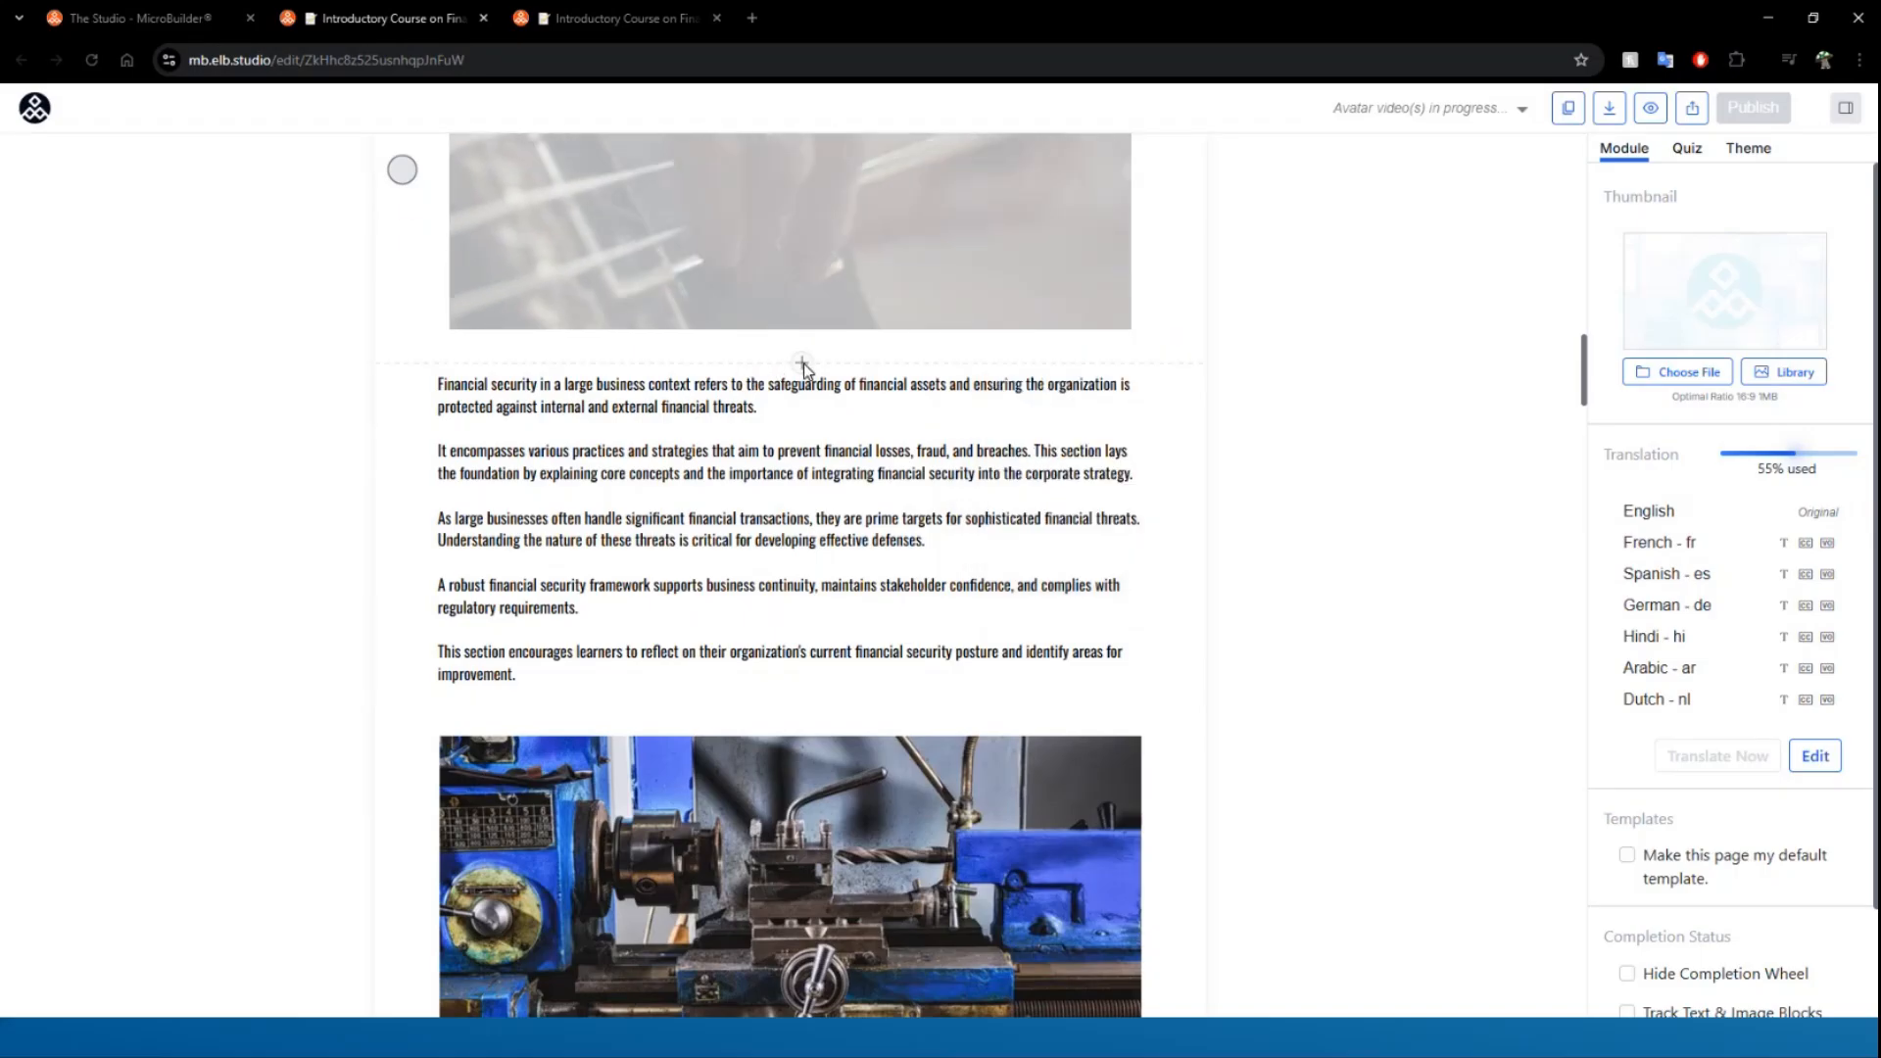
pyautogui.click(803, 366)
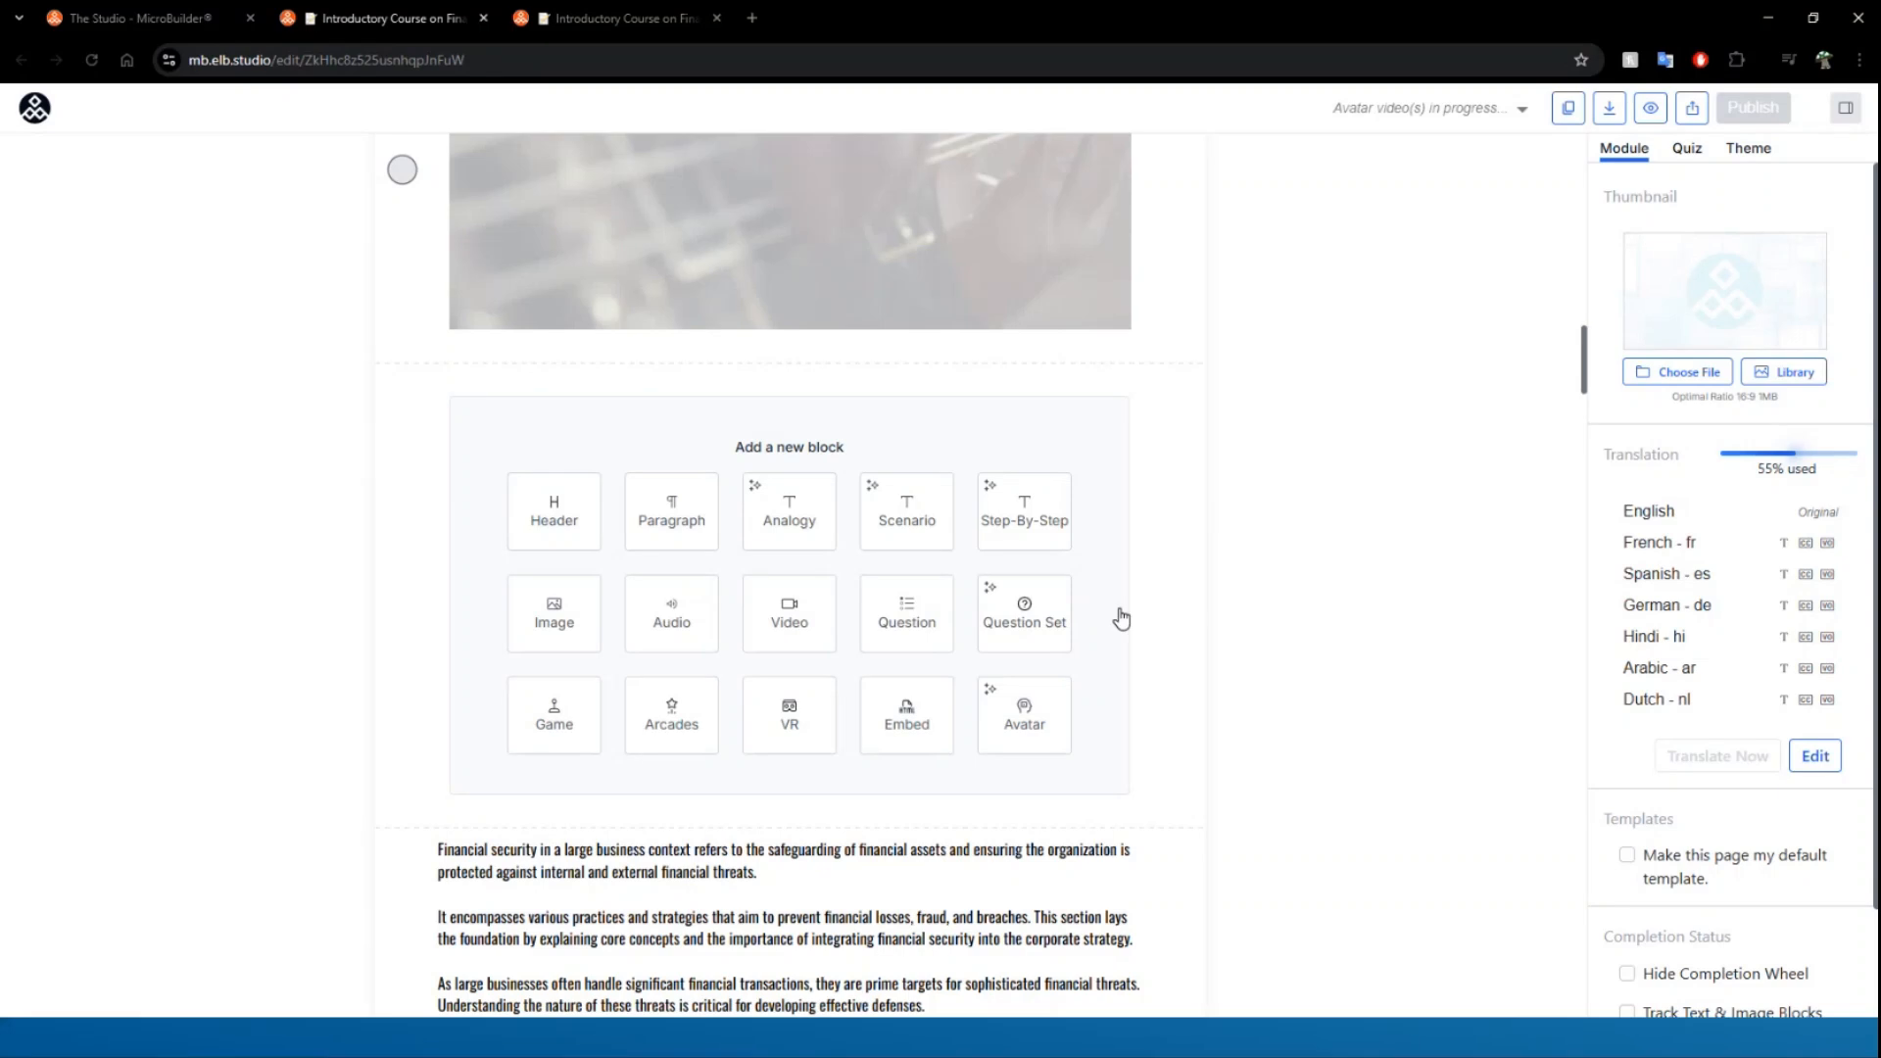
pyautogui.scroll(-1, 764, 767)
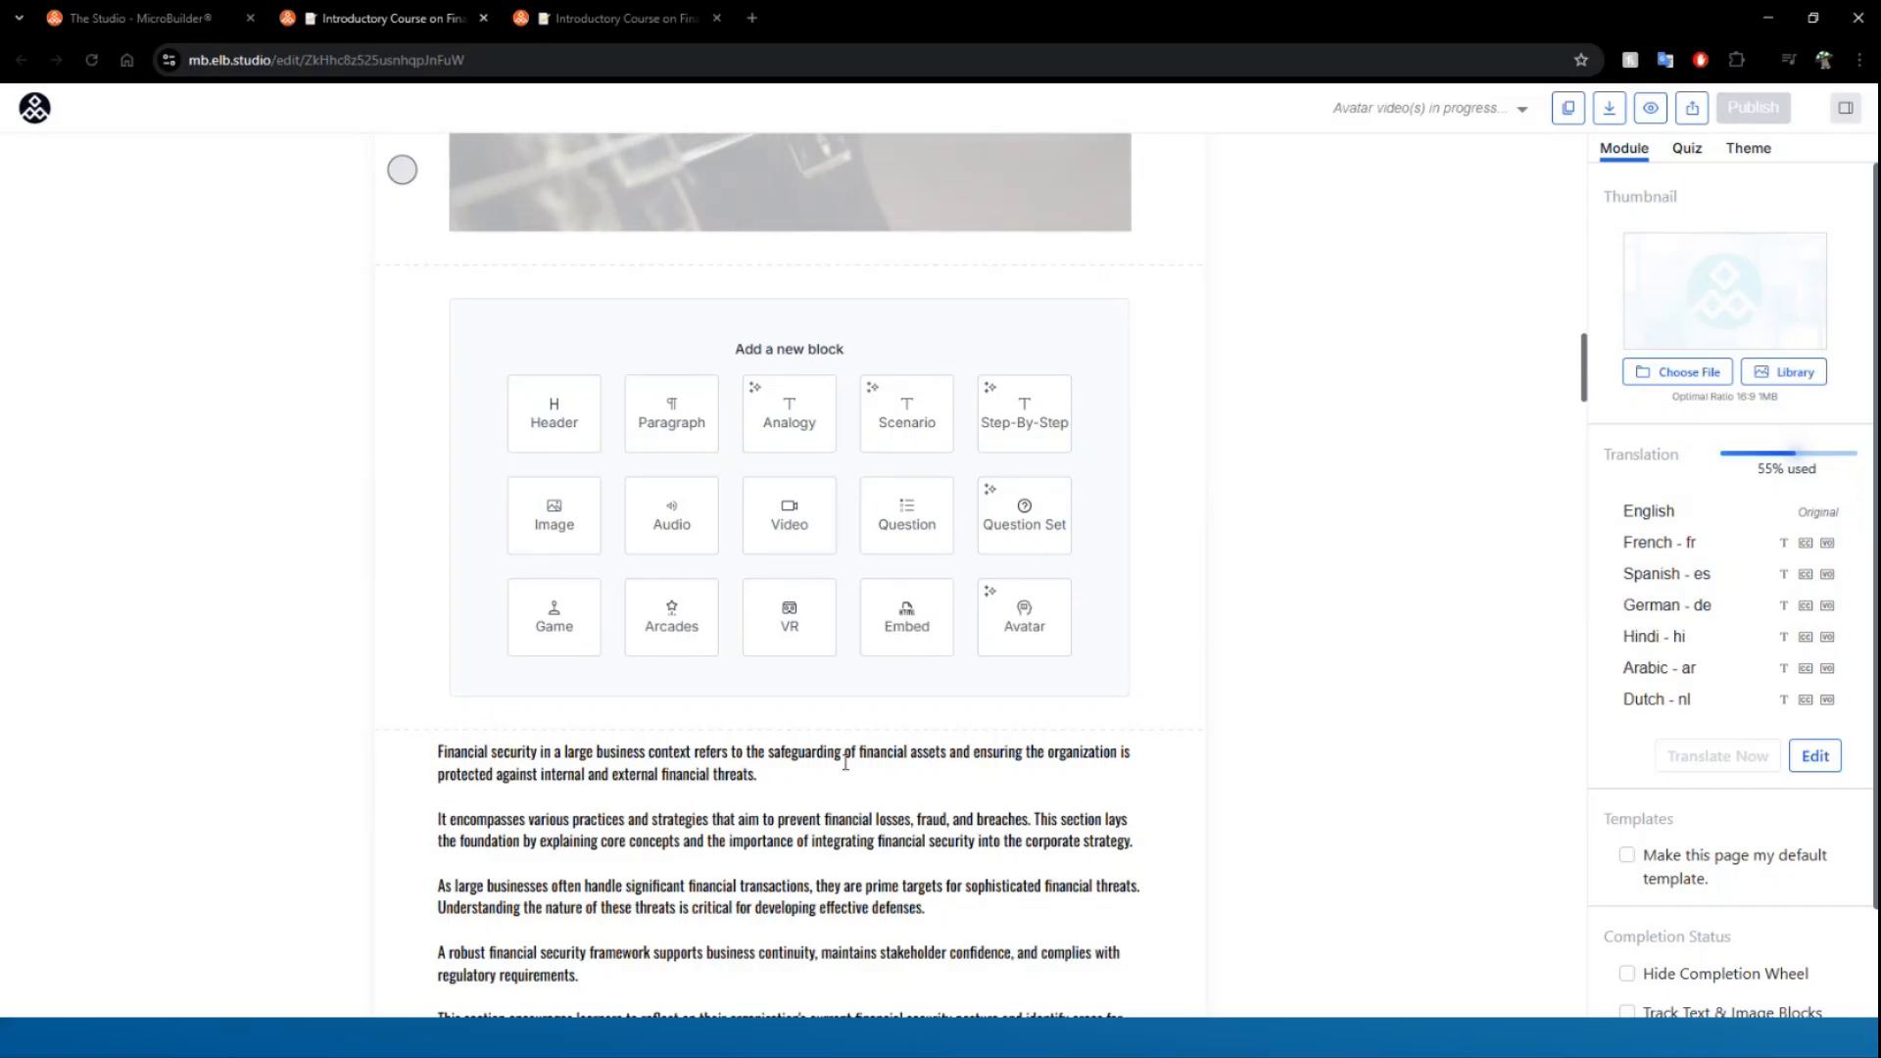
# - Start the embedded Trivia game in the Regulatory Compliance and Financial Security section
pyautogui.scroll(-20, 845, 762)
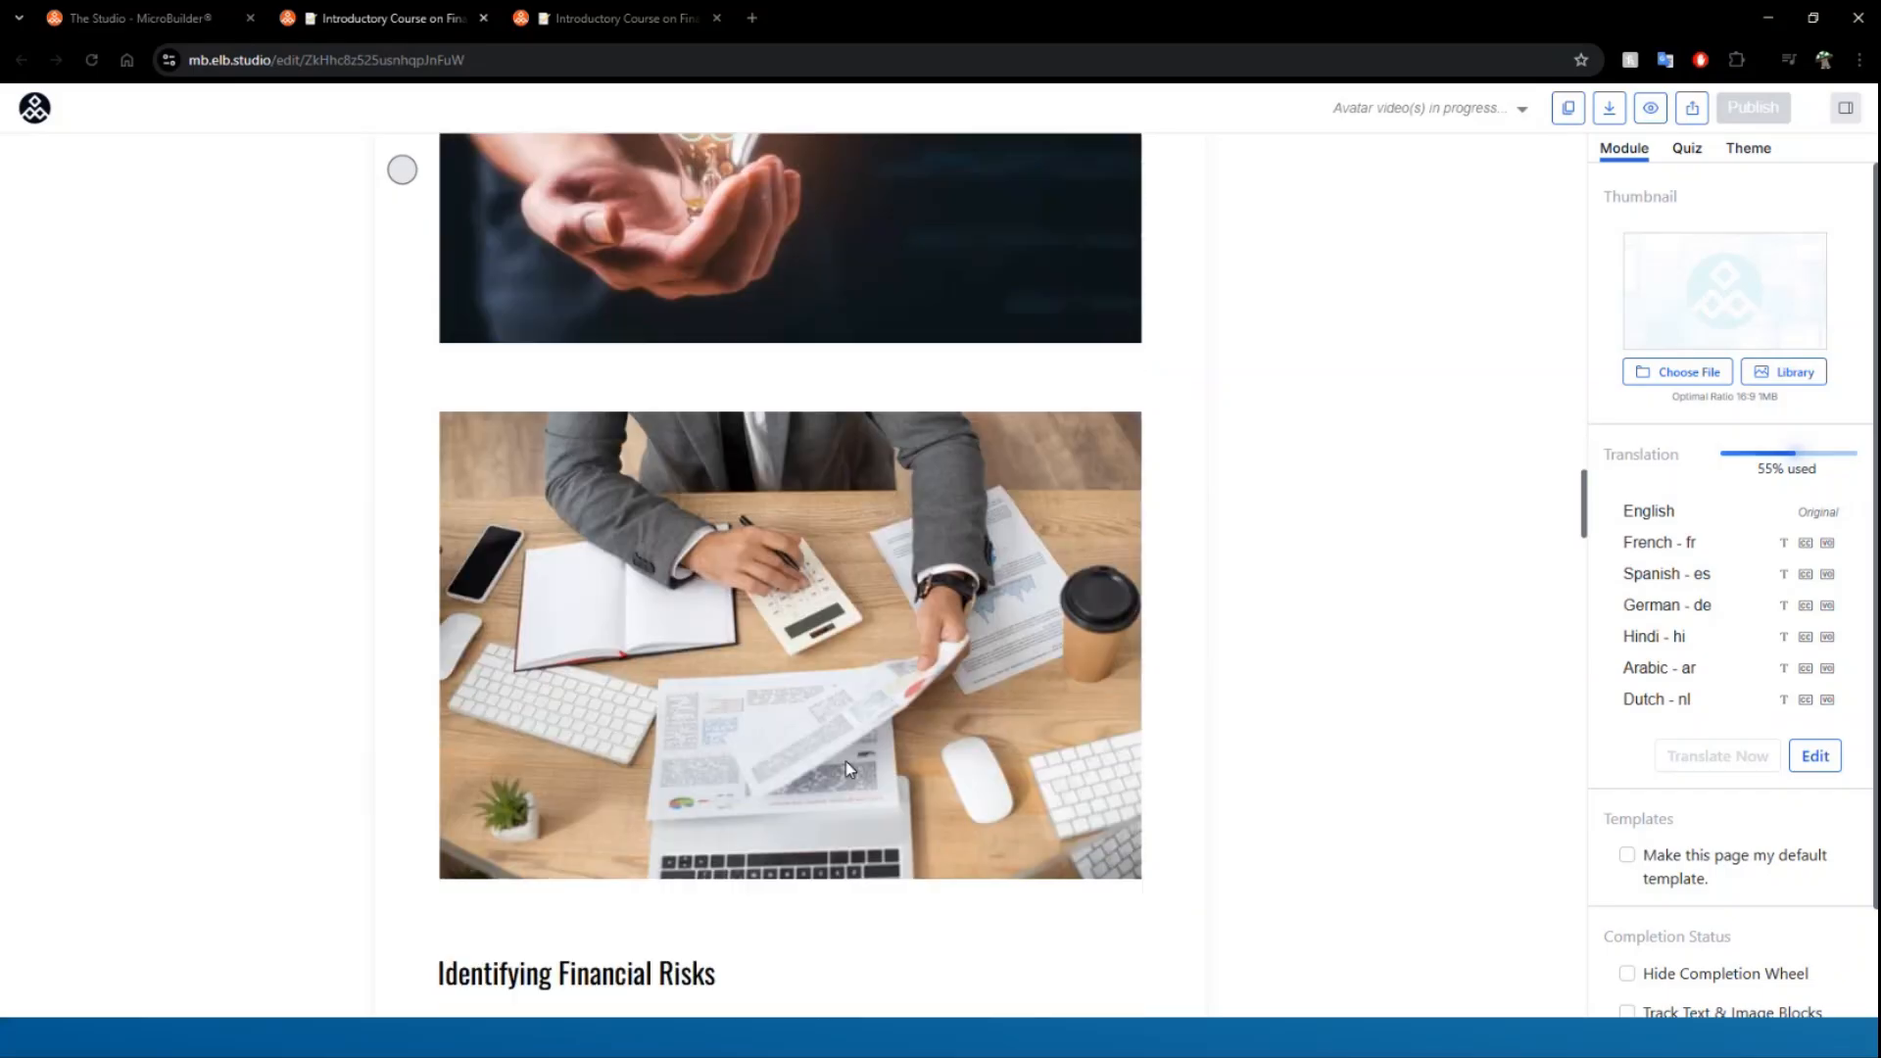
pyautogui.scroll(-15, 847, 766)
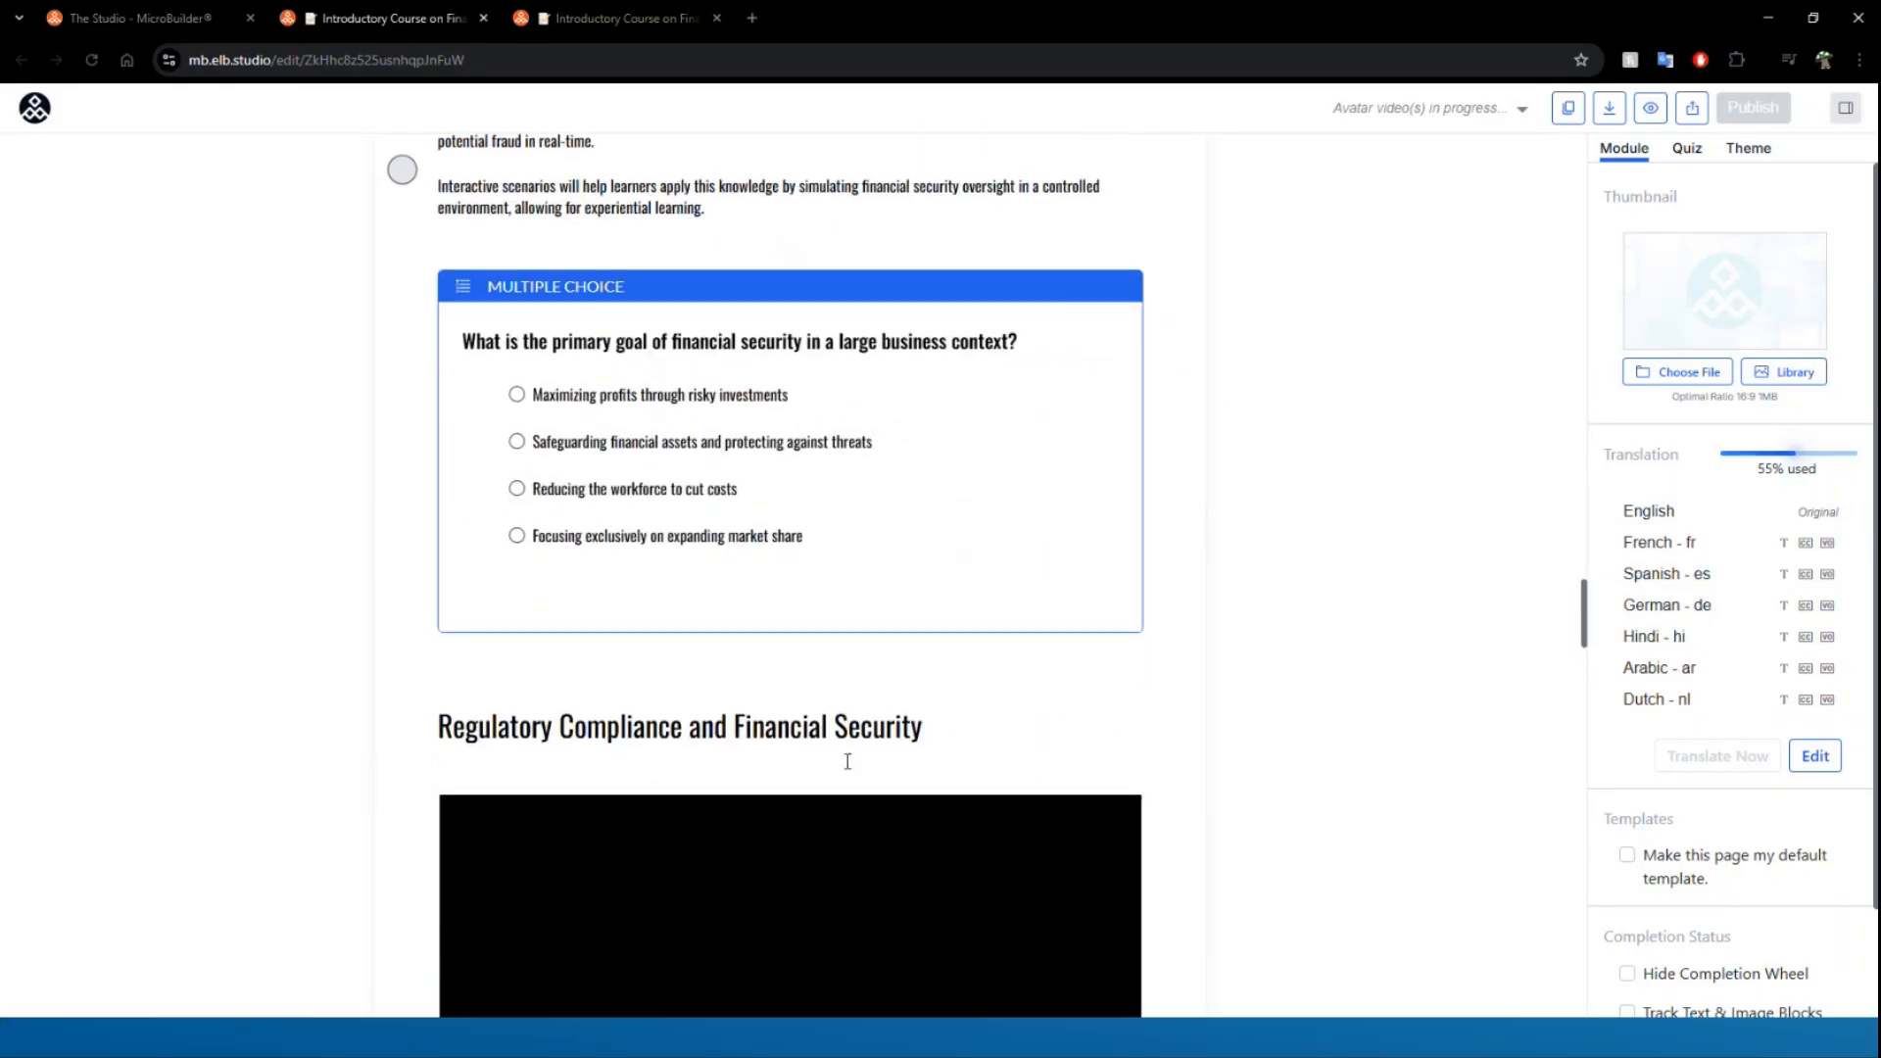
pyautogui.scroll(-5, 848, 761)
pyautogui.scroll(5, 847, 761)
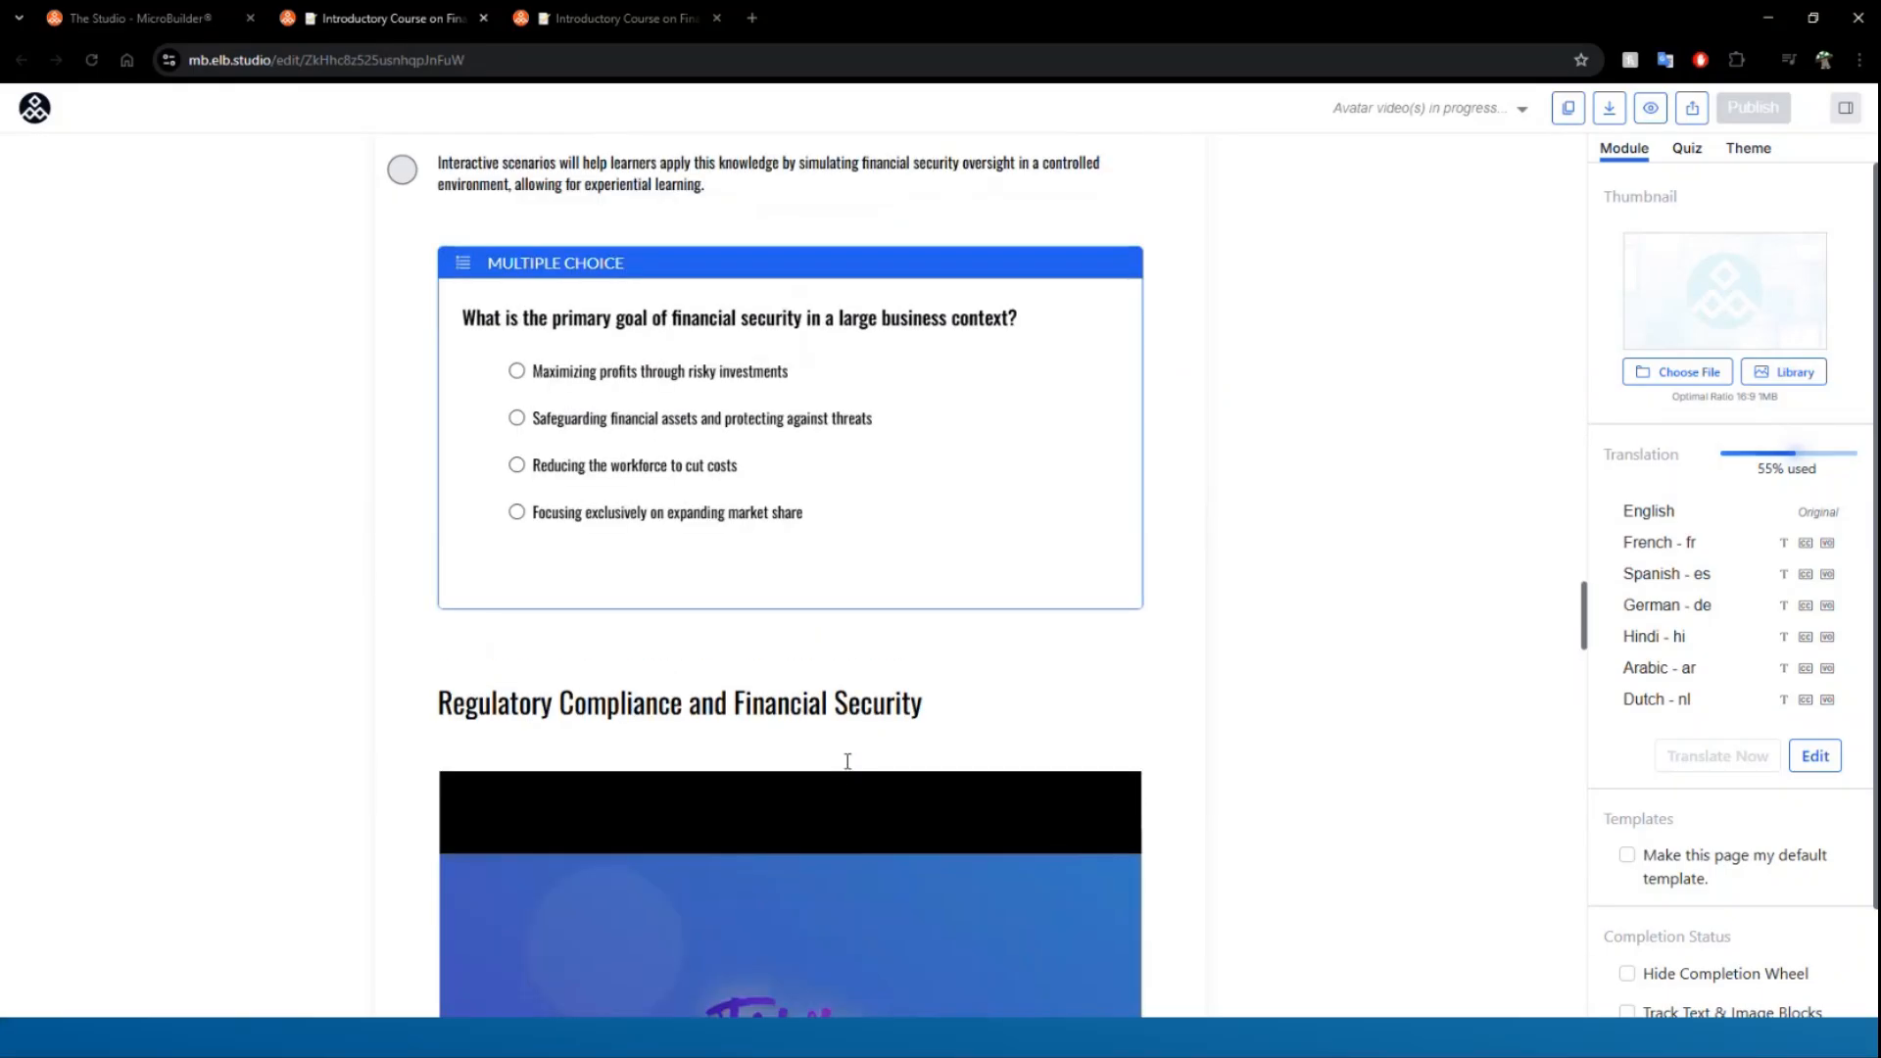
pyautogui.scroll(-5, 848, 761)
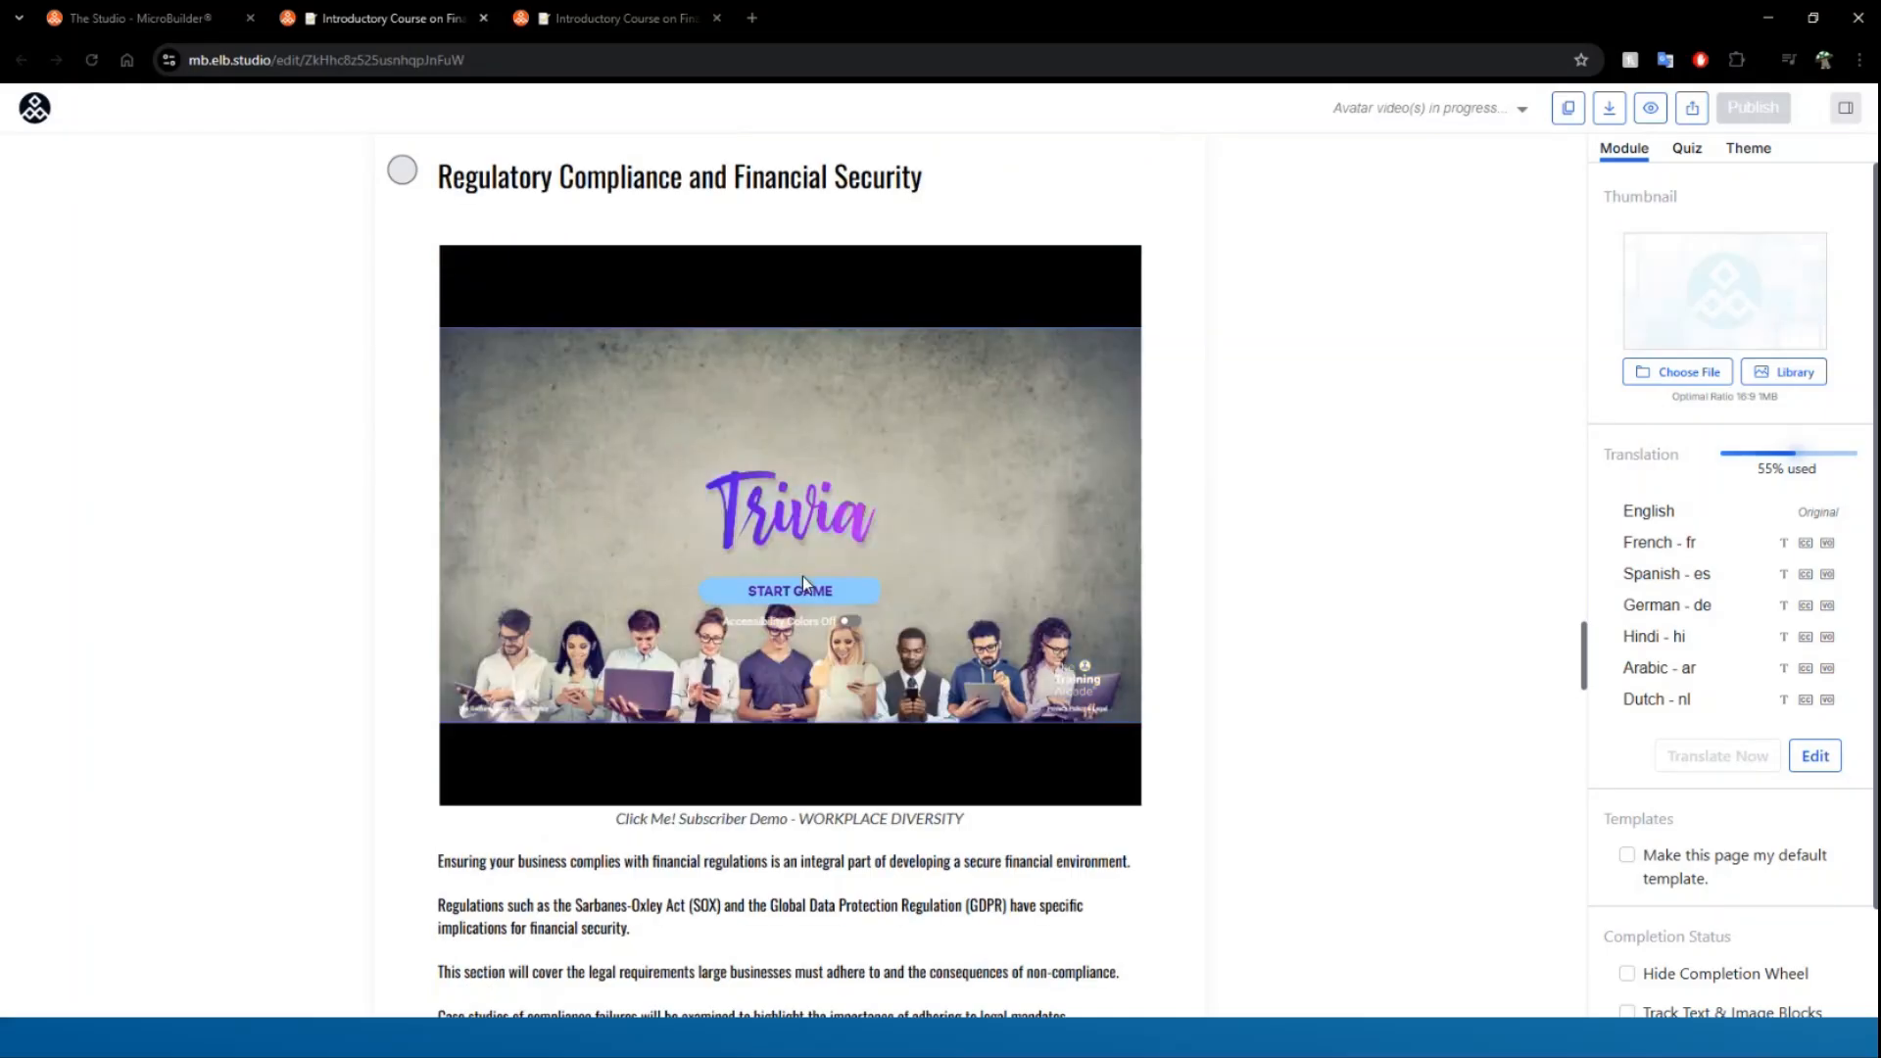
pyautogui.click(802, 580)
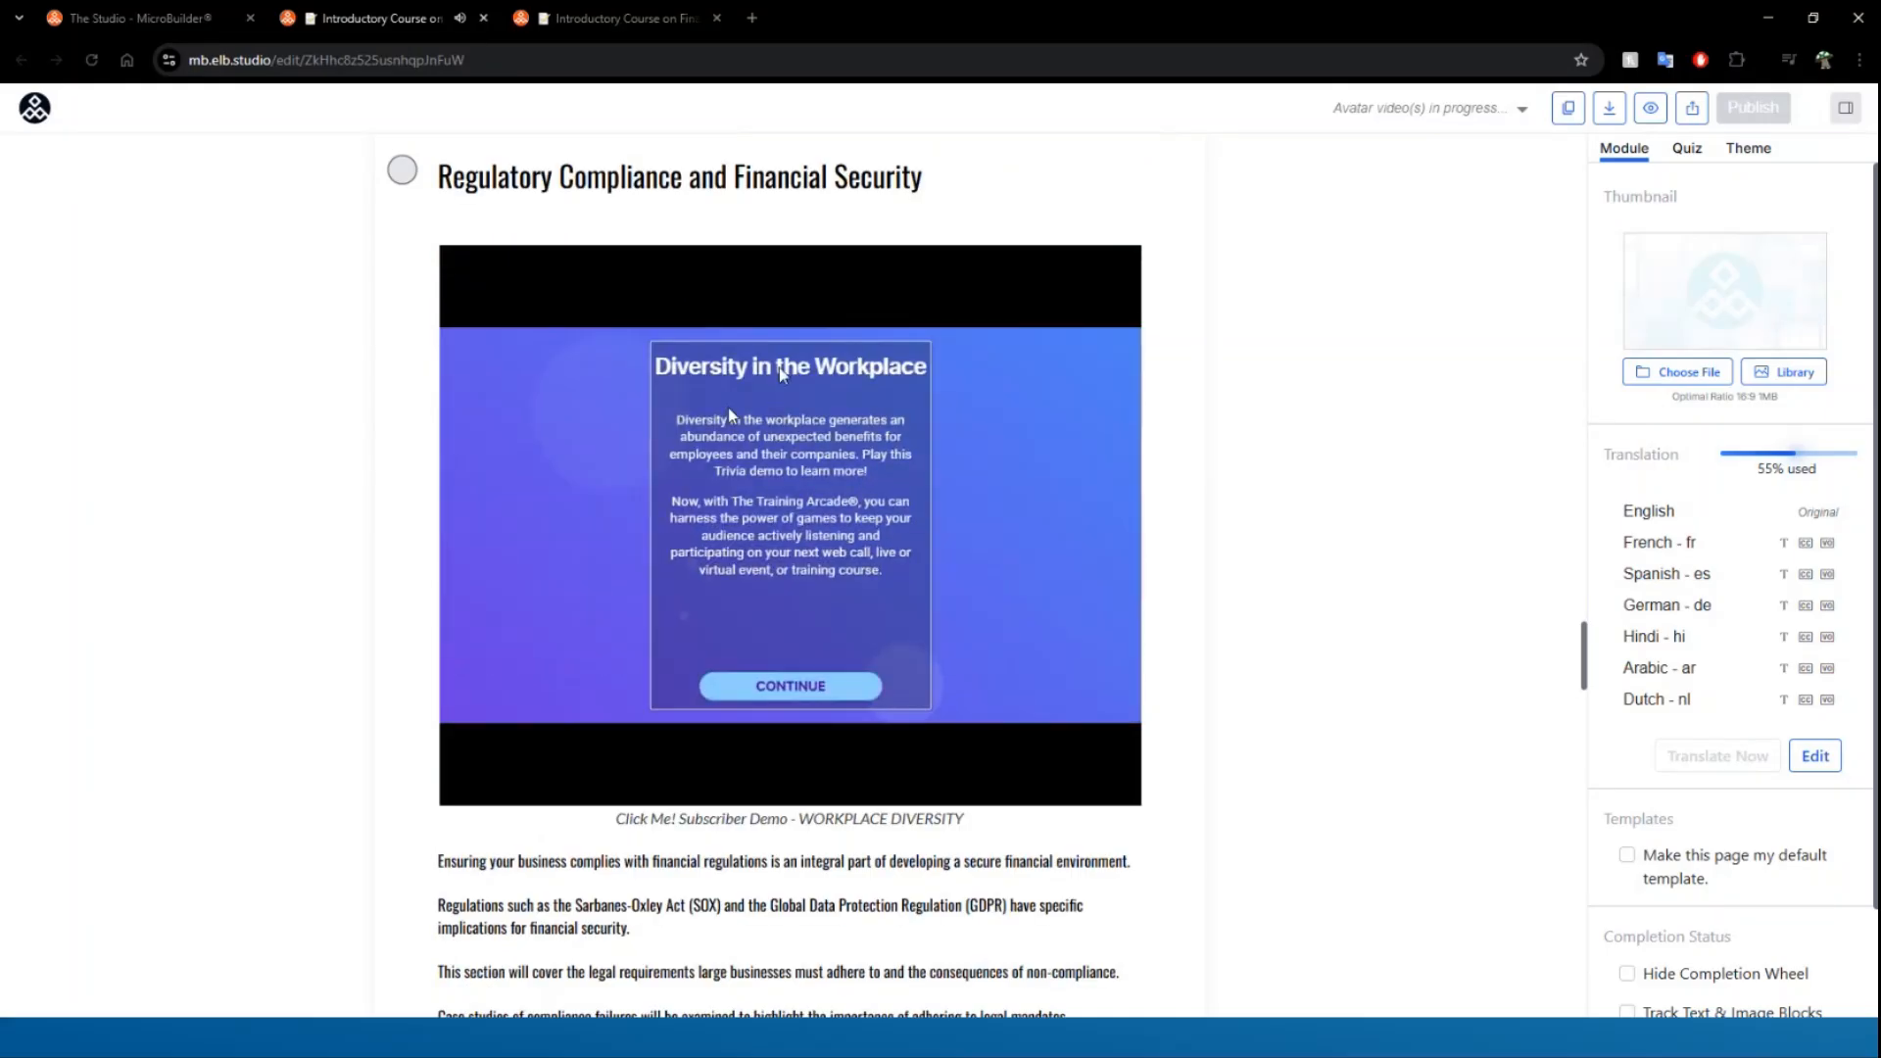
# - Review the text sections and question blocks in the rest of the module, from the Trivia game through the financial security plan
pyautogui.scroll(-15, 803, 860)
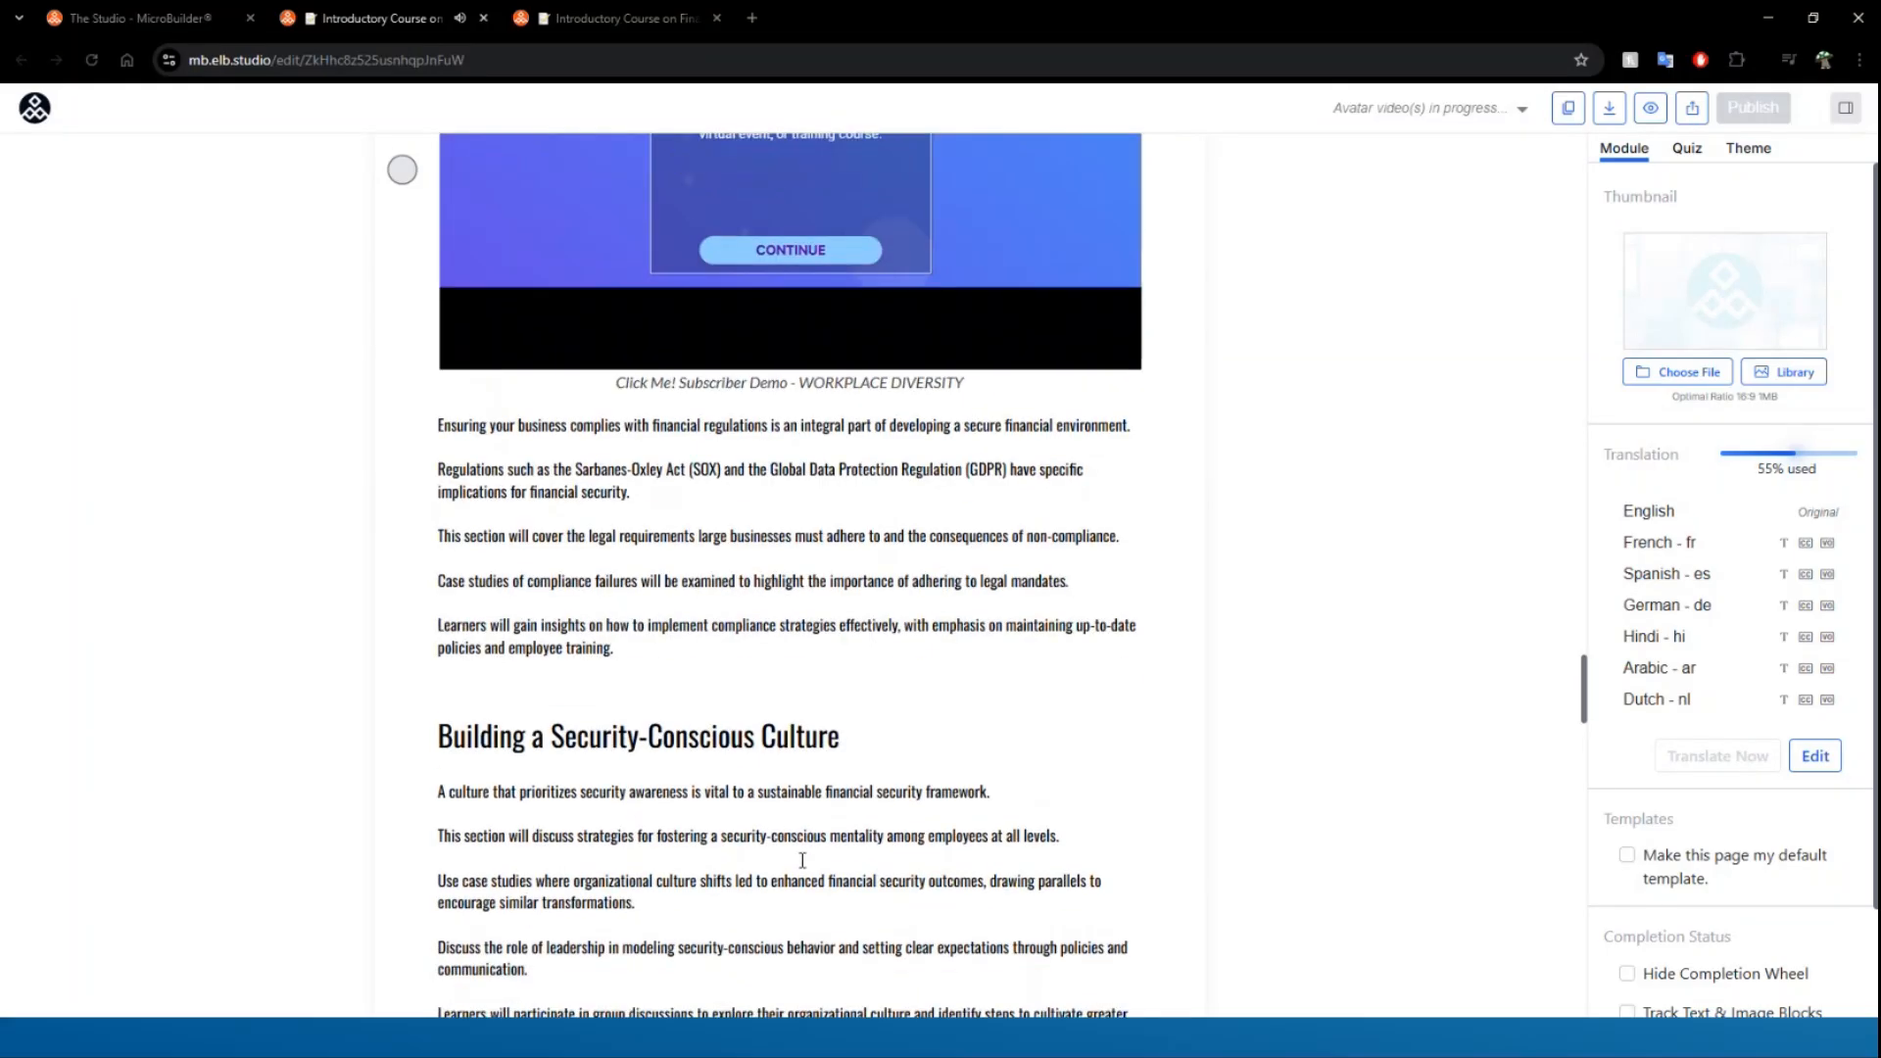
pyautogui.scroll(-8, 802, 860)
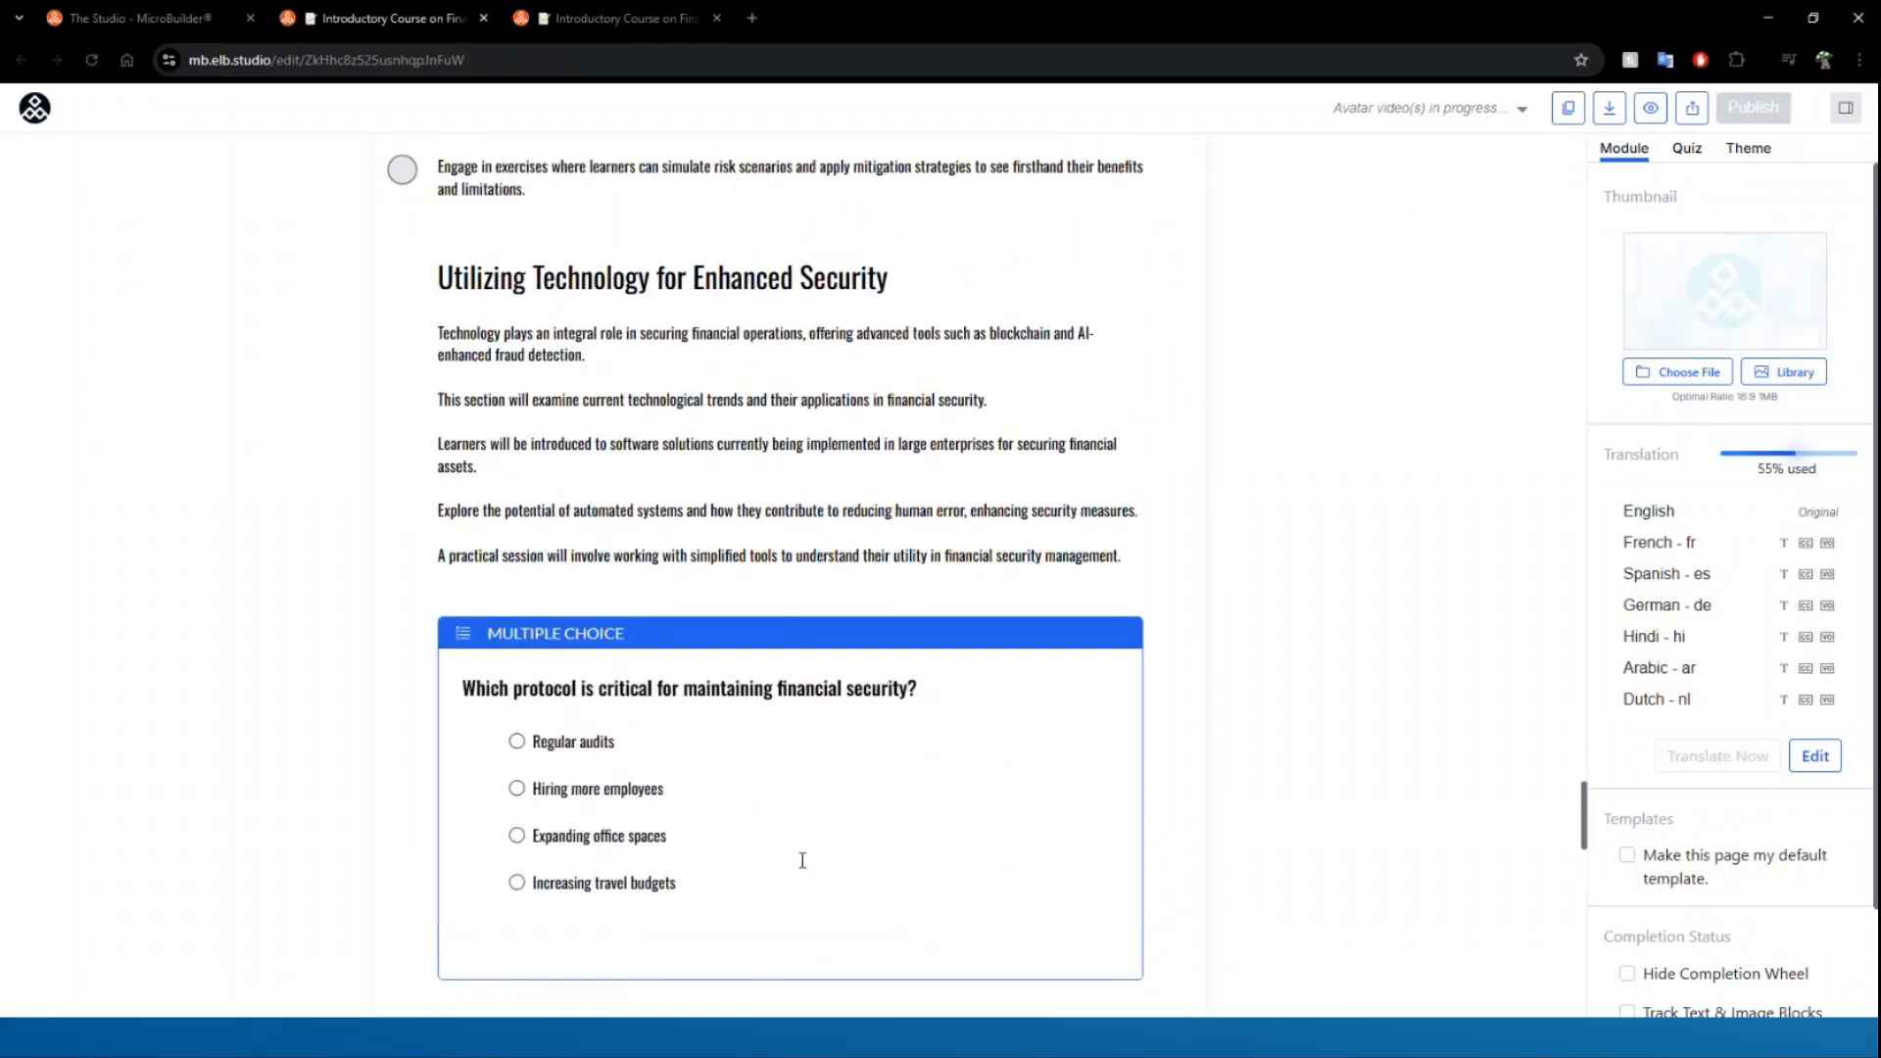
pyautogui.scroll(-8, 802, 821)
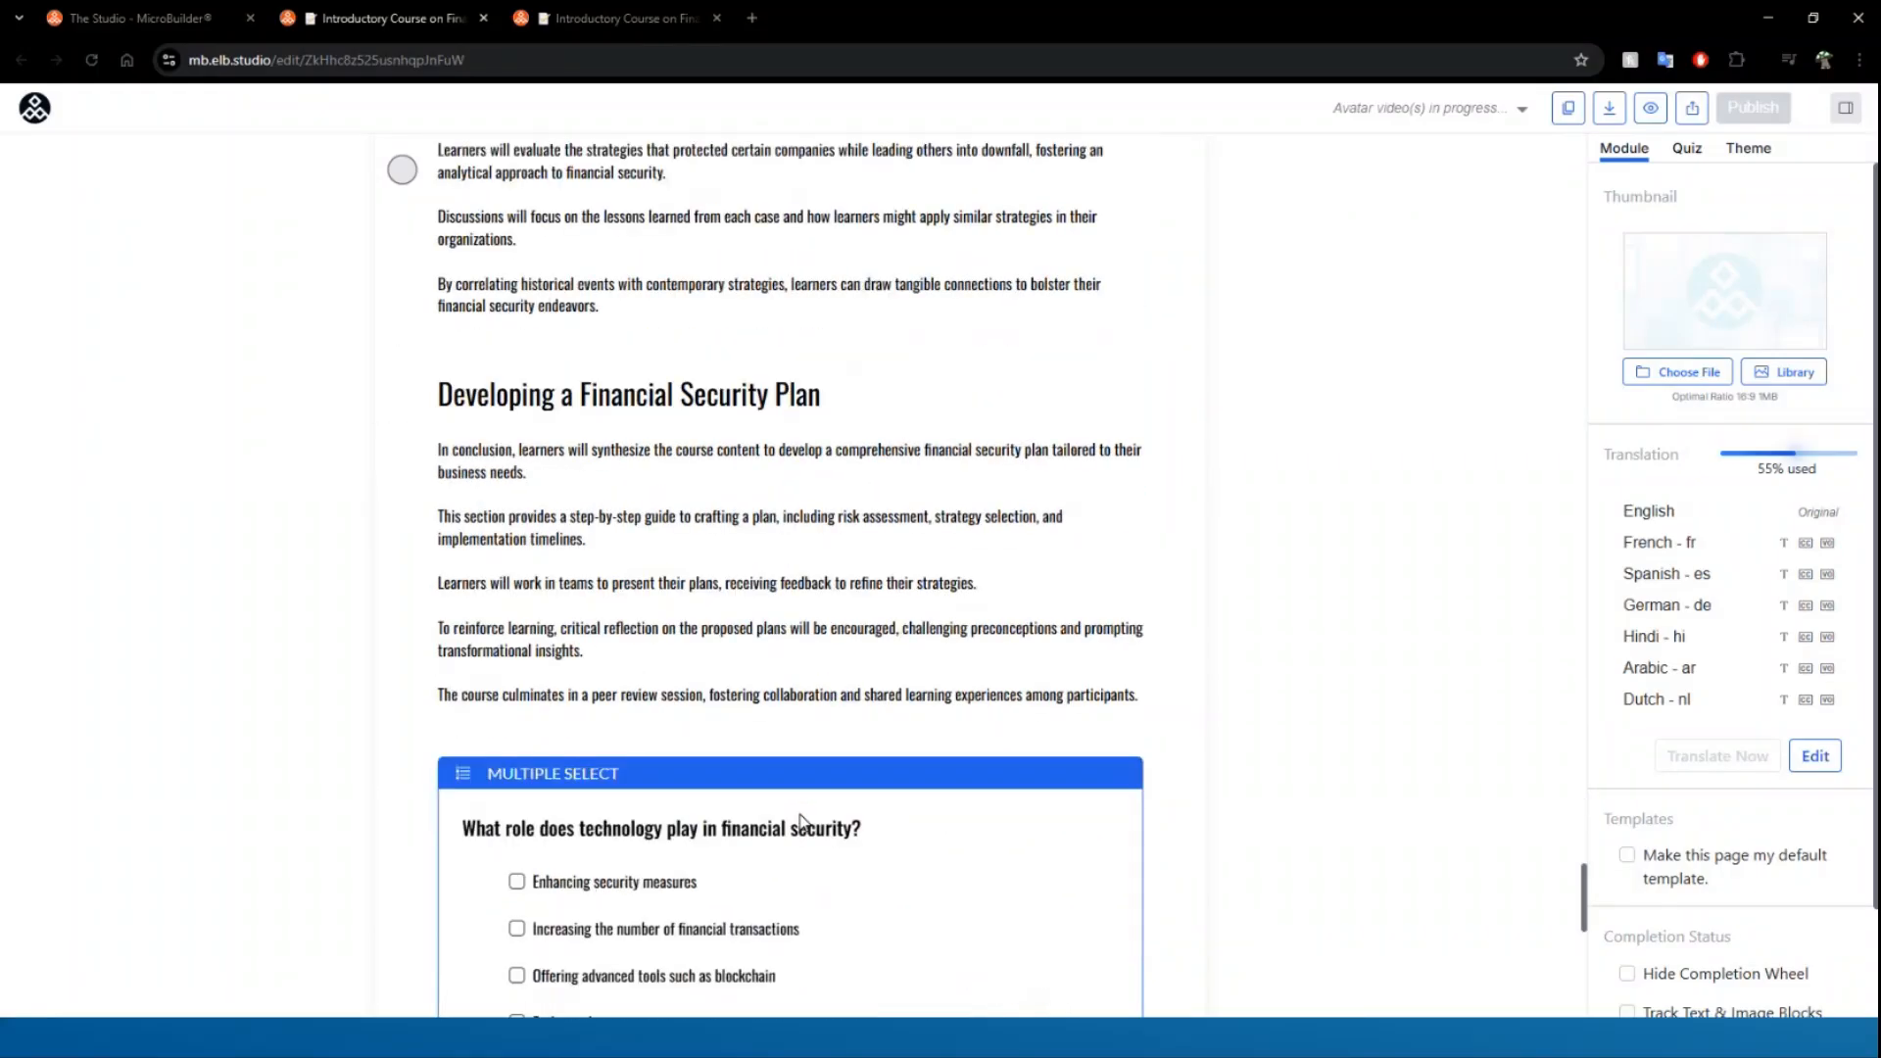
pyautogui.scroll(12, 802, 820)
pyautogui.scroll(8, 802, 821)
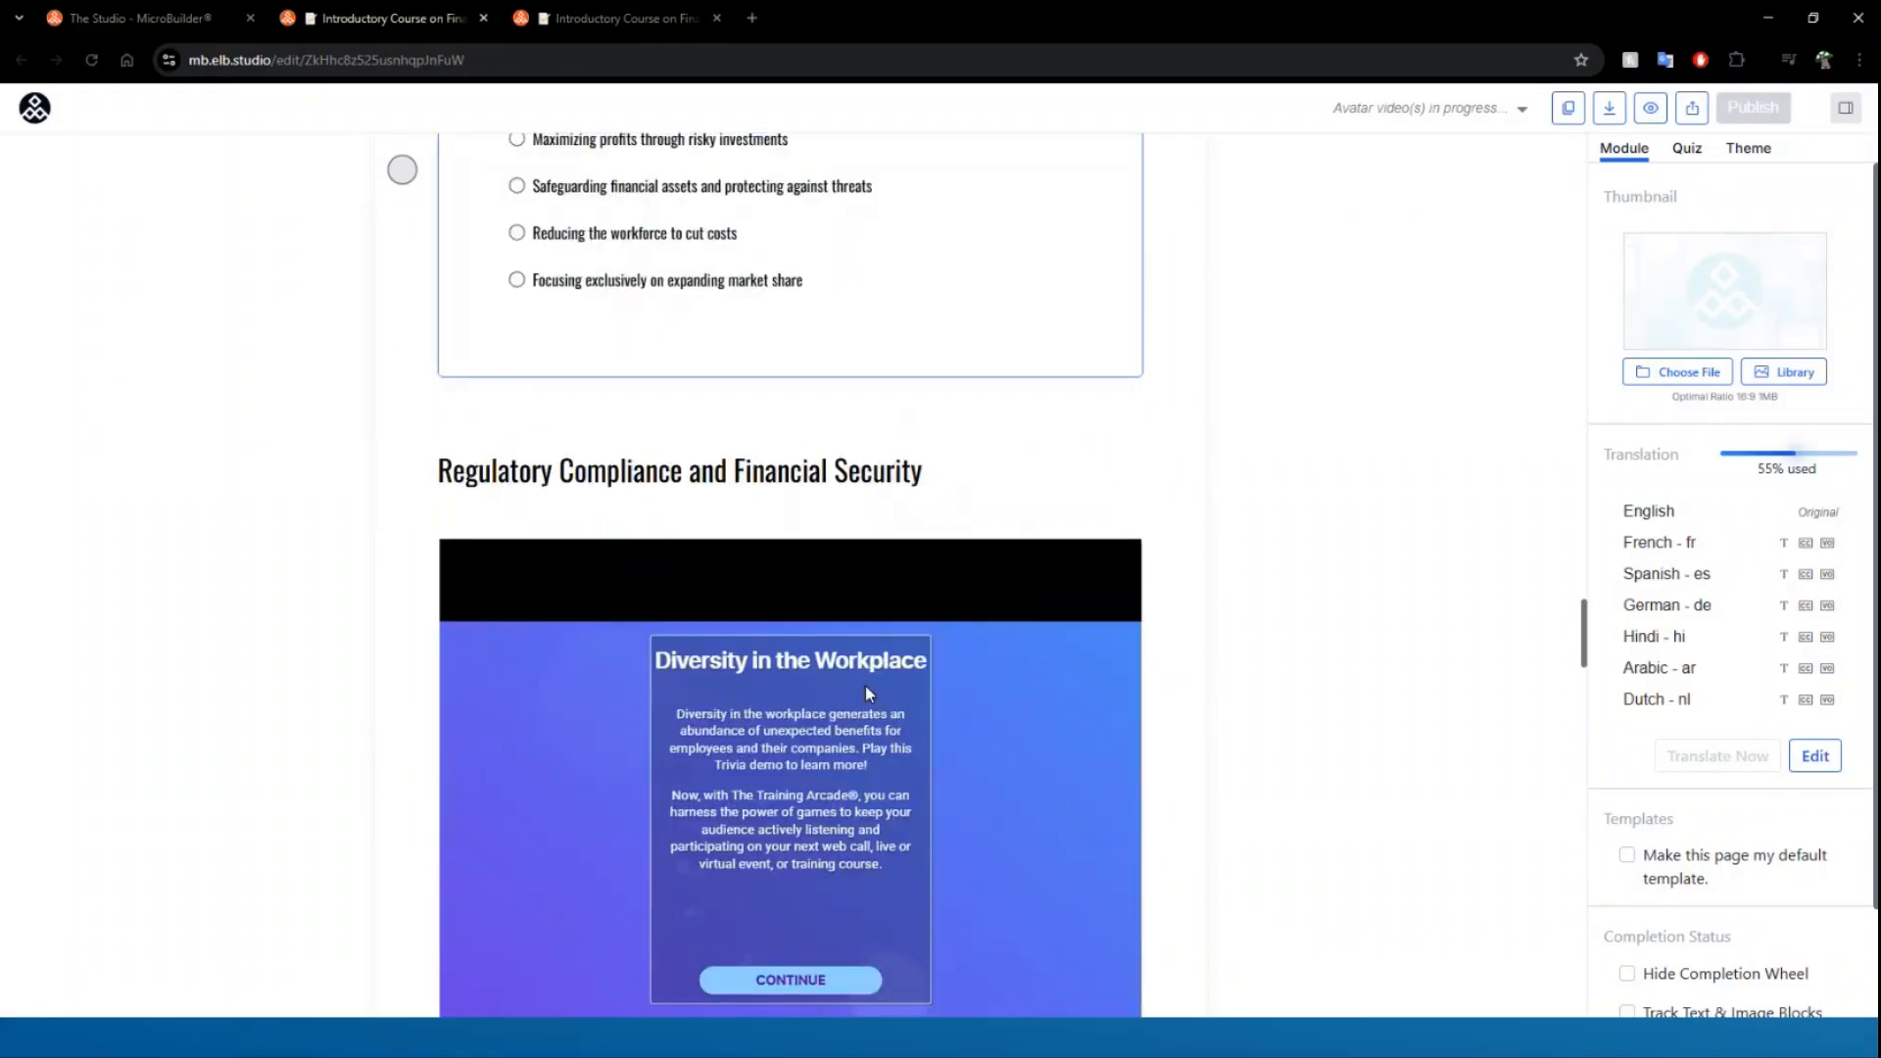
pyautogui.scroll(8, 866, 692)
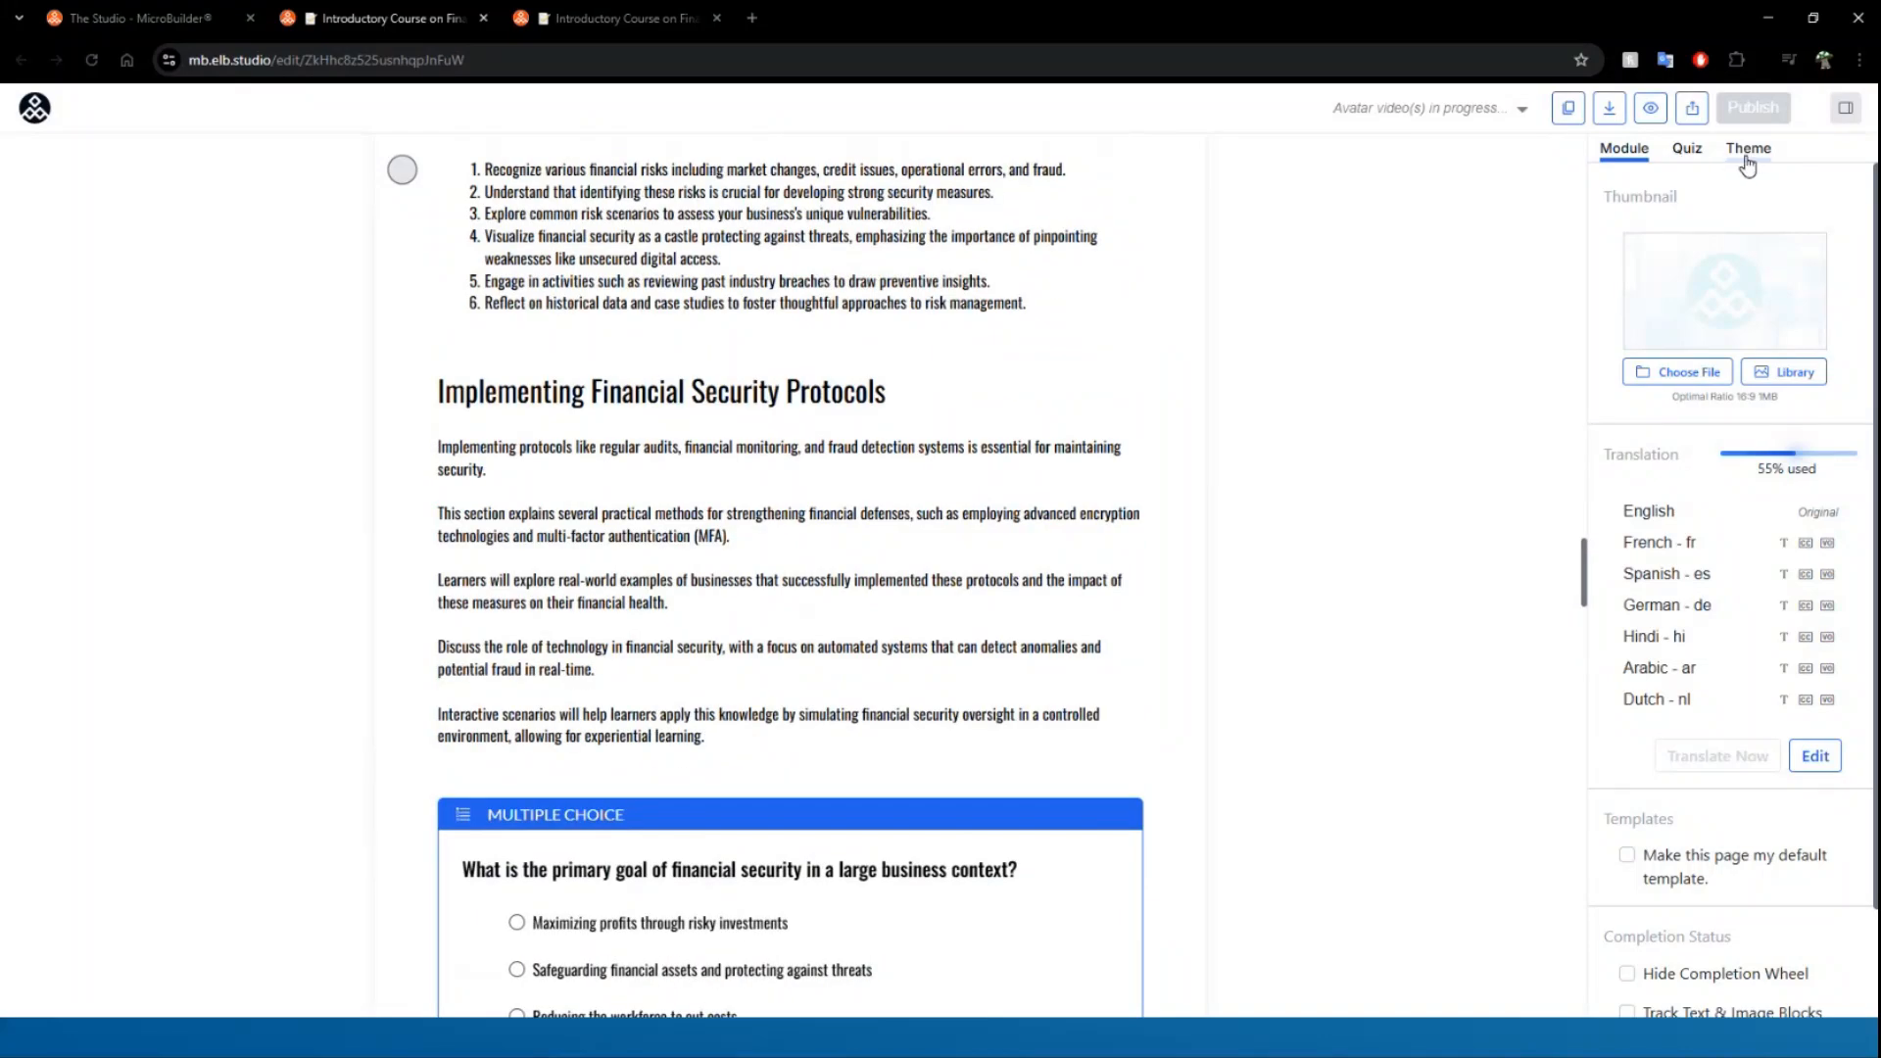
# - Try the built-in Heirloom, Orange and Onyx themes on the module and check its look up to the course title
pyautogui.click(1746, 150)
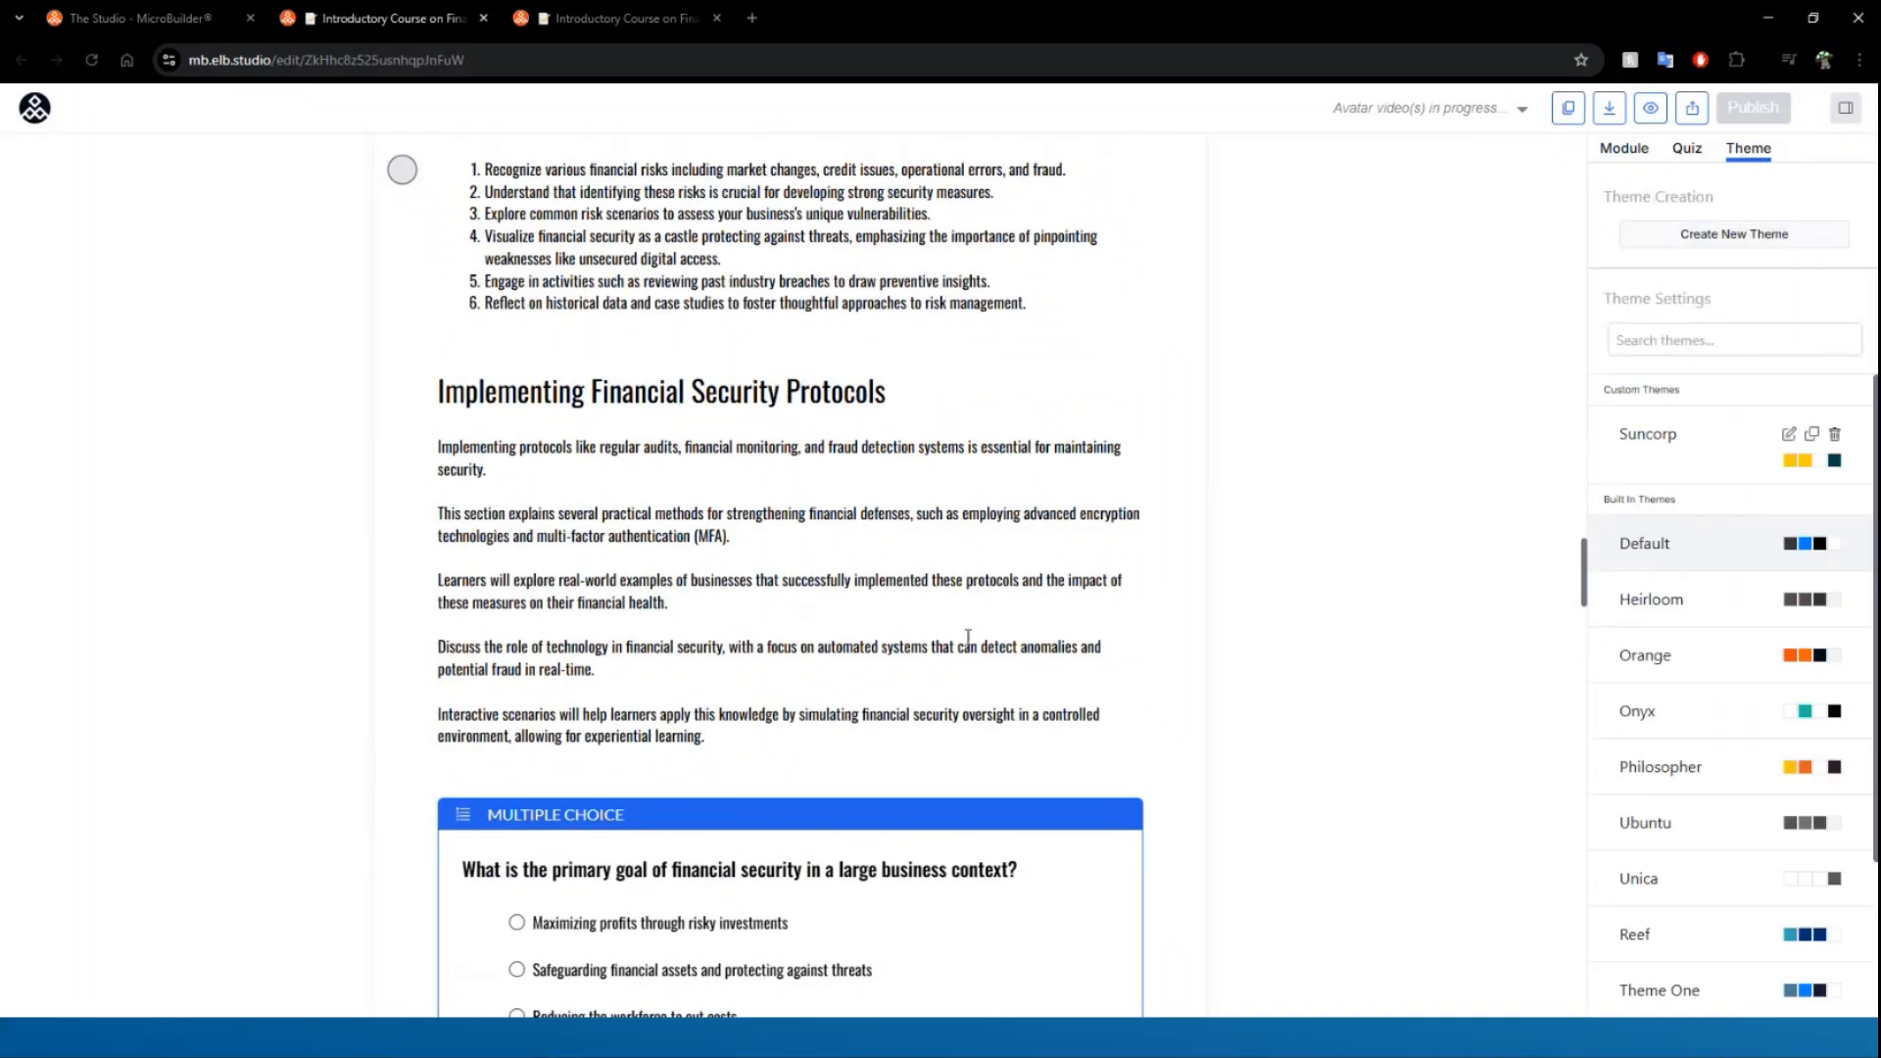
pyautogui.click(1685, 607)
pyautogui.click(1689, 676)
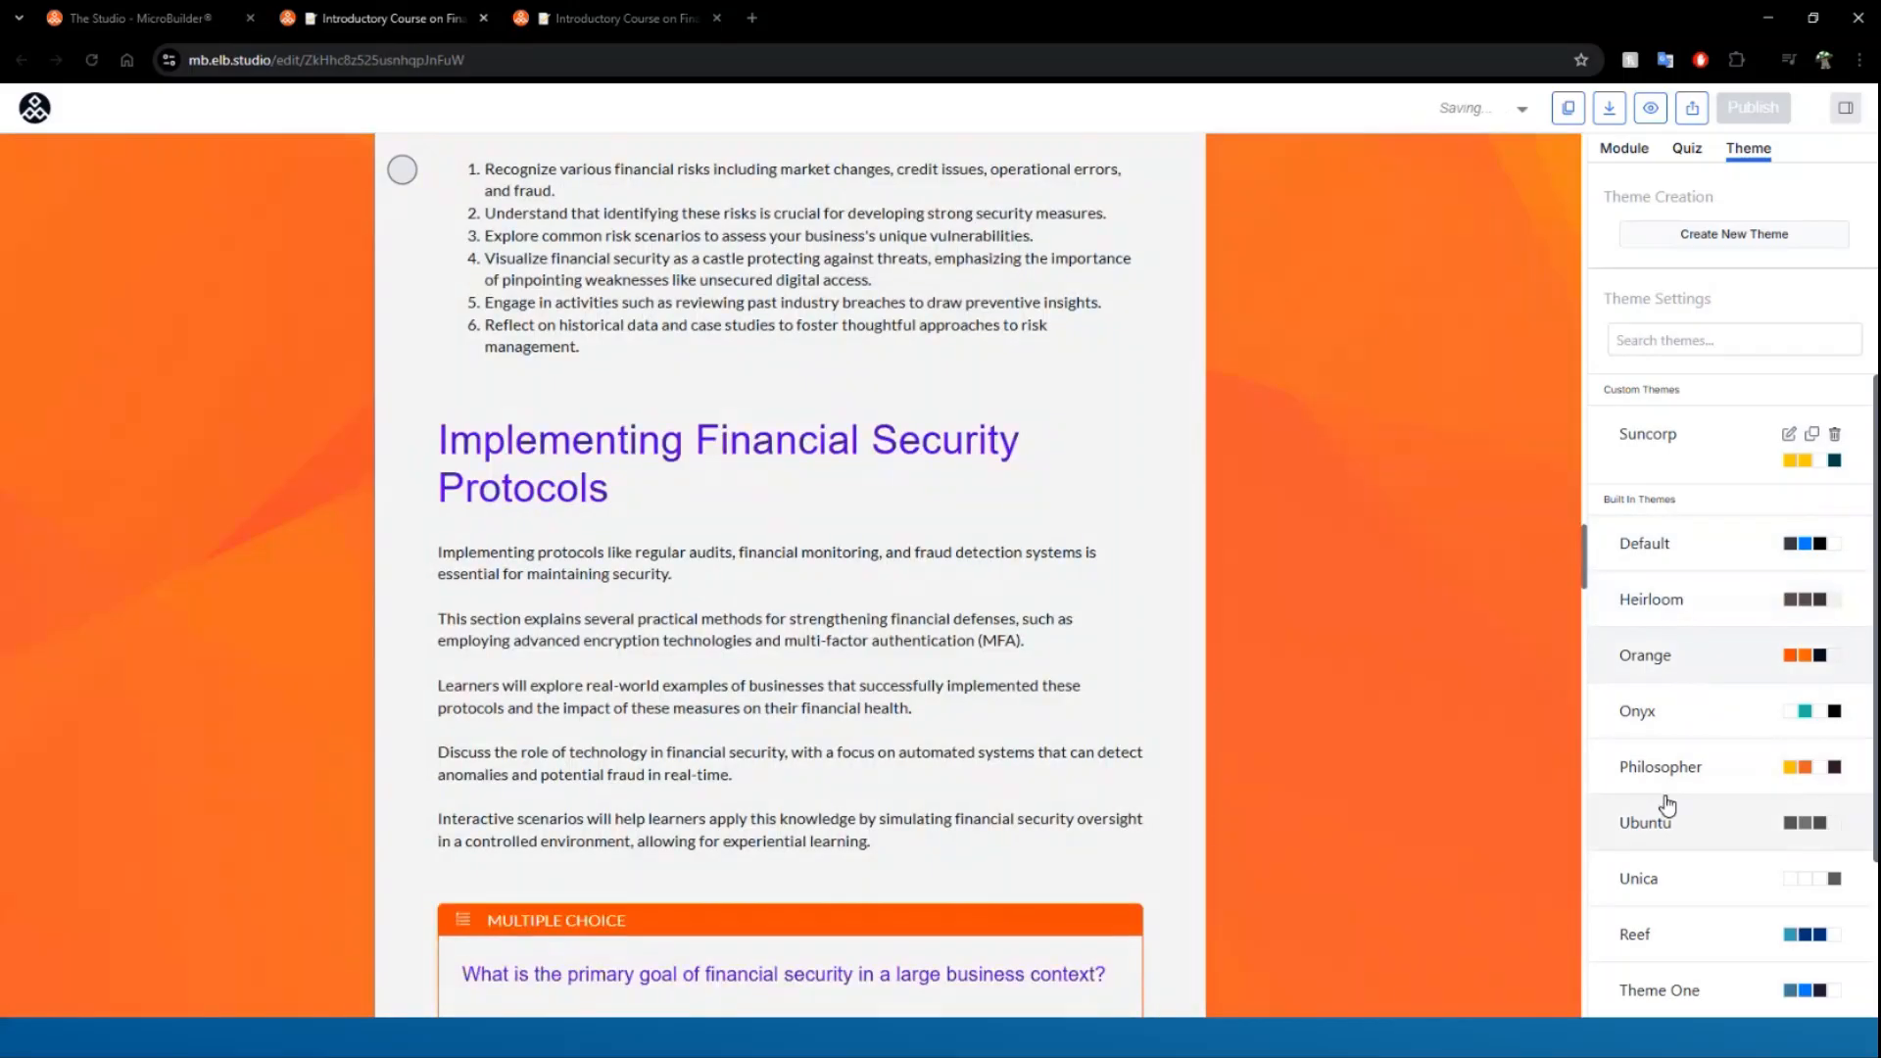
pyautogui.click(1684, 712)
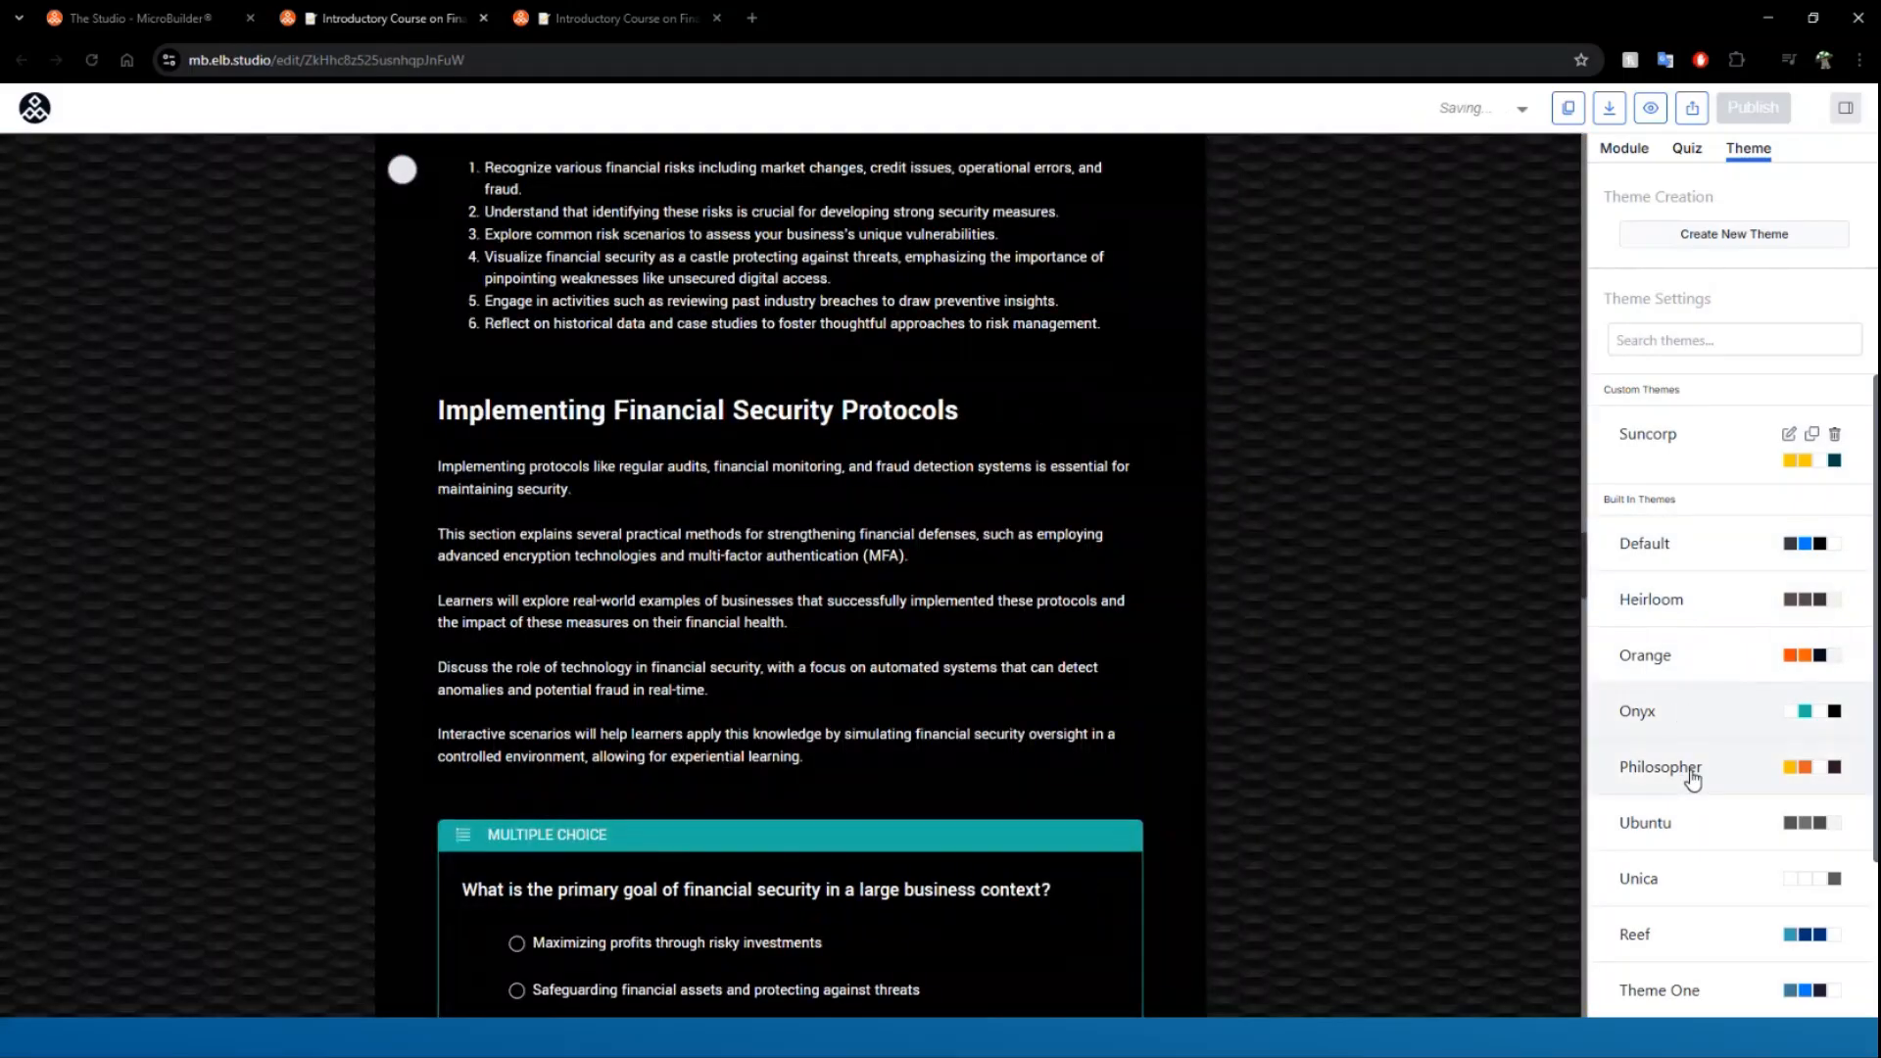
pyautogui.scroll(10, 630, 789)
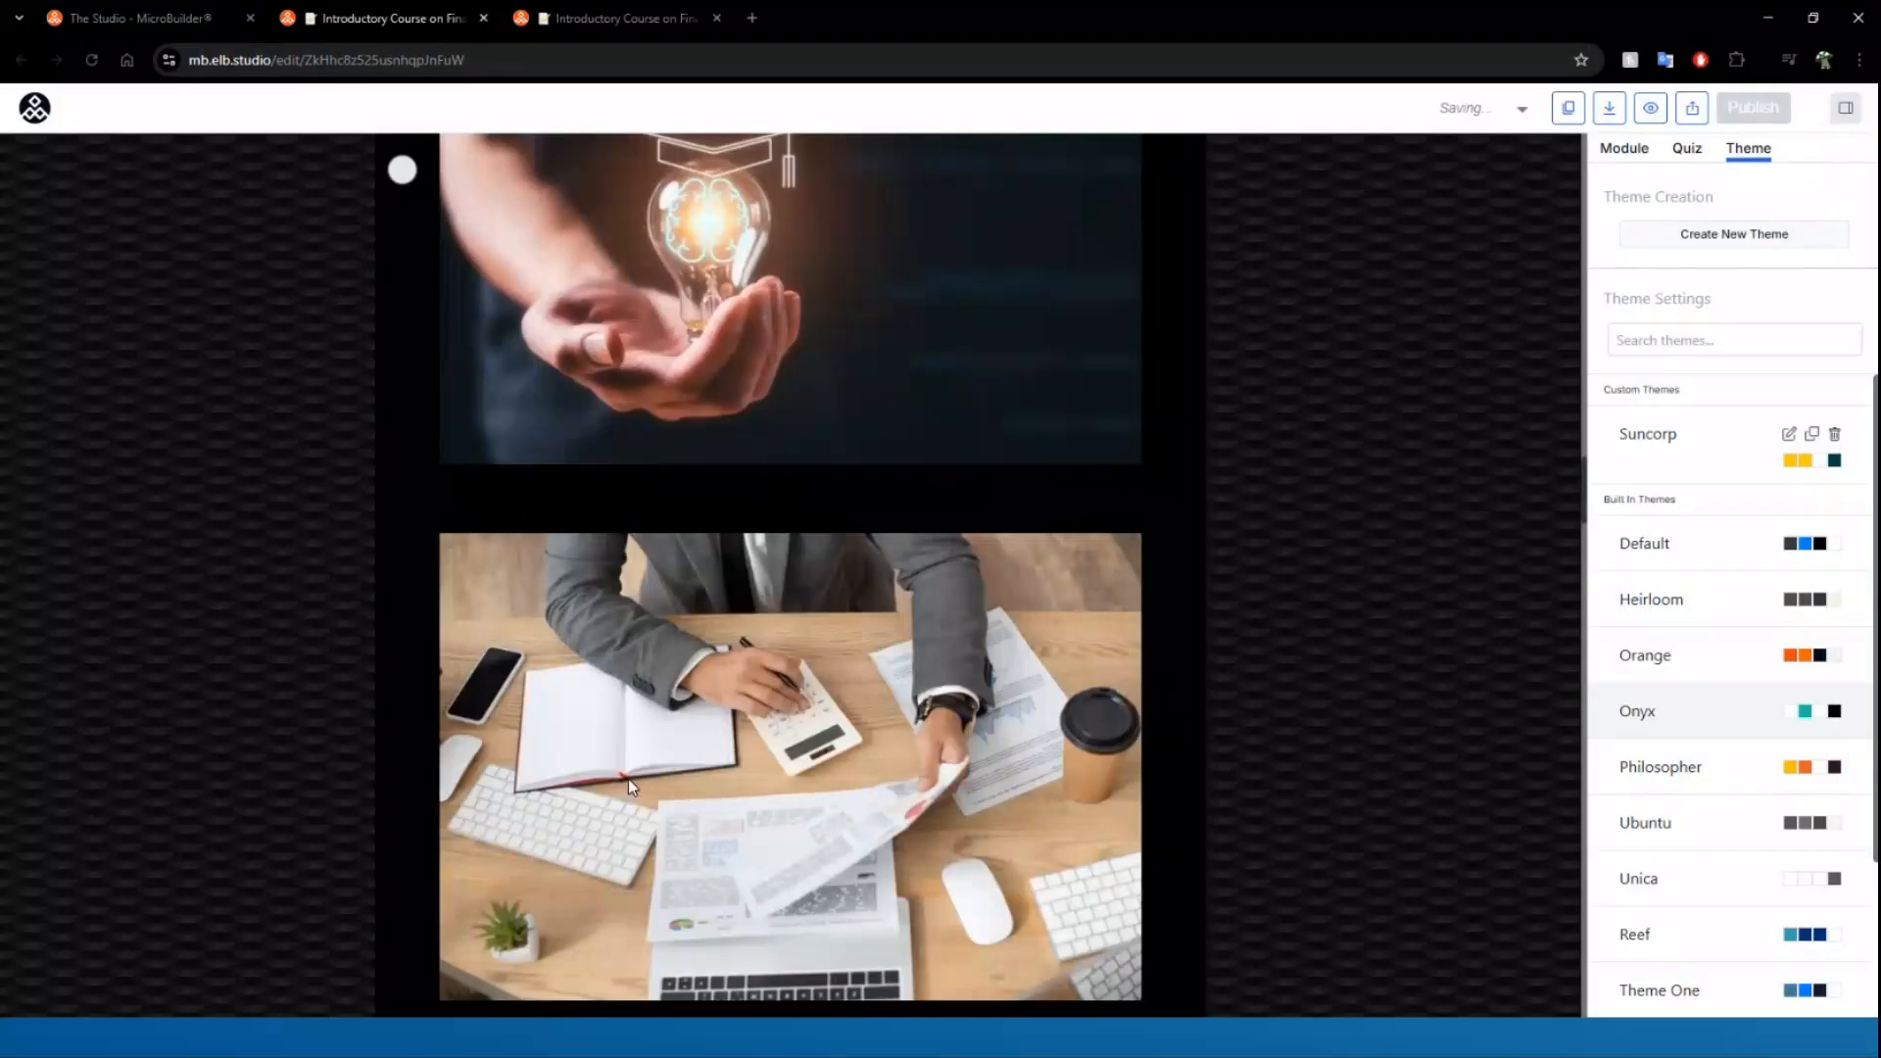
pyautogui.scroll(10, 632, 790)
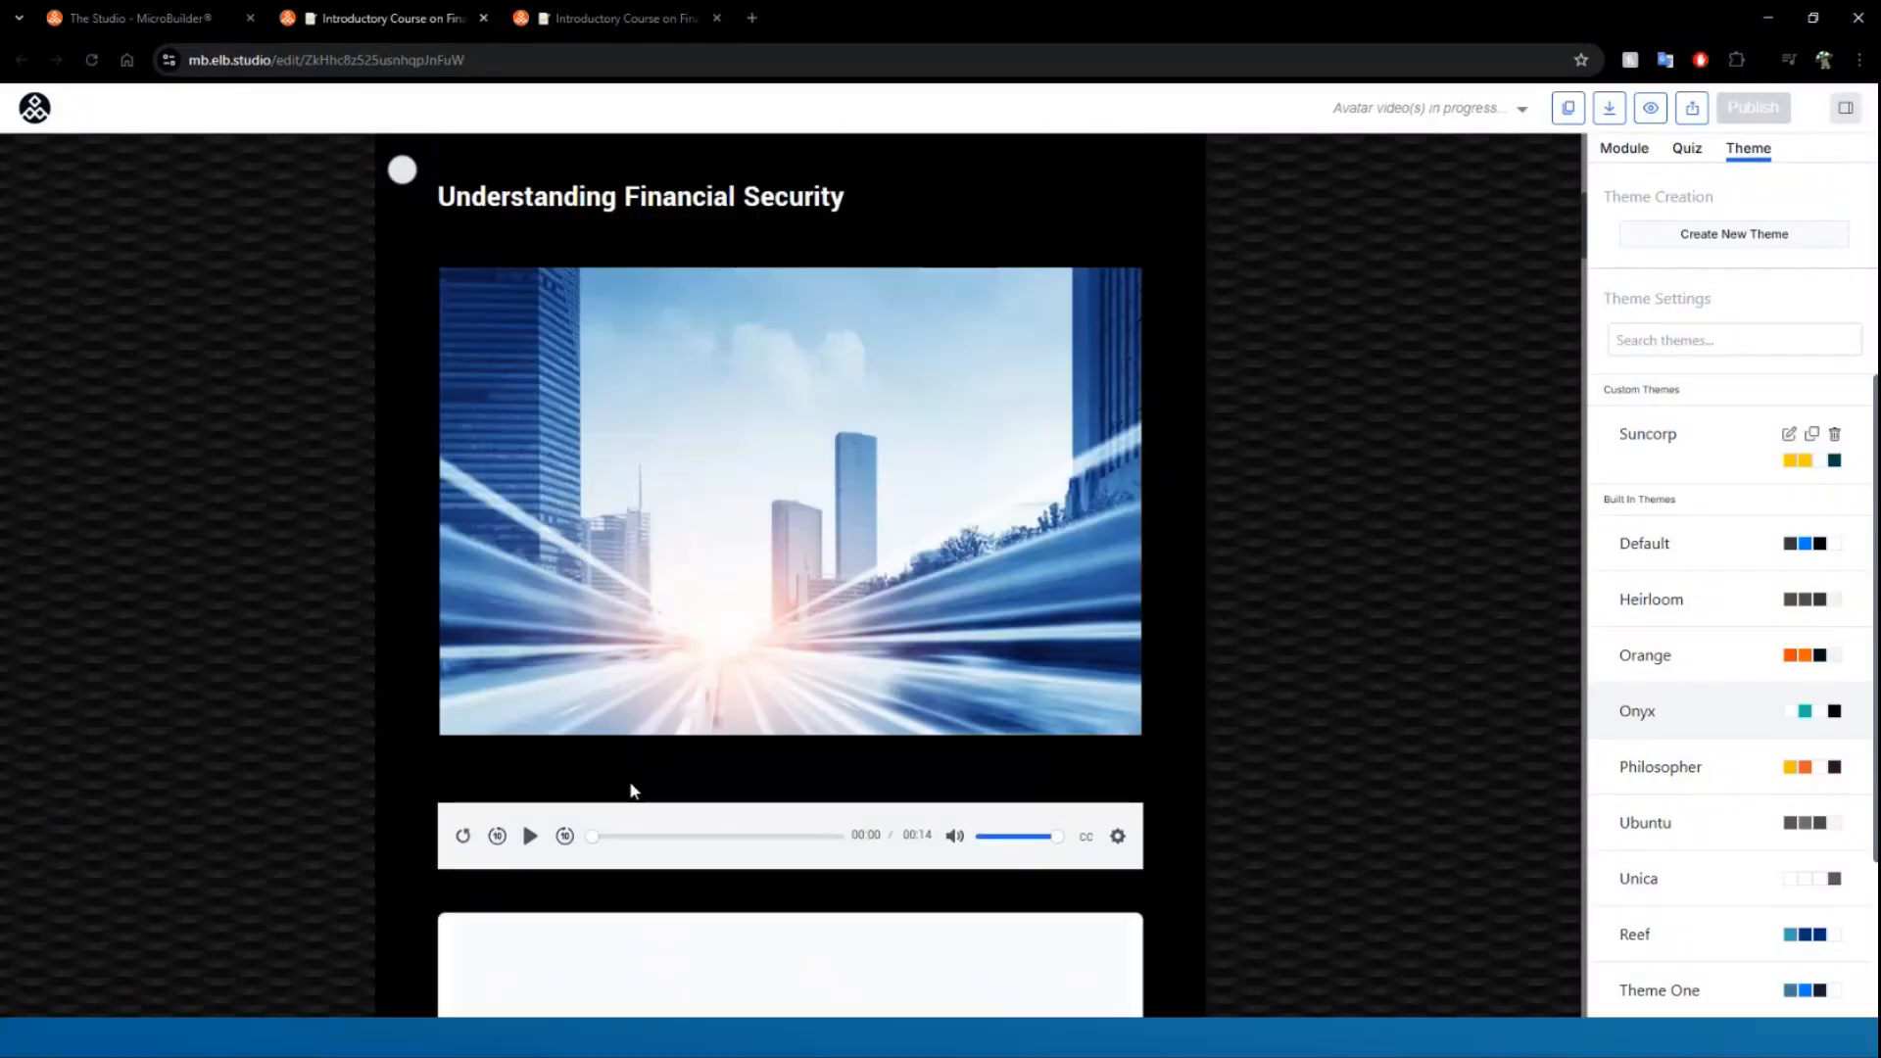
pyautogui.scroll(4, 631, 791)
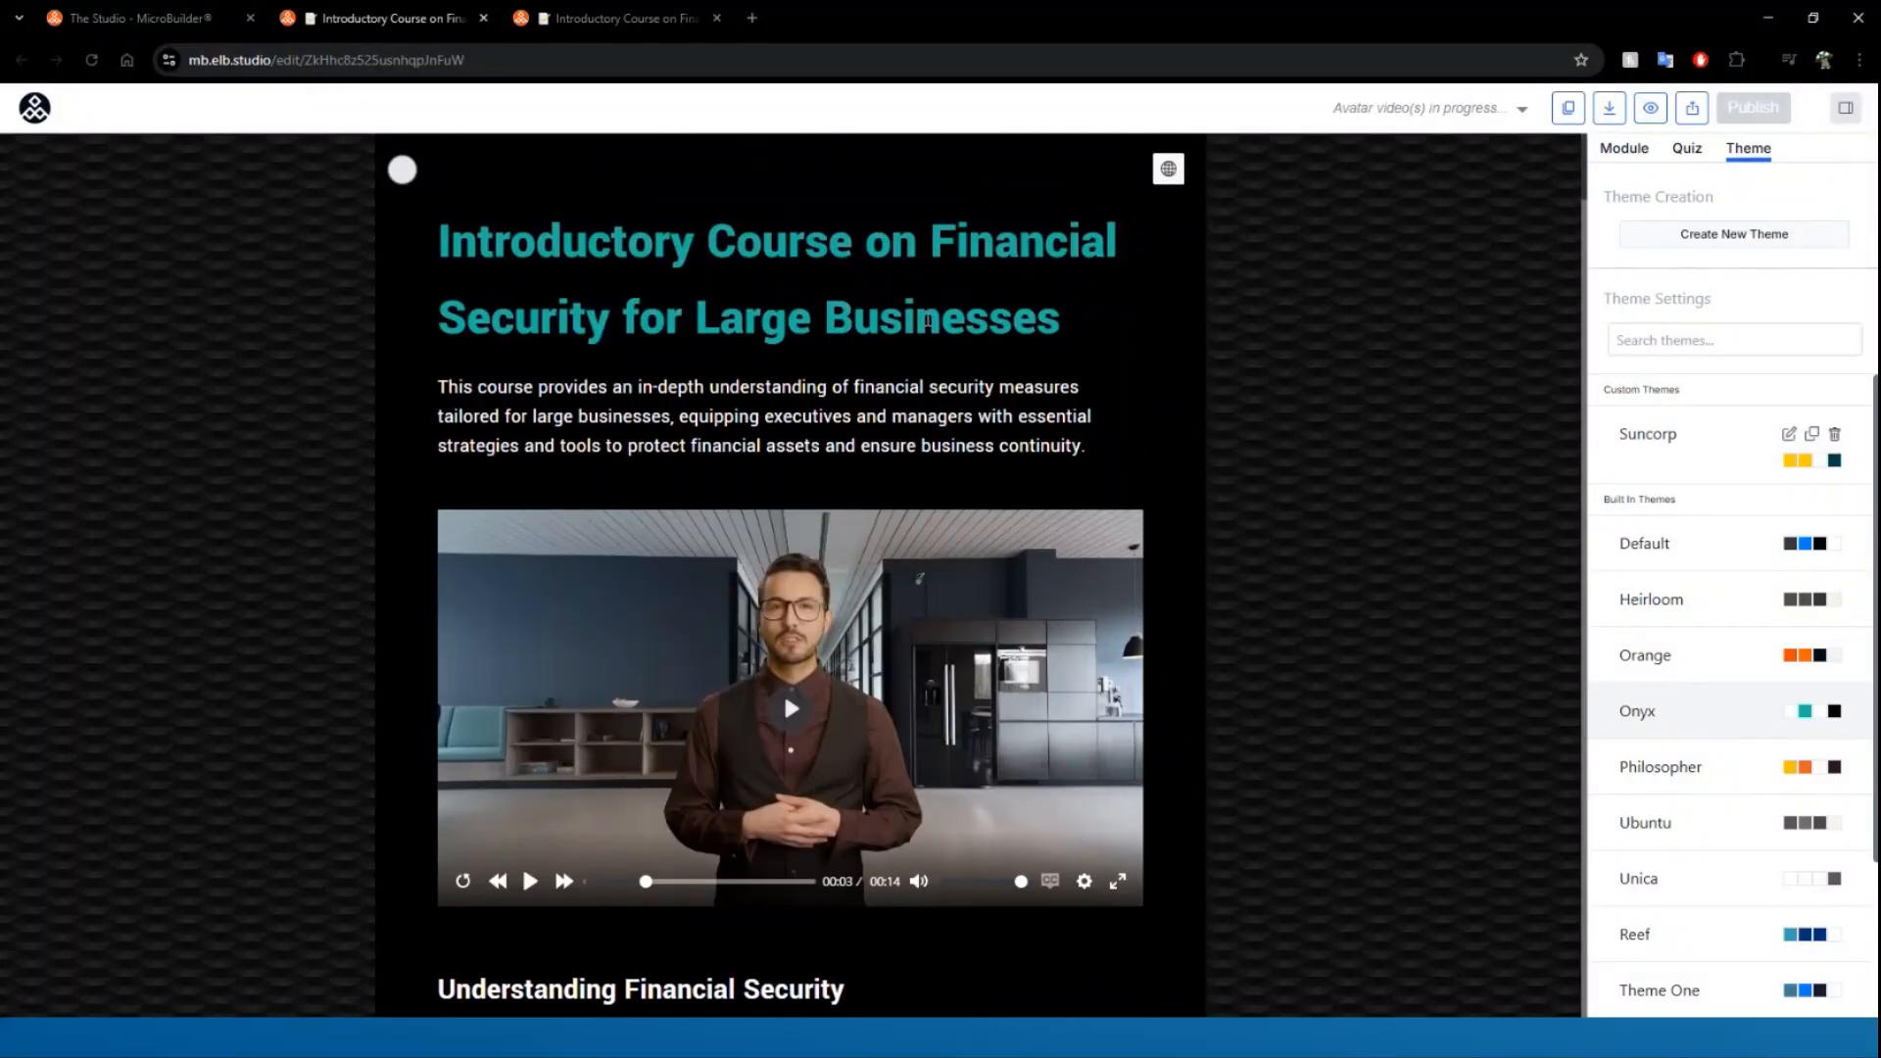
# - Apply the custom Suncorp theme to the module
pyautogui.click(1703, 460)
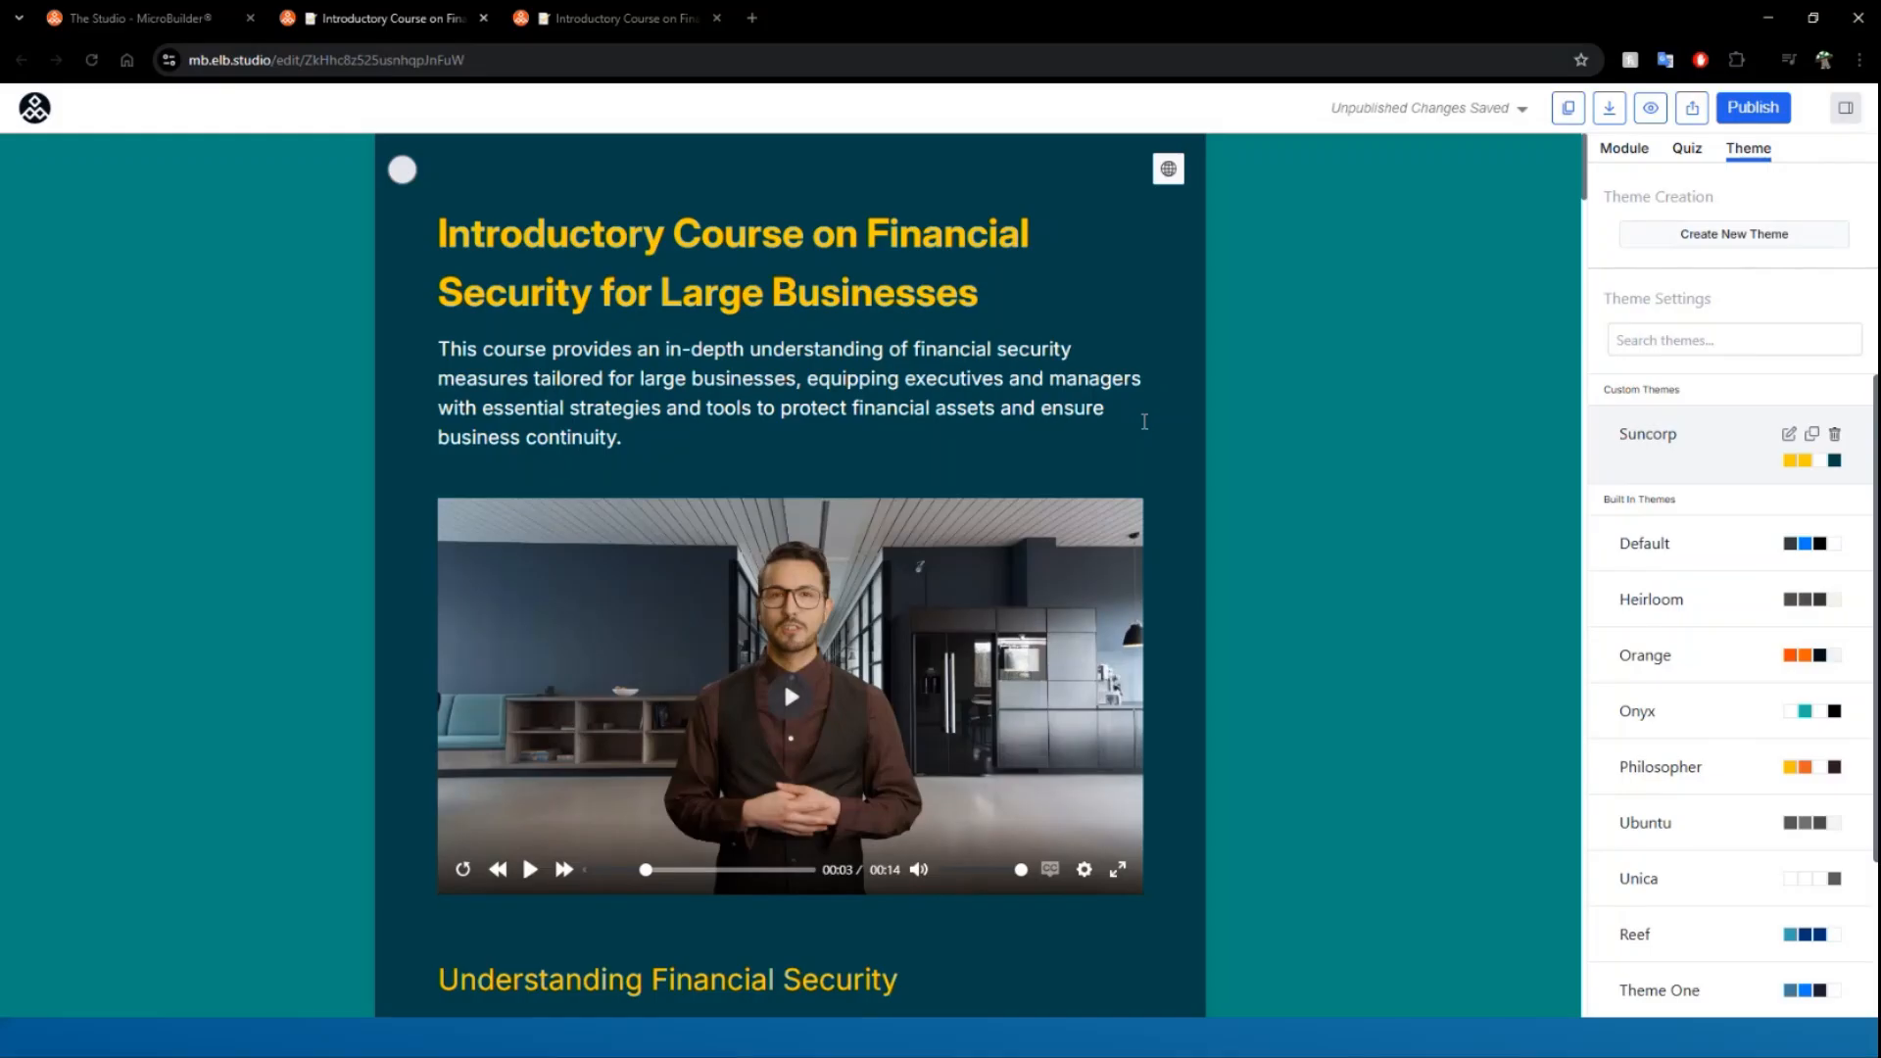
pyautogui.click(1684, 461)
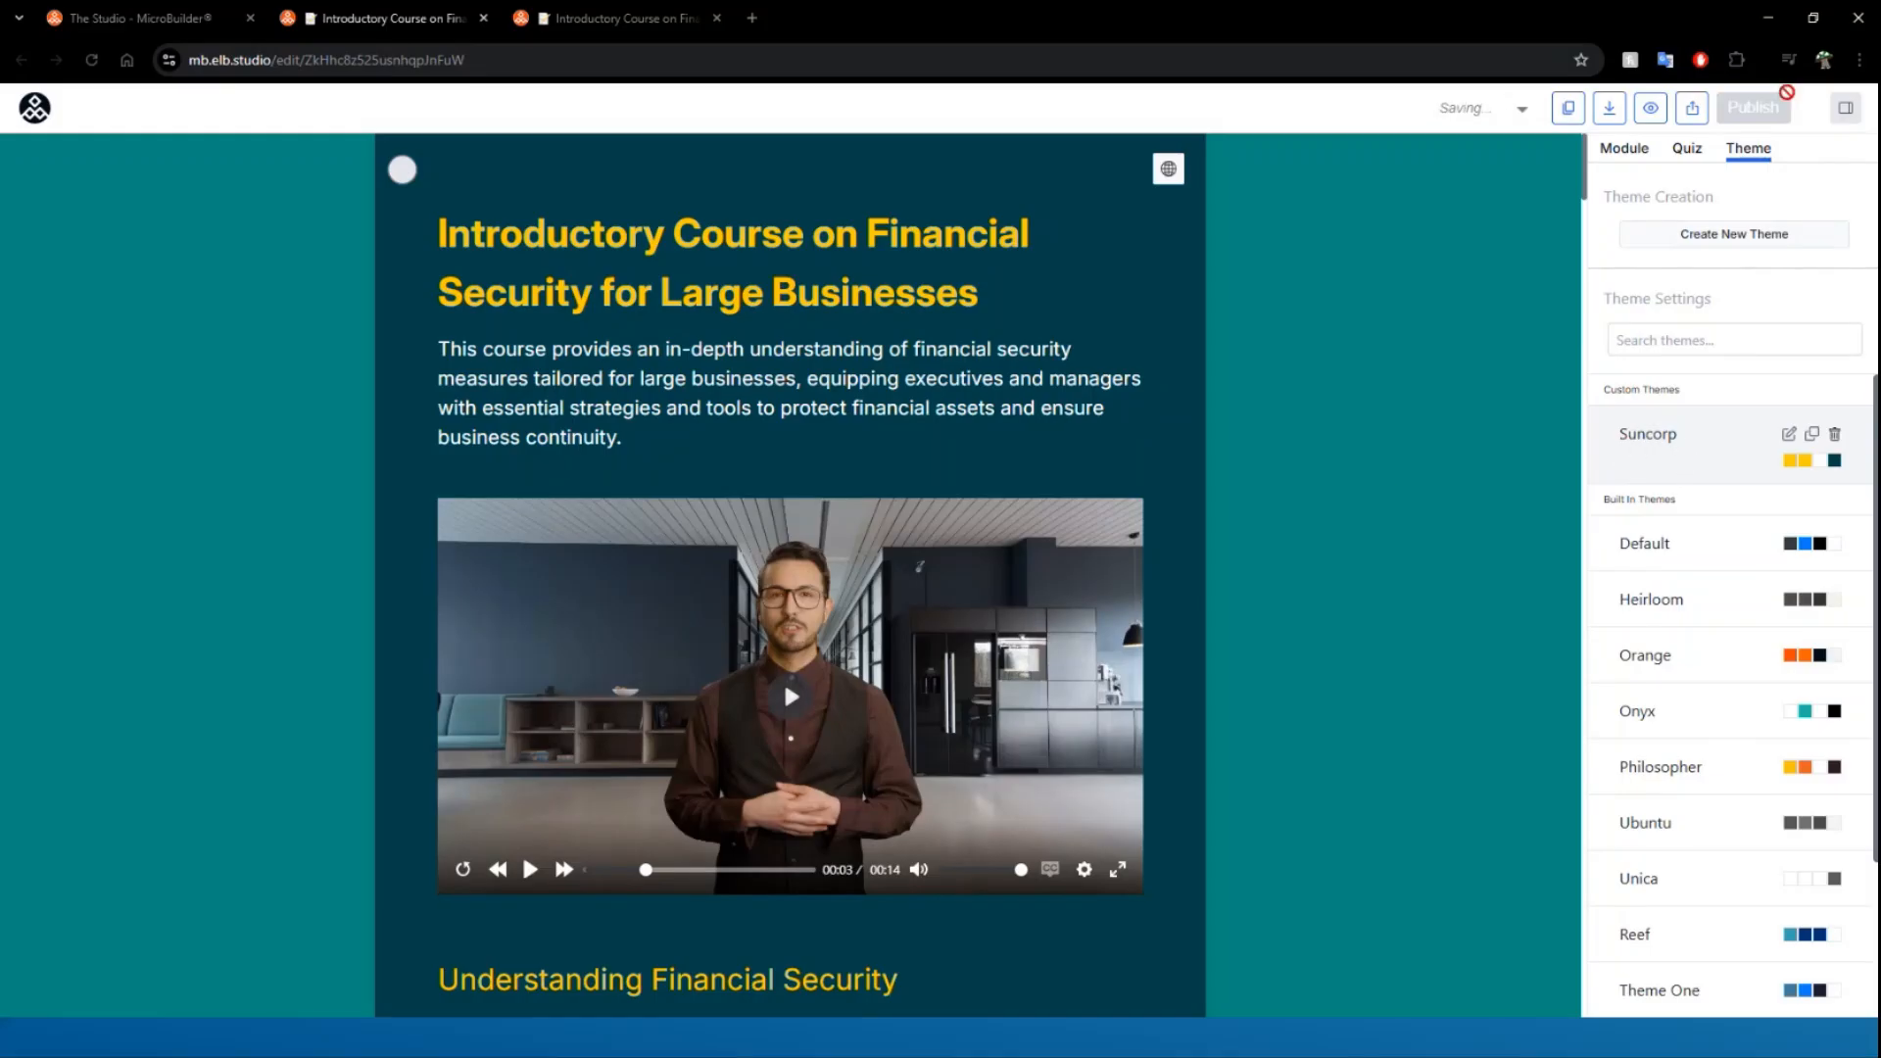
# - Add Korean to the module's target languages and run the translation
pyautogui.click(1624, 152)
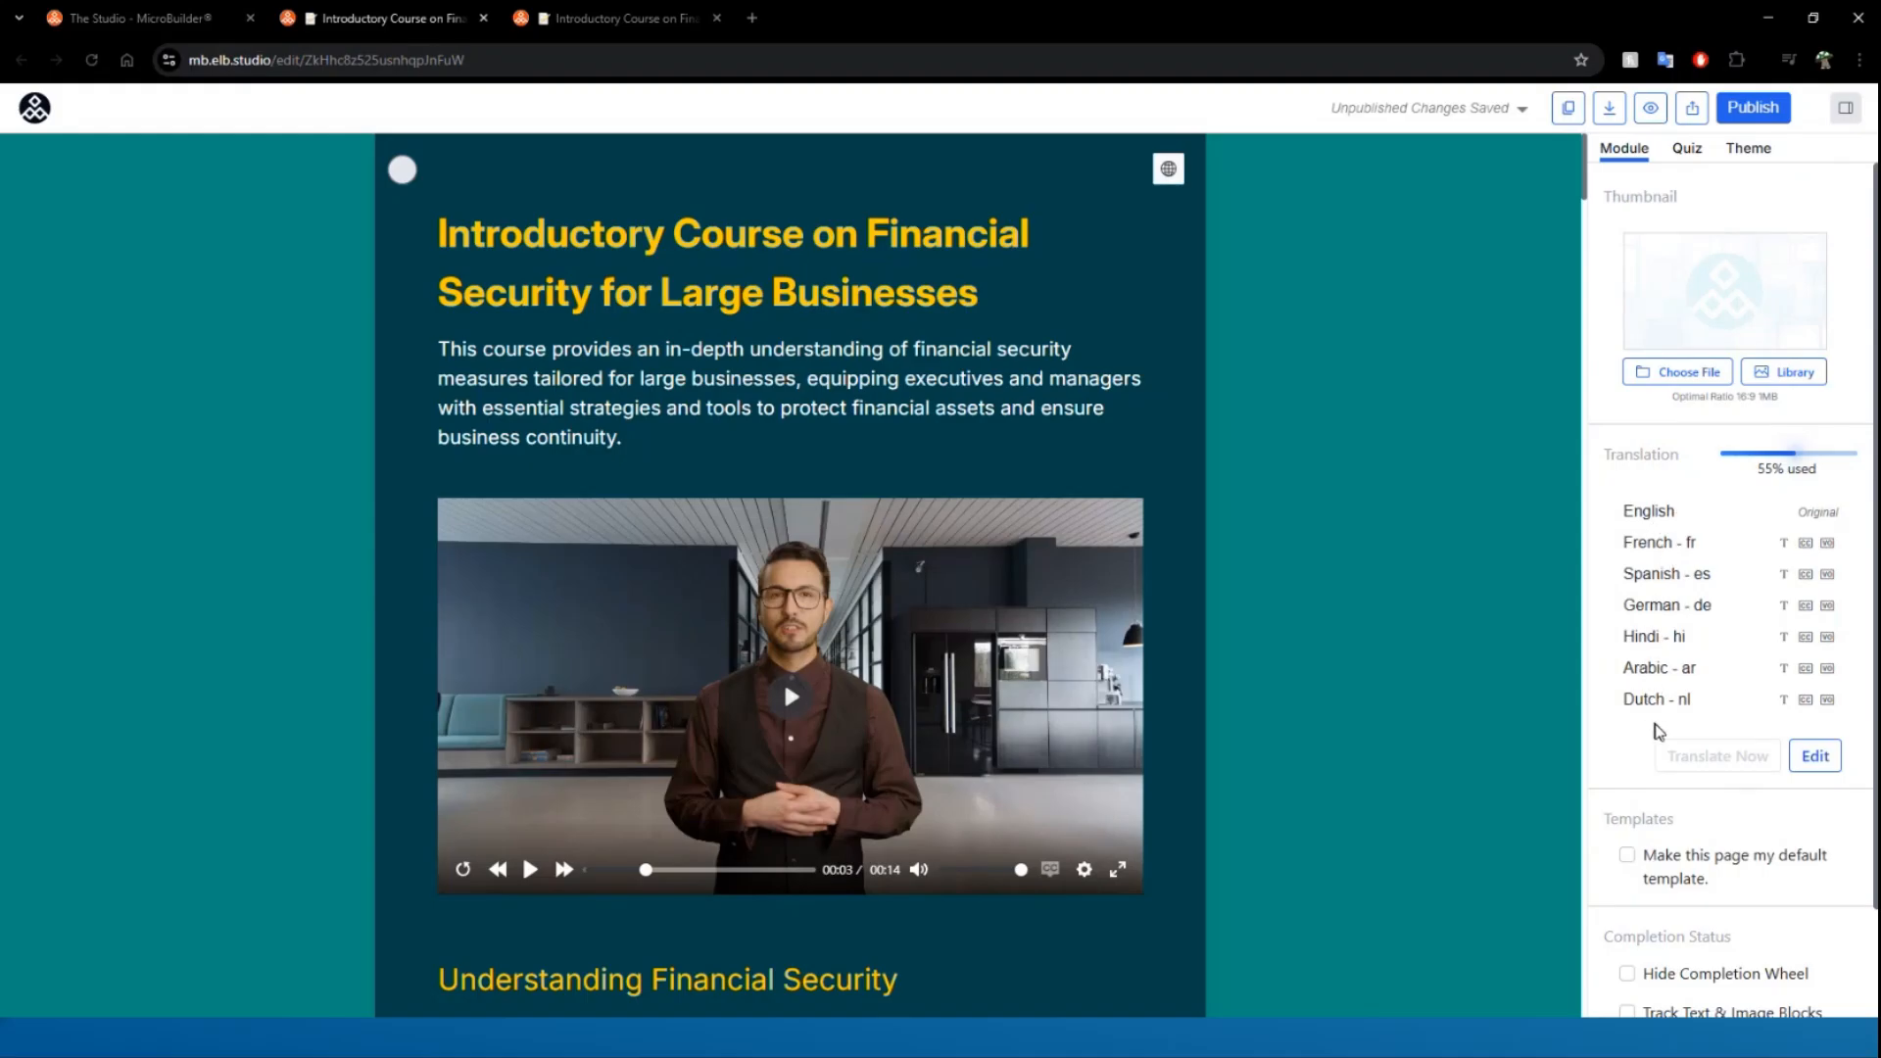
pyautogui.click(1814, 758)
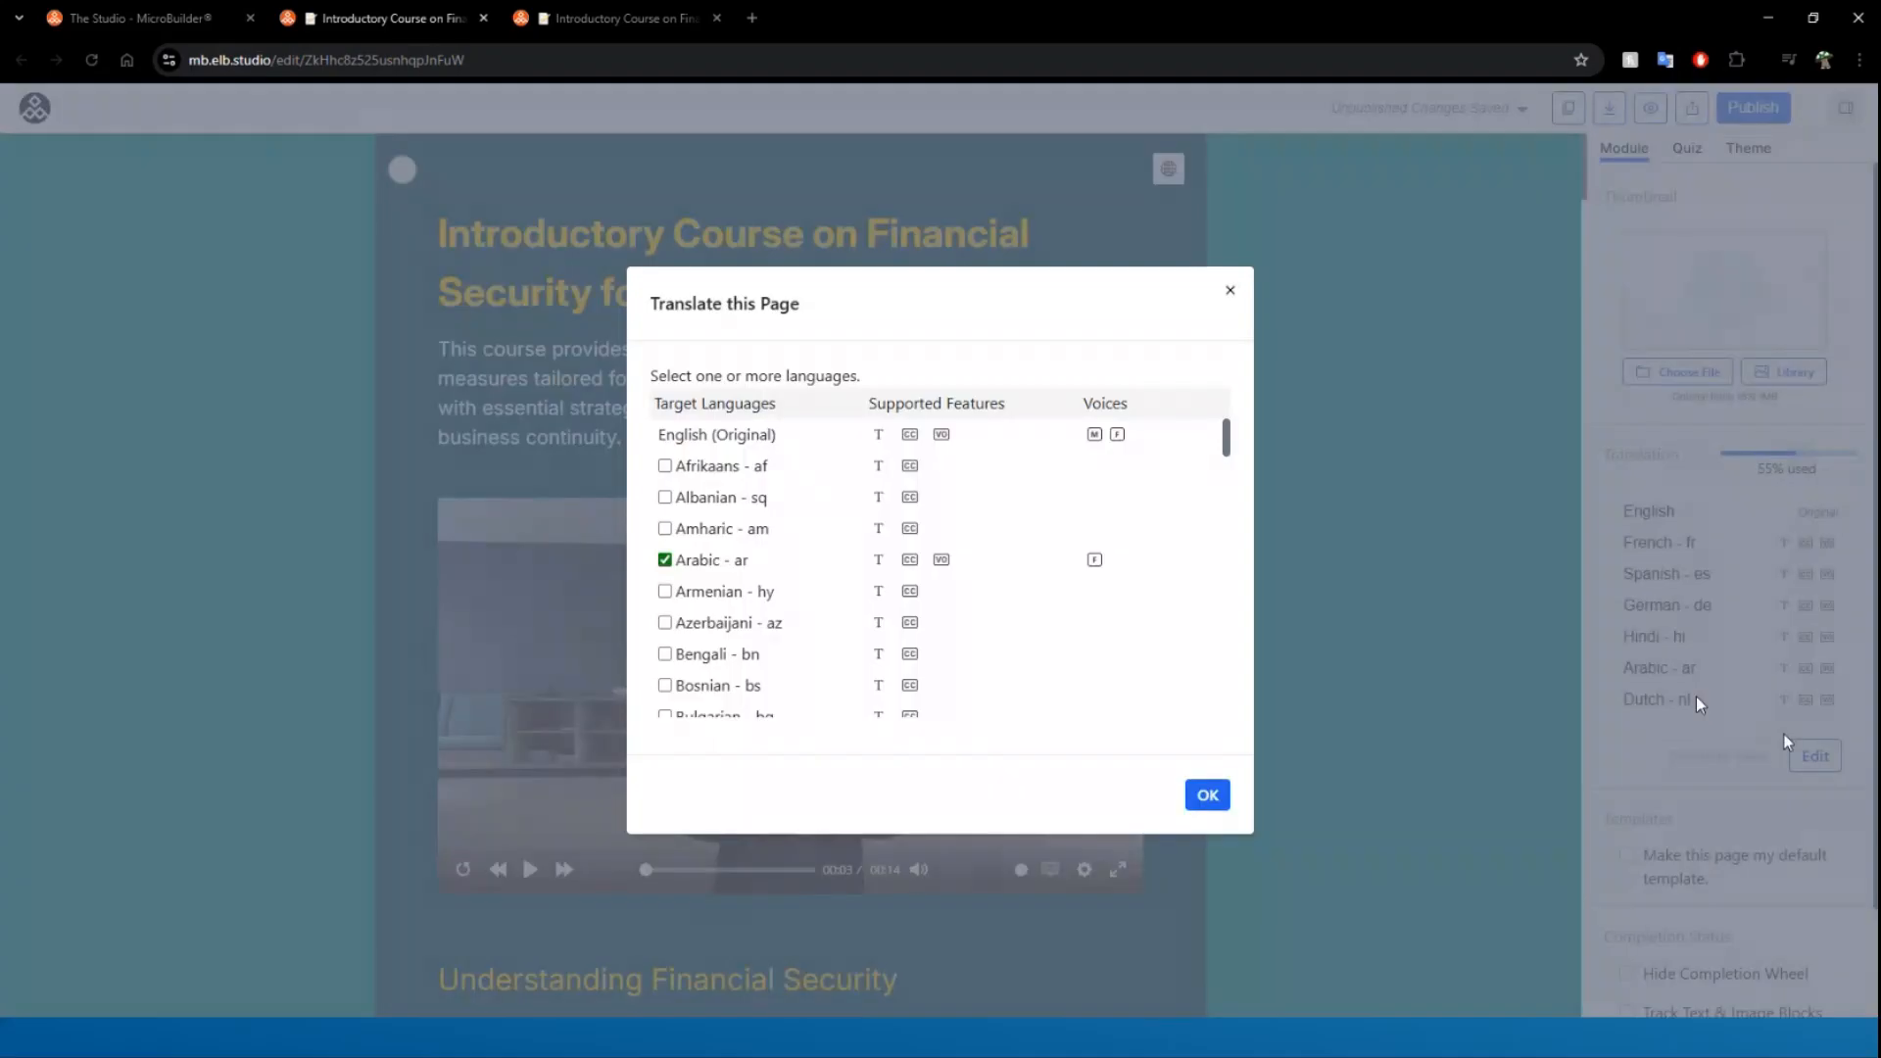
pyautogui.scroll(-10, 770, 589)
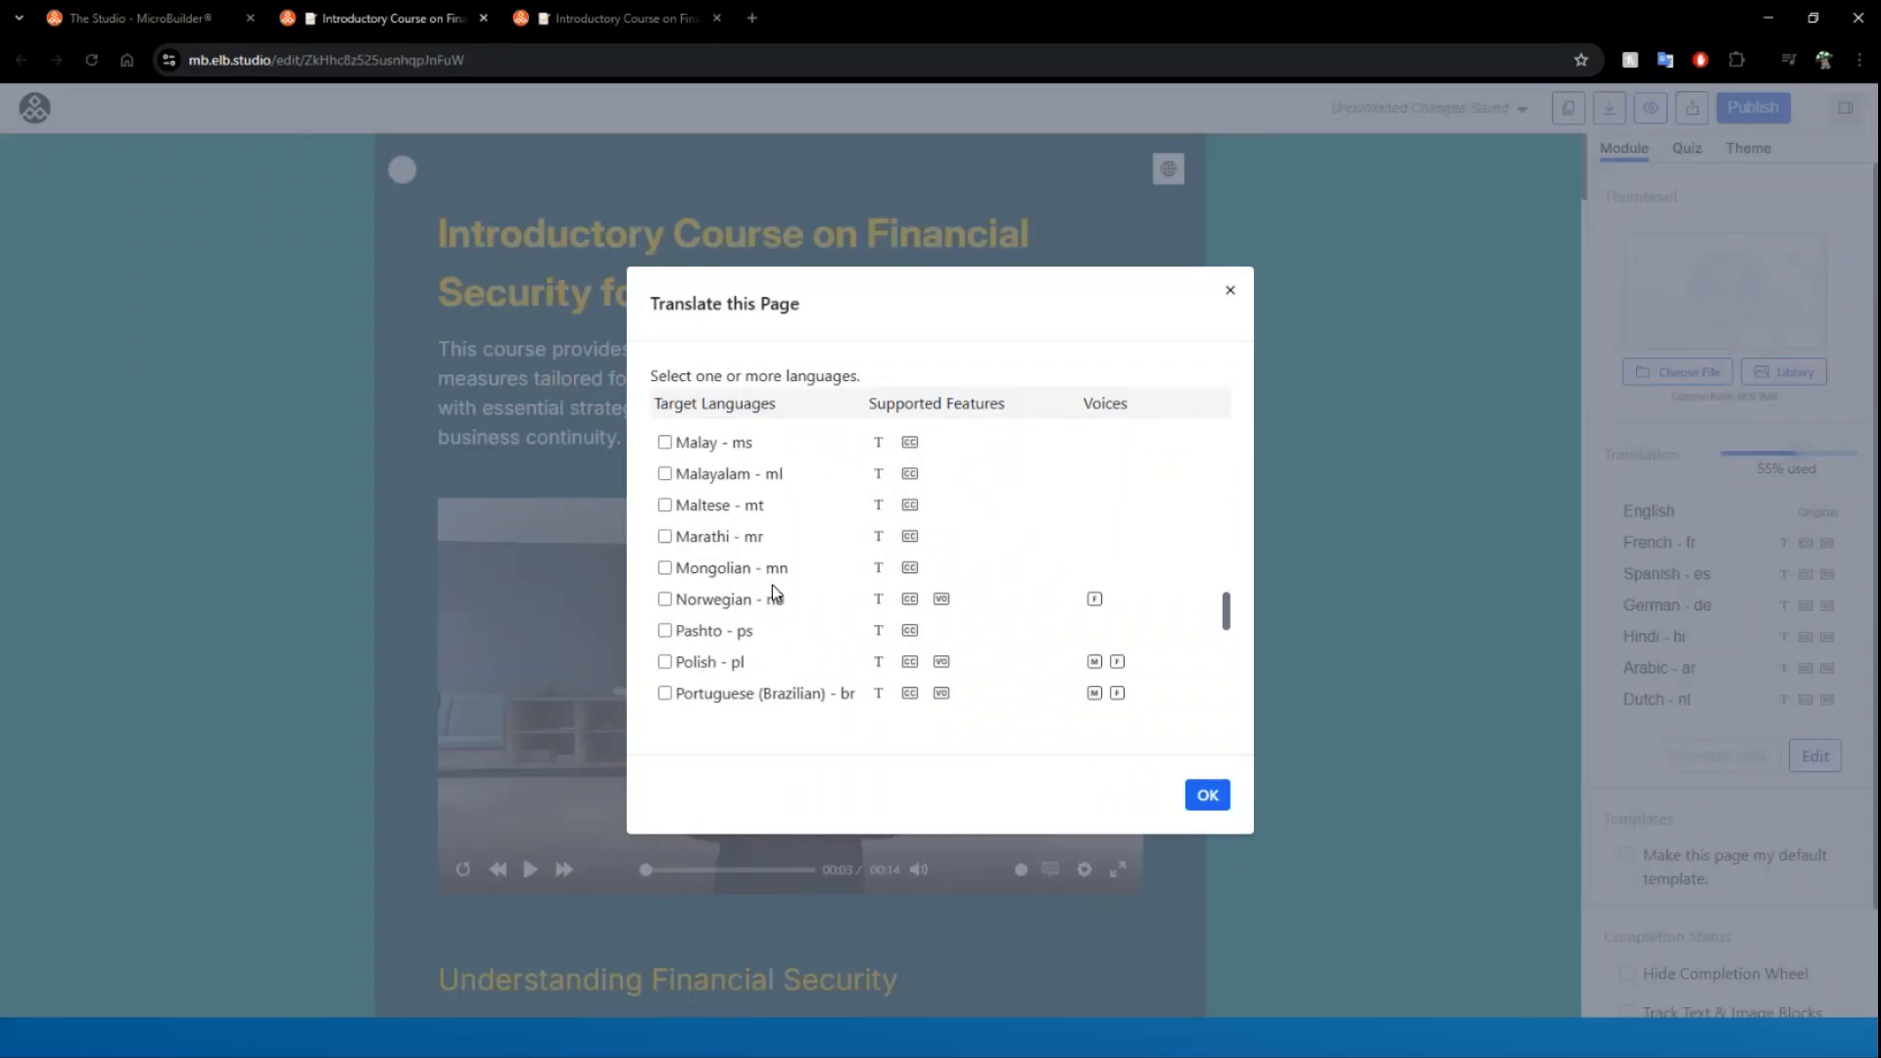
pyautogui.scroll(2, 771, 585)
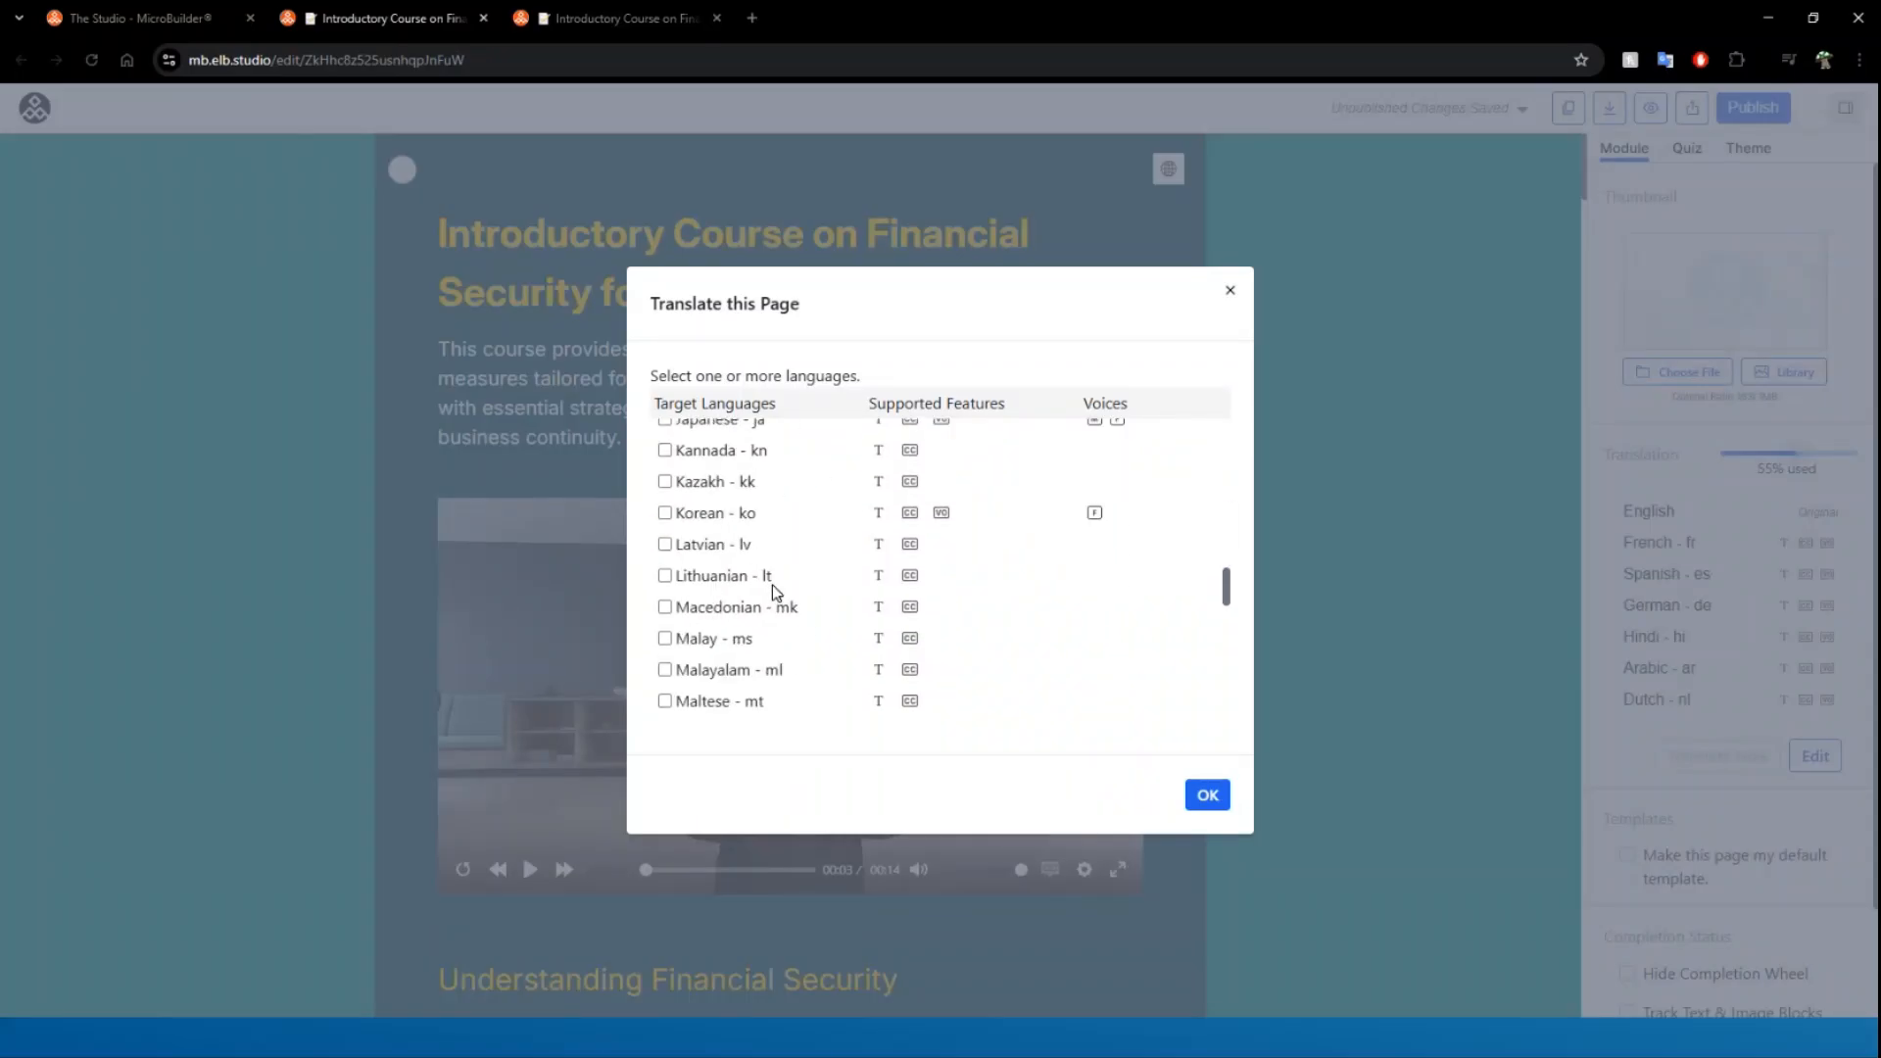
pyautogui.click(692, 516)
pyautogui.click(1205, 795)
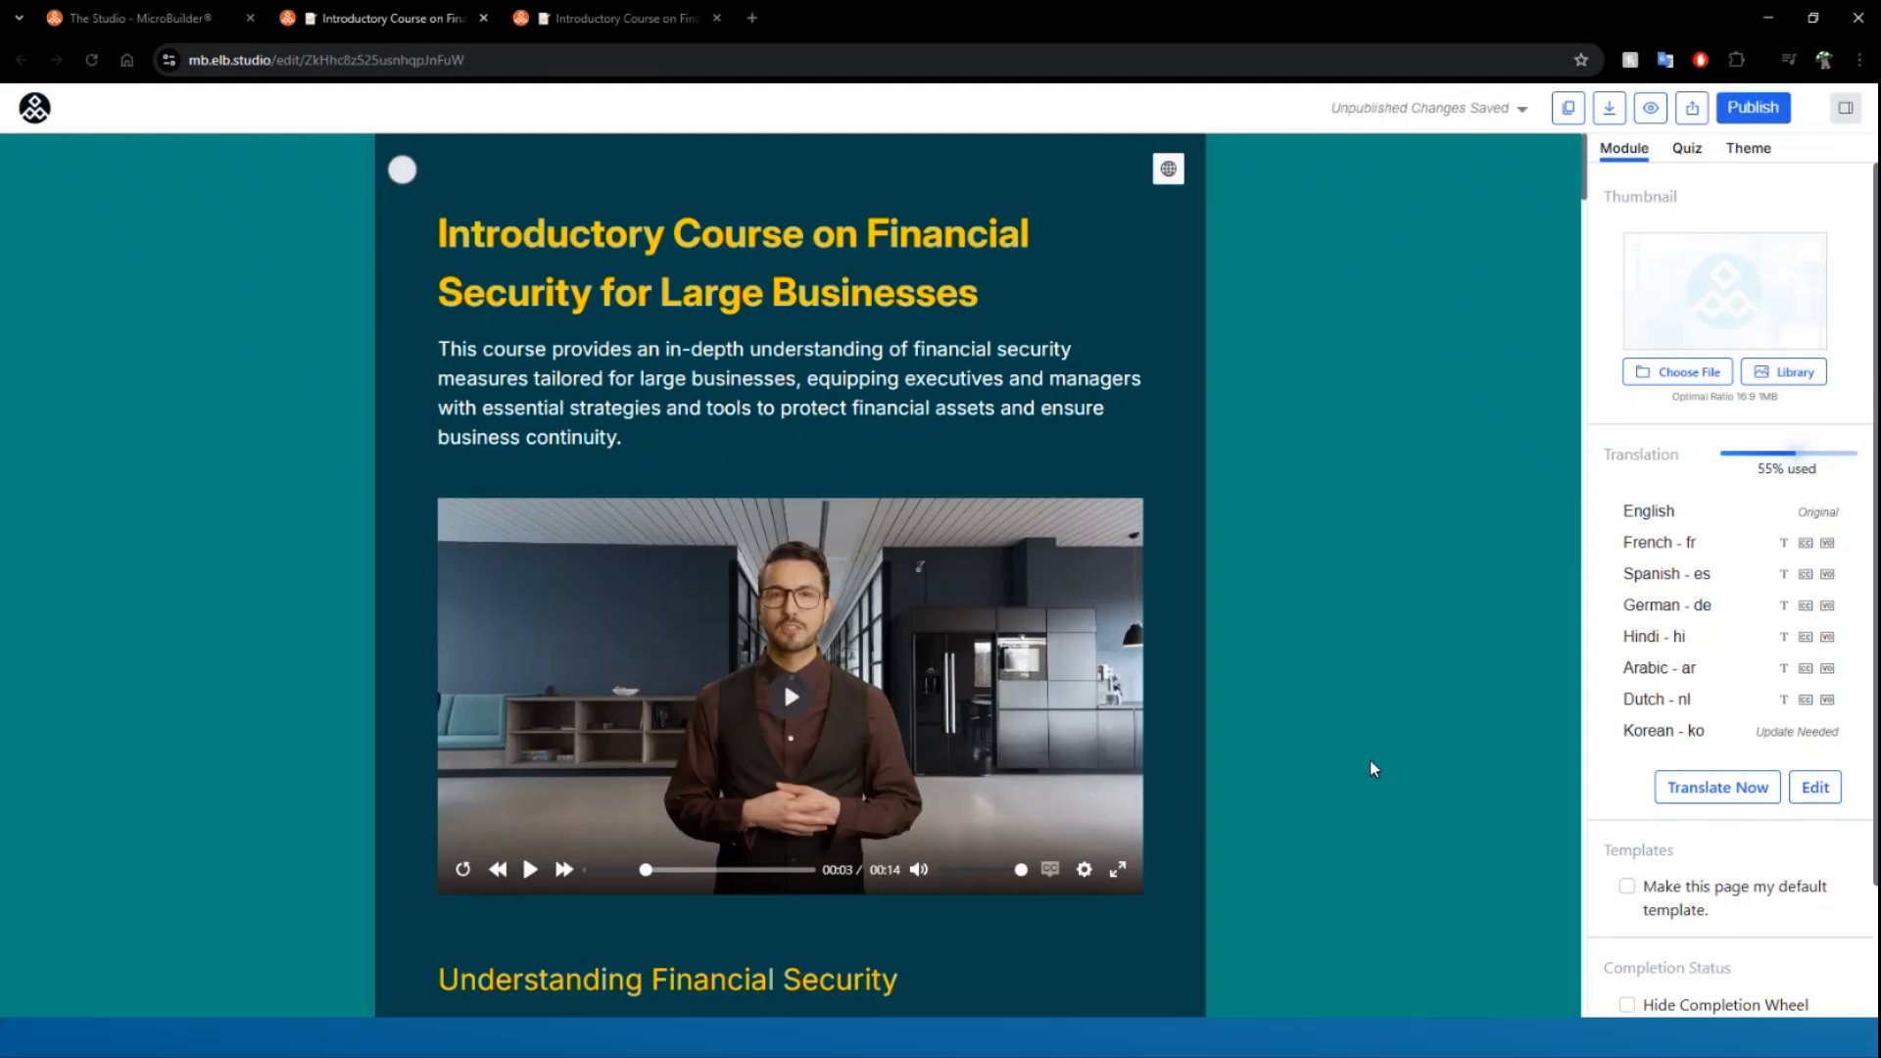
pyautogui.click(1738, 787)
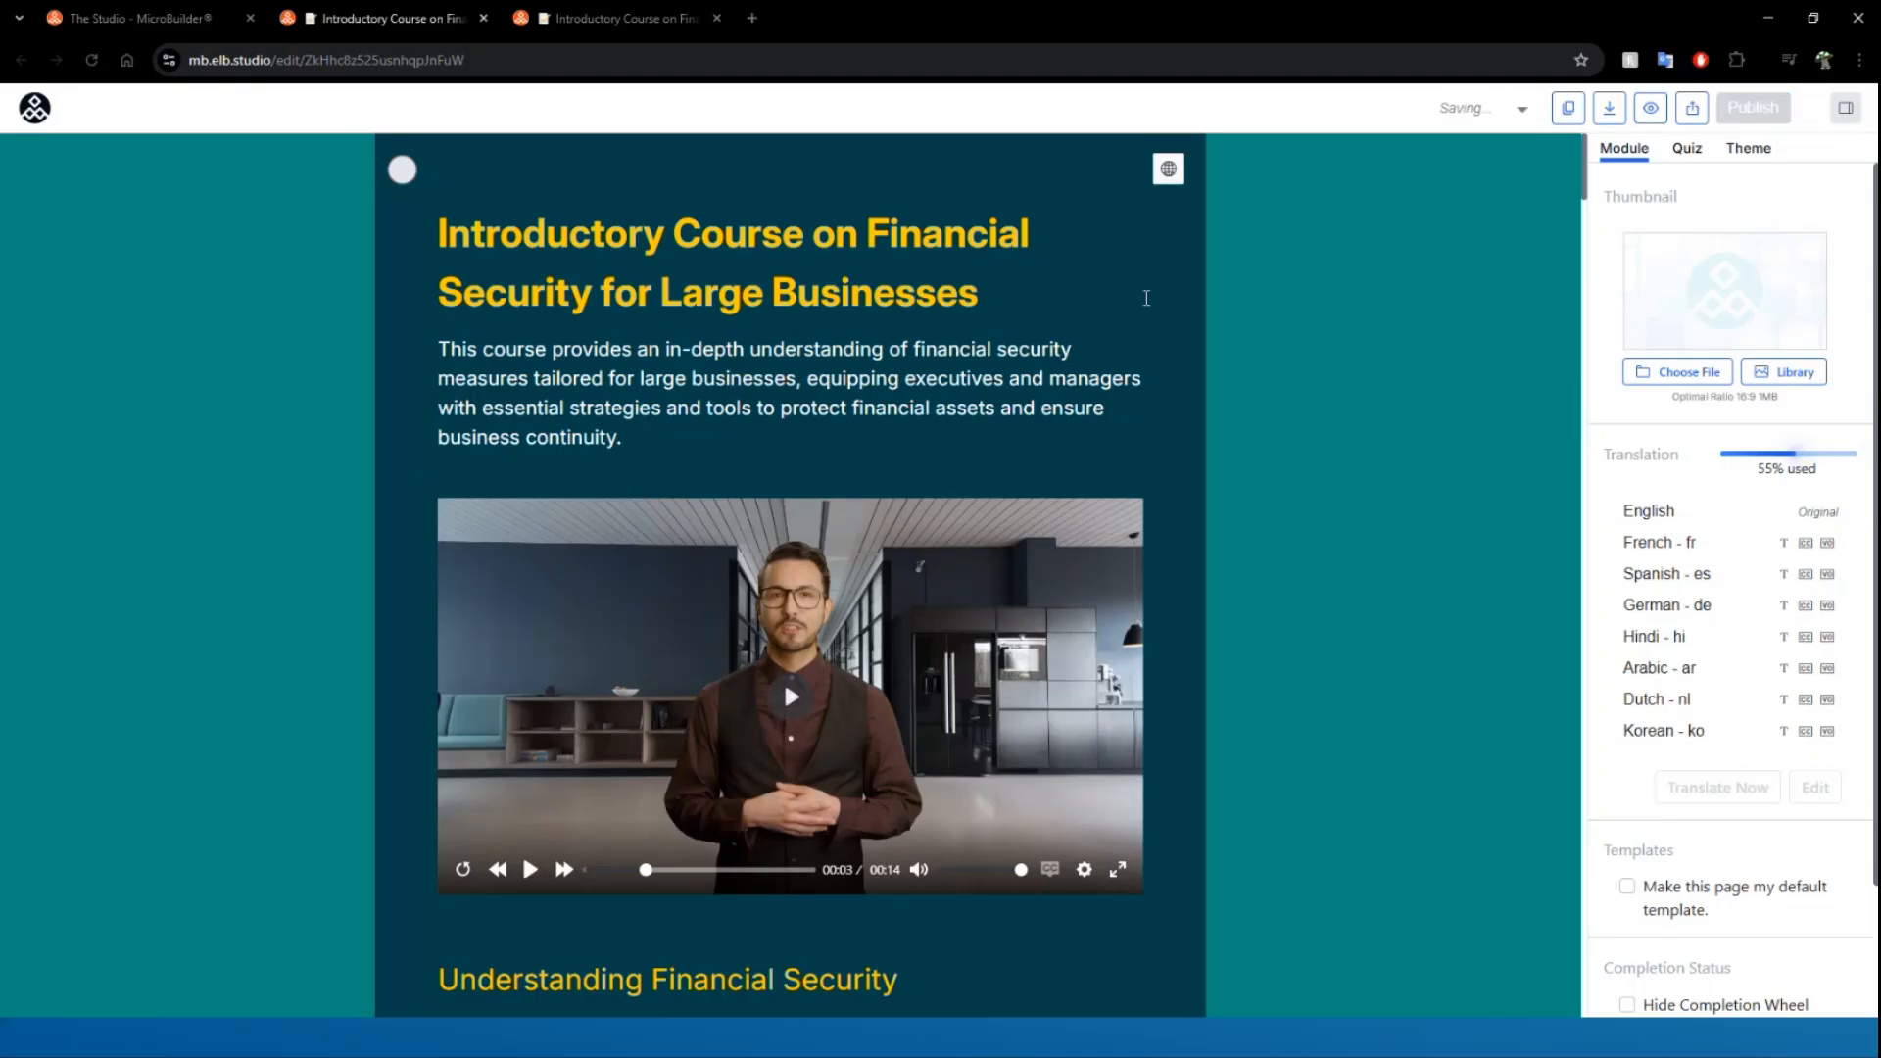
# - Preview the translated module in Korean
pyautogui.click(1168, 172)
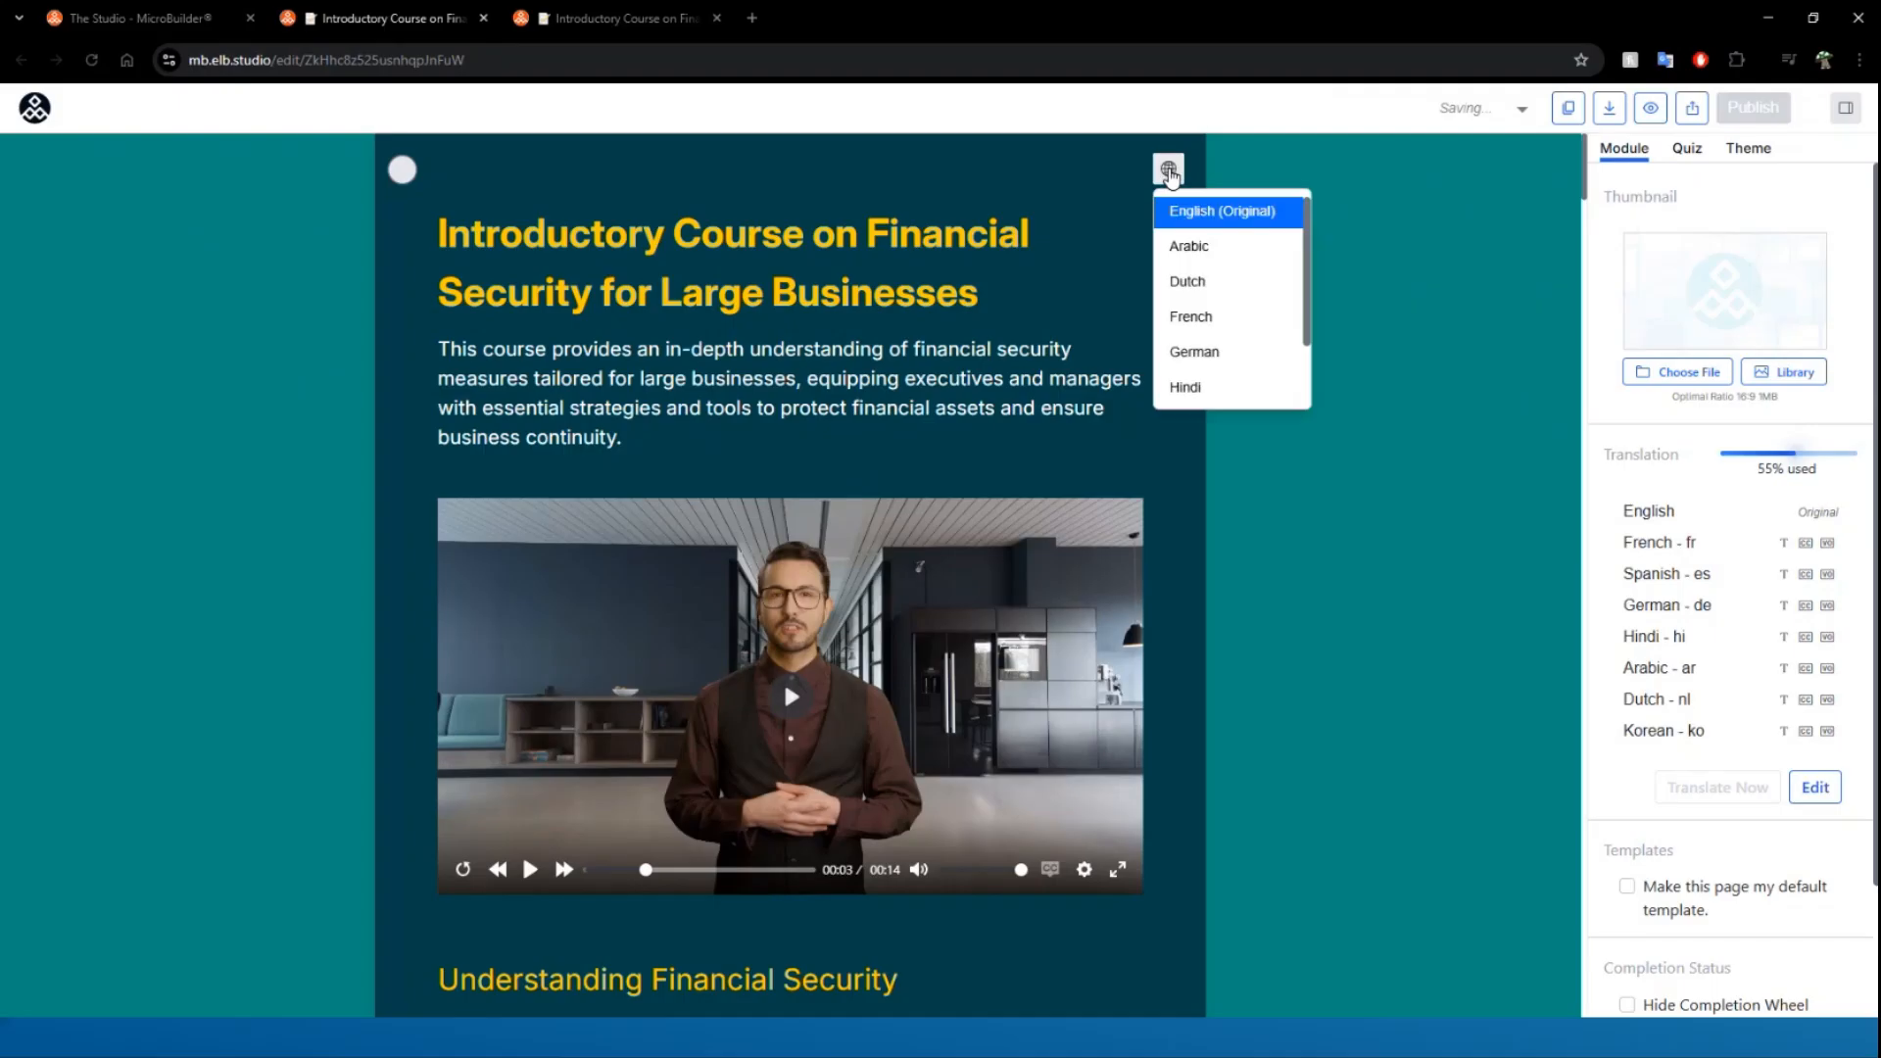
pyautogui.scroll(-1, 1210, 338)
pyautogui.click(1195, 348)
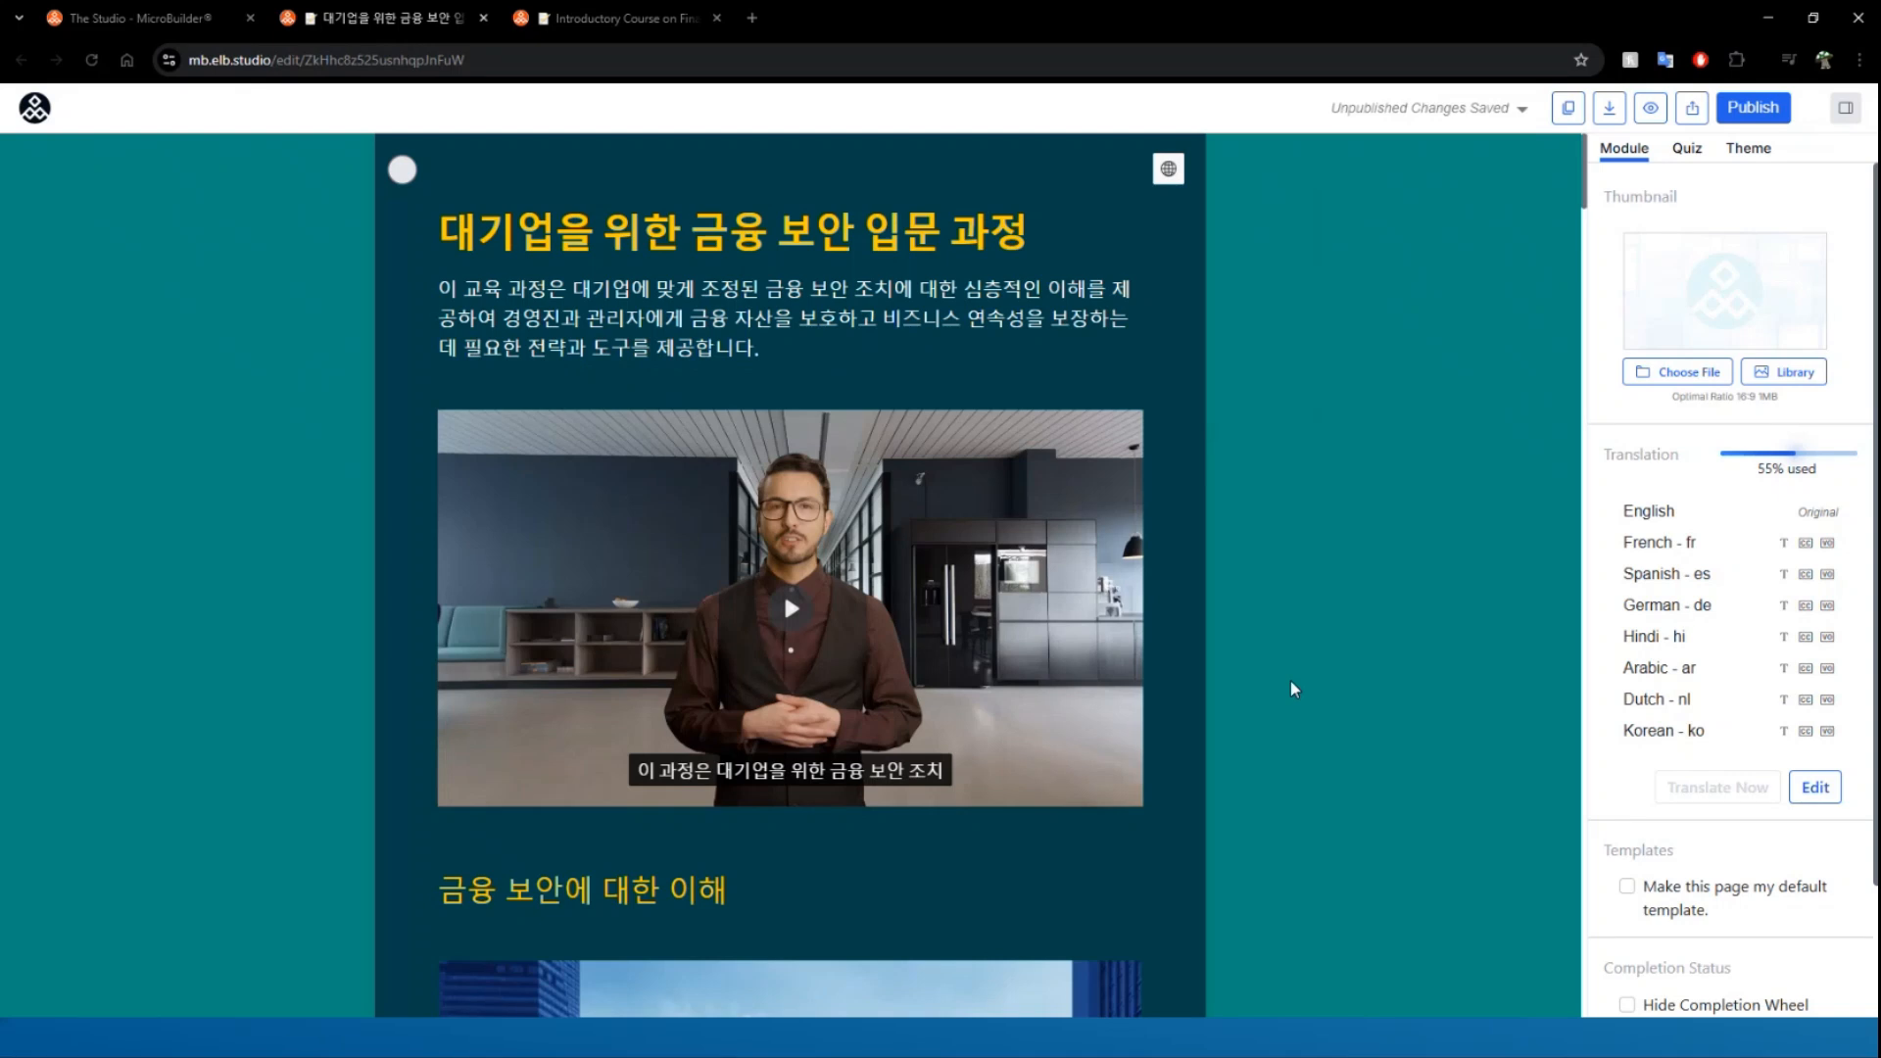
pyautogui.moveTo(784, 591)
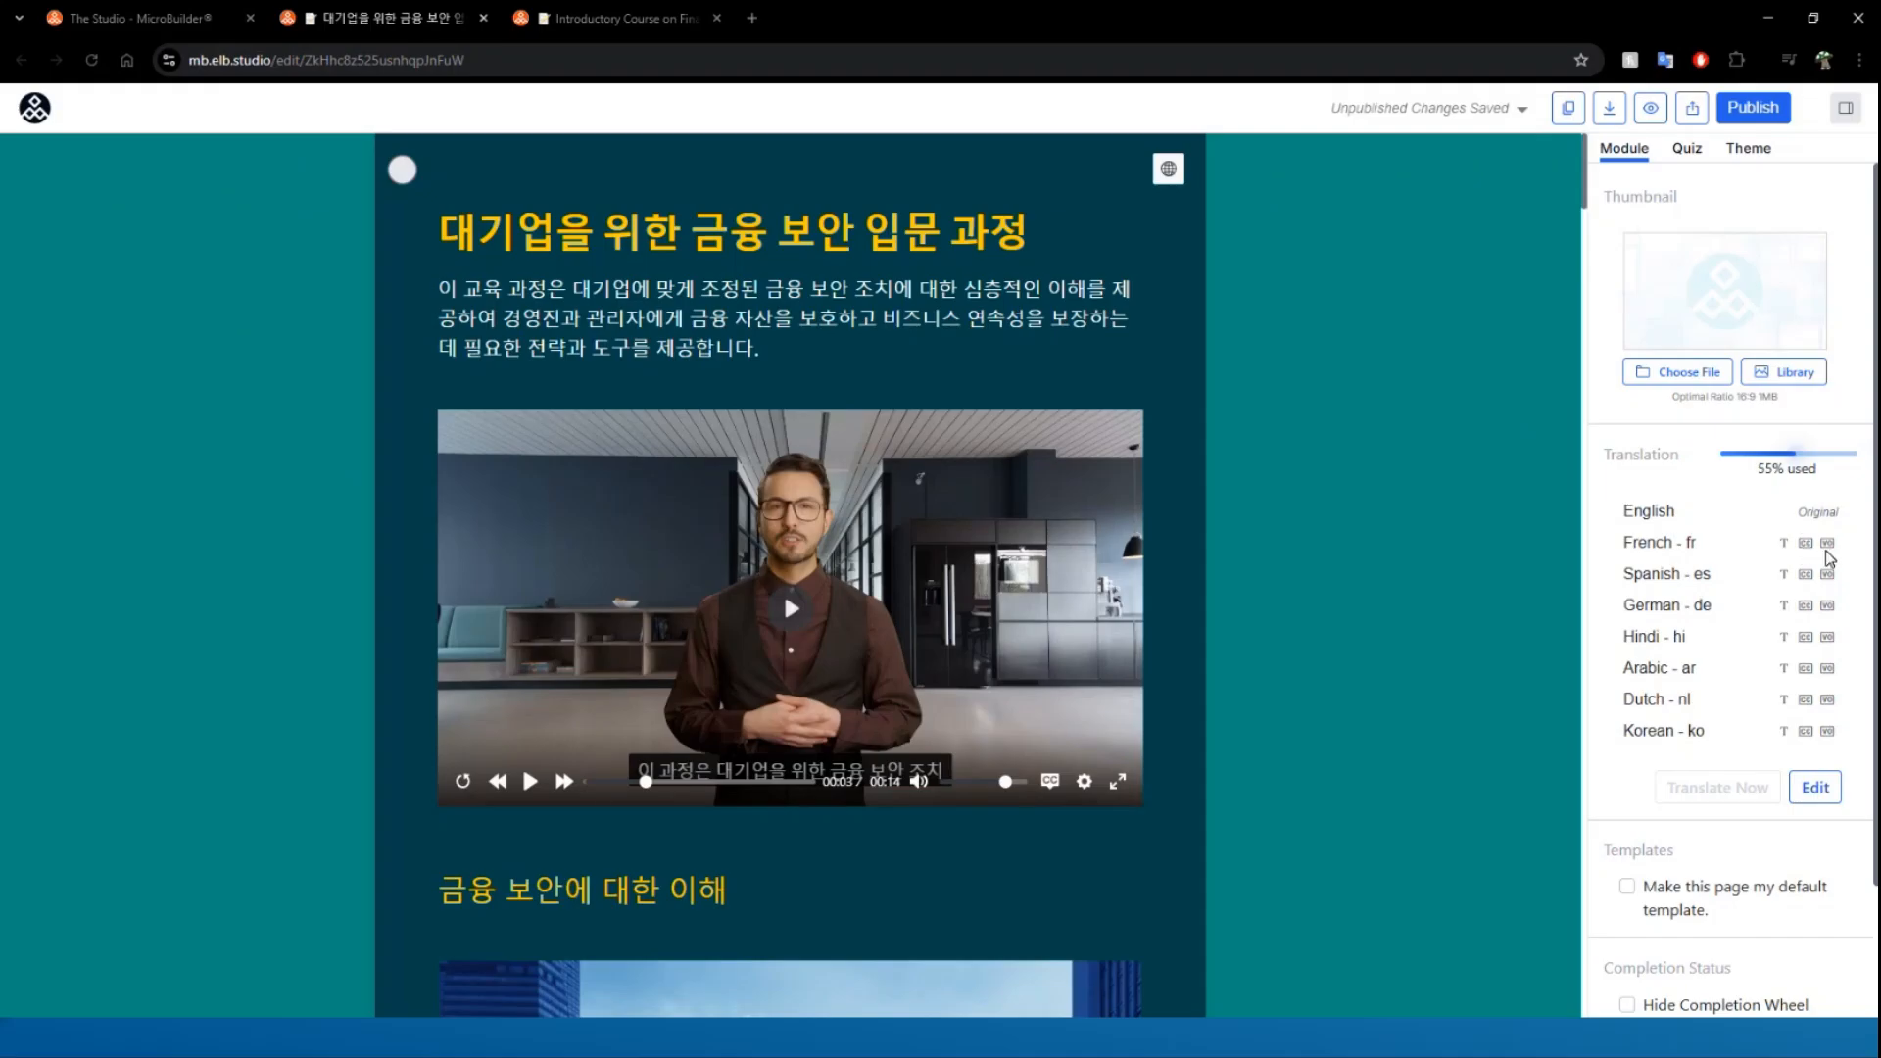
# - Review the supported features and voices of the available translation languages, leaving the language selection as it is
pyautogui.click(1815, 787)
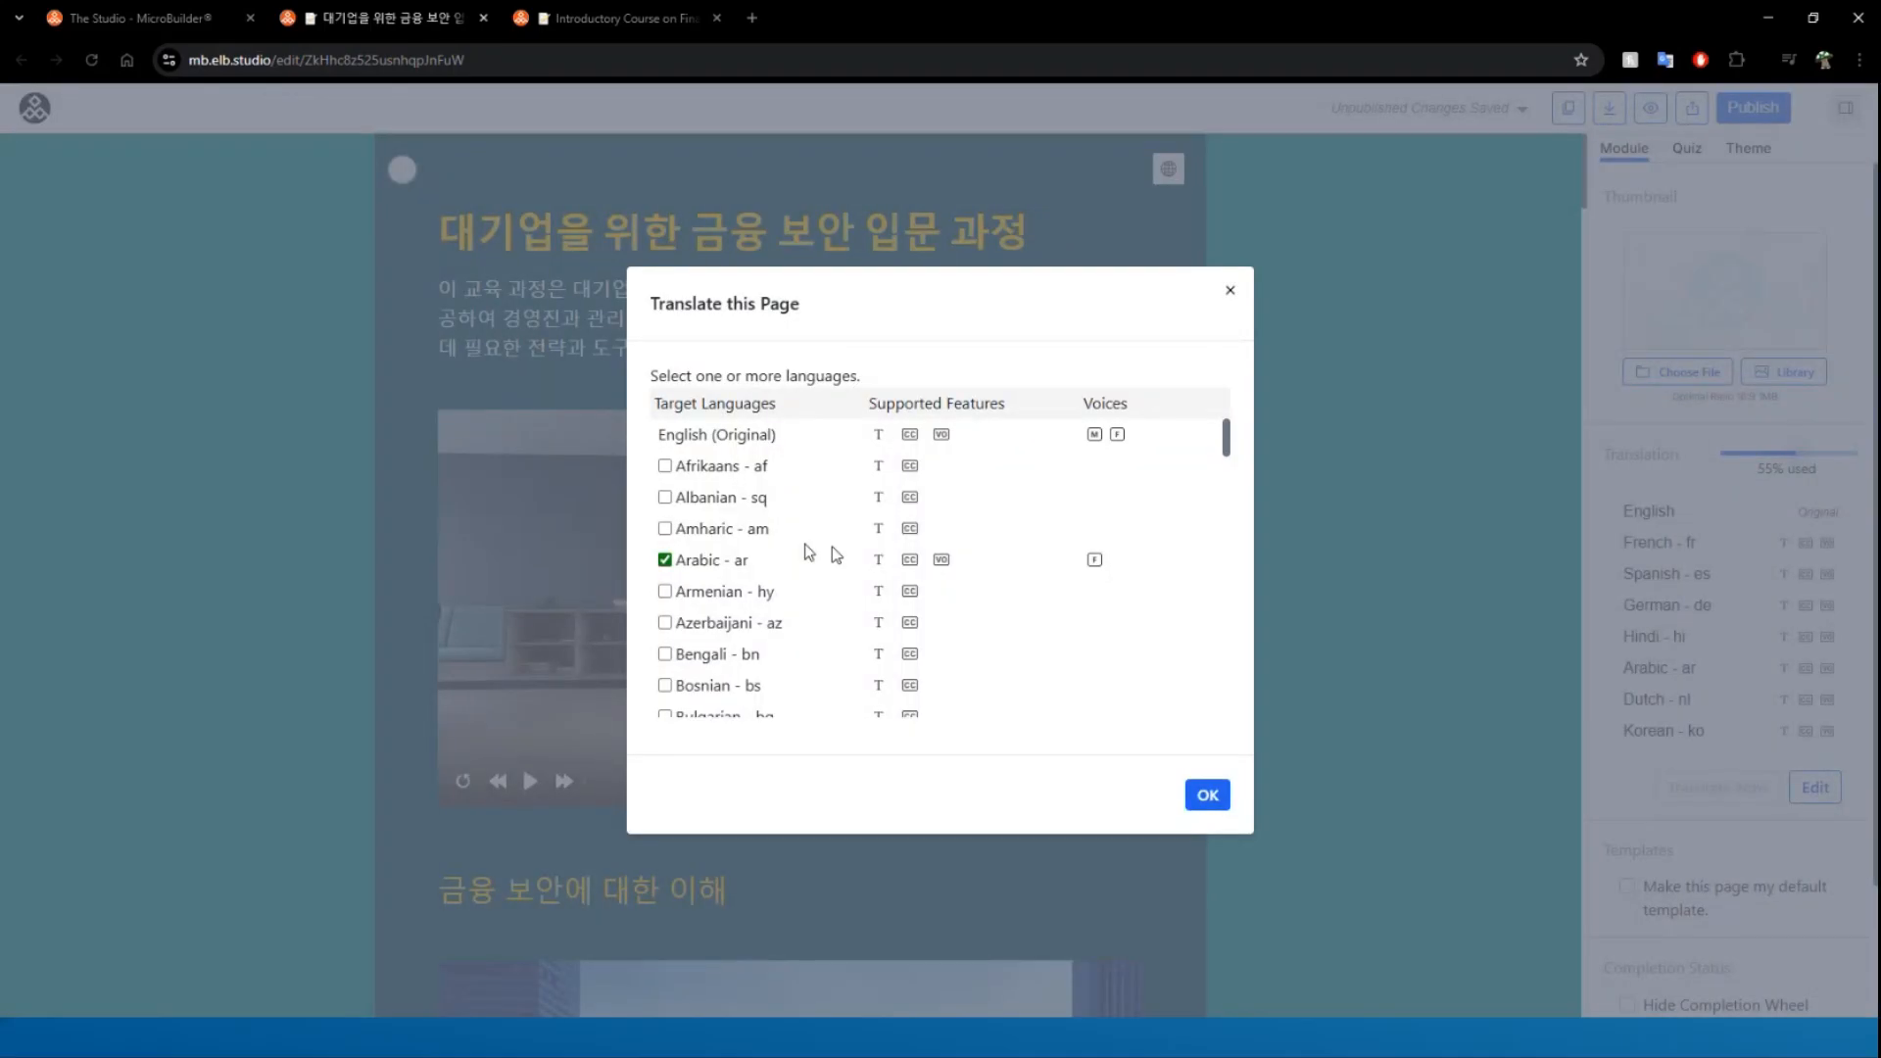
pyautogui.scroll(-10, 750, 564)
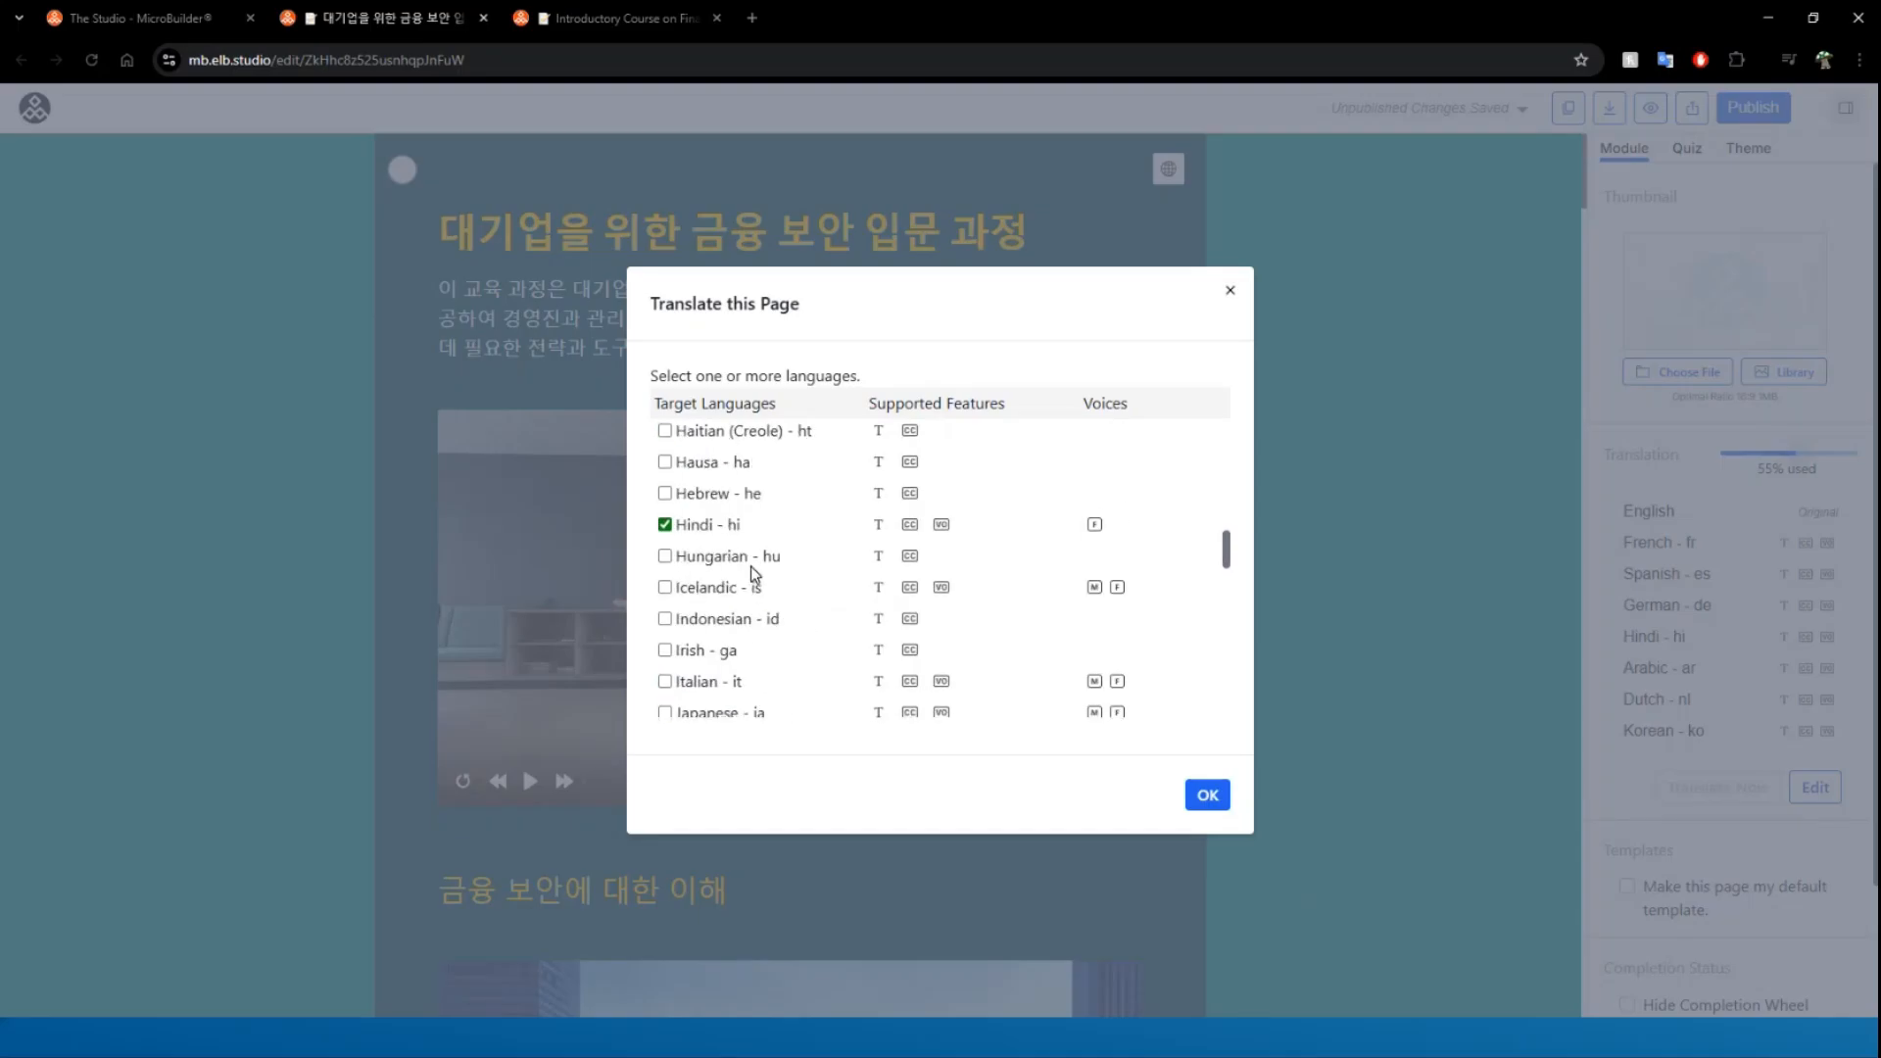
pyautogui.scroll(-2, 750, 566)
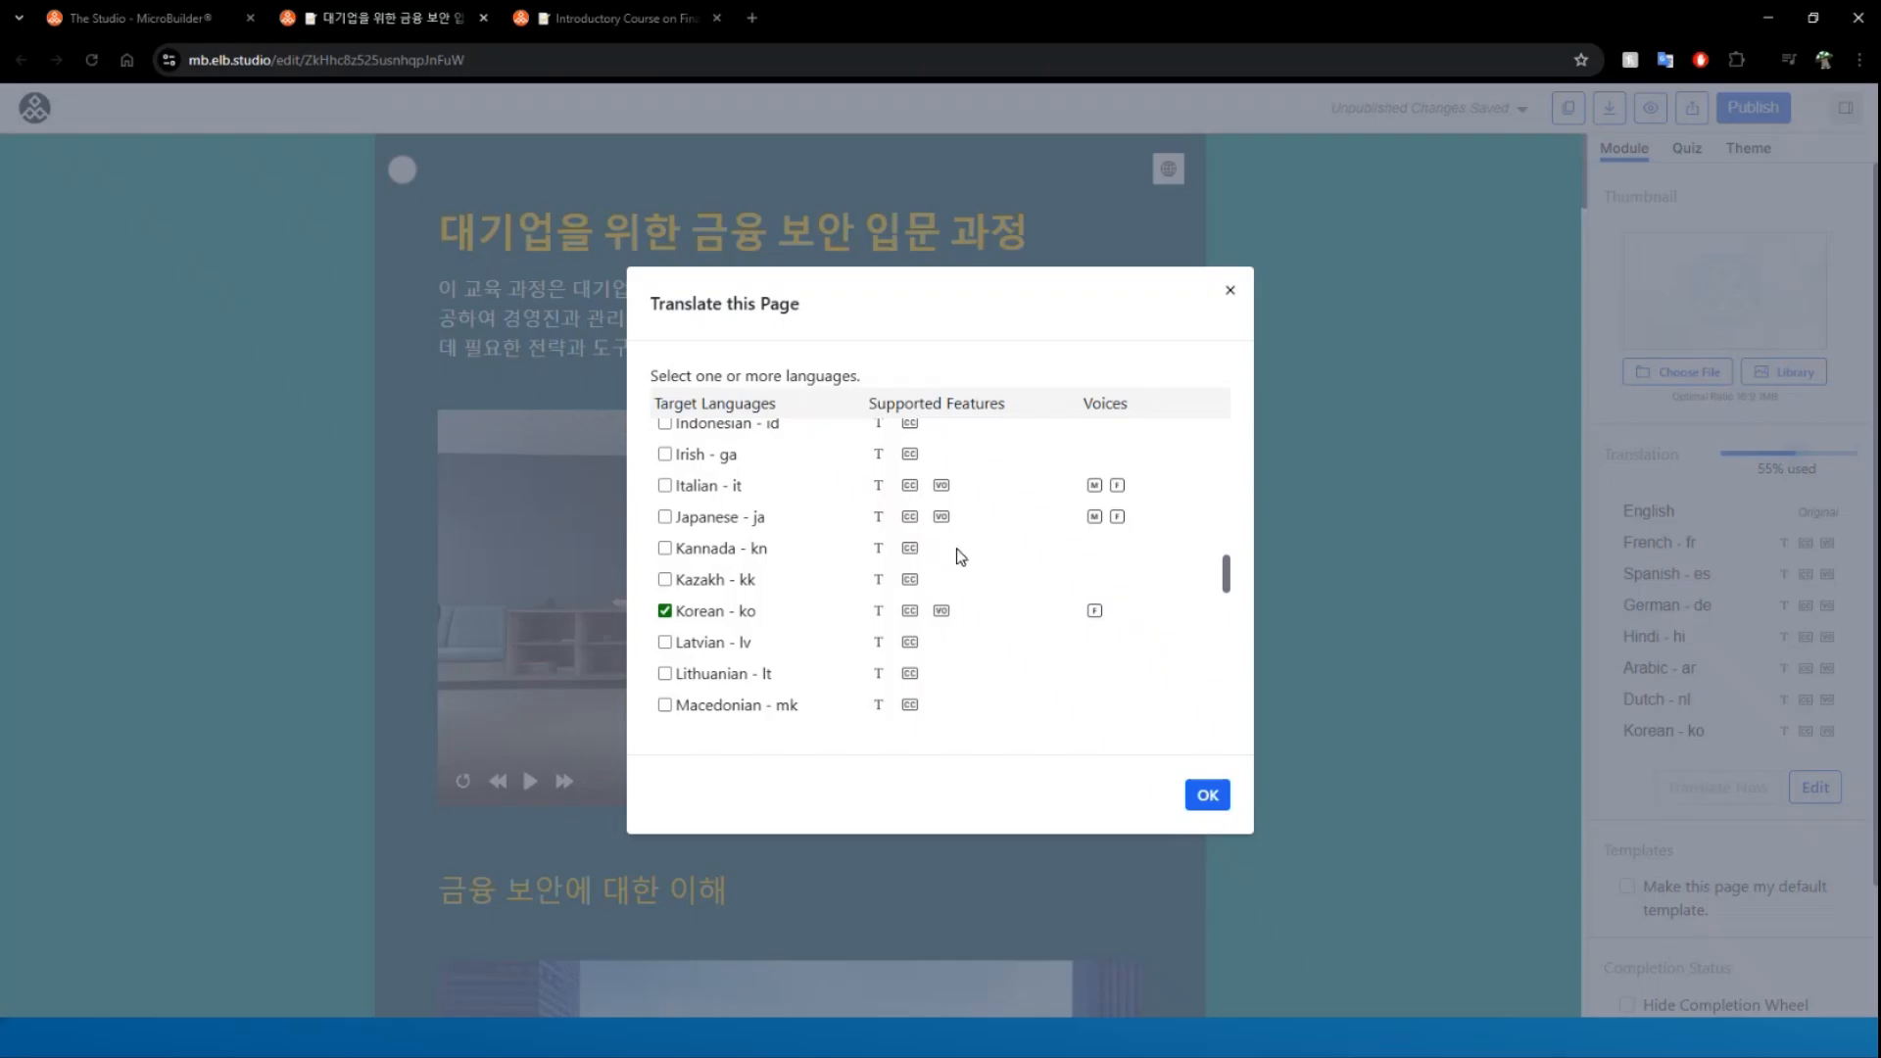
pyautogui.scroll(-2, 772, 627)
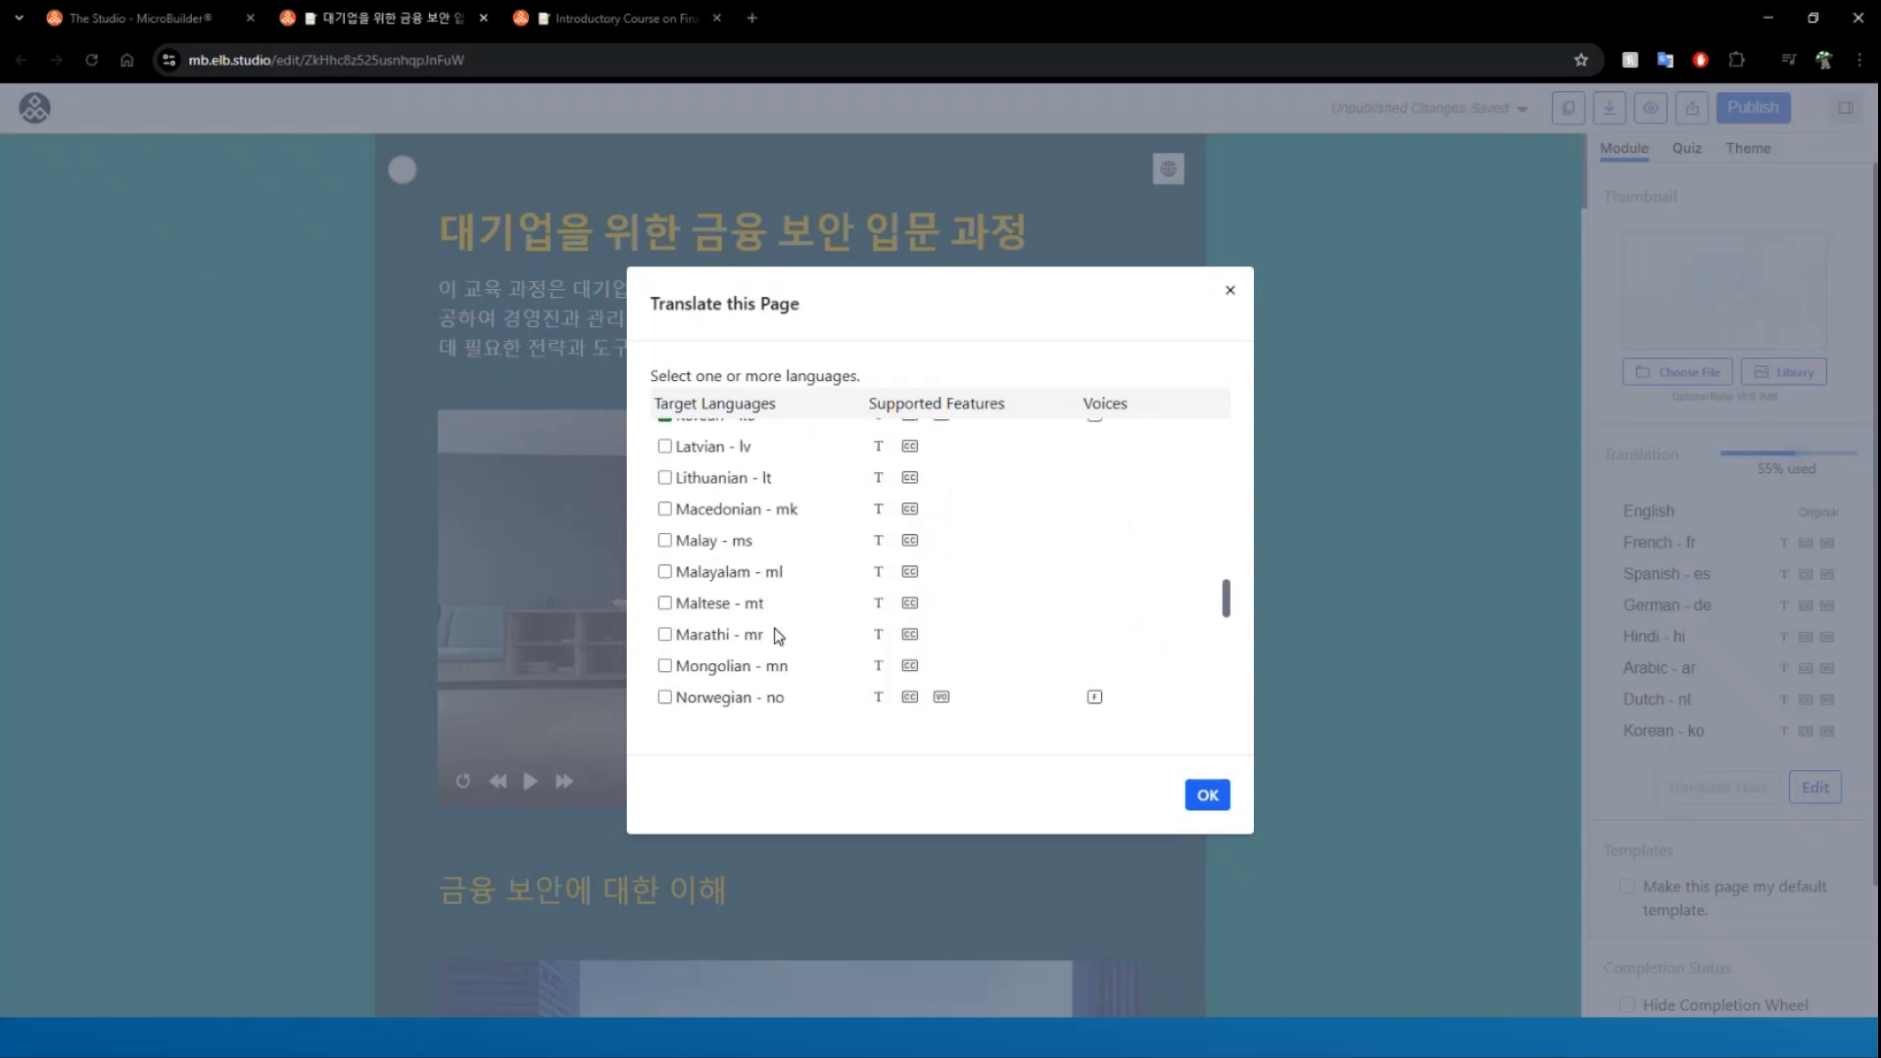
pyautogui.scroll(-6, 774, 601)
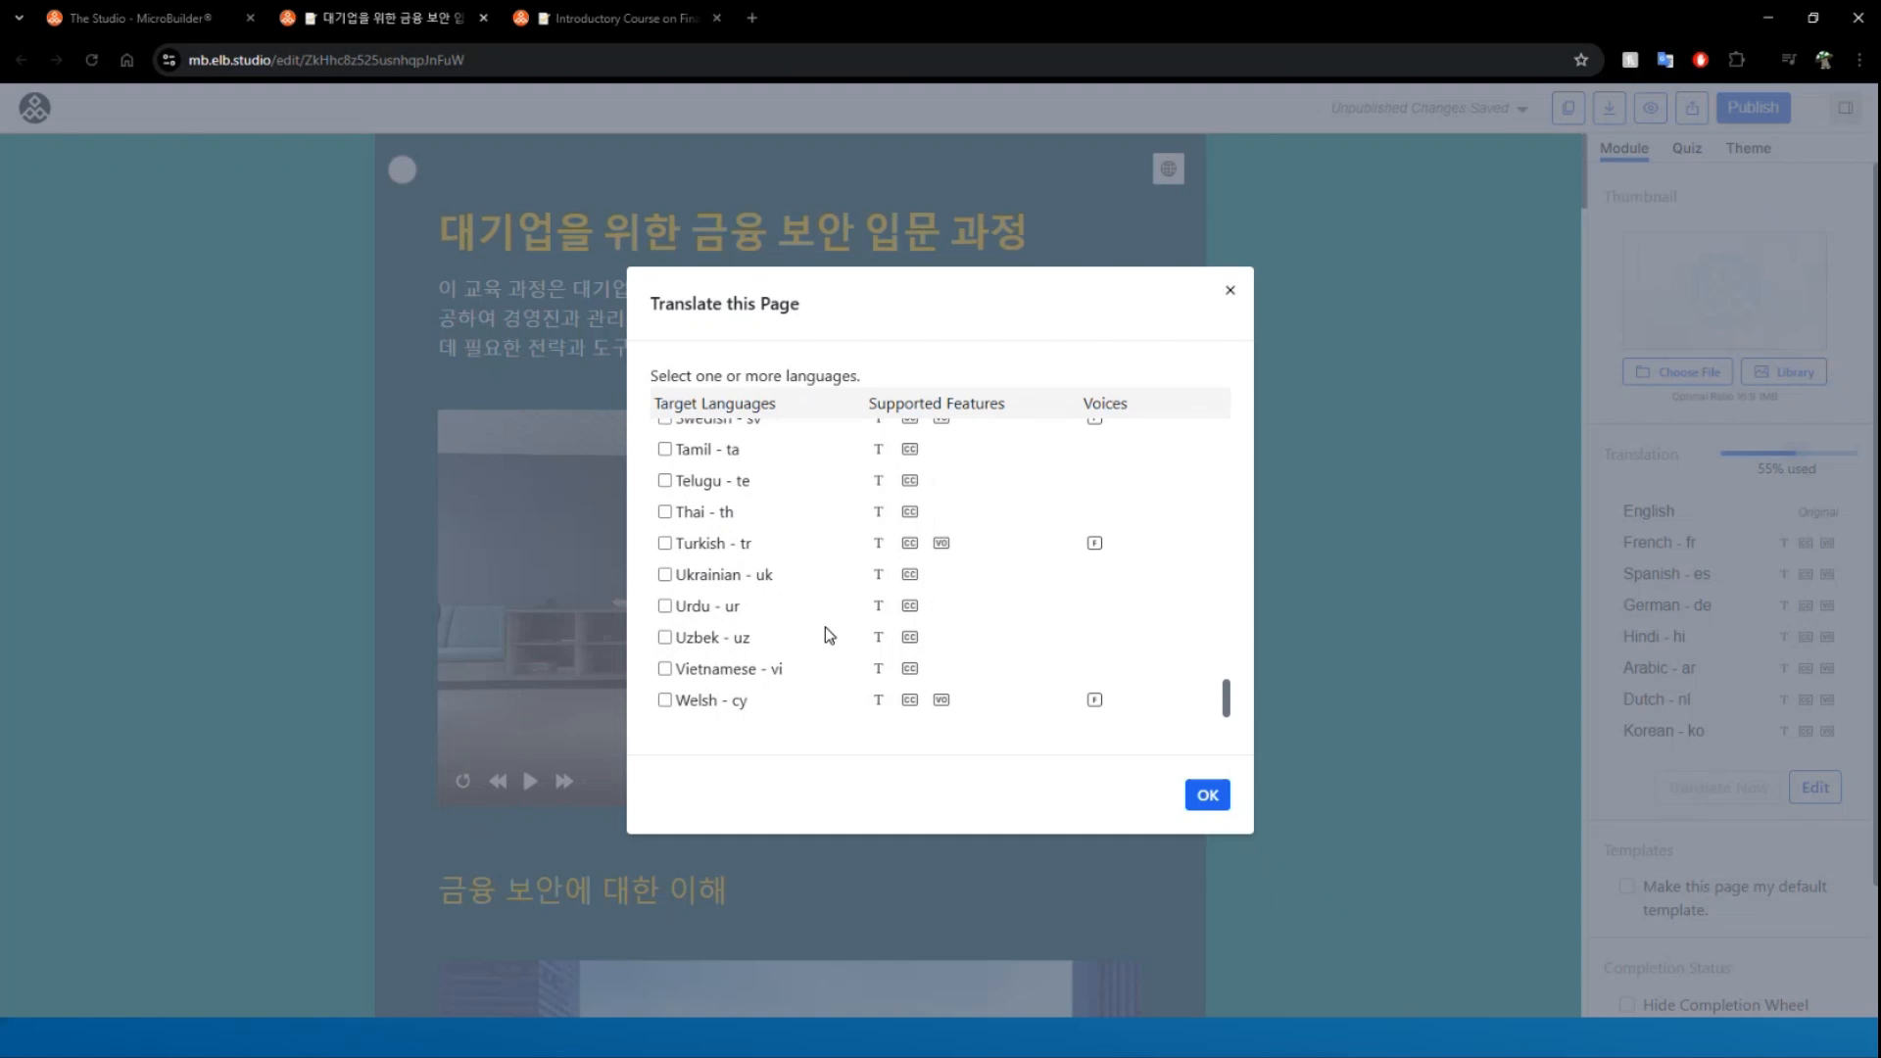
pyautogui.scroll(10, 825, 626)
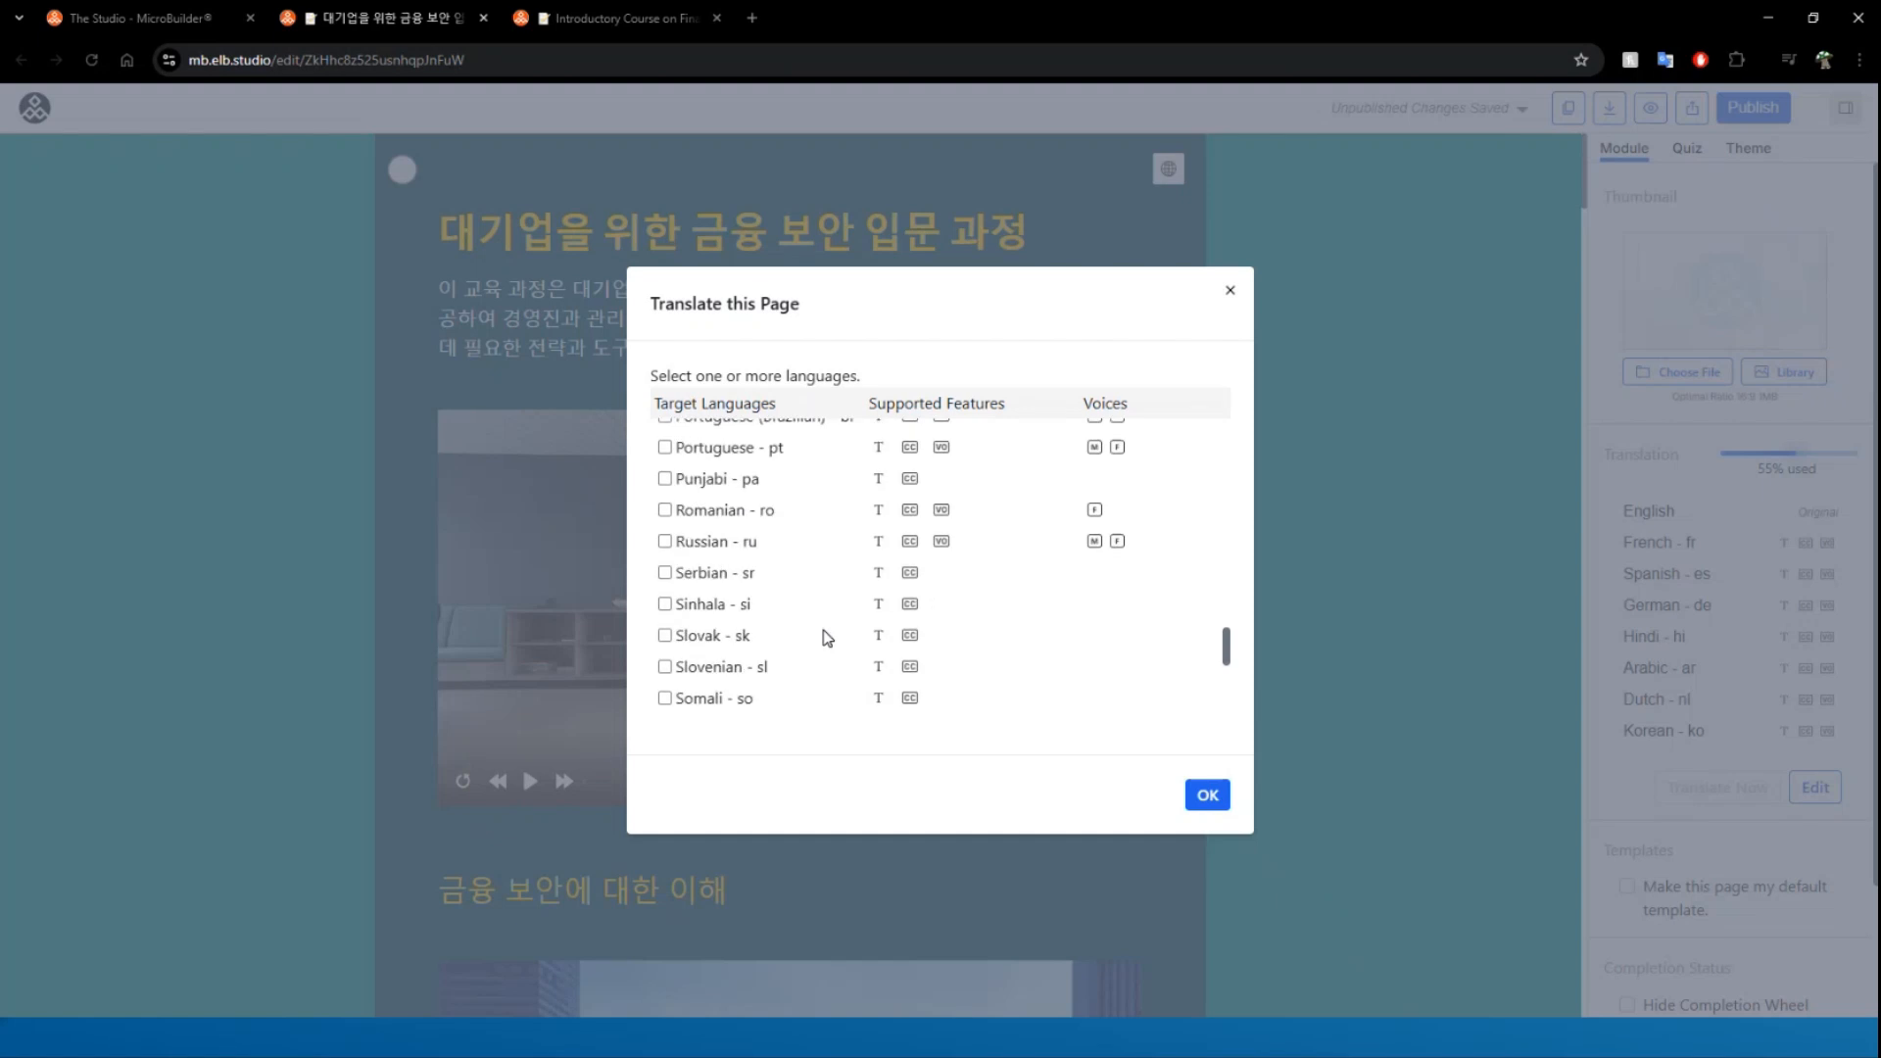
pyautogui.click(1230, 290)
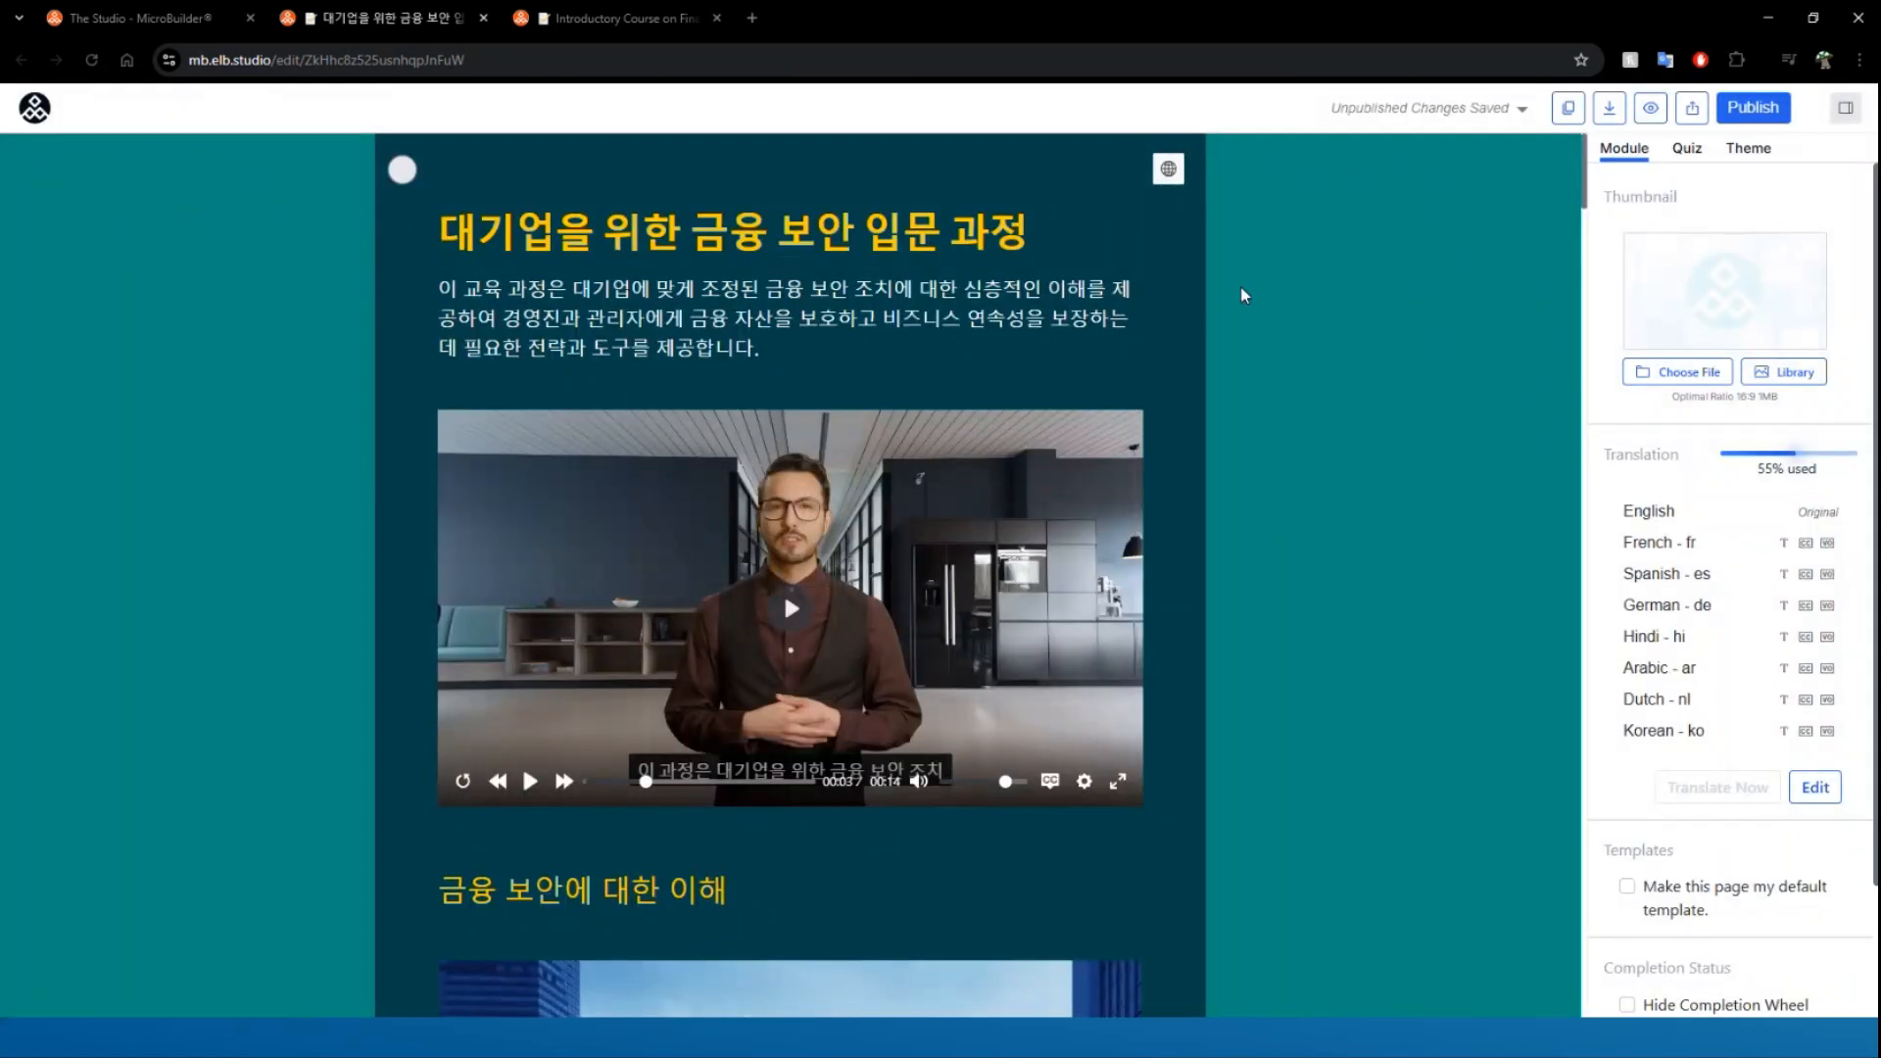
# - Examine the voiceover languages offered by the introductory avatar video in the Korean preview, and pause its playback
pyautogui.click(1083, 780)
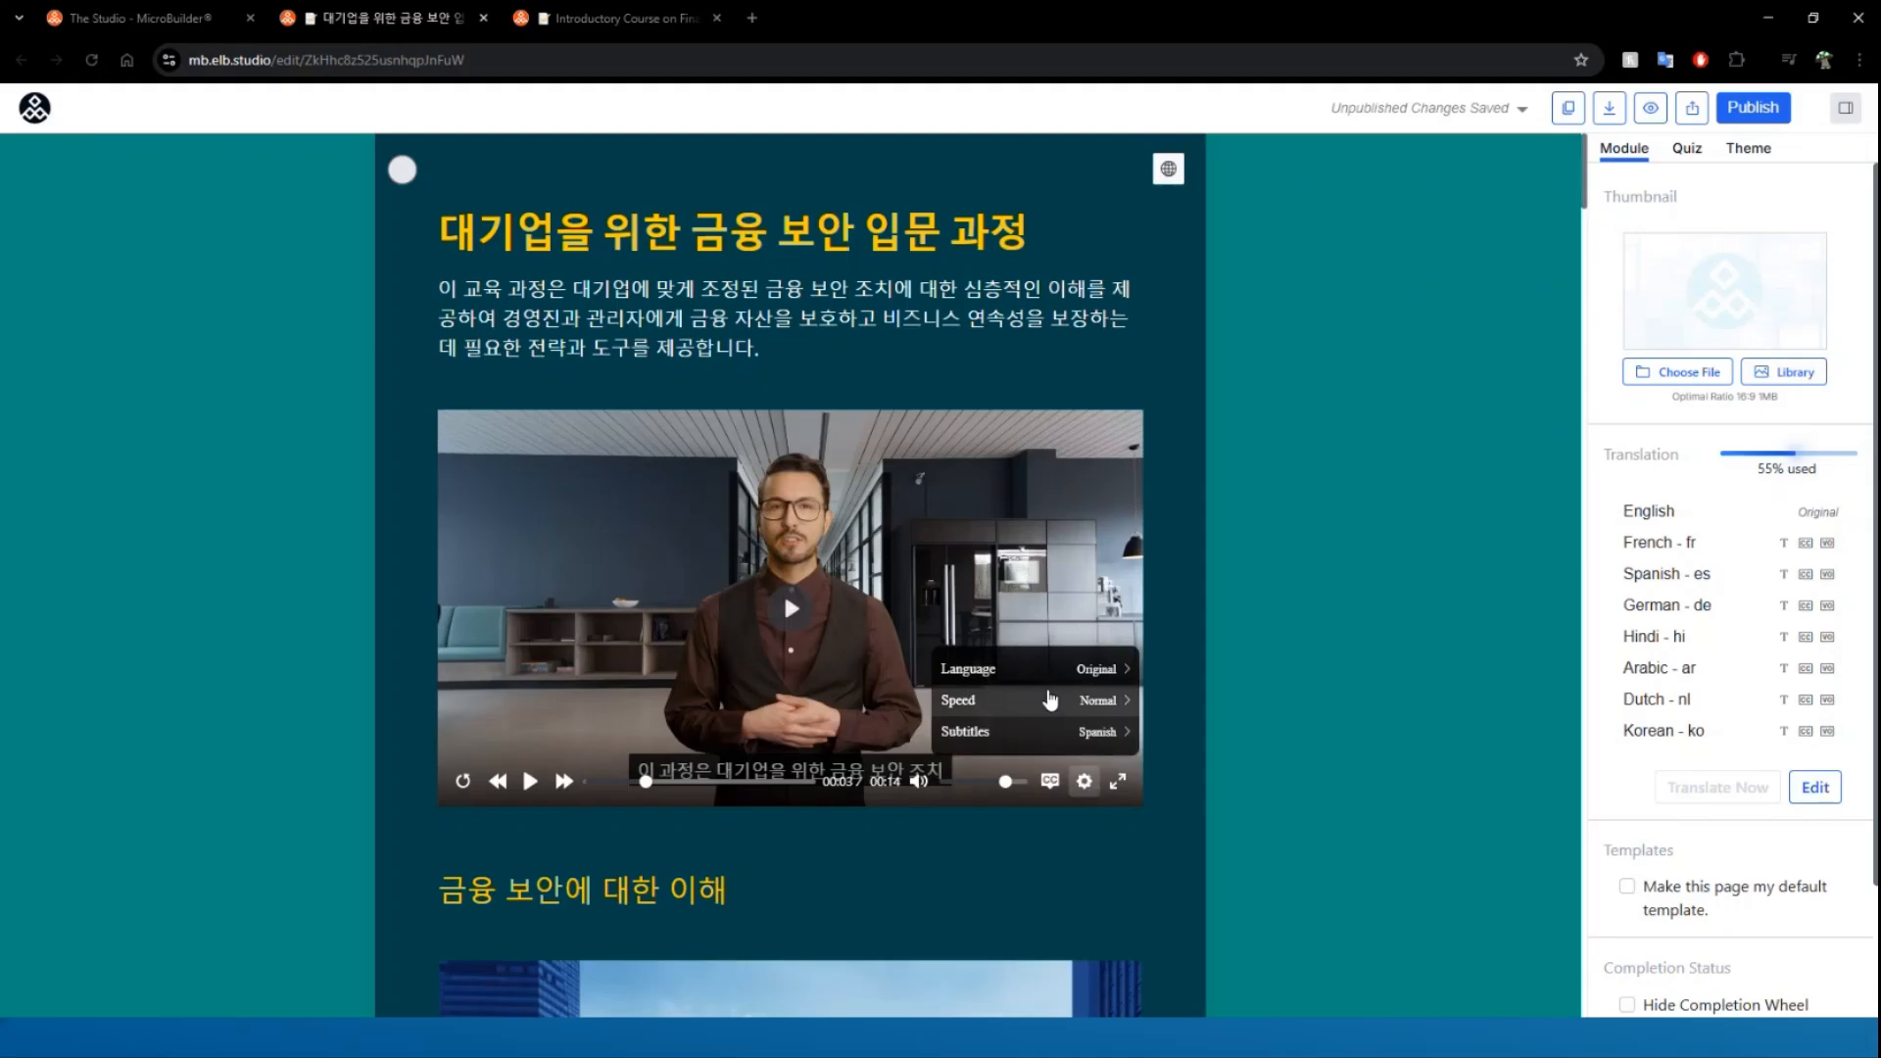
pyautogui.click(1048, 679)
pyautogui.scroll(-1, 990, 685)
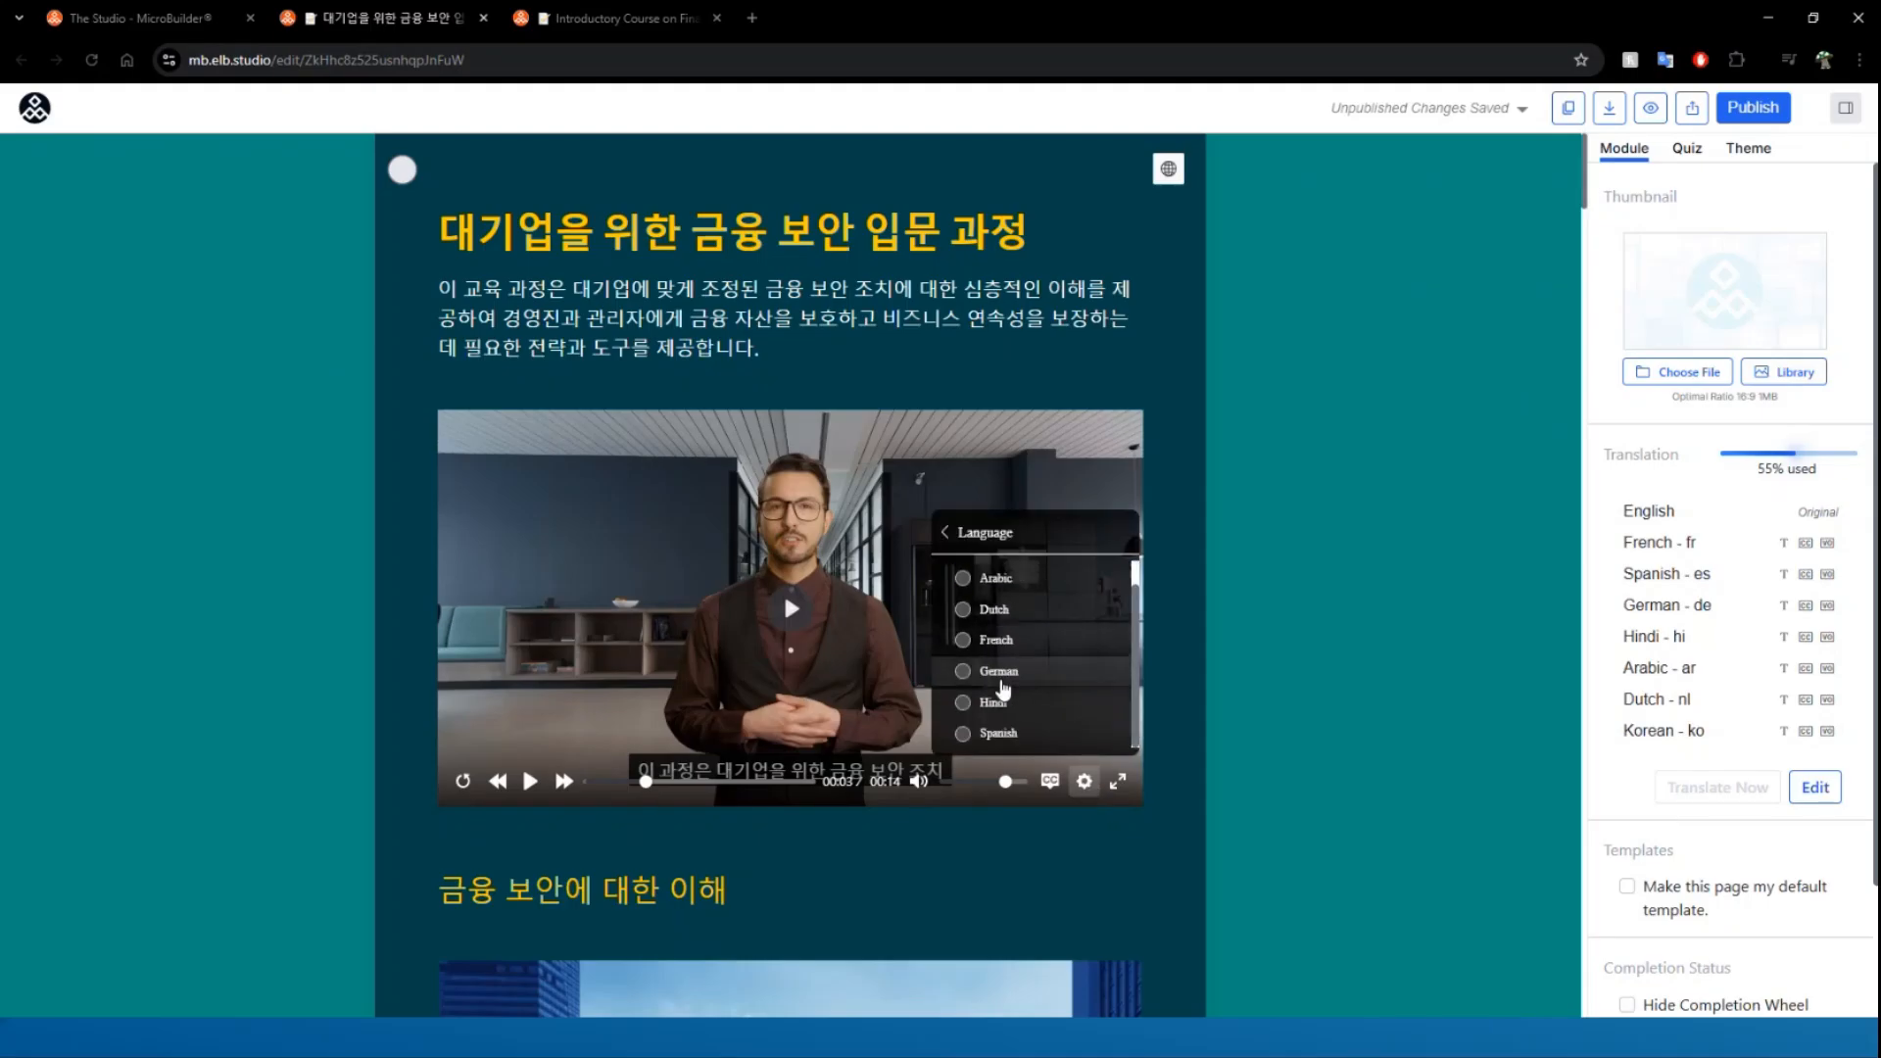
pyautogui.scroll(2, 974, 725)
pyautogui.scroll(-2, 965, 588)
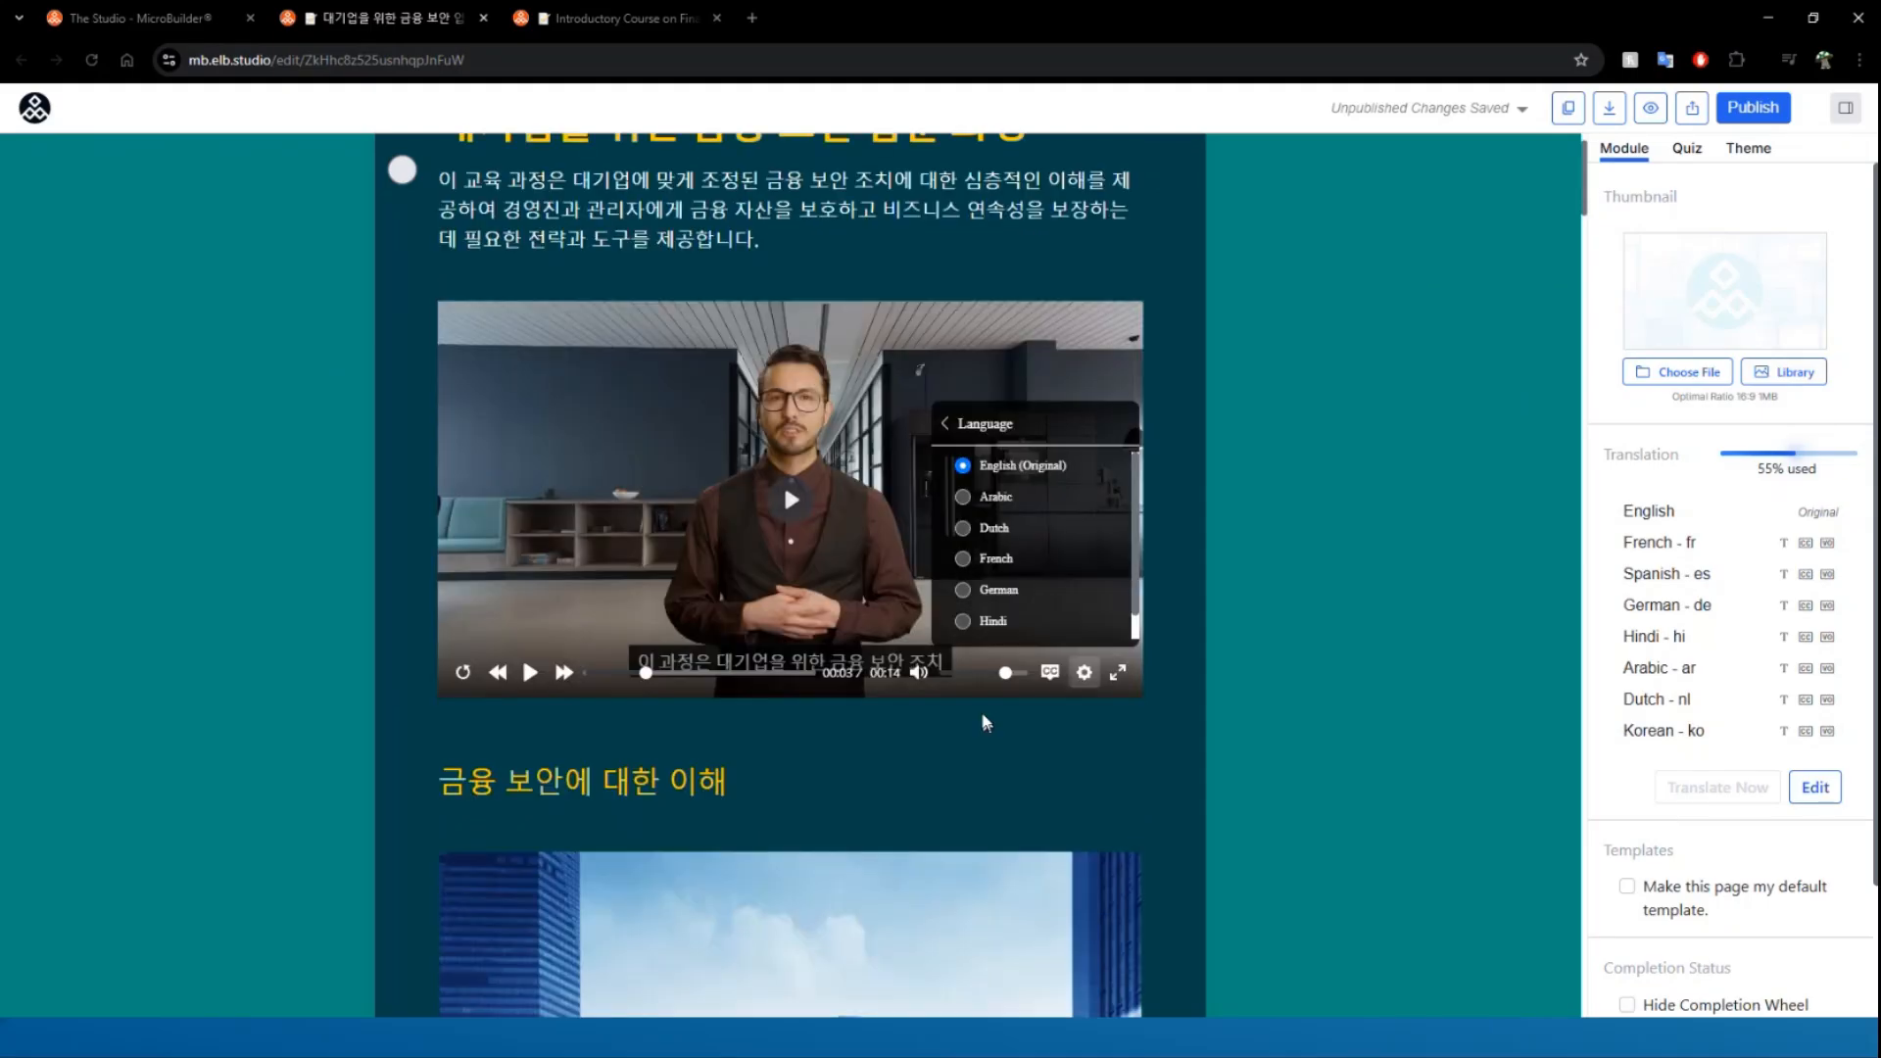
pyautogui.click(962, 503)
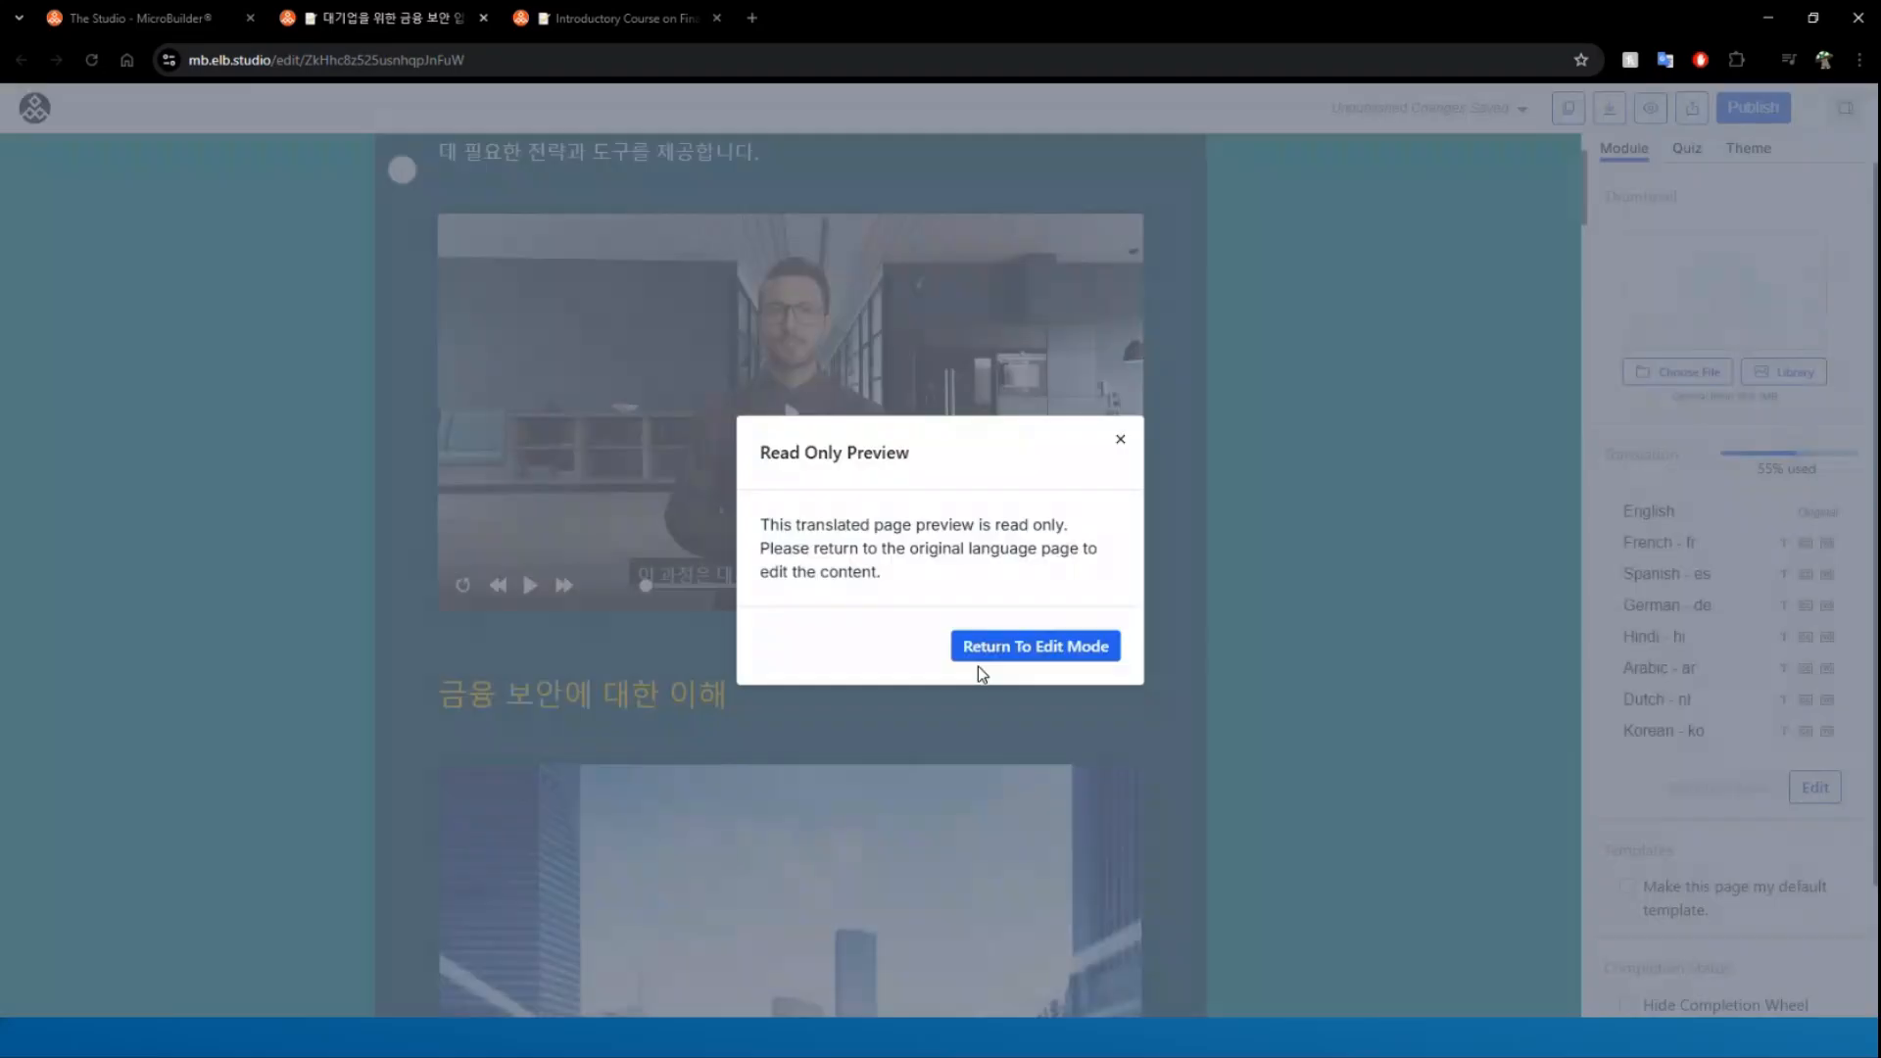
pyautogui.click(1119, 439)
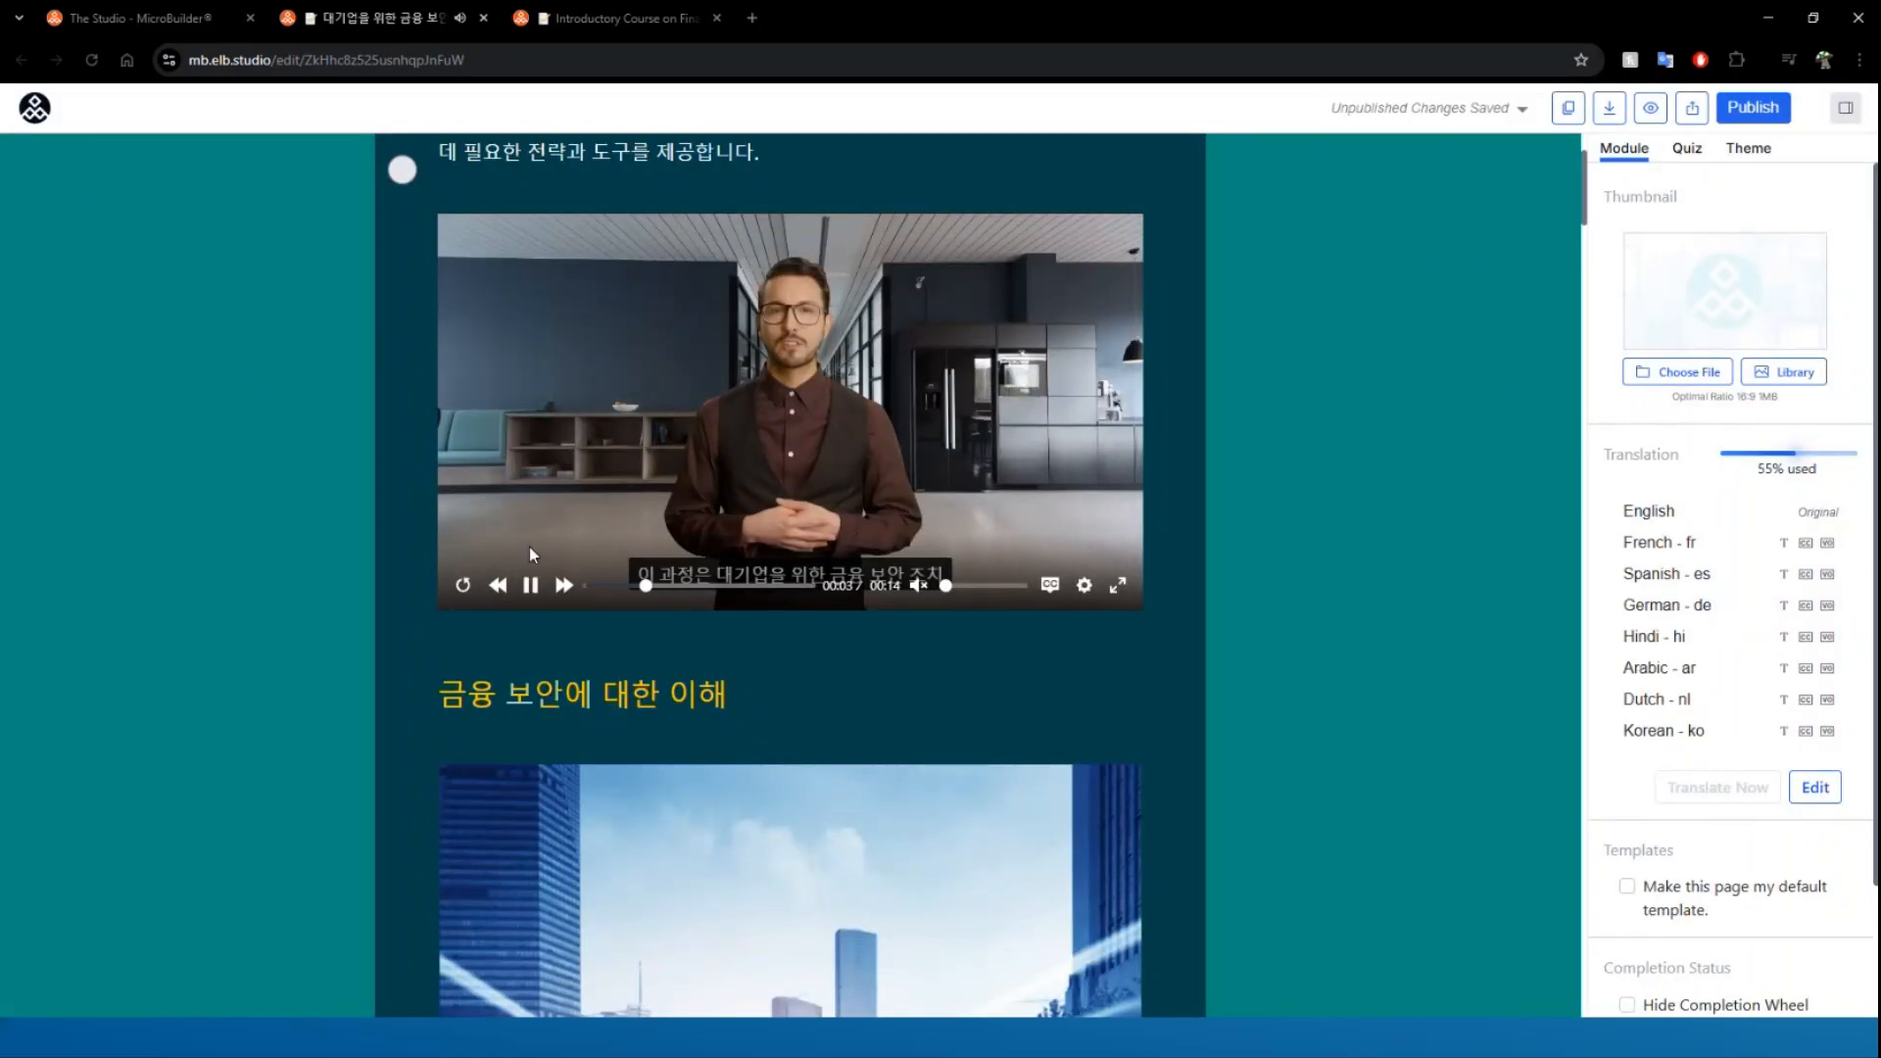
pyautogui.click(531, 587)
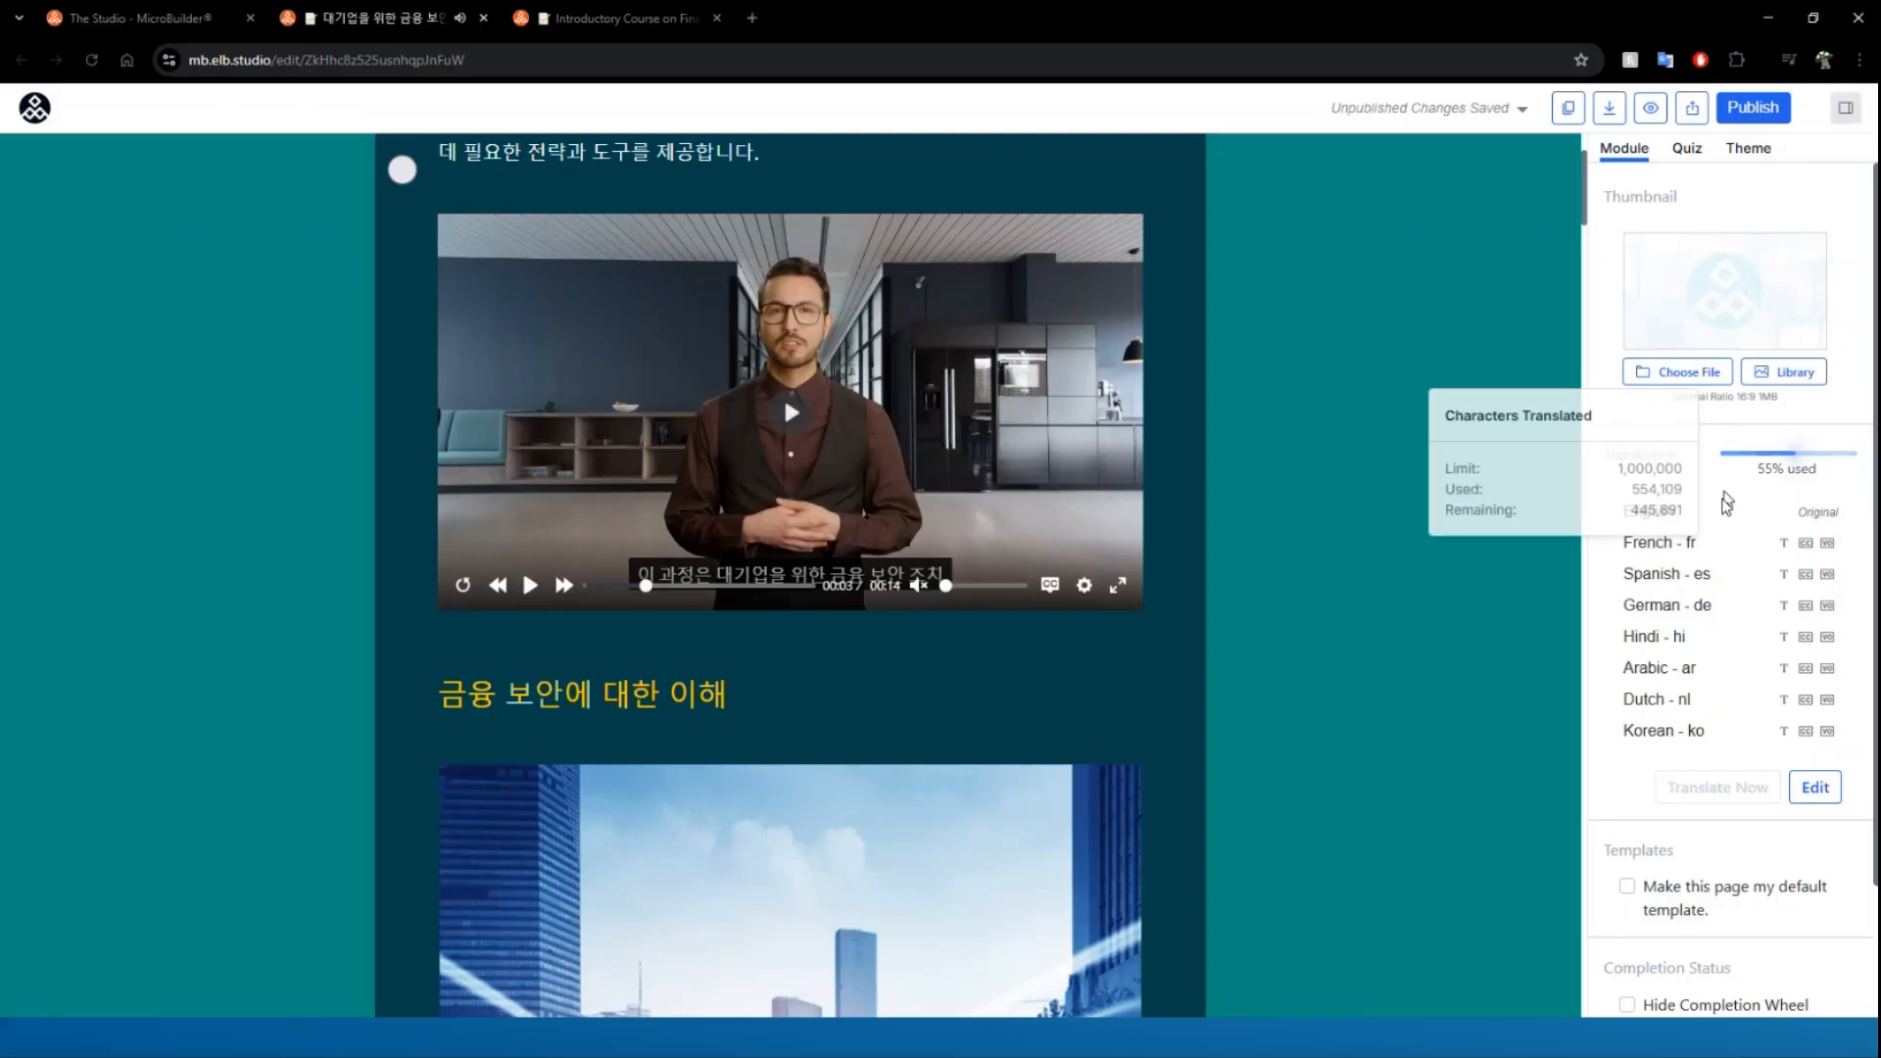
# - Switch the module preview back to English (Original)
pyautogui.scroll(-1, 764, 703)
pyautogui.scroll(3, 766, 703)
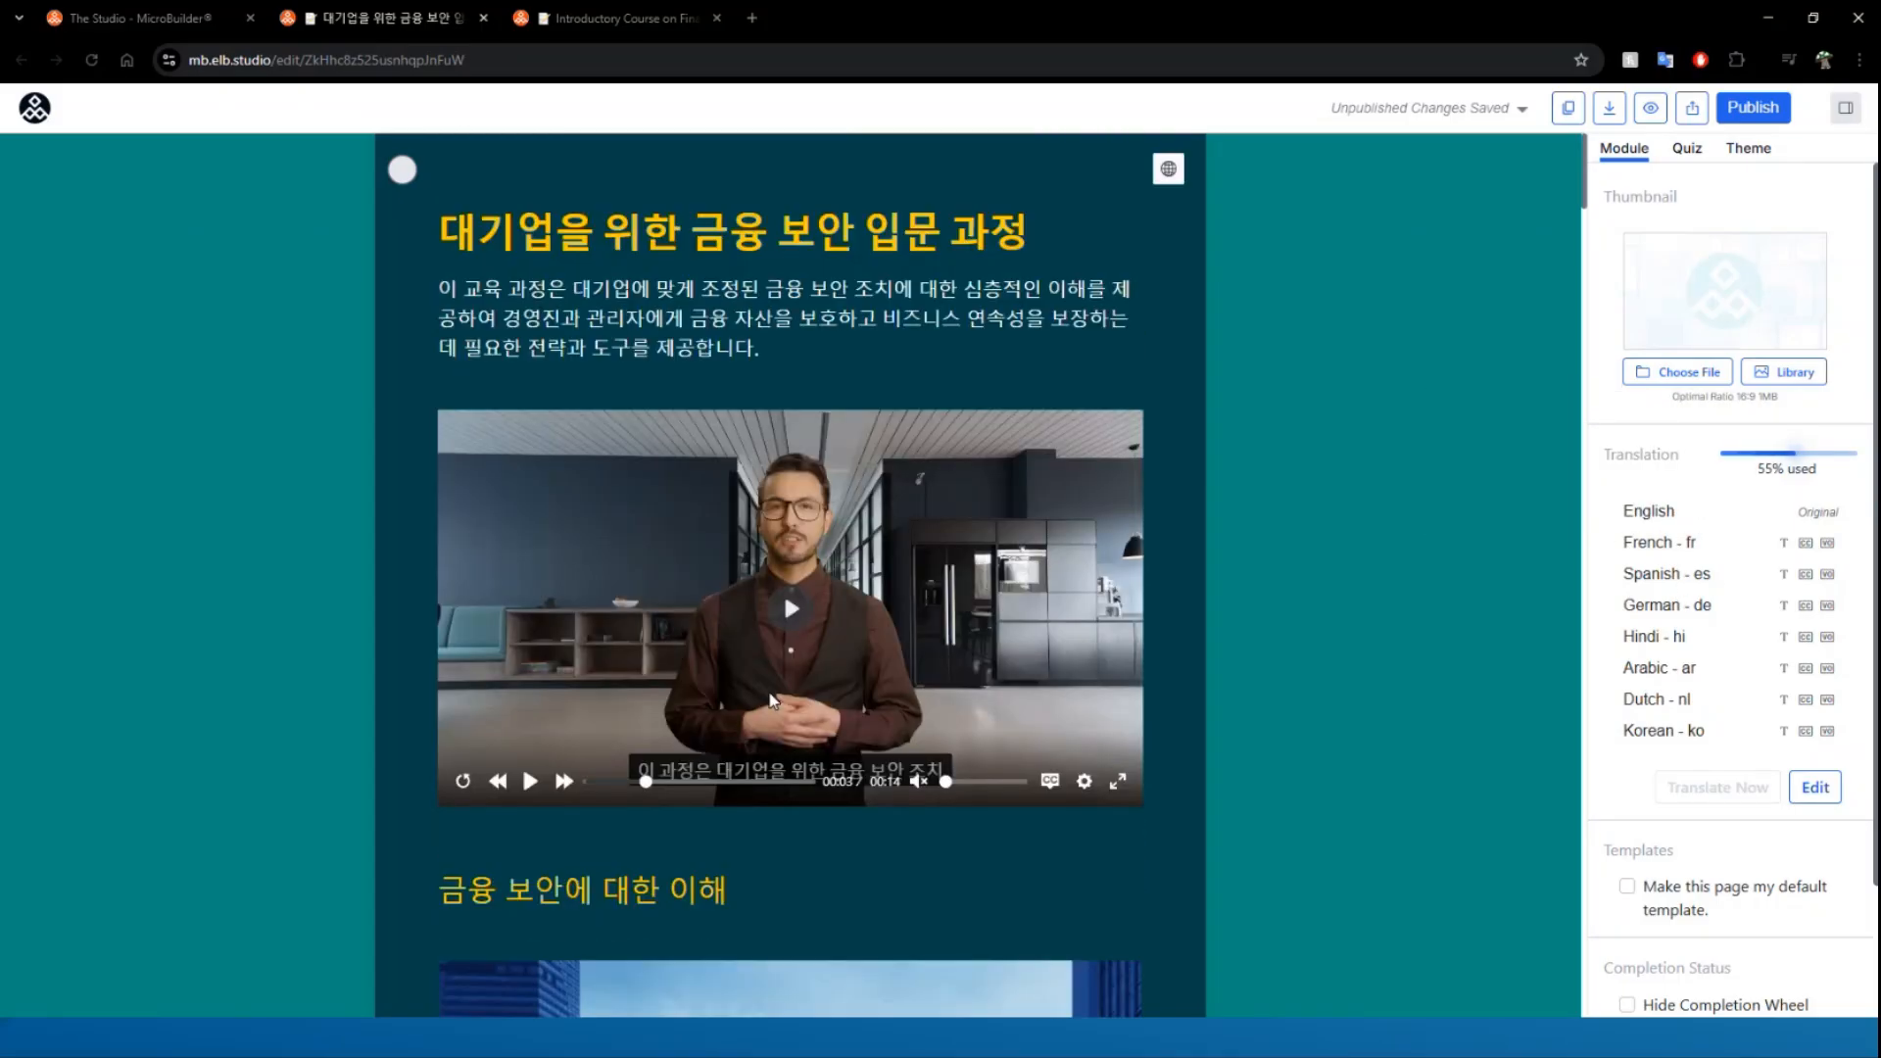
pyautogui.click(1168, 168)
pyautogui.click(1185, 212)
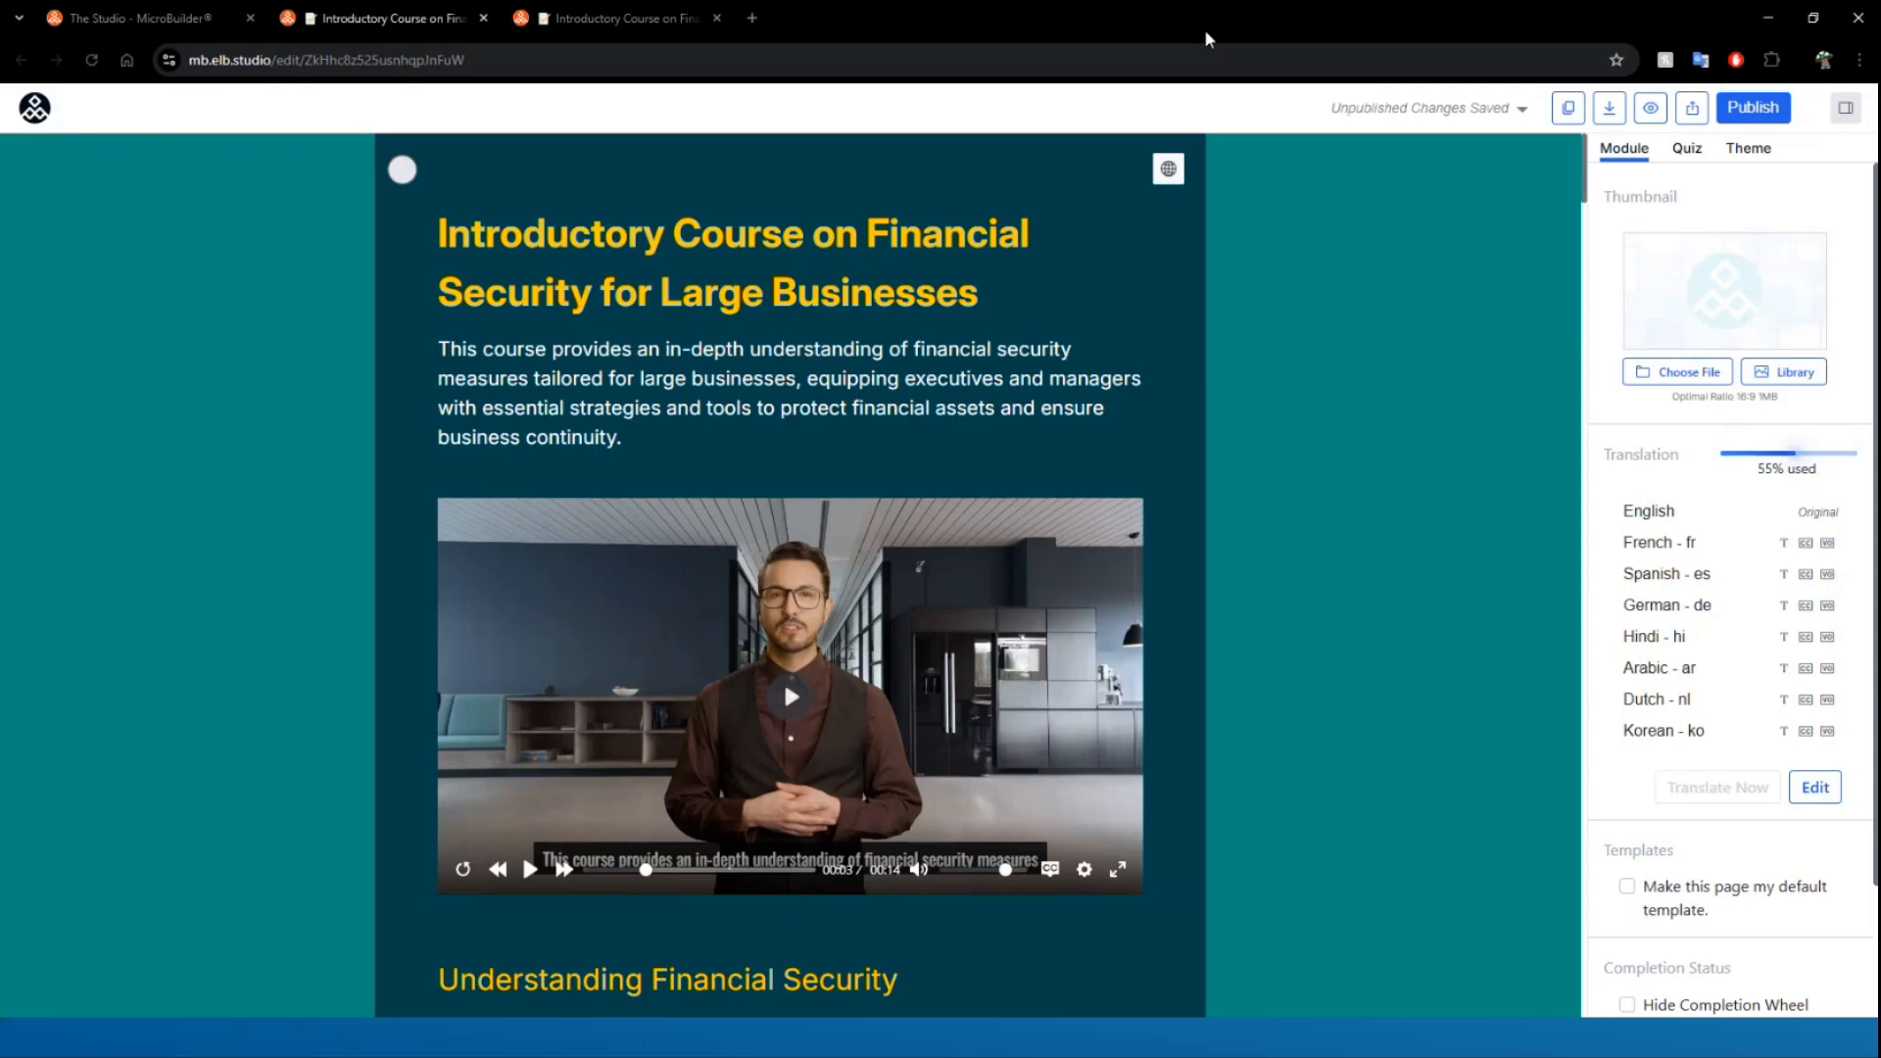
# - Examine the completion tracking and default voiceover settings of the avatar video below the audio player
pyautogui.scroll(-10, 1094, 365)
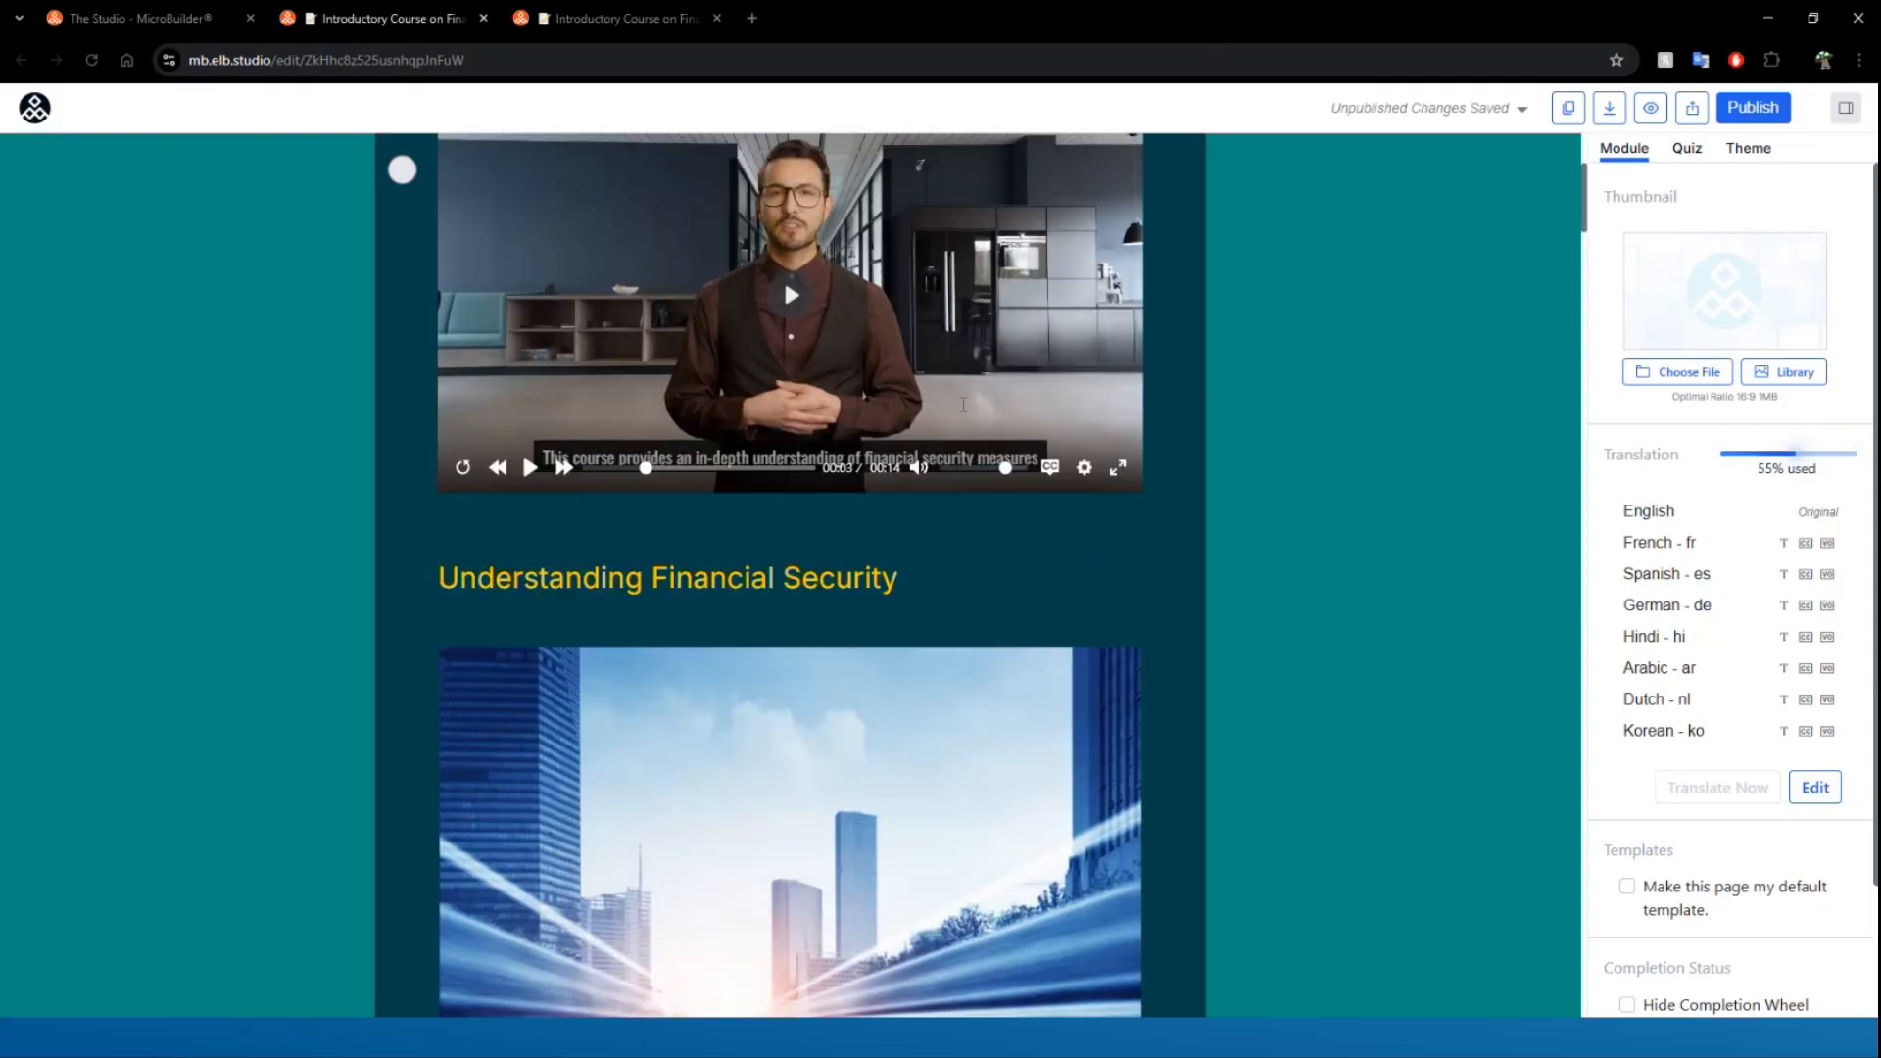
pyautogui.scroll(-4, 961, 404)
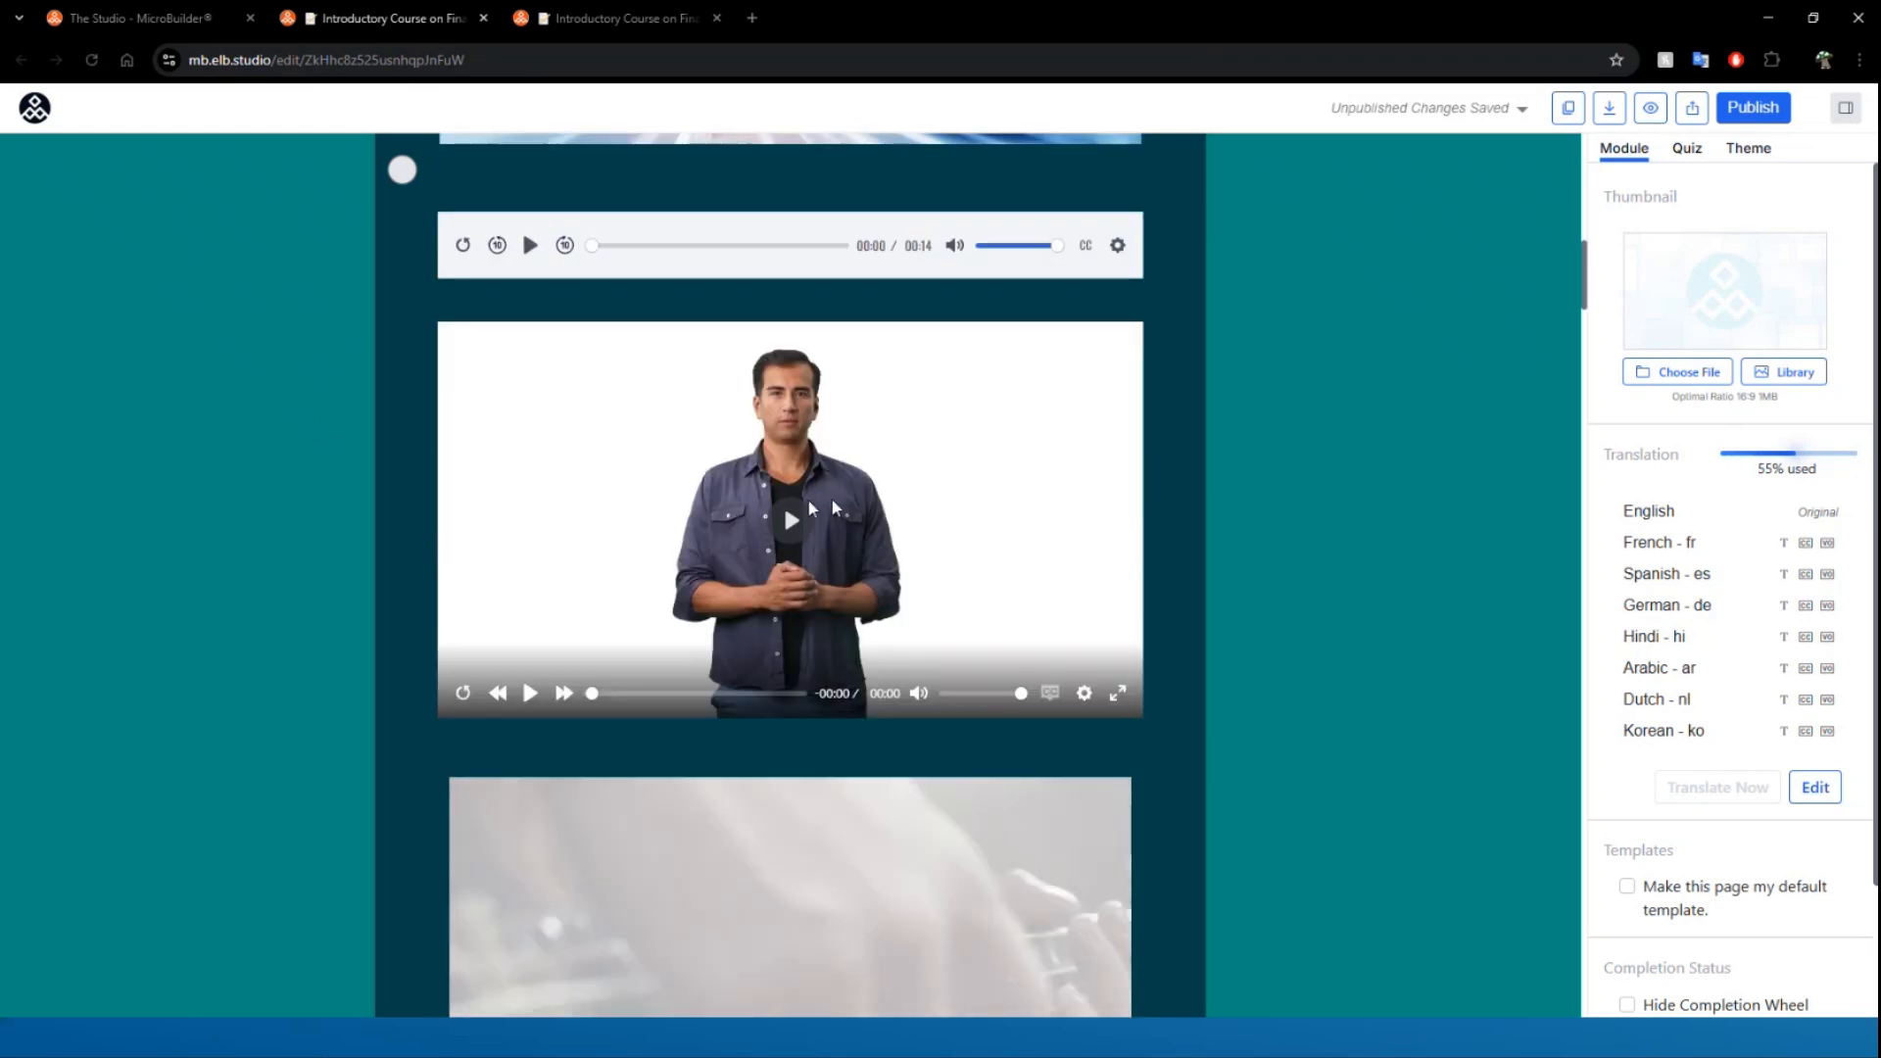
pyautogui.click(807, 547)
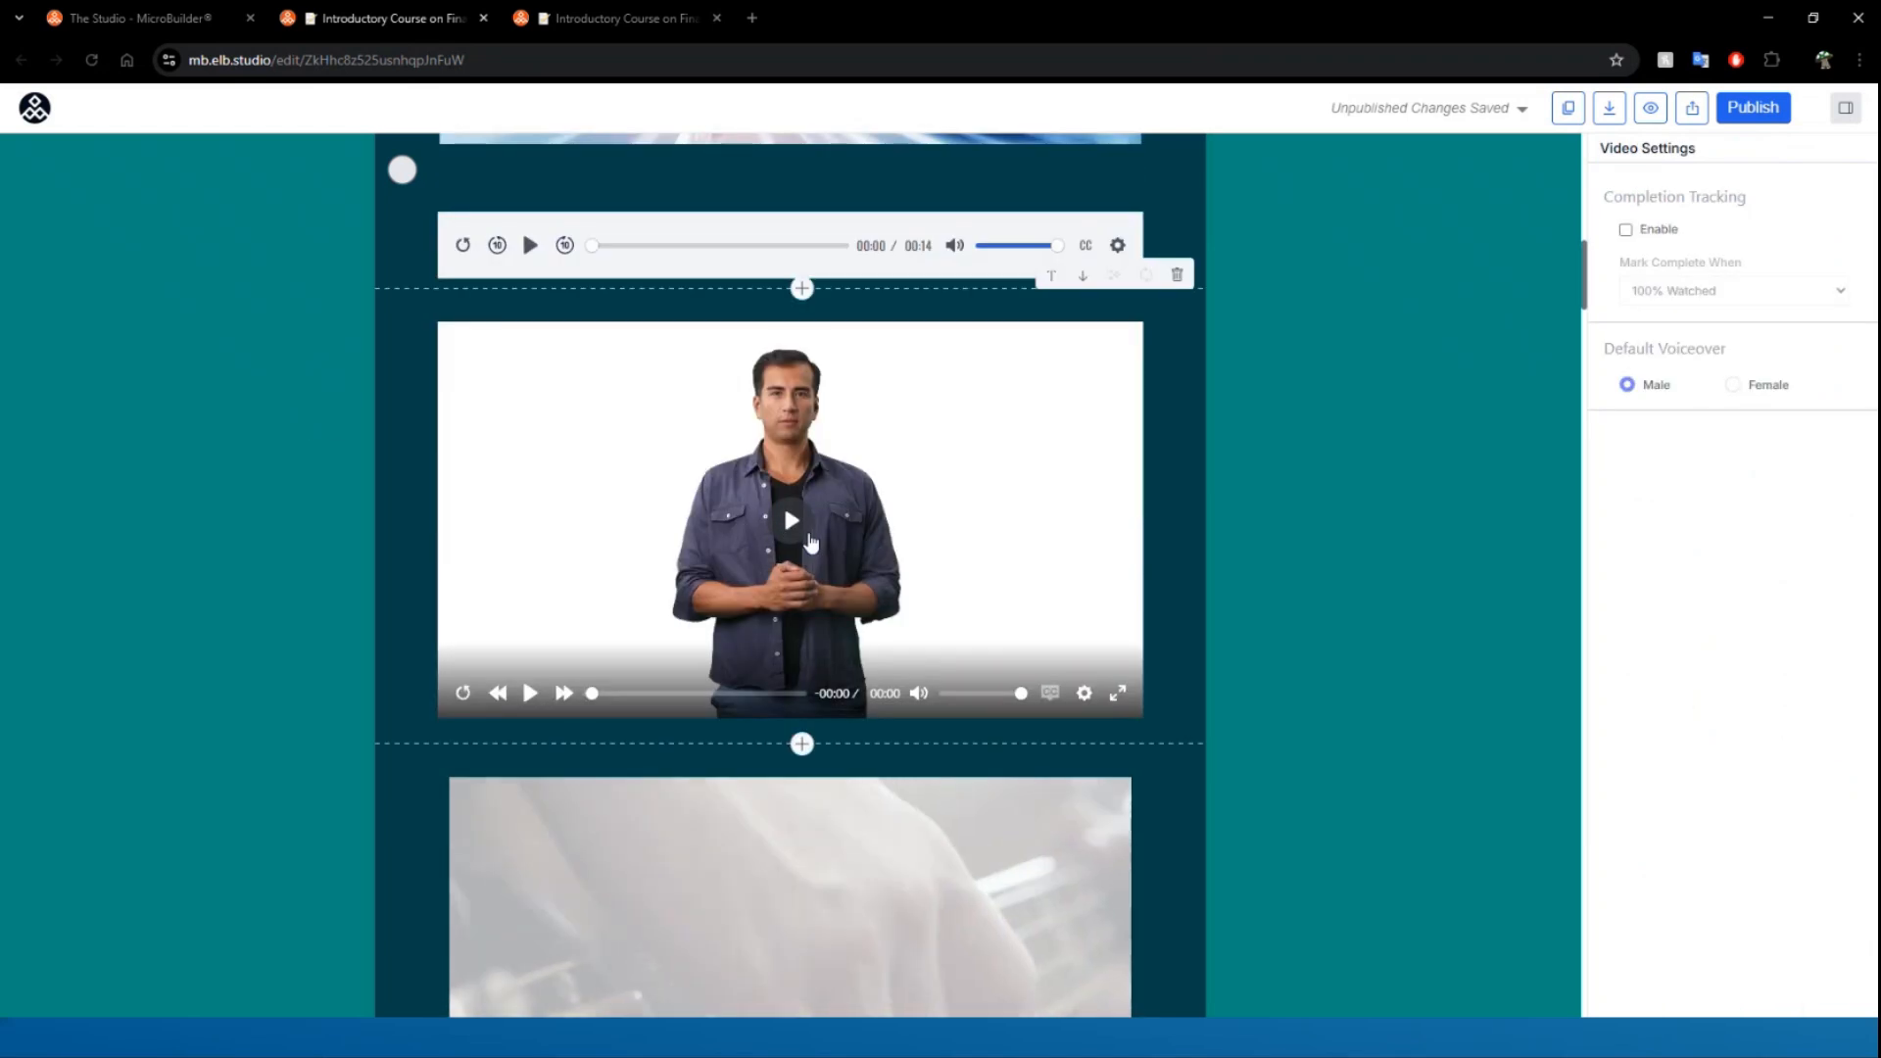
pyautogui.click(1410, 494)
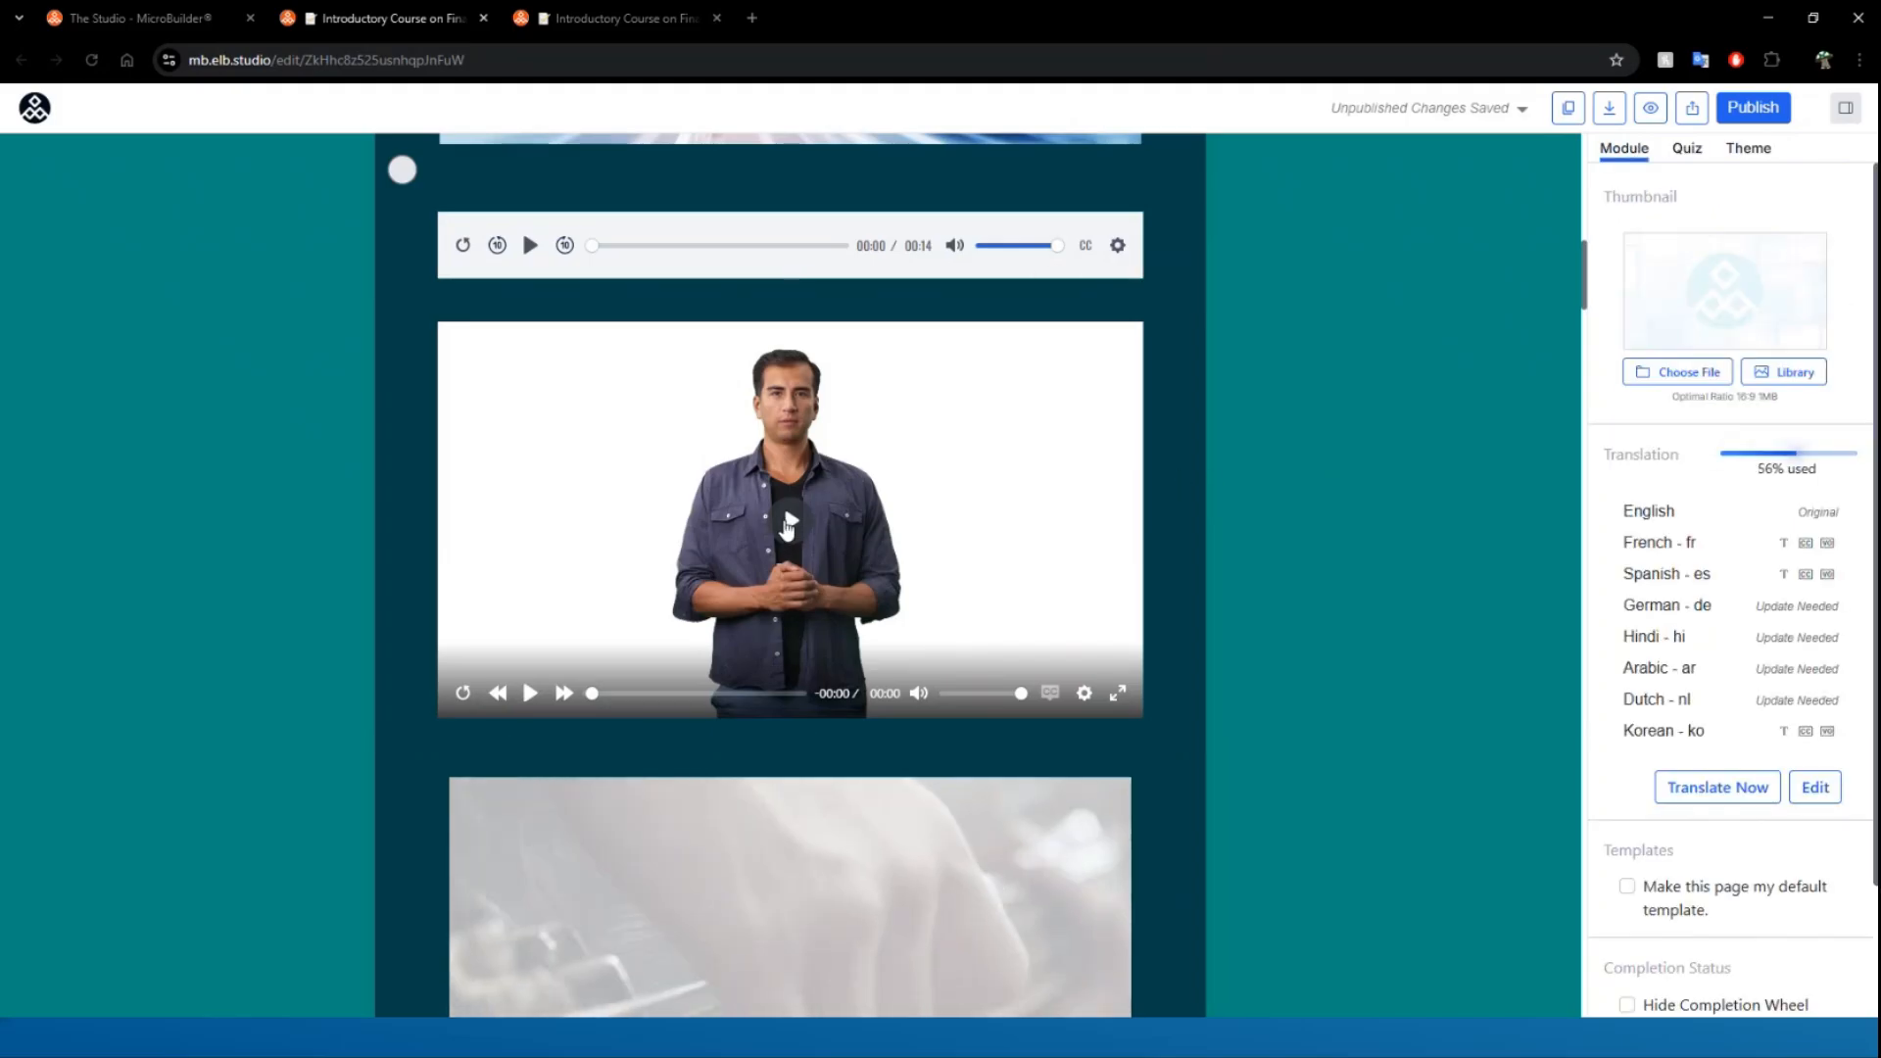
pyautogui.click(786, 524)
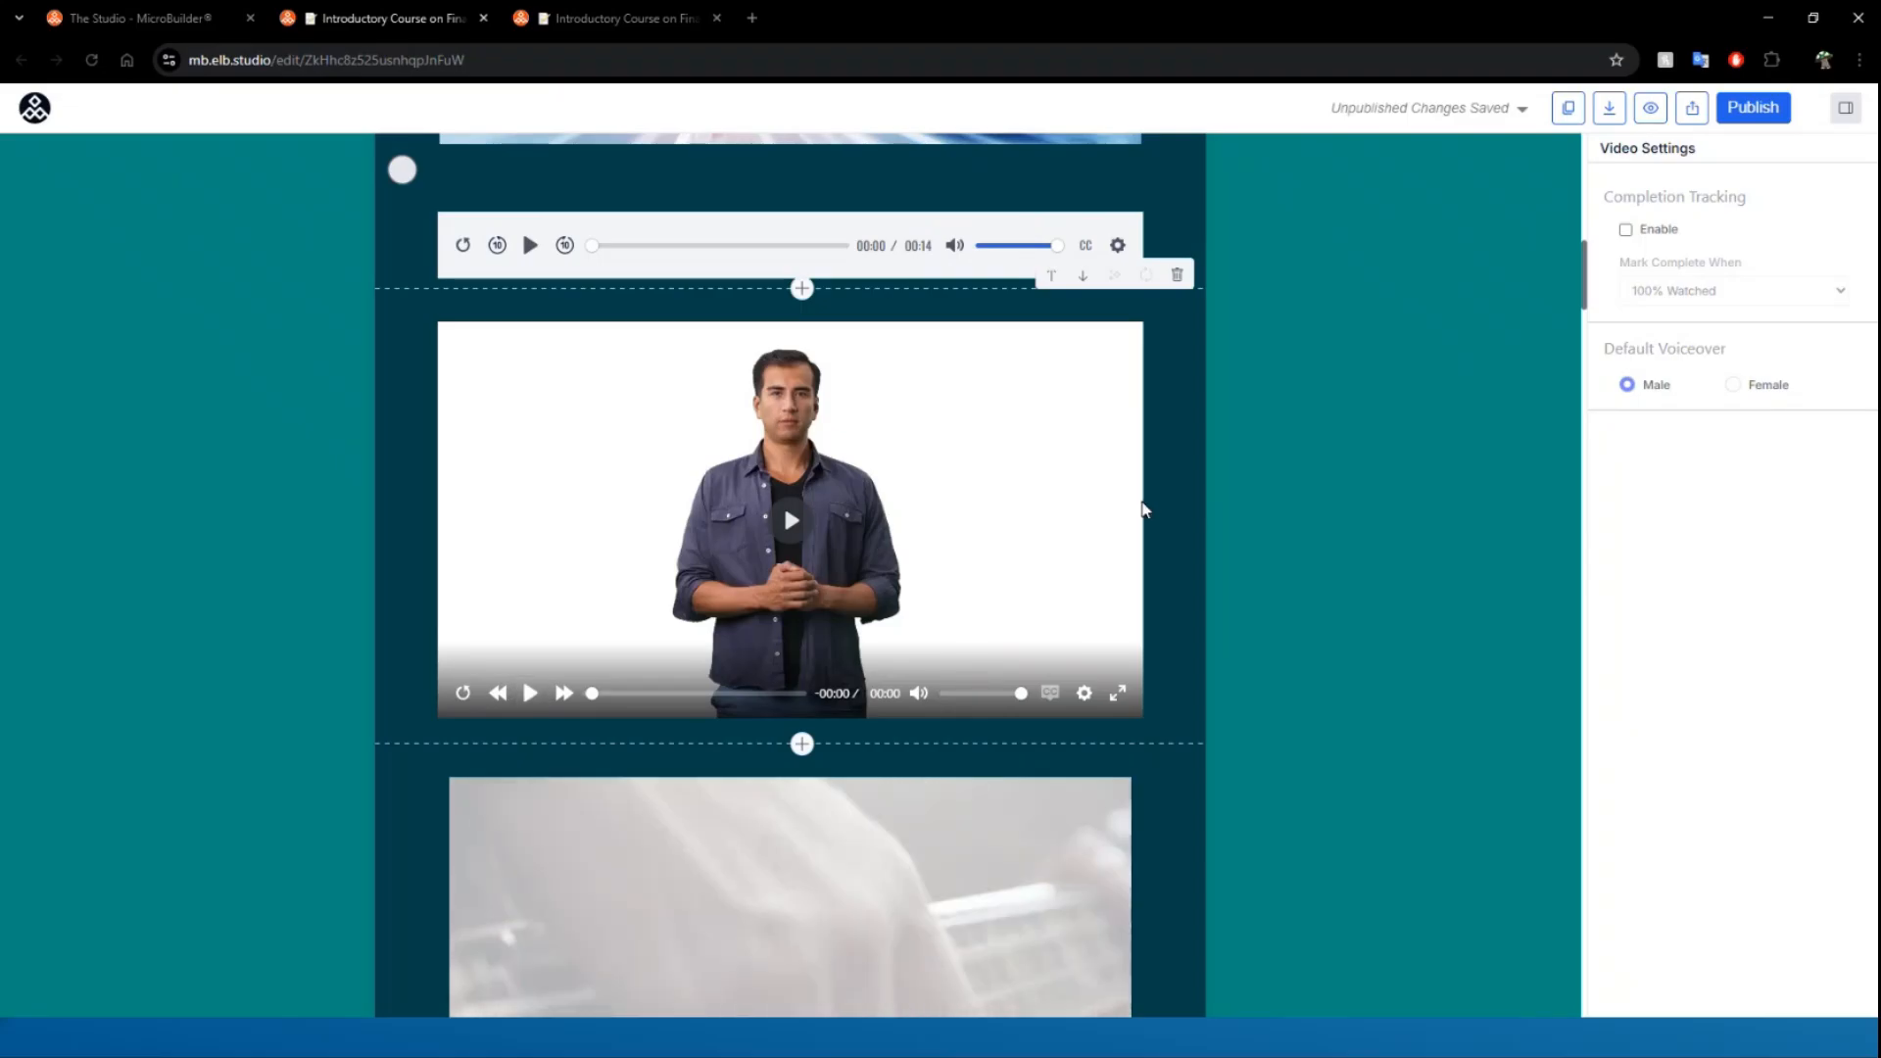
pyautogui.scroll(4, 1143, 509)
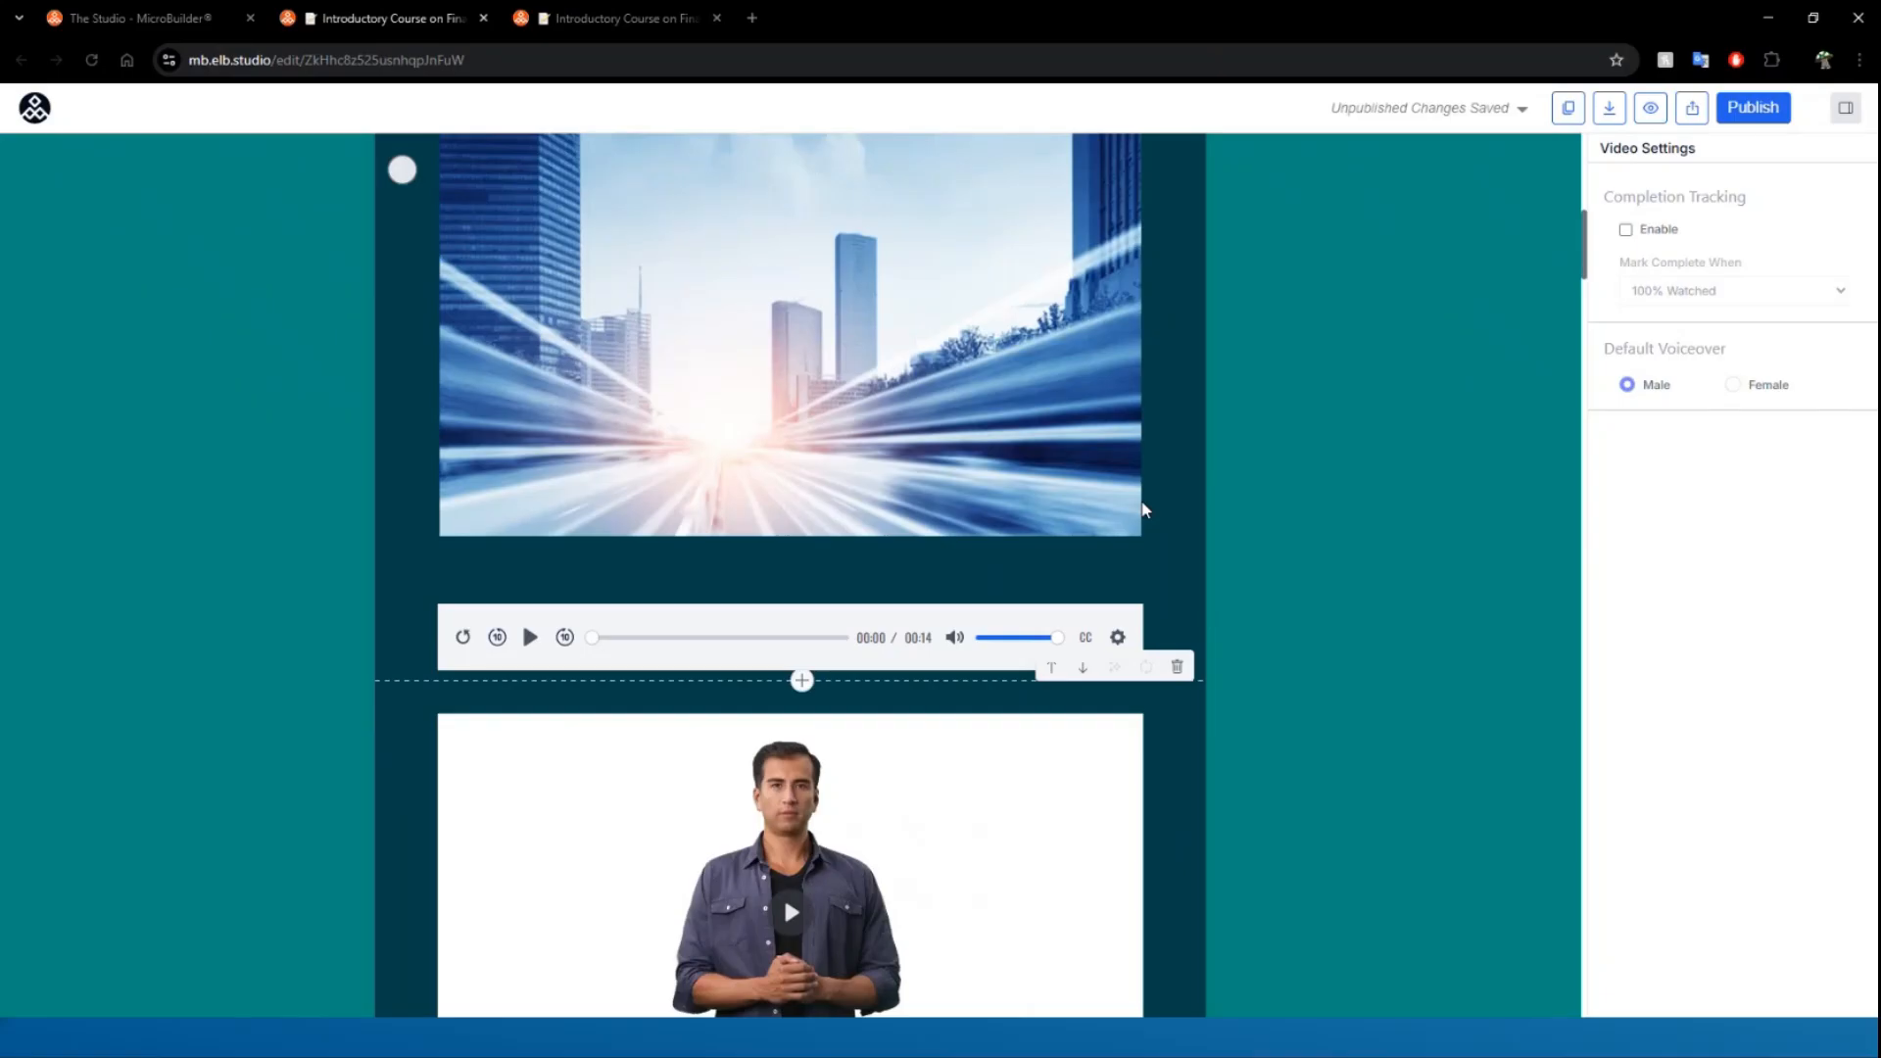
pyautogui.scroll(-3, 779, 524)
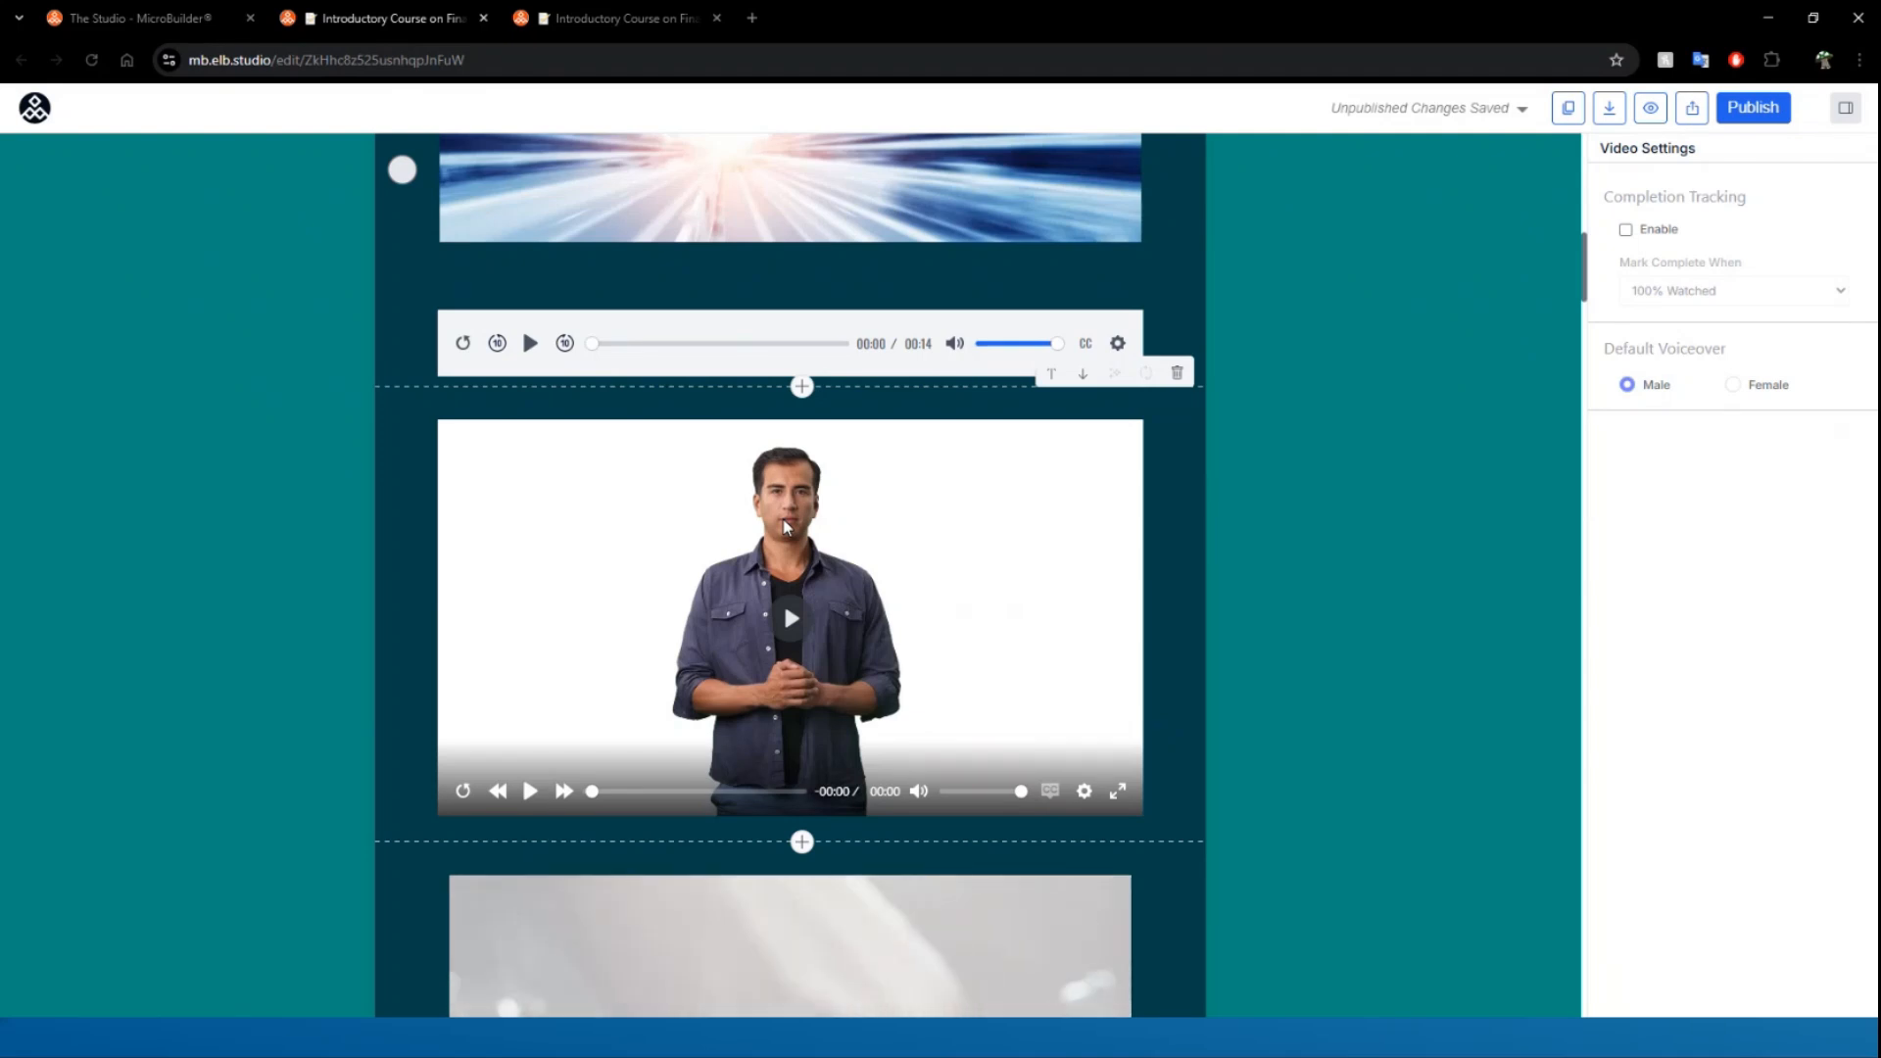
pyautogui.scroll(2, 1316, 548)
pyautogui.scroll(8, 1313, 546)
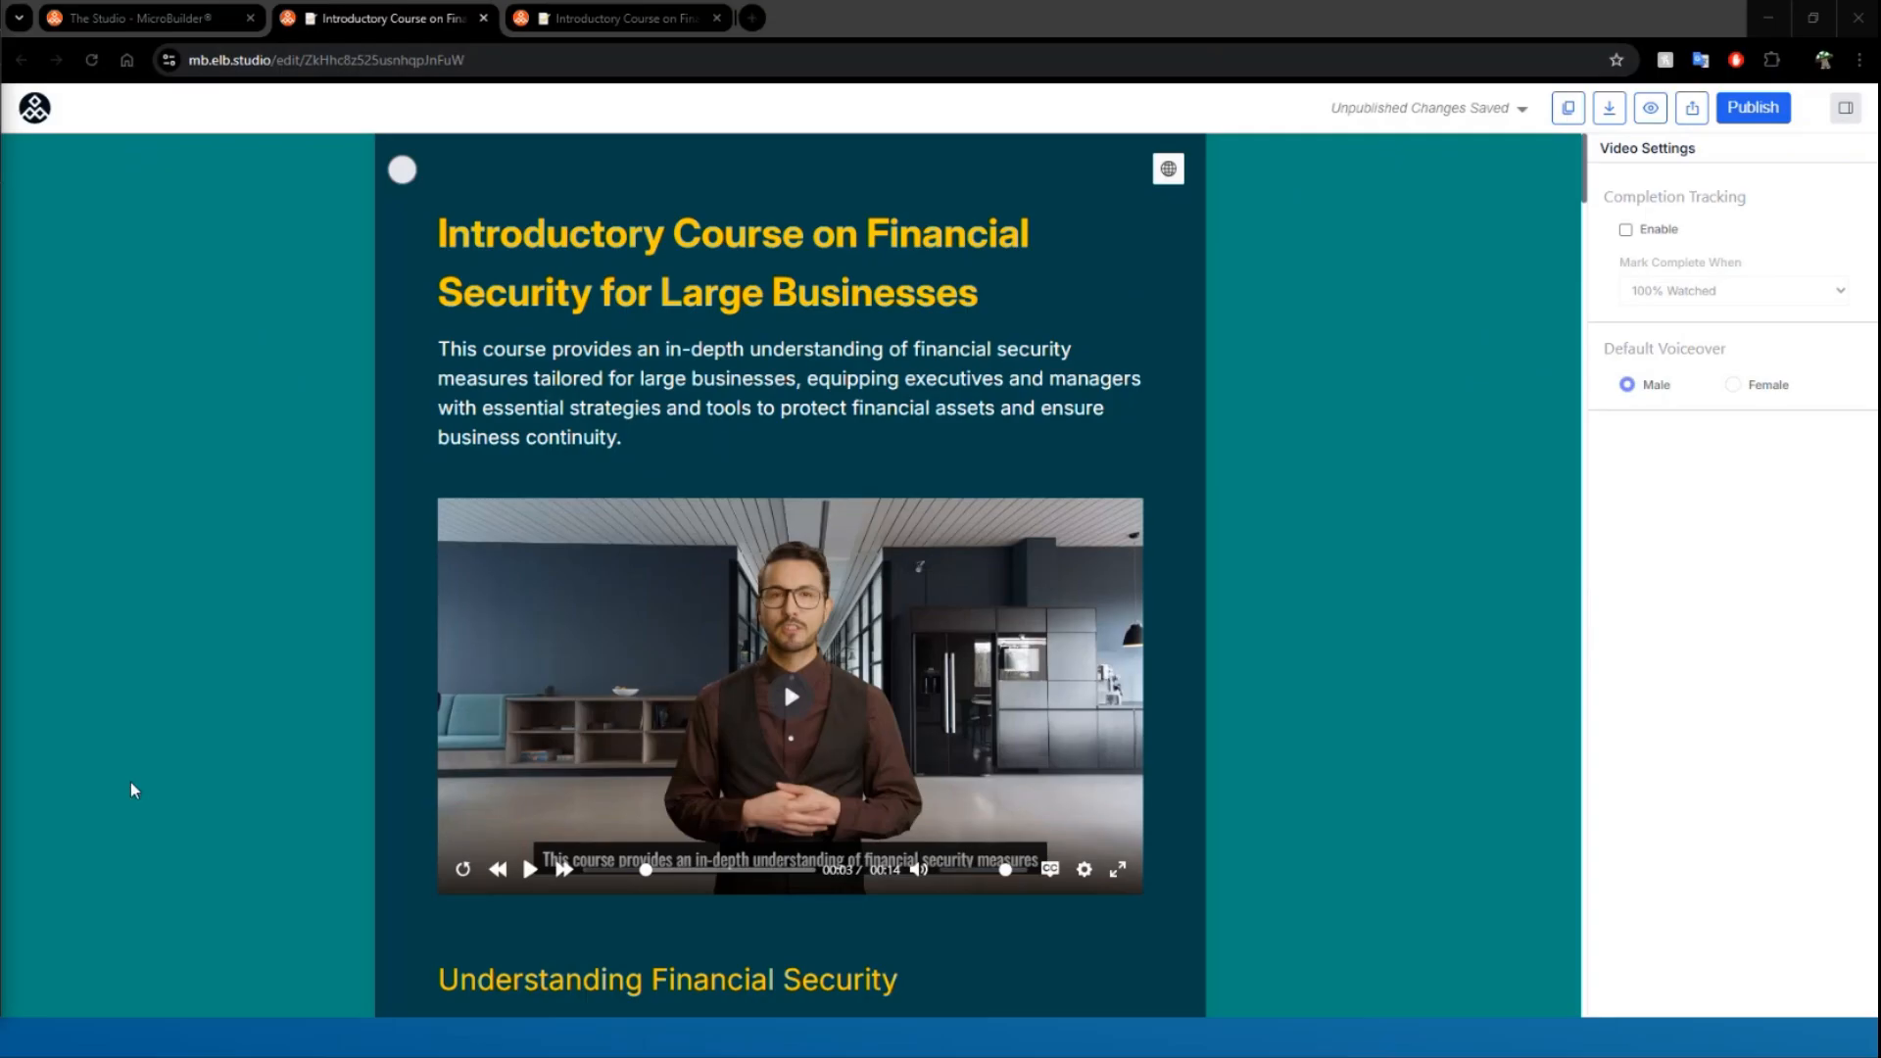
pyautogui.click(1351, 705)
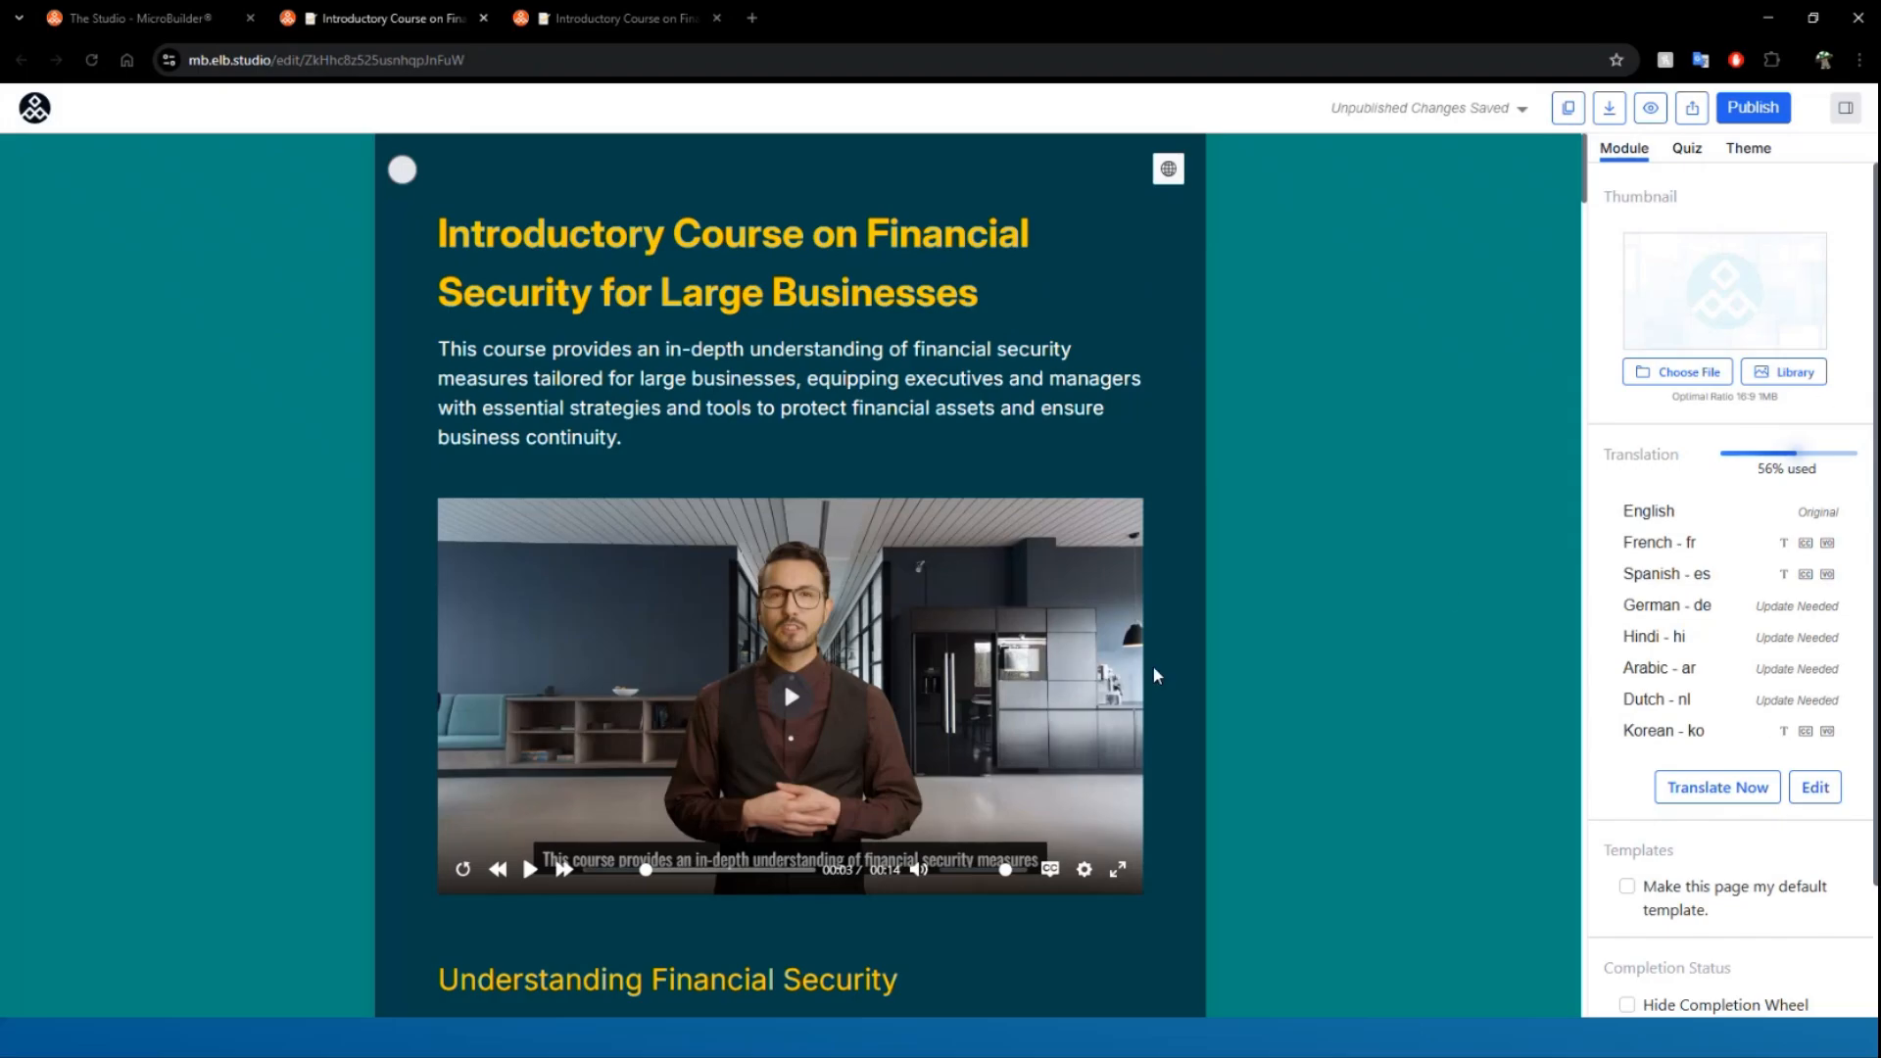
# - Check the language, speed and subtitle options in the player of the avatar video below the audio block
pyautogui.scroll(-12, 1154, 674)
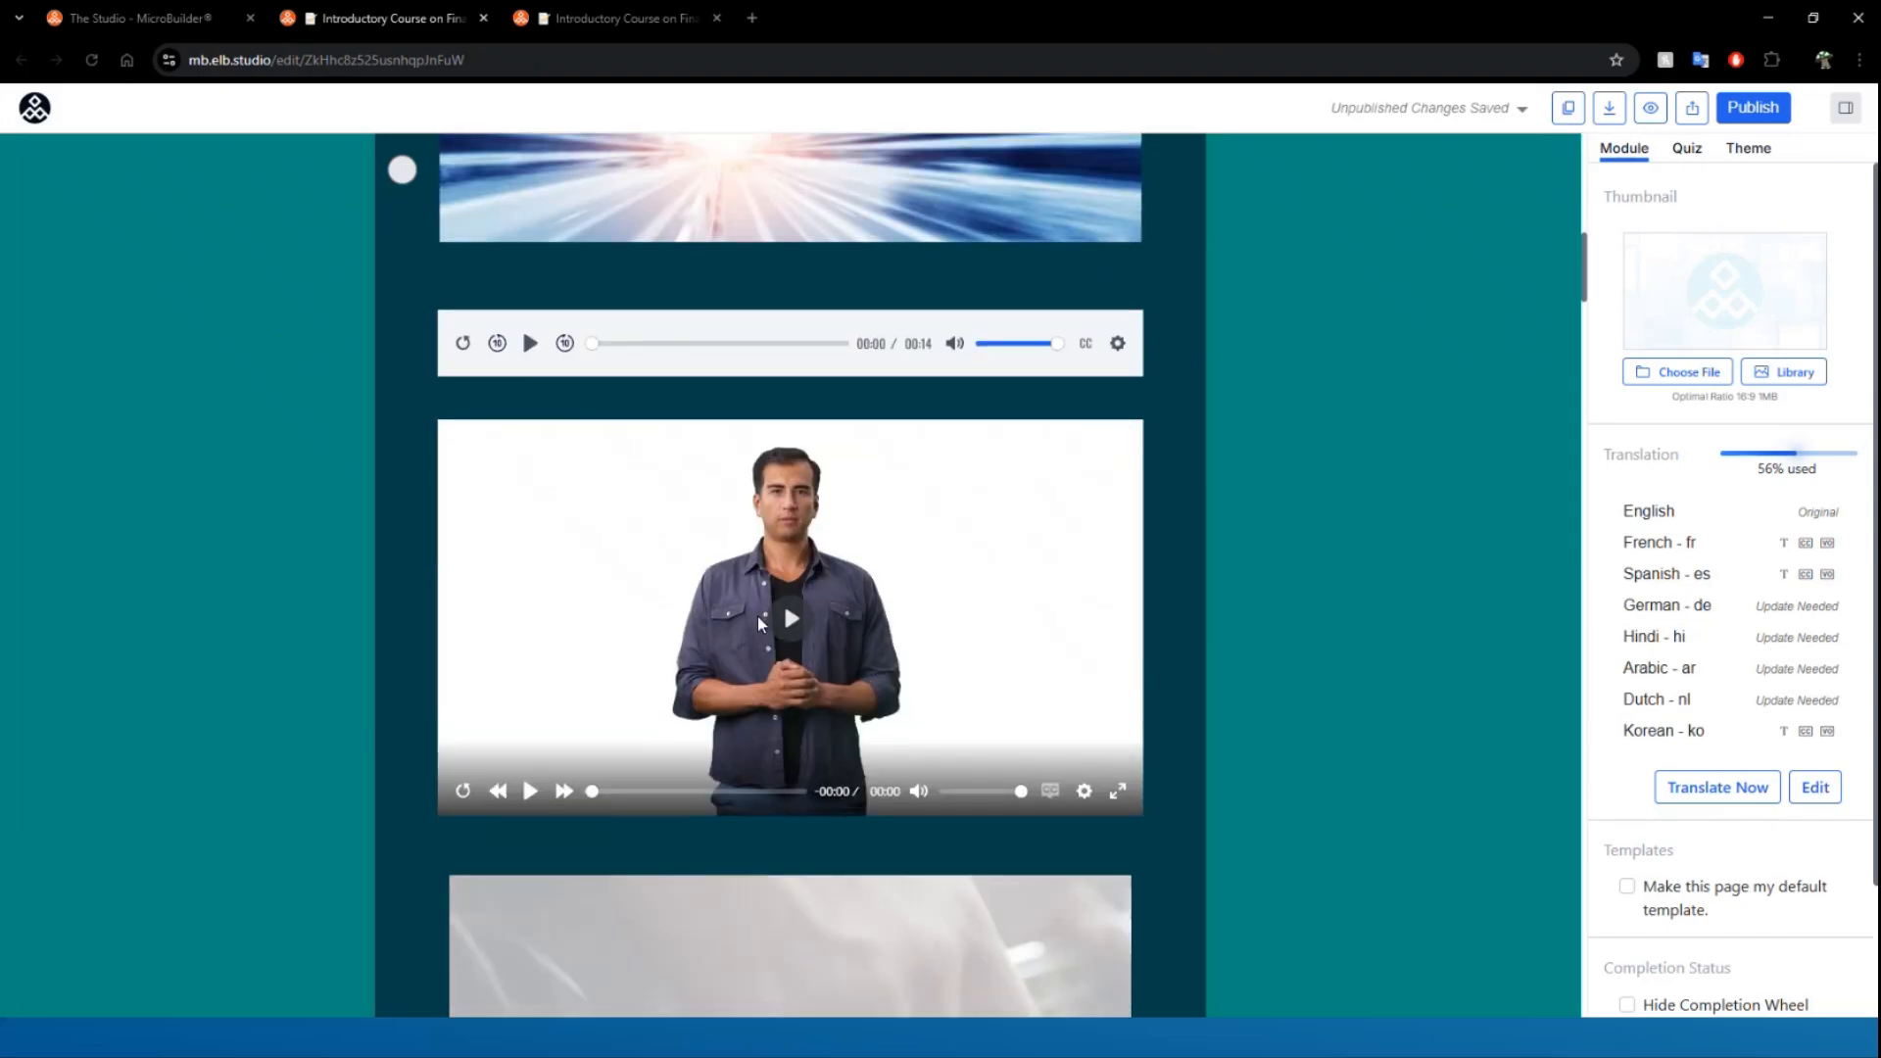
pyautogui.click(791, 635)
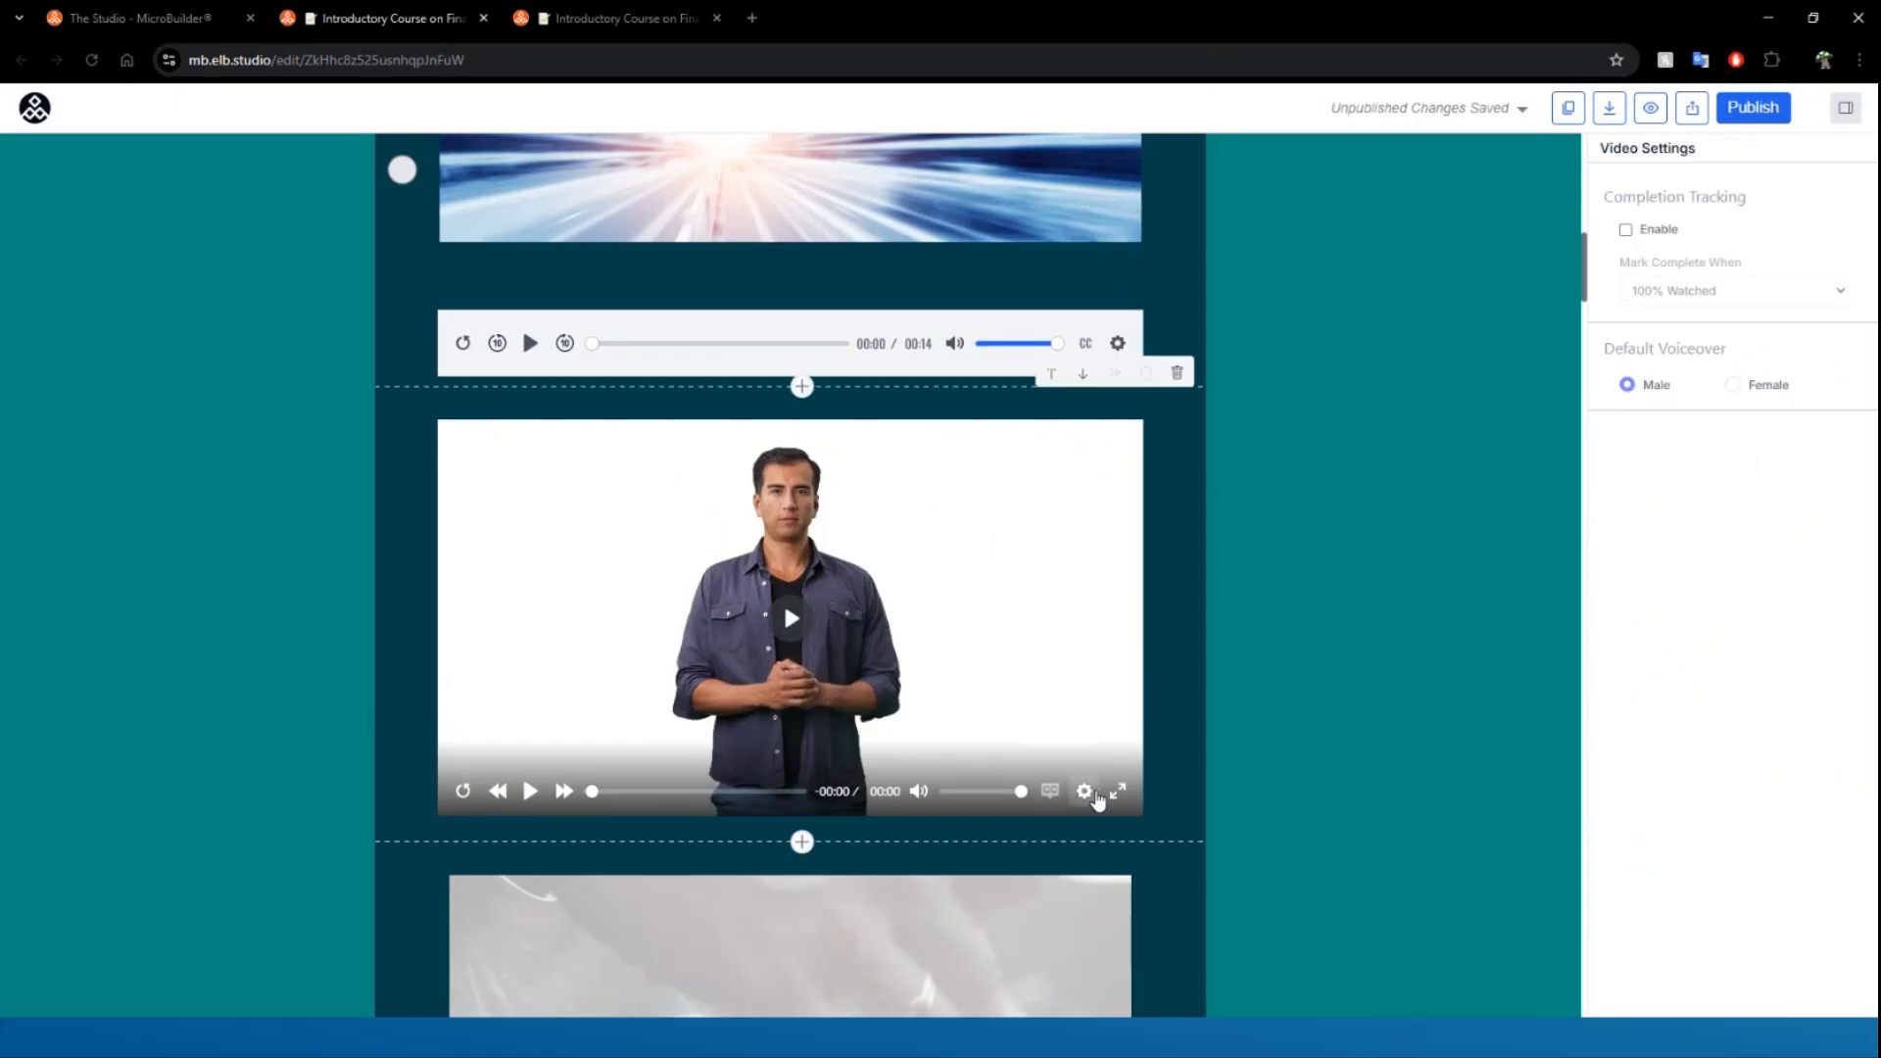
pyautogui.click(1084, 791)
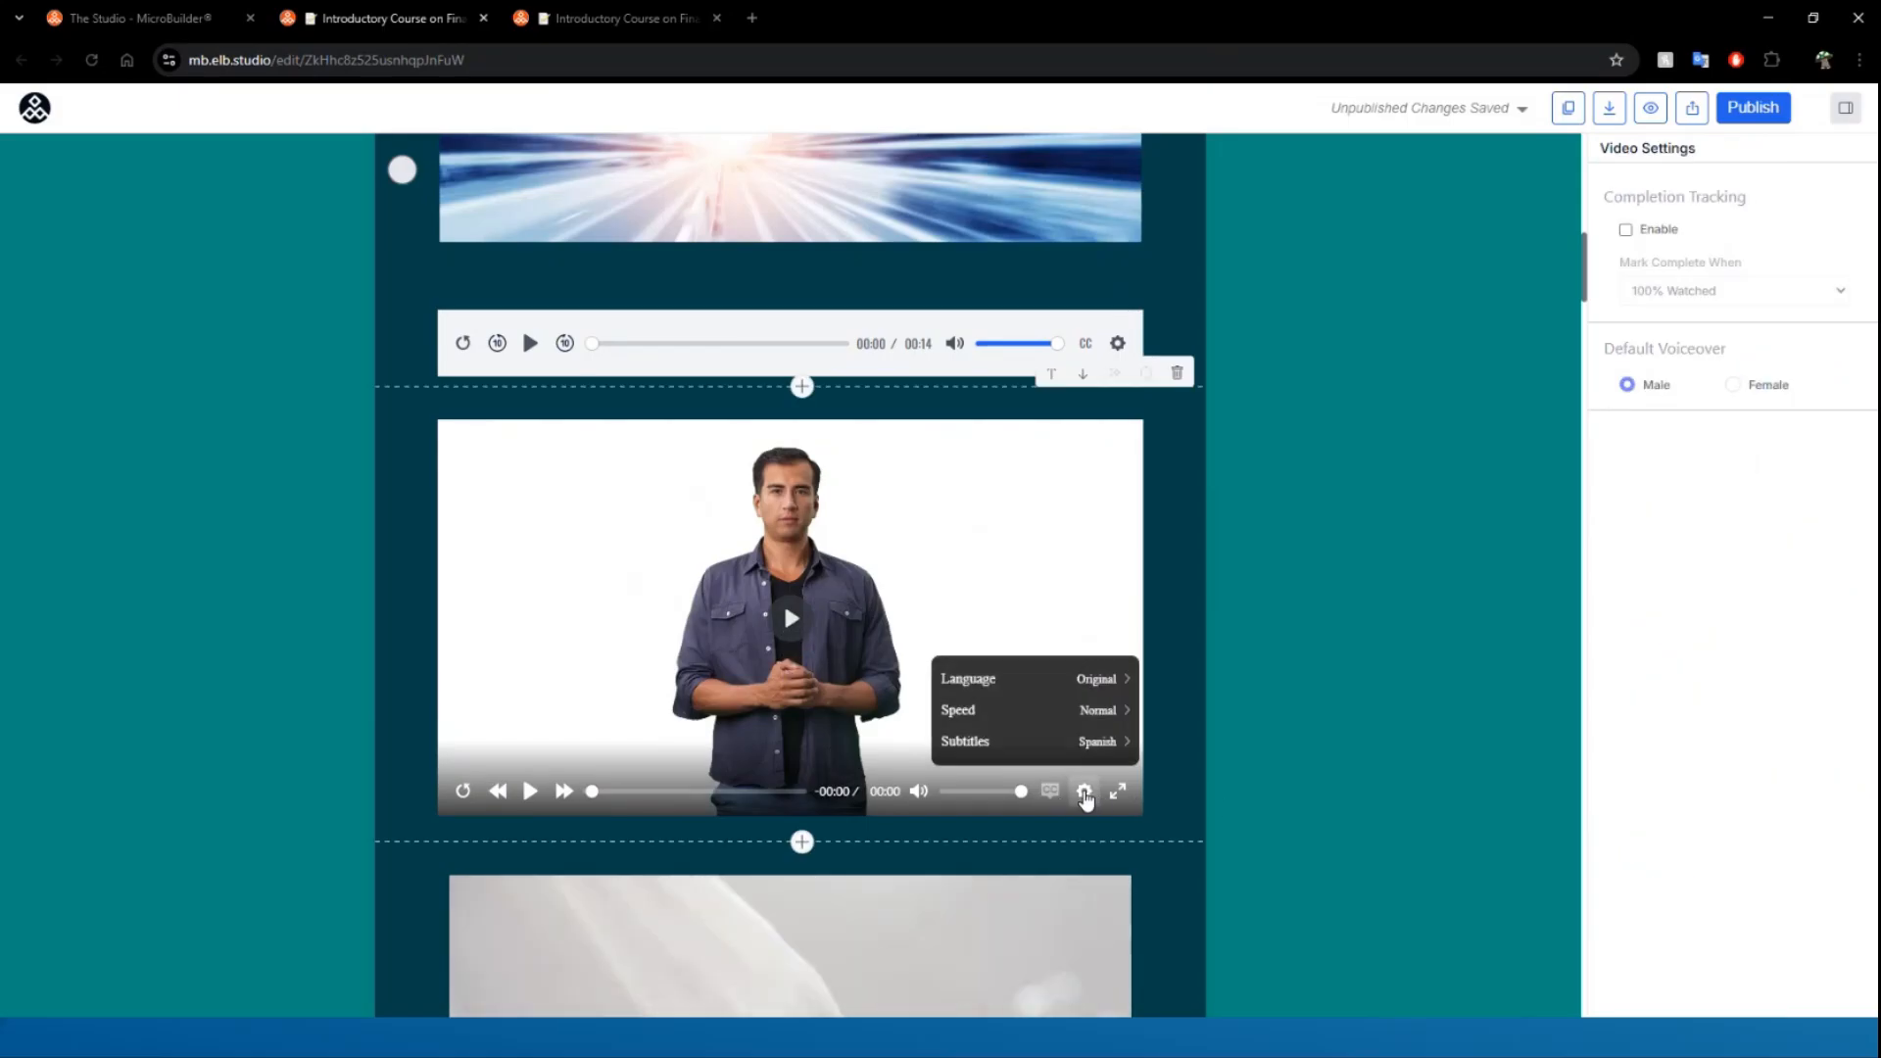
pyautogui.click(1192, 651)
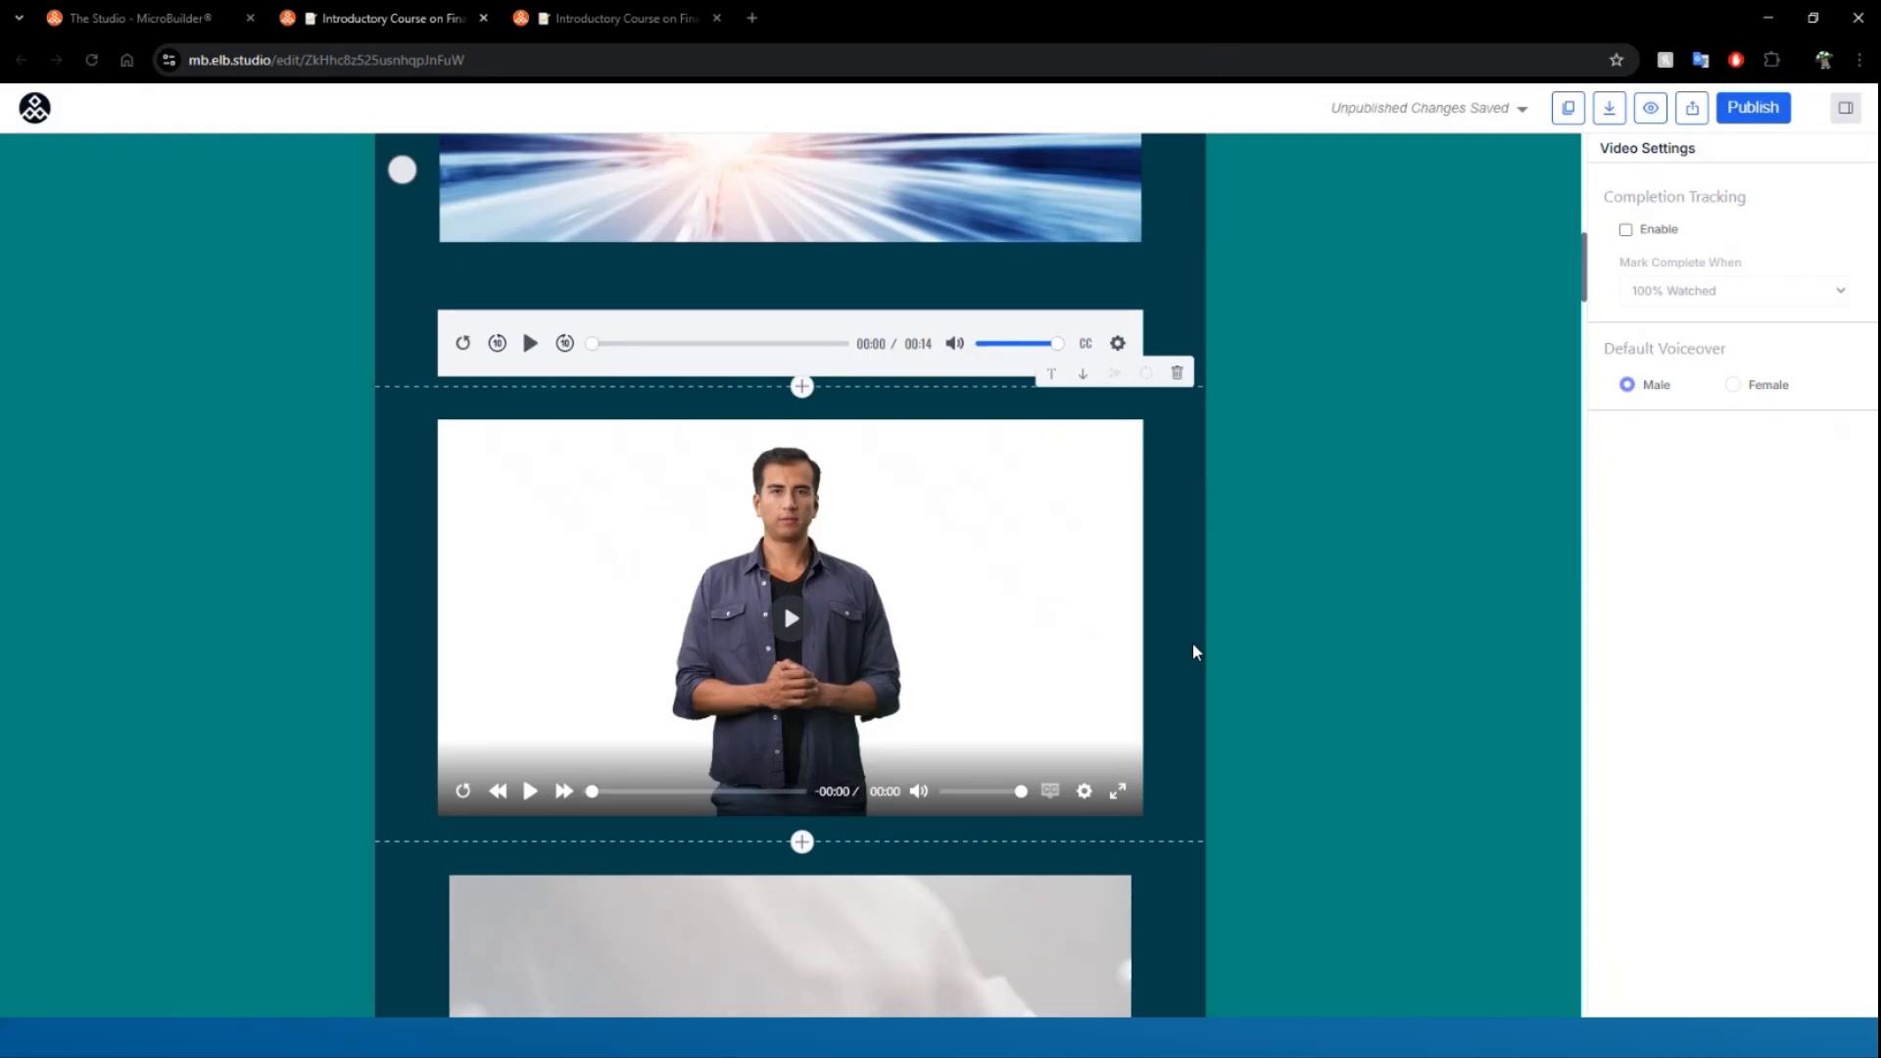